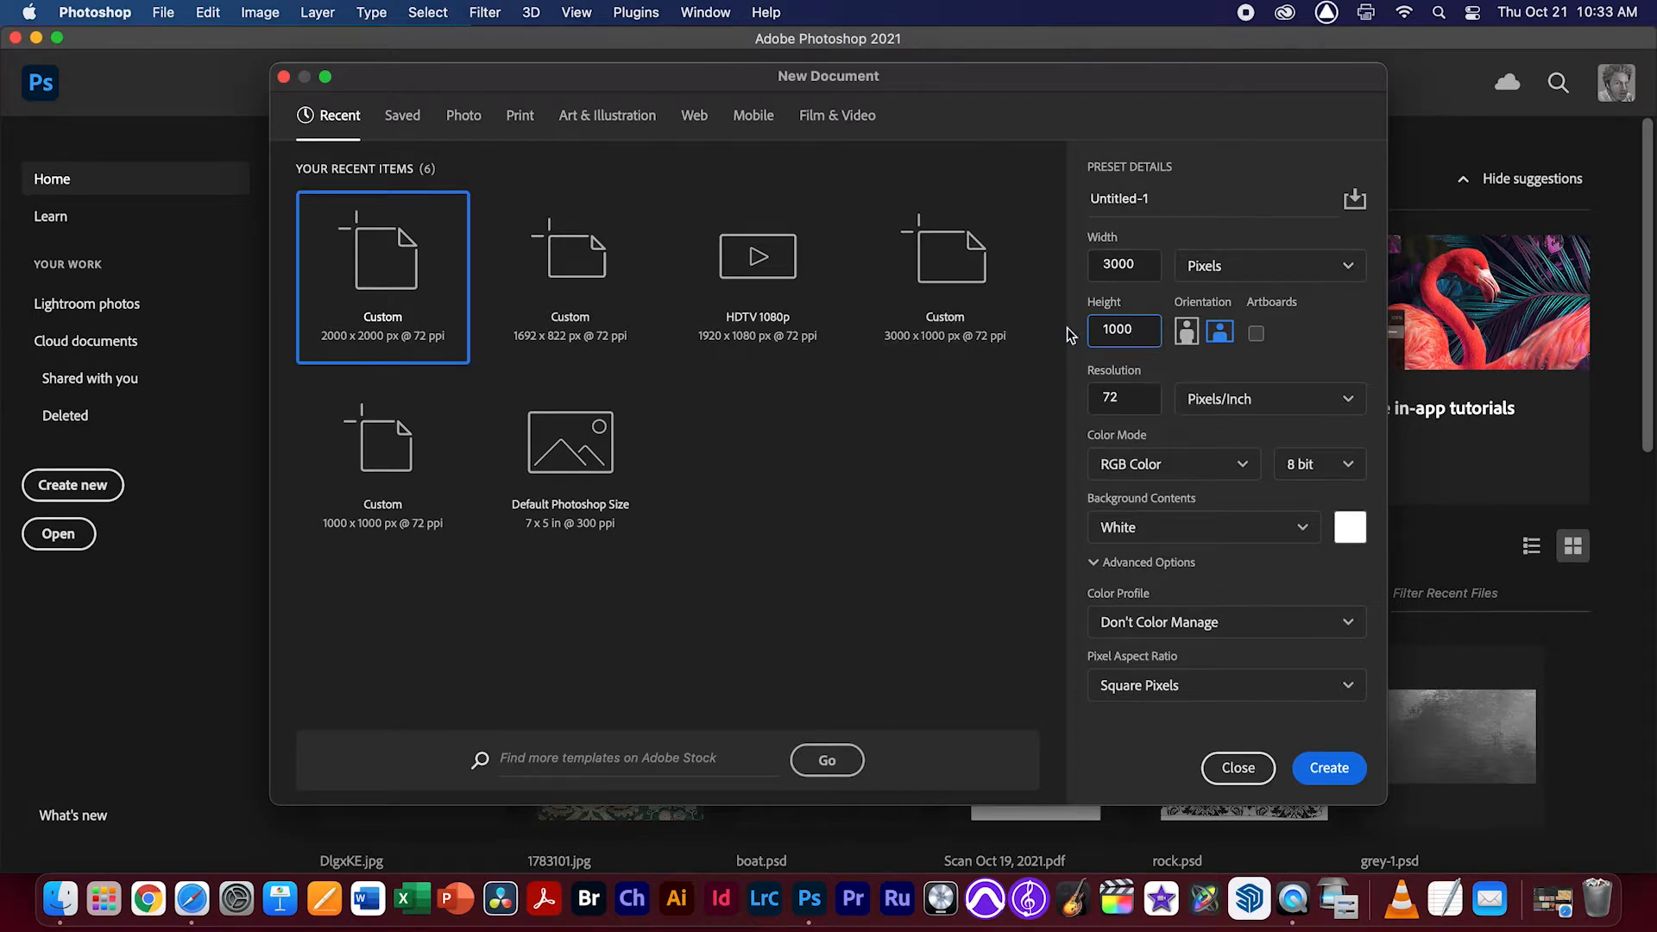
# Create a 3000 x 1000 px white document at 72 ppi and convert its background into an editable layer
pyautogui.click(1332, 771)
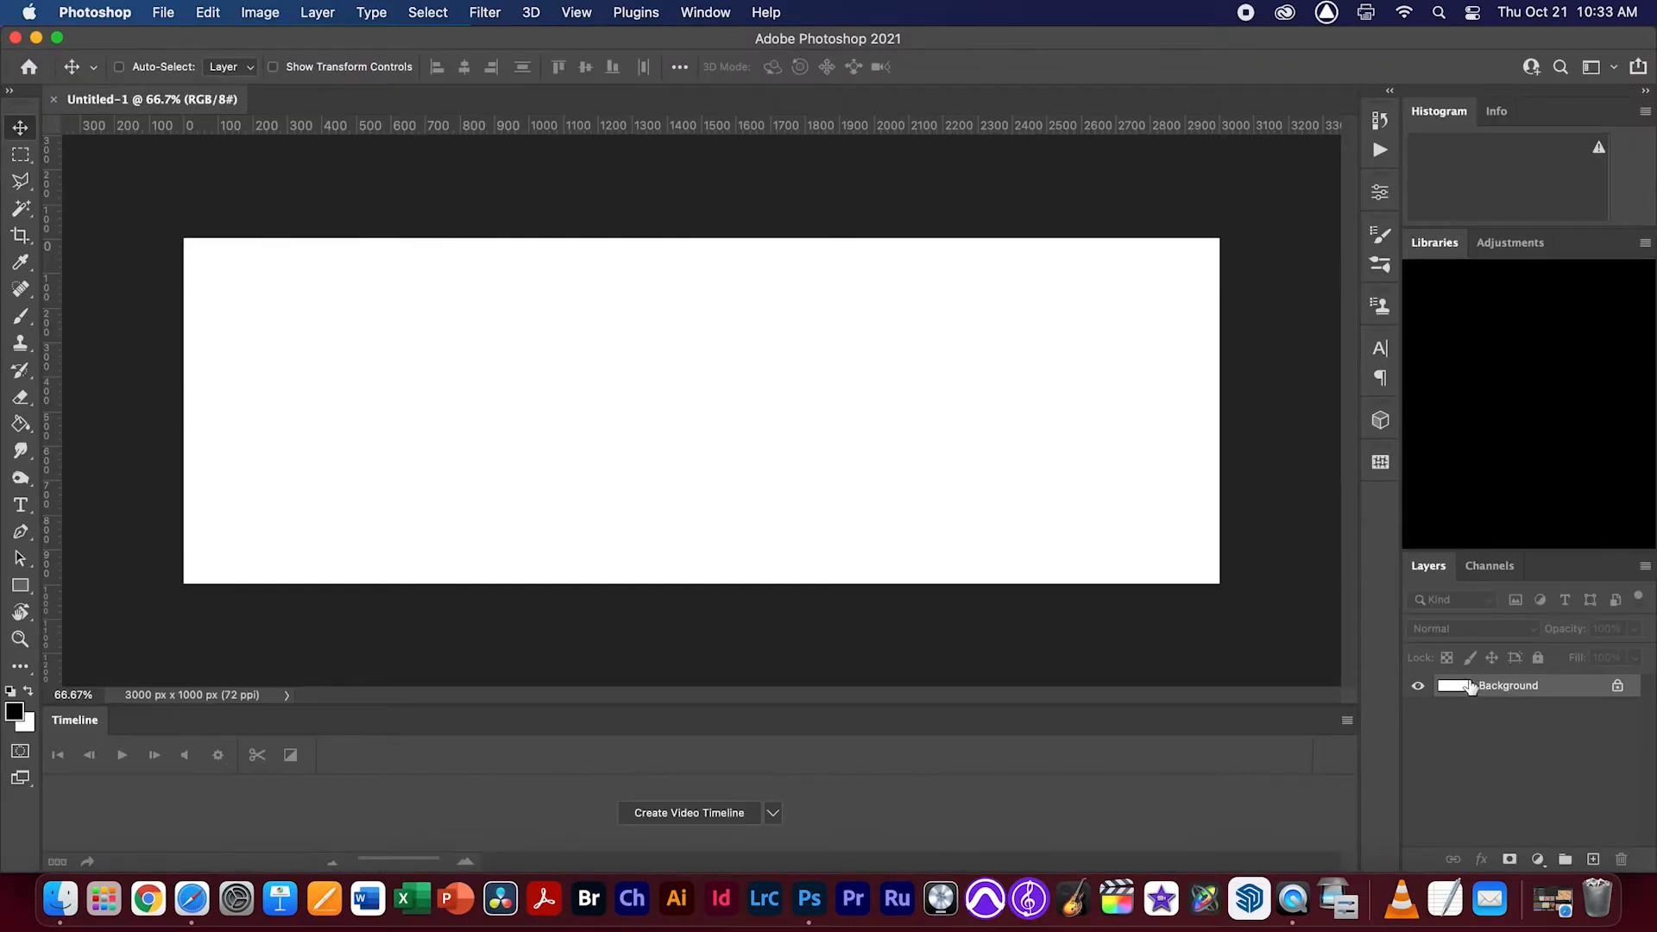
pyautogui.doubleClick(1466, 692)
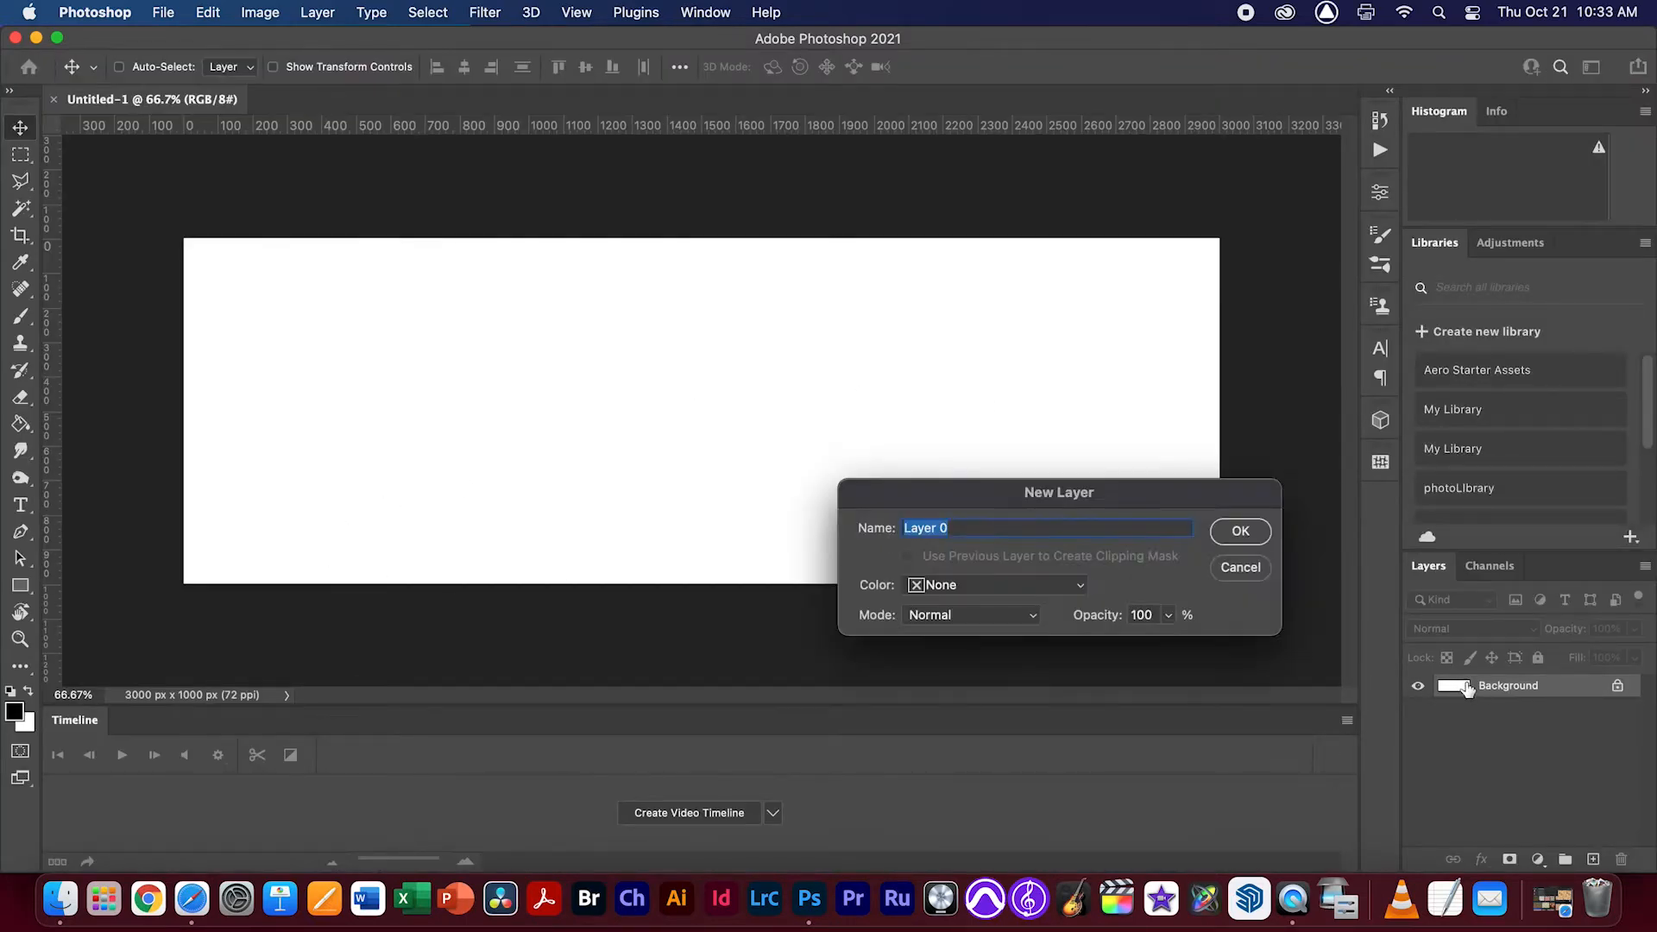
pyautogui.press('Return')
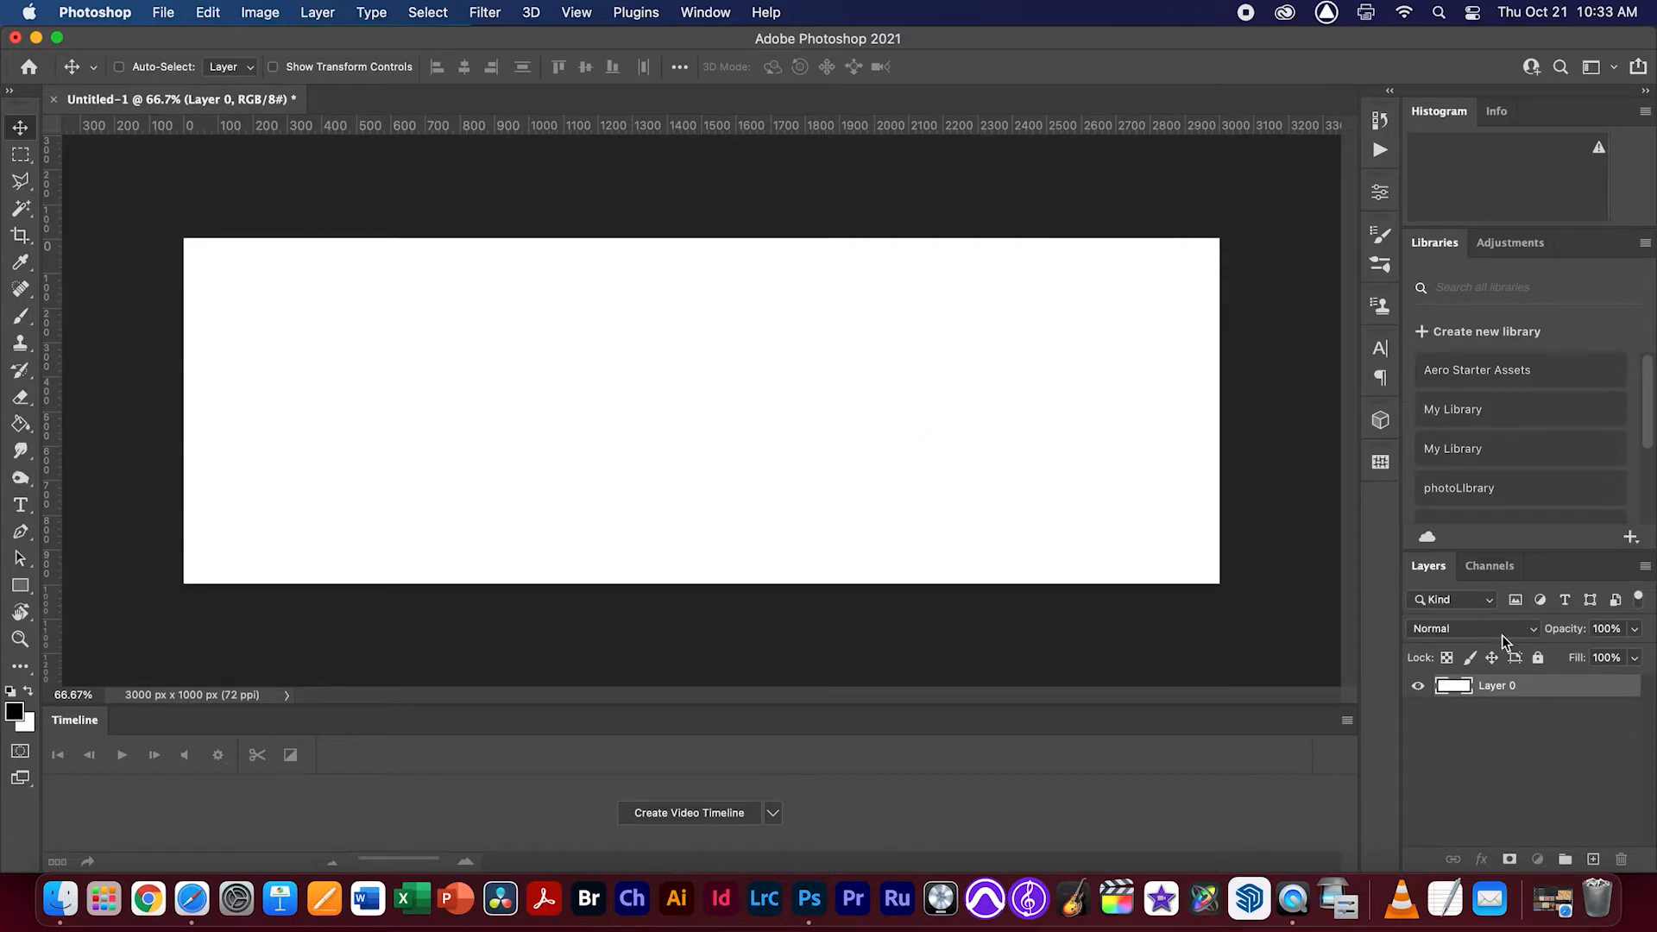
# Apply the green and tan damask pattern as a pattern fill over Layer 0
pyautogui.click(1388, 463)
pyautogui.scroll(-2, 1298, 596)
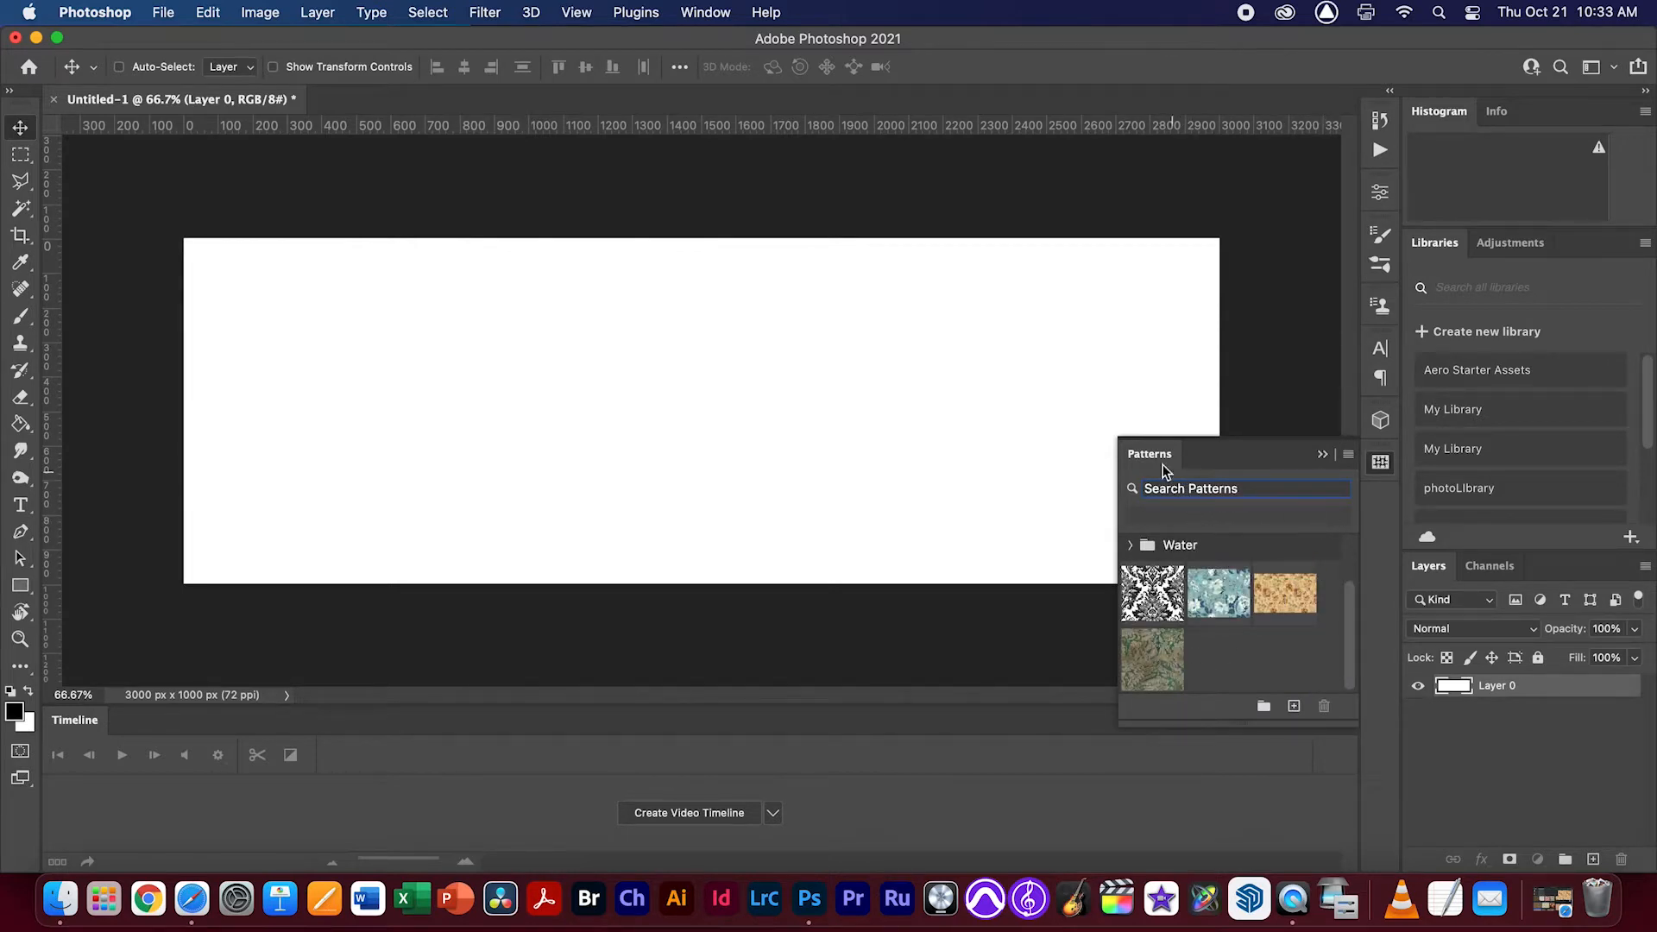
pyautogui.click(705, 12)
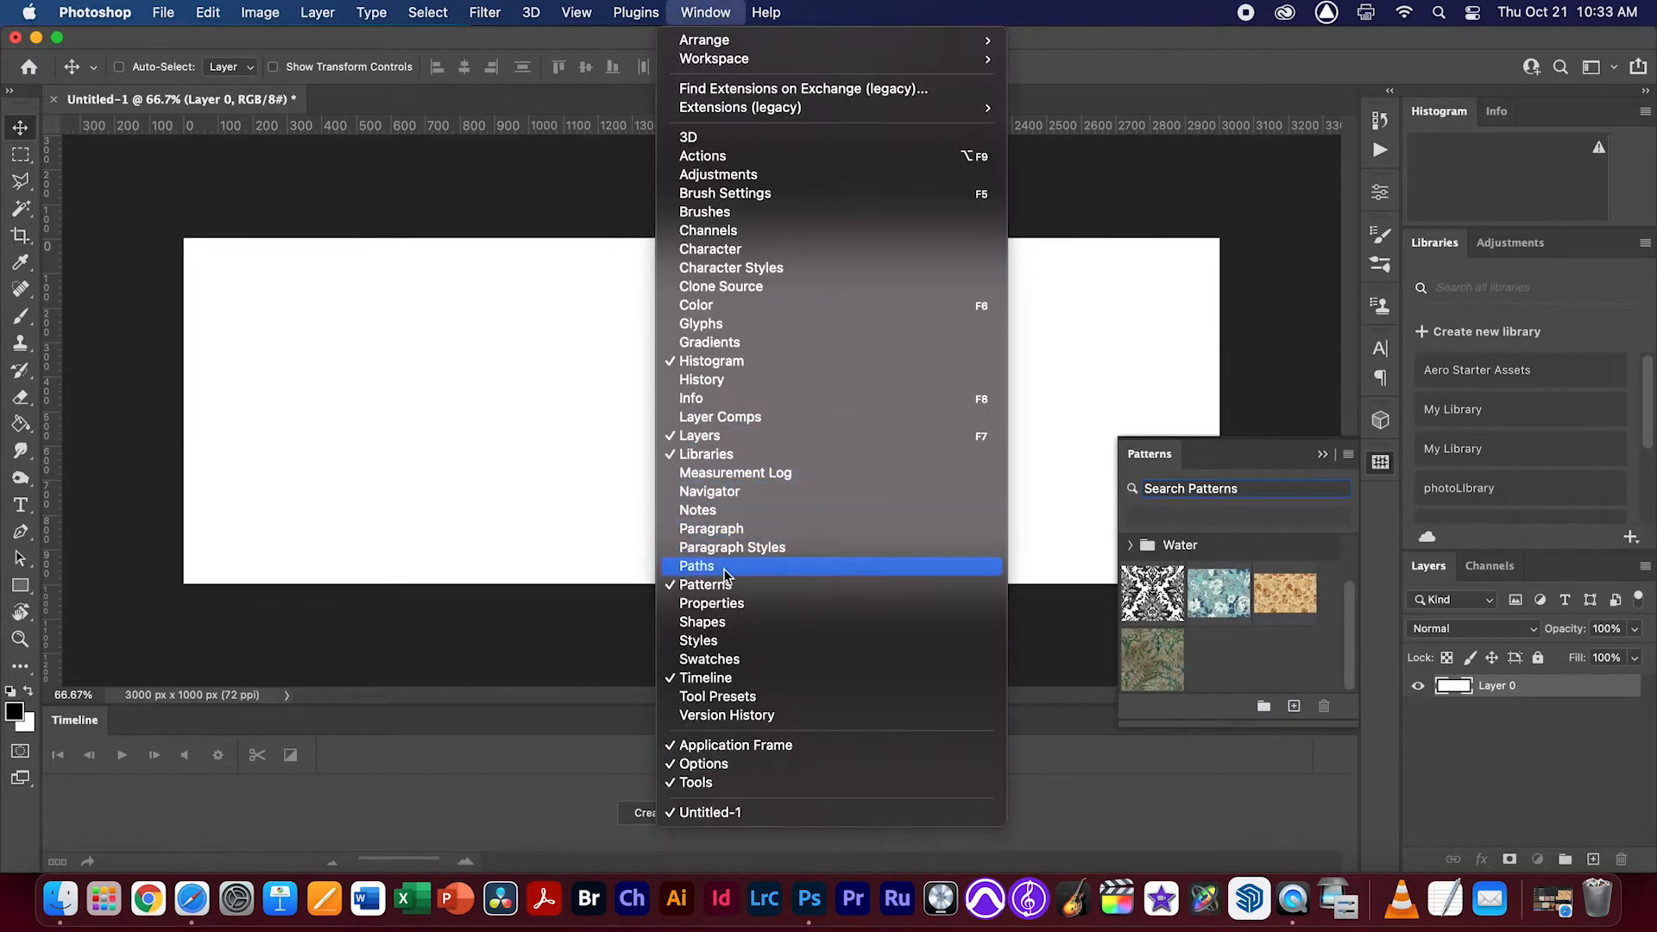
pyautogui.click(1265, 645)
pyautogui.click(1161, 670)
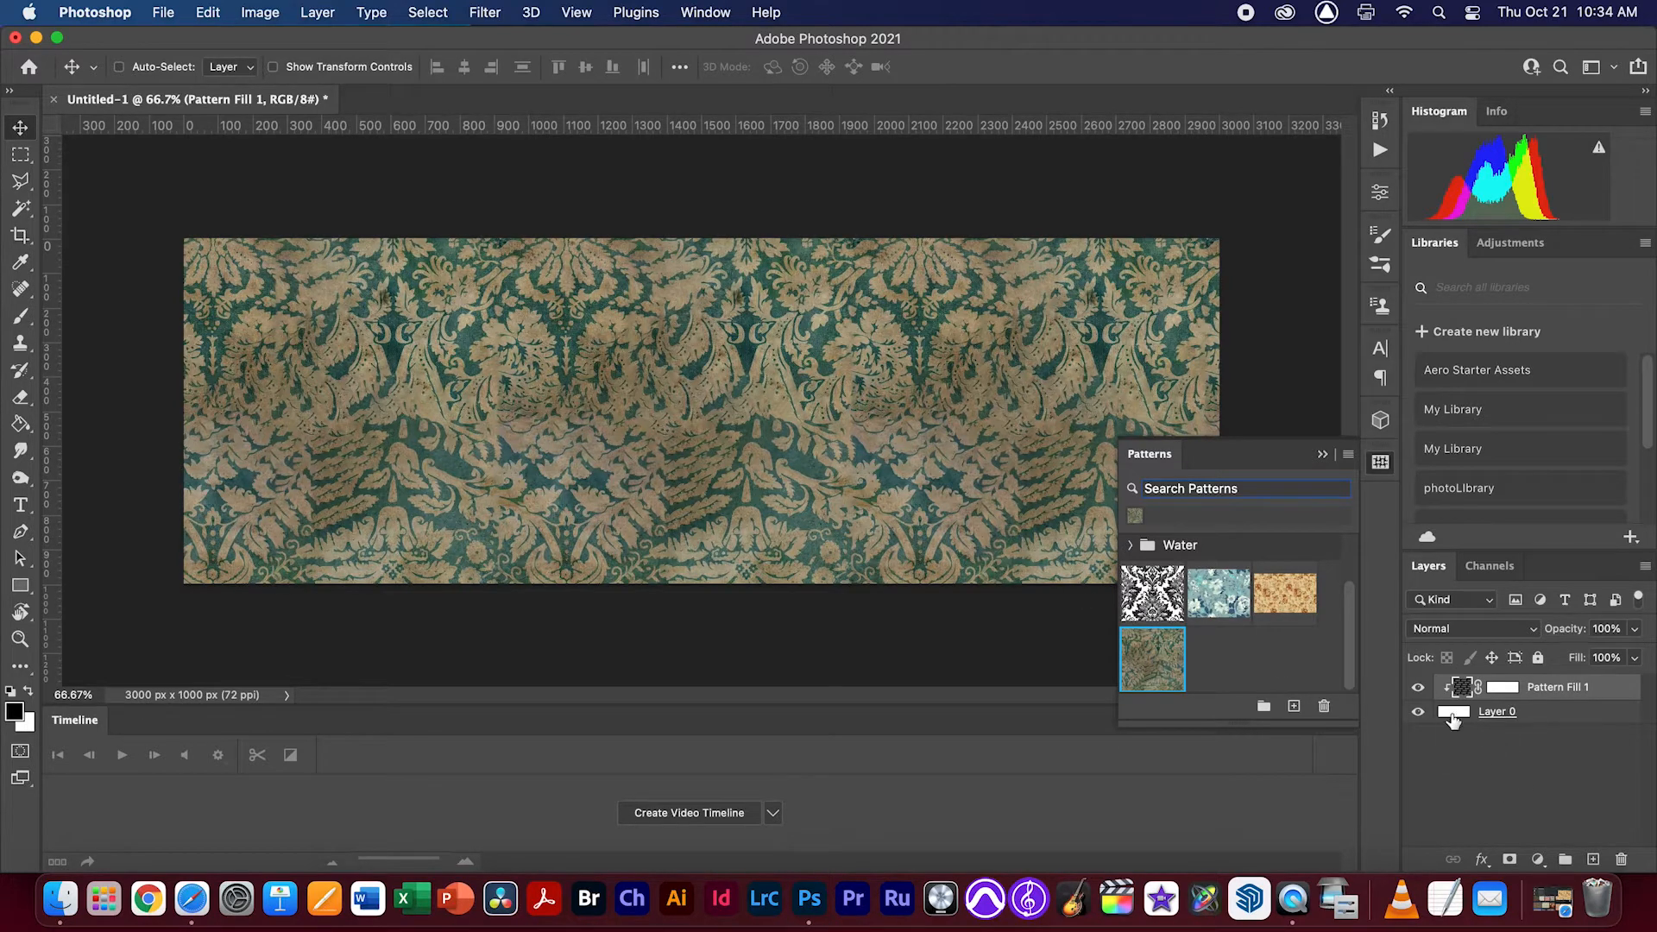
pyautogui.click(1323, 455)
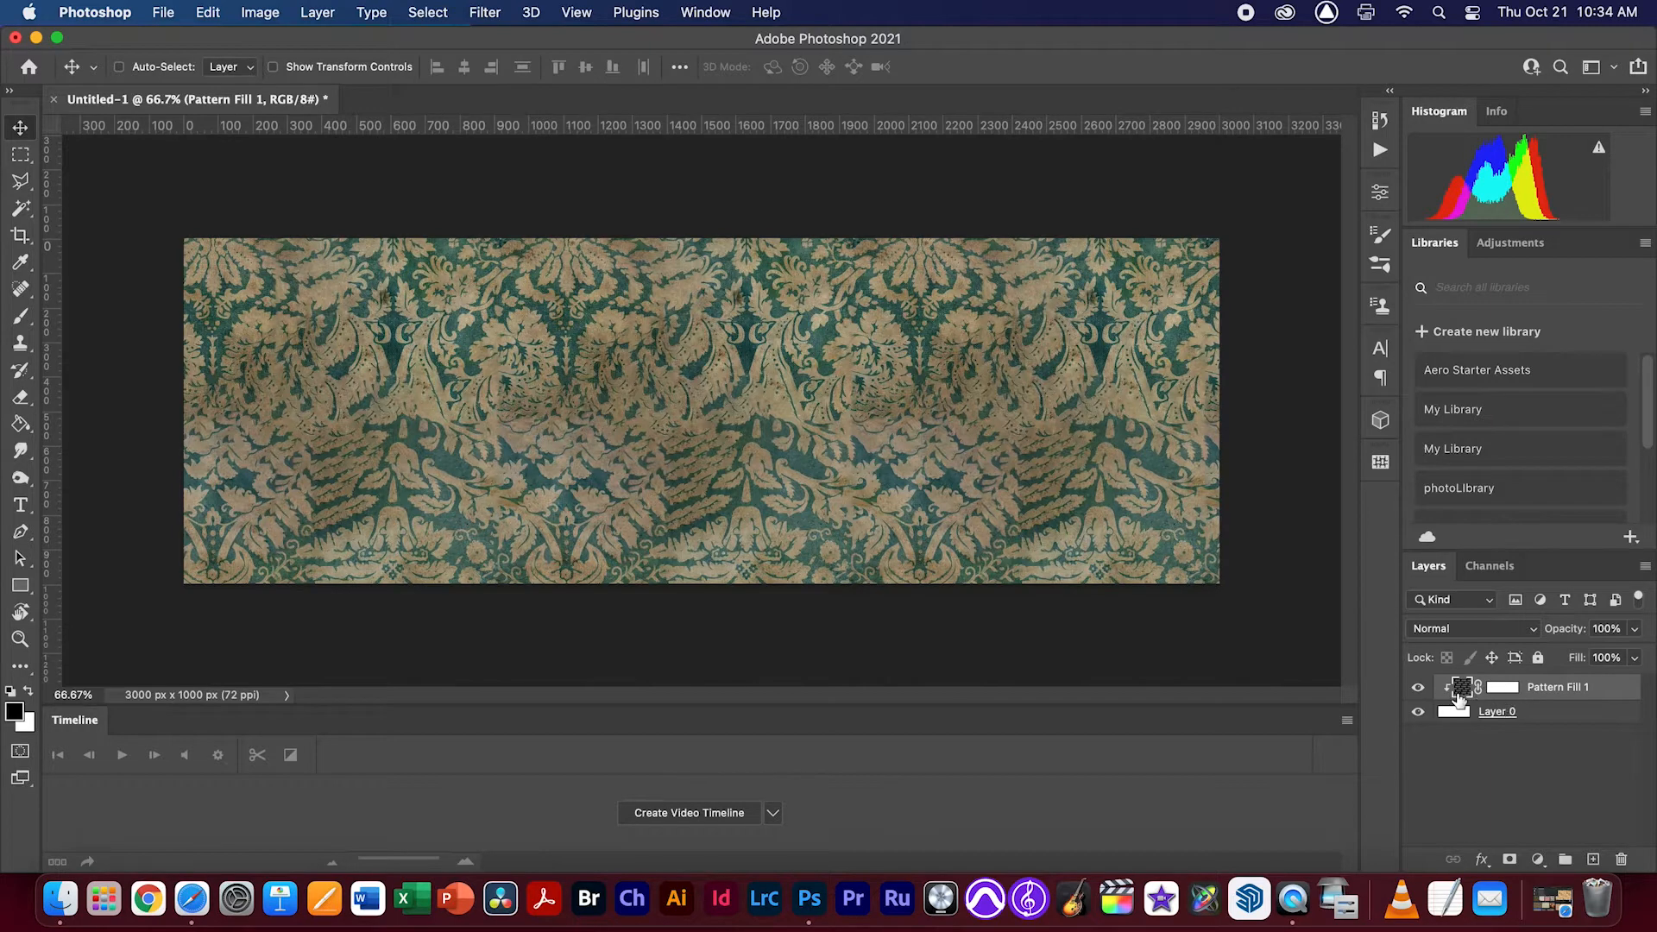
# Merge the pattern fill with Layer 0 into one layer and check it by toggling its visibility
pyautogui.keyDown('shift'); pyautogui.click(1499, 715); pyautogui.keyUp('shift')
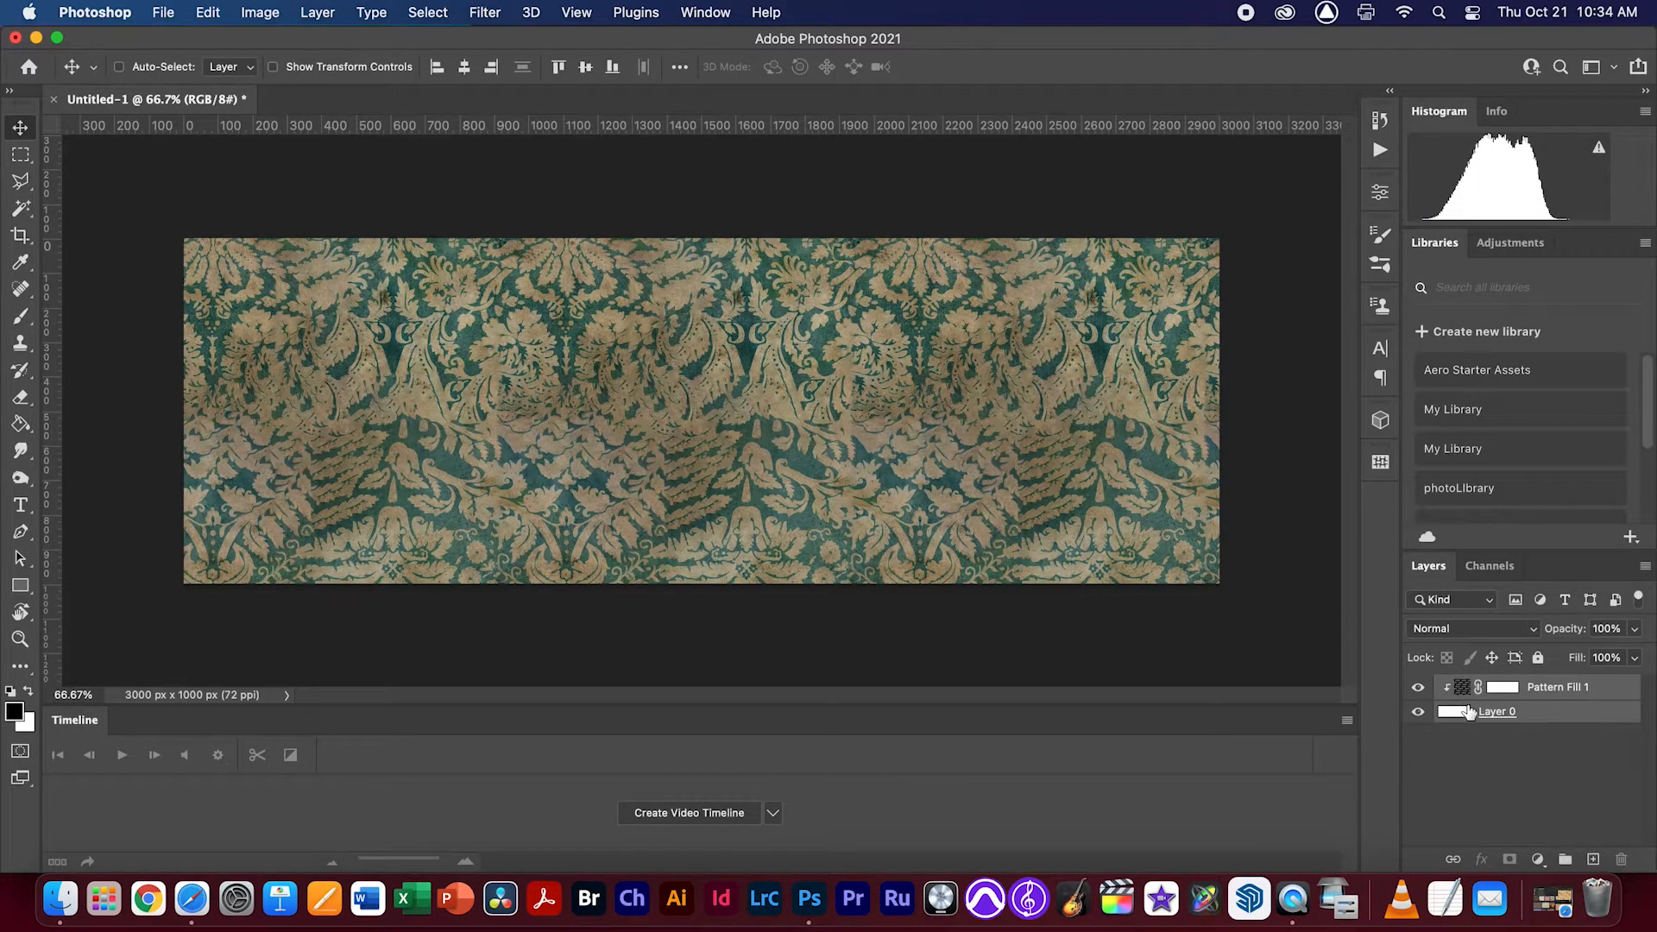
pyautogui.press('super+e')
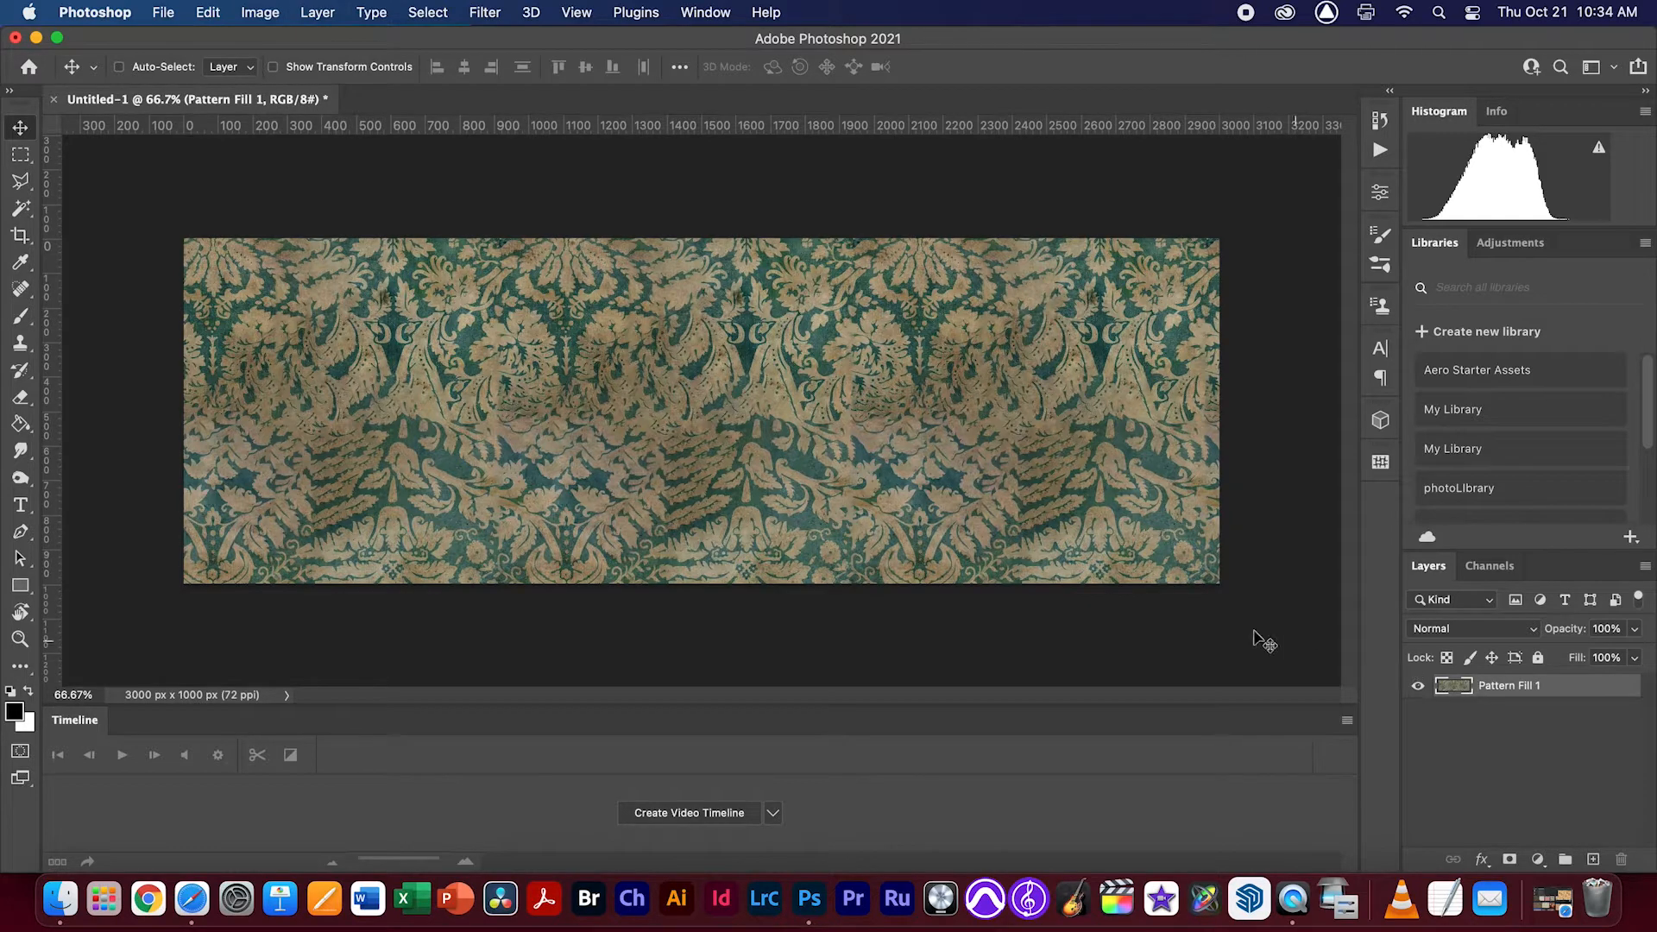
pyautogui.click(1416, 688)
pyautogui.click(1416, 688)
# Move the pattern layer down about 420 px so it covers the lower canvas, flush with the canvas's left edge
pyautogui.moveTo(707, 357); pyautogui.dragTo(710, 451)
pyautogui.press('super+z')
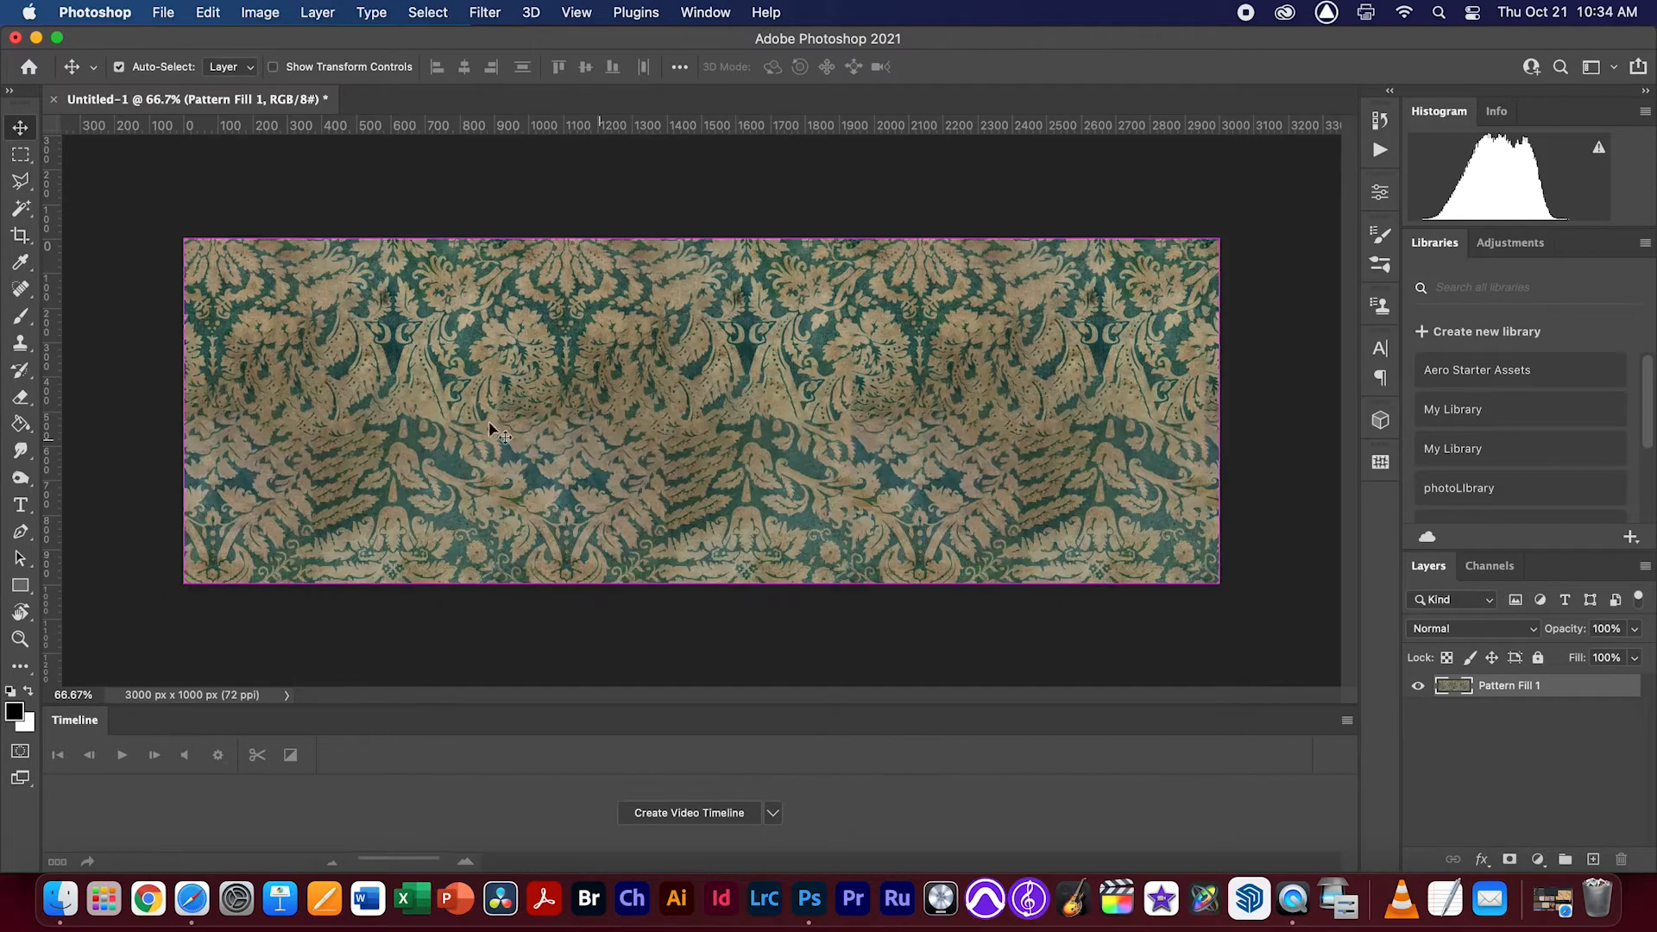
pyautogui.moveTo(513, 416); pyautogui.dragTo(544, 536)
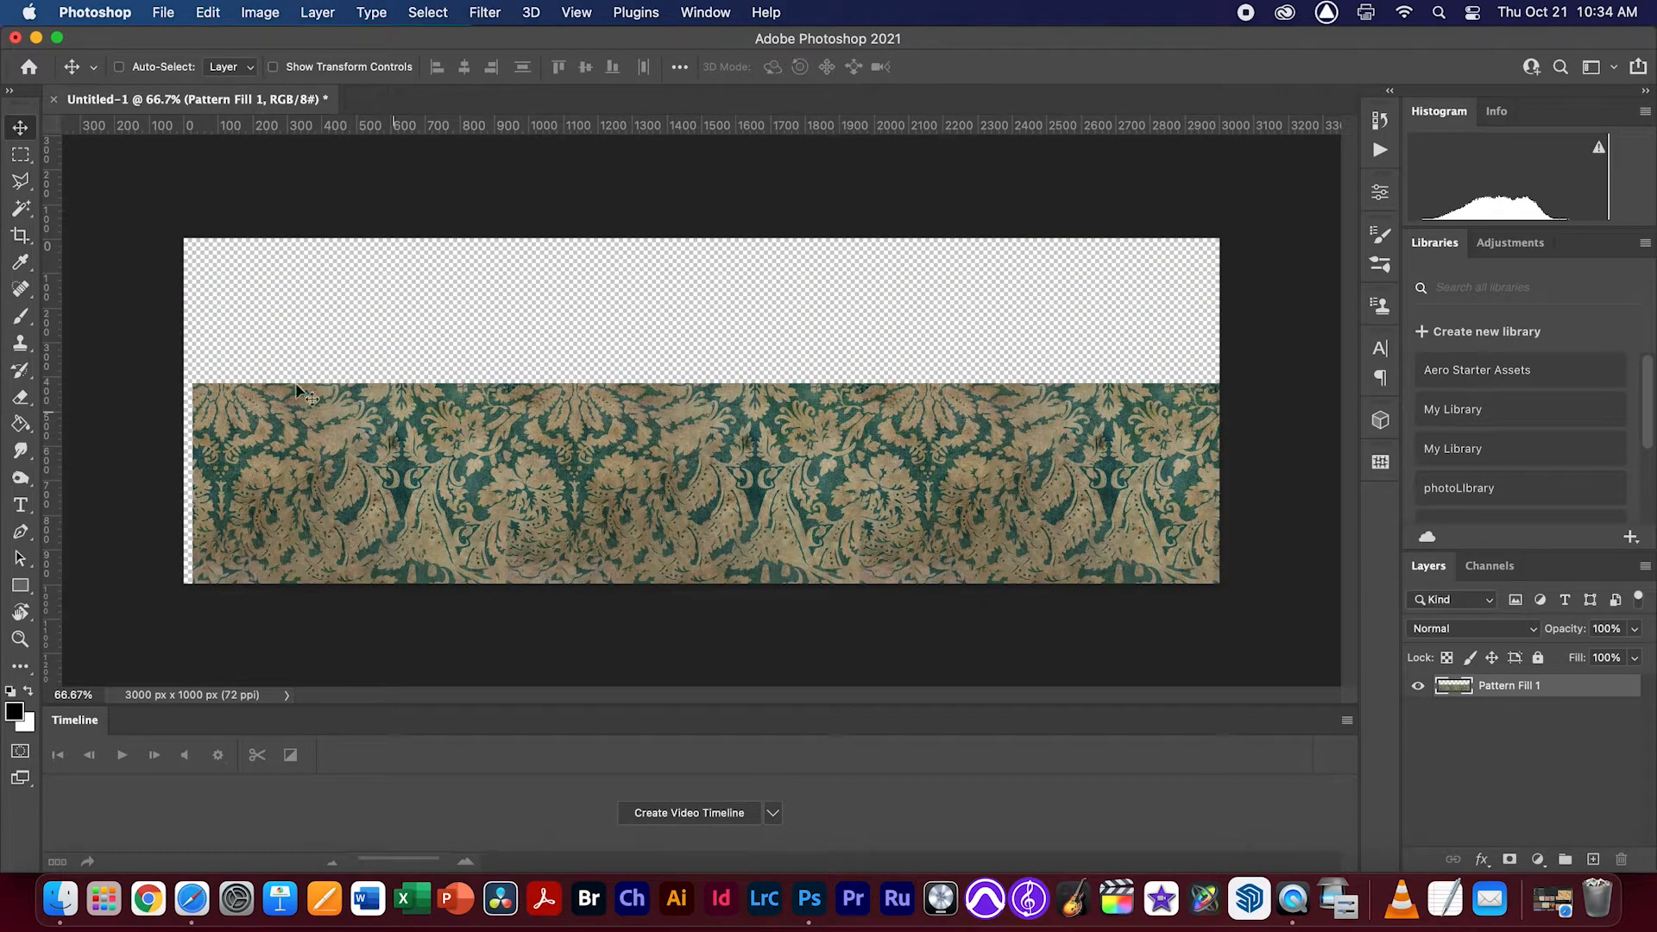
pyautogui.click(21, 182)
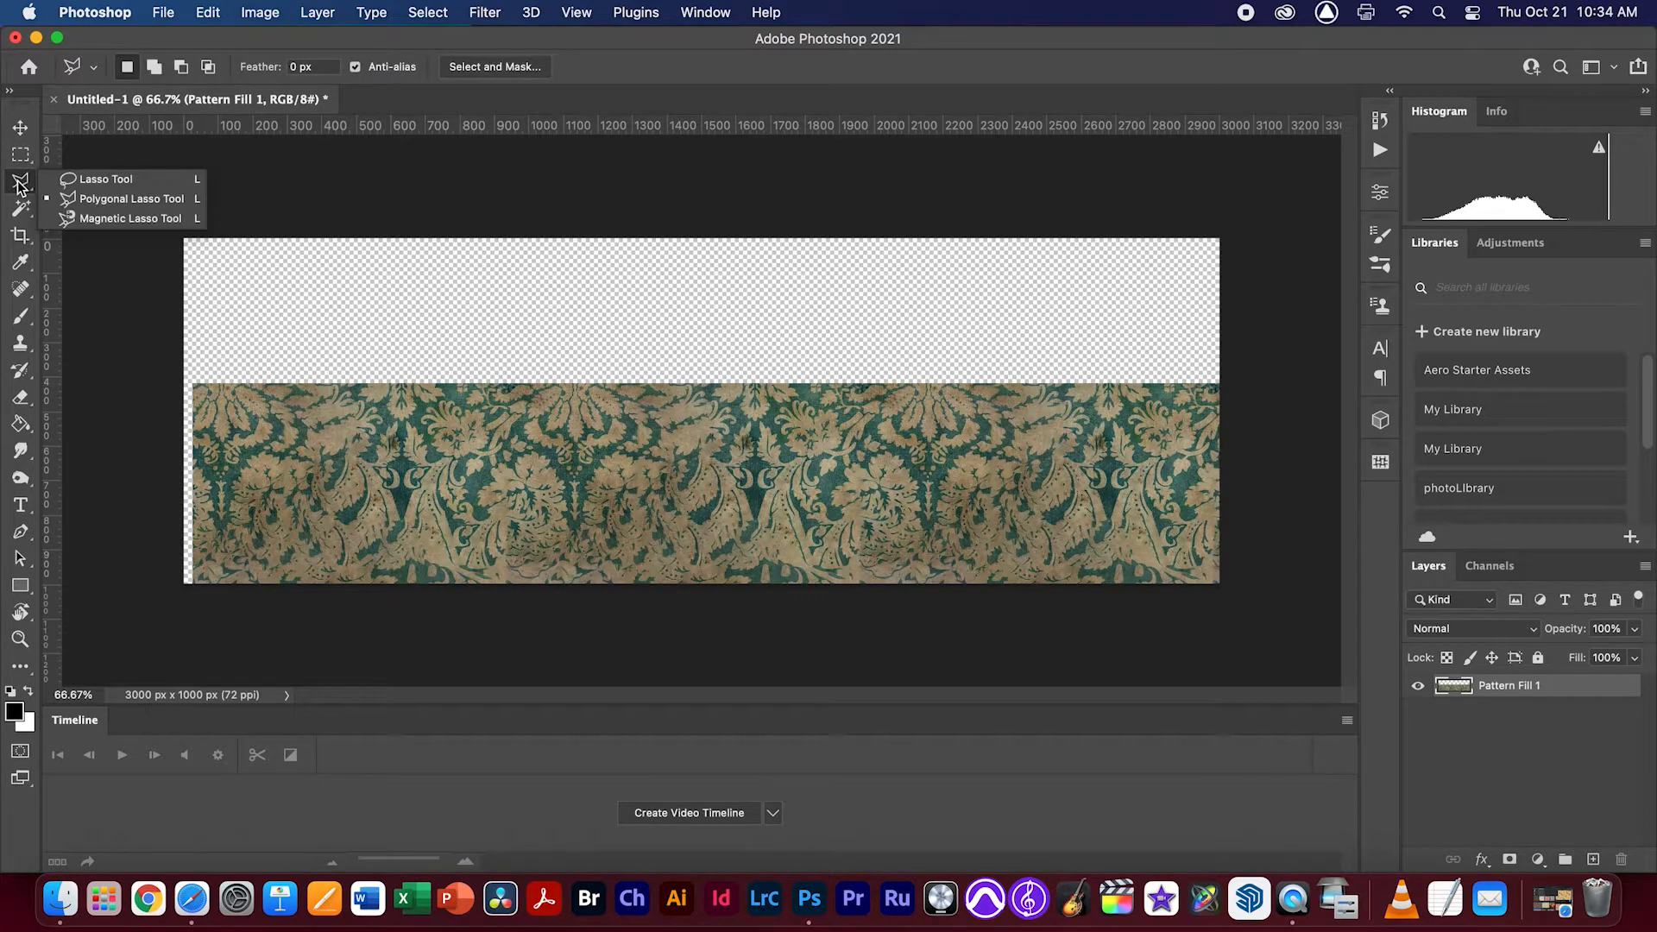
pyautogui.click(82, 179)
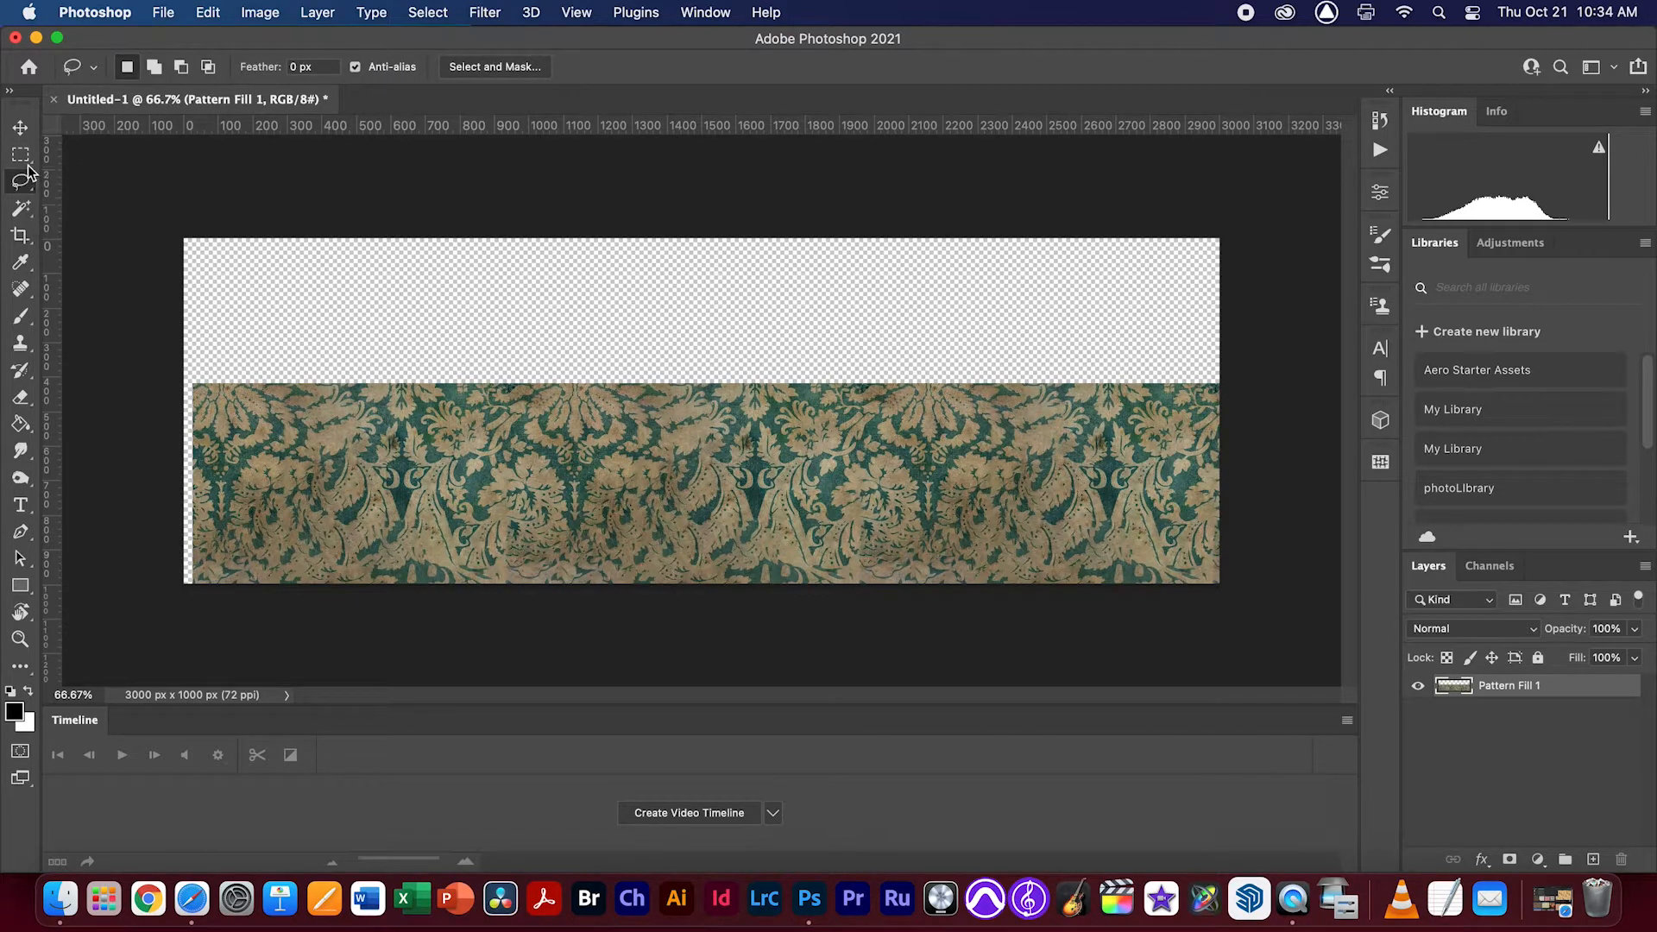
pyautogui.click(27, 156)
pyautogui.click(27, 156)
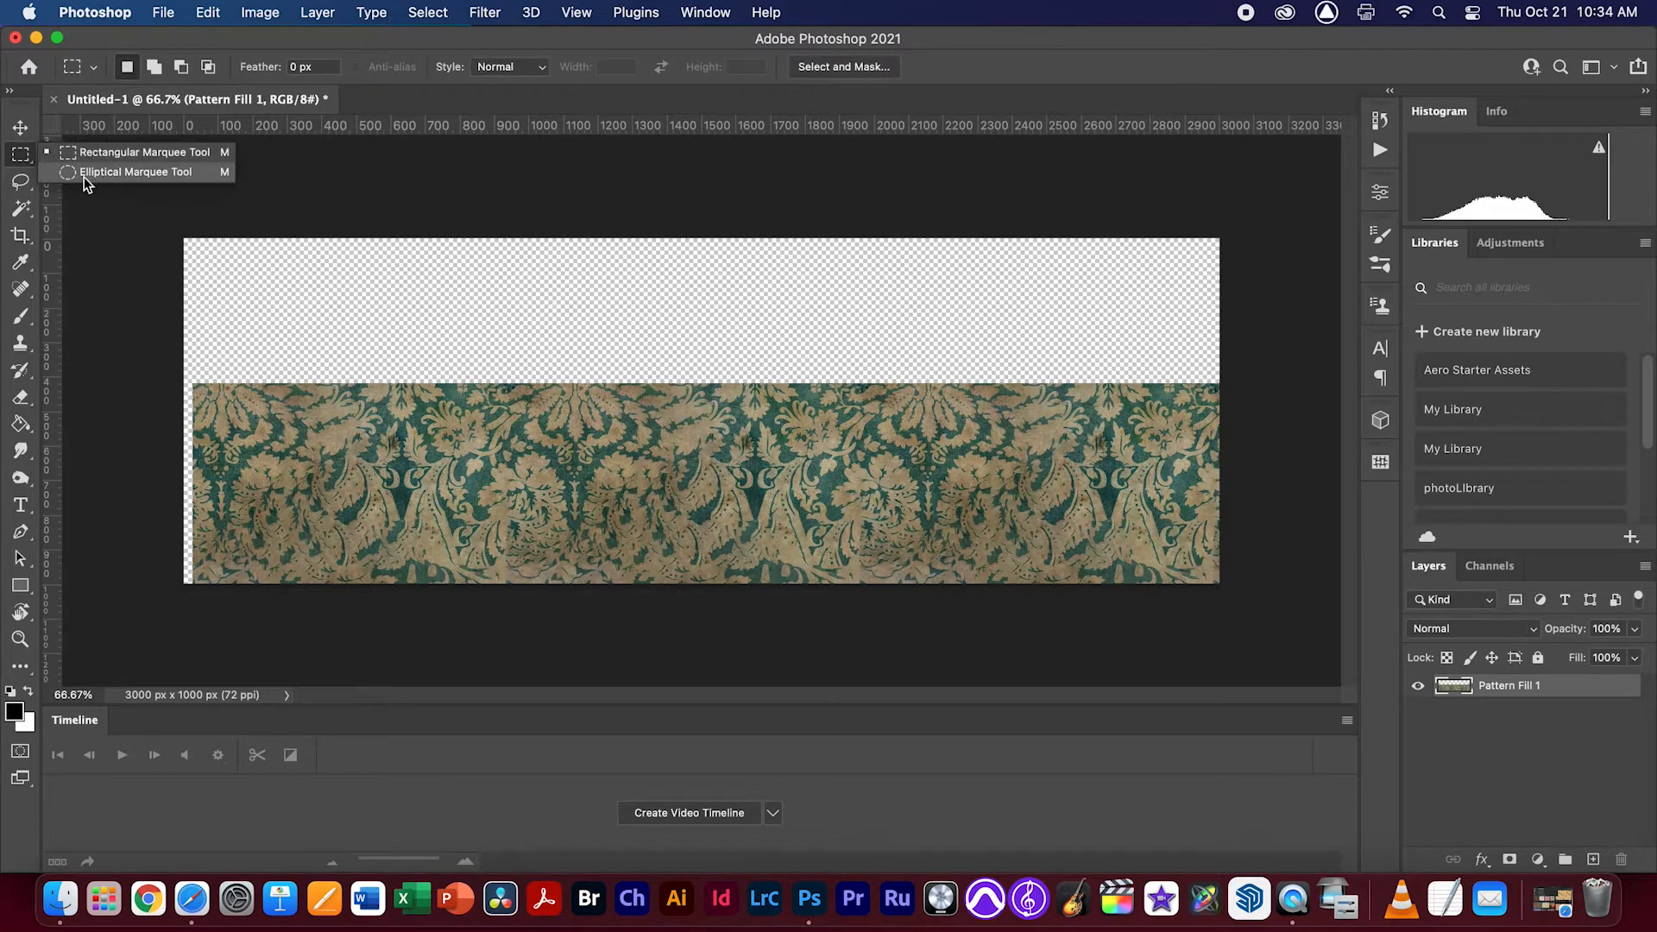
pyautogui.click(143, 173)
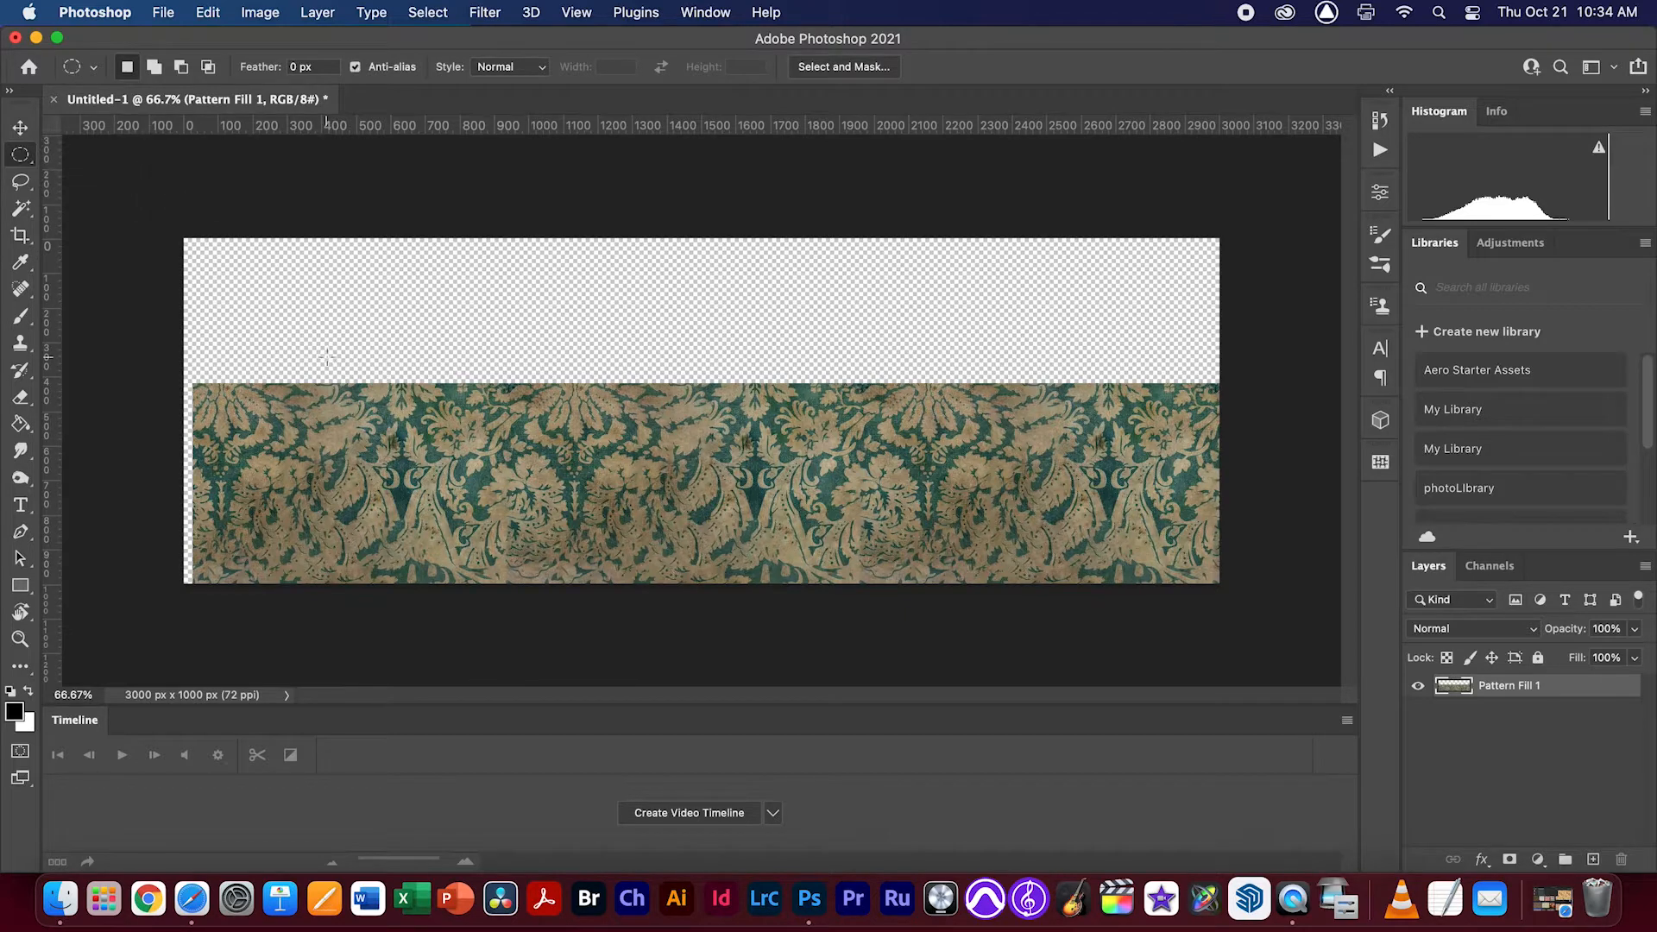
pyautogui.press('v')
pyautogui.moveTo(345, 420); pyautogui.dragTo(335, 420)
# Cut a scallop about 180 x 150 px from the pattern's upper edge near the left end, using an elliptical selection
pyautogui.click(28, 155)
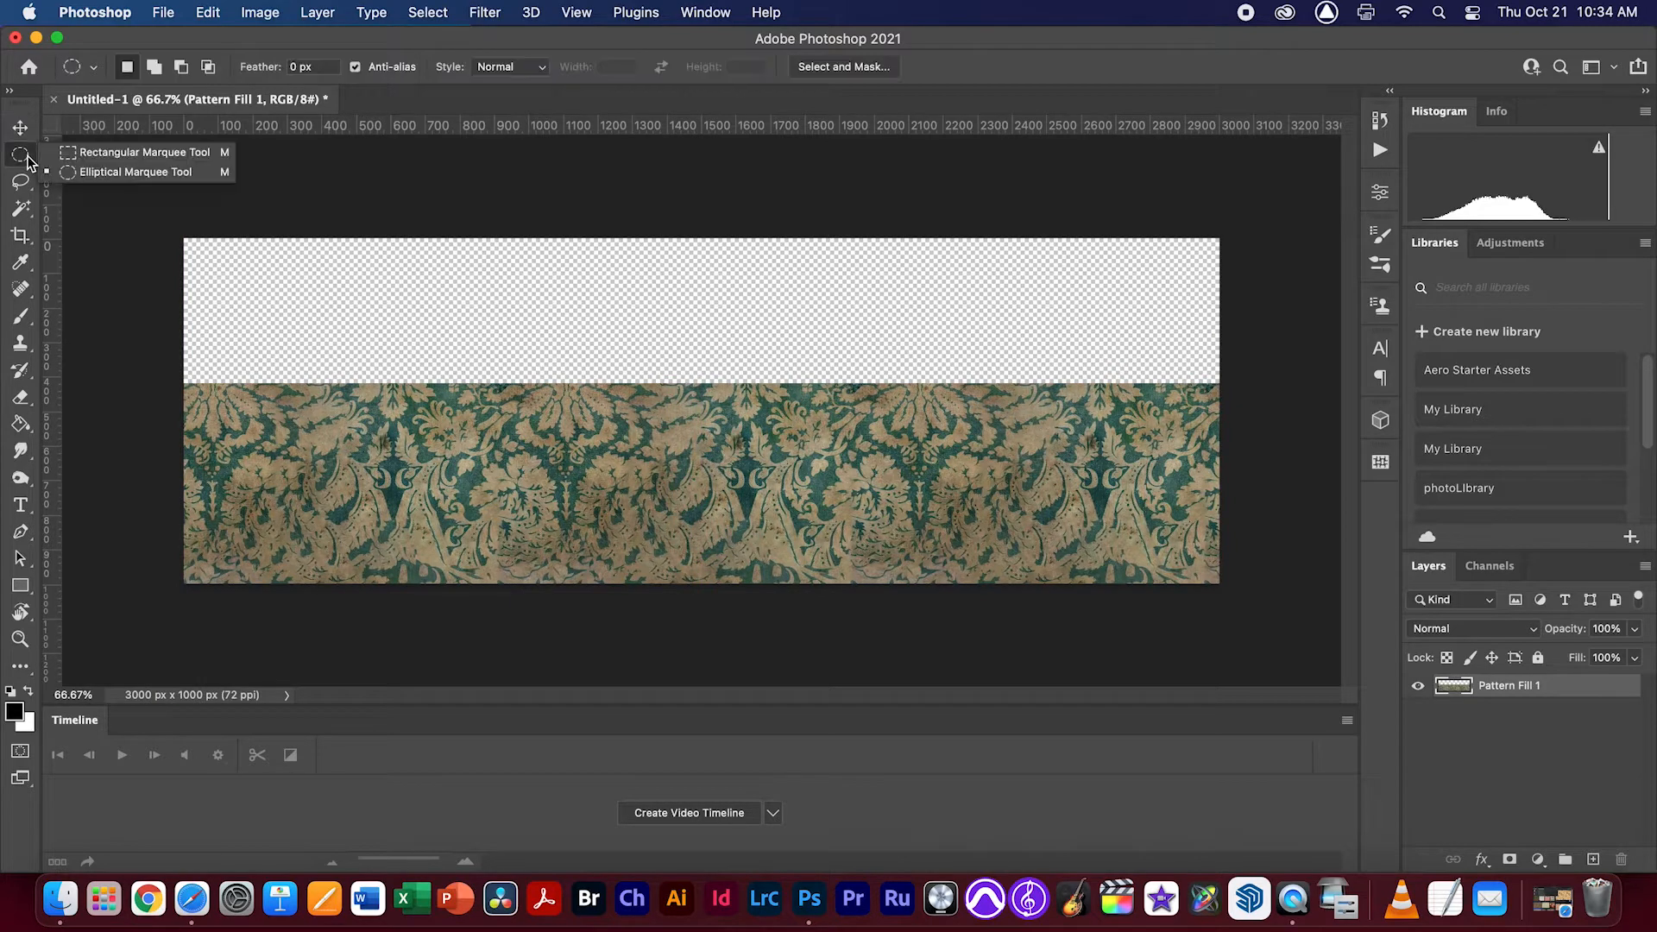
pyautogui.click(170, 171)
pyautogui.moveTo(196, 372); pyautogui.dragTo(254, 416)
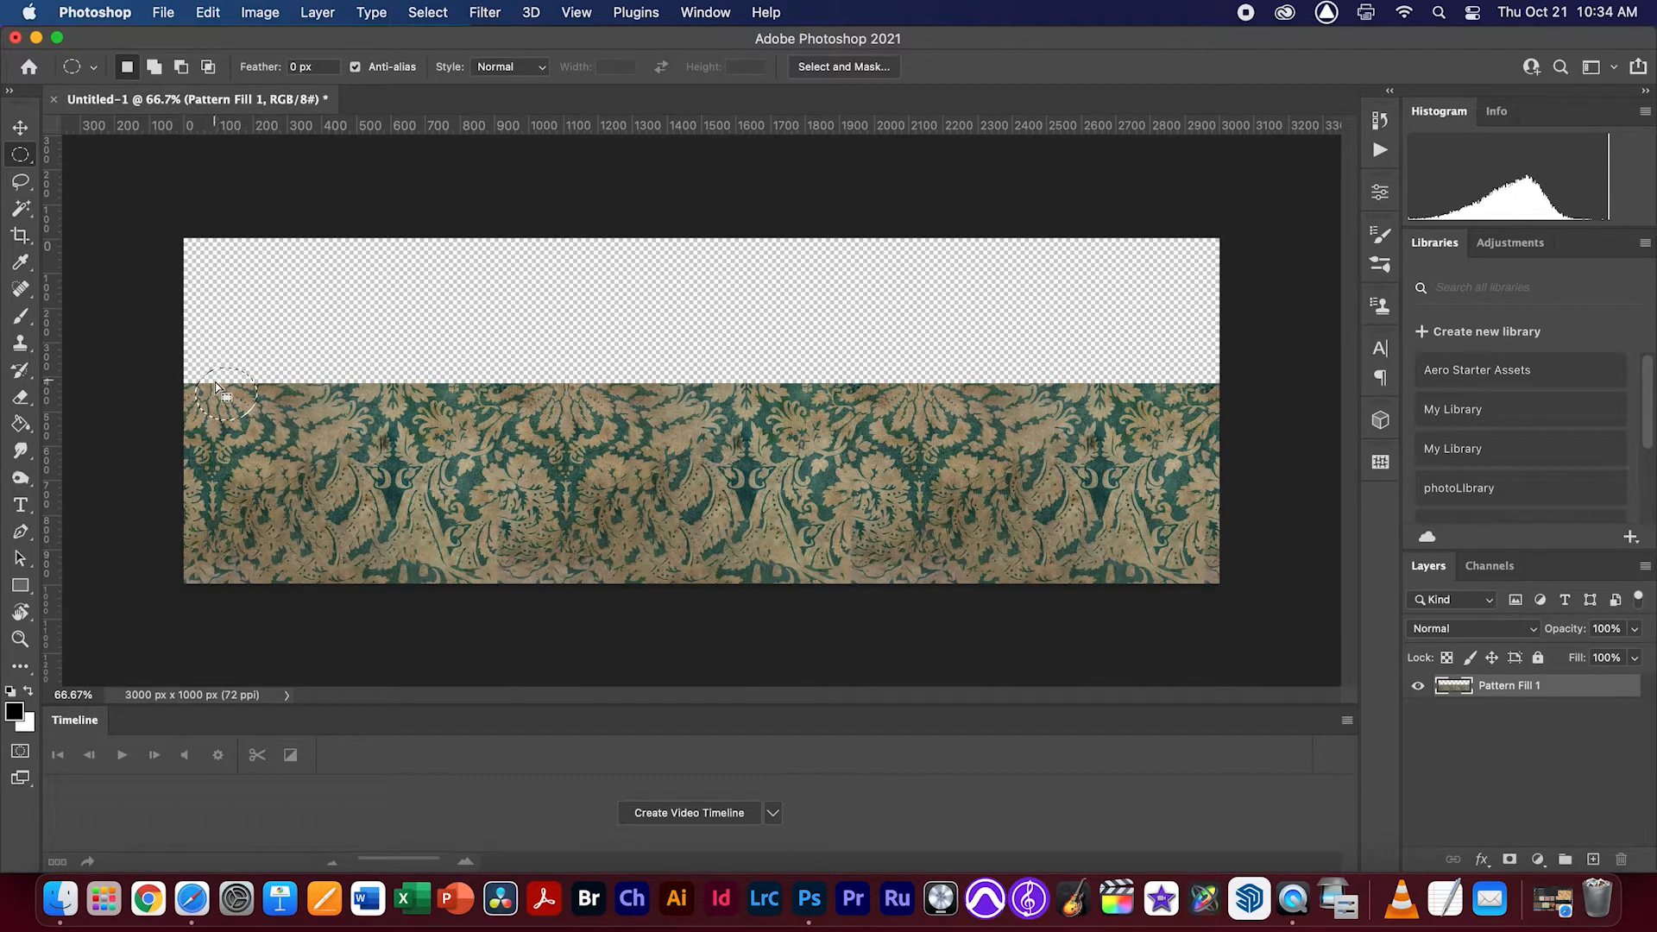
pyautogui.press('Delete')
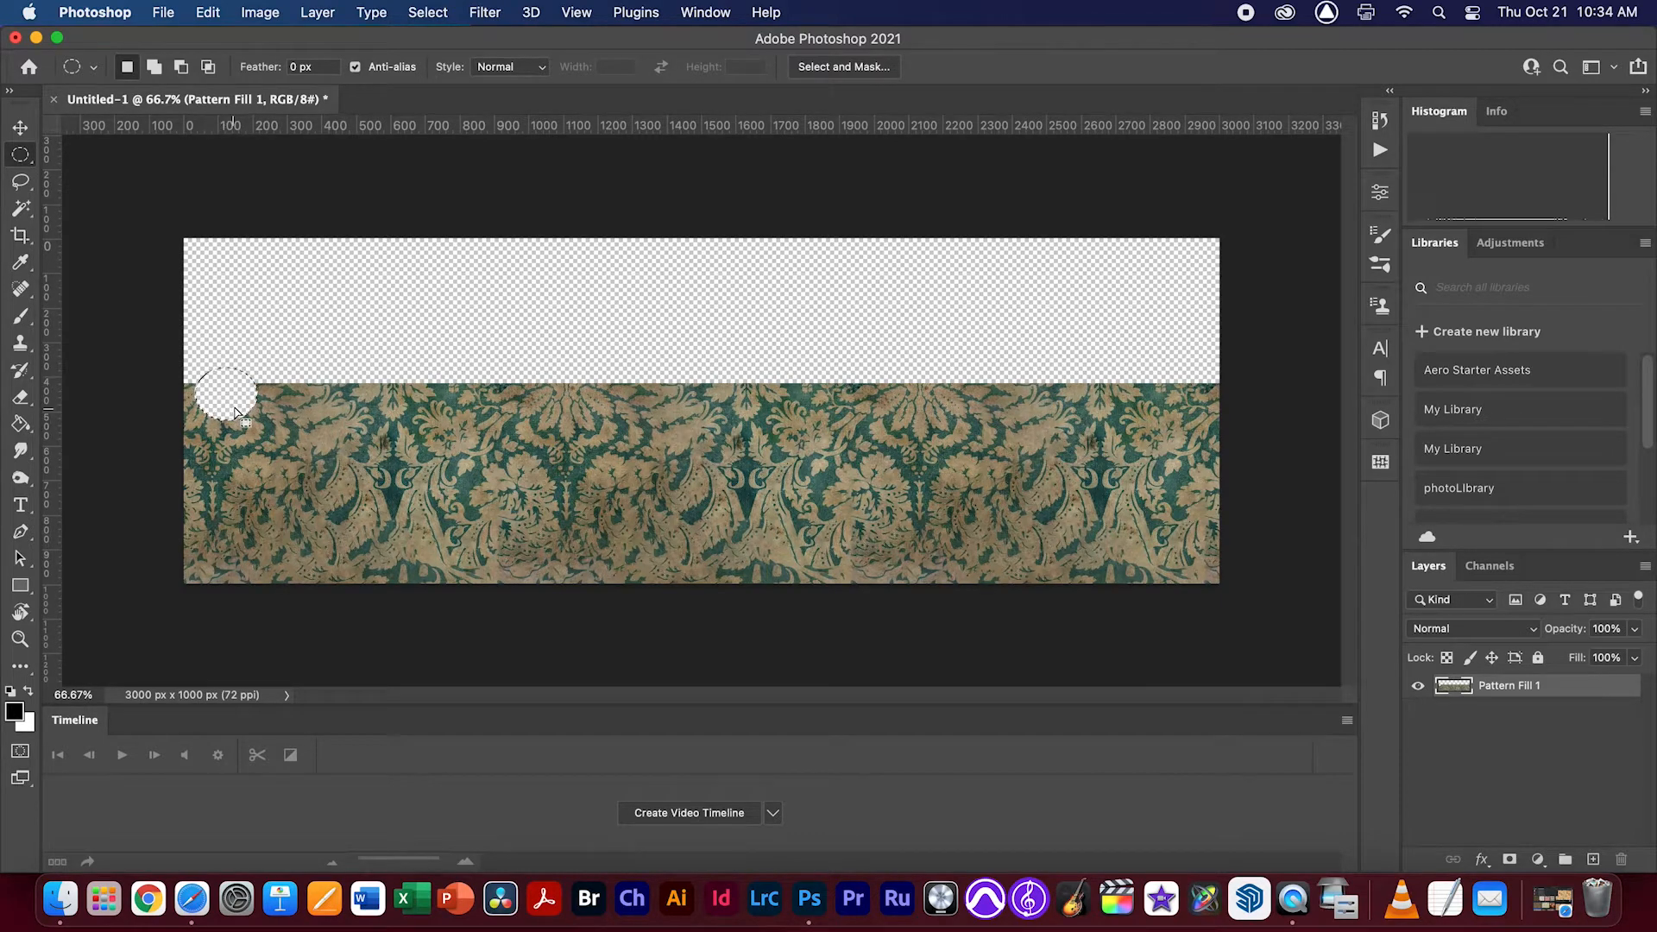
# Repeat the elliptical cutout side by side along the pattern's upper edge until scallops reach the right end of the canvas
pyautogui.moveTo(234, 412); pyautogui.dragTo(657, 407)
pyautogui.press('Delete')
pyautogui.press('Delete')
# Cut the remaining partial scallop at the pattern's upper left corner with an elliptical selection and deselect
pyautogui.press('Delete')
pyautogui.press('Delete')
pyautogui.press('Delete')
pyautogui.press('Delete')
pyautogui.press('Delete')
pyautogui.moveTo(654, 405); pyautogui.dragTo(1227, 412)
pyautogui.press('Delete')
pyautogui.press('Delete')
pyautogui.press('Delete')
pyautogui.press('Delete')
pyautogui.press('Delete')
pyautogui.press('Delete')
pyautogui.press('Delete')
pyautogui.press('Delete')
pyautogui.press('Delete')
pyautogui.moveTo(140, 369); pyautogui.dragTo(194, 421)
pyautogui.press('Delete')
pyautogui.press('super+d')
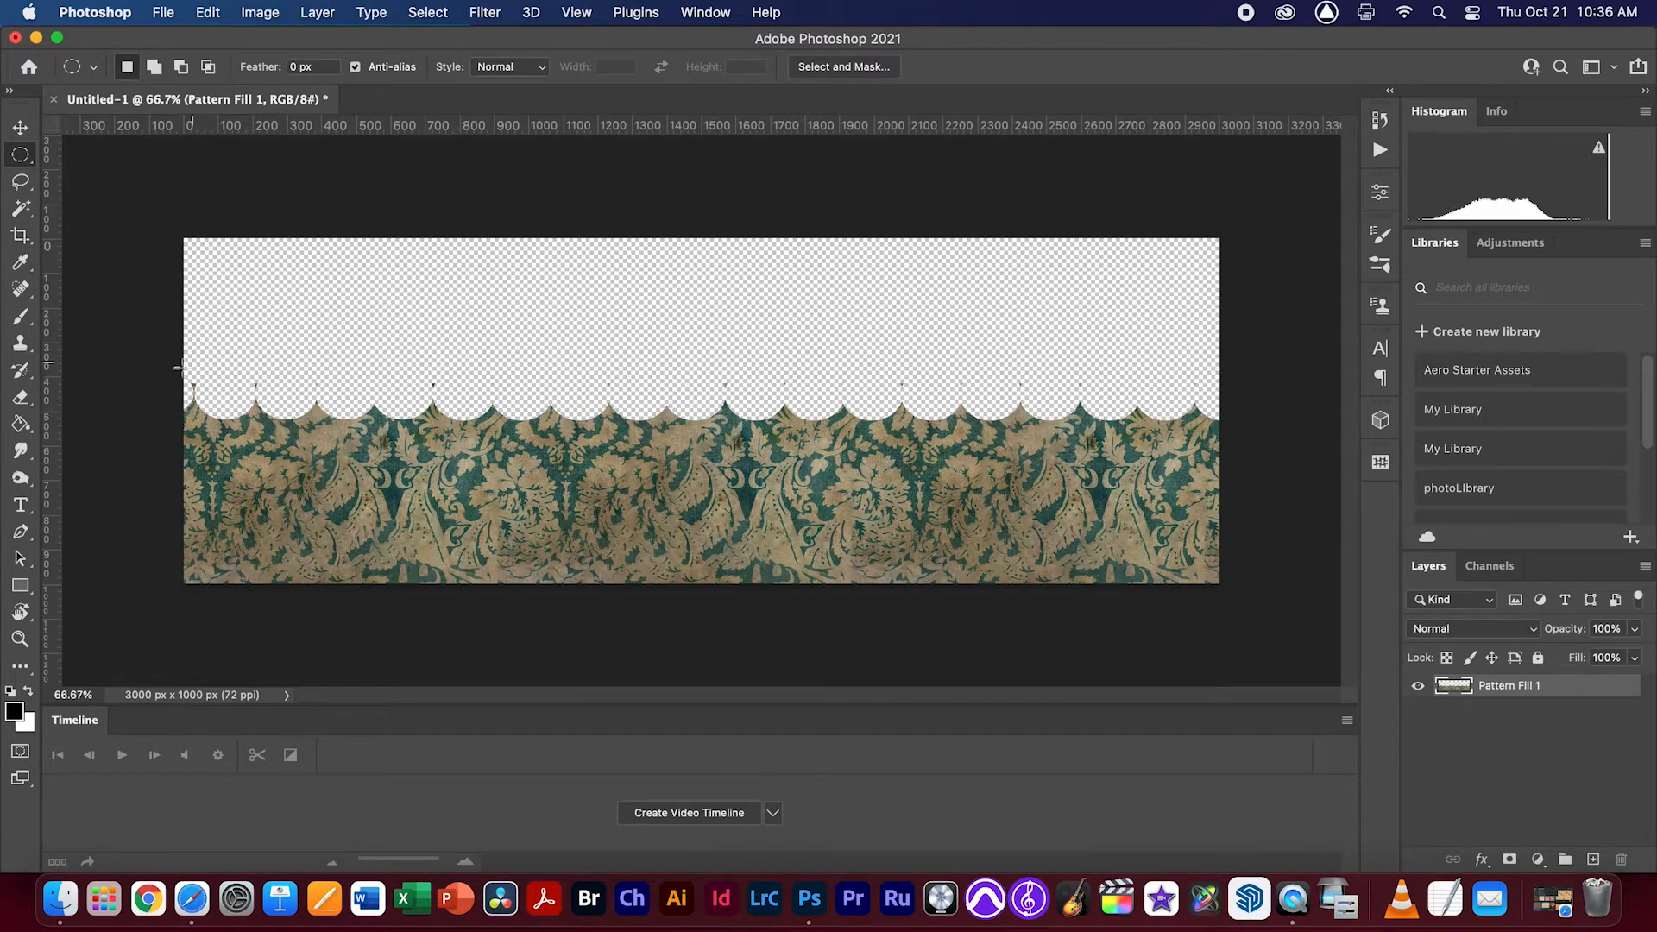
# Delete the thin spikes above the scallops with a full-width rectangular selection, and shift the pattern layer up about 40 px
pyautogui.click(18, 157)
pyautogui.click(86, 148)
pyautogui.moveTo(170, 354); pyautogui.dragTo(1464, 408)
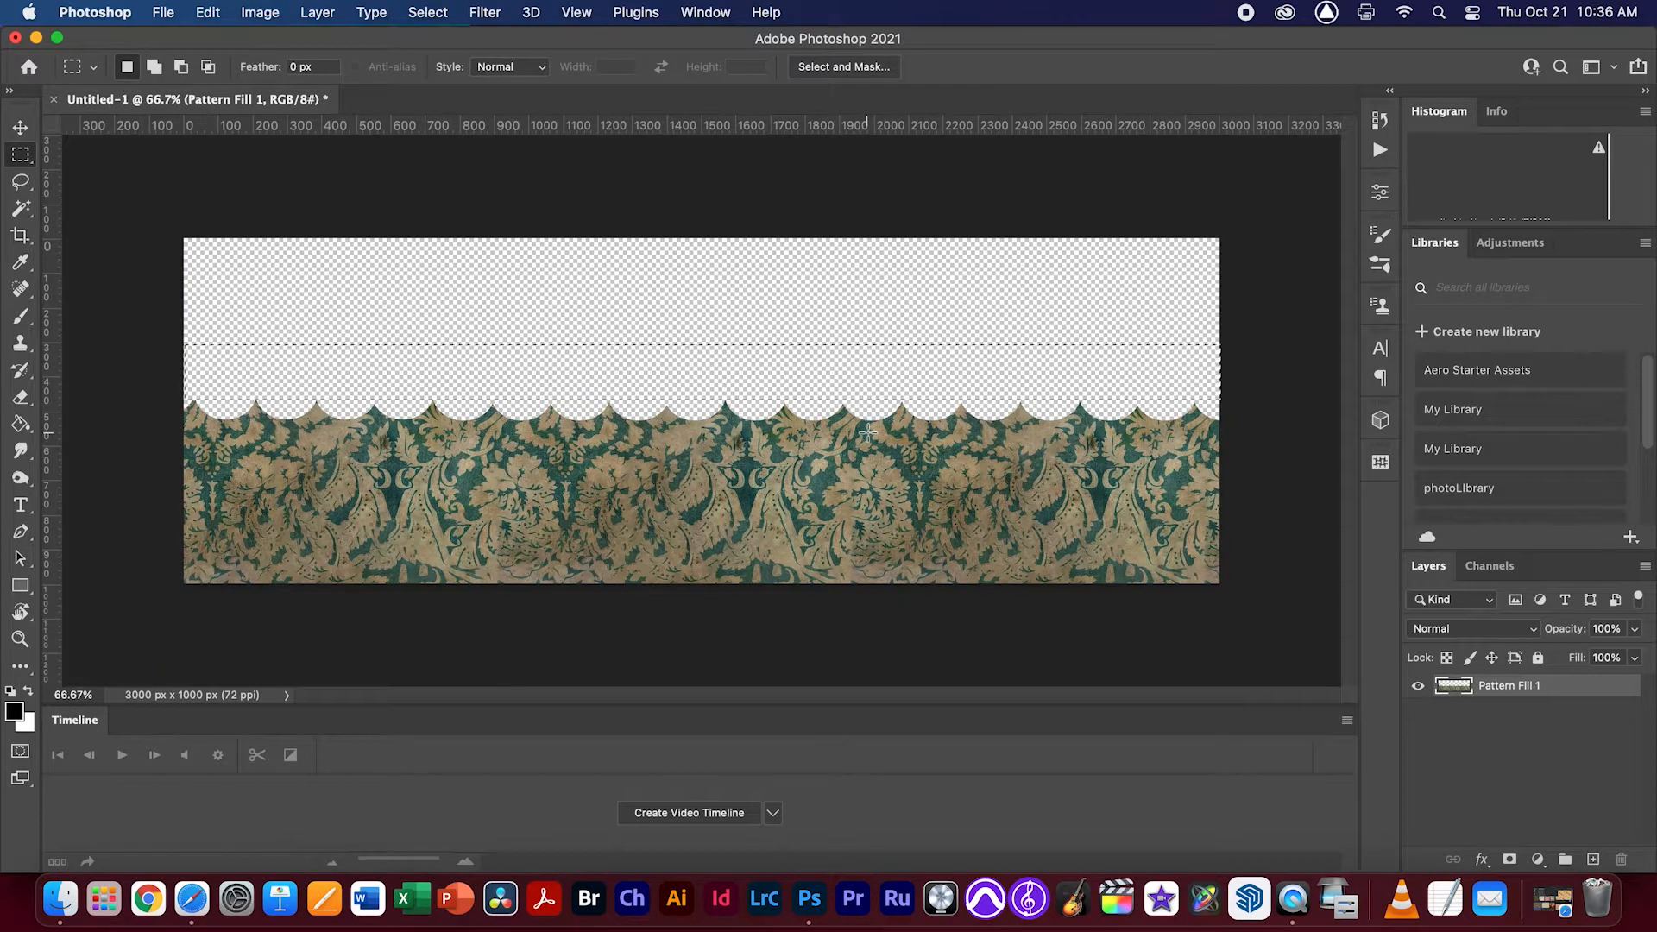
pyautogui.press('super+d')
pyautogui.press('v')
pyautogui.moveTo(915, 532)
pyautogui.mouseDown()
pyautogui.moveTo(927, 499)
pyautogui.moveTo(949, 501)
pyautogui.moveTo(935, 493)
pyautogui.moveTo(943, 509)
pyautogui.moveTo(919, 522)
pyautogui.mouseUp()
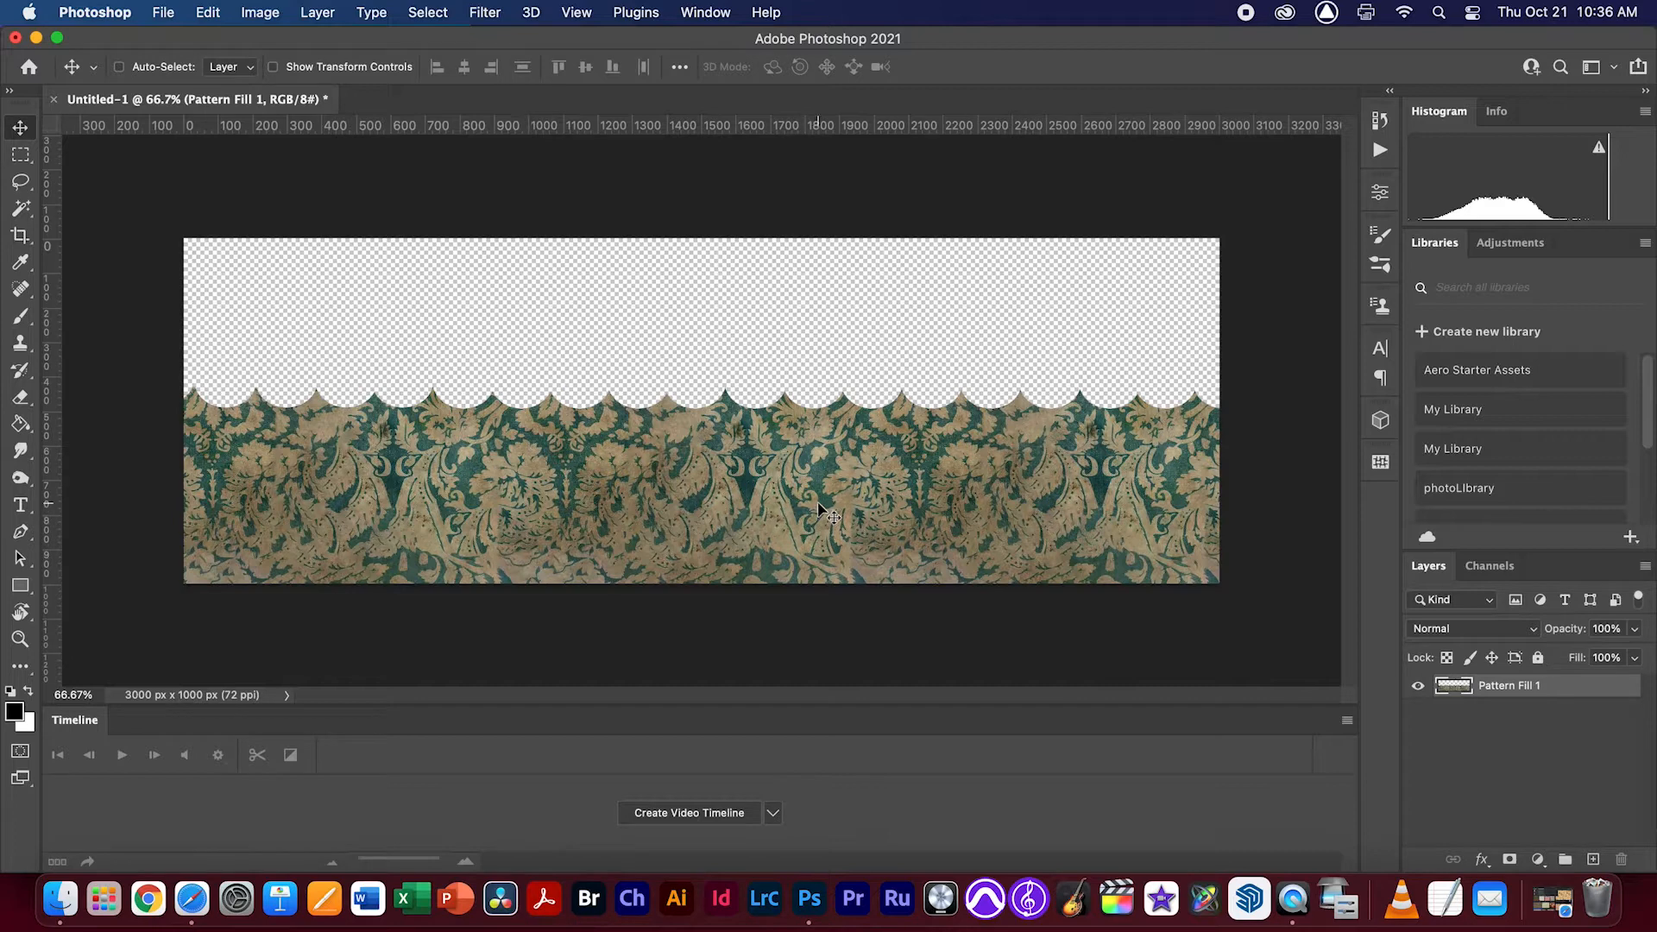
# Add a Stroke layer style to the scalloped pattern layer and set its color to white
pyautogui.click(1483, 860)
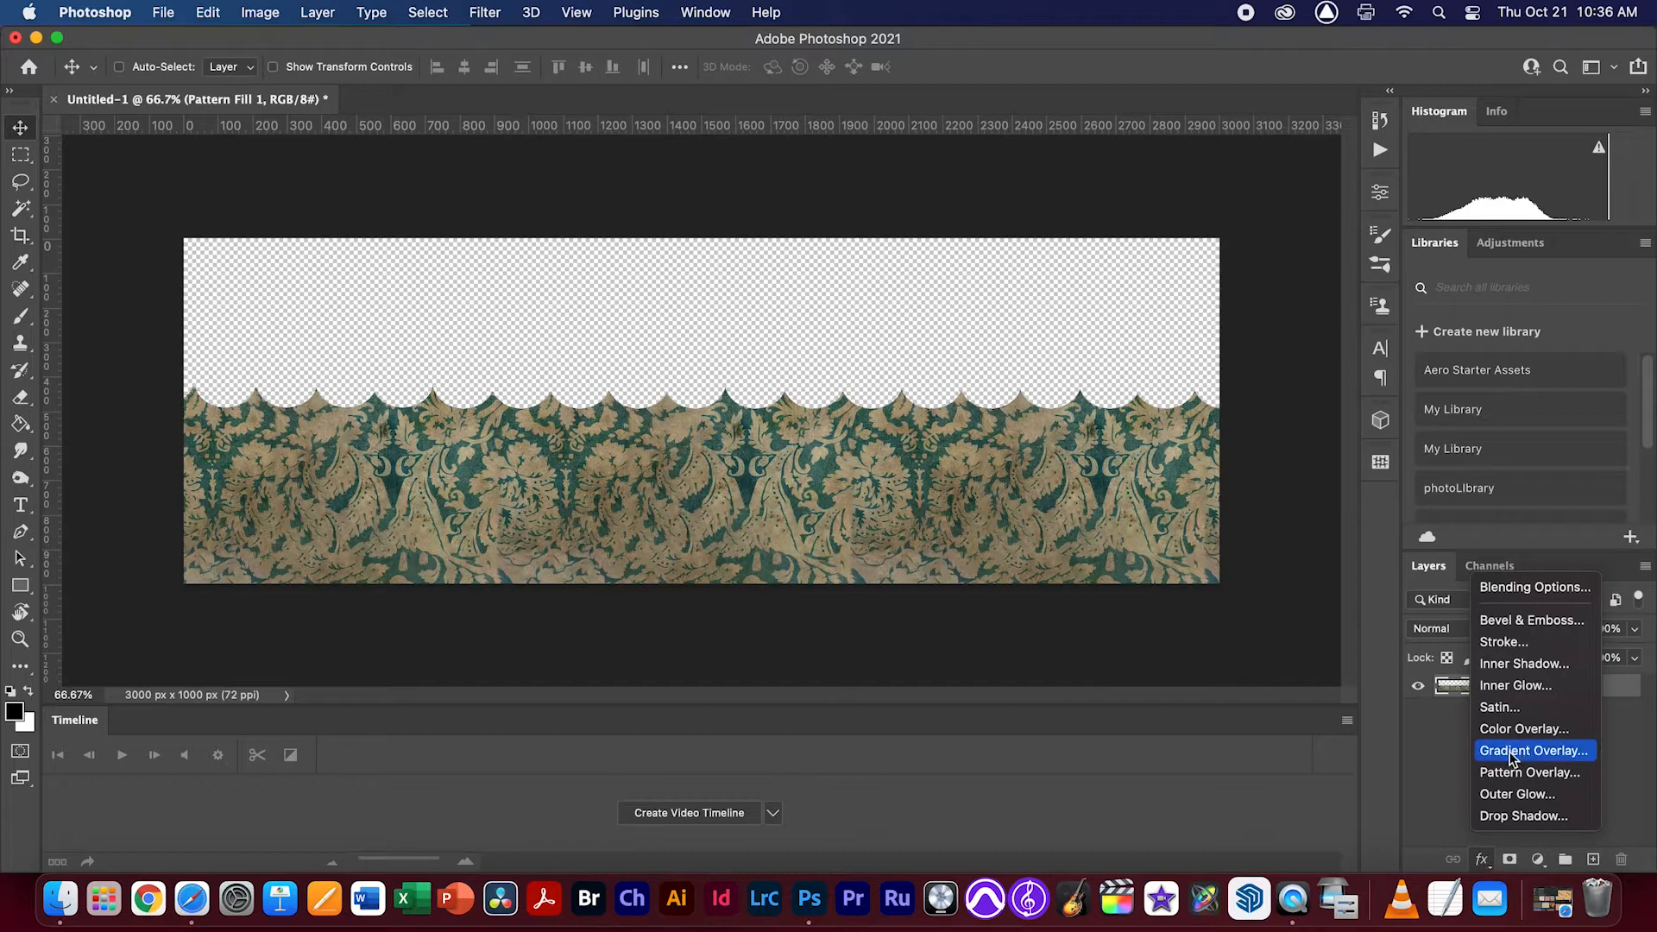
pyautogui.click(1508, 646)
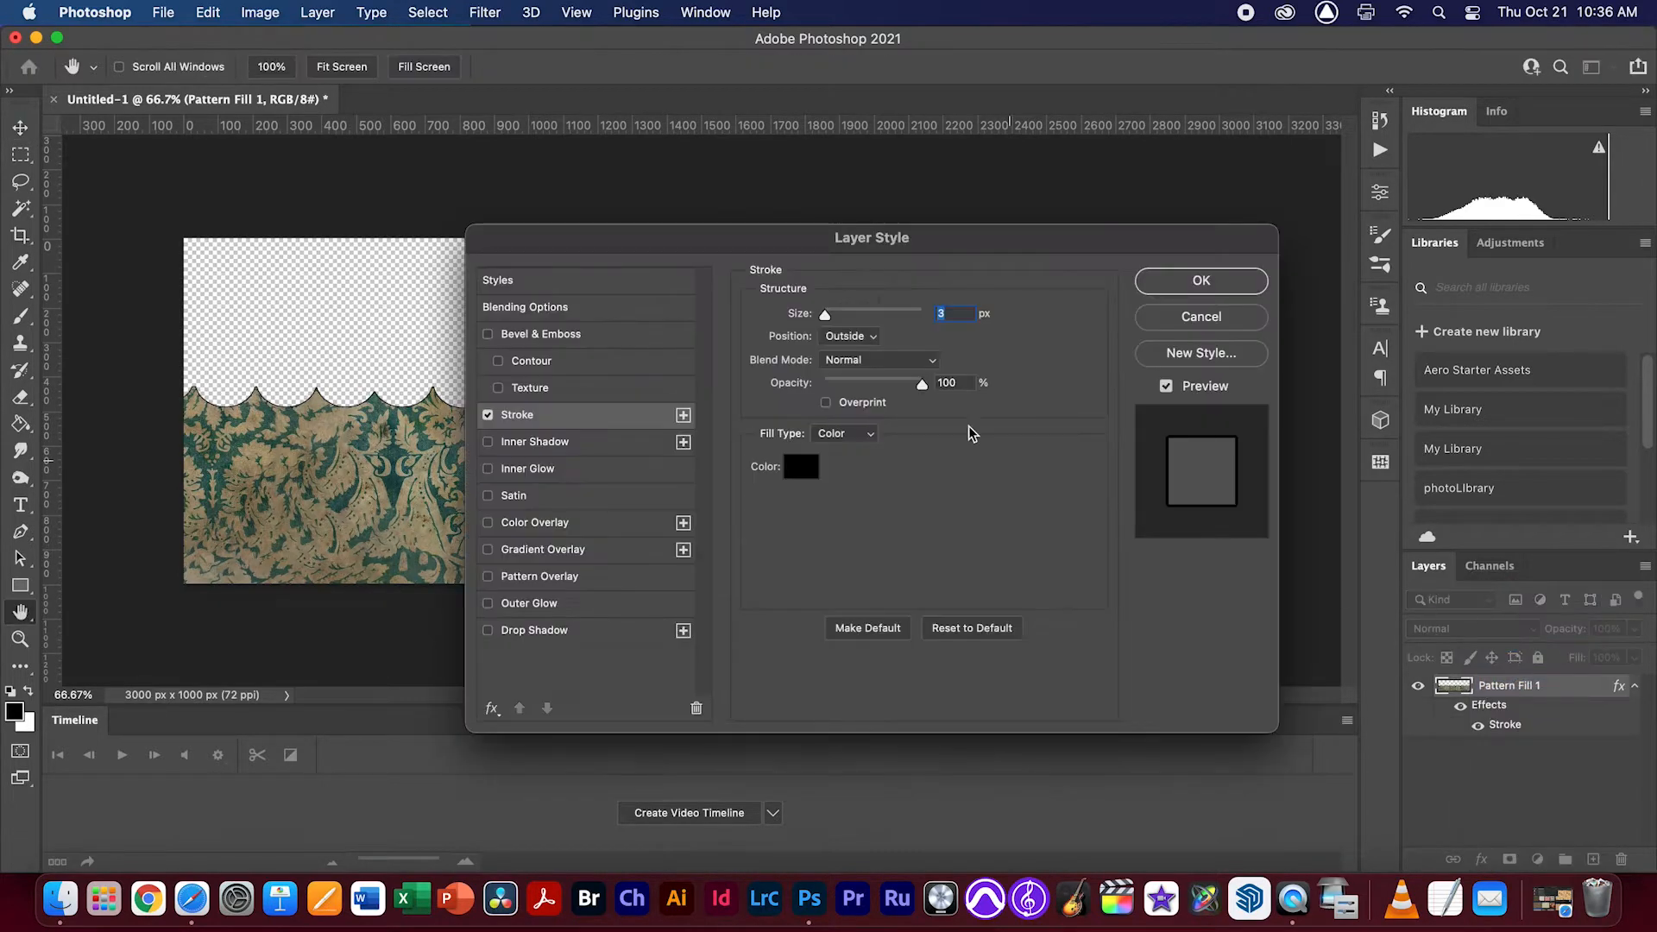
pyautogui.moveTo(861, 242); pyautogui.dragTo(679, 458)
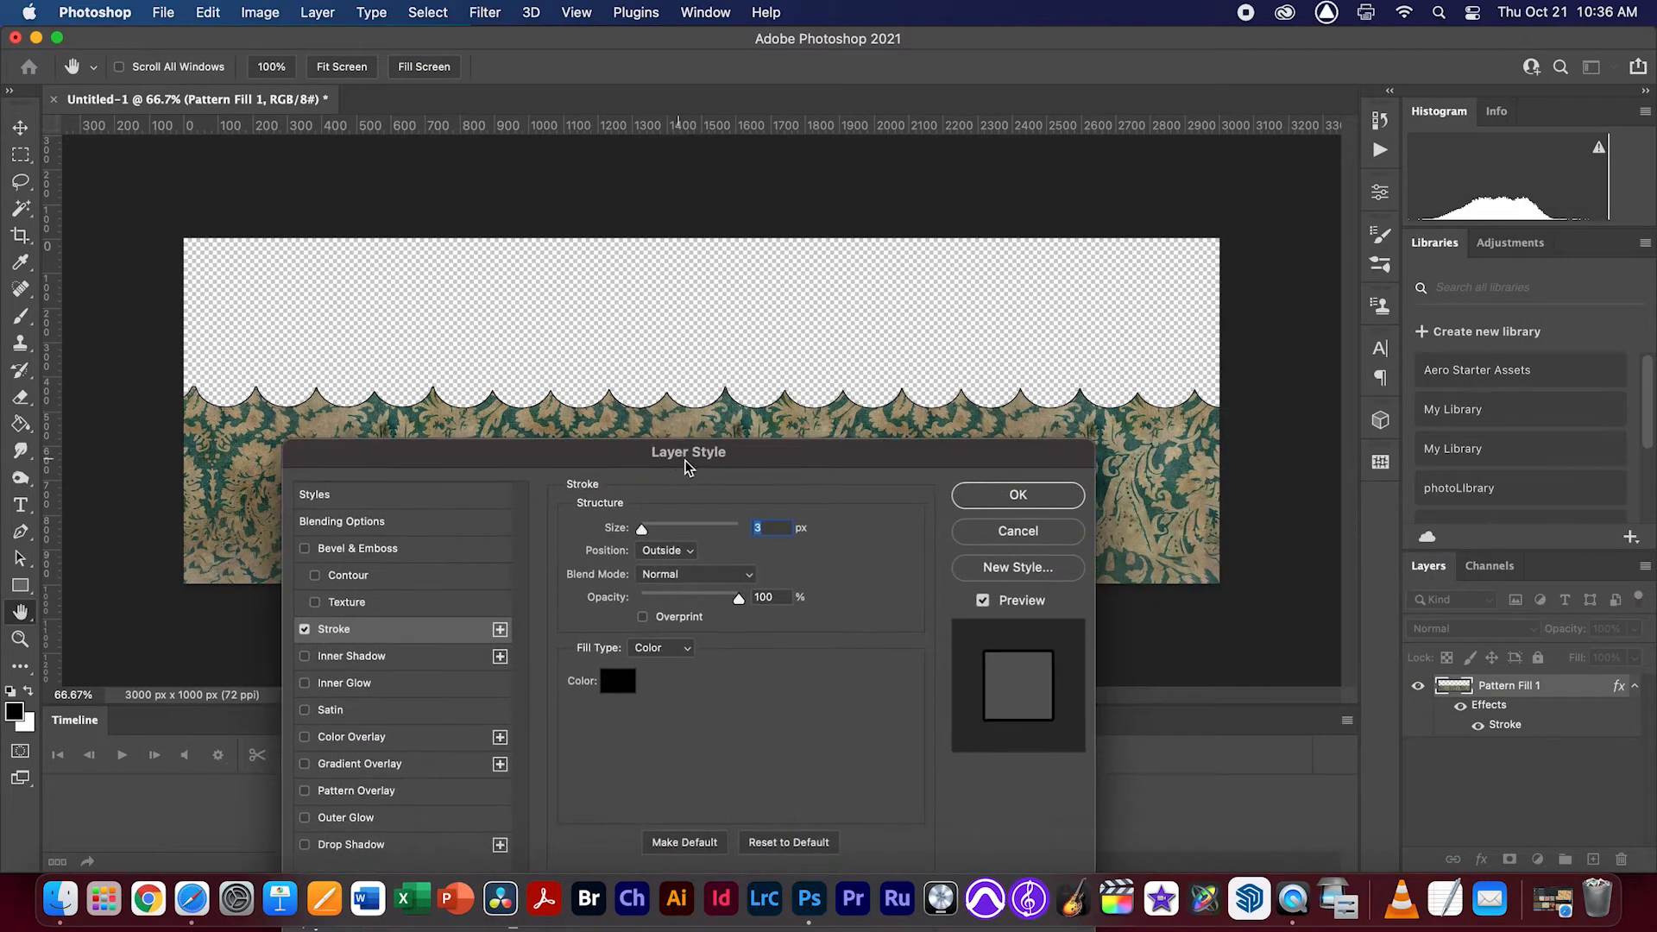
pyautogui.click(622, 686)
pyautogui.moveTo(638, 386); pyautogui.dragTo(526, 298)
pyautogui.click(997, 302)
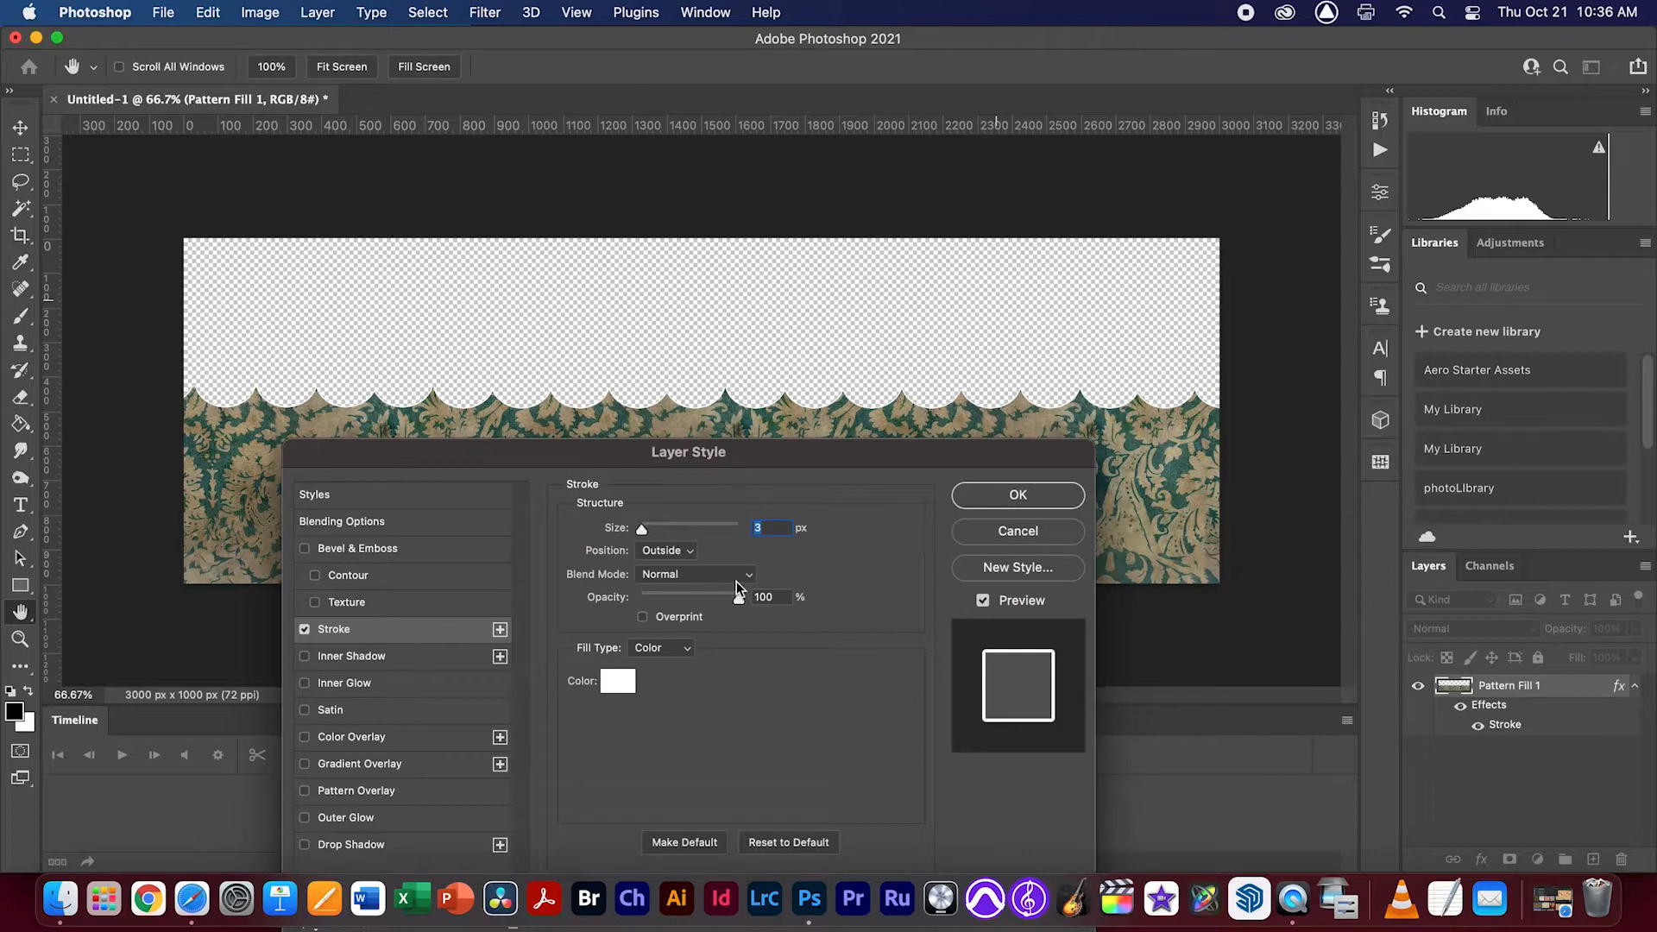
# Try a 10 px stroke size and compare the Inside and Outside stroke positions at the scallop tips
pyautogui.moveTo(643, 527)
pyautogui.mouseDown()
pyautogui.moveTo(668, 526)
pyautogui.moveTo(650, 531)
pyautogui.mouseUp()
pyautogui.click(666, 553)
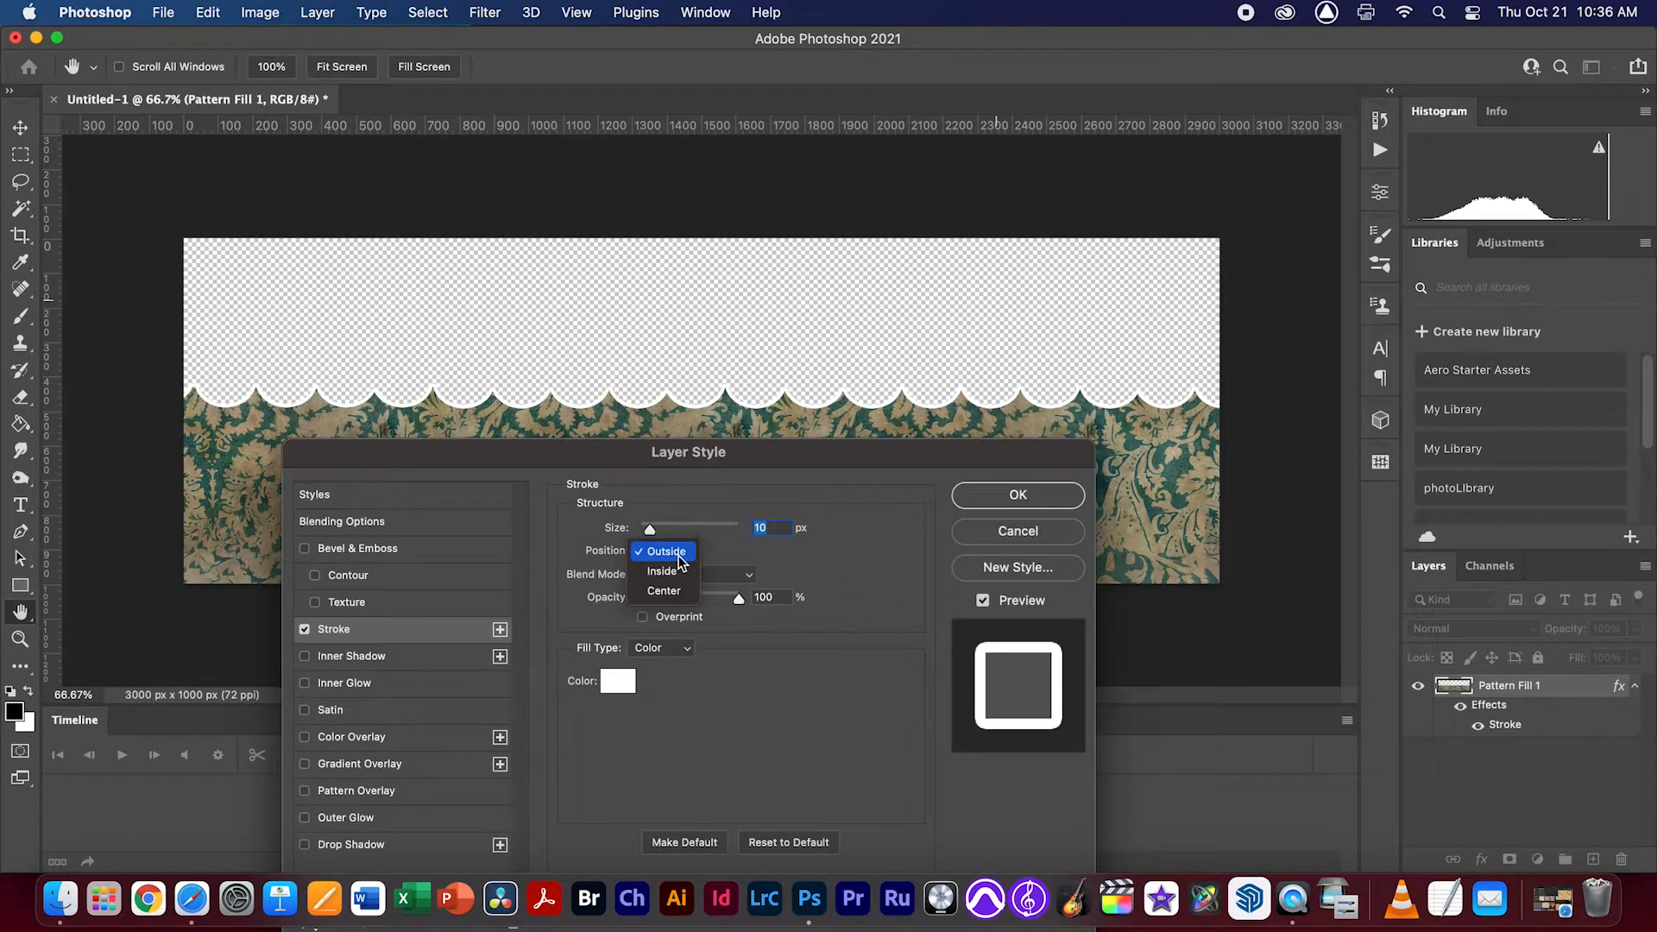
pyautogui.click(667, 551)
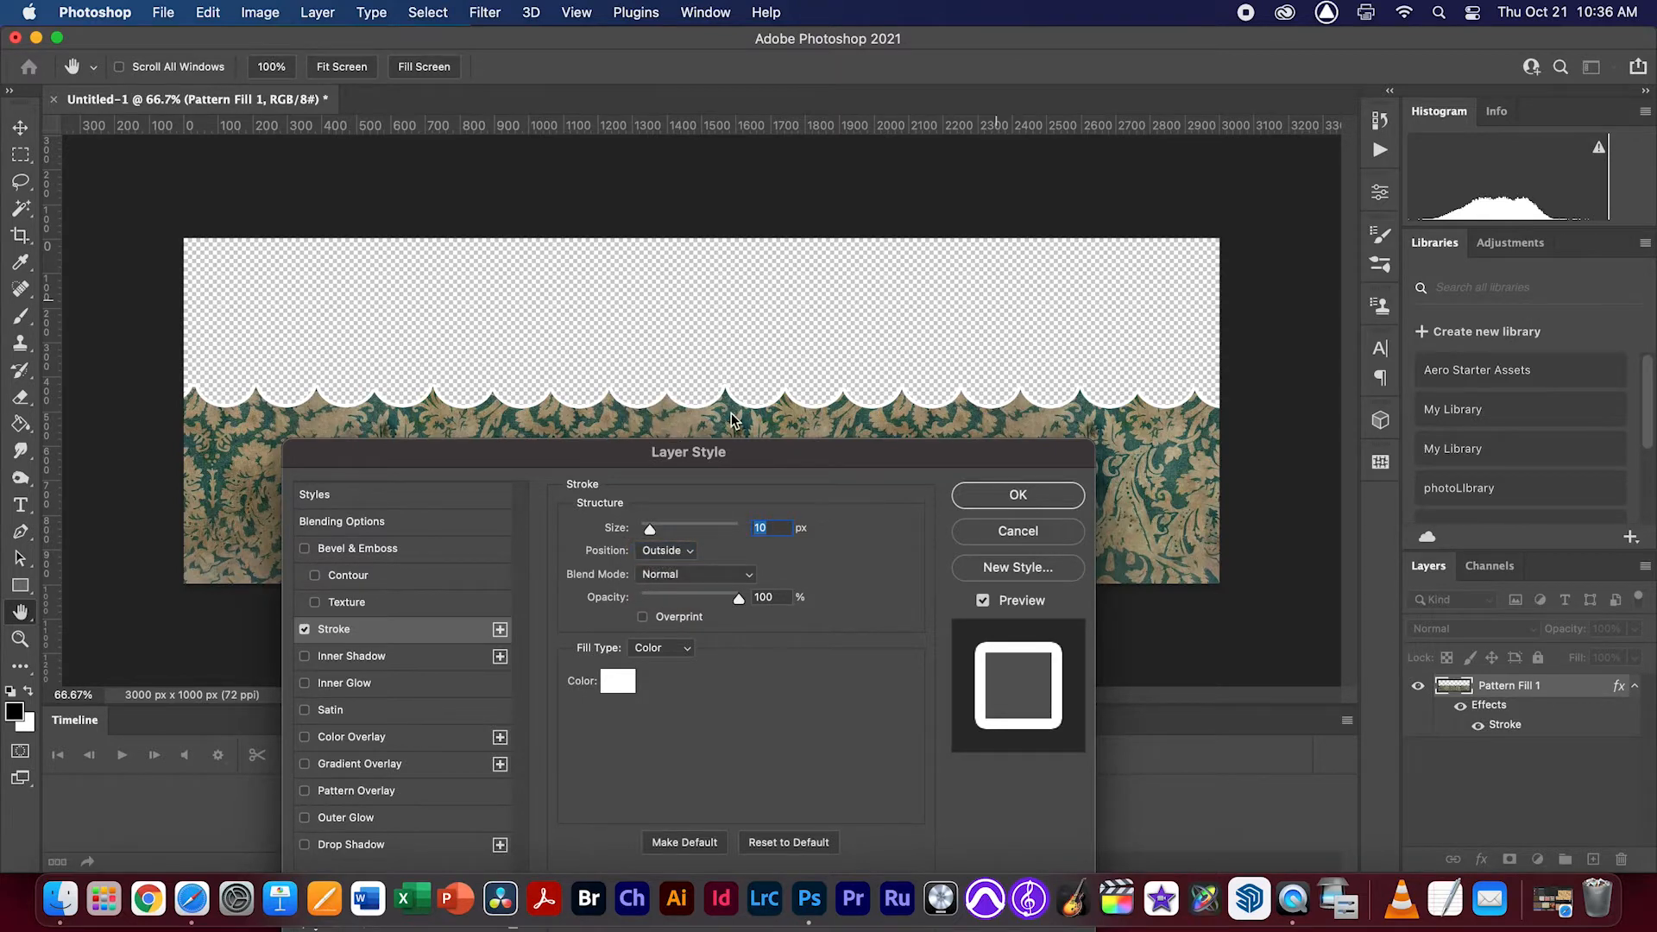
pyautogui.scroll(5, 731, 420)
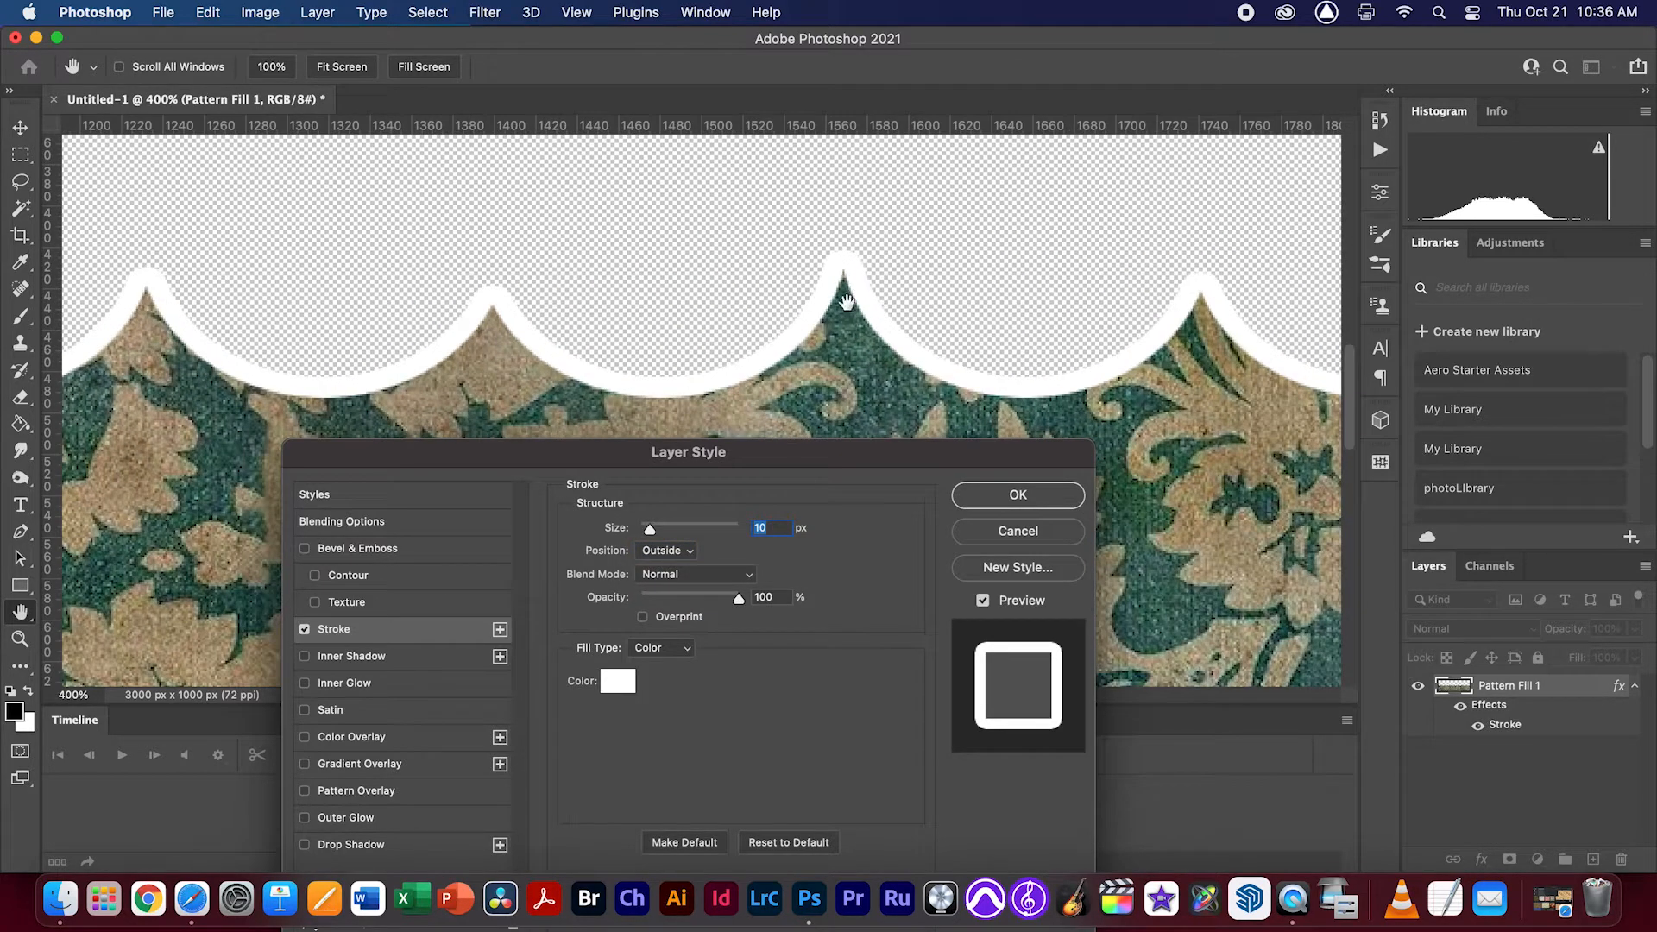
pyautogui.click(674, 558)
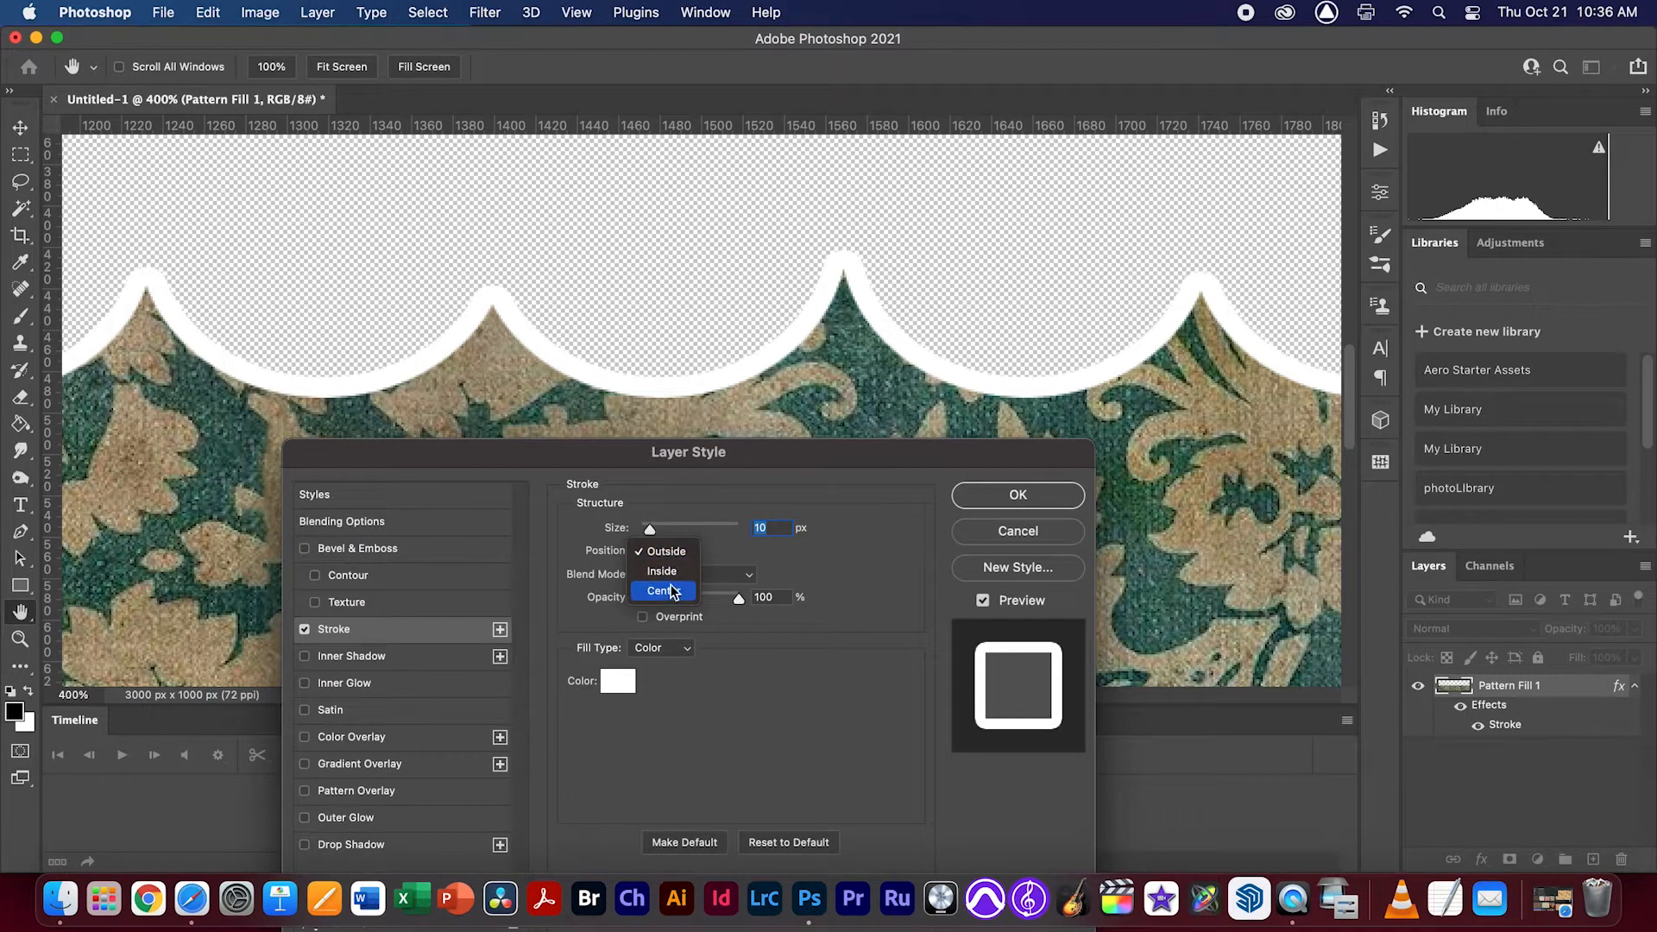
pyautogui.click(662, 570)
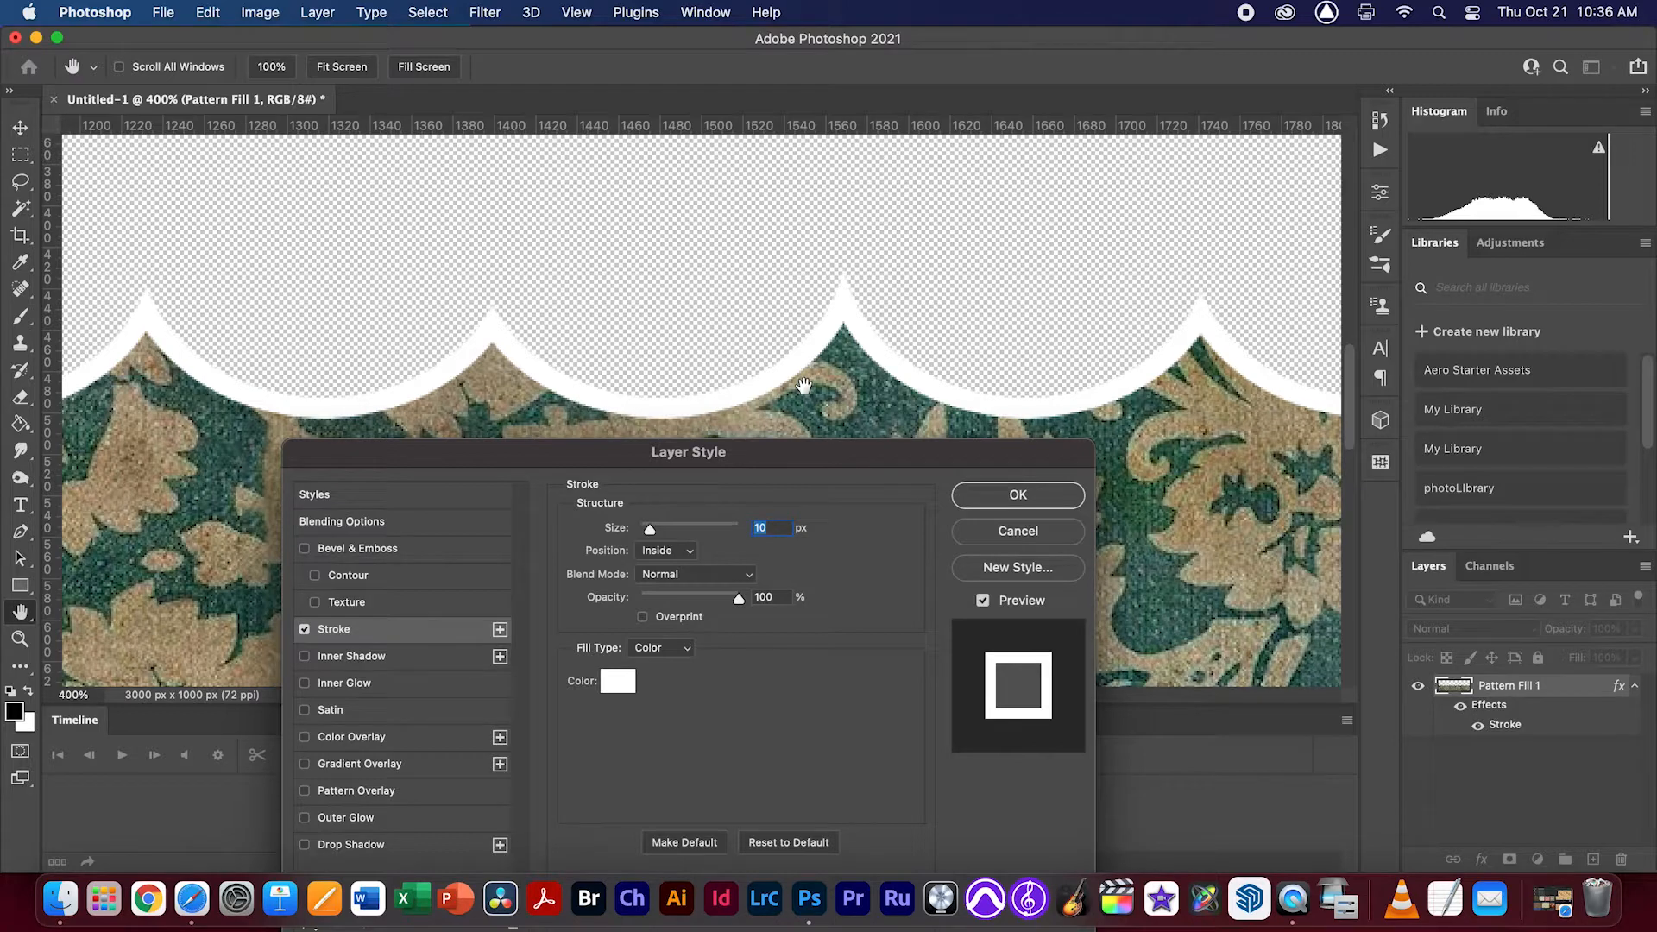
pyautogui.click(678, 560)
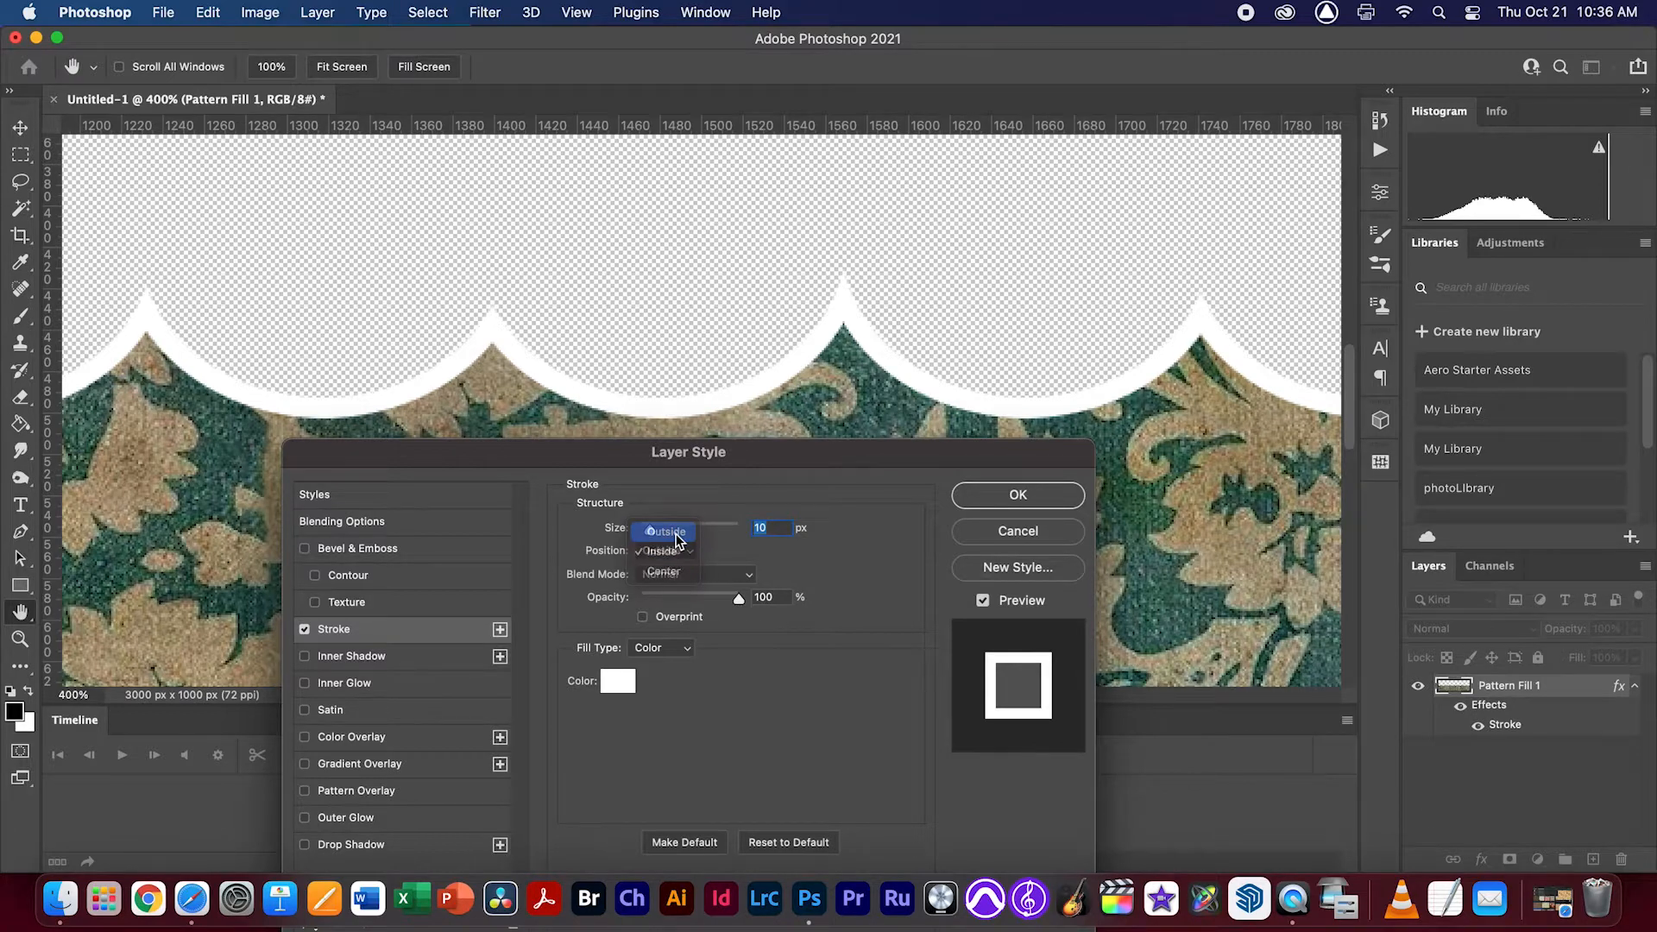
pyautogui.click(668, 531)
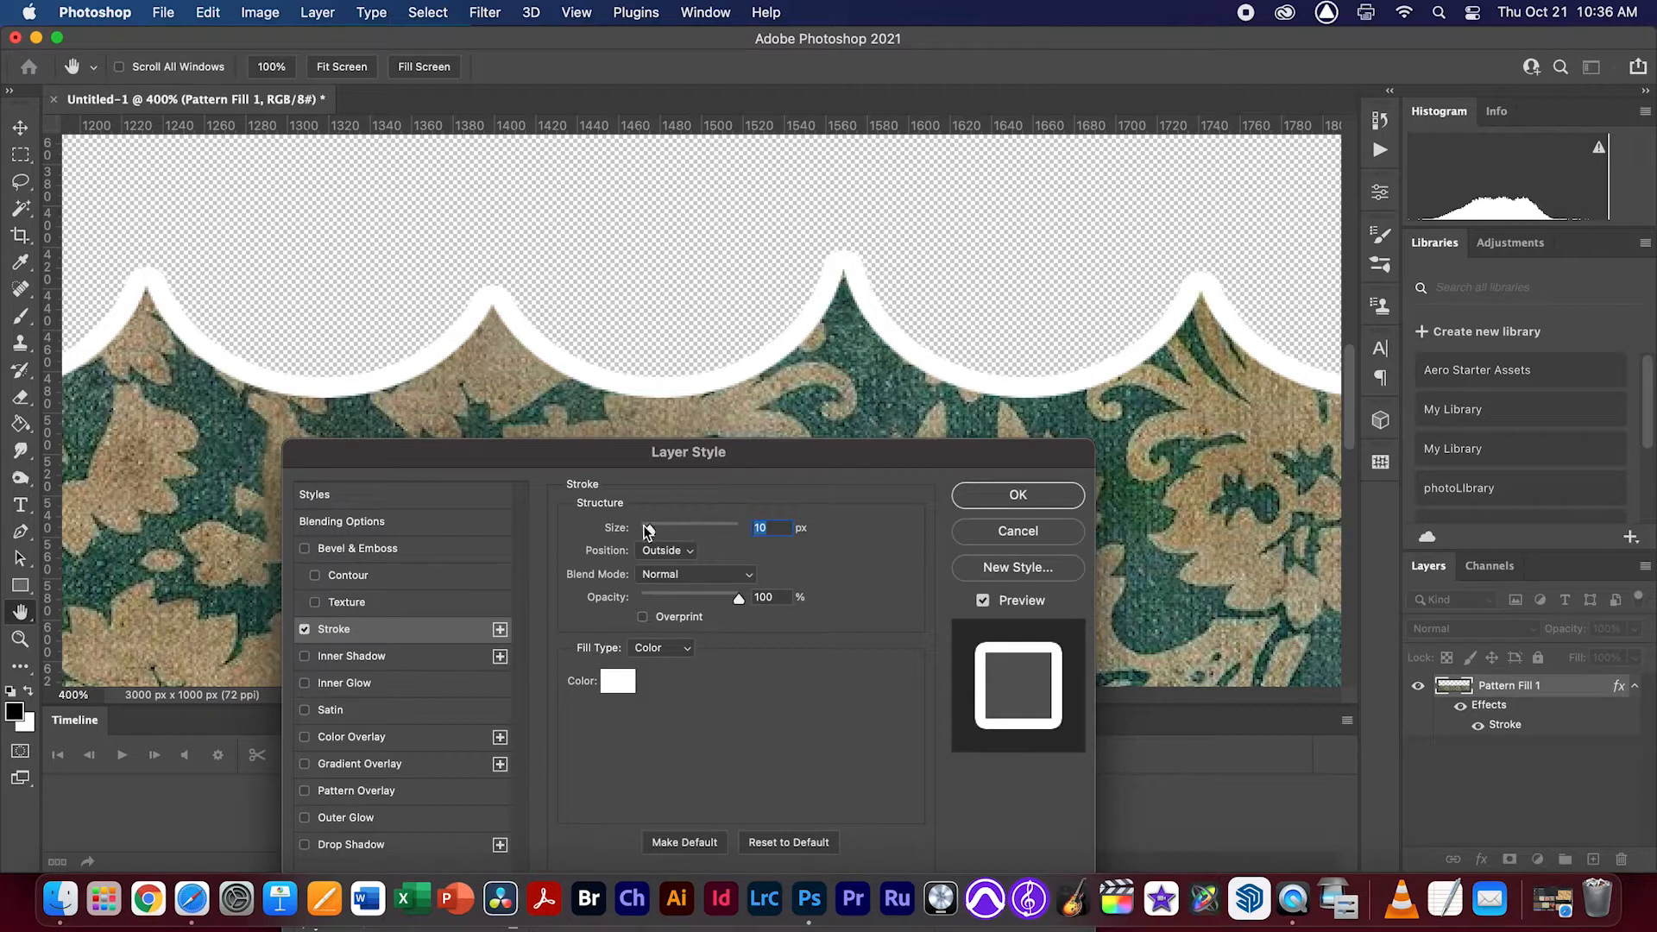
# Set the stroke size to 3 px and apply the layer style
pyautogui.moveTo(647, 531); pyautogui.dragTo(642, 534)
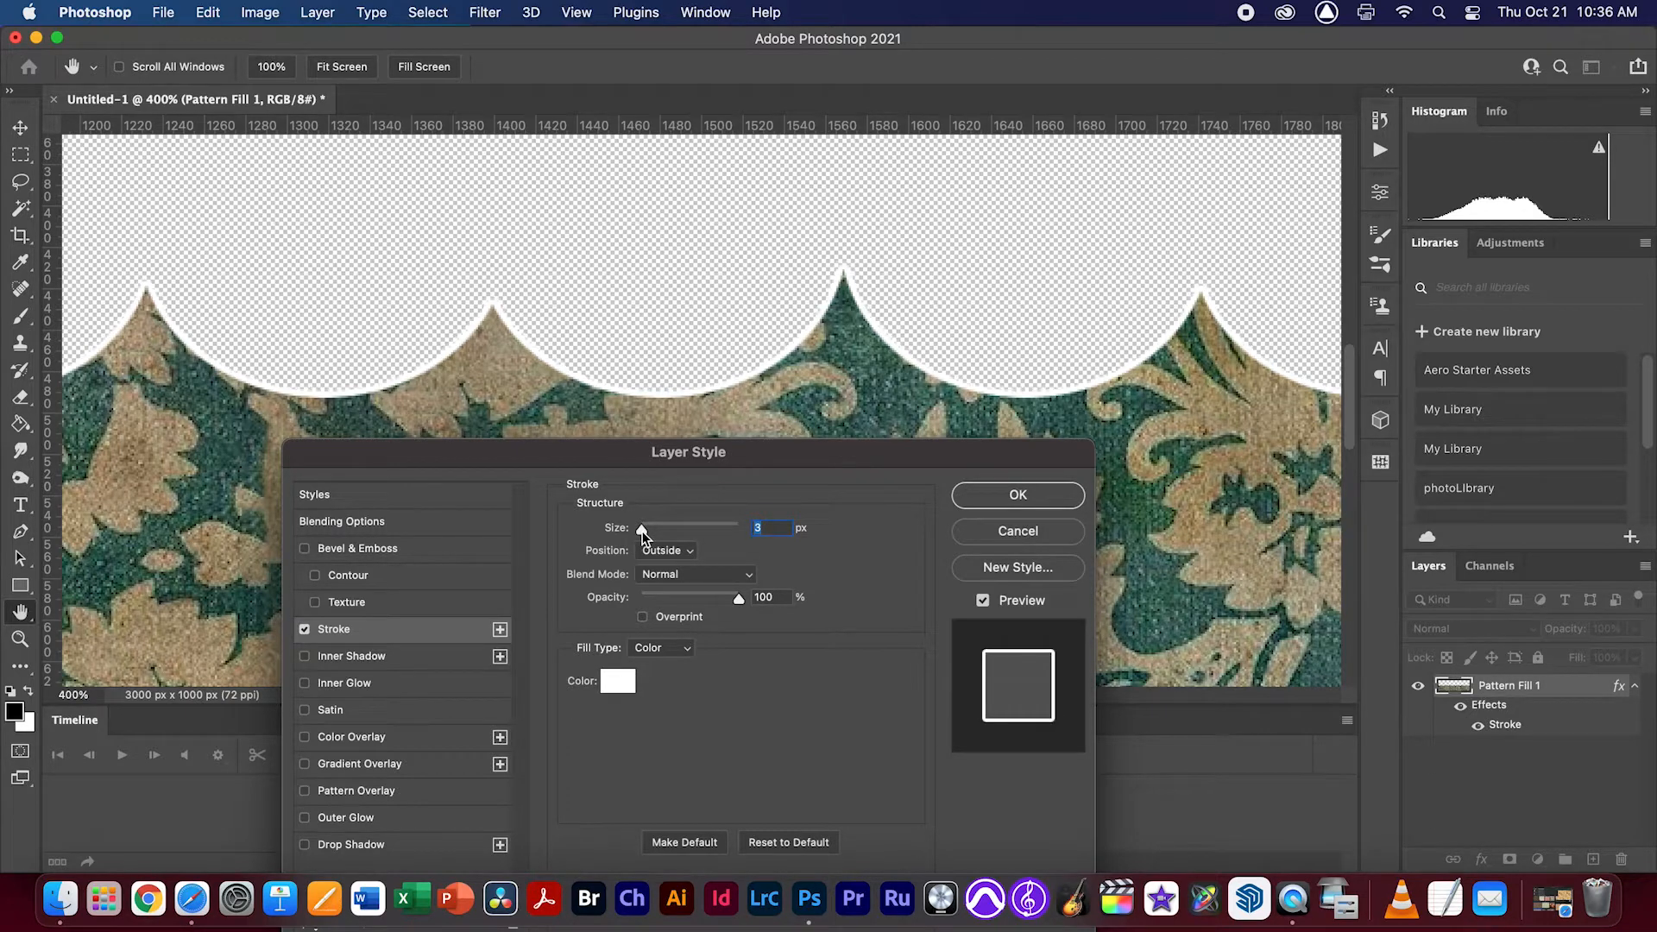
pyautogui.click(997, 496)
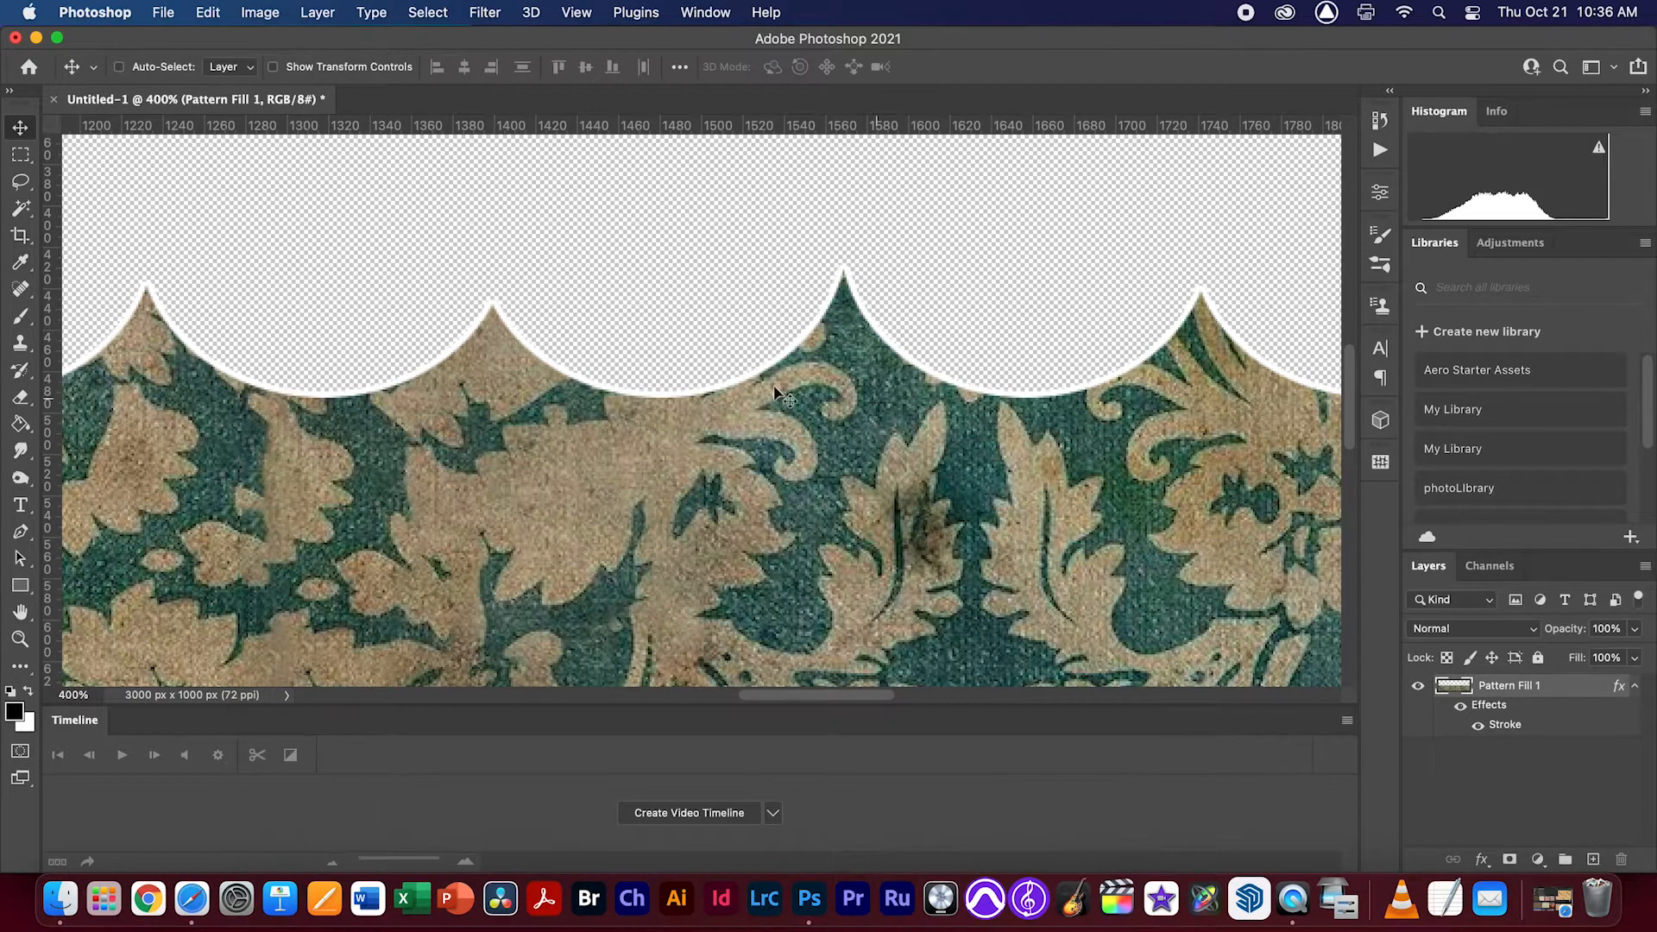
pyautogui.press('super+0')
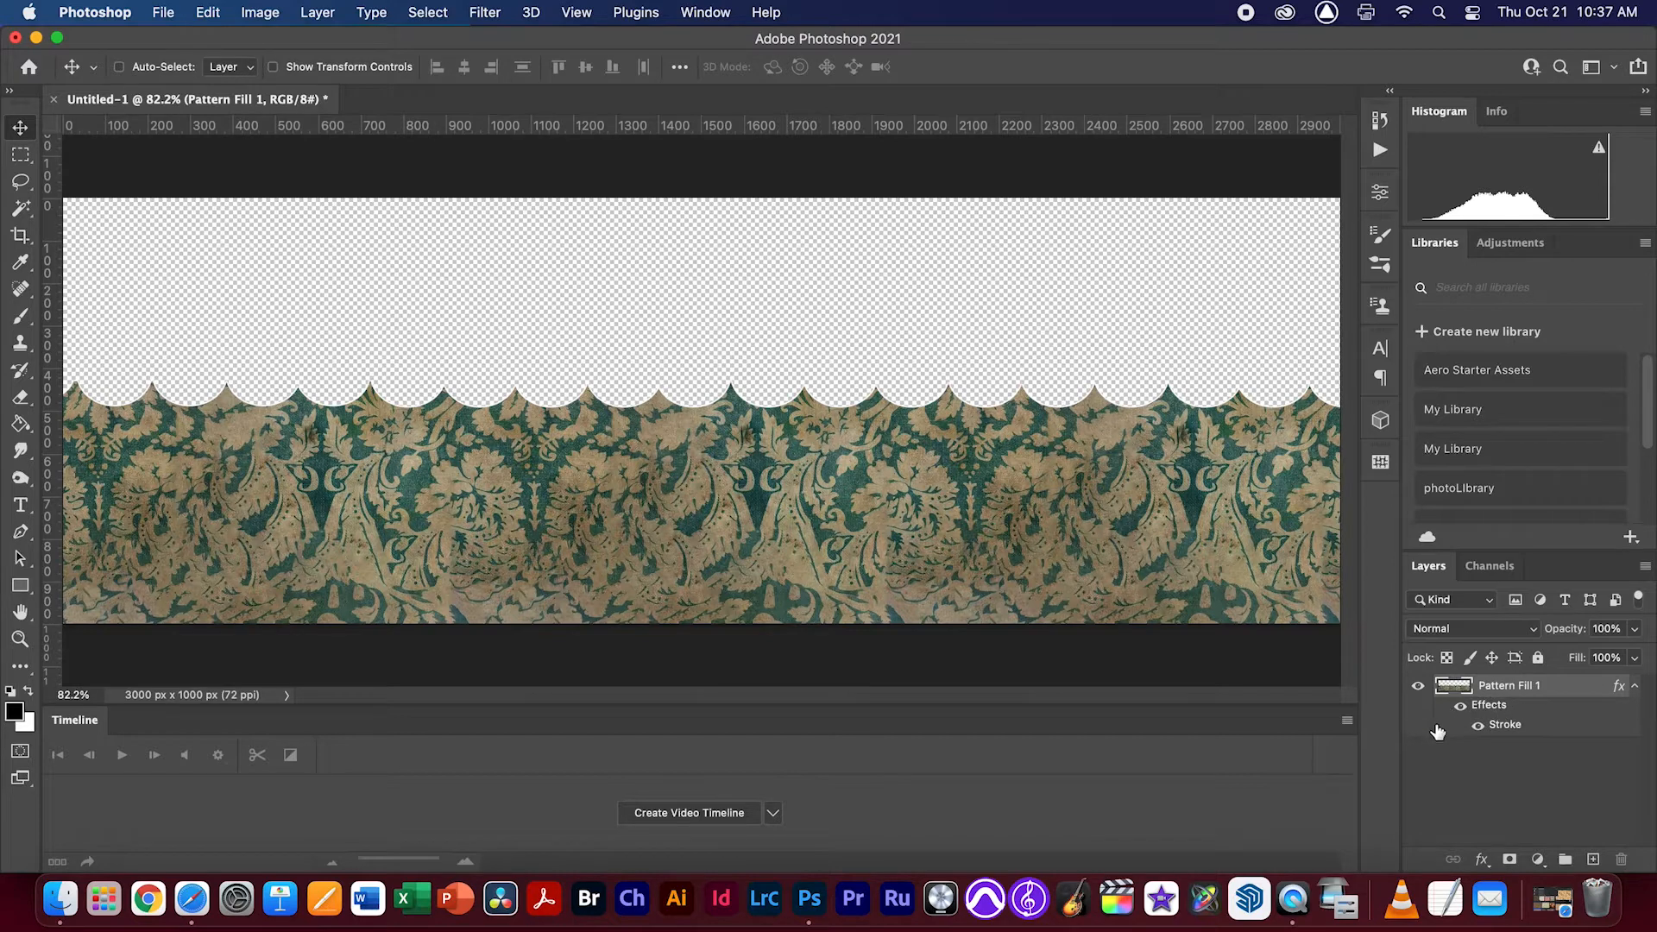
# Rasterize the scalloped pattern layer's stroke style and inspect the white outline along the scallop tips
pyautogui.rightClick(1482, 708)
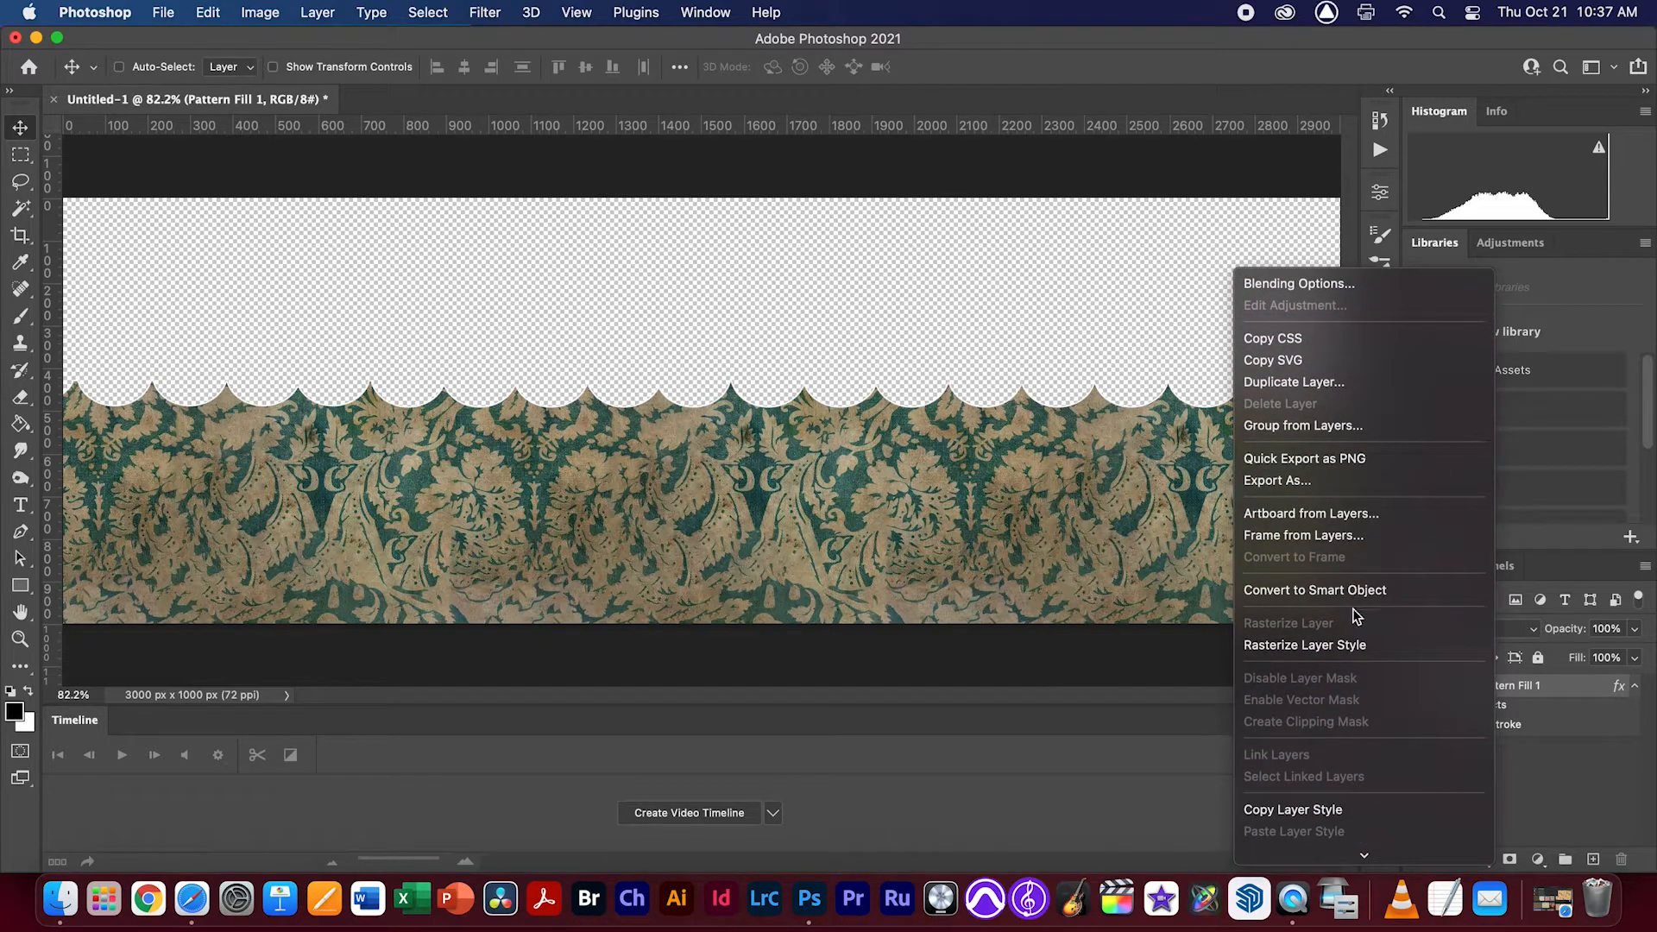
pyautogui.click(1348, 651)
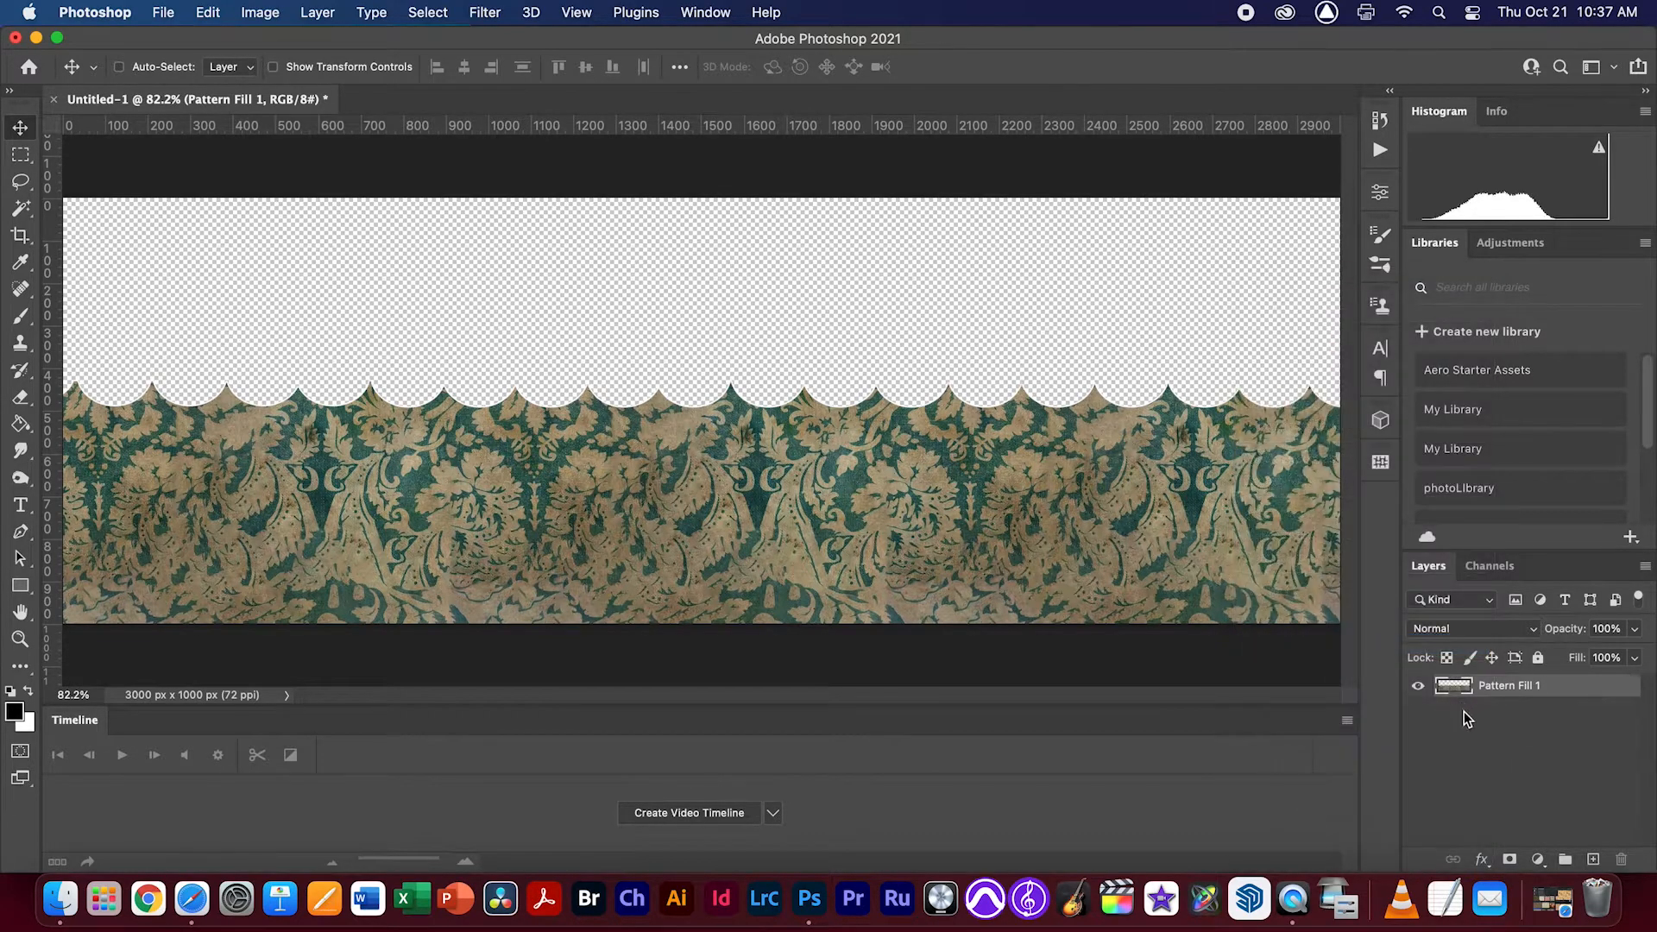
pyautogui.moveTo(953, 403); pyautogui.dragTo(1121, 448)
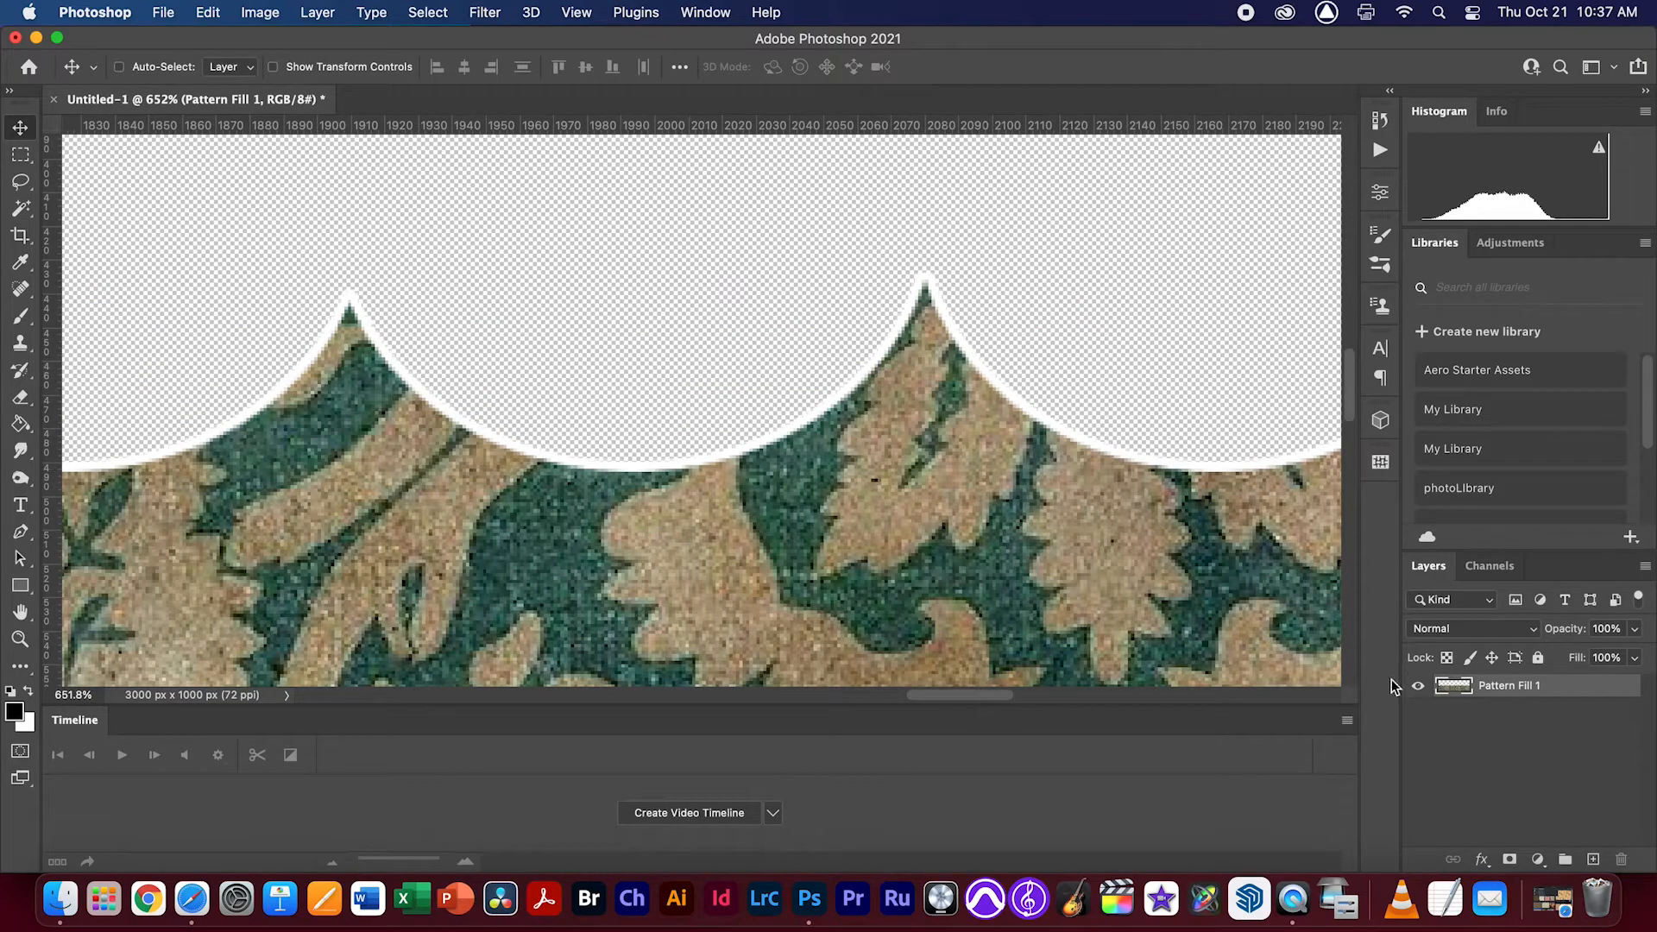
pyautogui.press('super+minus')
pyautogui.press('super+minus')
pyautogui.press('super+minus')
pyautogui.press('super+minus')
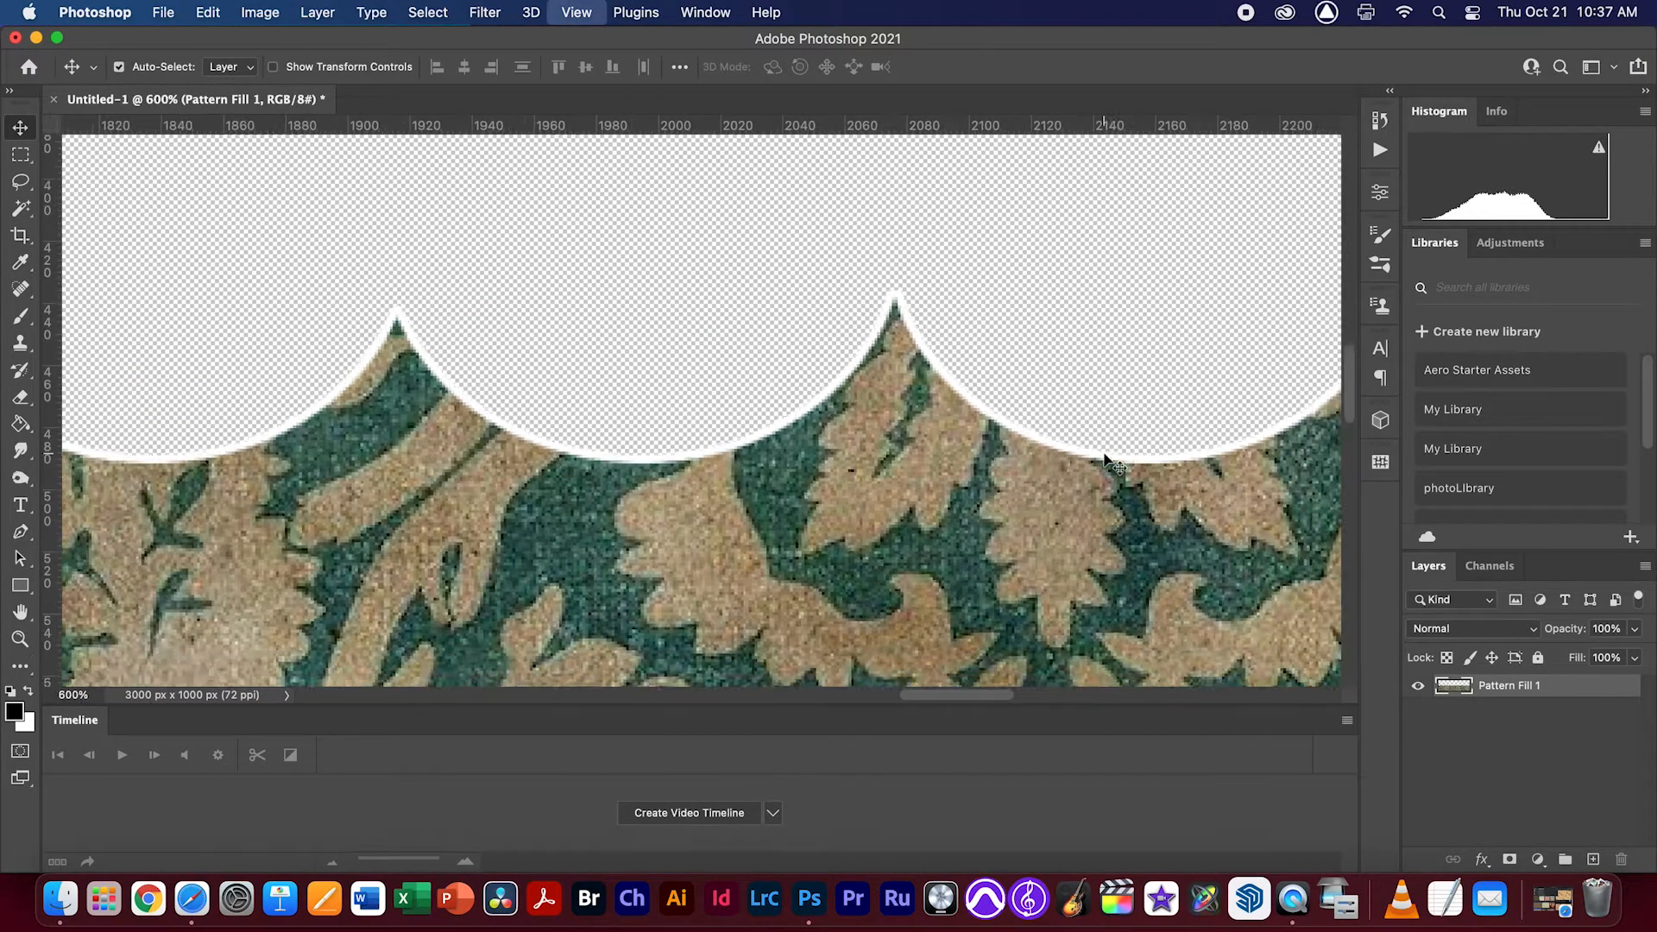
pyautogui.press('super+minus')
pyautogui.press('super+minus')
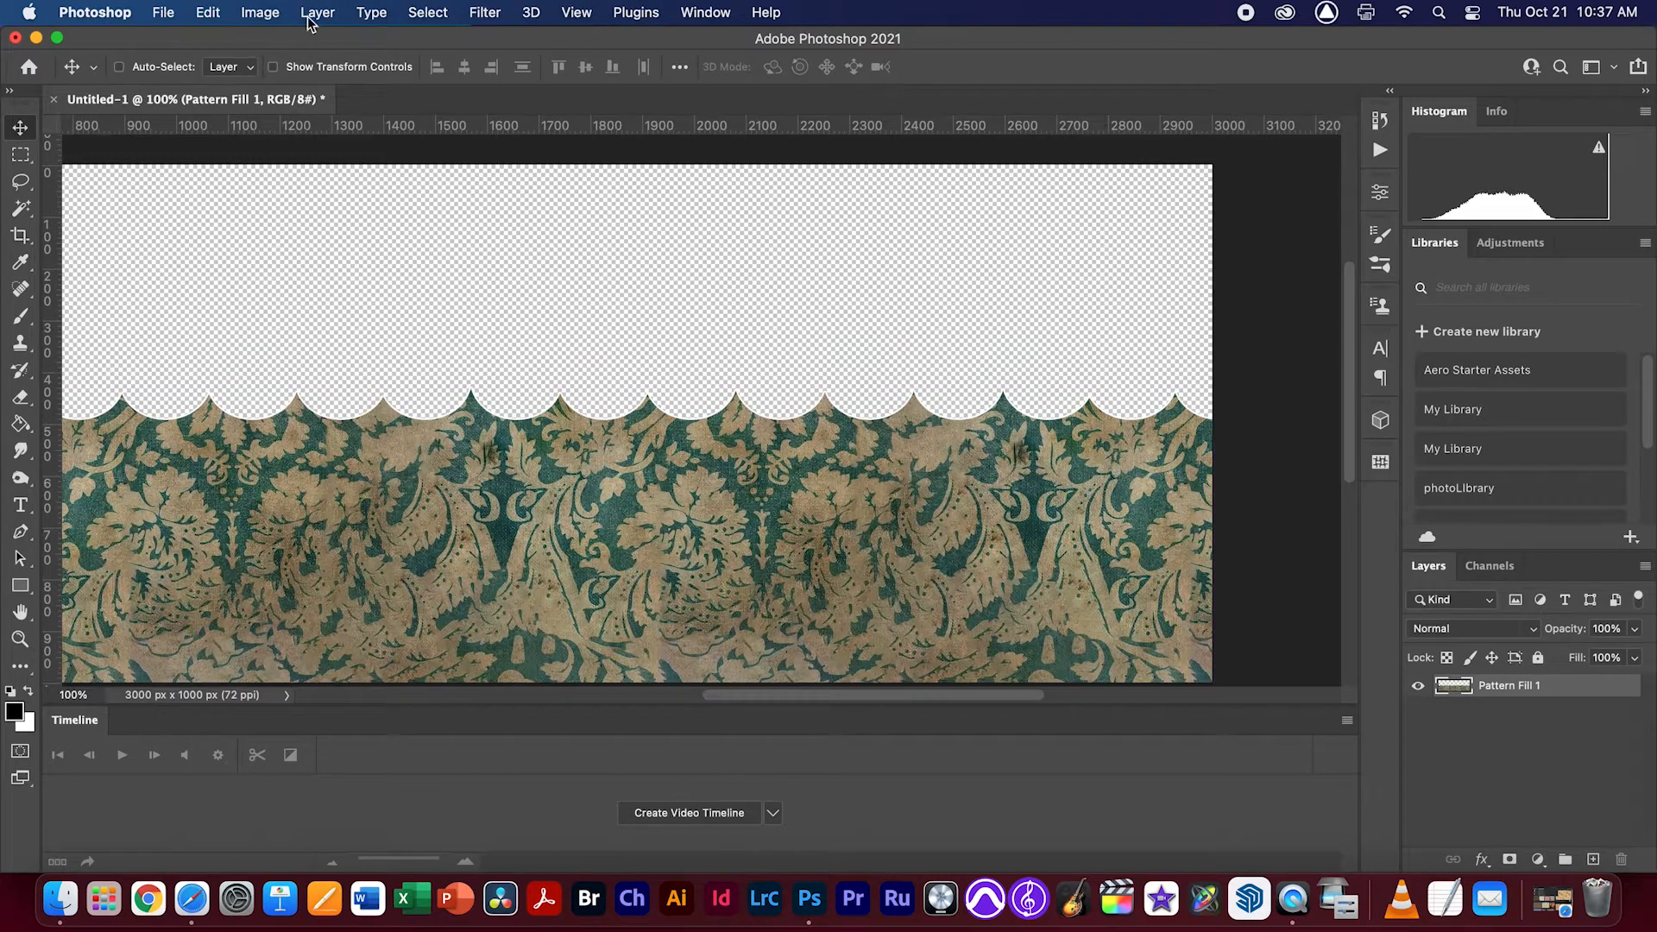
# Save the document in Photoshop format on the Desktop as wave.psd
pyautogui.click(164, 12)
pyautogui.click(262, 237)
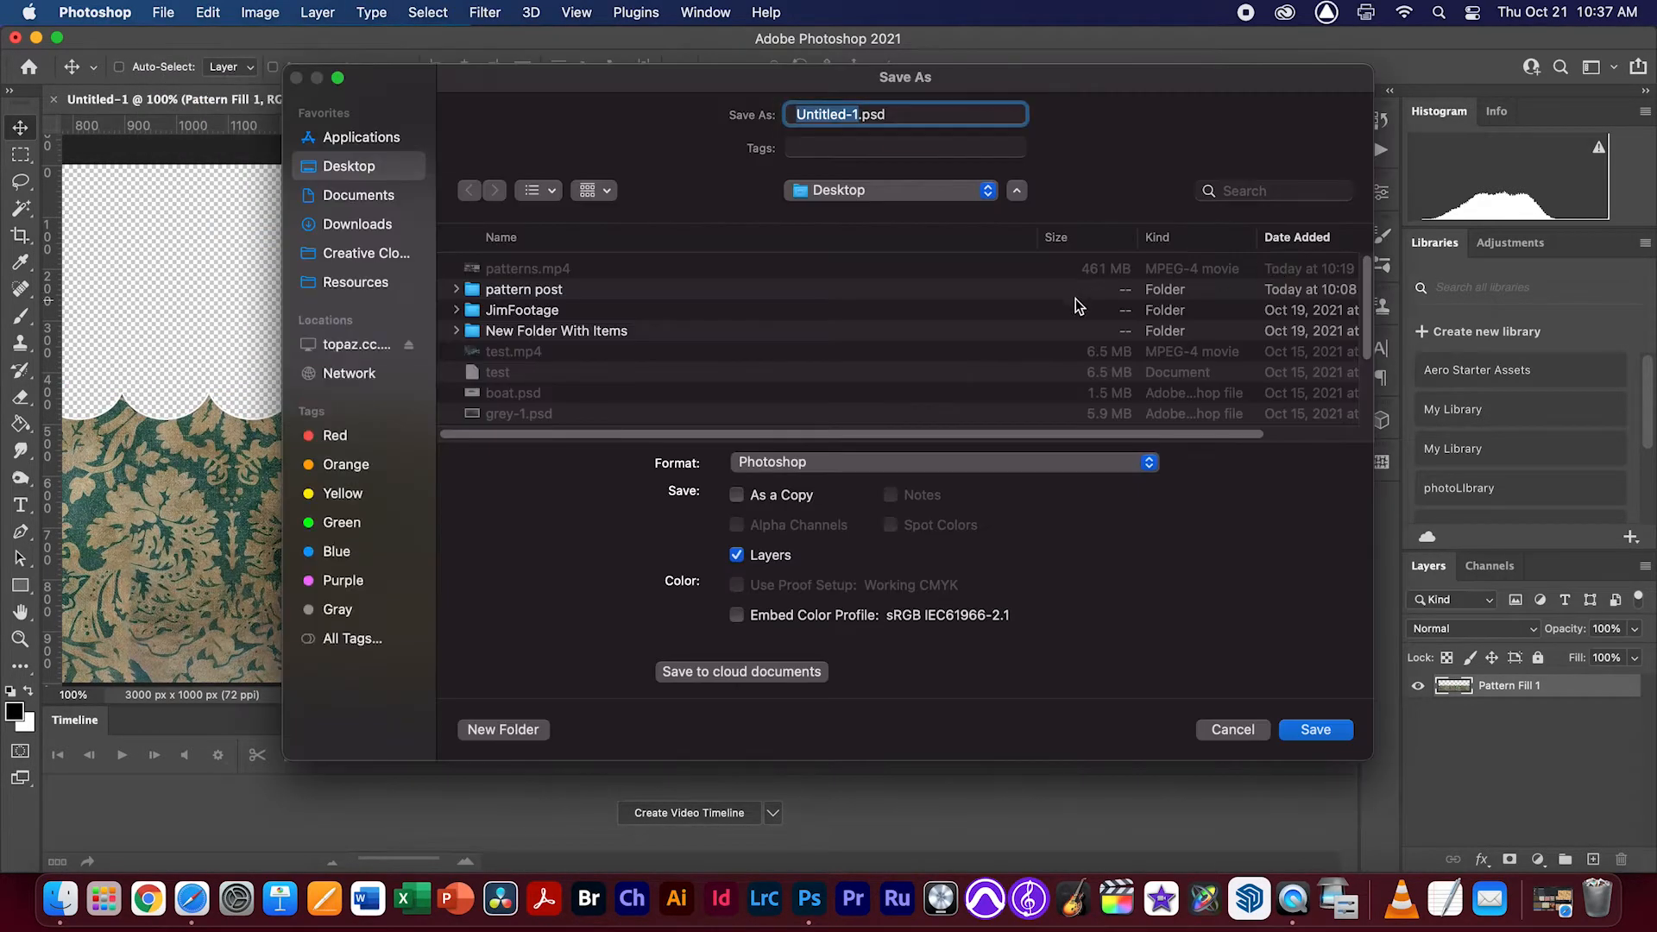
pyautogui.write('wave')
pyautogui.press('Return')
pyautogui.click(885, 511)
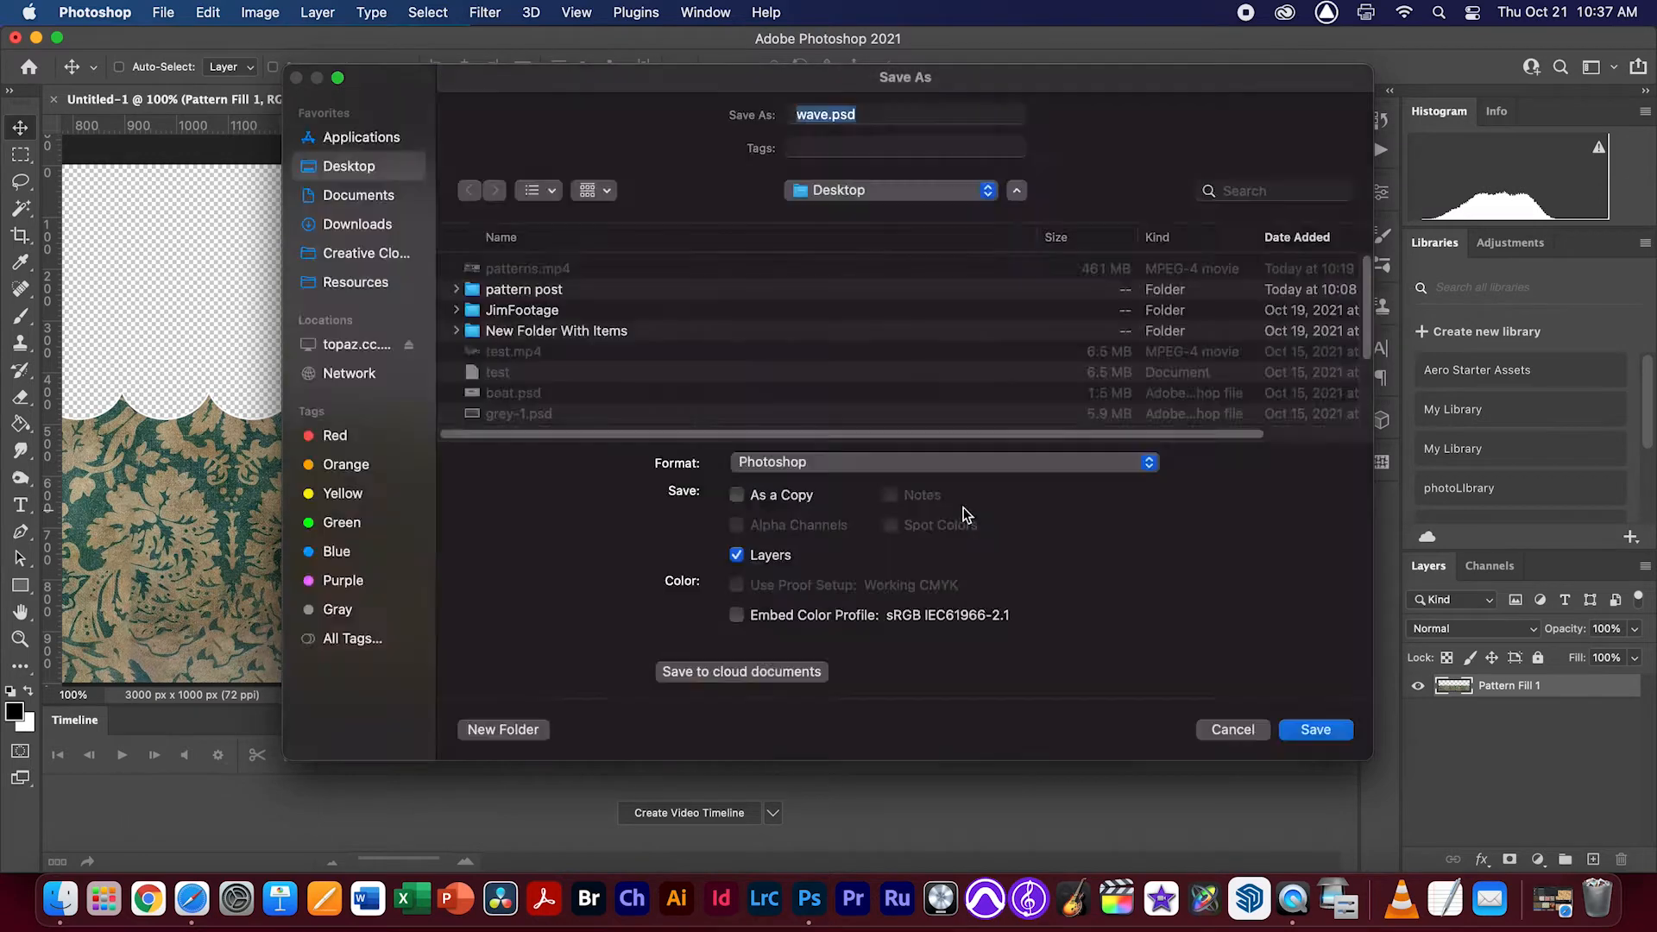
pyautogui.click(1317, 509)
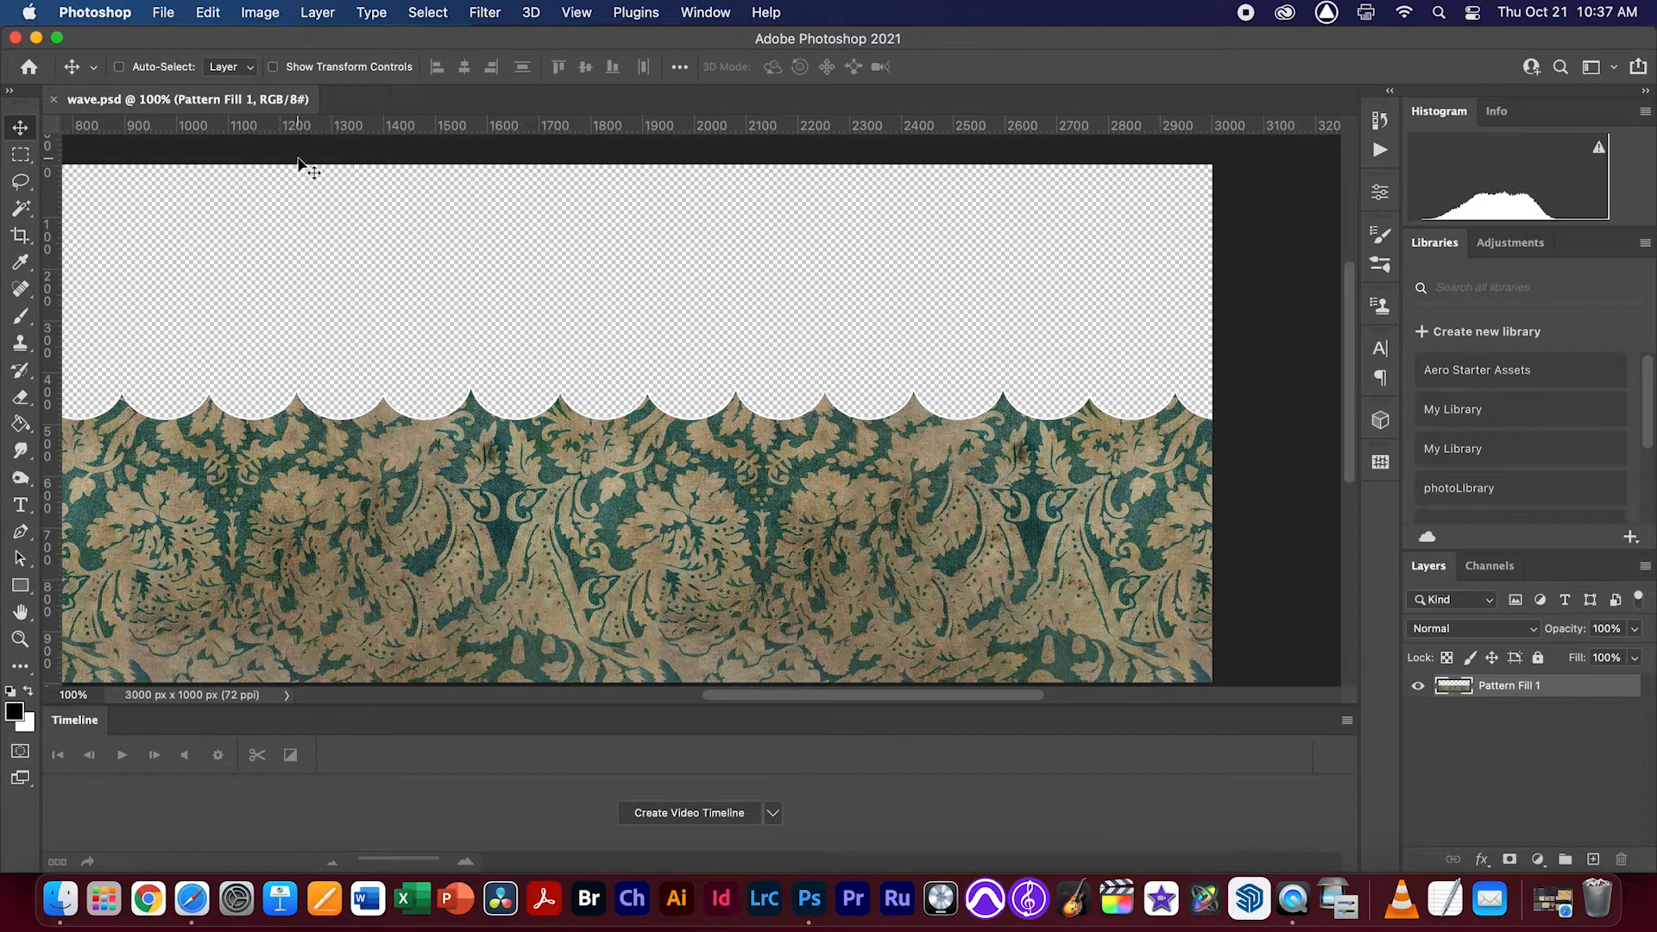
# Create a new 1920 x 1080 px document from the HDTV 1080p preset
pyautogui.click(164, 12)
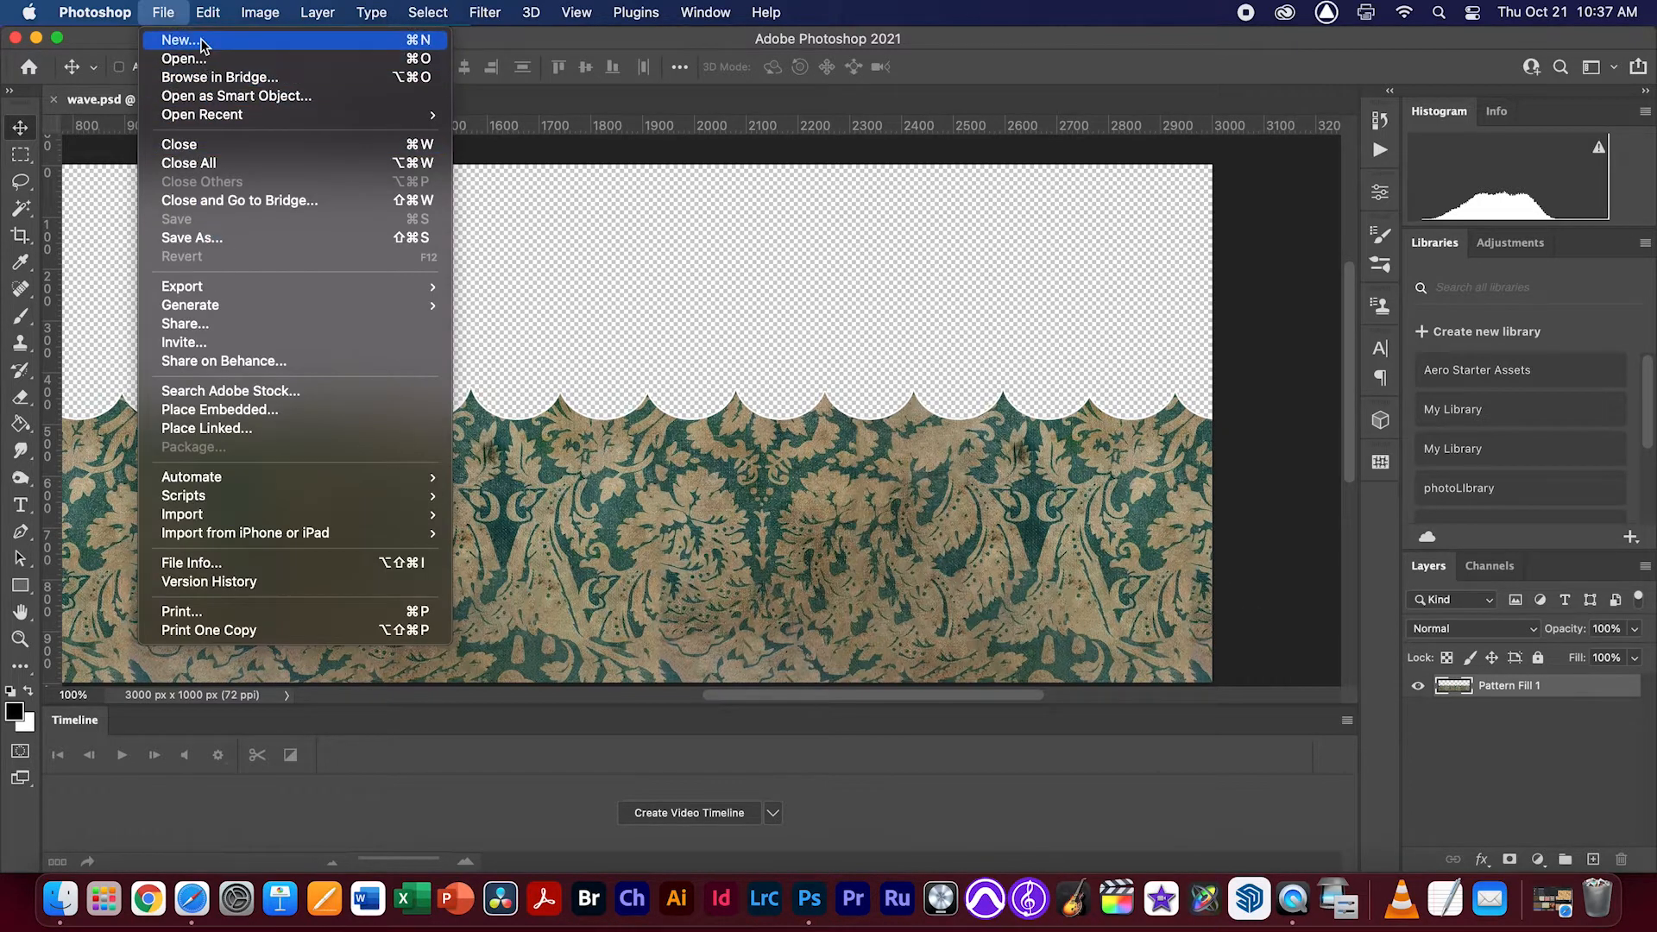
pyautogui.click(153, 39)
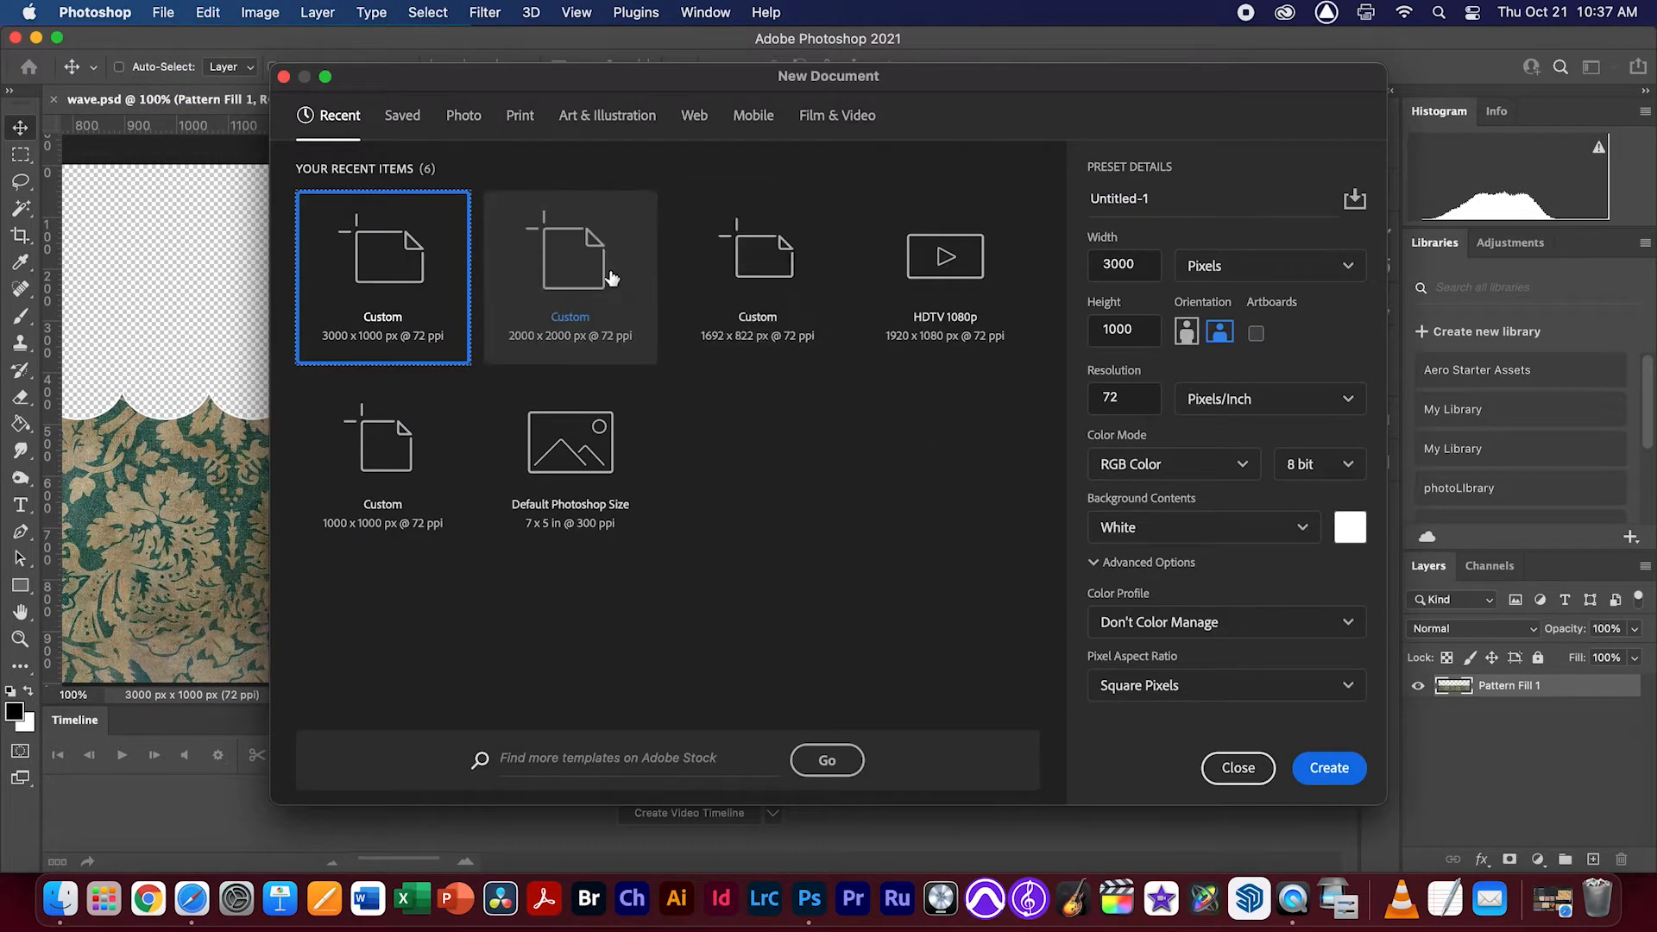
pyautogui.click(946, 268)
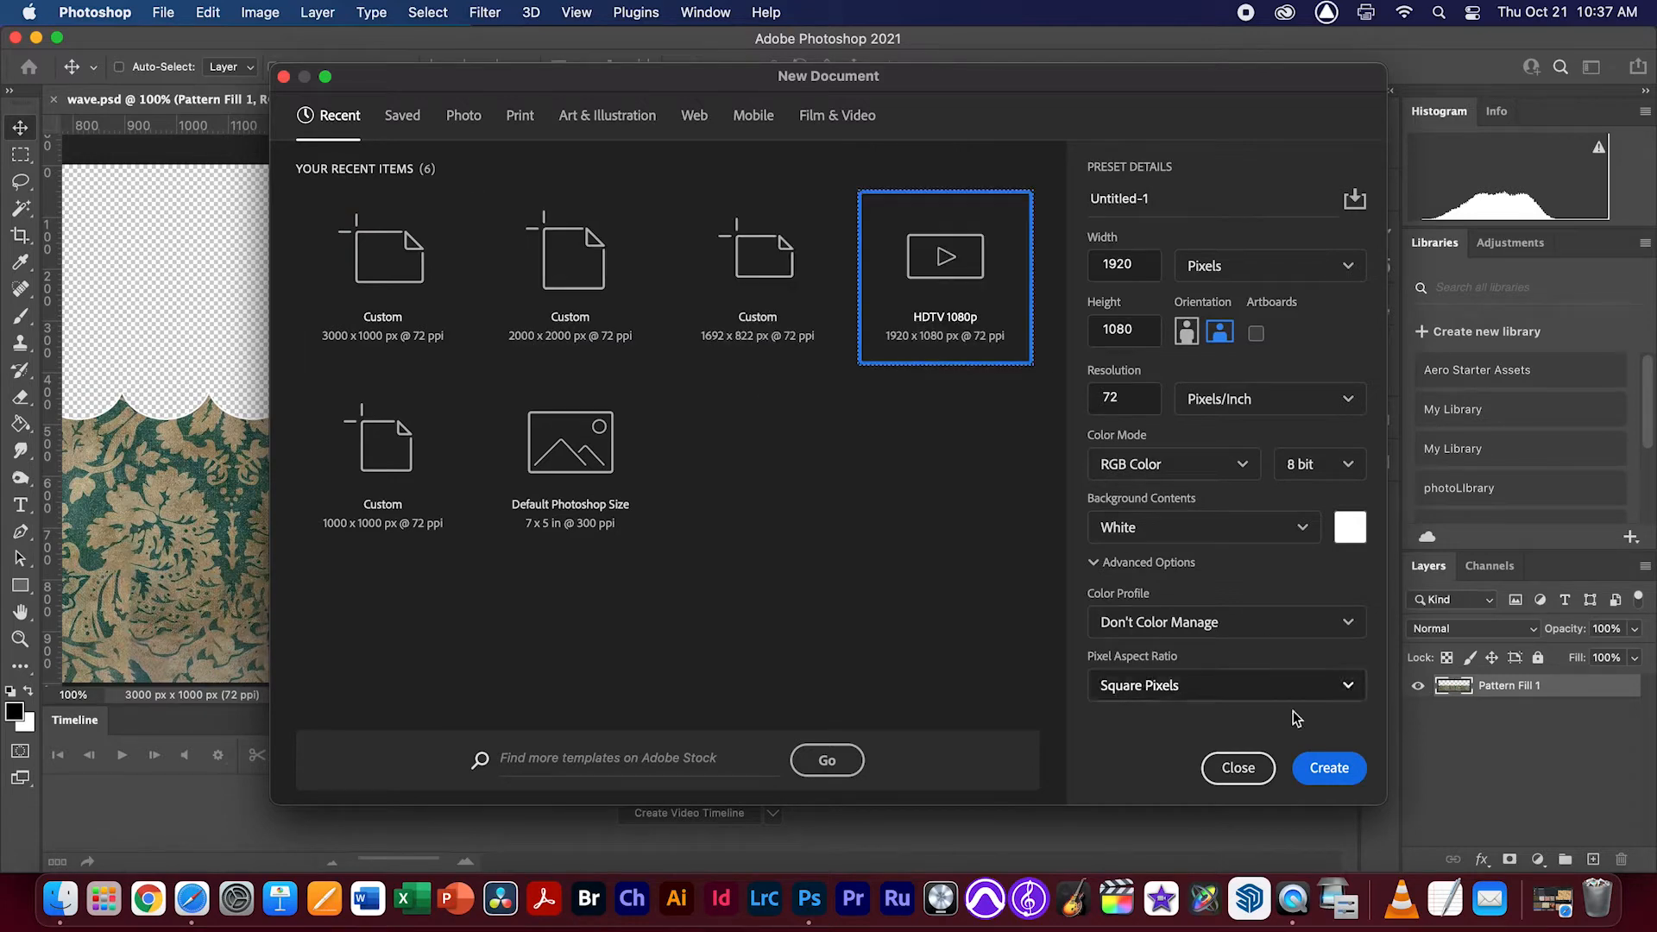
pyautogui.click(1329, 768)
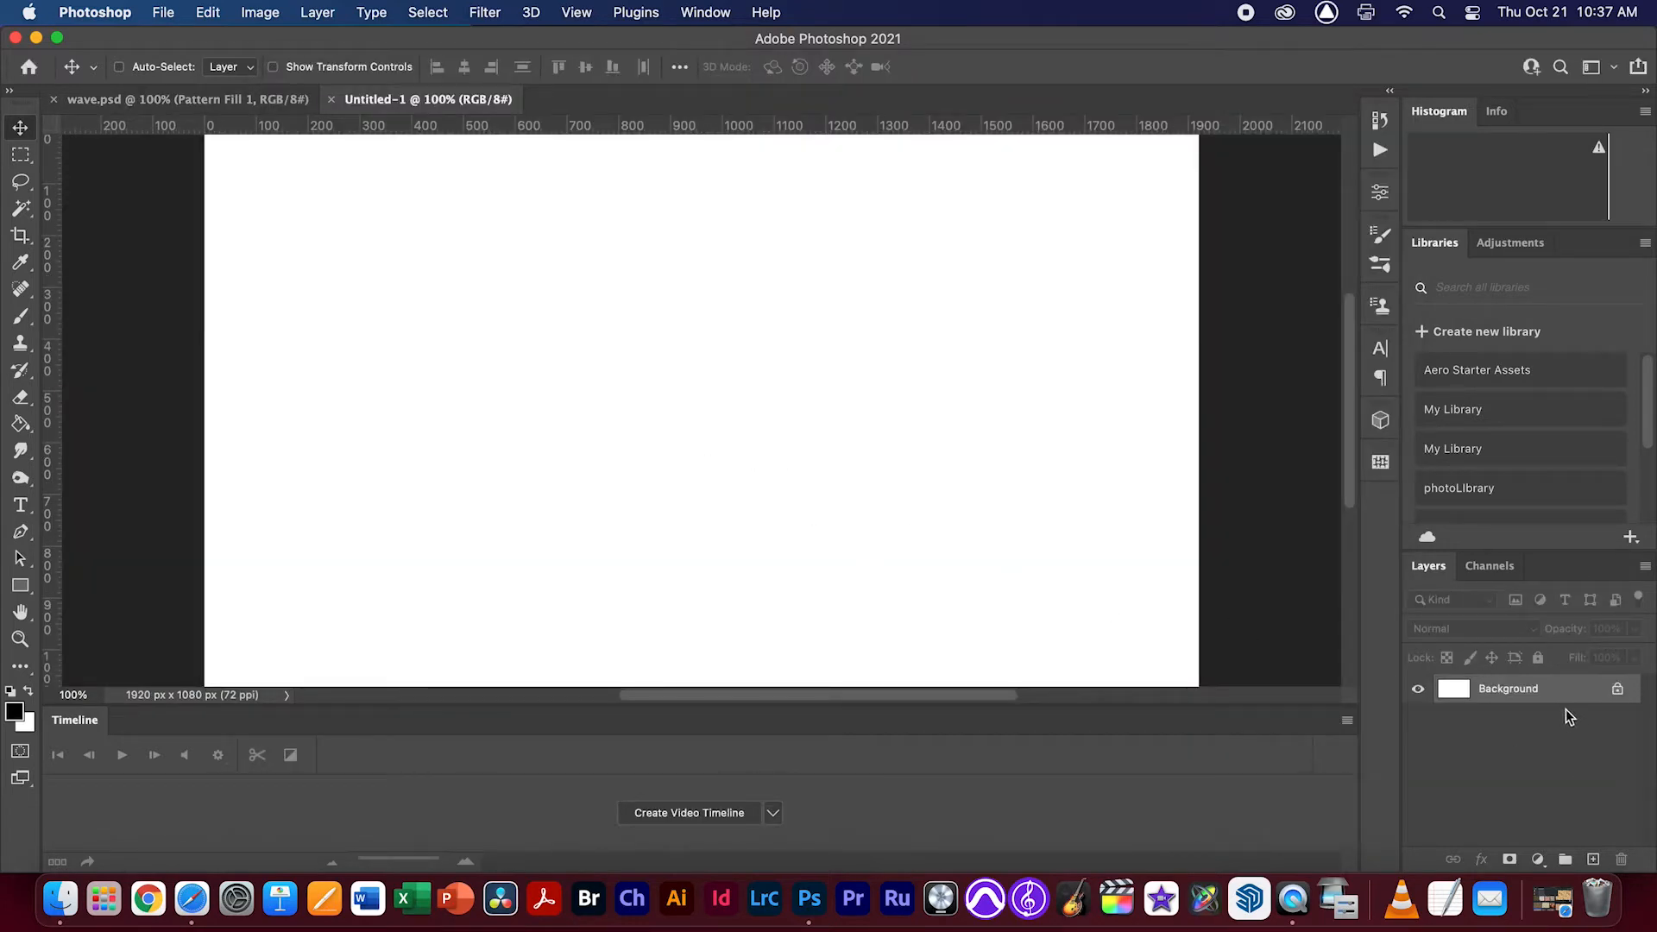
# Convert the white Background into a regular layer and clear its entire contents to transparency
pyautogui.doubleClick(1519, 699)
pyautogui.press('BackSpace')
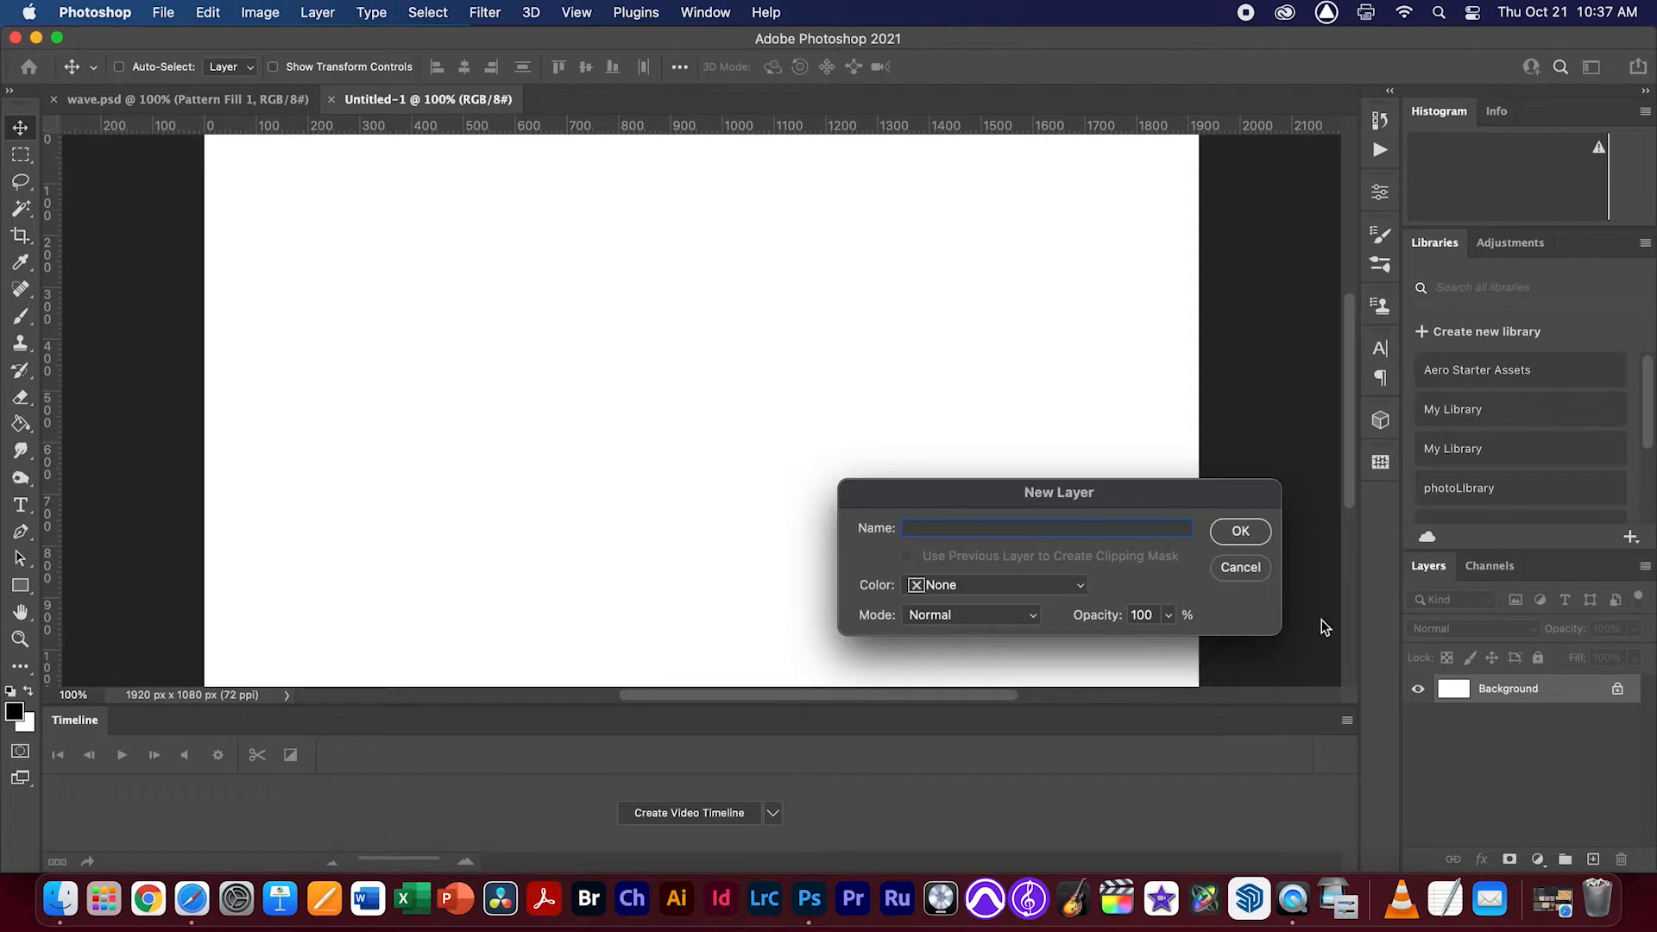
pyautogui.click(1255, 531)
pyautogui.press('super+a')
pyautogui.click(428, 10)
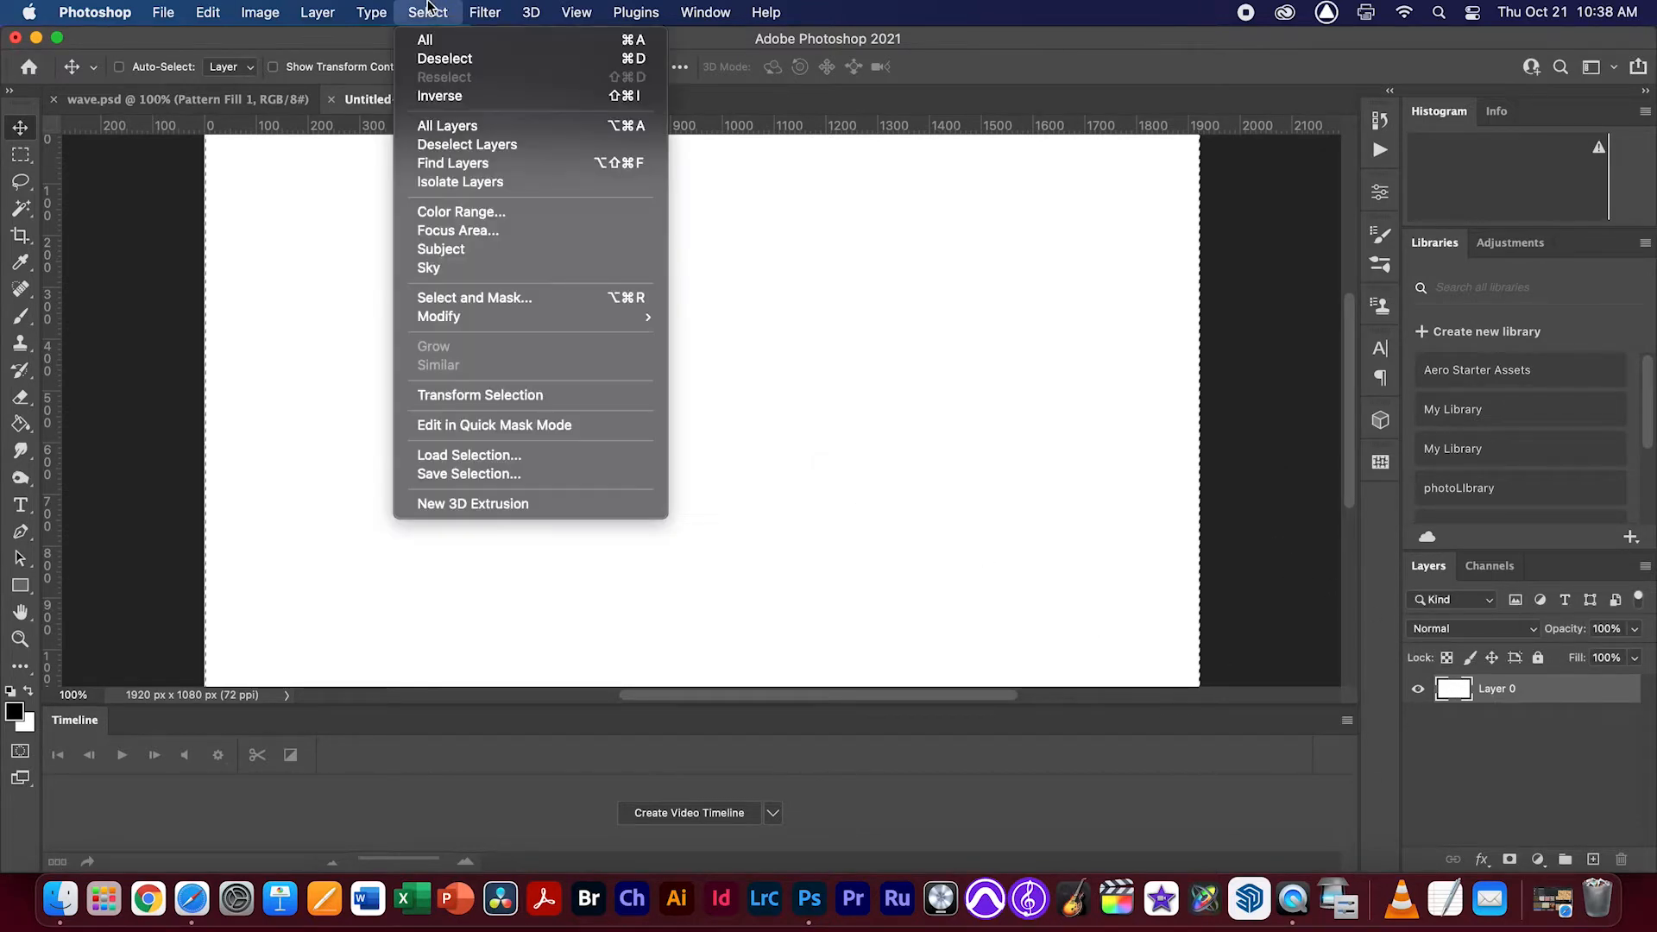
pyautogui.click(326, 347)
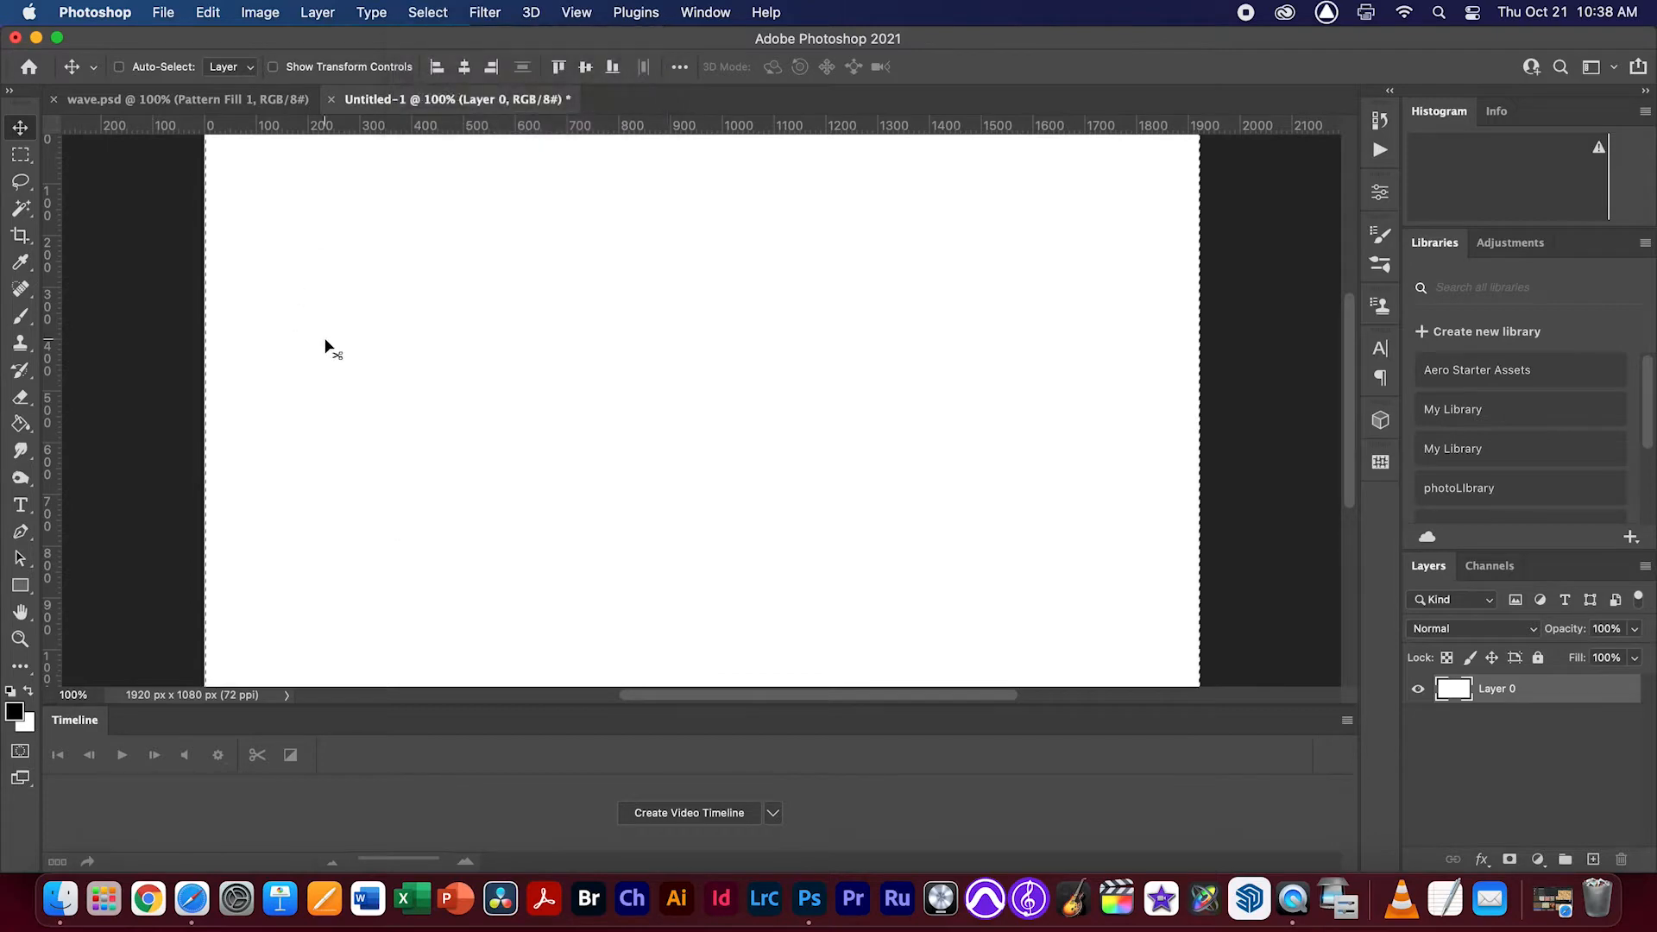
pyautogui.press('Delete')
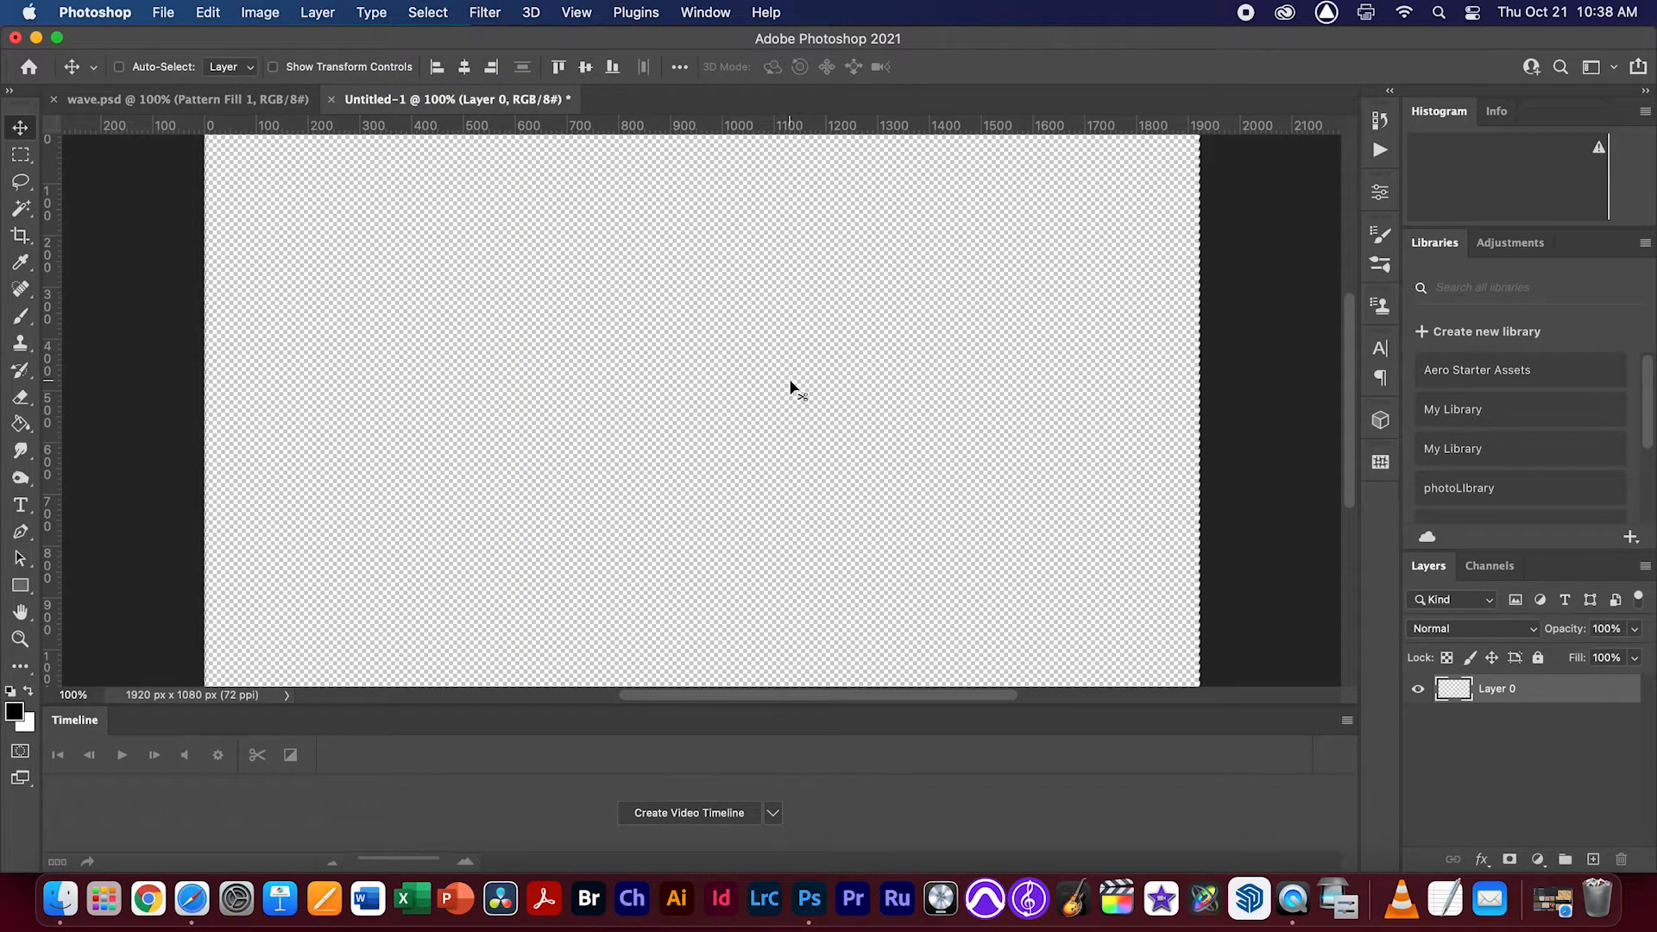
# Draw an elliptical selection about 1300 px wide and 640 px tall in the lower middle of the canvas
pyautogui.press('super+minus')
pyautogui.press('super+minus')
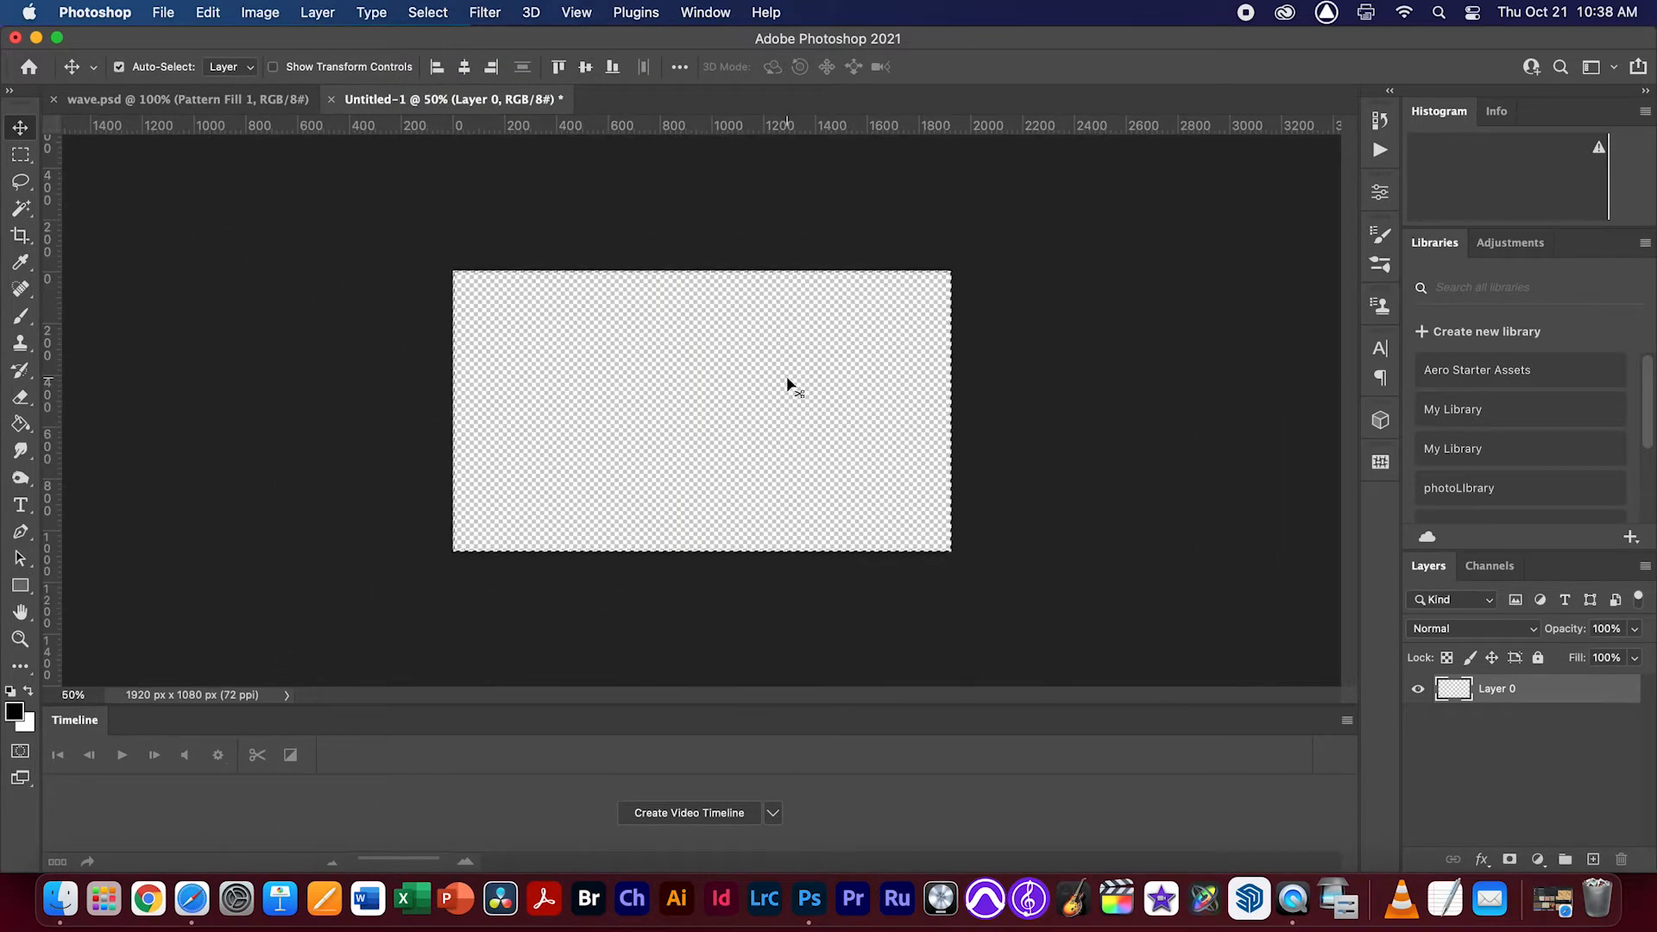
pyautogui.press('super+plus')
pyautogui.press('super+plus')
pyautogui.press('super+minus')
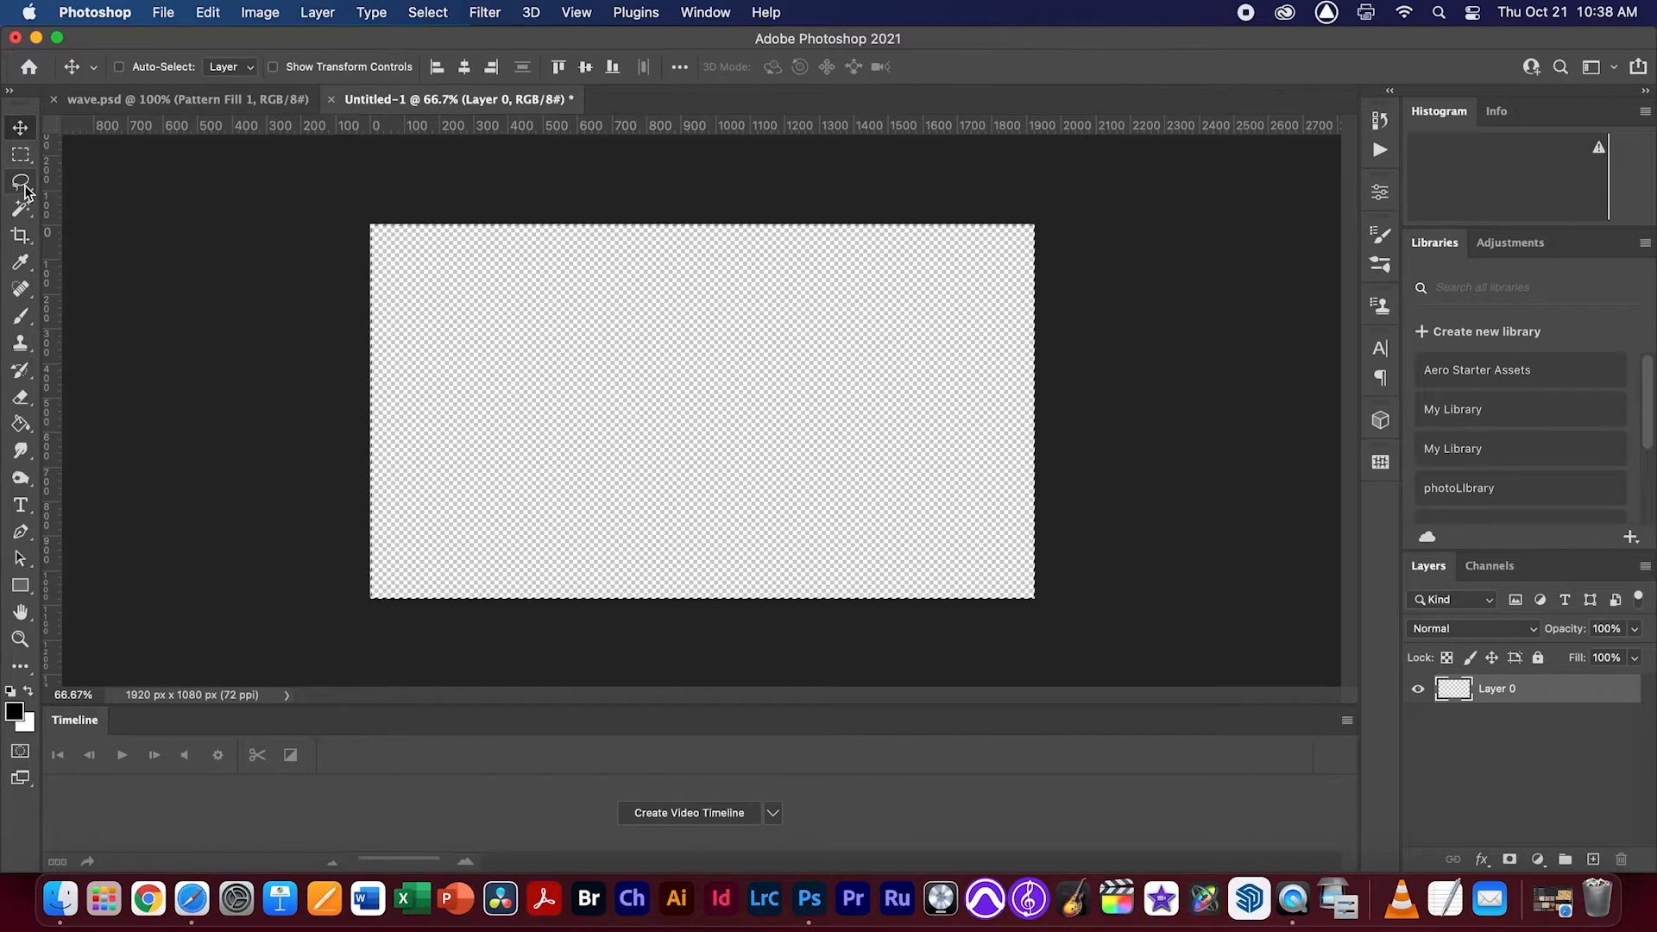
pyautogui.click(21, 154)
pyautogui.click(104, 176)
pyautogui.moveTo(497, 341); pyautogui.dragTo(851, 476)
pyautogui.press('super+z')
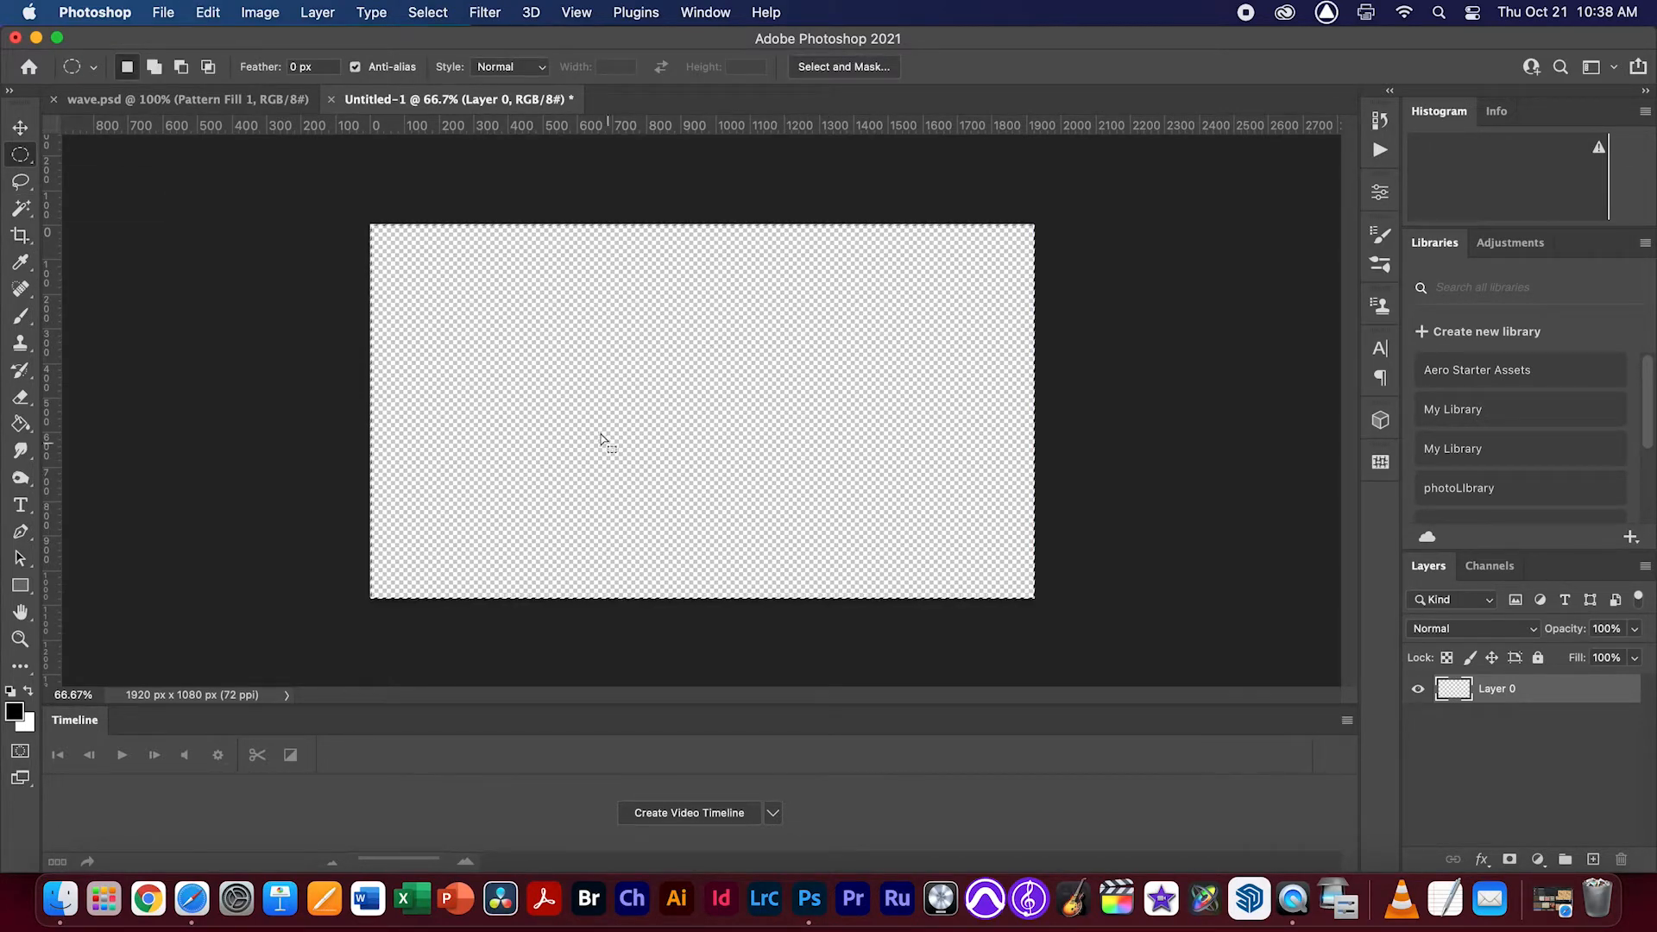
pyautogui.moveTo(481, 347); pyautogui.dragTo(938, 568)
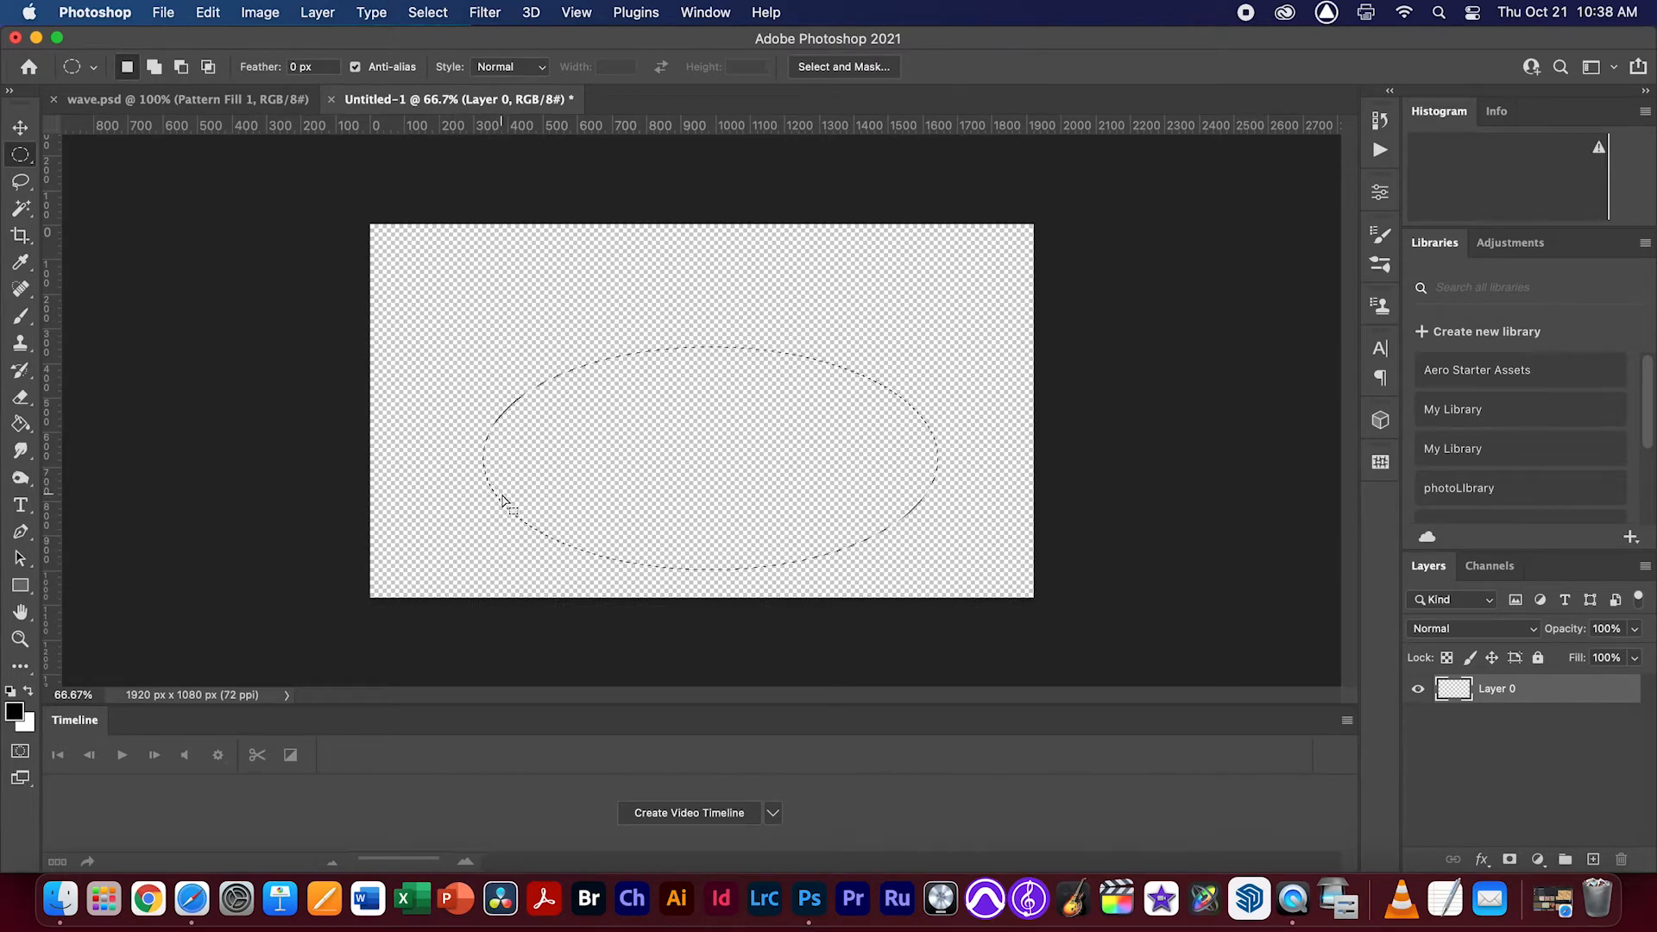
# Paint the lower half of the elliptical selection solid black with a 125 px round brush from General Brushes
pyautogui.press('b')
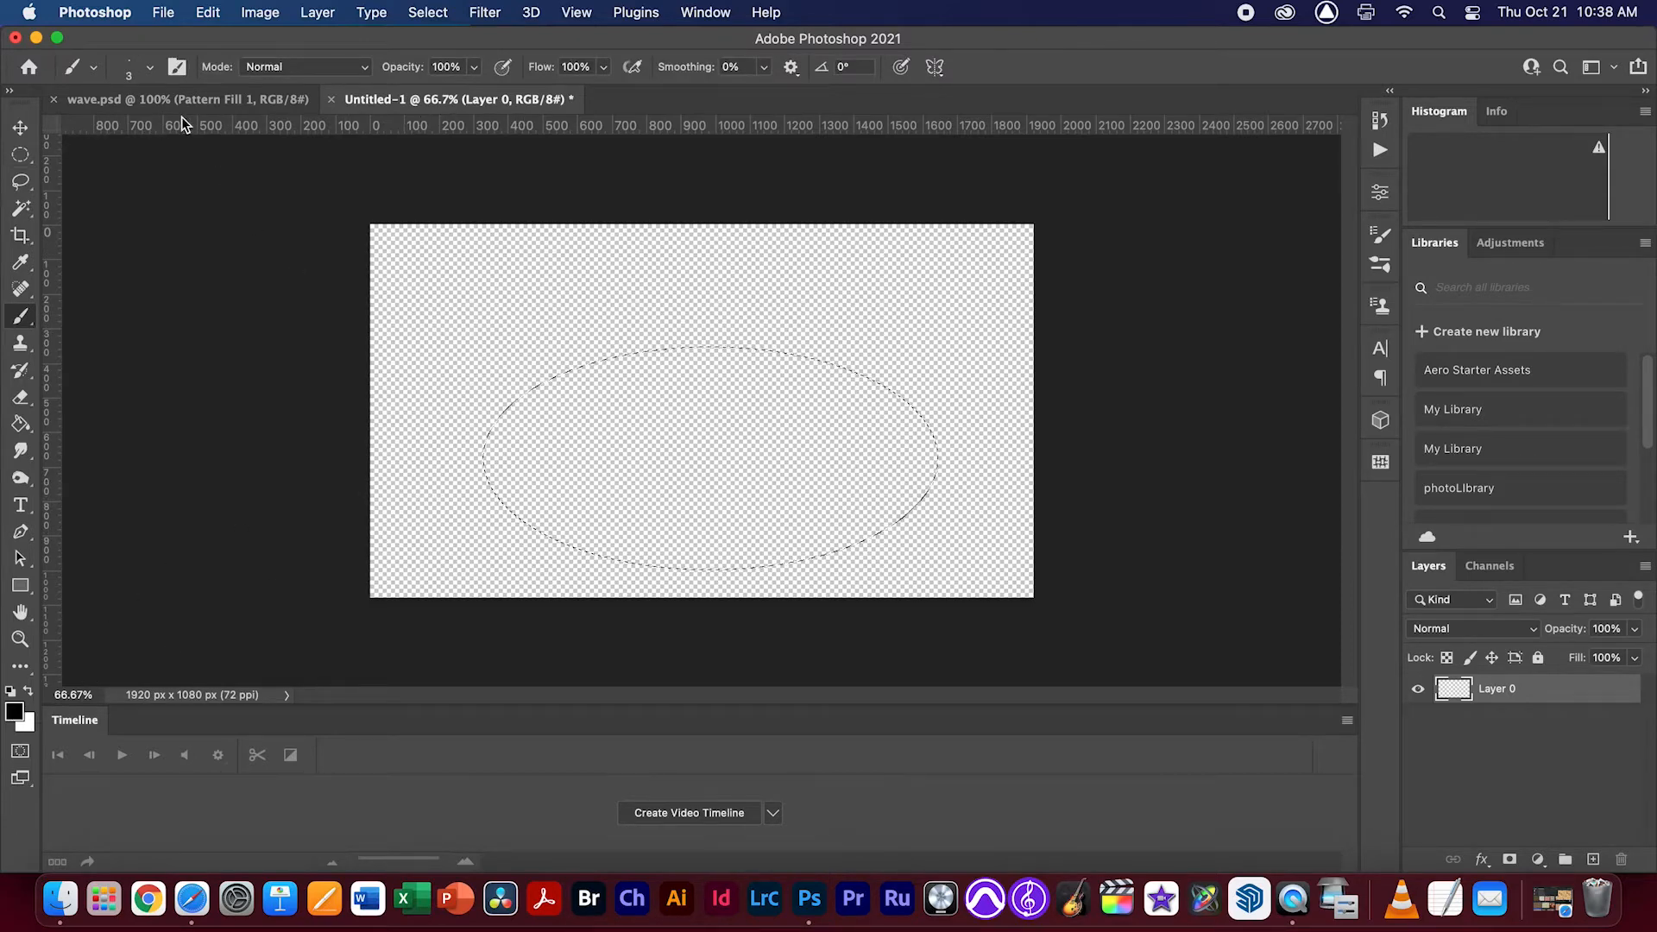
pyautogui.click(150, 66)
pyautogui.click(160, 516)
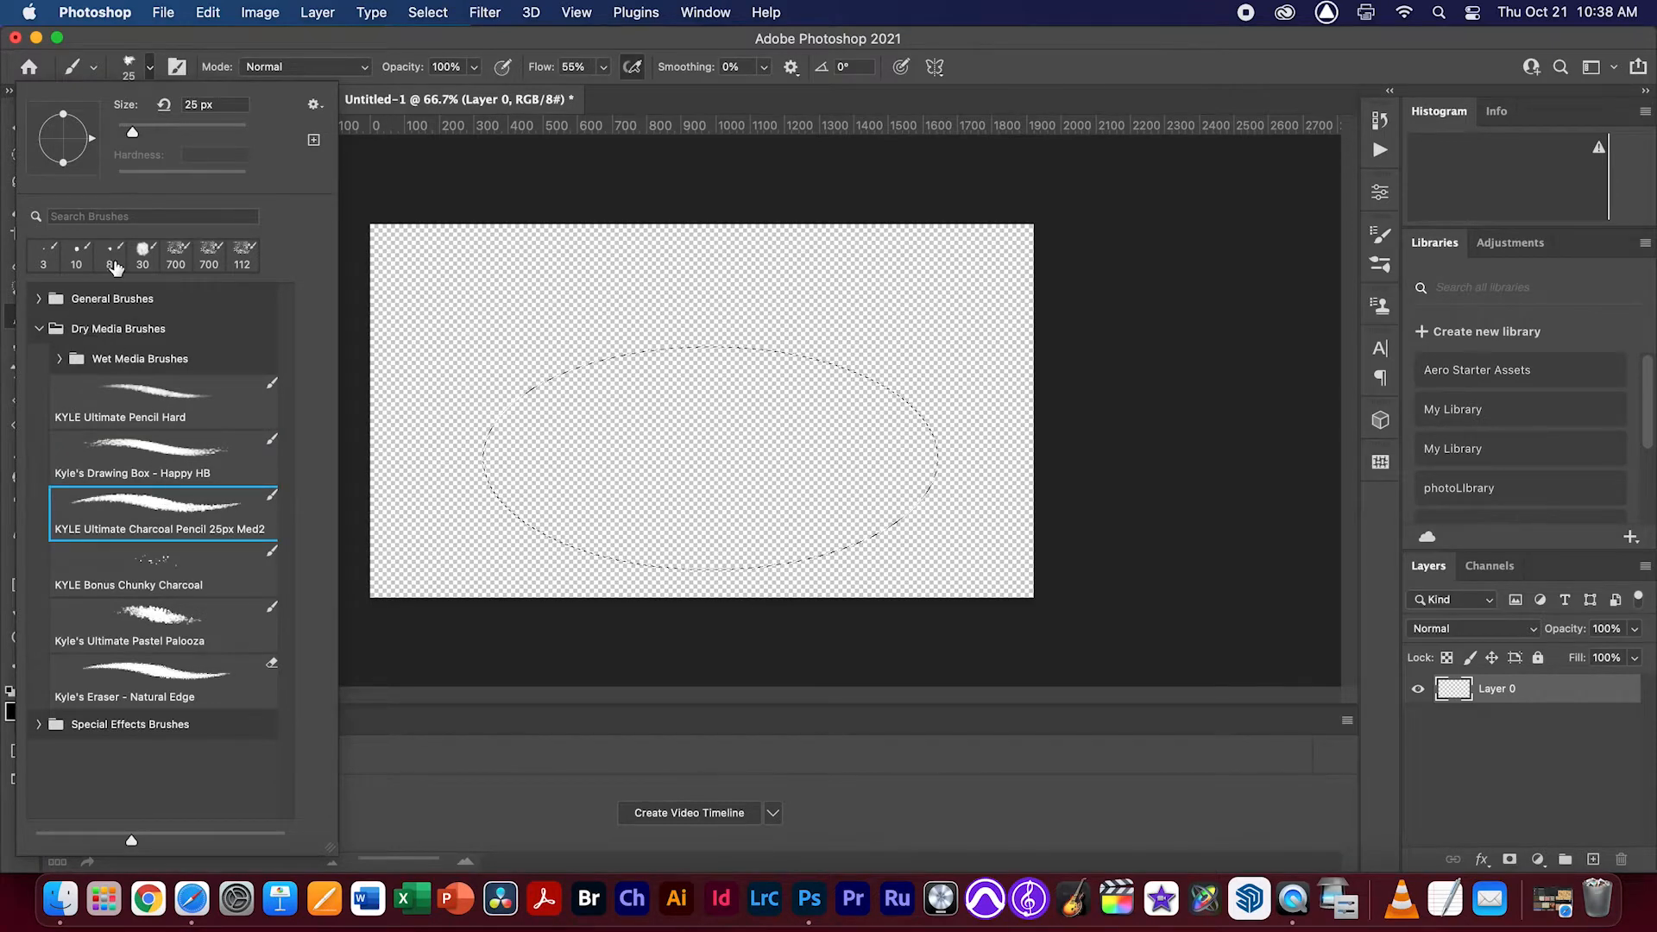
pyautogui.click(40, 328)
pyautogui.click(38, 298)
pyautogui.click(132, 386)
pyautogui.moveTo(131, 131); pyautogui.dragTo(151, 131)
pyautogui.moveTo(498, 495); pyautogui.dragTo(544, 515)
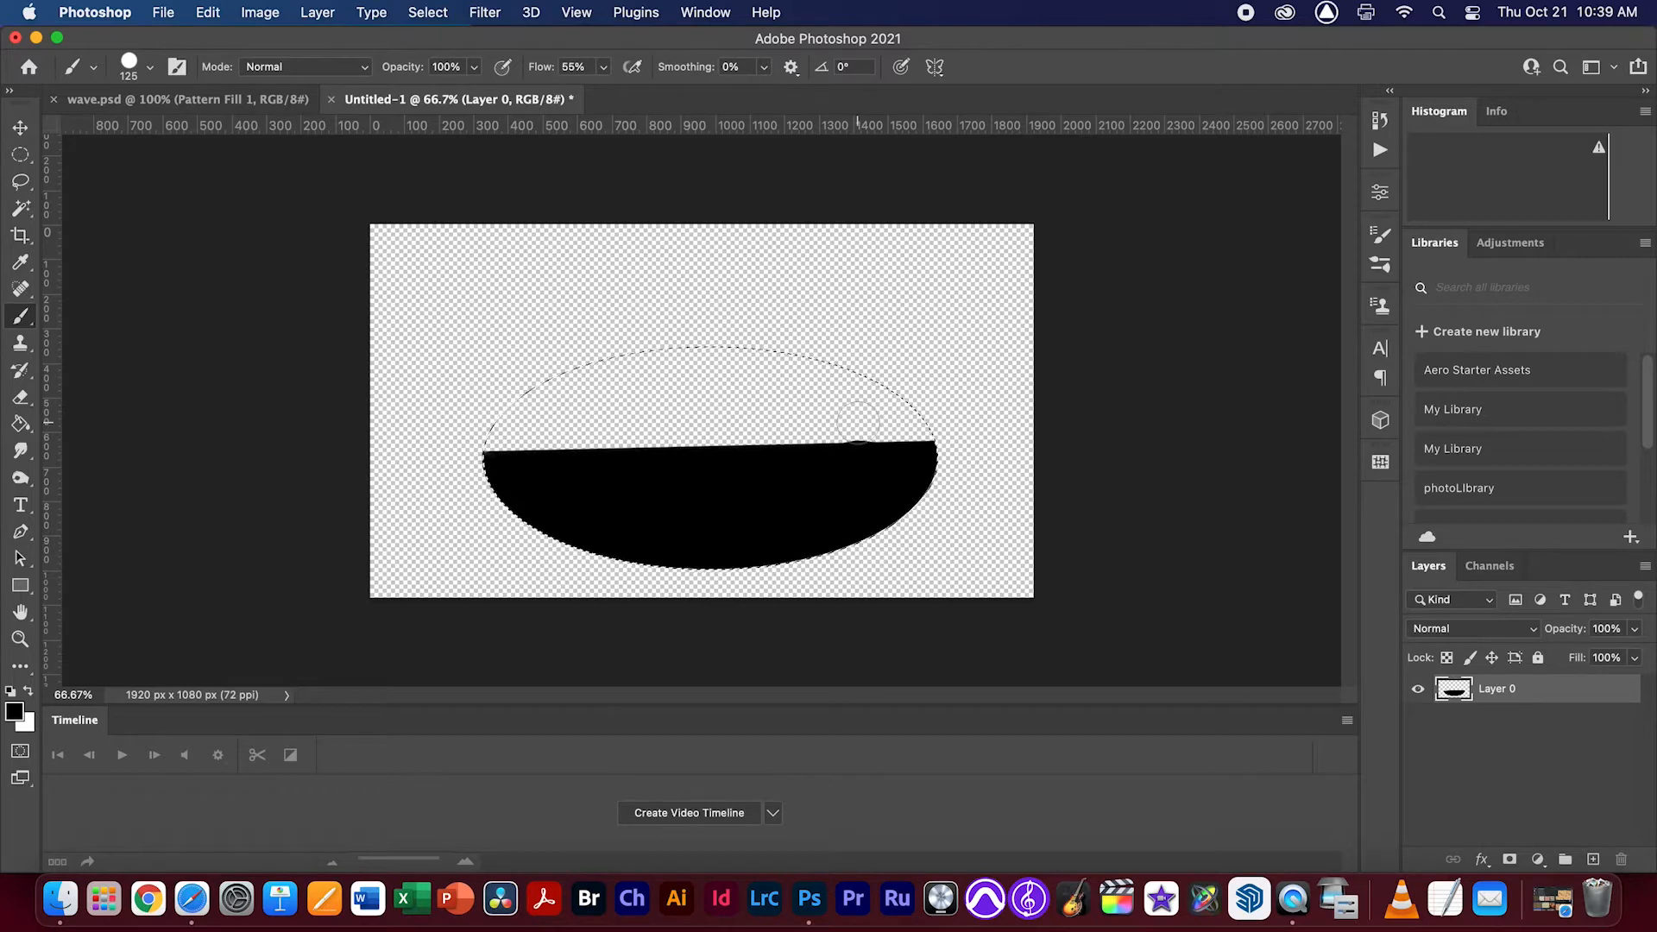
# Trim the black shape's flat upper edge with a 50 px eraser and deselect the ellipse
pyautogui.press('e')
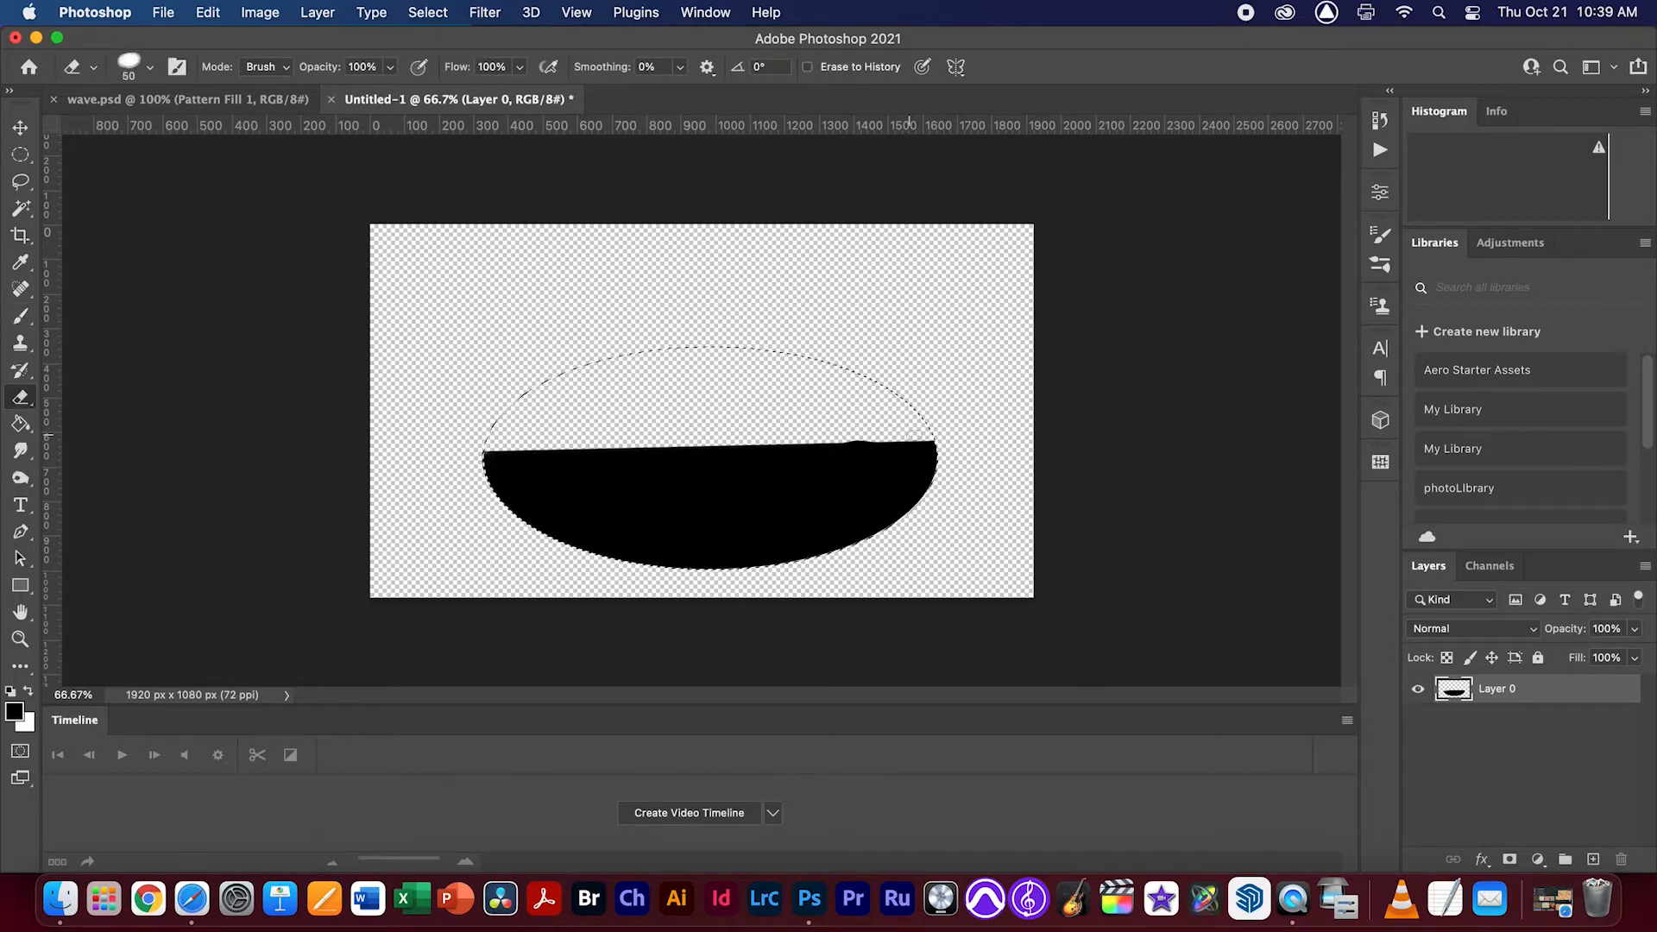
pyautogui.moveTo(874, 445); pyautogui.dragTo(500, 441)
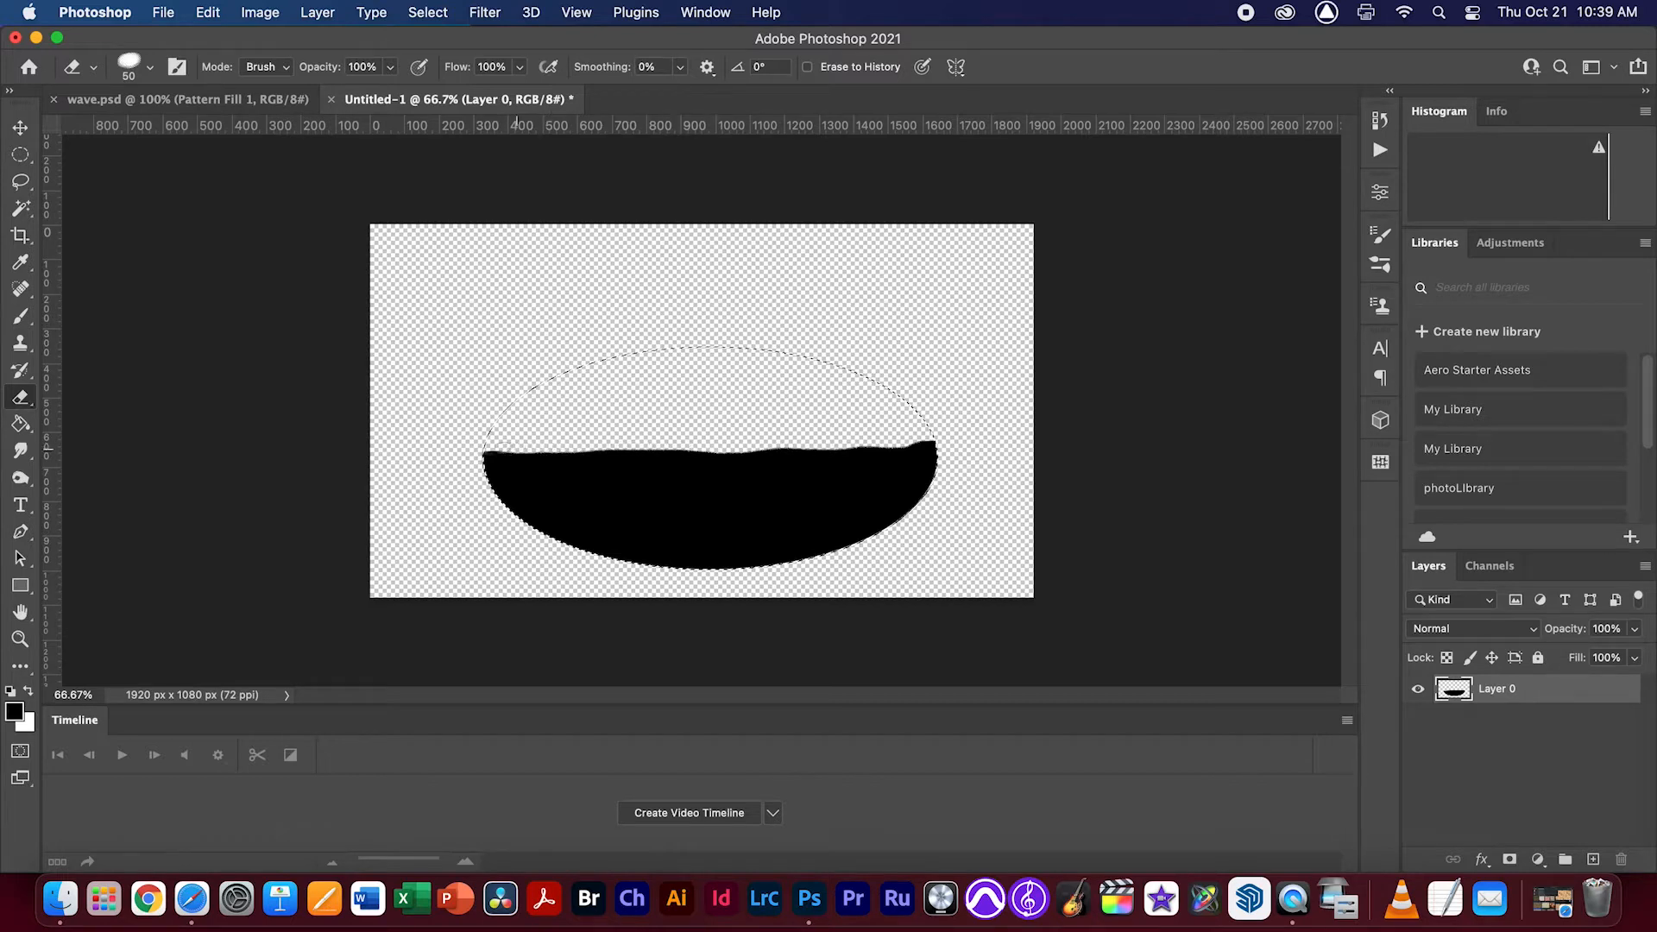
pyautogui.press('super+d')
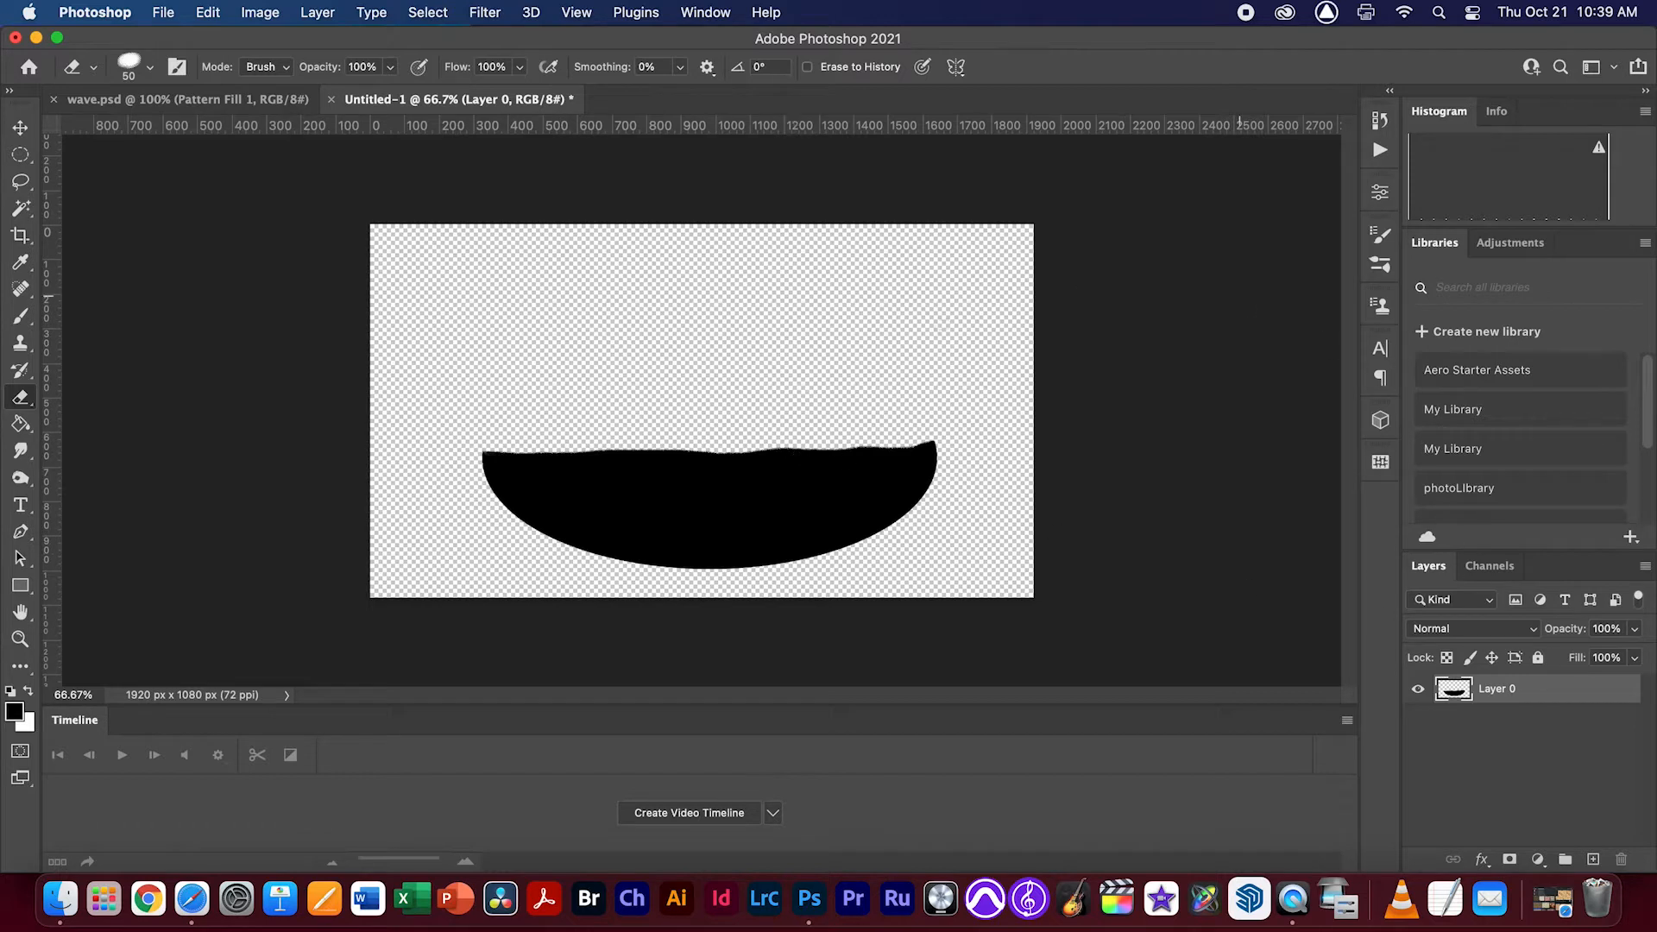
# Apply the tan floral pattern to the black half-ellipse as a clipped pattern fill
pyautogui.click(1381, 464)
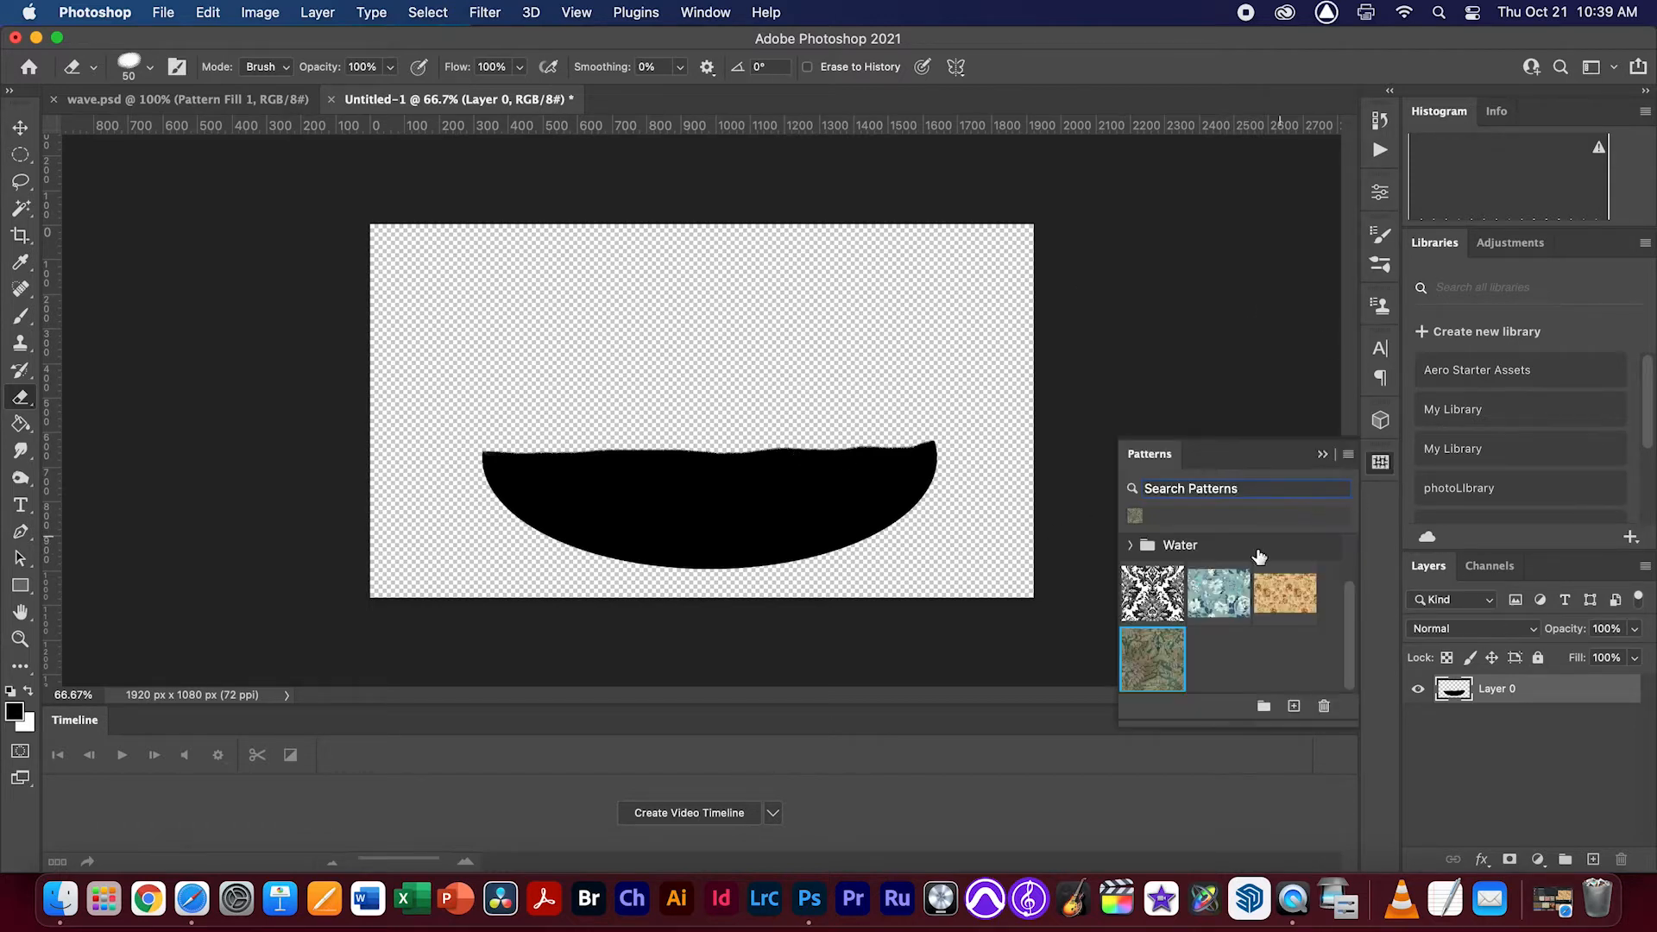
pyautogui.click(1288, 595)
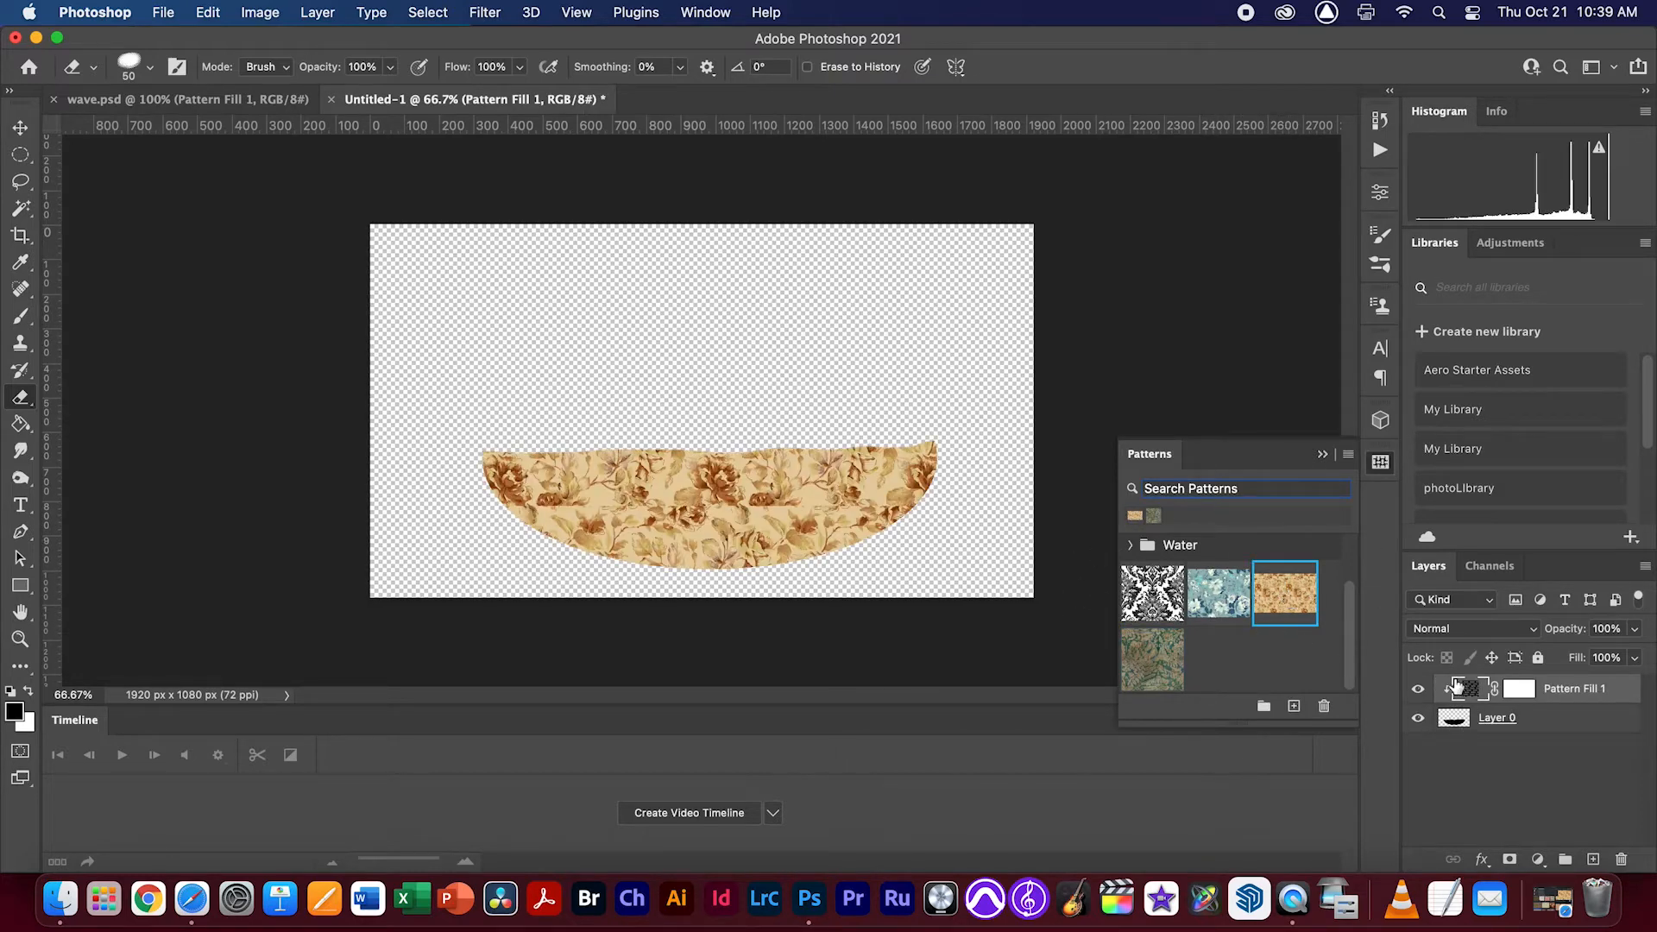
pyautogui.click(1322, 454)
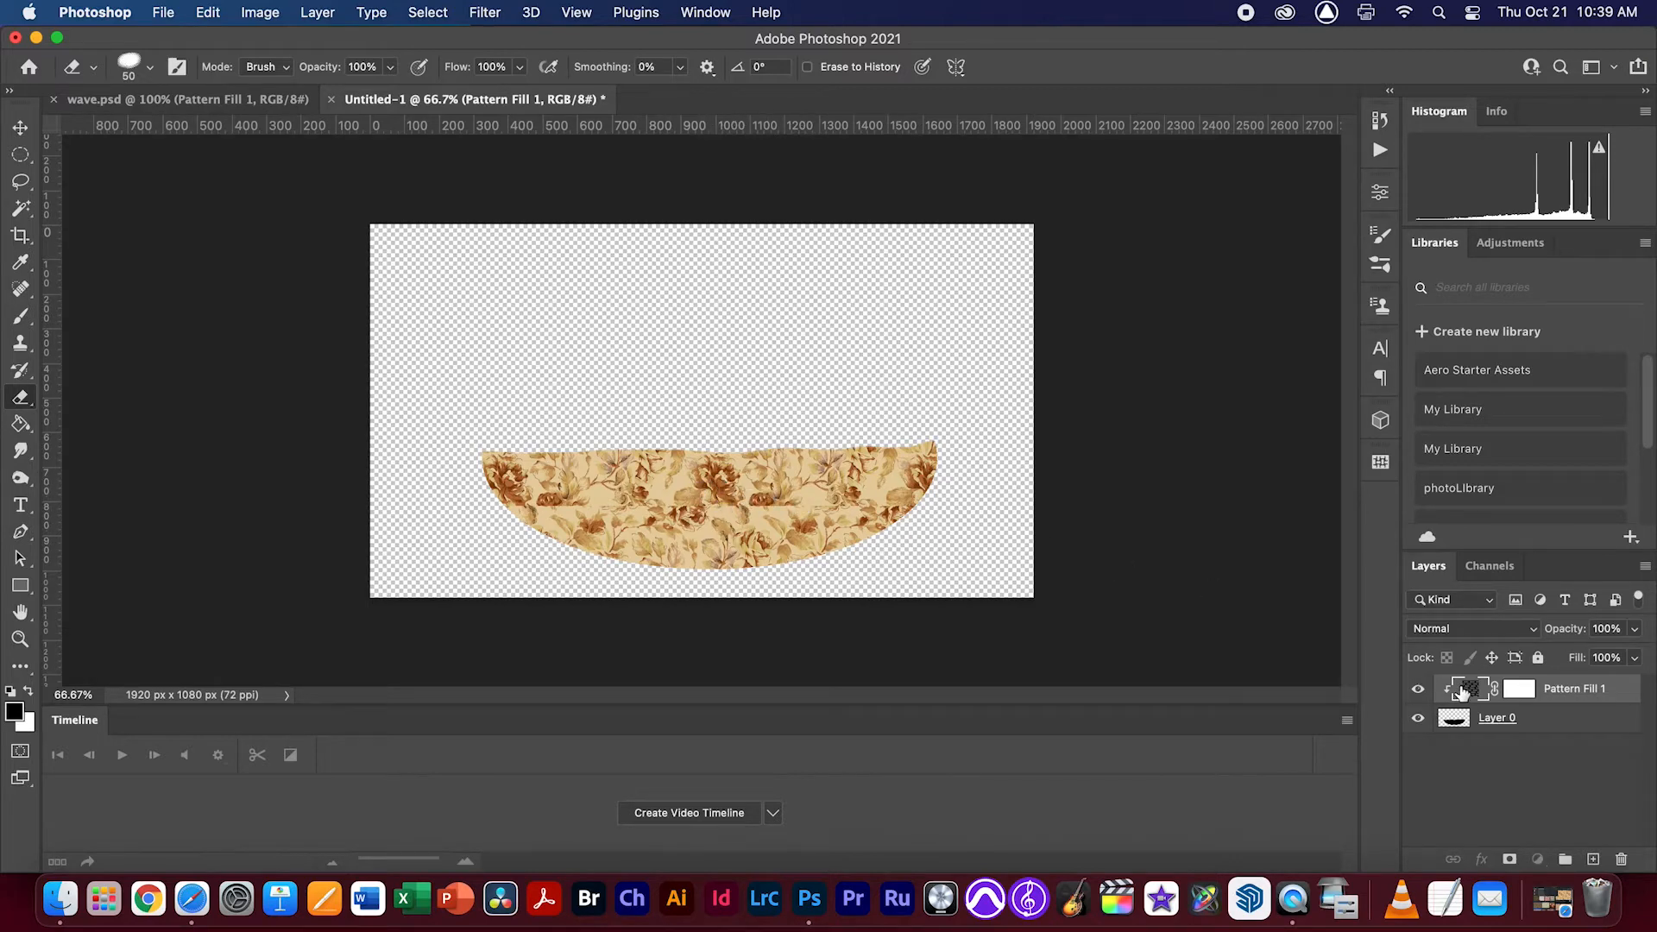
# Try a scale of 84% and an angle of 30.69° for the floral pattern fill
pyautogui.doubleClick(1461, 691)
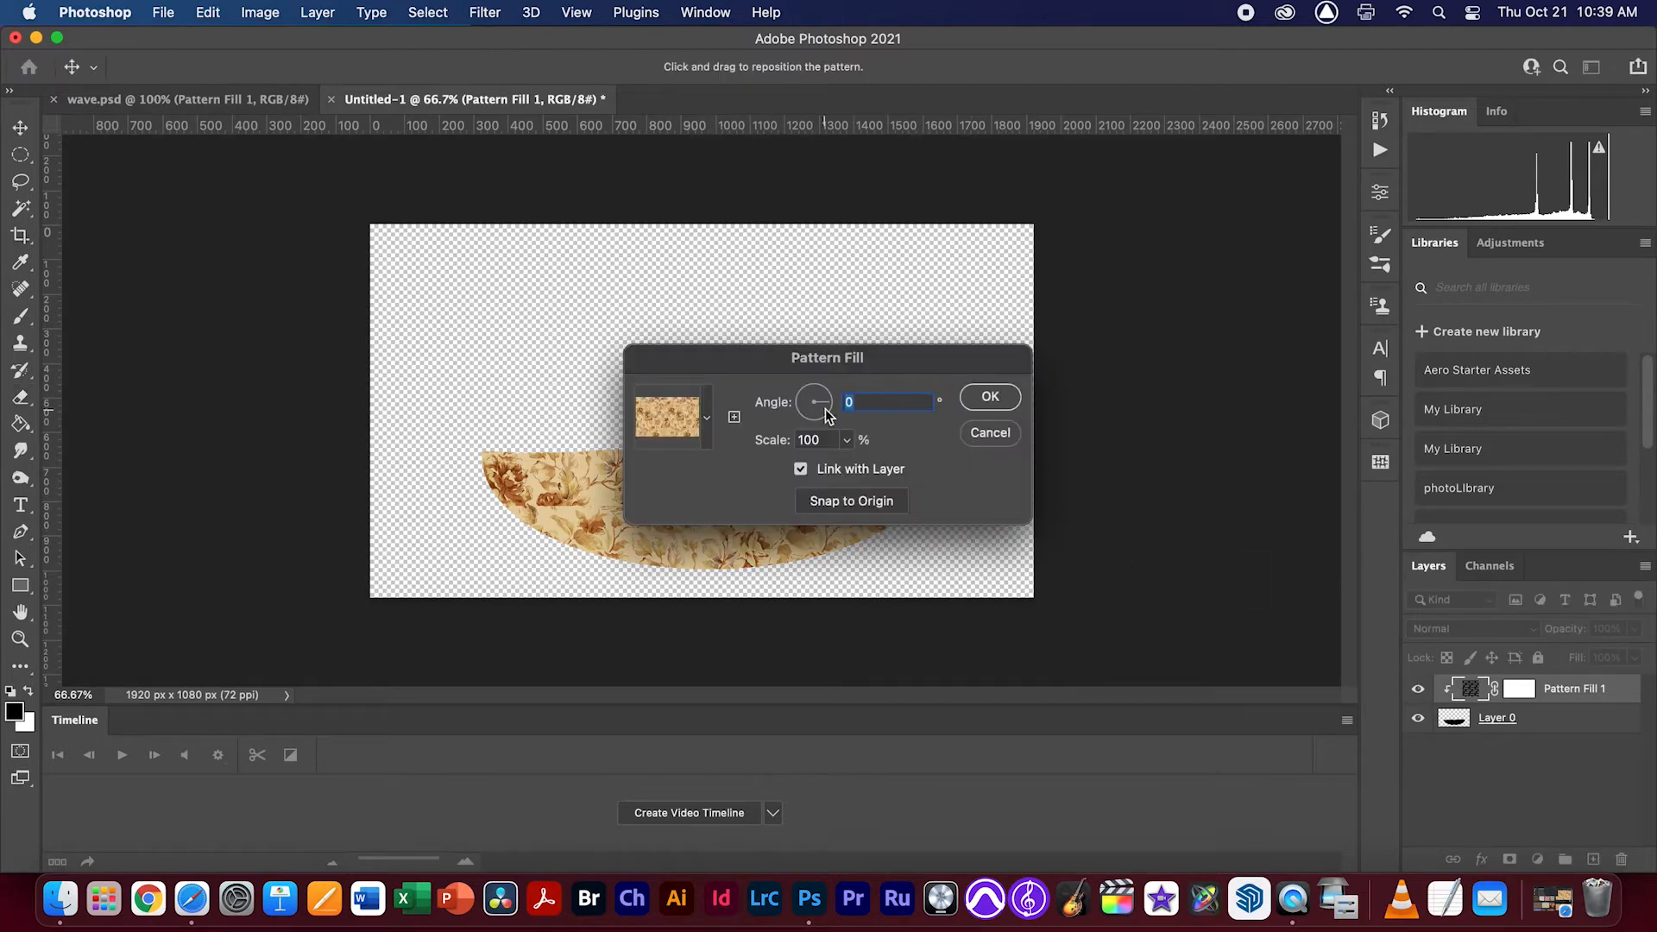
pyautogui.doubleClick(807, 441)
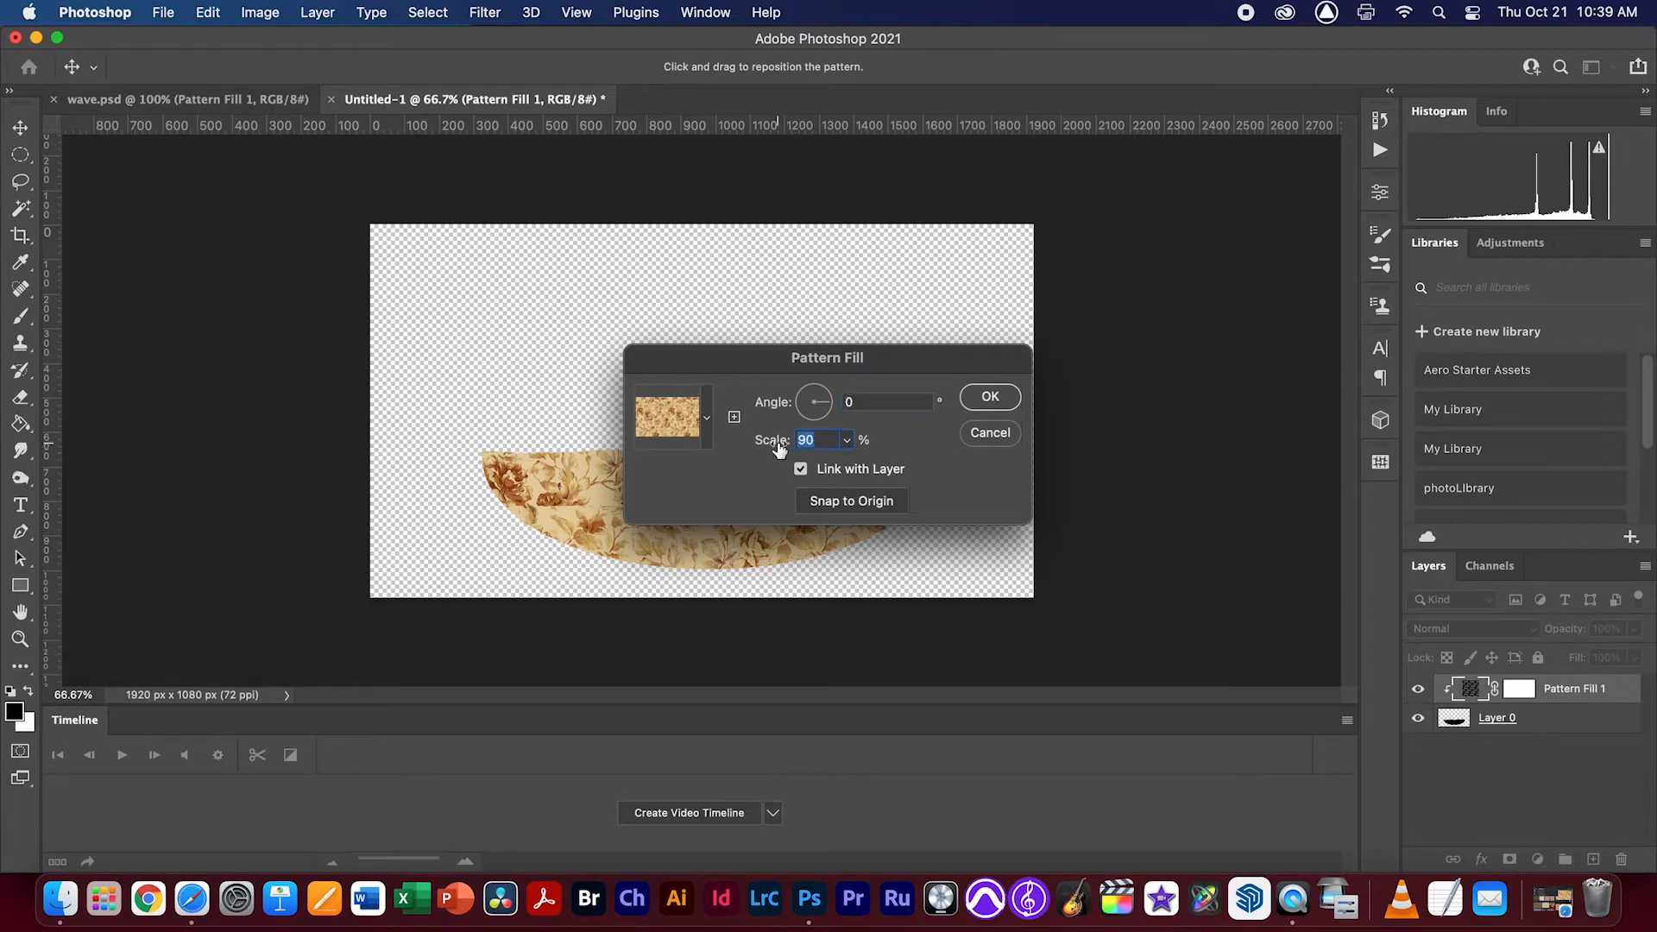
pyautogui.write('90')
pyautogui.press('Tab')
pyautogui.moveTo(766, 359); pyautogui.dragTo(848, 292)
pyautogui.moveTo(845, 377); pyautogui.dragTo(910, 325)
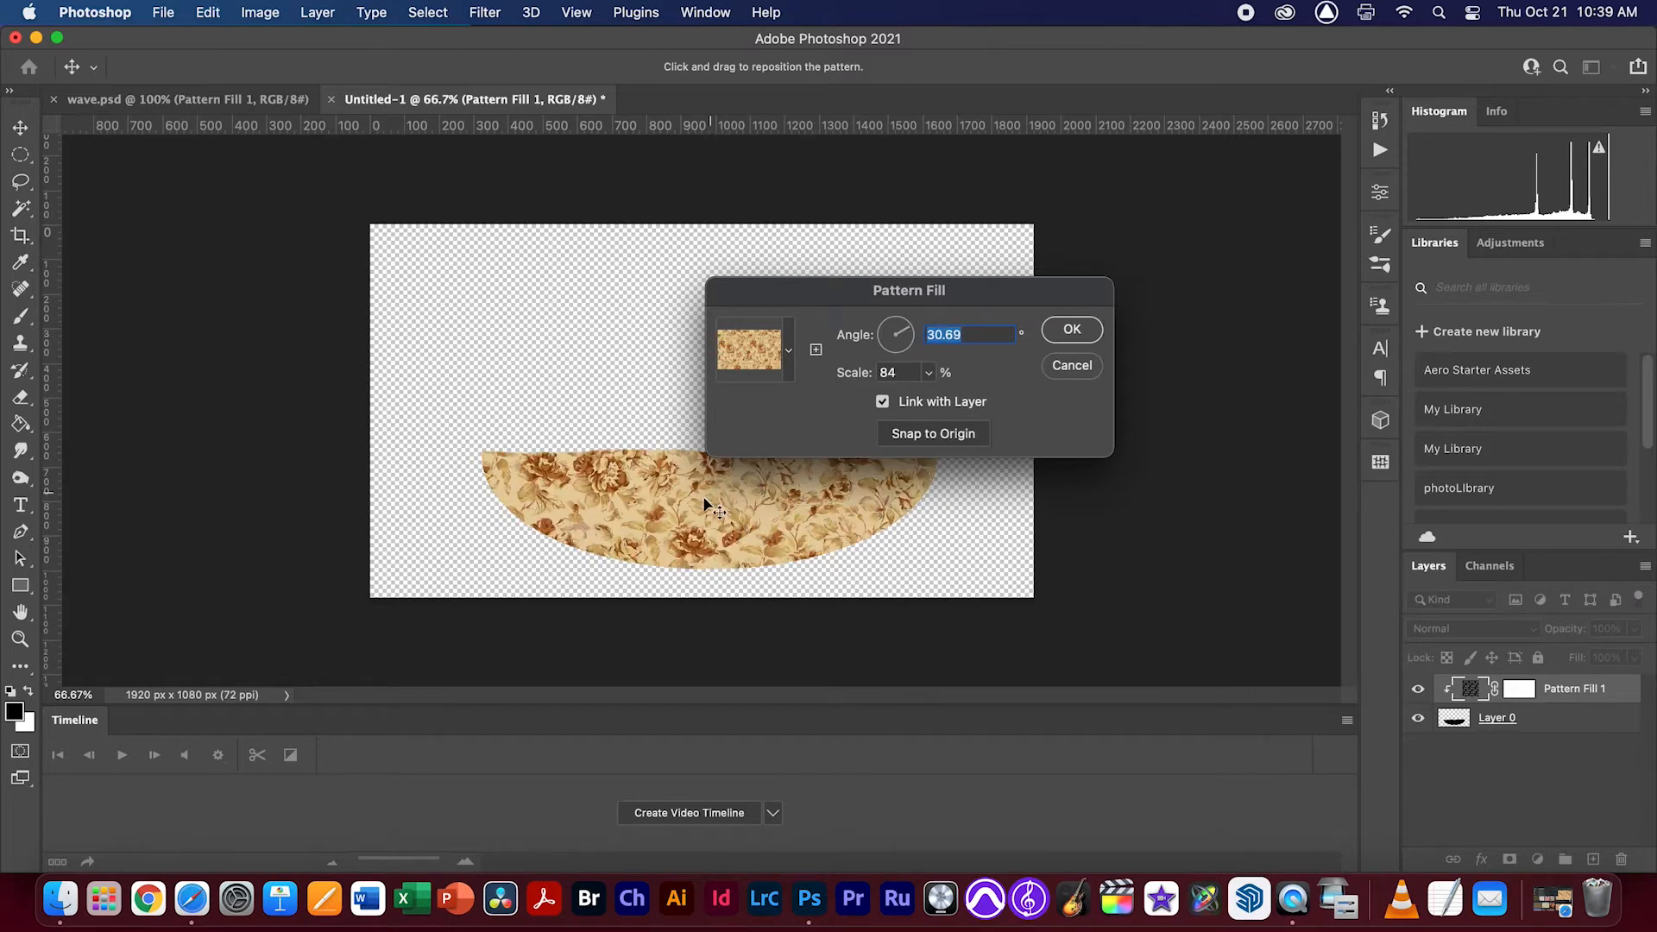
pyautogui.click(1072, 330)
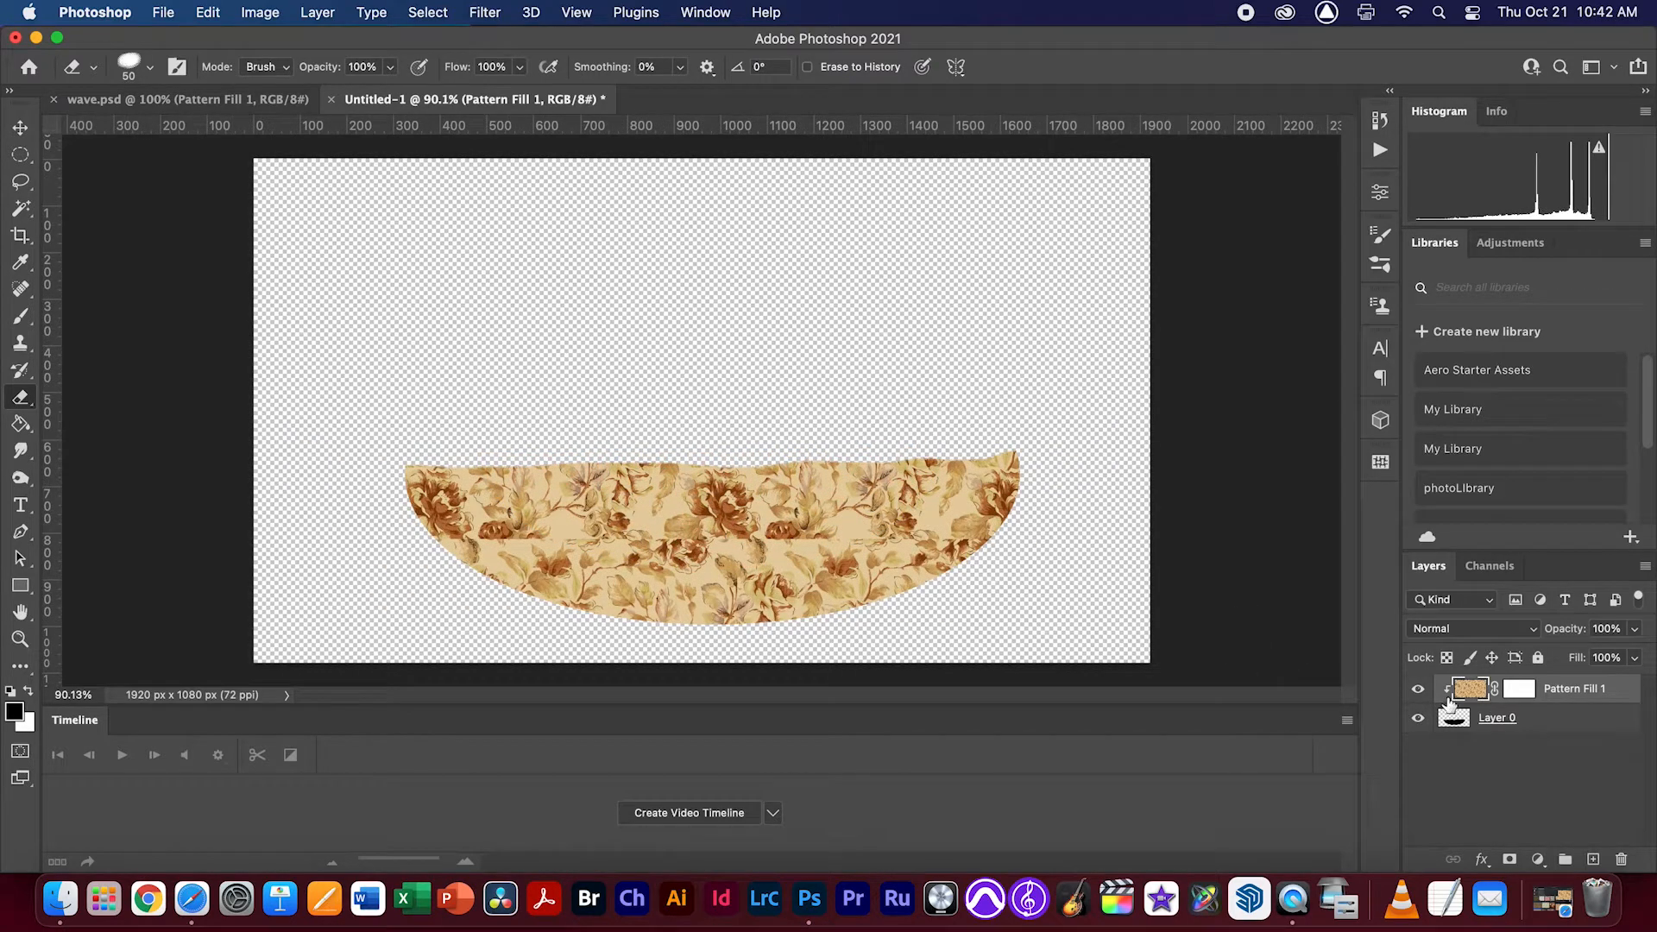
# Merge the floral pattern fill layer down into the half-ellipse layer
pyautogui.click(1418, 688)
pyautogui.click(1418, 687)
pyautogui.rightClick(1588, 690)
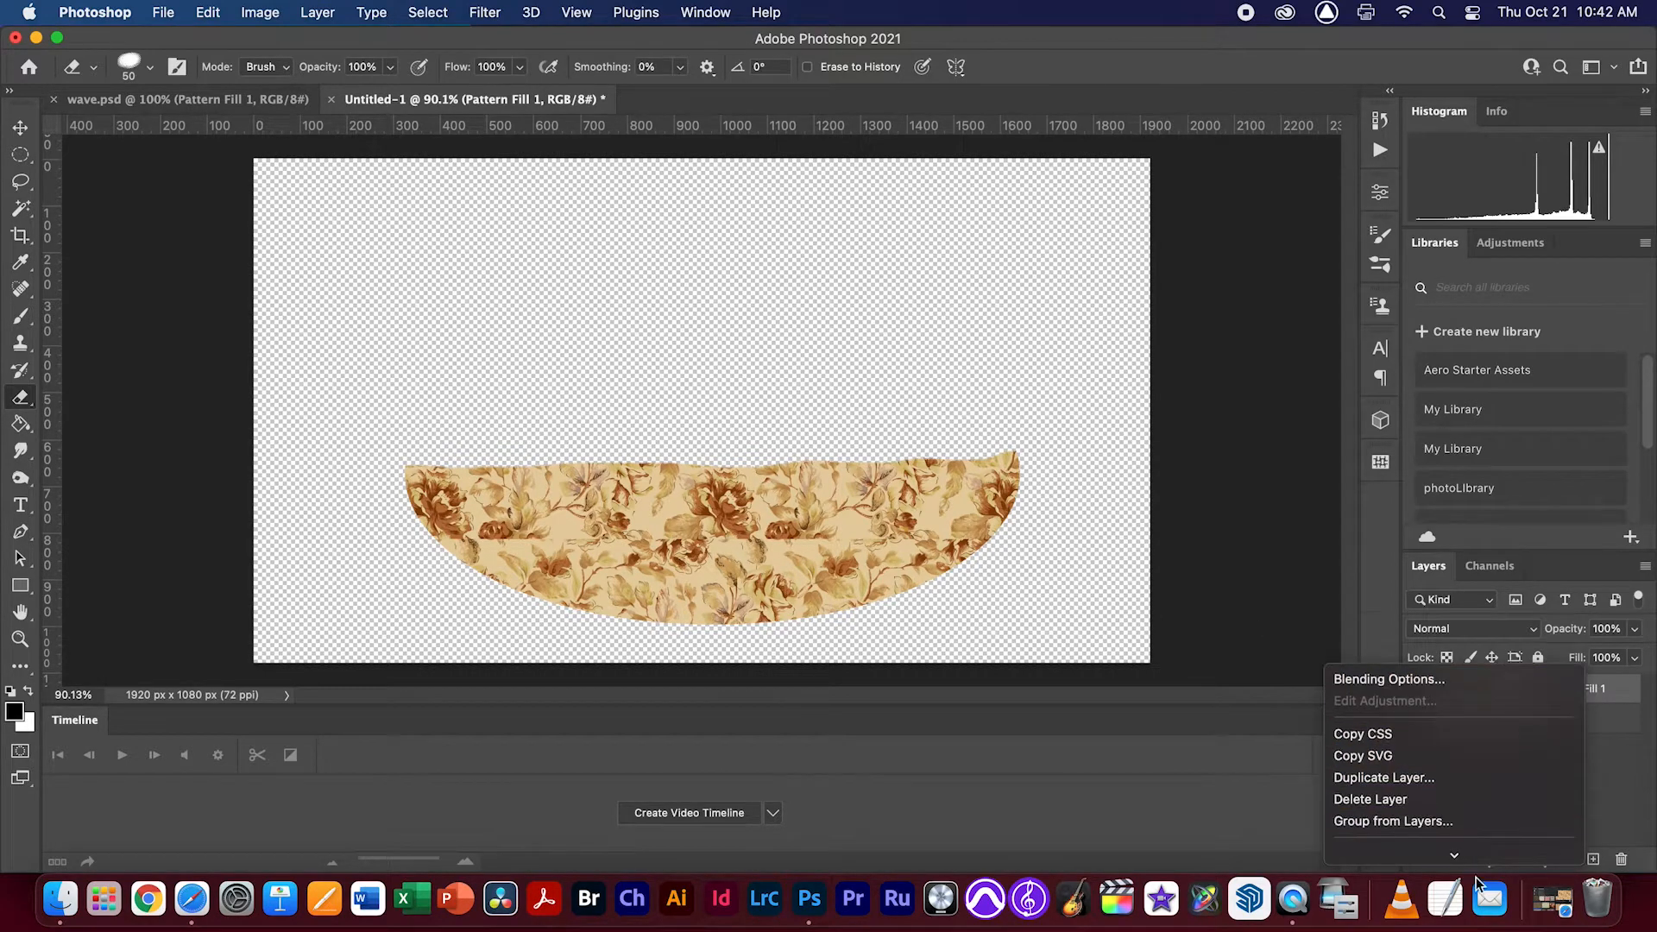
pyautogui.moveTo(1456, 858)
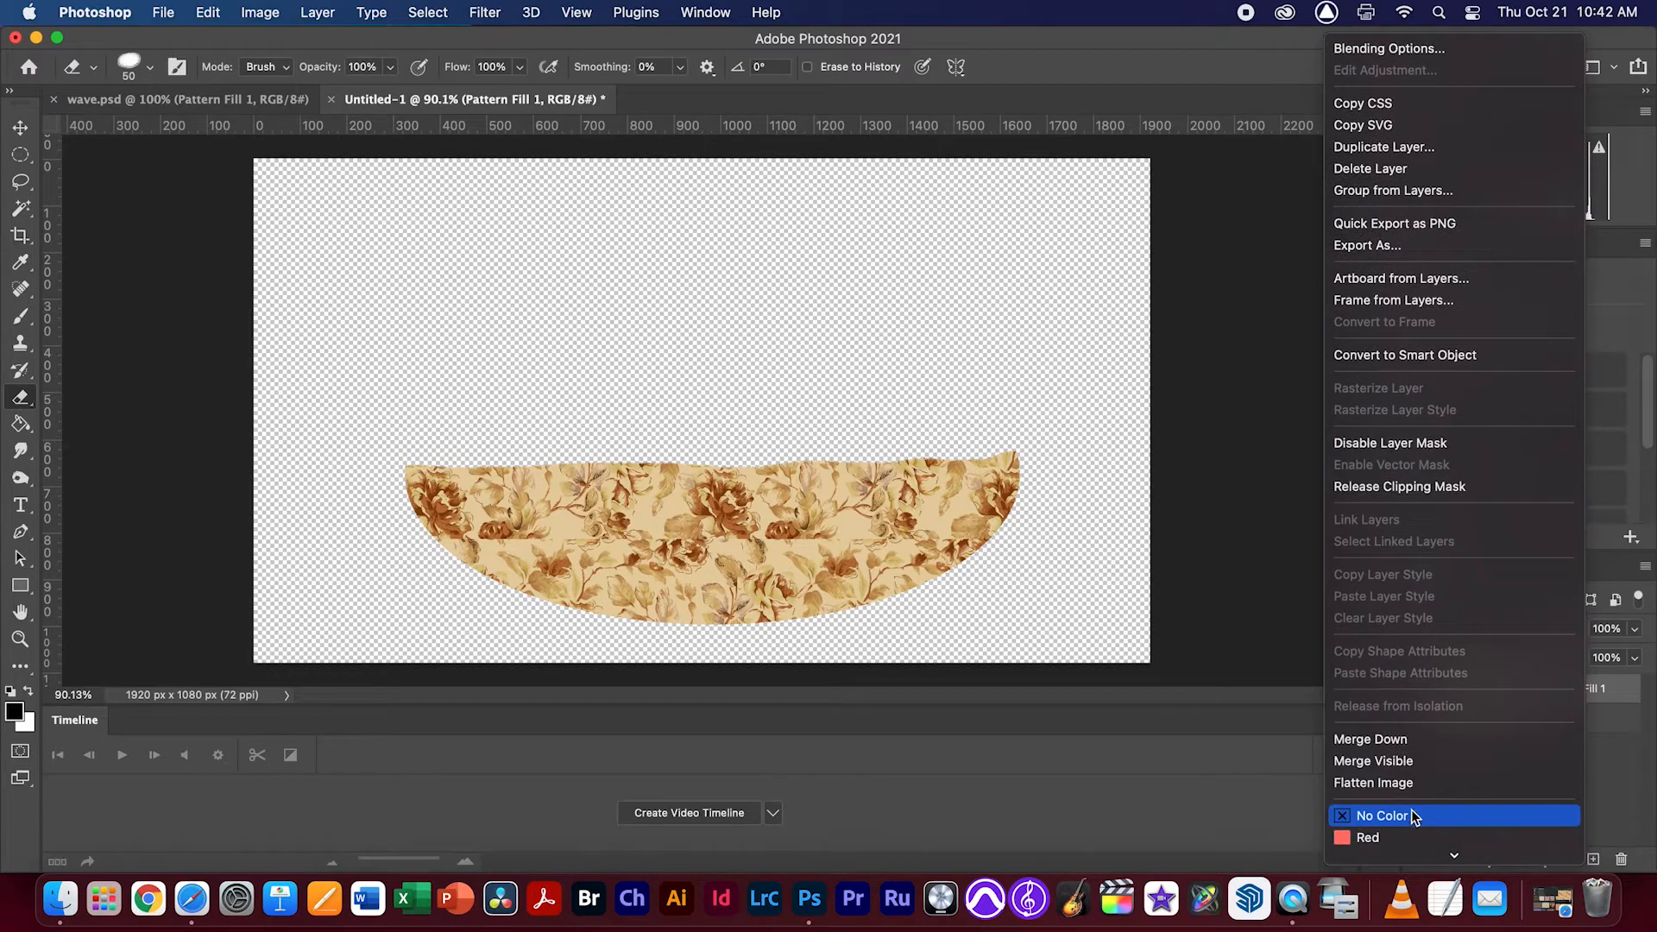
pyautogui.click(1410, 742)
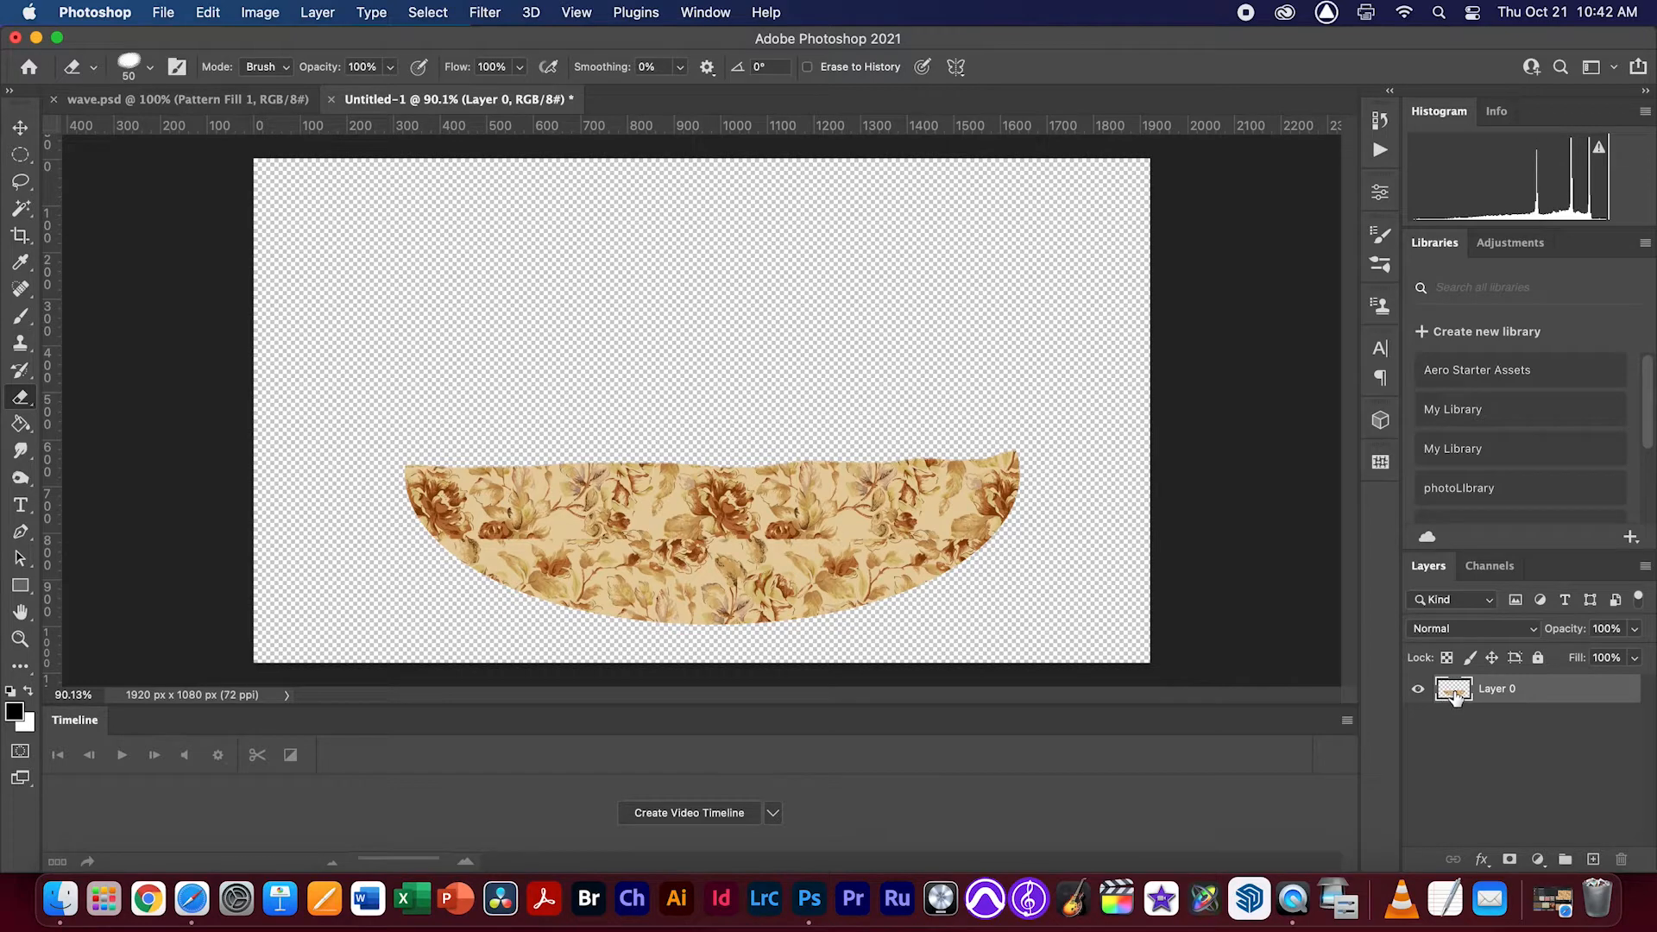
# Add a 3 px white outside stroke to the merged floral half-ellipse layer
pyautogui.click(1483, 860)
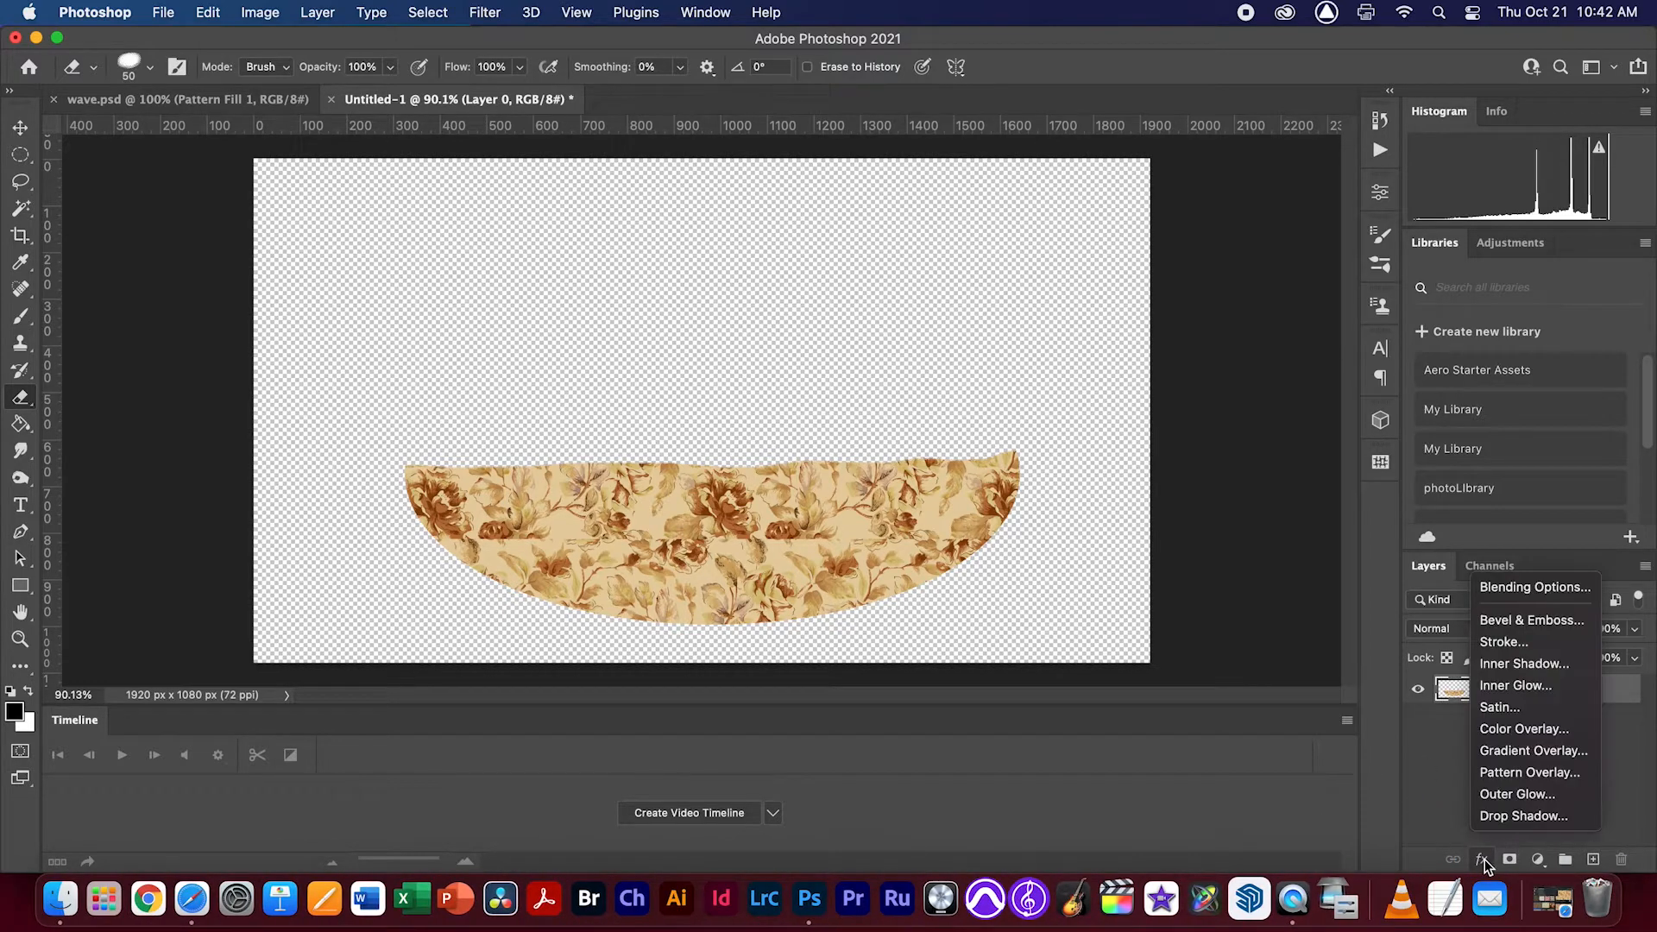
pyautogui.click(1520, 642)
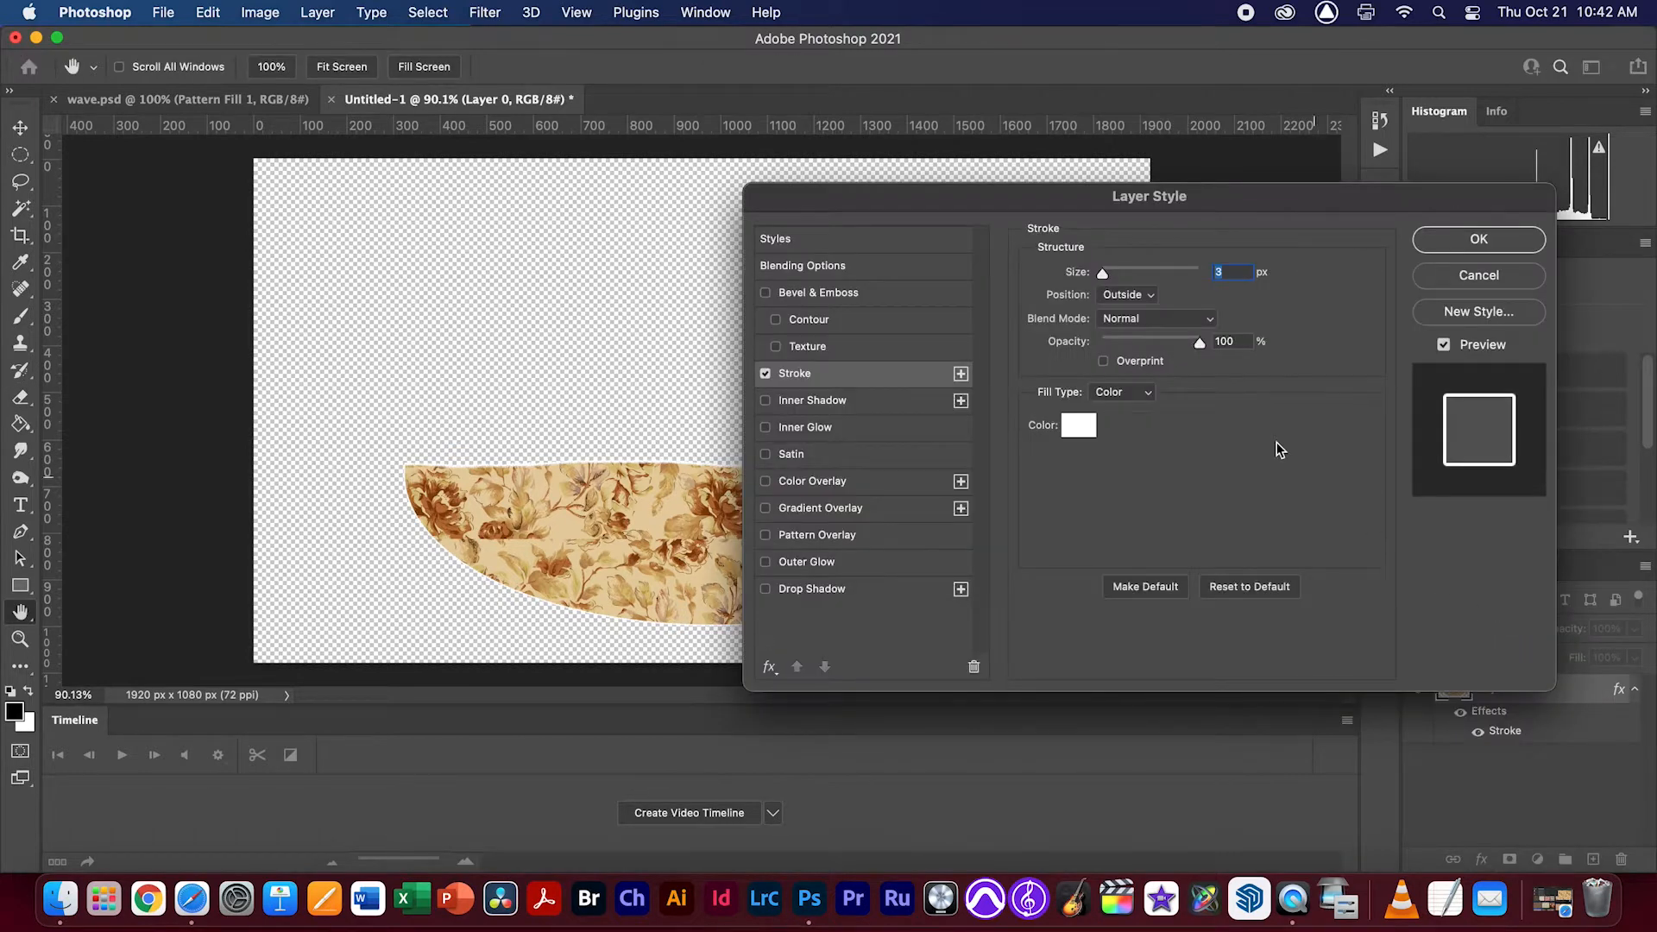
pyautogui.moveTo(989, 204); pyautogui.dragTo(930, 274)
pyautogui.keyDown('super'); pyautogui.moveTo(476, 462); pyautogui.dragTo(614, 494); pyautogui.keyUp('super')
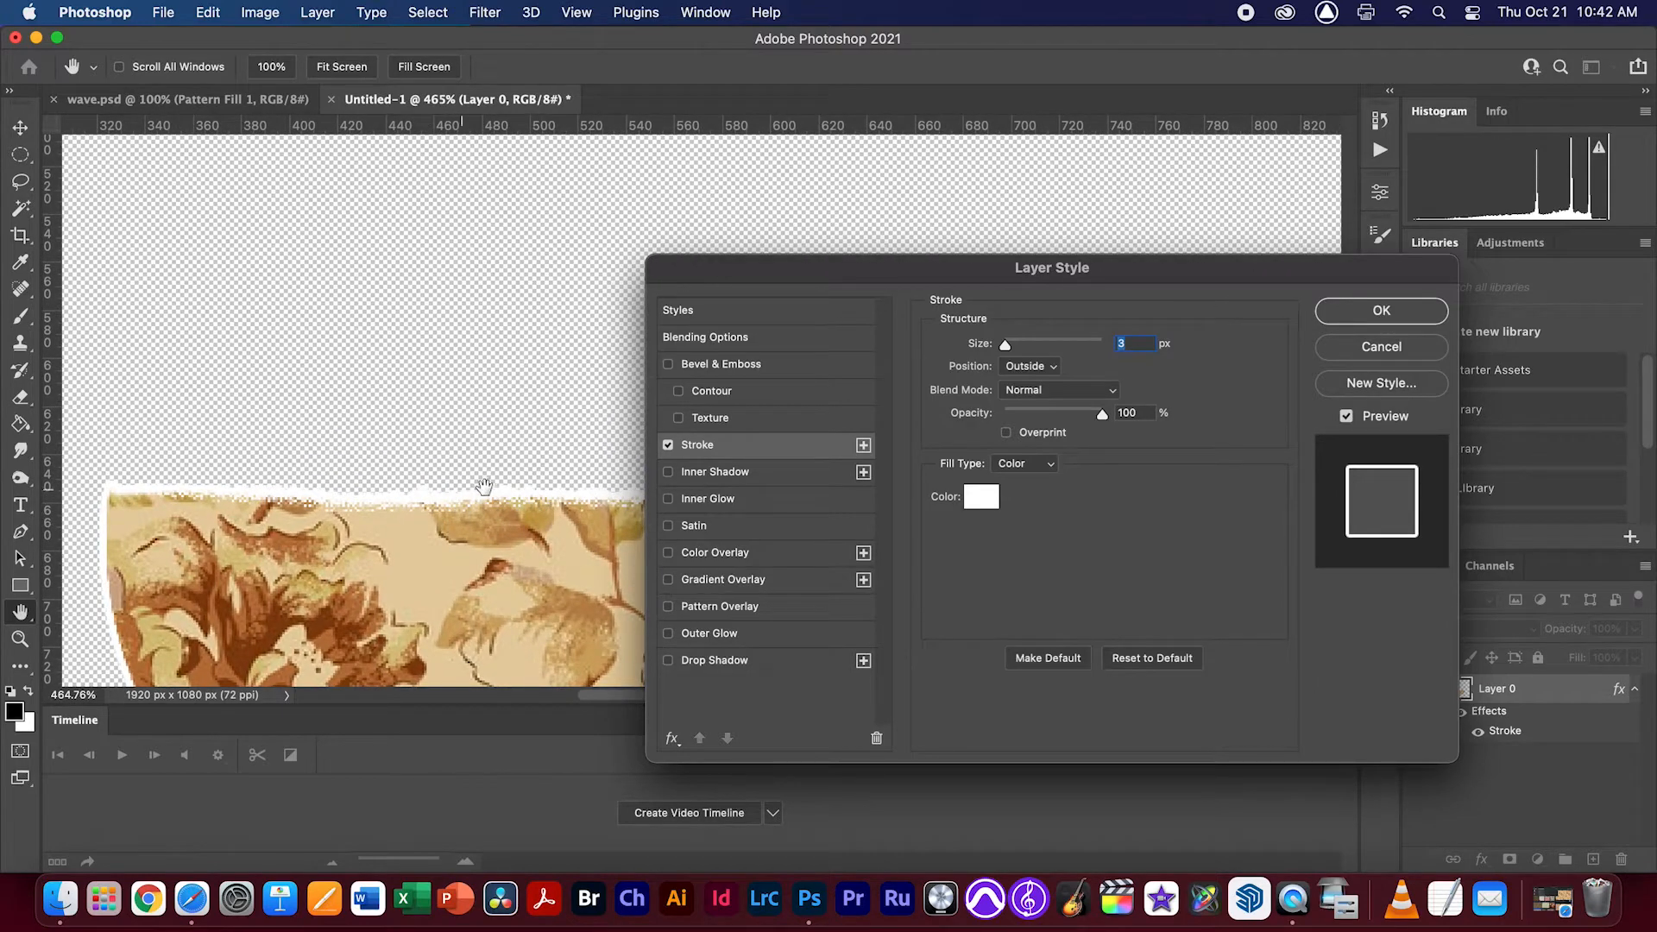
pyautogui.click(1382, 312)
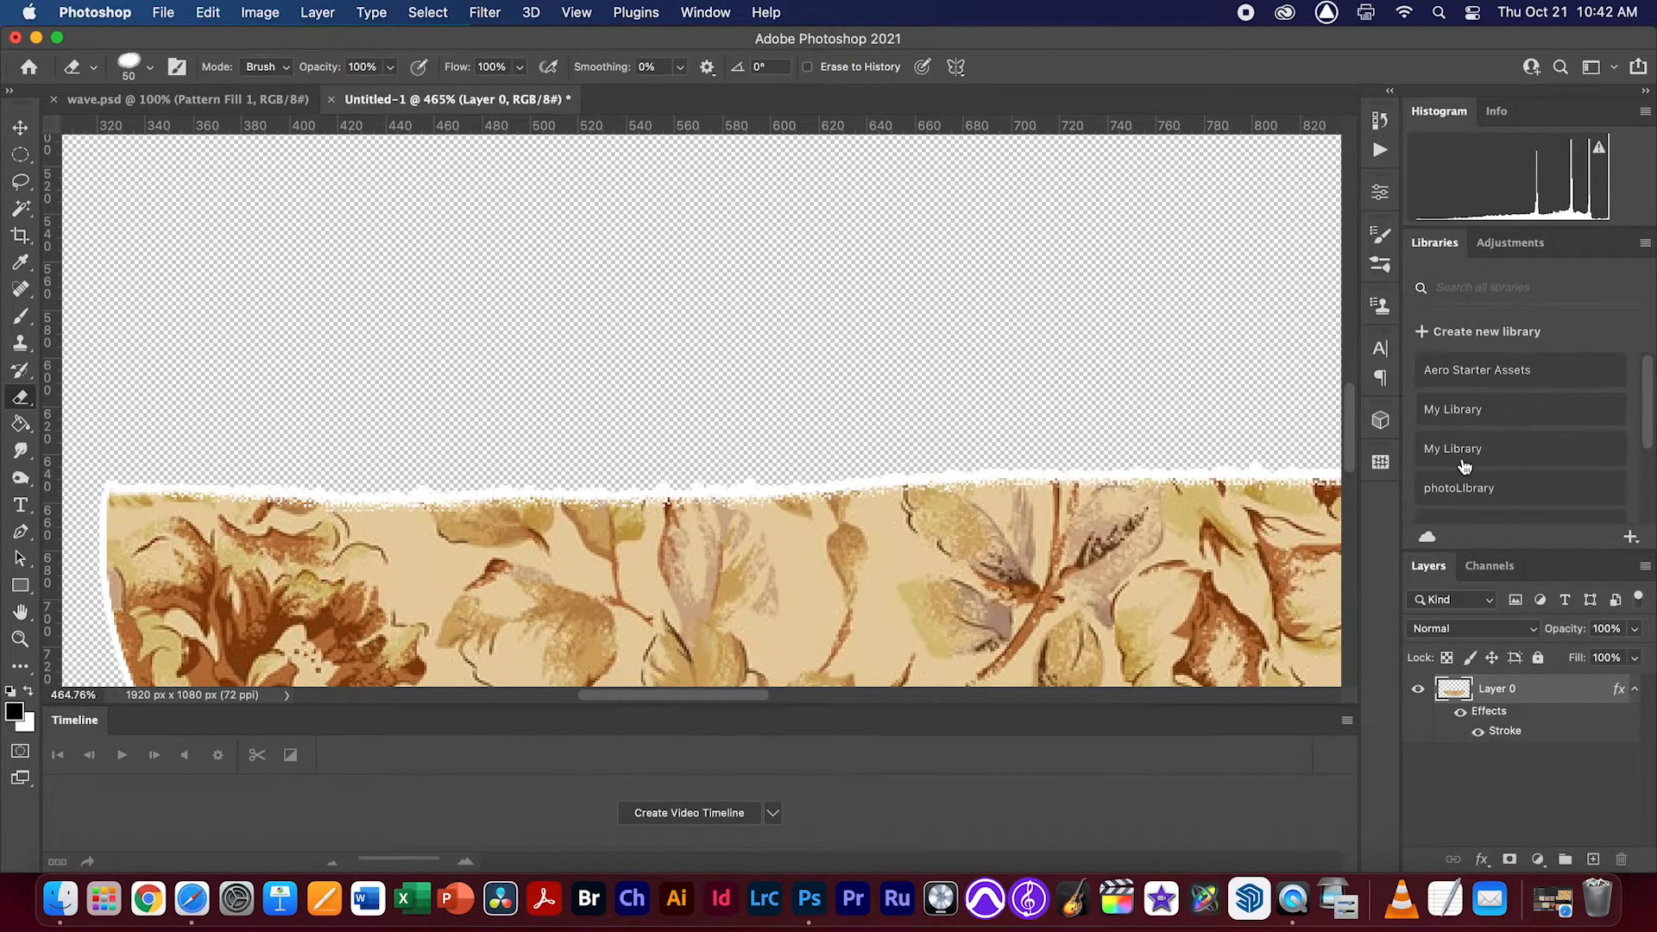
# Rasterize the layer style so the white stroke becomes part of the half-ellipse layer
pyautogui.keyDown('alt'); pyautogui.click(1519, 696); pyautogui.keyUp('alt')
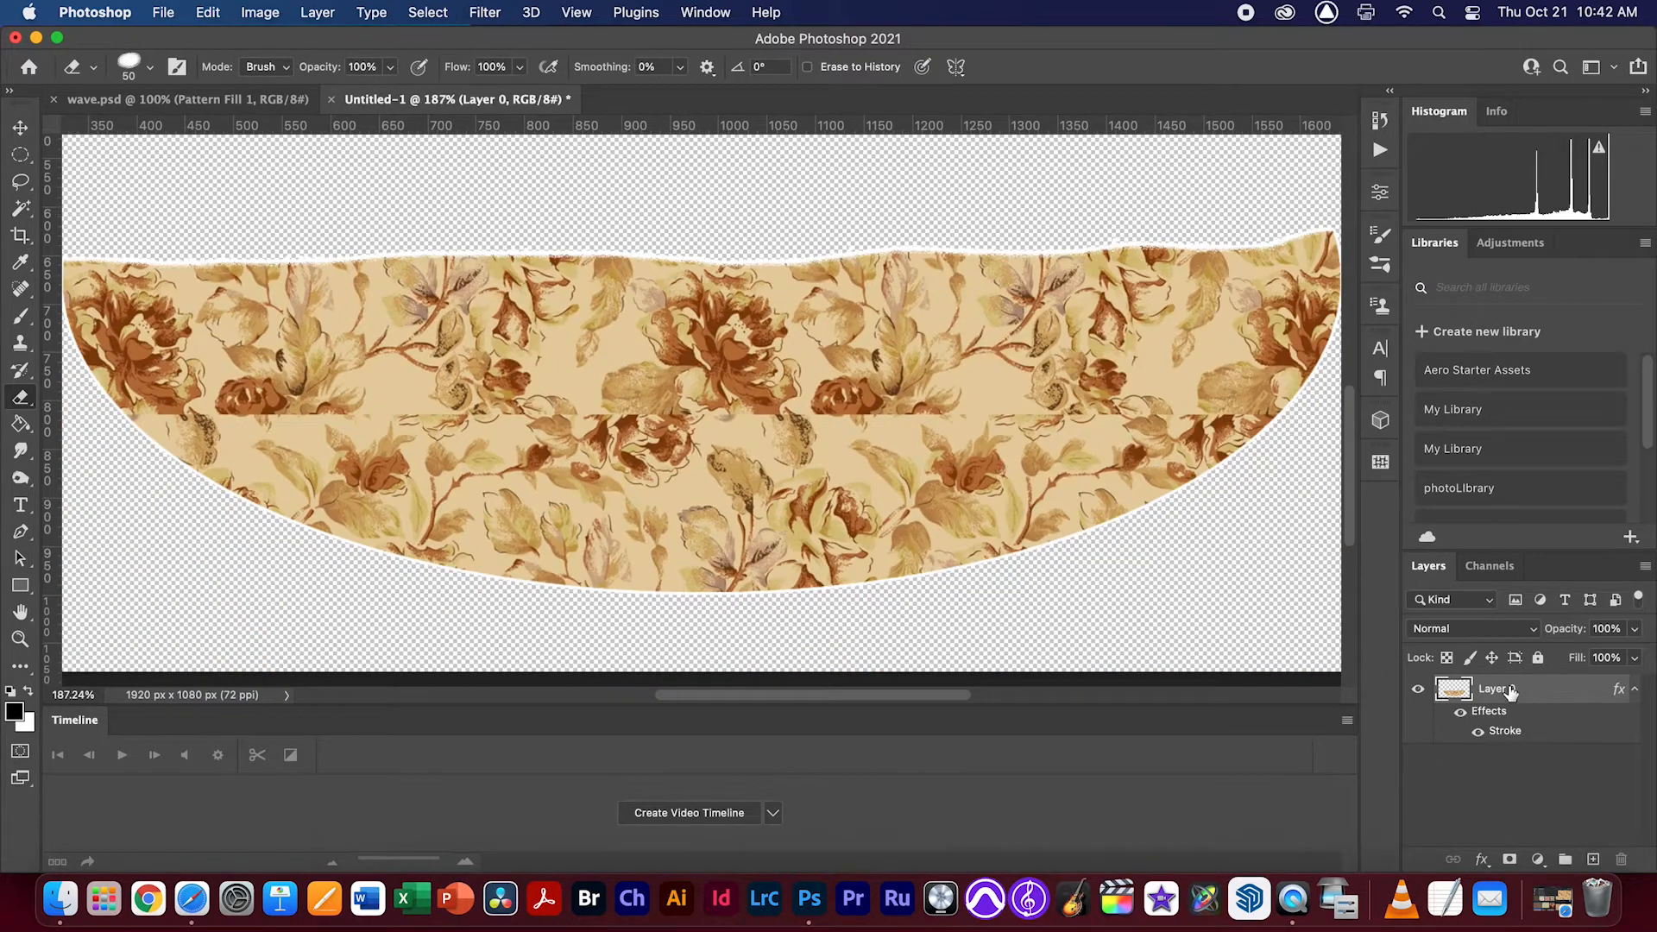
pyautogui.rightClick(1510, 697)
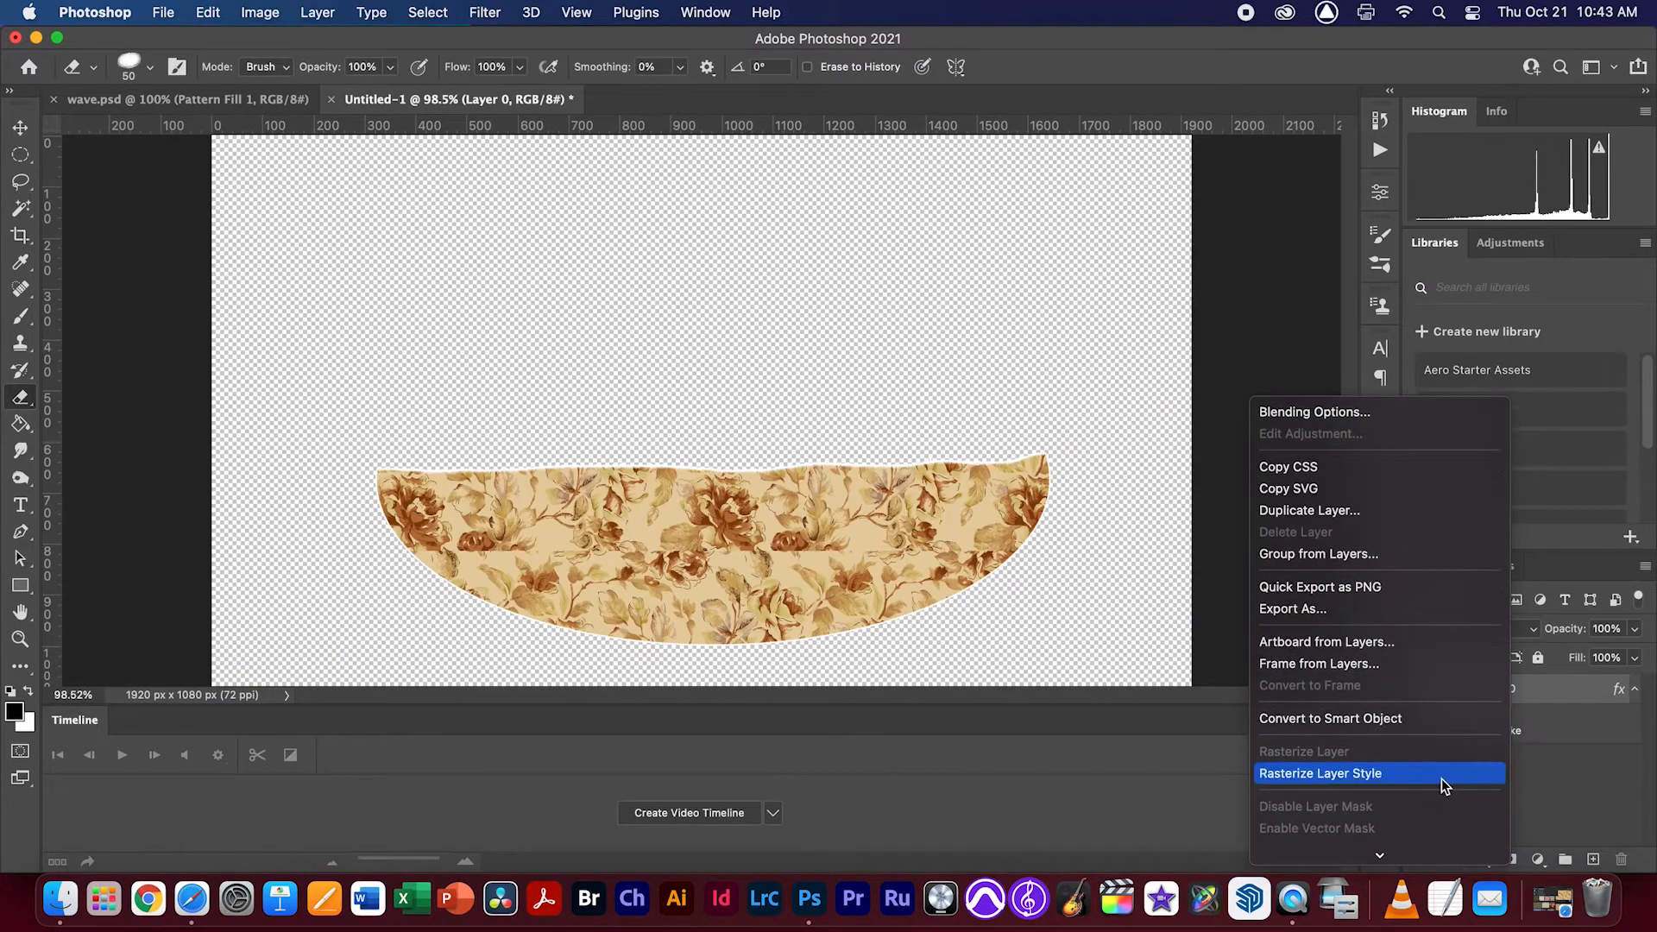
pyautogui.click(1412, 781)
pyautogui.moveTo(1002, 462); pyautogui.dragTo(894, 477)
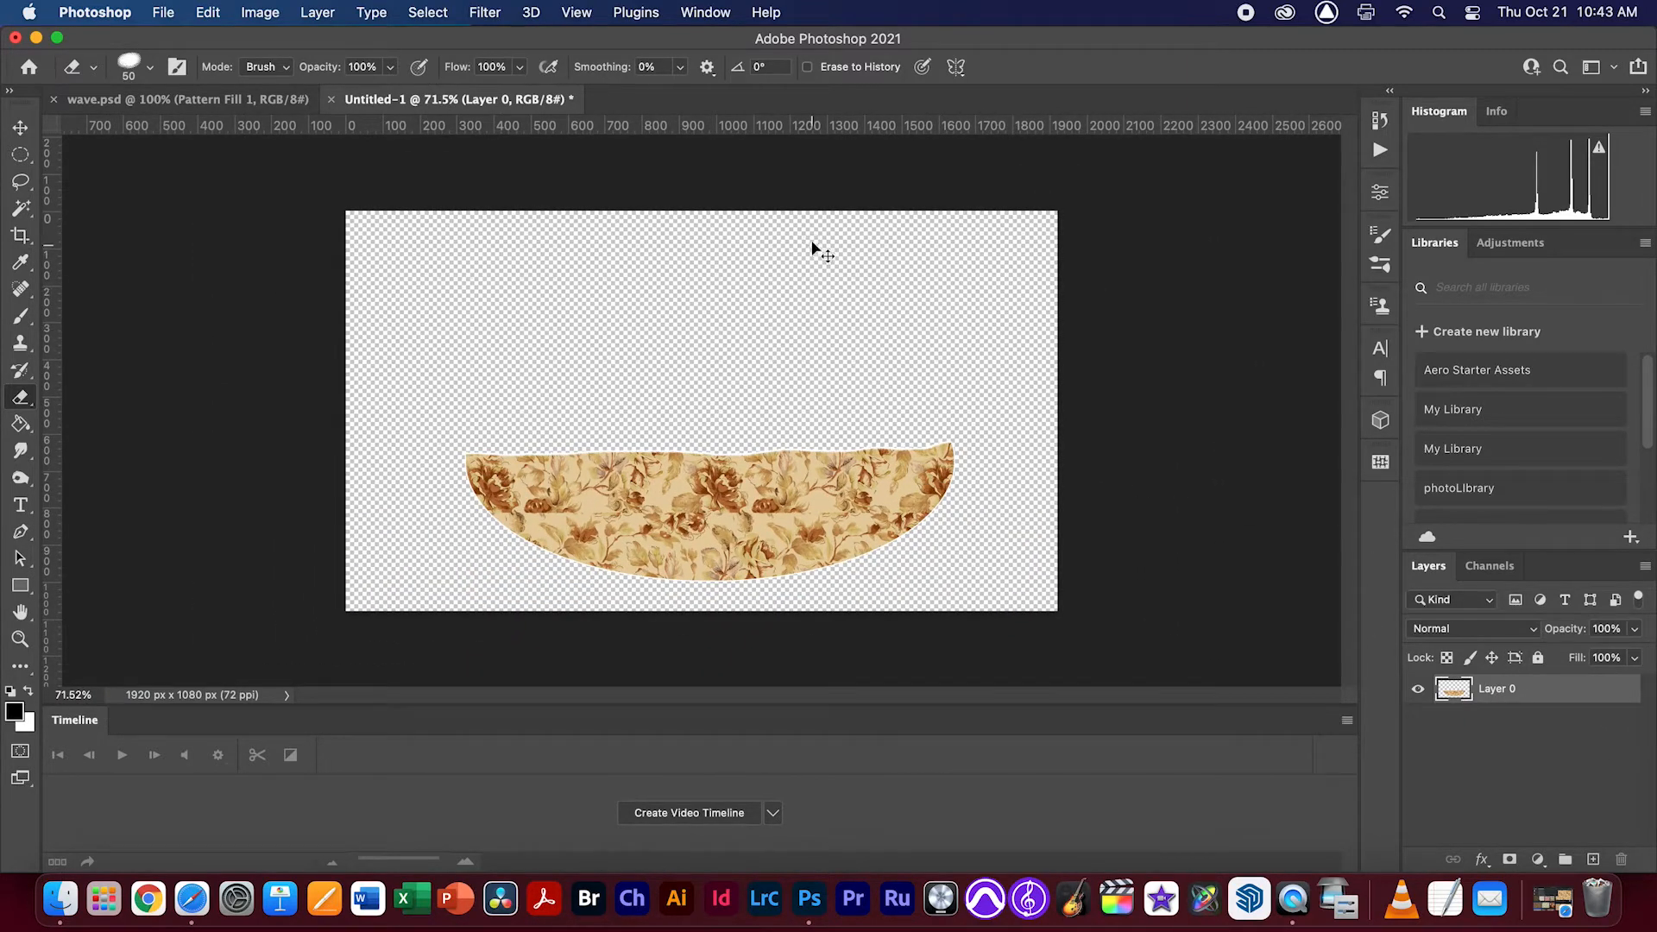
# Save the artwork as boat.psd on the Desktop, replacing the existing file, and close both open documents
pyautogui.press('super+s')
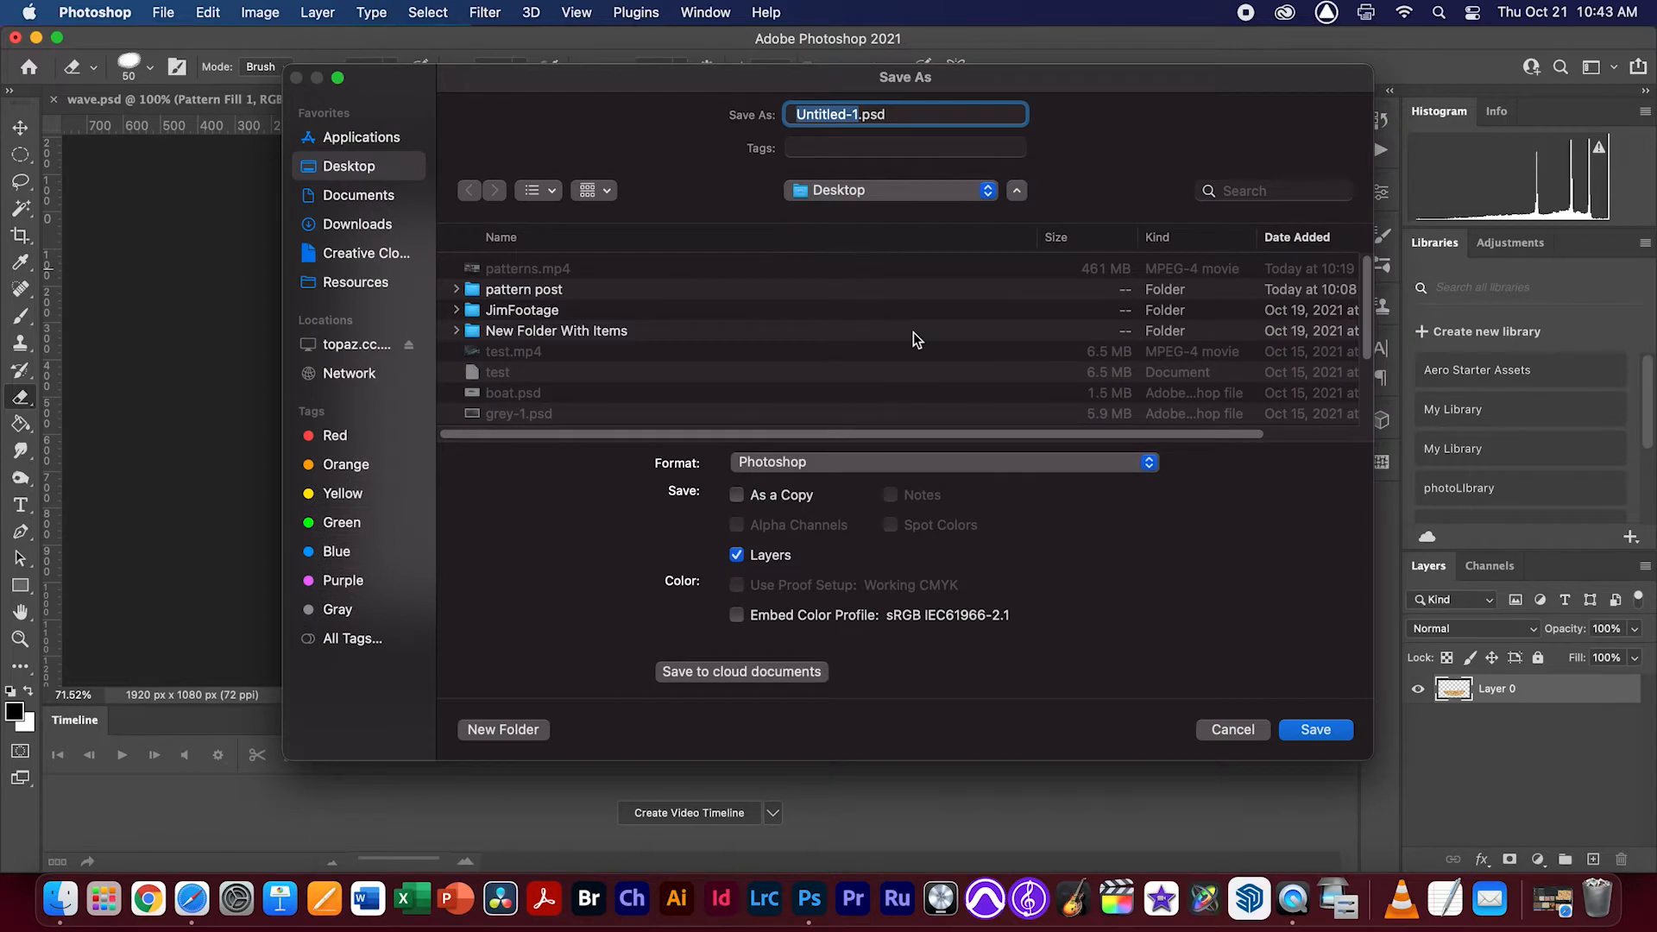
pyautogui.write('boat')
pyautogui.press('Return')
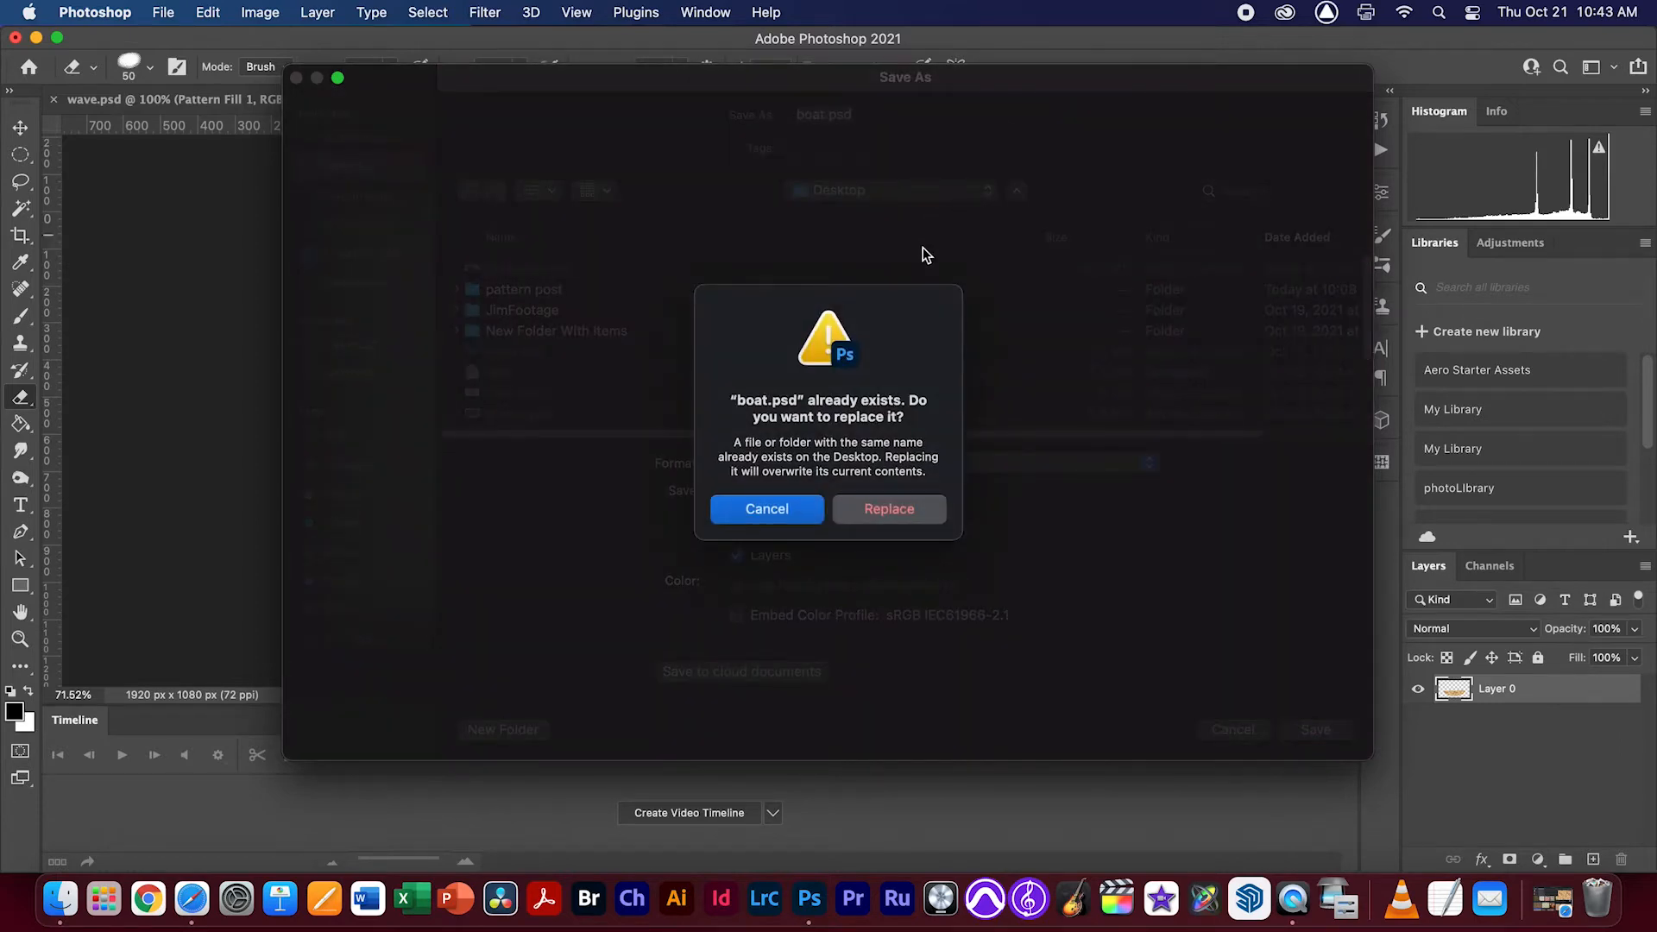
pyautogui.click(889, 509)
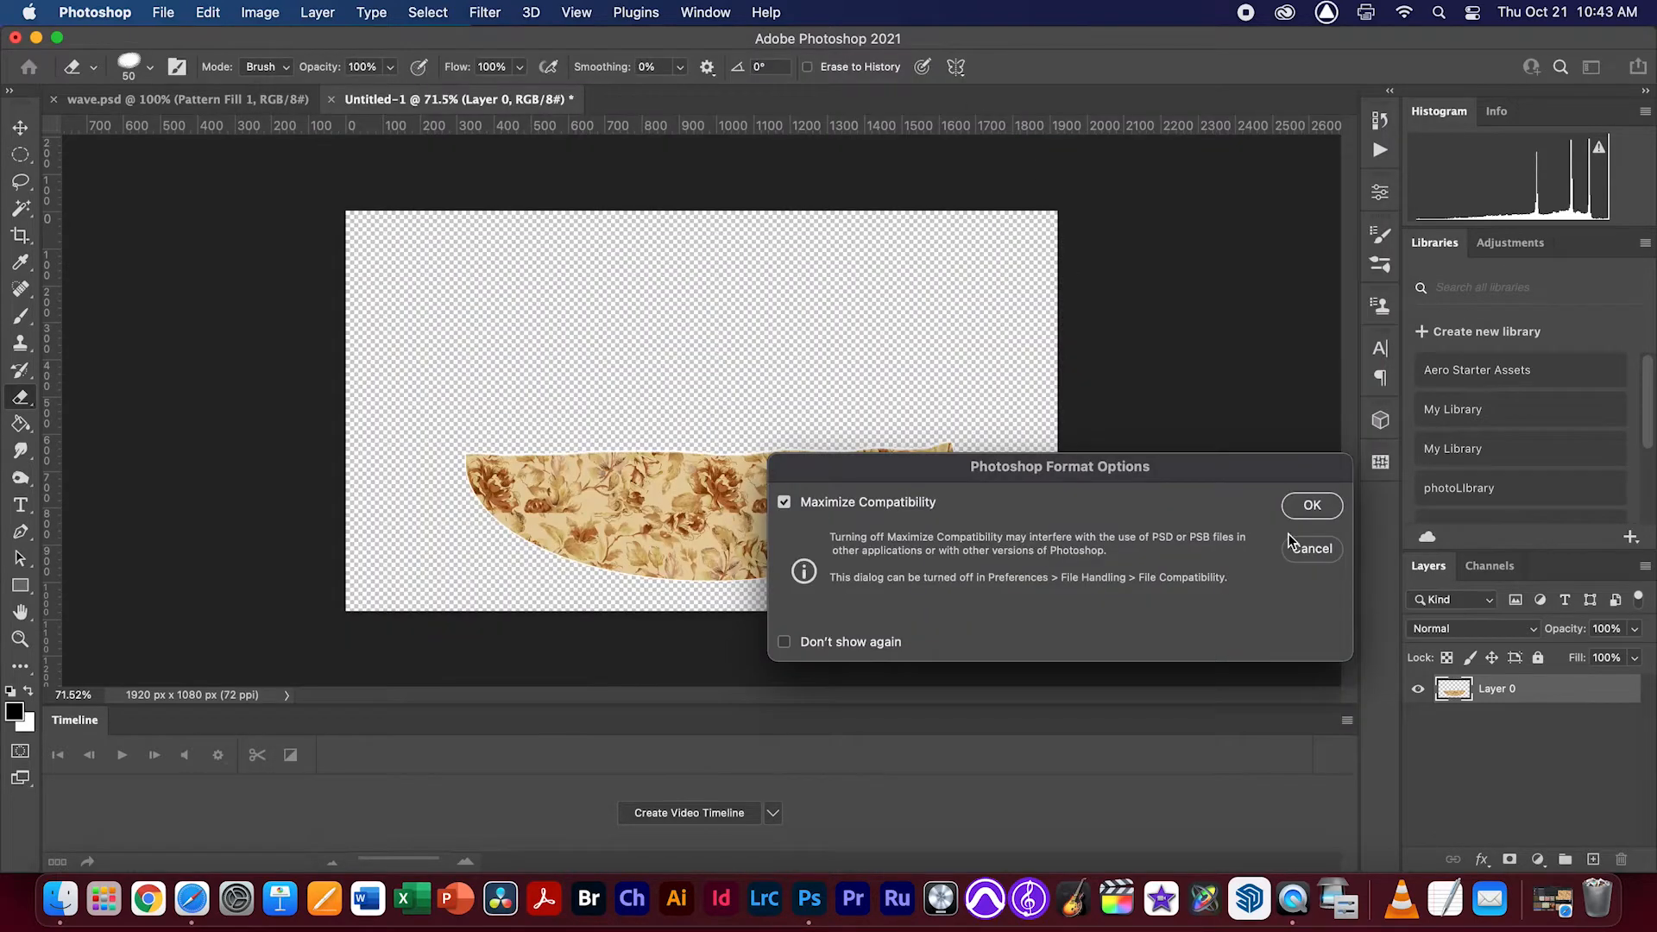
pyautogui.click(1309, 506)
pyautogui.press('super+w')
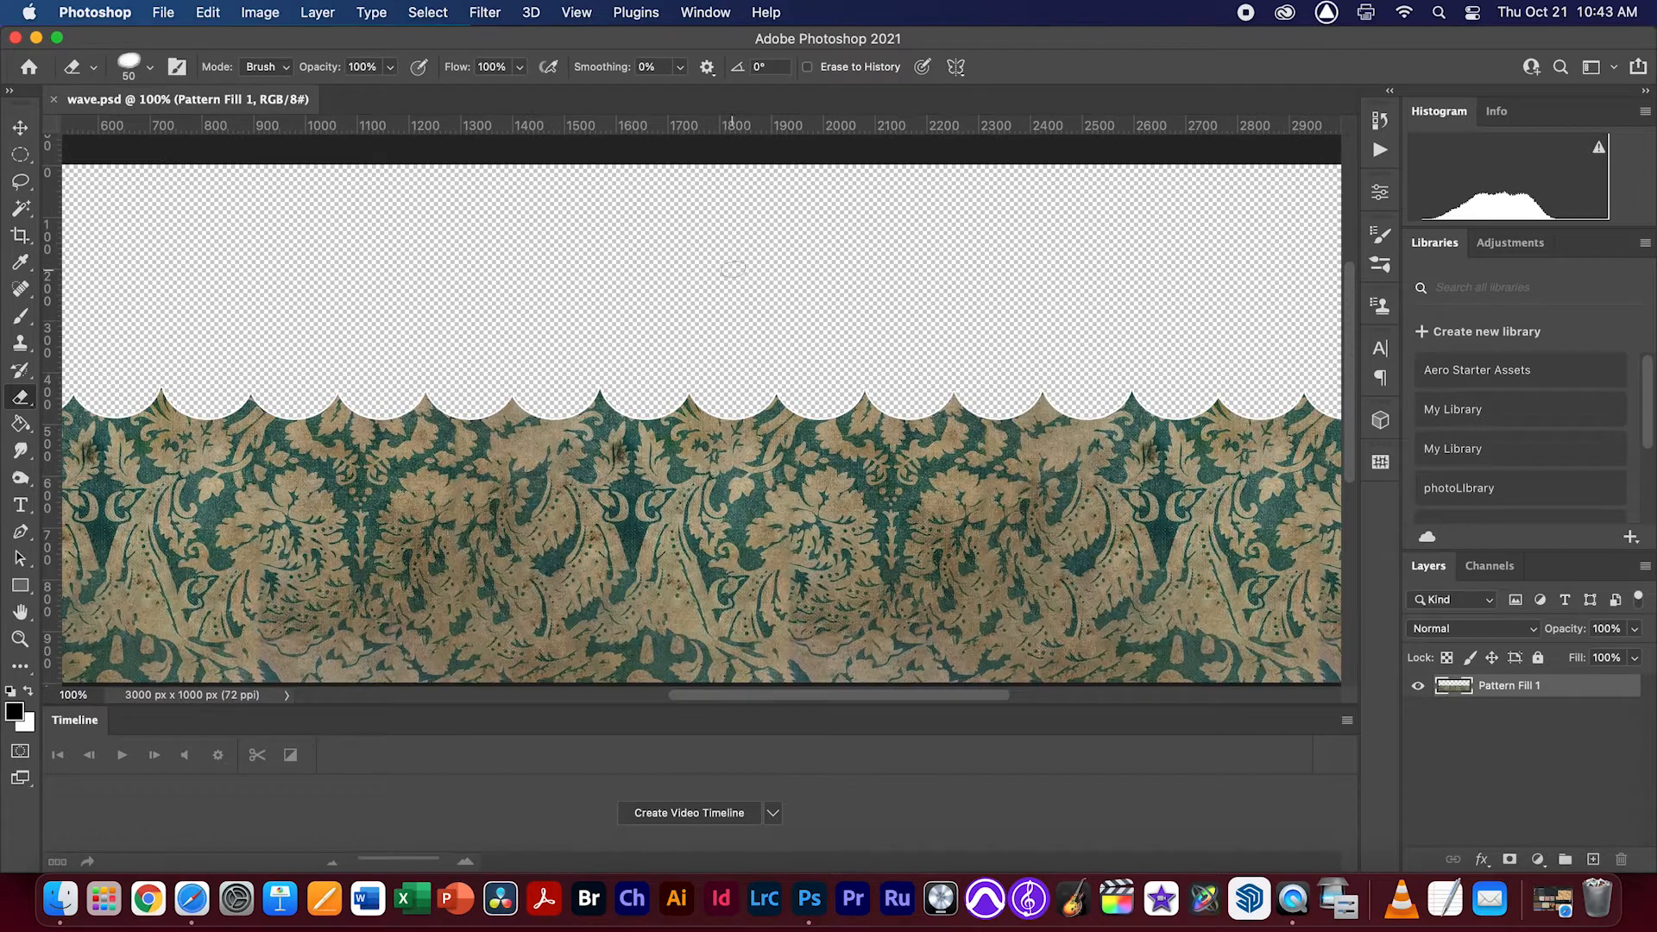
pyautogui.press('super+w')
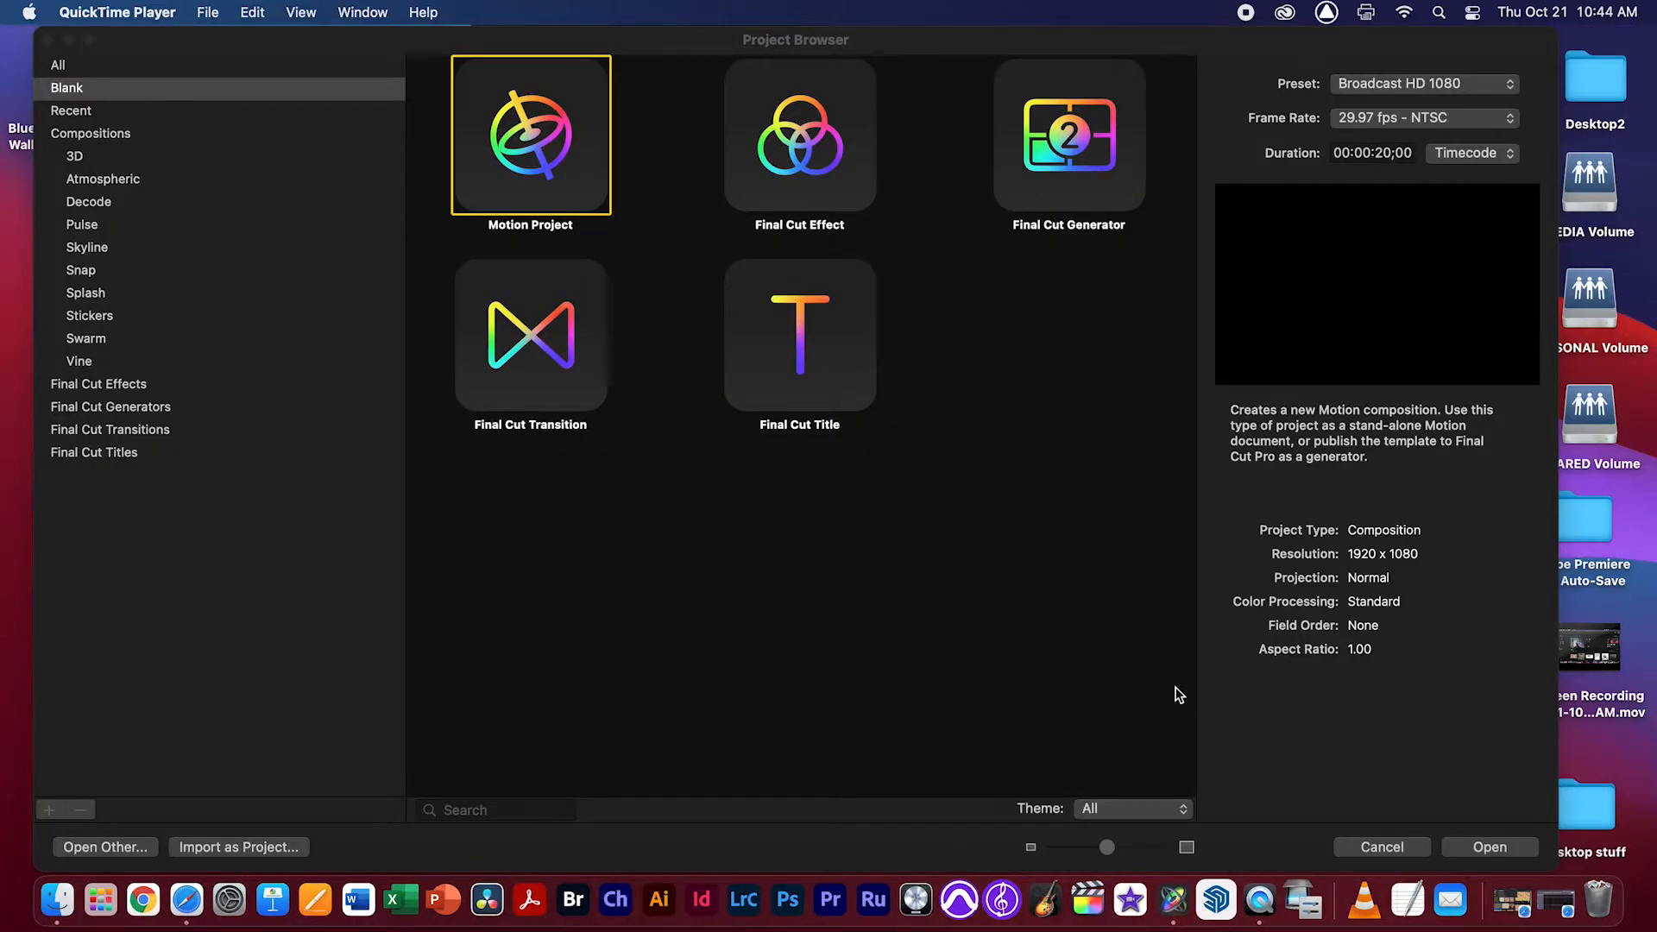
# In Motion, create a blank Broadcast HD 1080 project at 29.97 fps with a duration of about 30 seconds
pyautogui.click(1402, 85)
pyautogui.click(1415, 87)
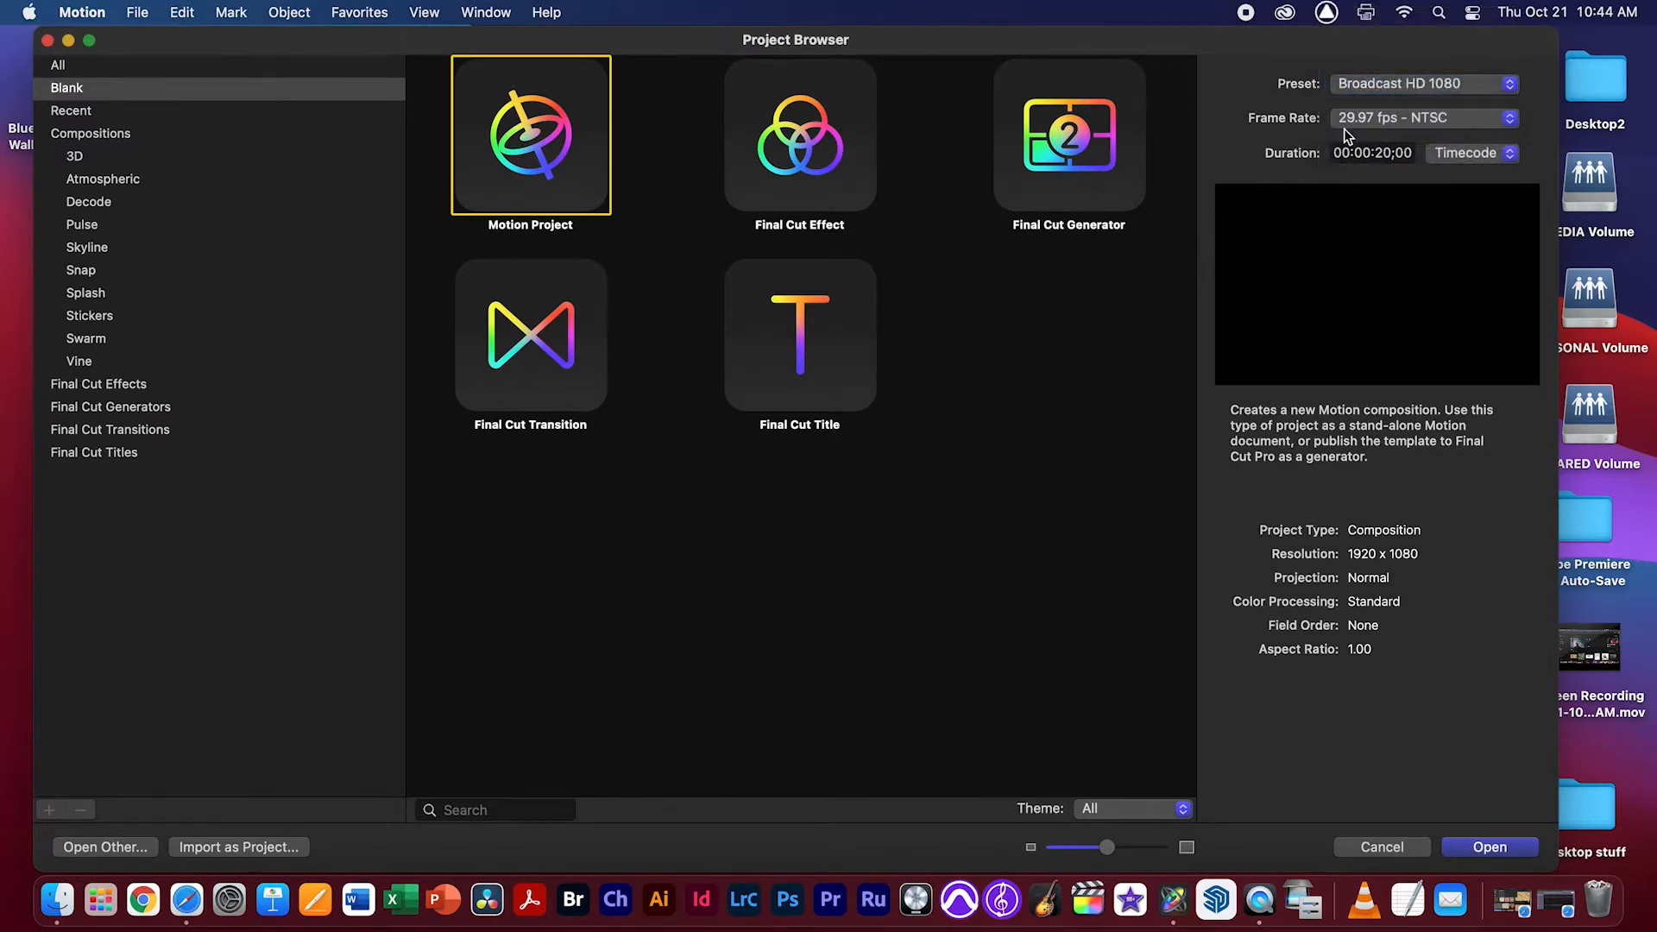
pyautogui.click(1389, 154)
pyautogui.click(1386, 154)
pyautogui.press('Return')
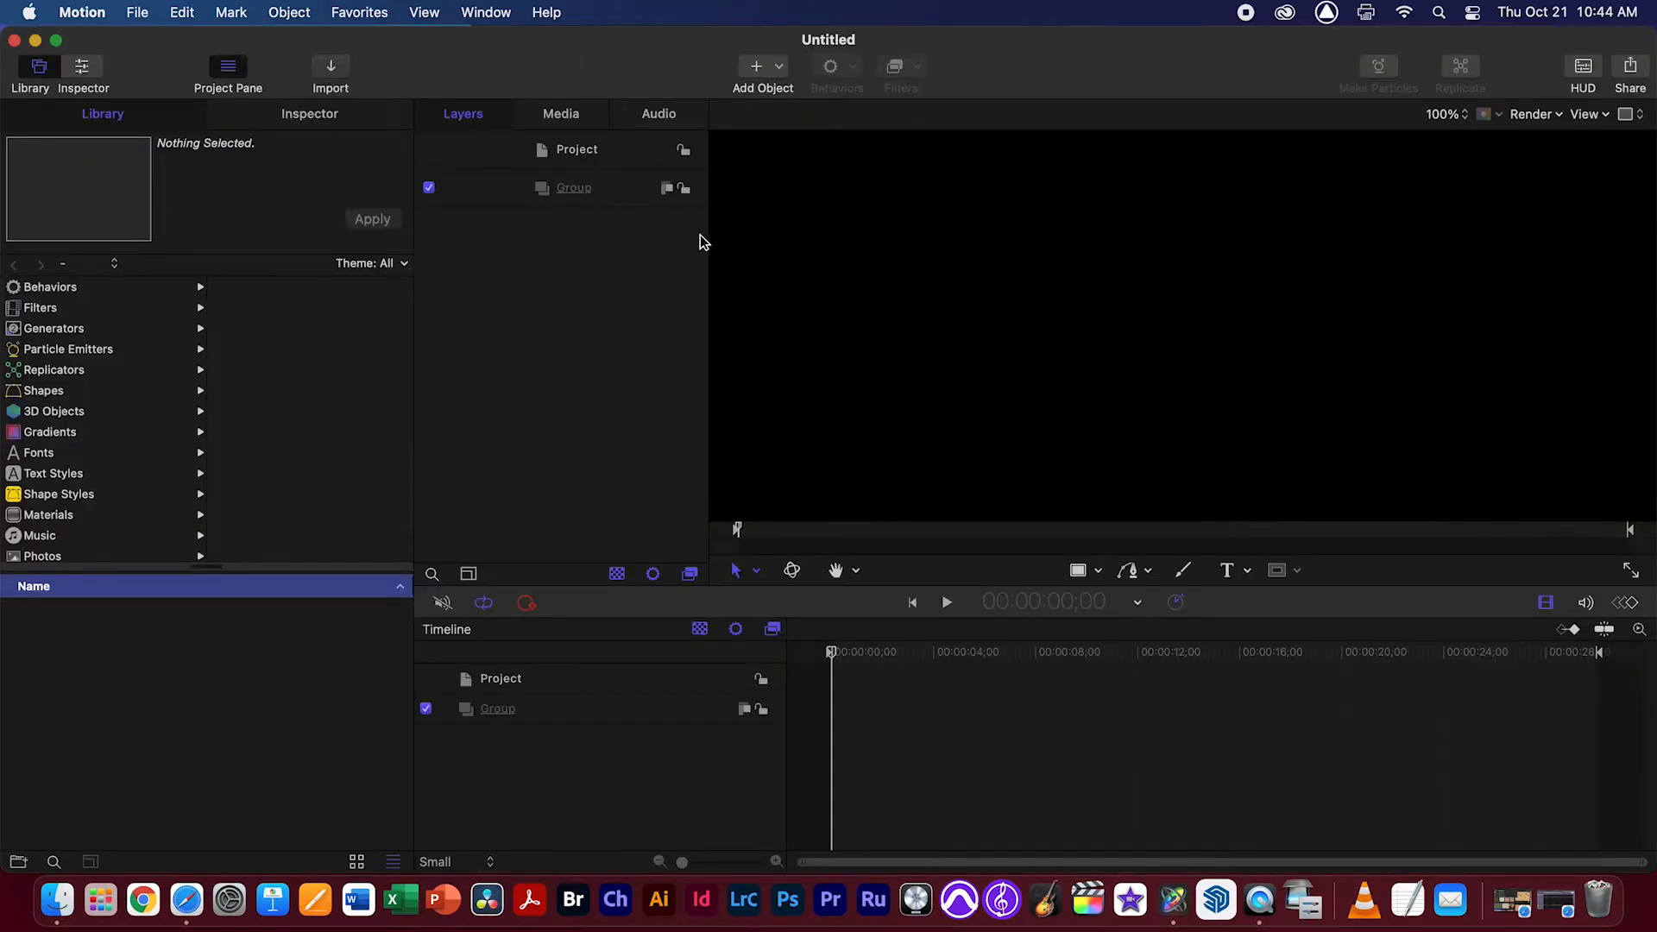
# Preview boat.psd and wave.psd on the Desktop and import both into the project
pyautogui.press('super+i')
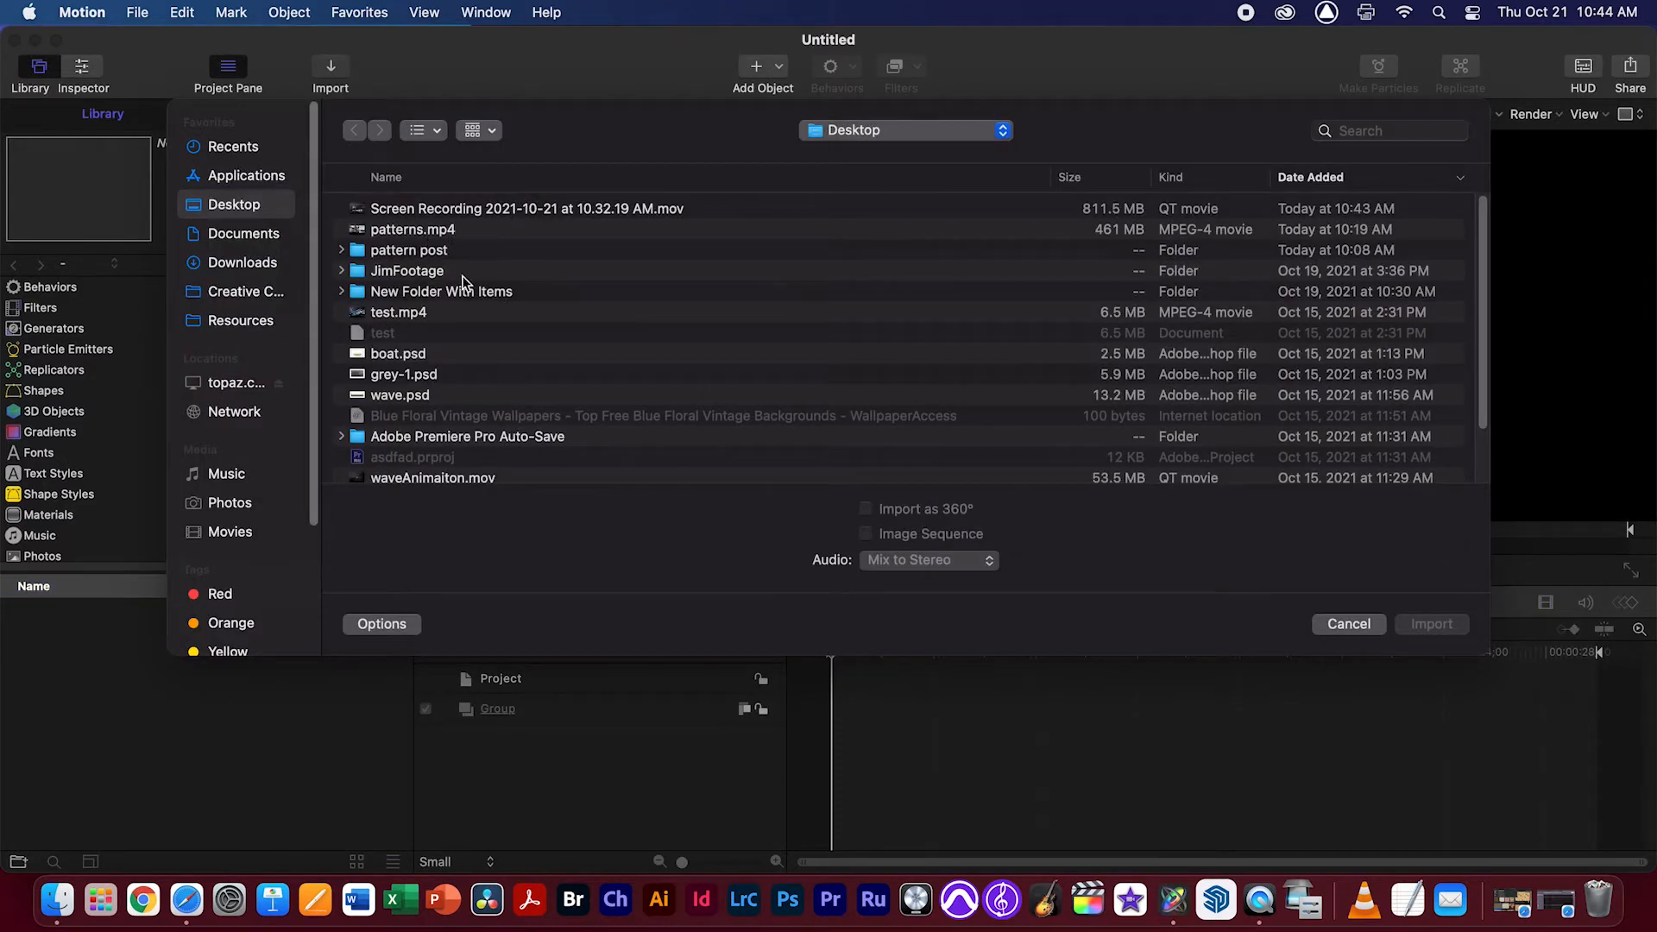
pyautogui.click(414, 361)
pyautogui.press('space')
pyautogui.press('space')
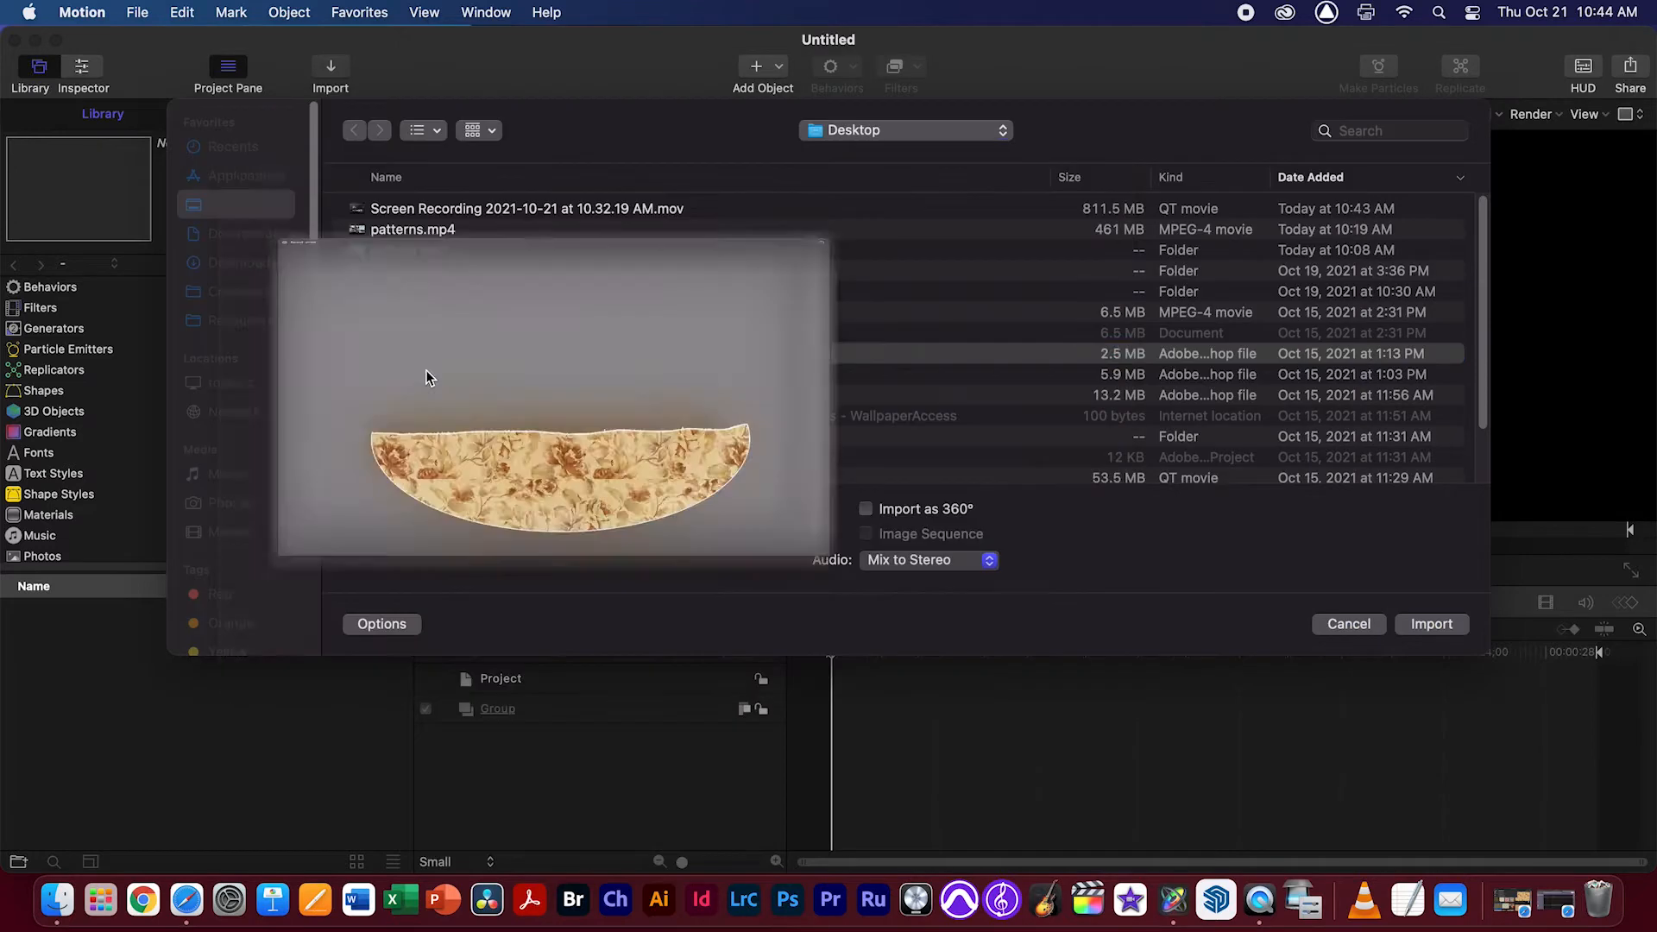
pyautogui.click(420, 392)
pyautogui.press('space')
pyautogui.press('space')
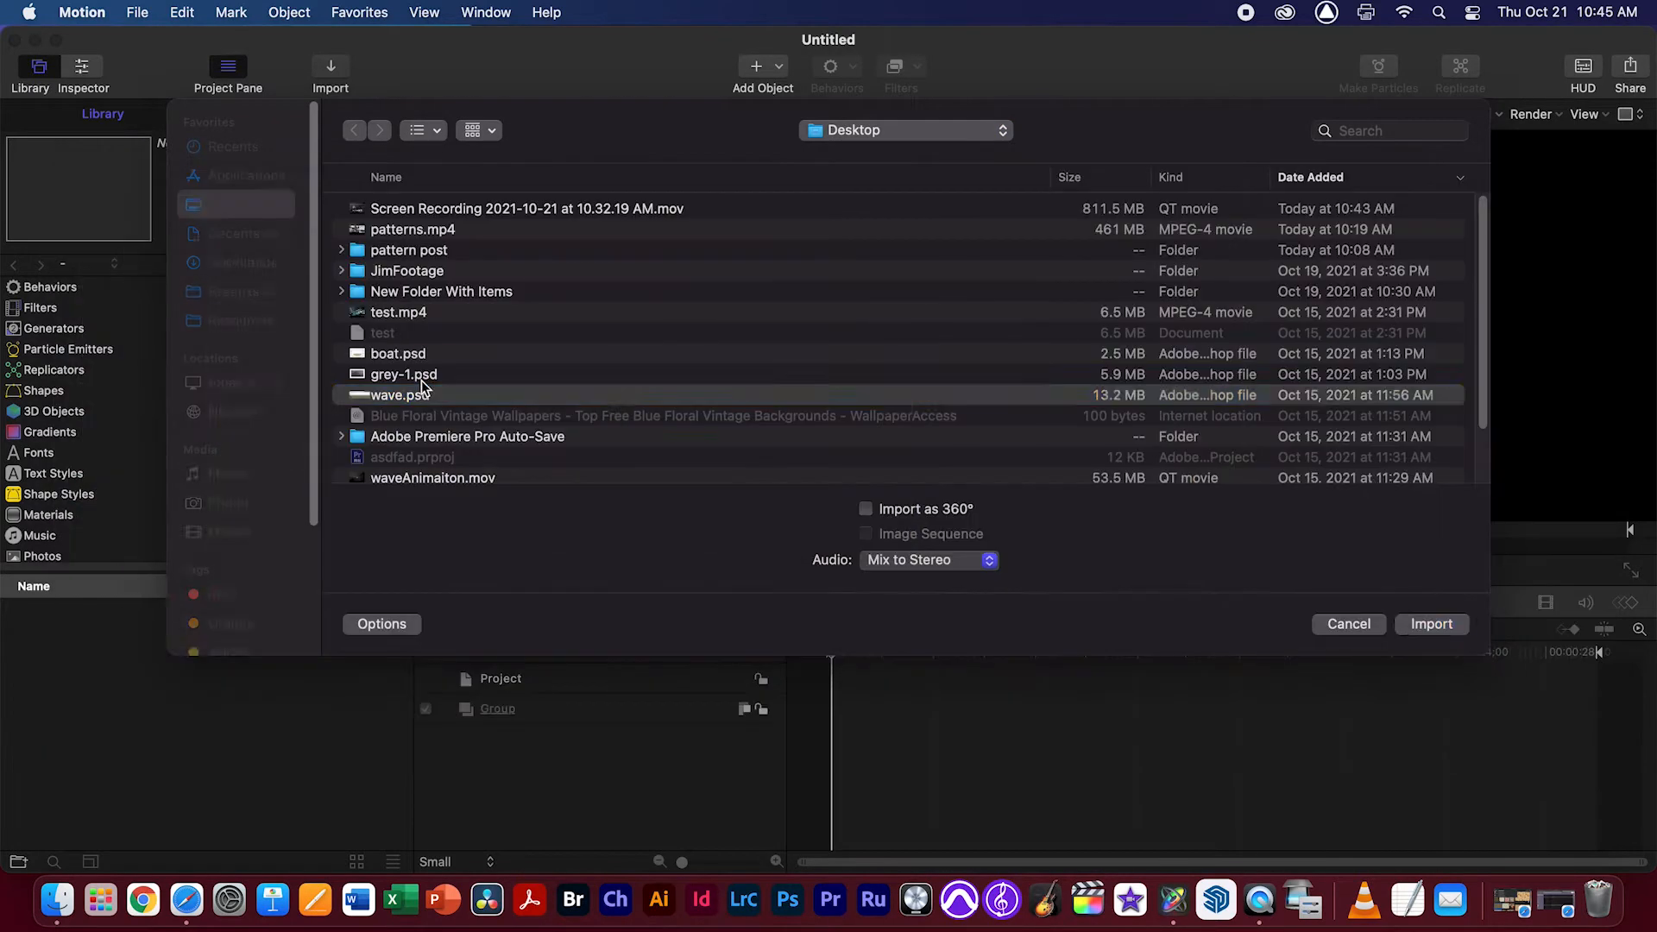
pyautogui.keyDown('super'); pyautogui.click(424, 356); pyautogui.keyUp('super')
pyautogui.click(1447, 628)
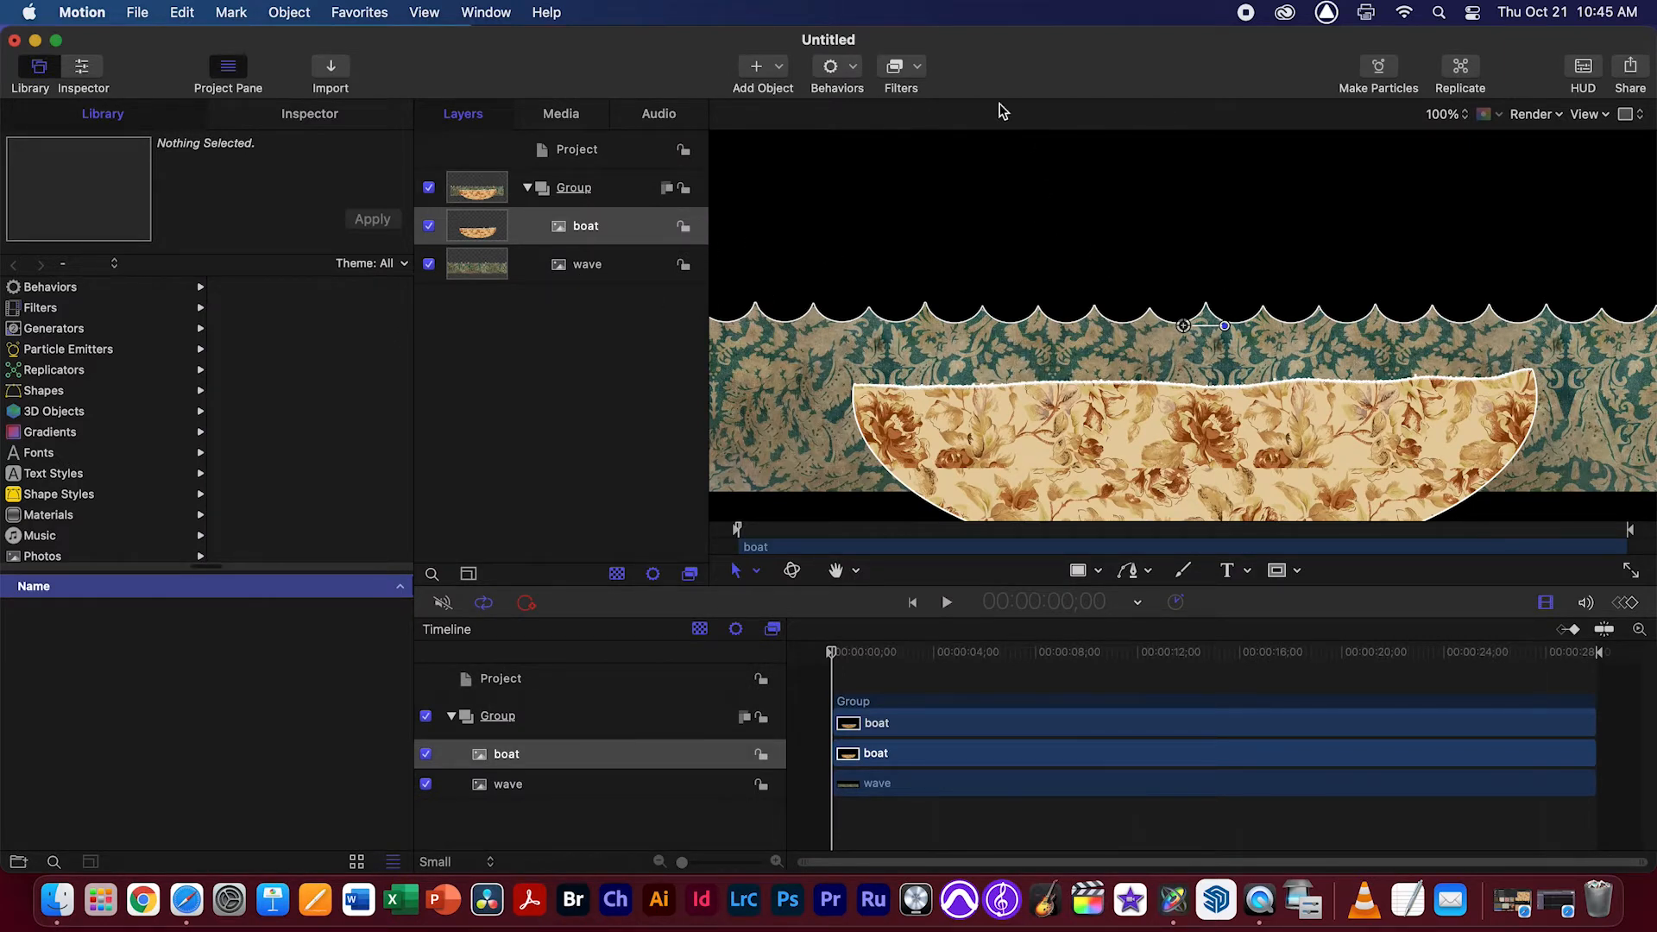
# Scale the wave layer to 100% and move it down to about X -91 px, Y -236 px, filling the frame's lower part
pyautogui.click(1455, 114)
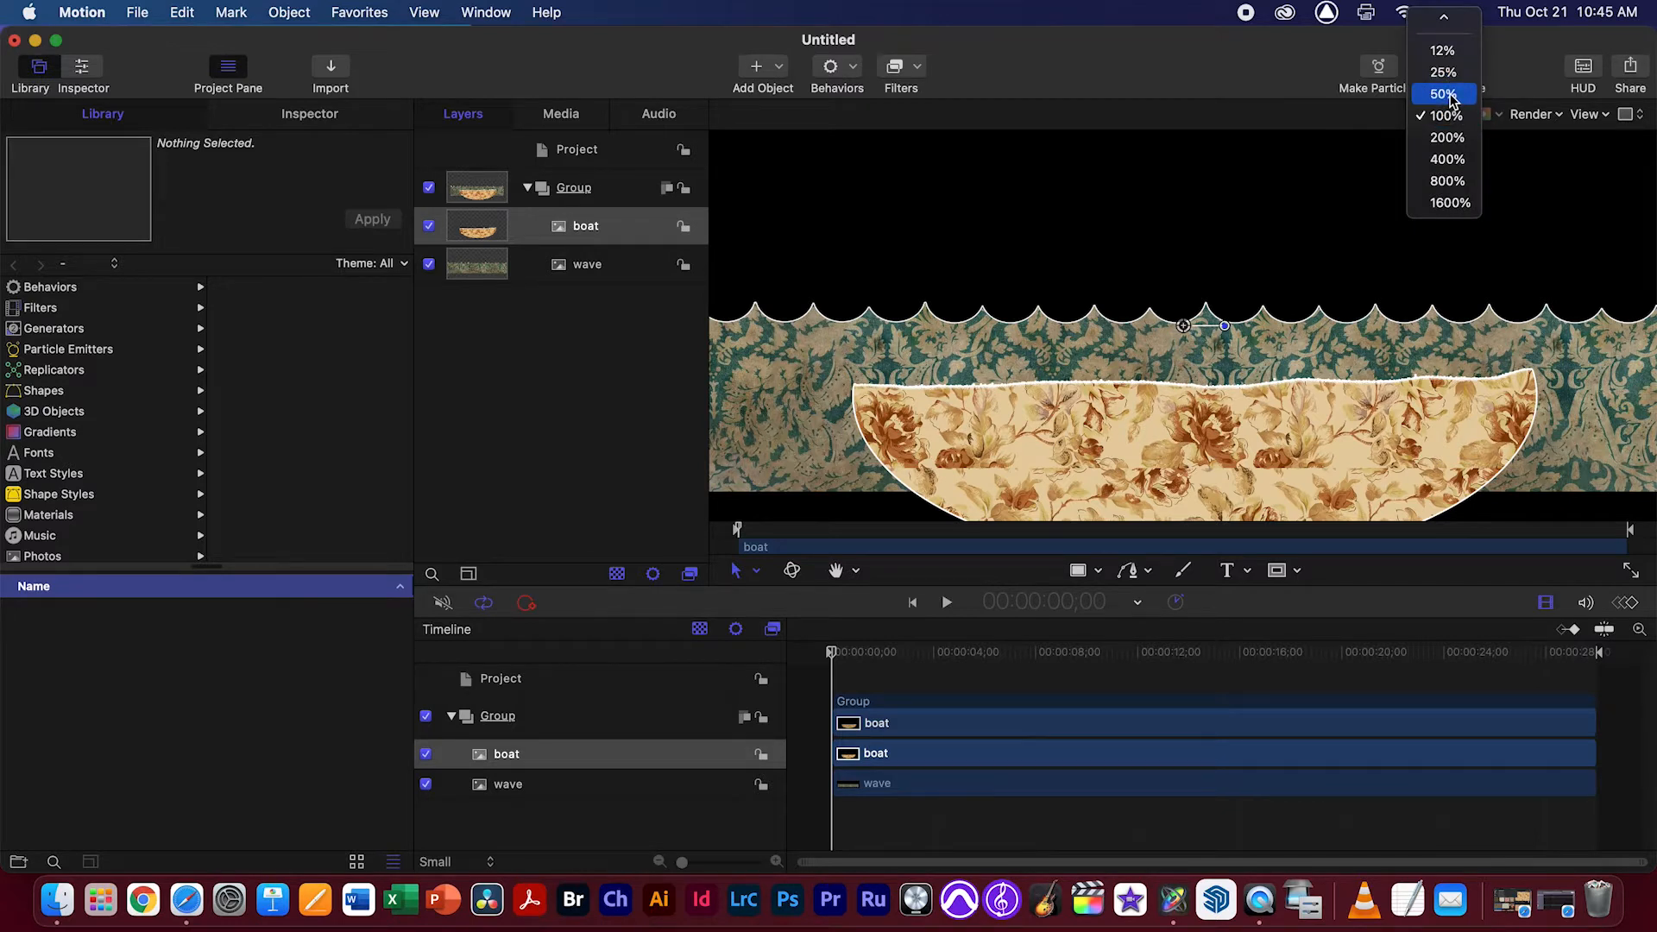
pyautogui.click(1451, 96)
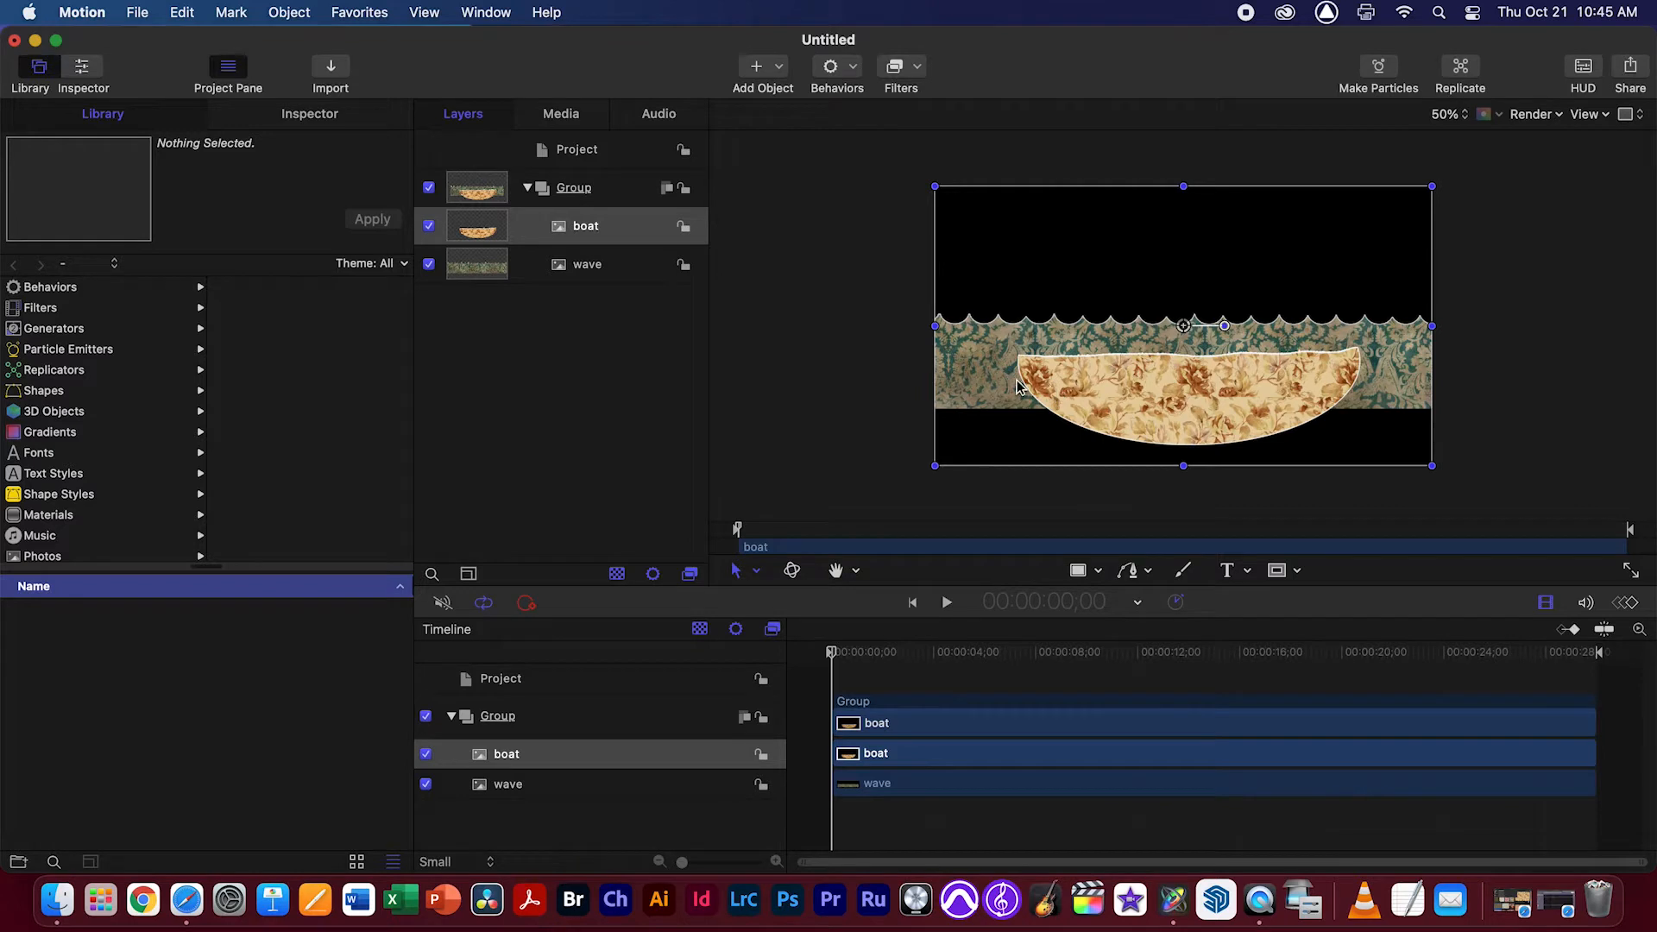
pyautogui.click(756, 330)
pyautogui.click(596, 269)
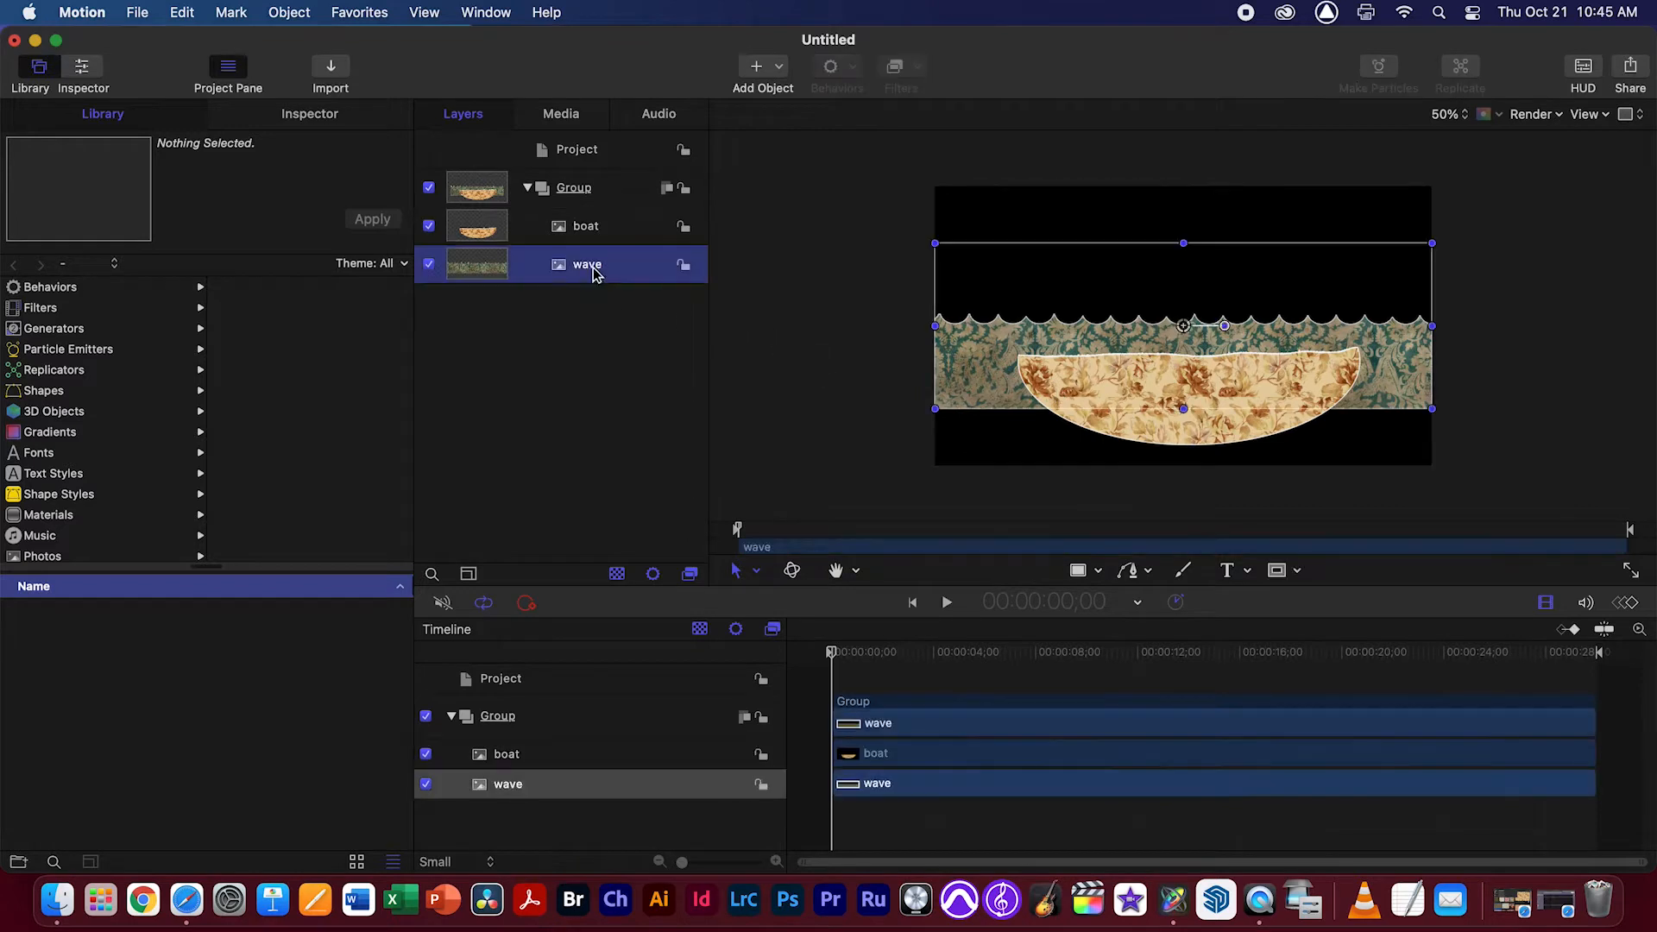
pyautogui.click(326, 116)
pyautogui.click(60, 273)
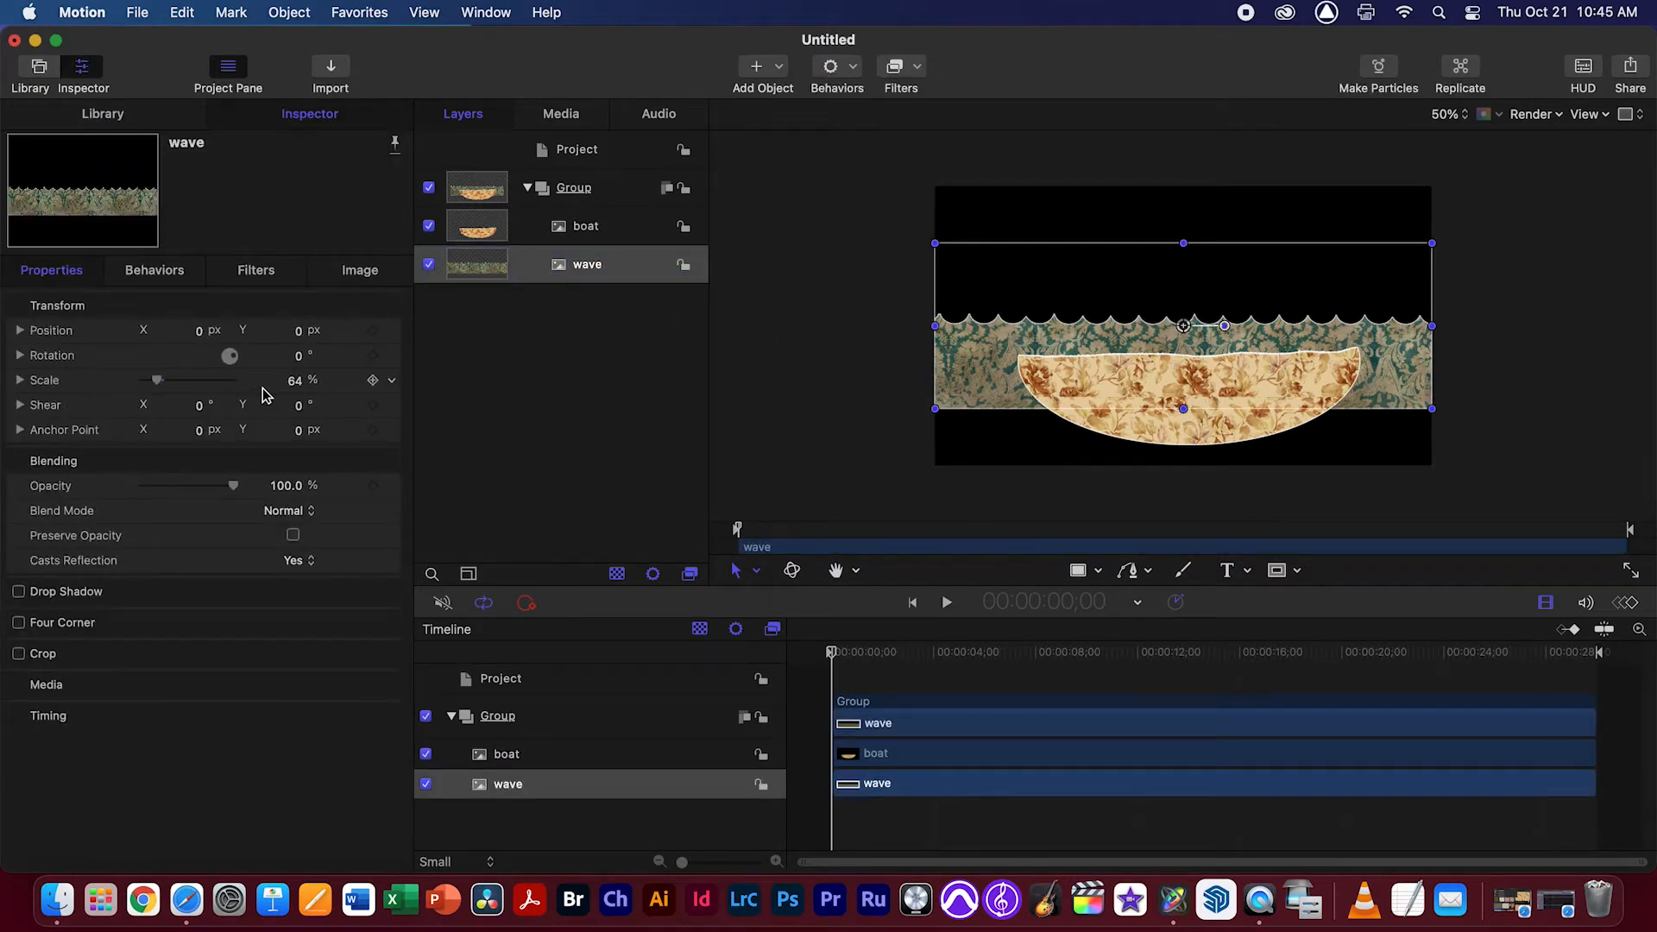
pyautogui.click(292, 383)
pyautogui.write('100')
pyautogui.press('Return')
pyautogui.moveTo(1032, 391); pyautogui.dragTo(924, 432)
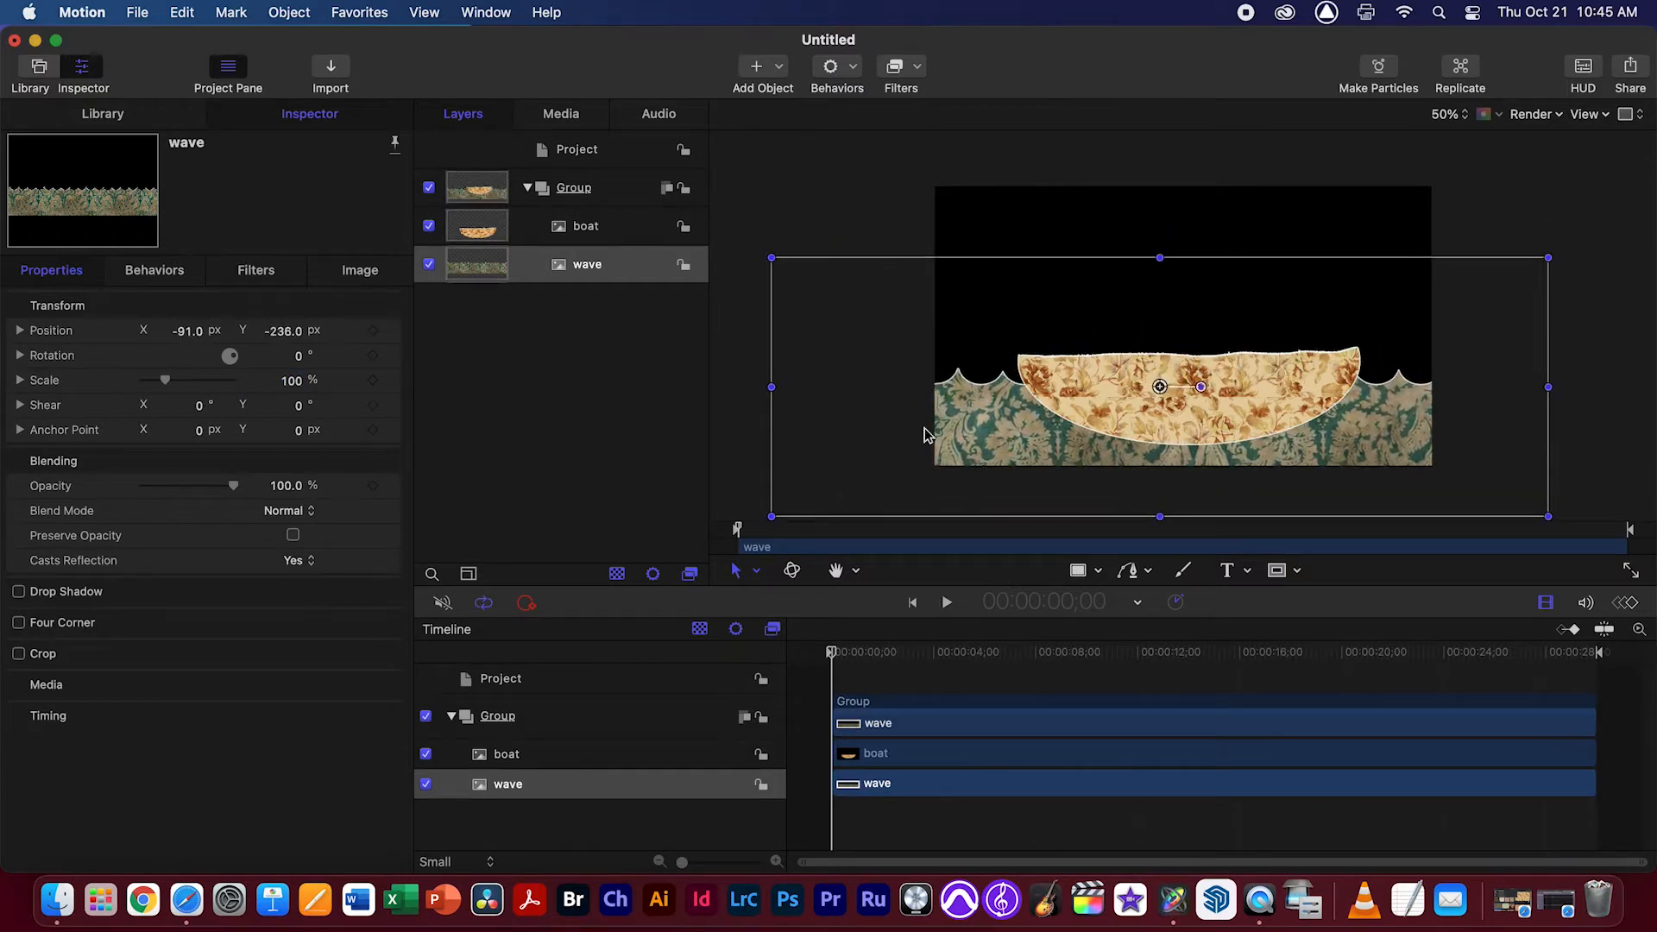
# Scale the boat layer down to 50%
pyautogui.click(618, 226)
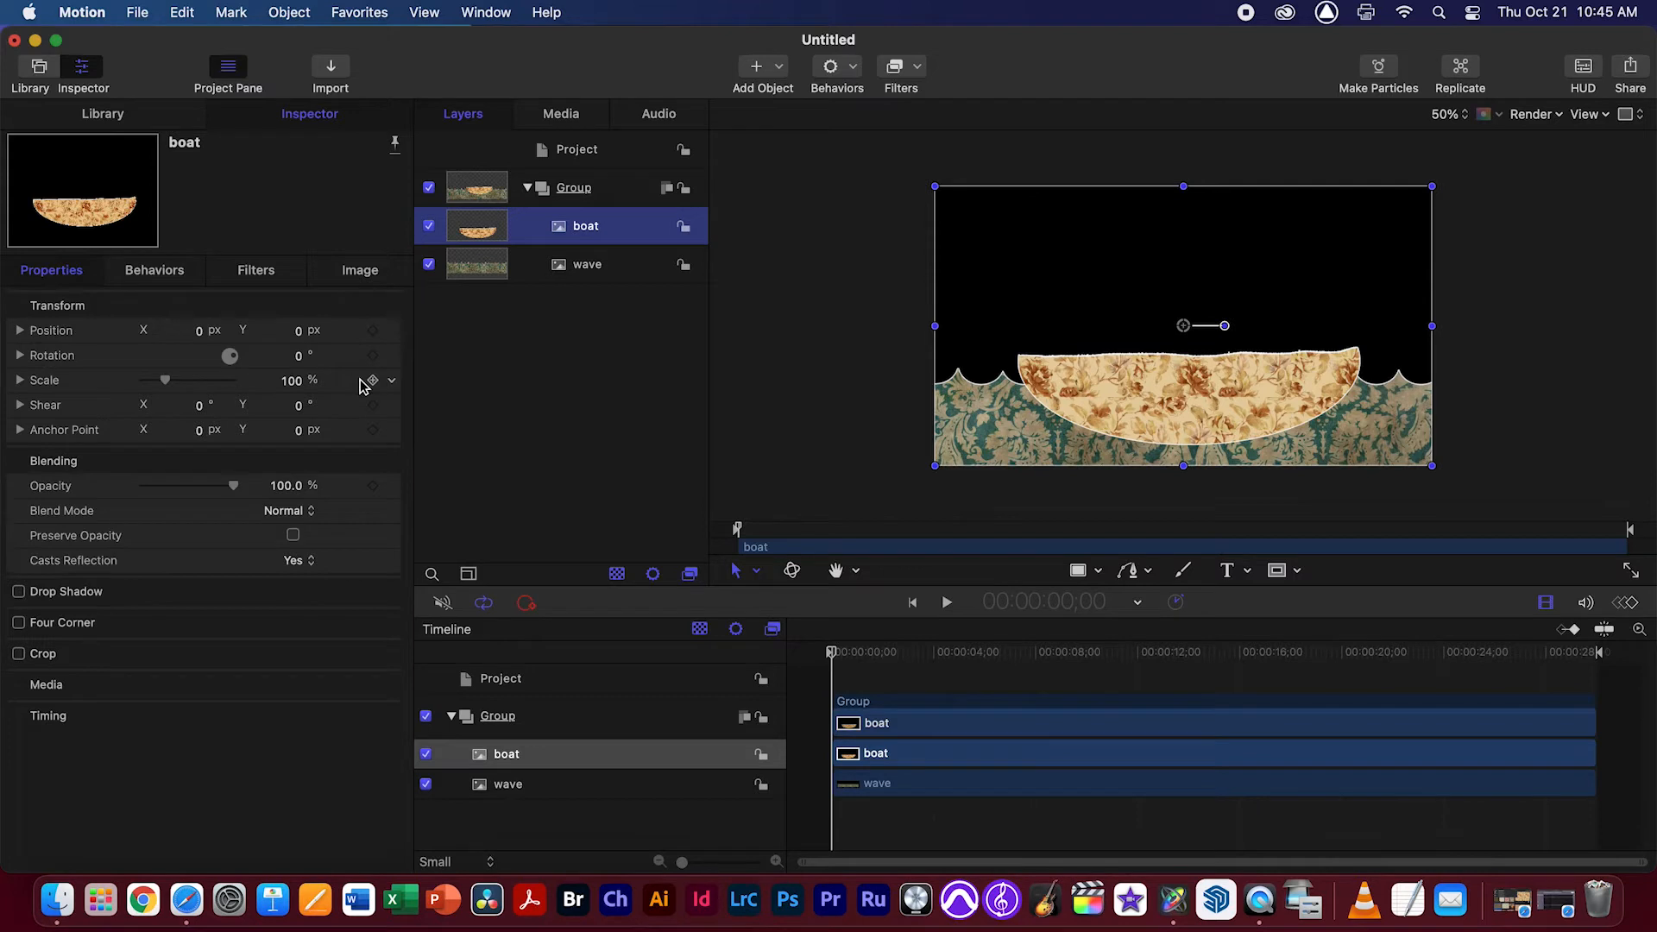
pyautogui.moveTo(294, 381); pyautogui.dragTo(259, 380)
pyautogui.moveTo(1099, 422); pyautogui.dragTo(1098, 433)
pyautogui.click(296, 382)
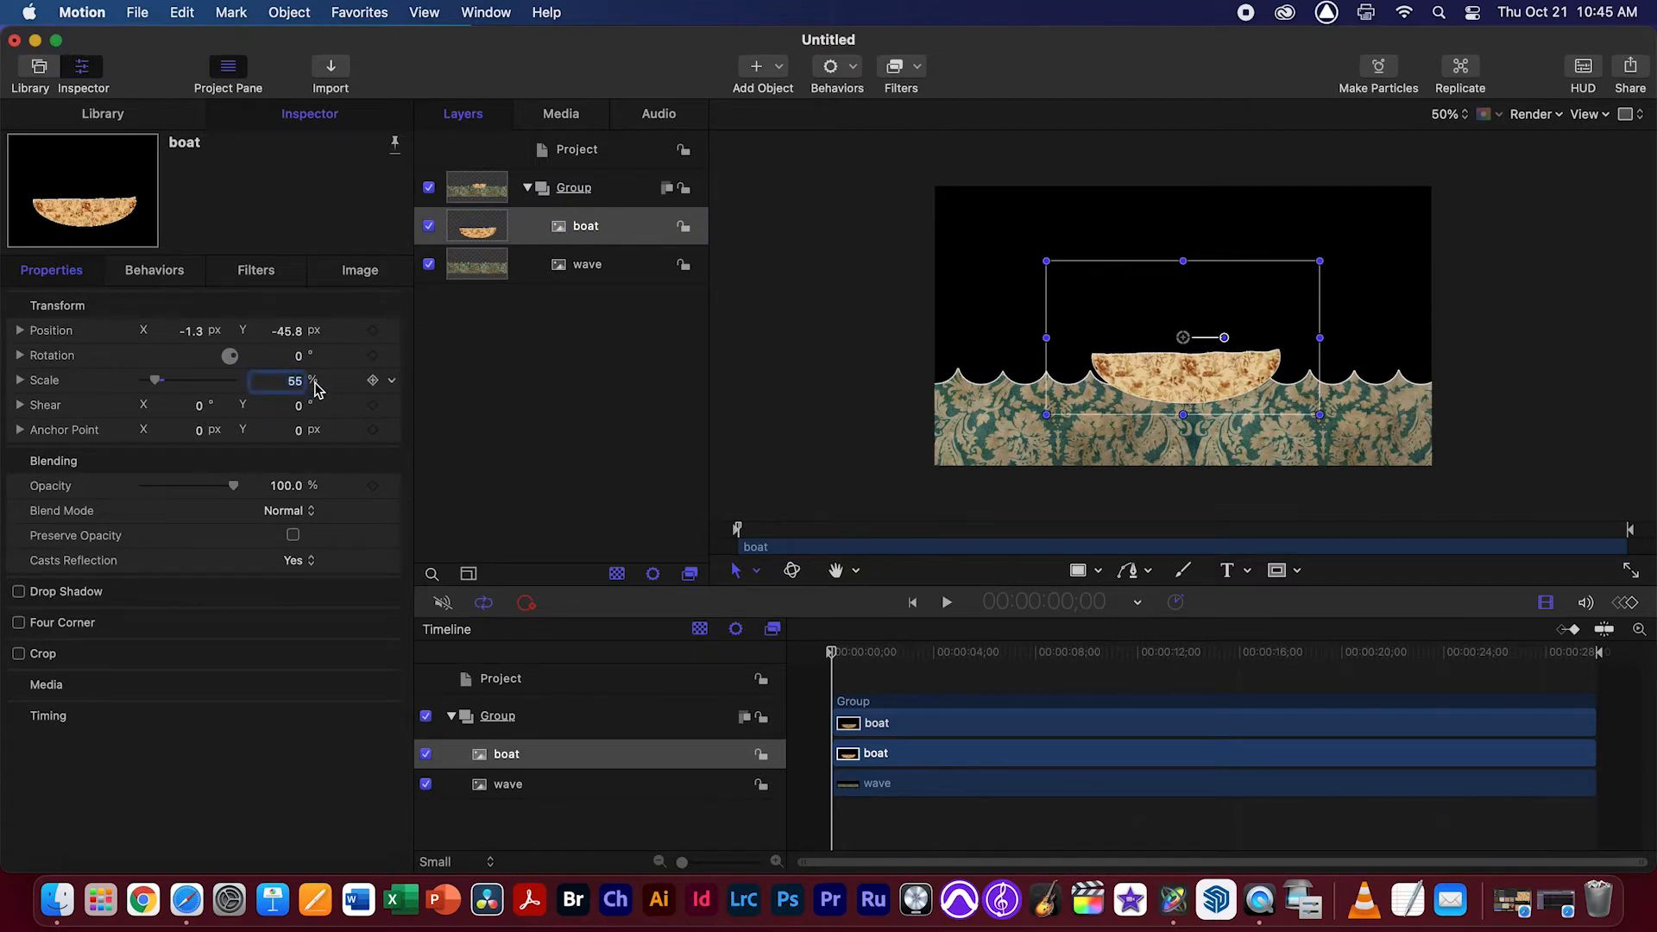
pyautogui.press('Return')
# Place the boat behind the wave layer and position it at about X 25 px, Y -50 px
pyautogui.moveTo(1208, 384)
pyautogui.mouseDown()
pyautogui.moveTo(1190, 375)
pyautogui.moveTo(1200, 391)
pyautogui.mouseUp()
pyautogui.moveTo(586, 229); pyautogui.dragTo(604, 281)
pyautogui.moveTo(1189, 374)
pyautogui.mouseDown()
pyautogui.moveTo(1265, 369)
pyautogui.moveTo(1204, 369)
pyautogui.mouseUp()
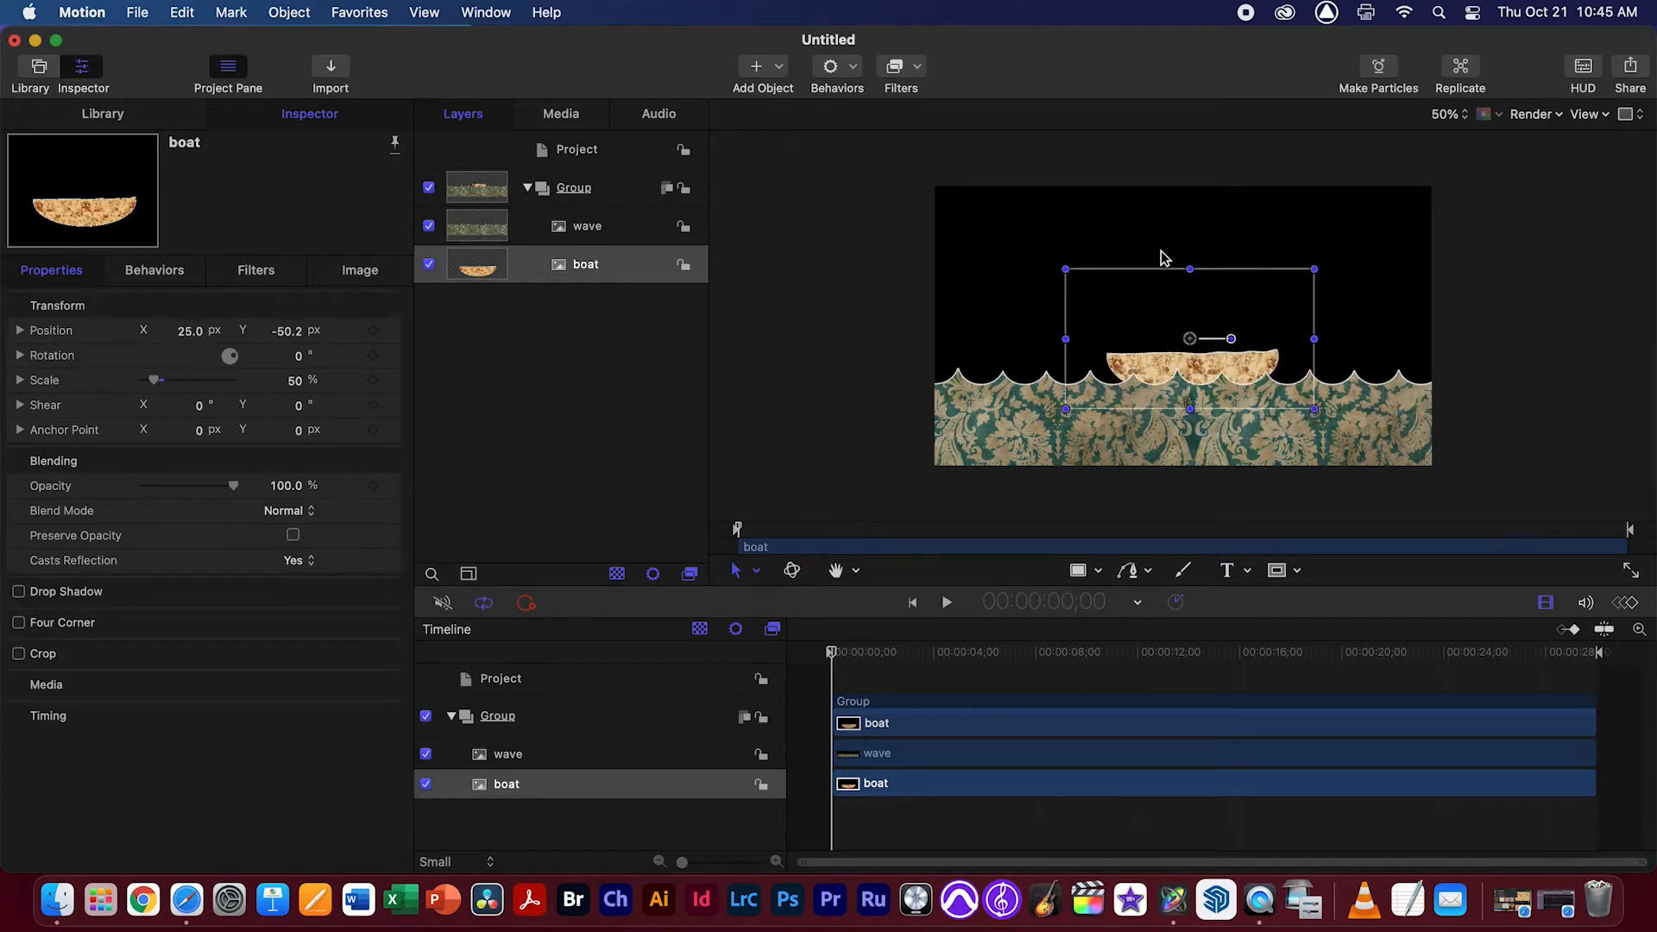
# Add a Color Solid generator to the group containing the wave and boat
pyautogui.click(784, 75)
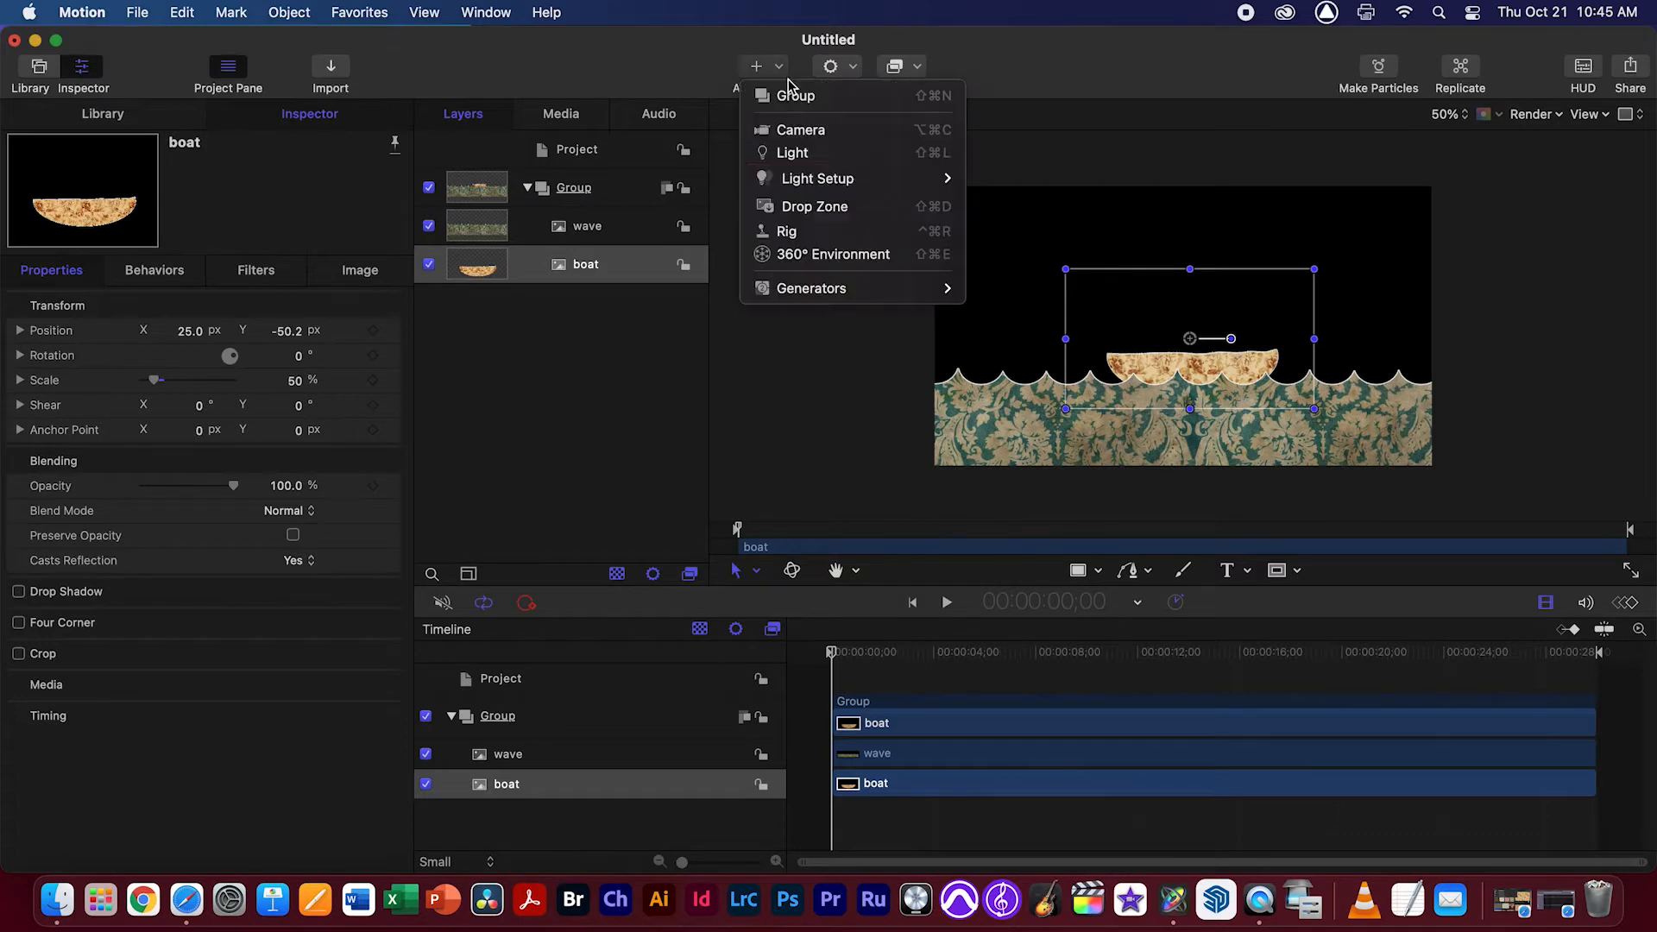
pyautogui.moveTo(832, 288)
pyautogui.moveTo(1053, 285)
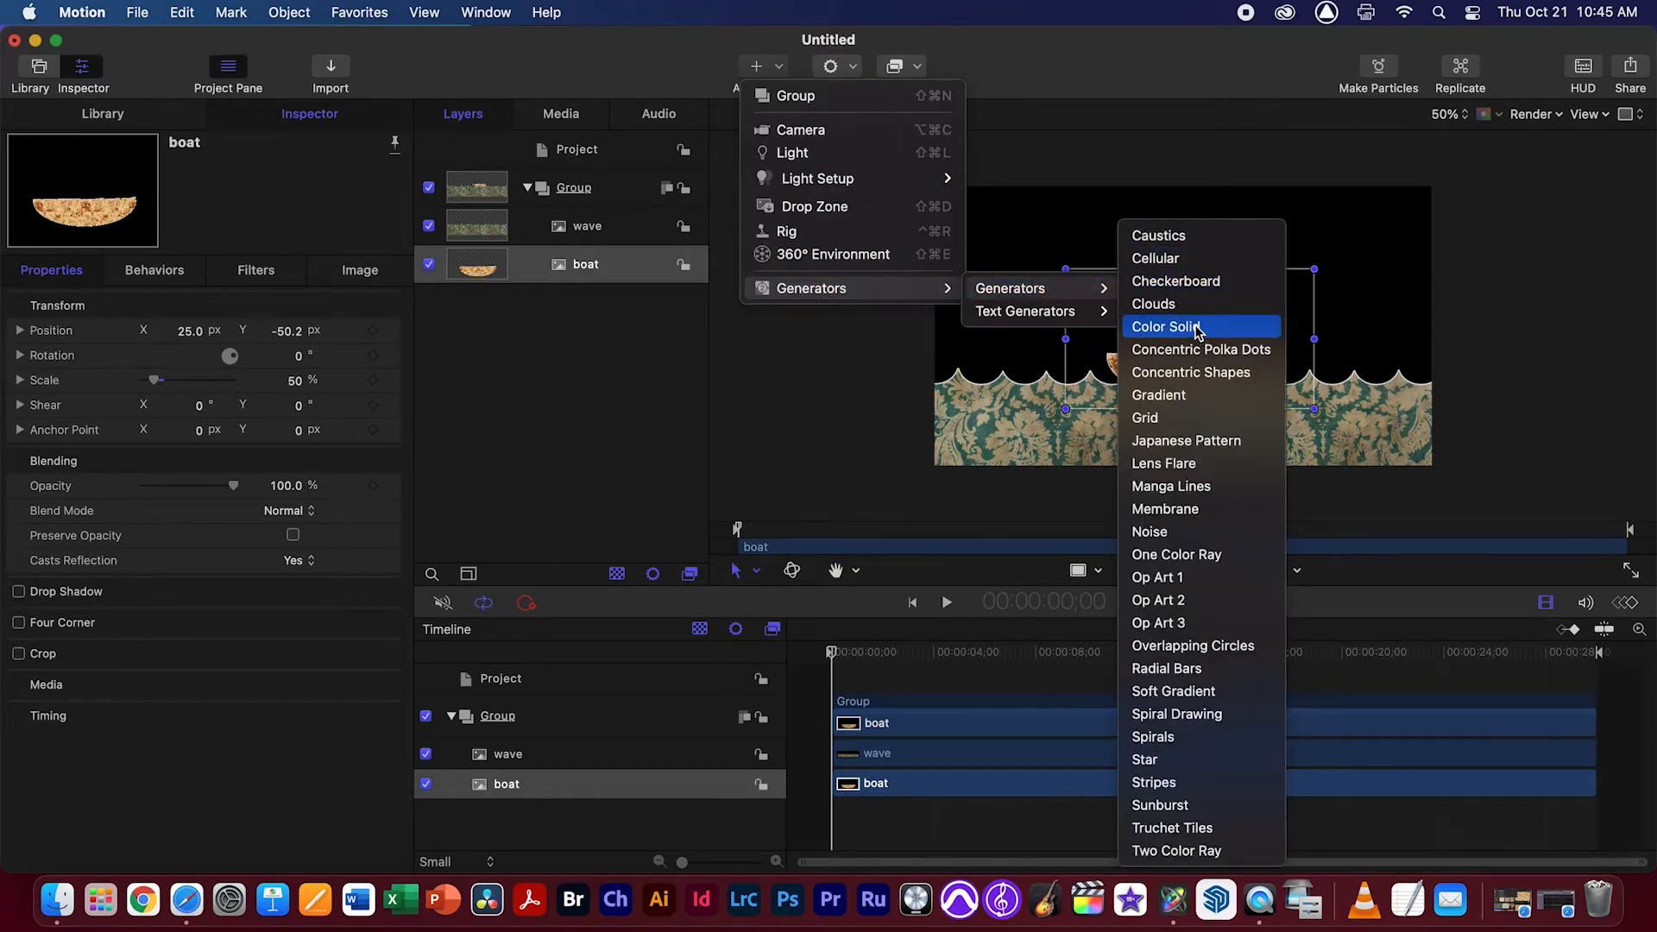
pyautogui.click(1216, 334)
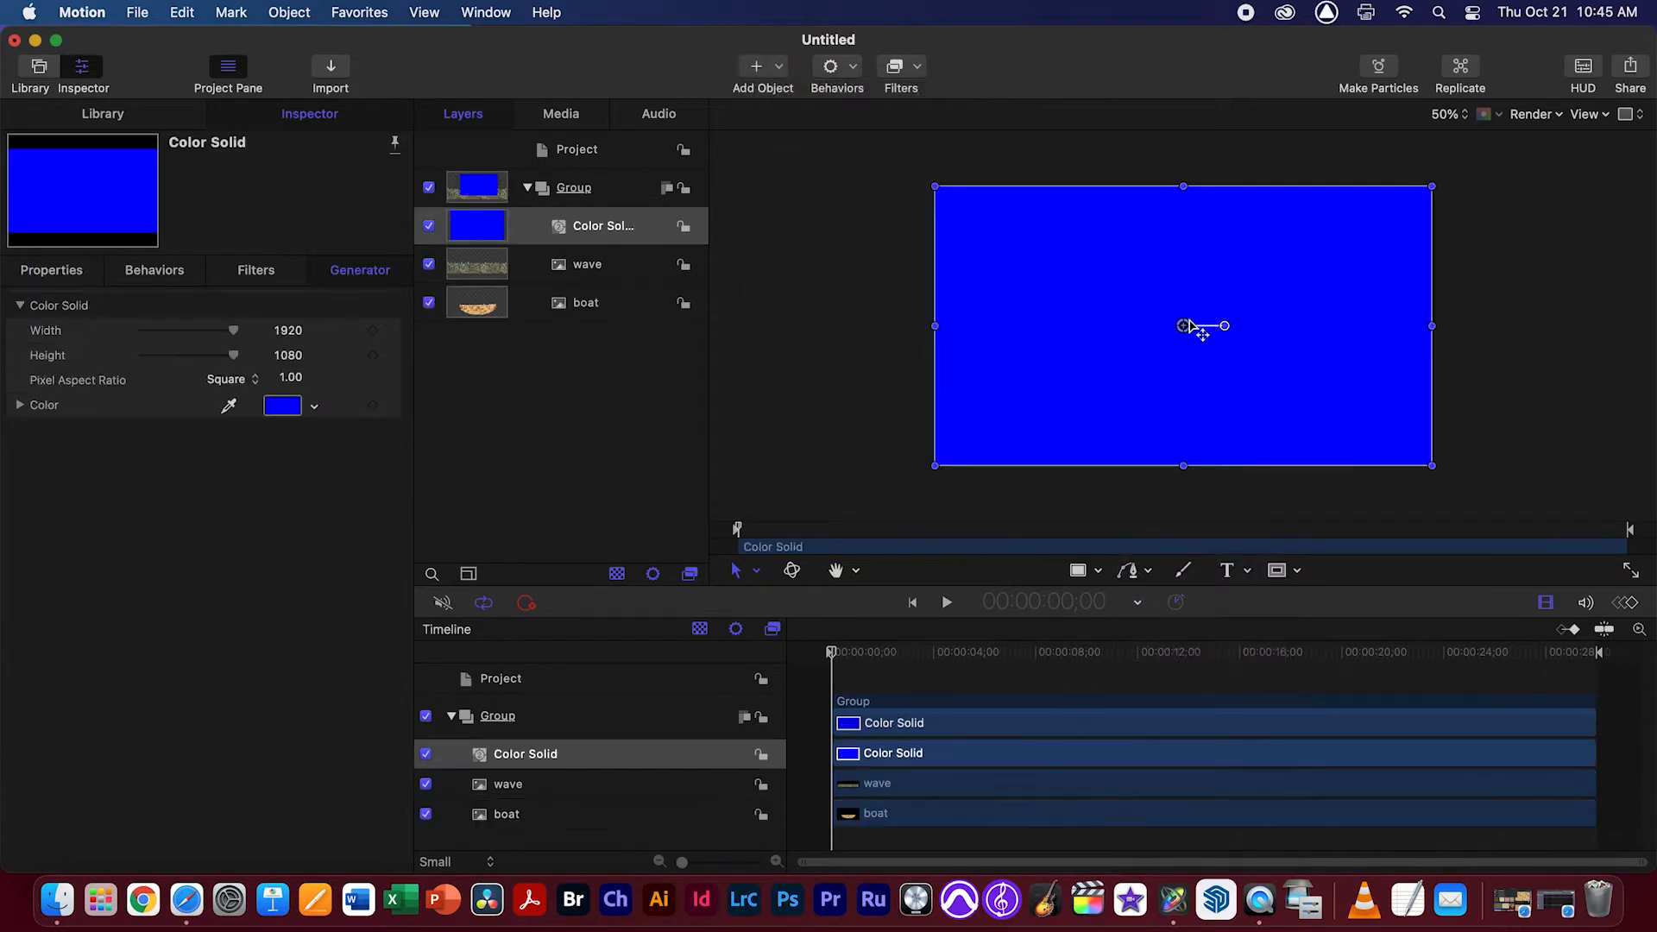
# Recolor the Color Solid to a muted green with hue 117°, saturation 22% and brightness 76%, and place it beneath the boat layer
pyautogui.click(276, 409)
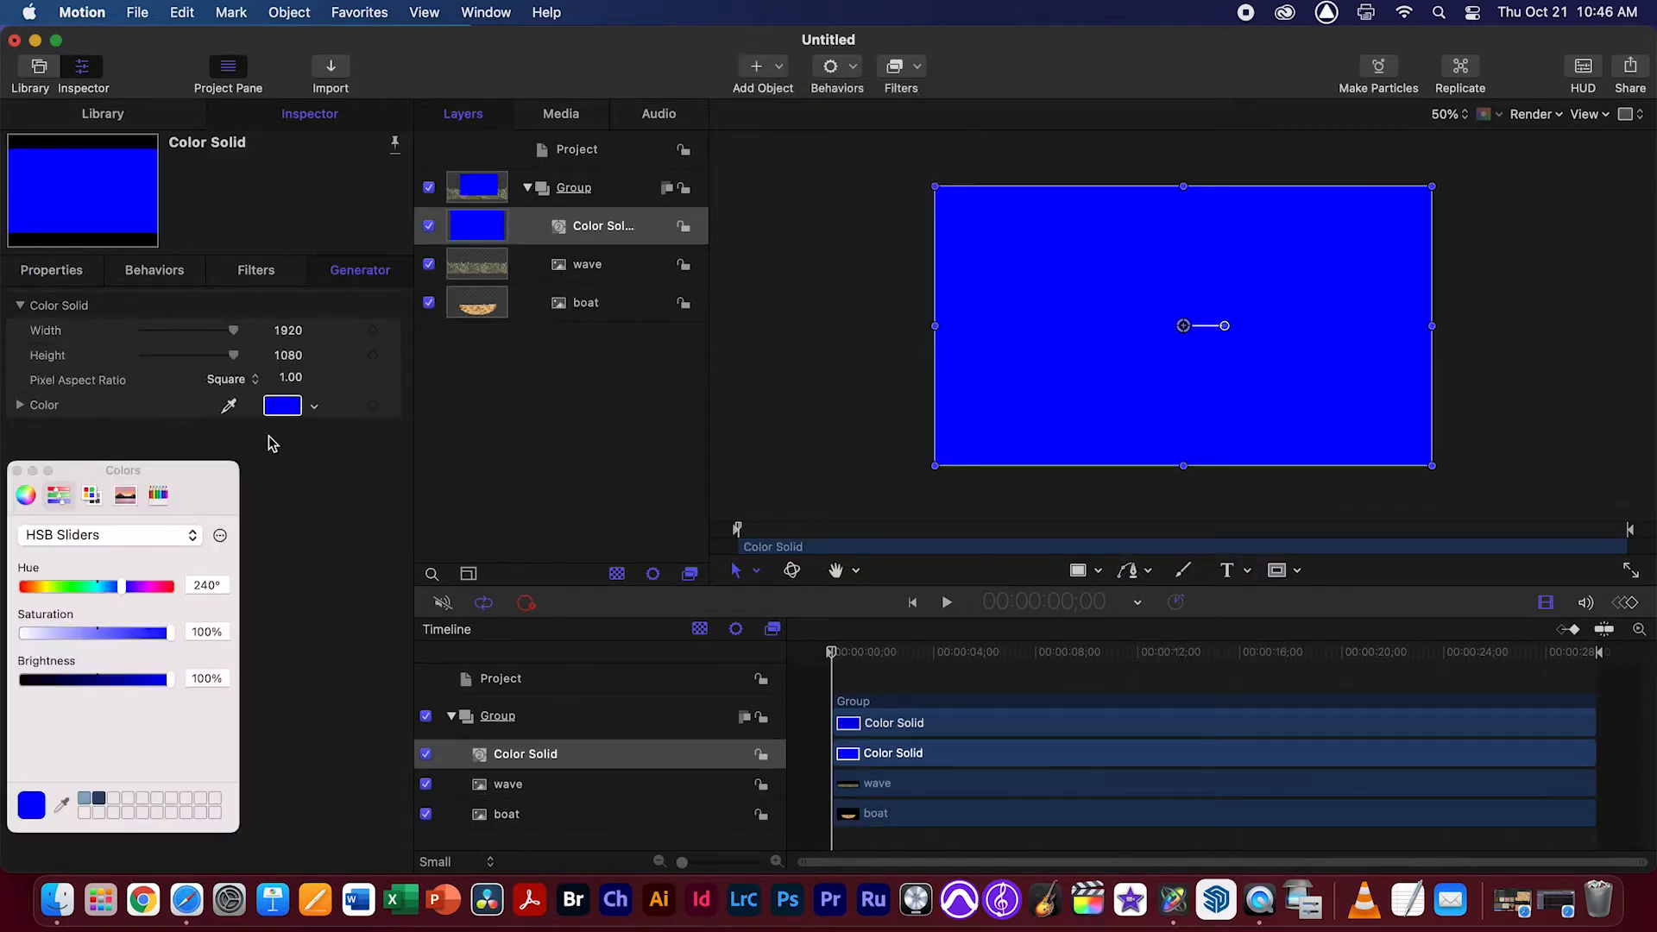
pyautogui.click(54, 633)
pyautogui.click(136, 680)
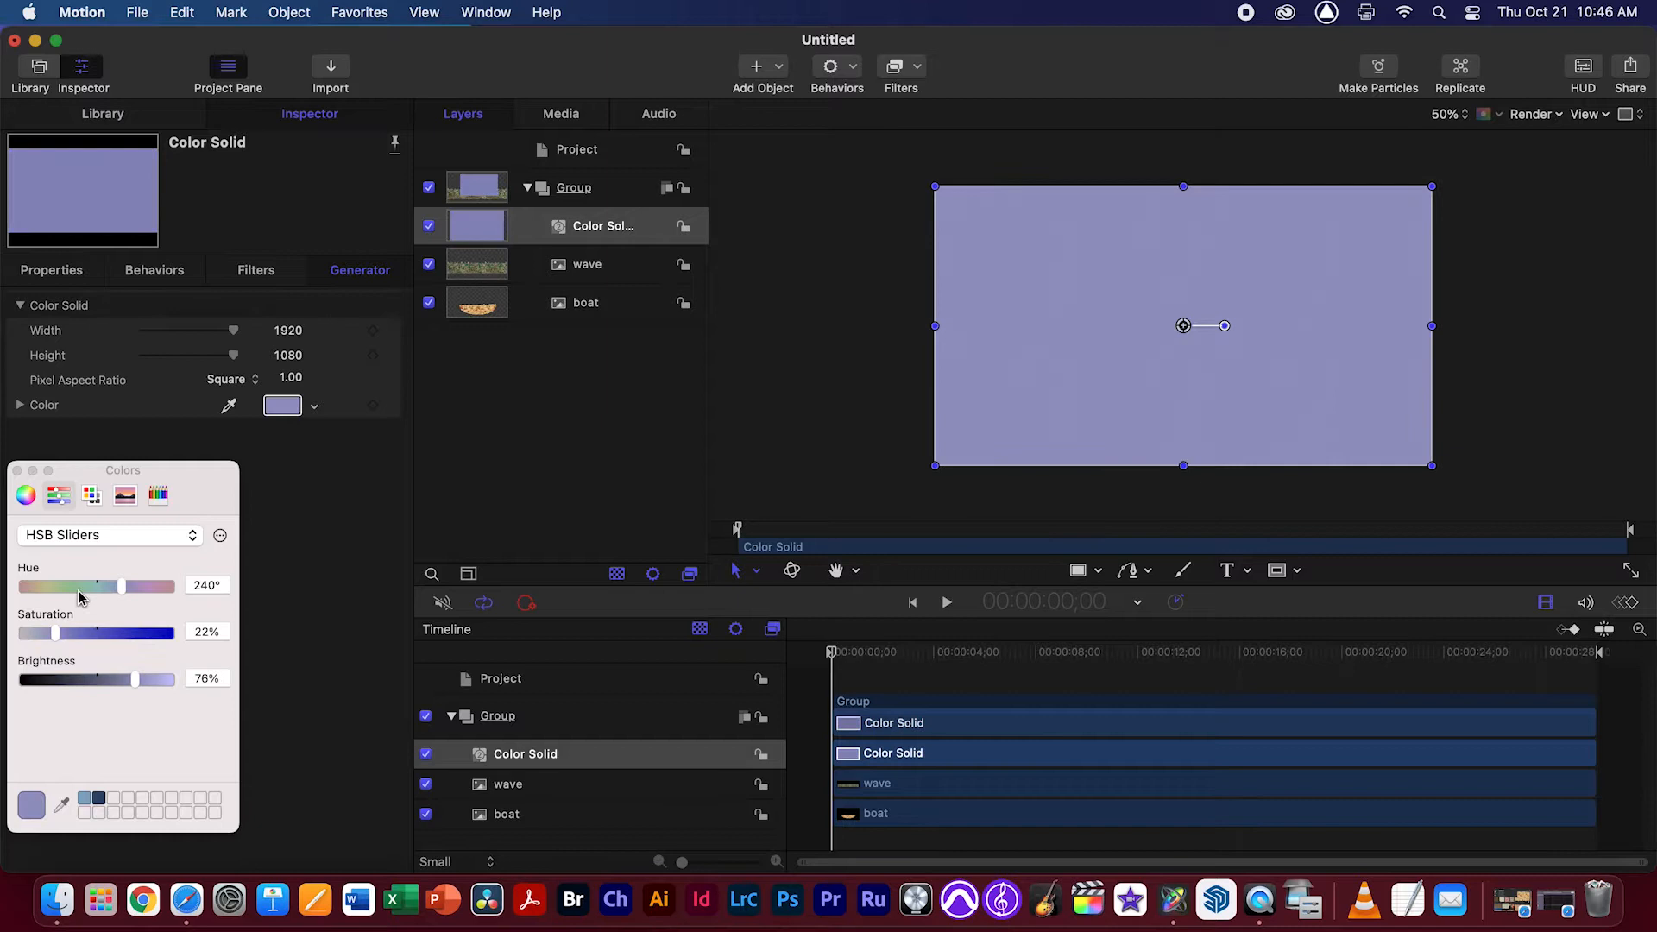
pyautogui.moveTo(79, 593); pyautogui.dragTo(71, 594)
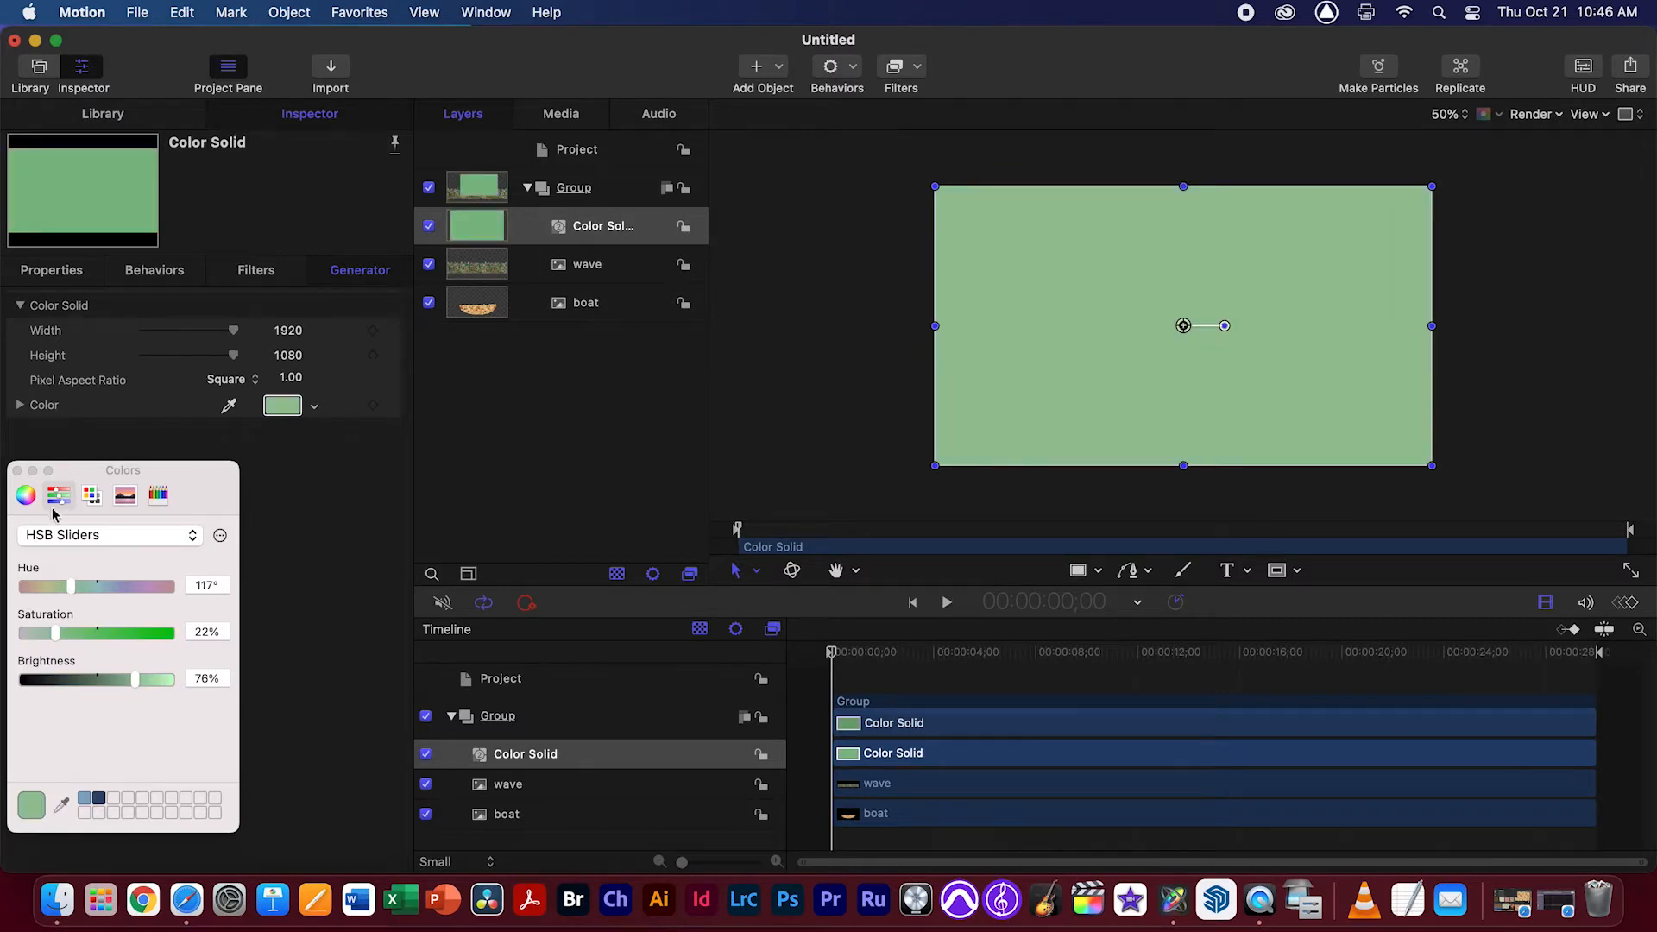
pyautogui.click(17, 471)
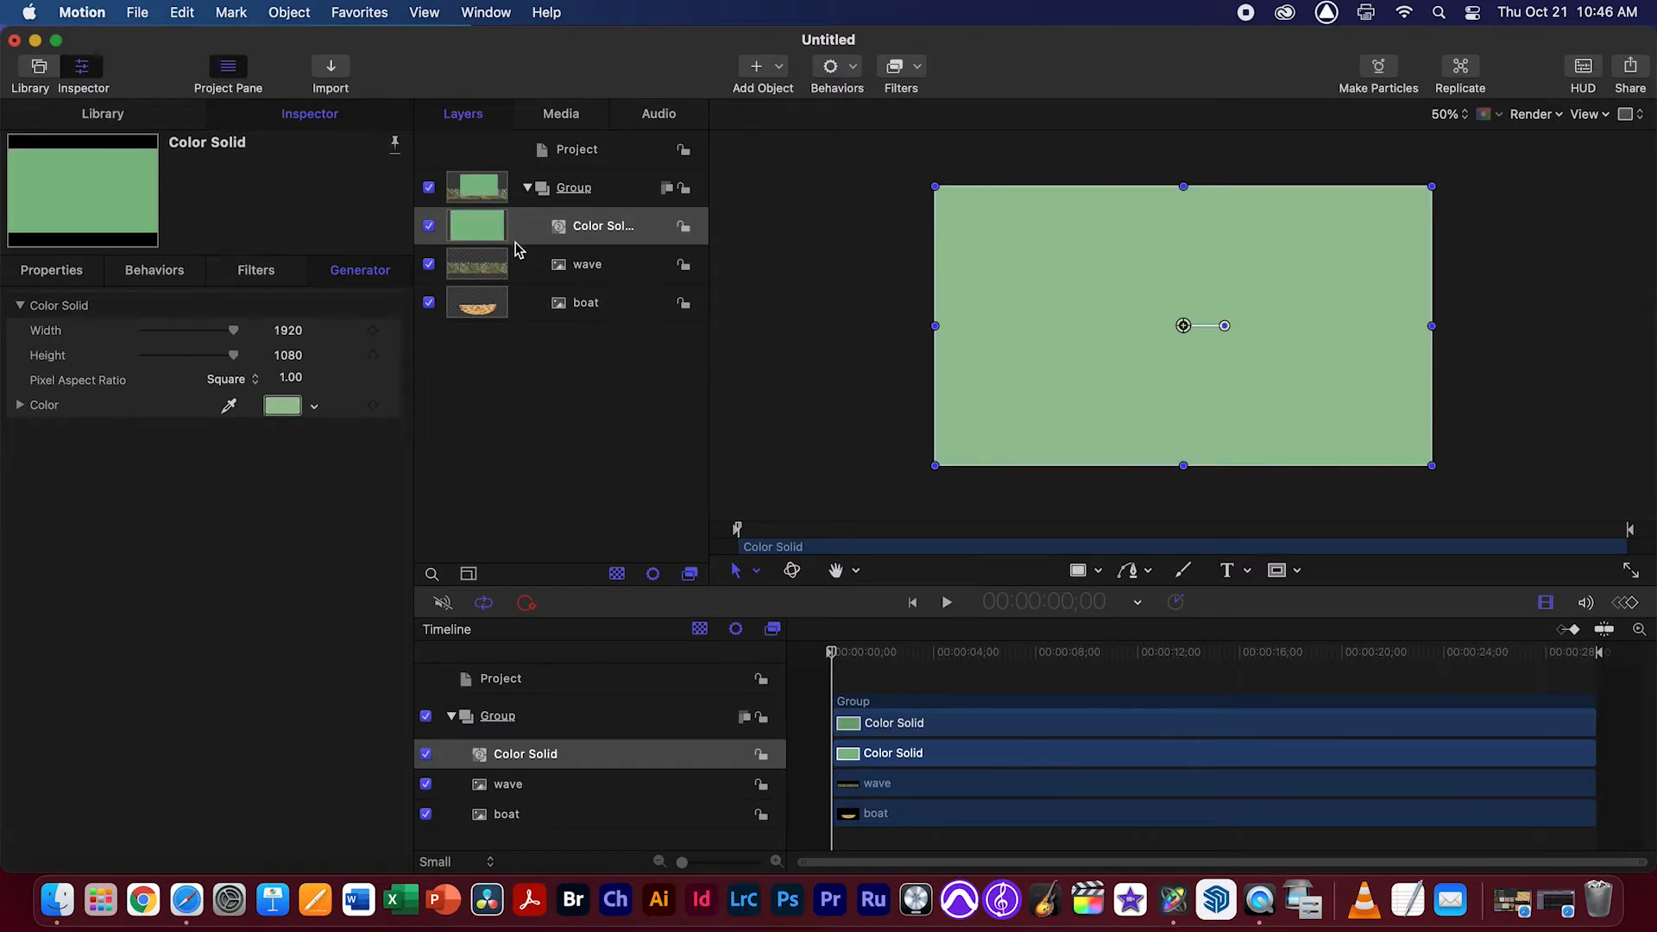
pyautogui.moveTo(610, 227); pyautogui.dragTo(600, 323)
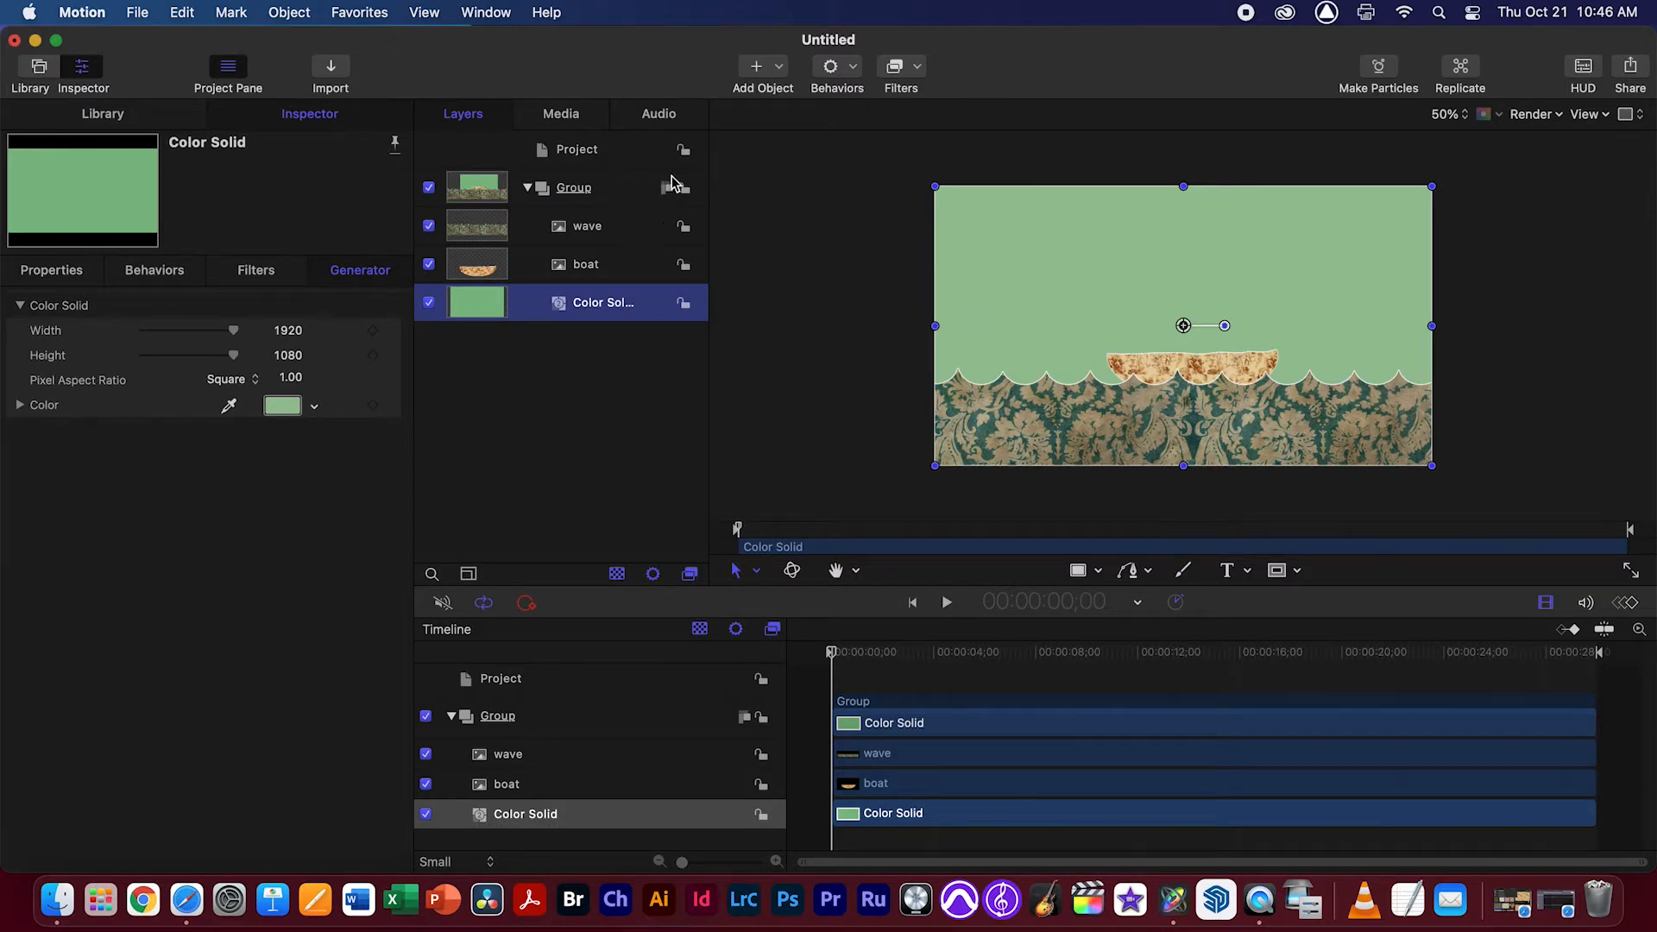
pyautogui.click(527, 187)
pyautogui.click(527, 187)
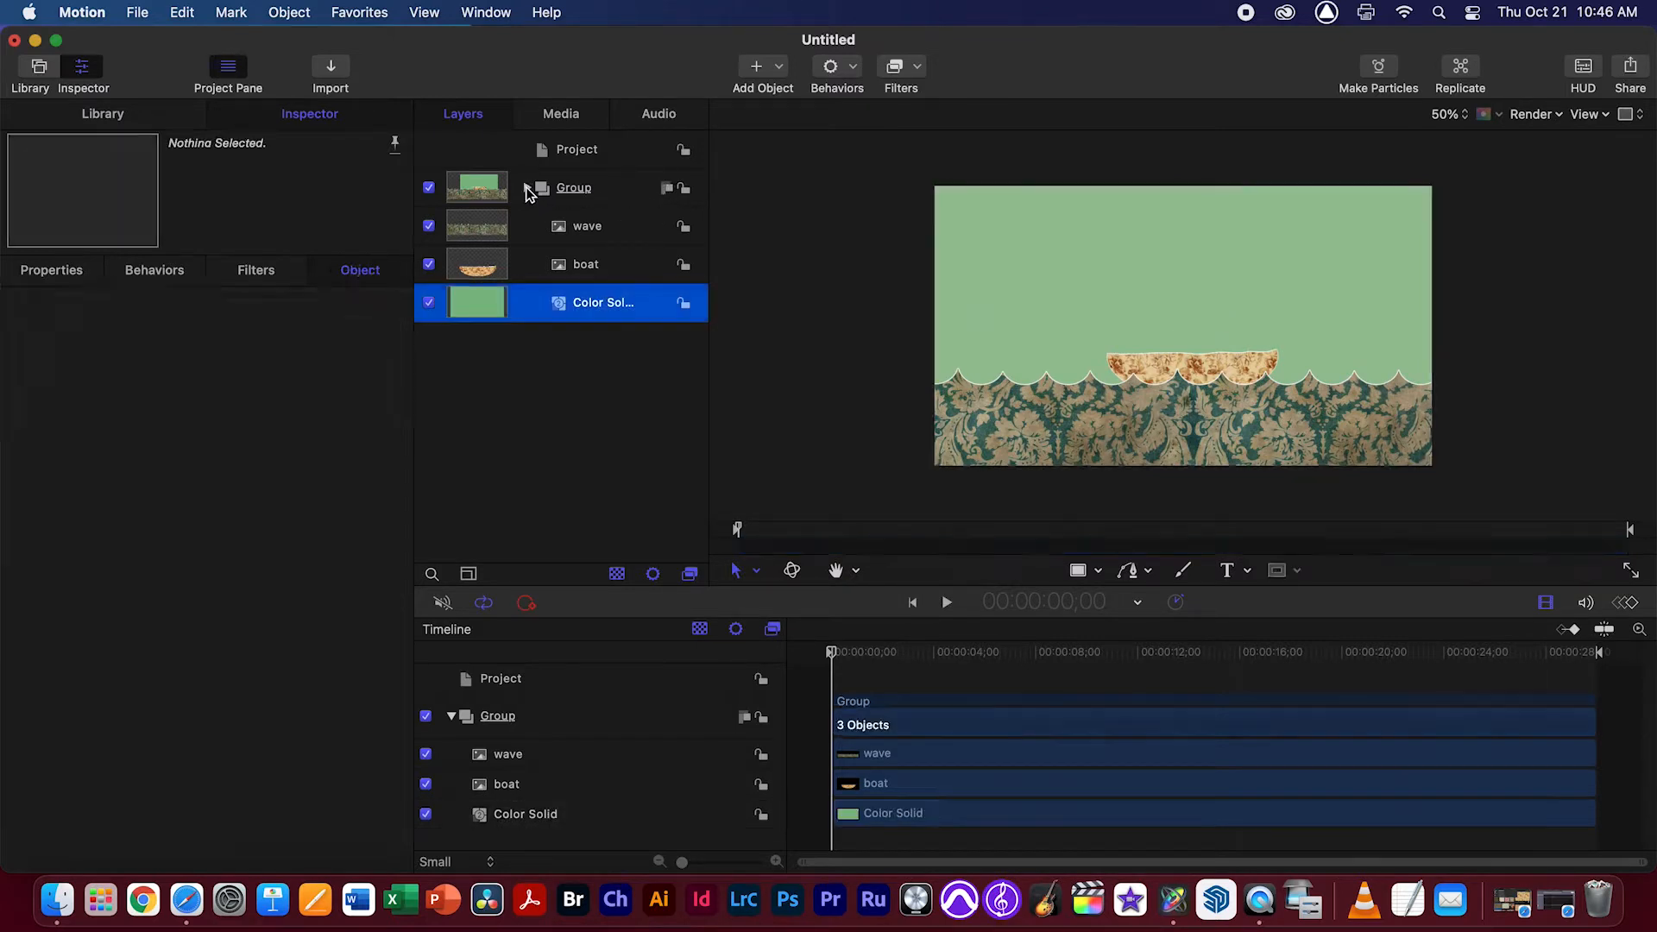
pyautogui.click(667, 188)
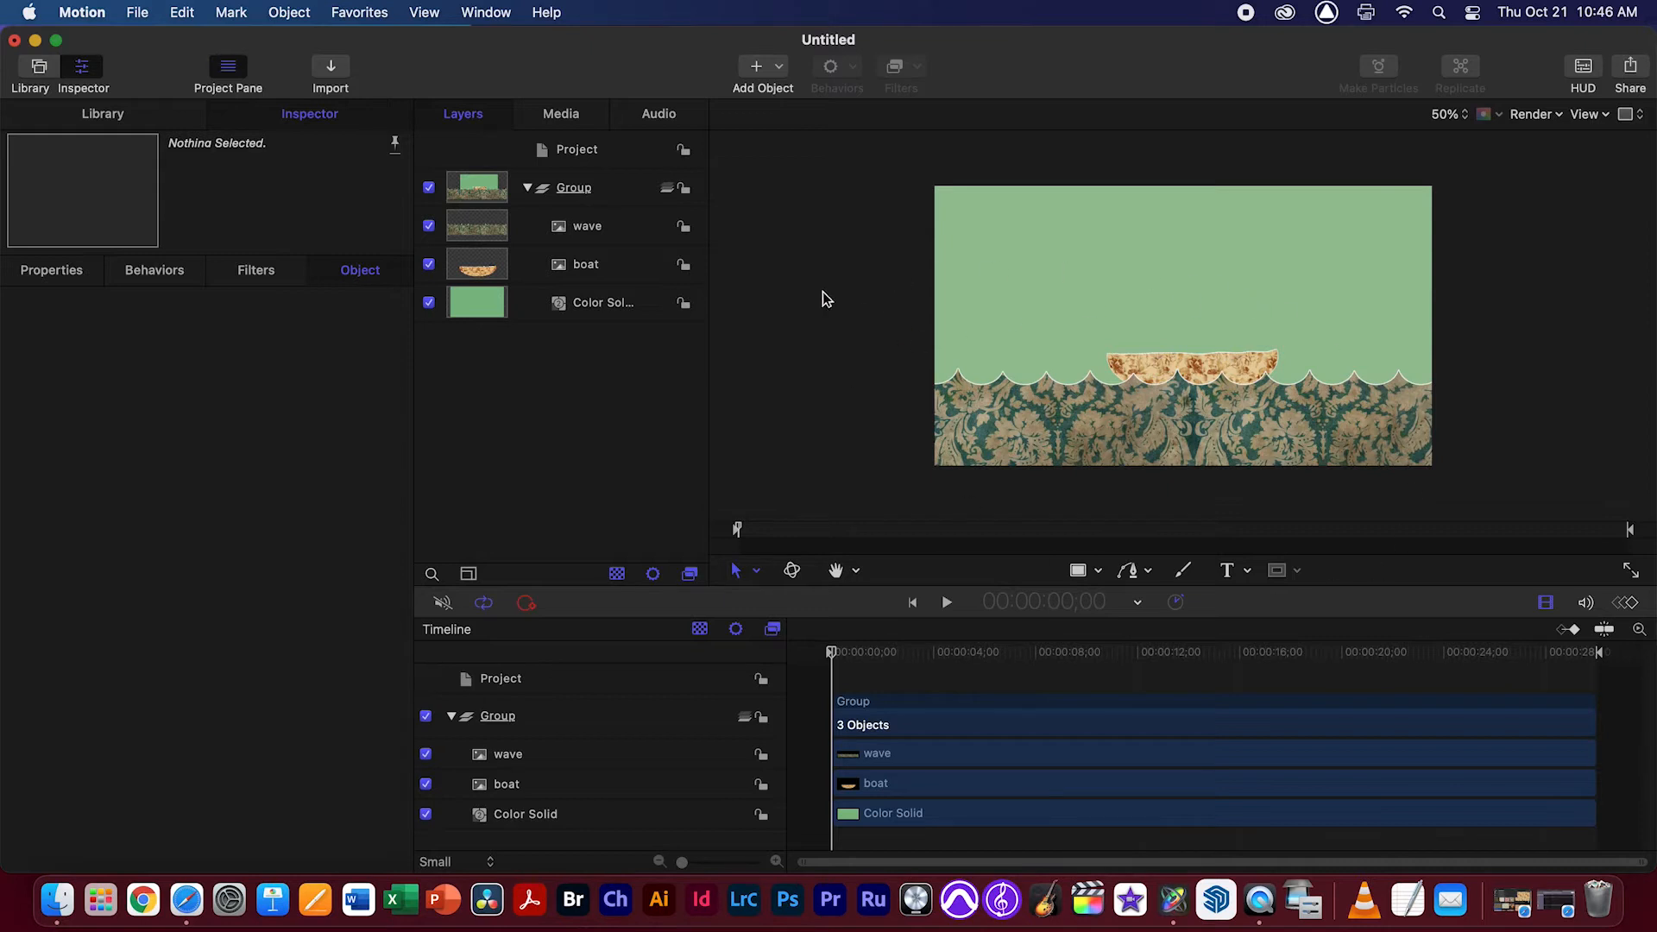
pyautogui.click(670, 189)
pyautogui.click(669, 189)
pyautogui.click(670, 189)
pyautogui.click(81, 276)
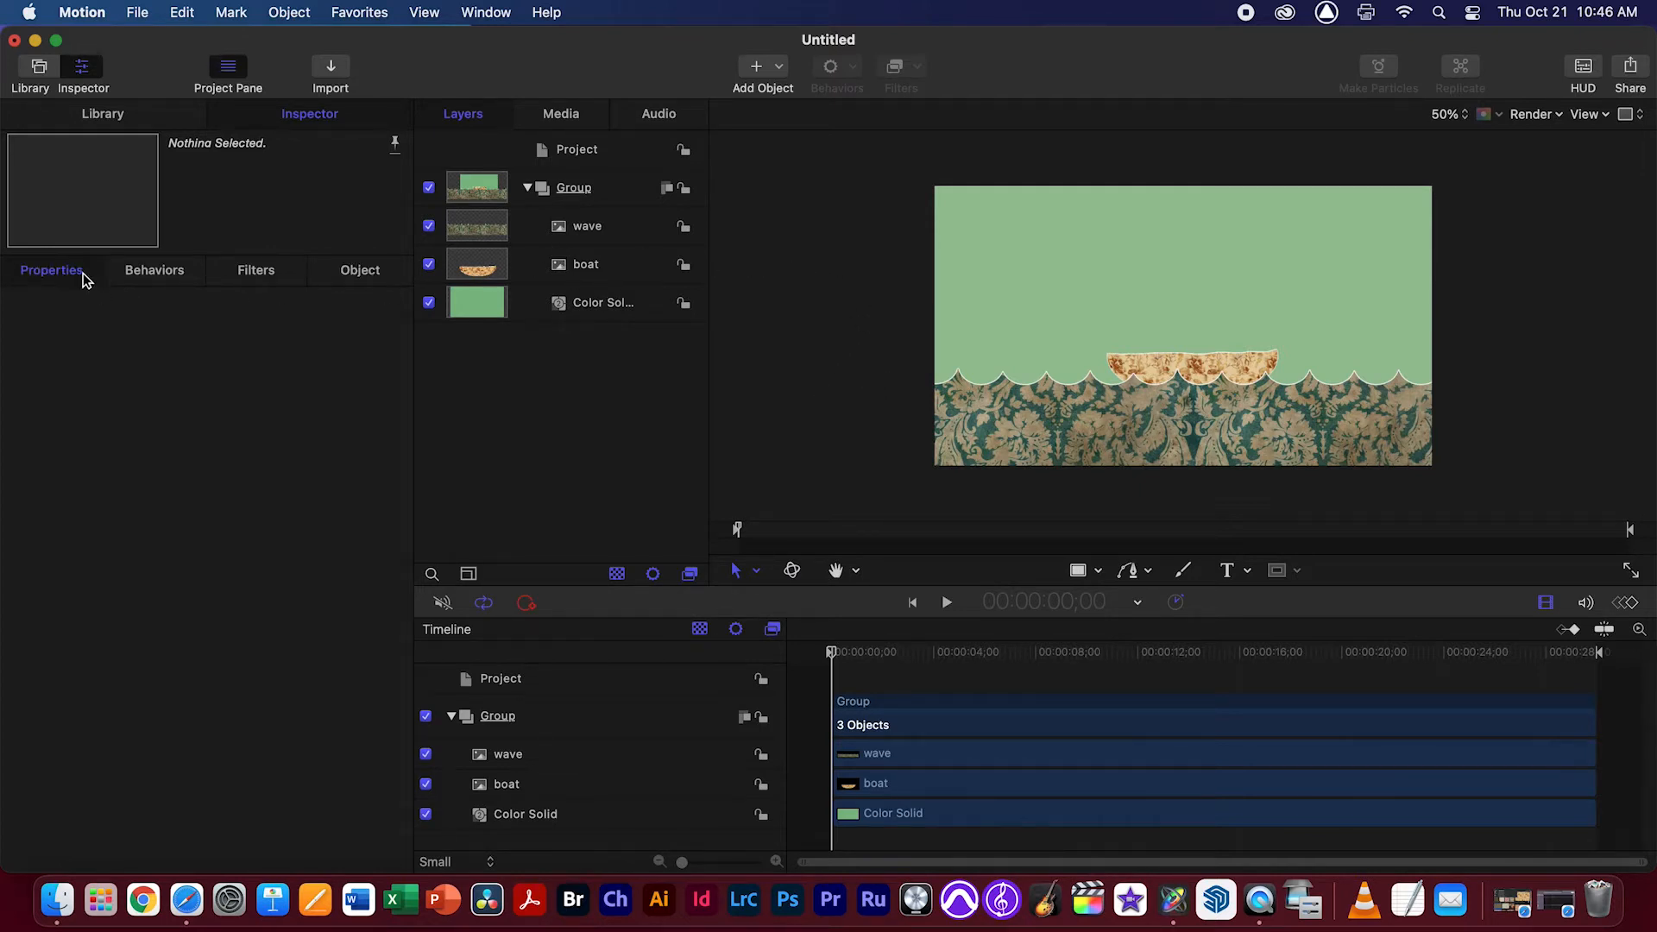
# Hide the boat and Color Solid layers and reposition the wave layer at about X -62.5 px, Y -246.8 px
pyautogui.click(590, 228)
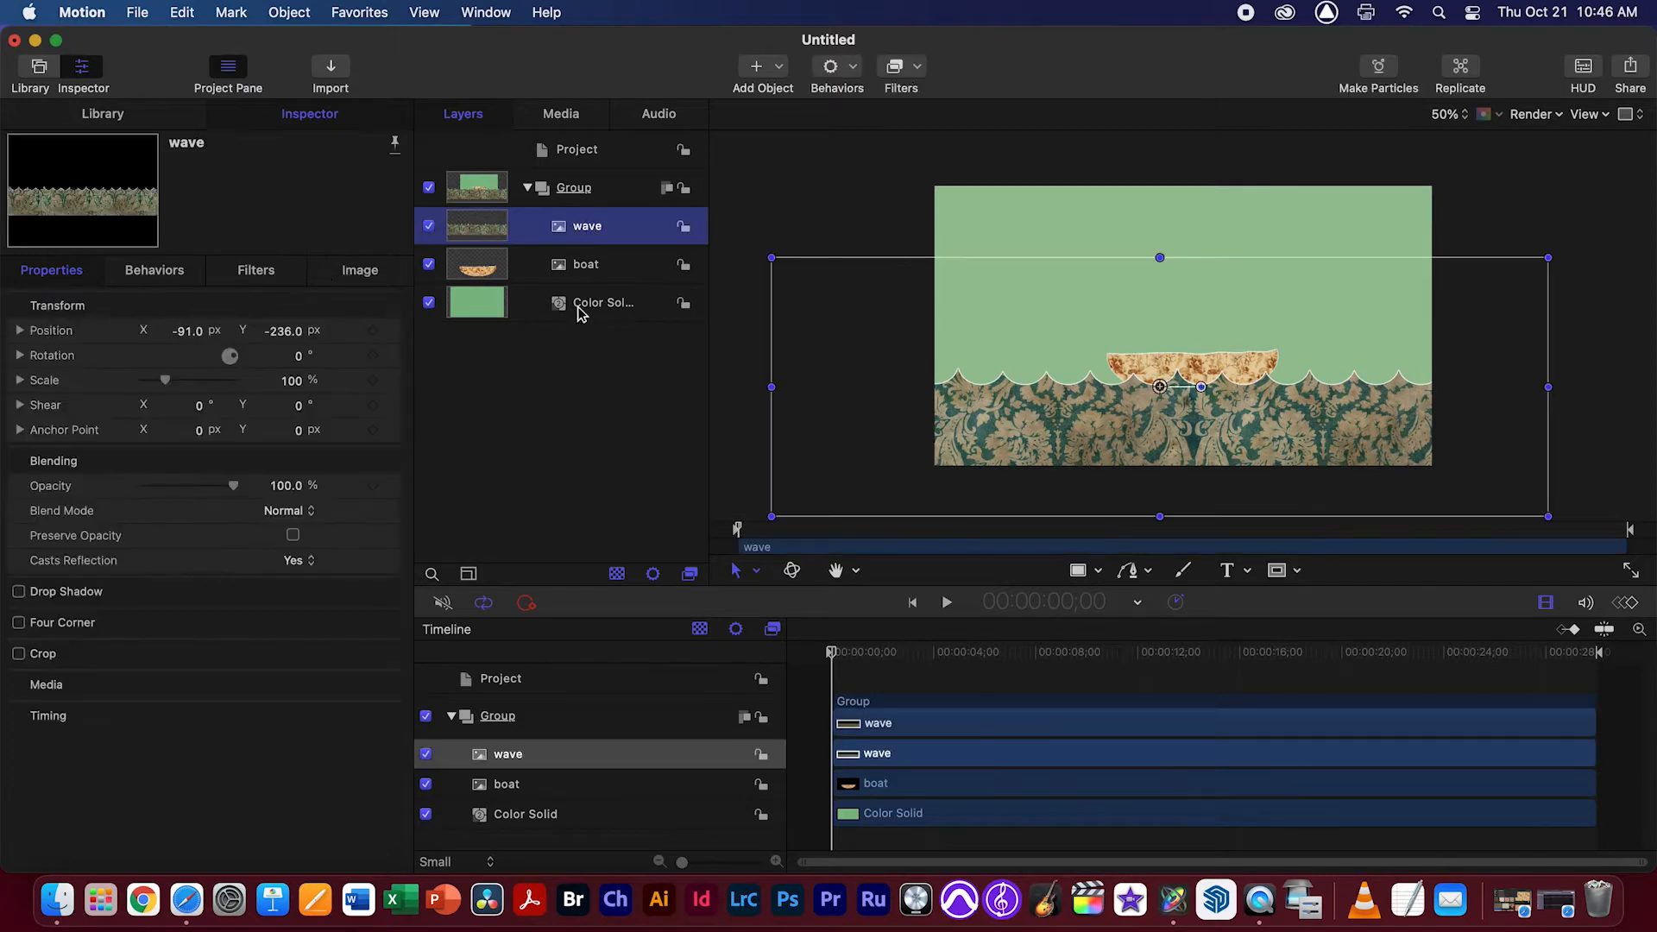
pyautogui.moveTo(1160, 386); pyautogui.dragTo(1242, 425)
pyautogui.click(592, 231)
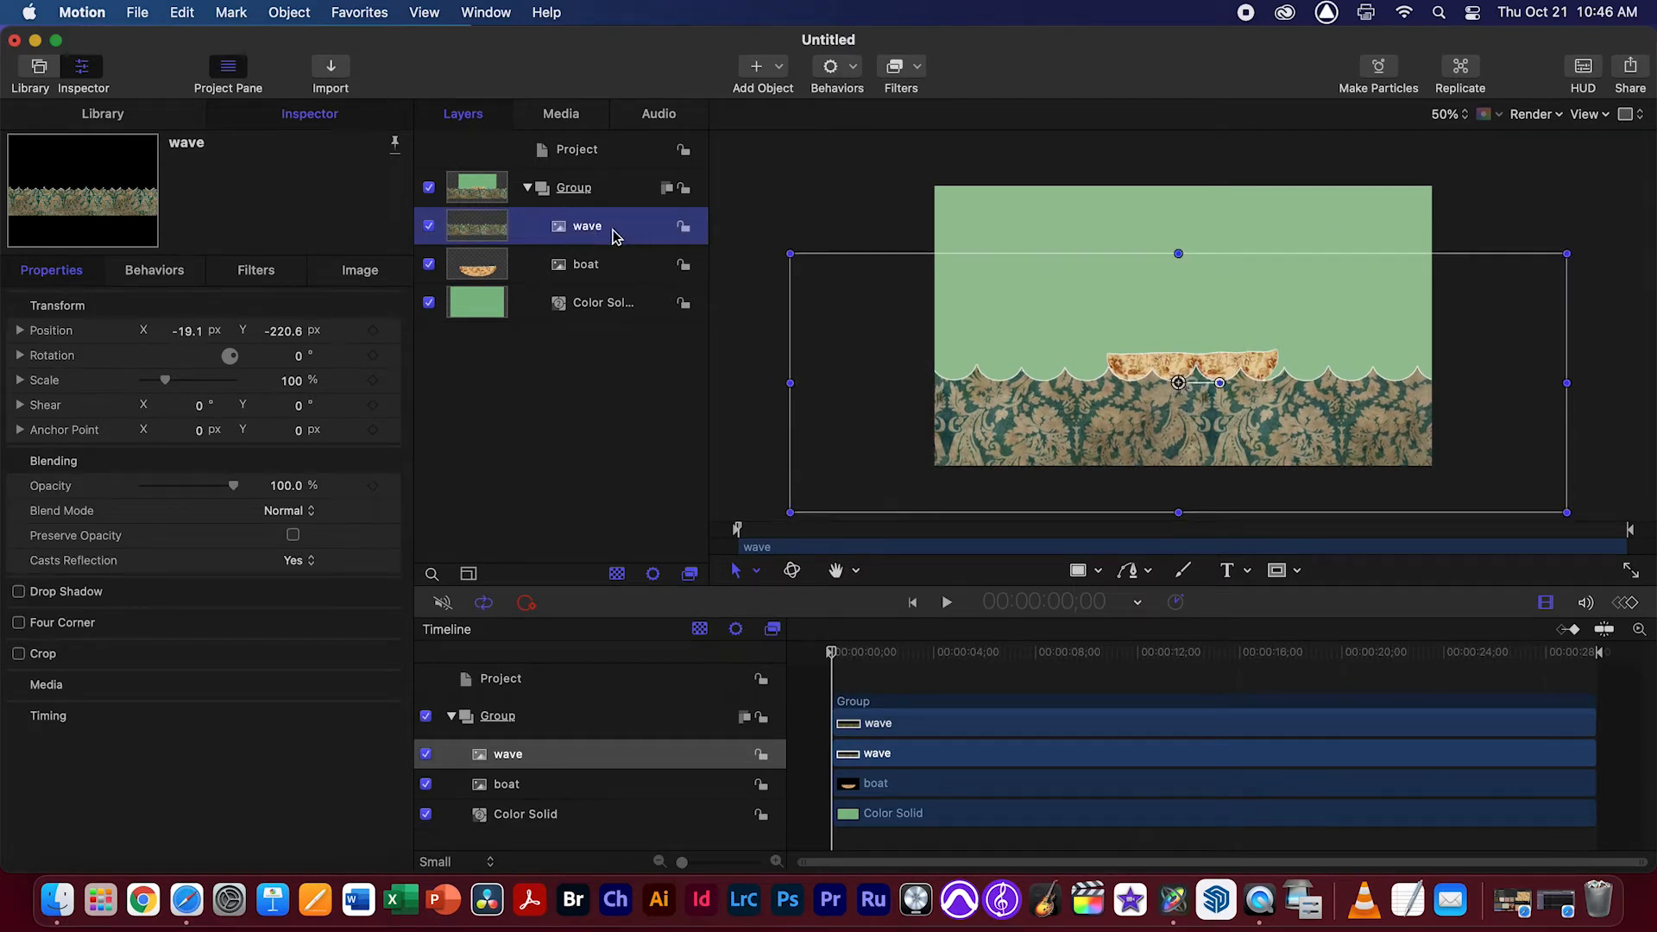
pyautogui.click(429, 266)
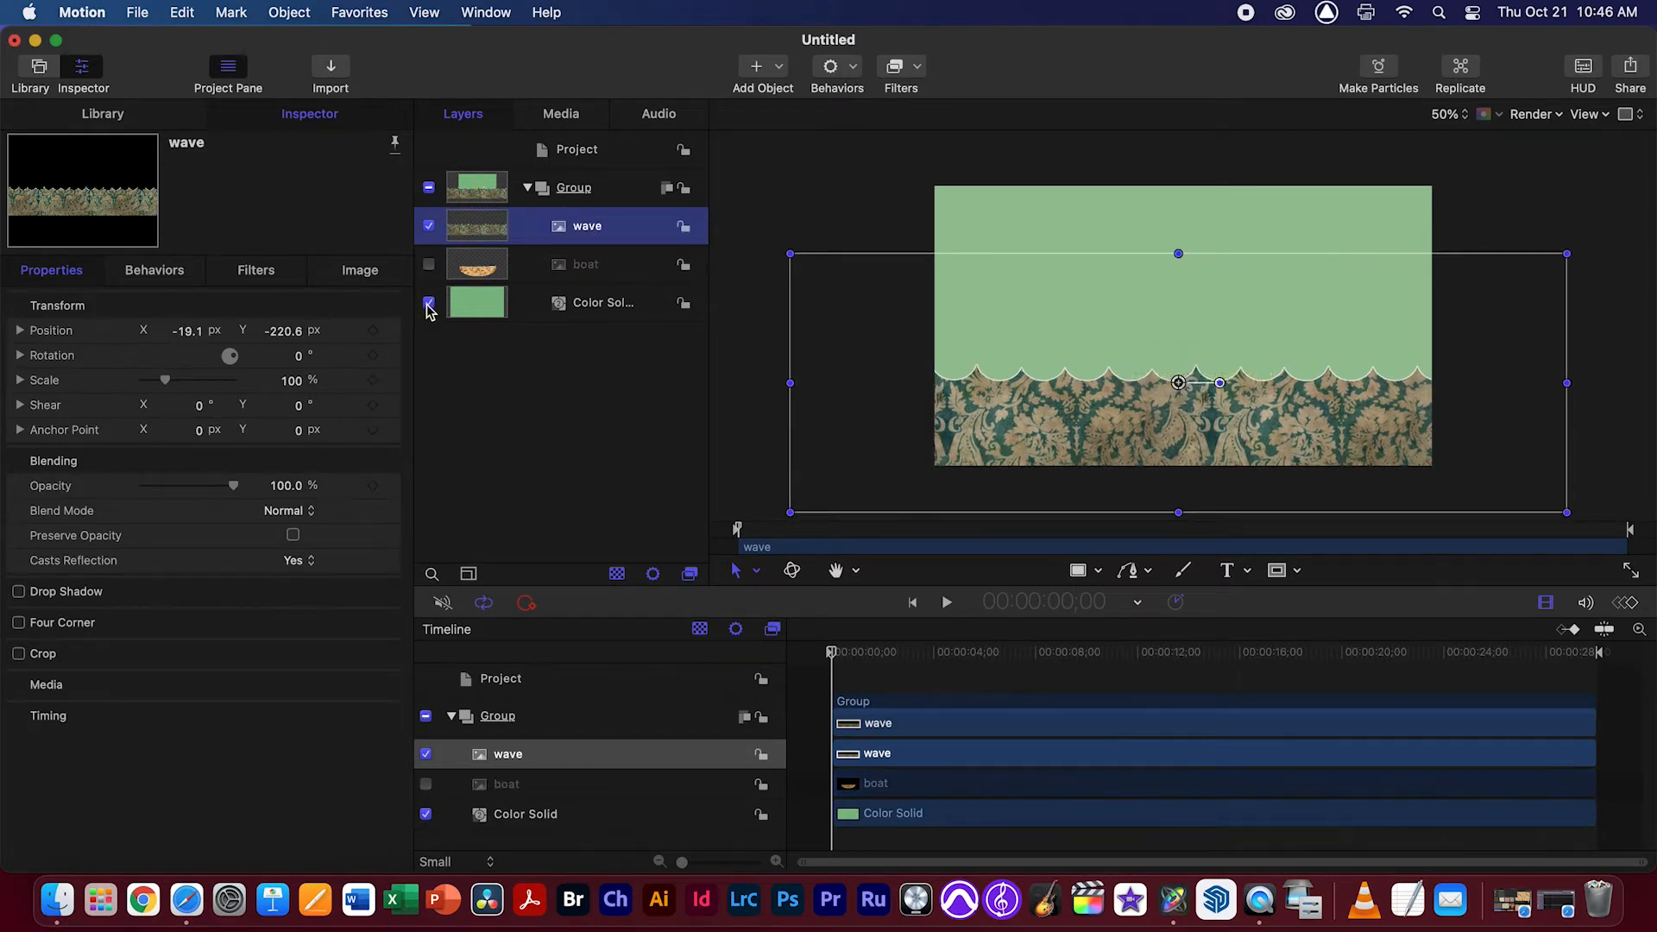
pyautogui.click(429, 303)
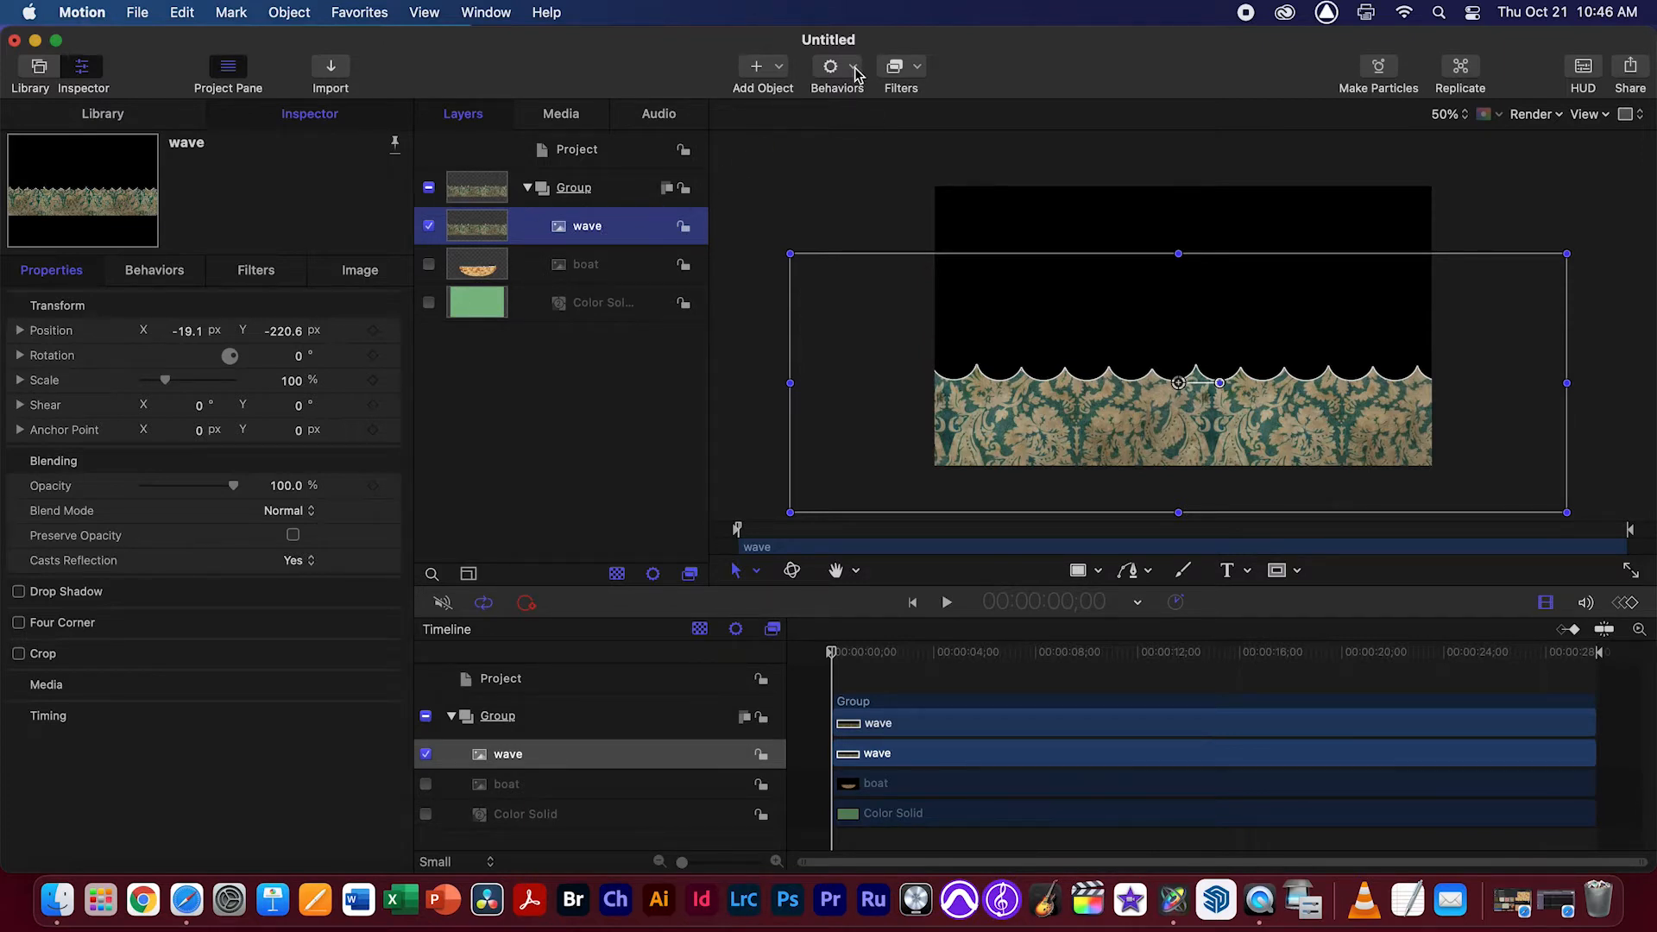
pyautogui.moveTo(1139, 444)
pyautogui.mouseDown()
pyautogui.moveTo(1138, 406)
pyautogui.moveTo(1141, 453)
pyautogui.moveTo(1139, 408)
pyautogui.moveTo(1121, 444)
pyautogui.moveTo(1122, 423)
pyautogui.moveTo(1173, 438)
pyautogui.moveTo(1130, 444)
pyautogui.mouseUp()
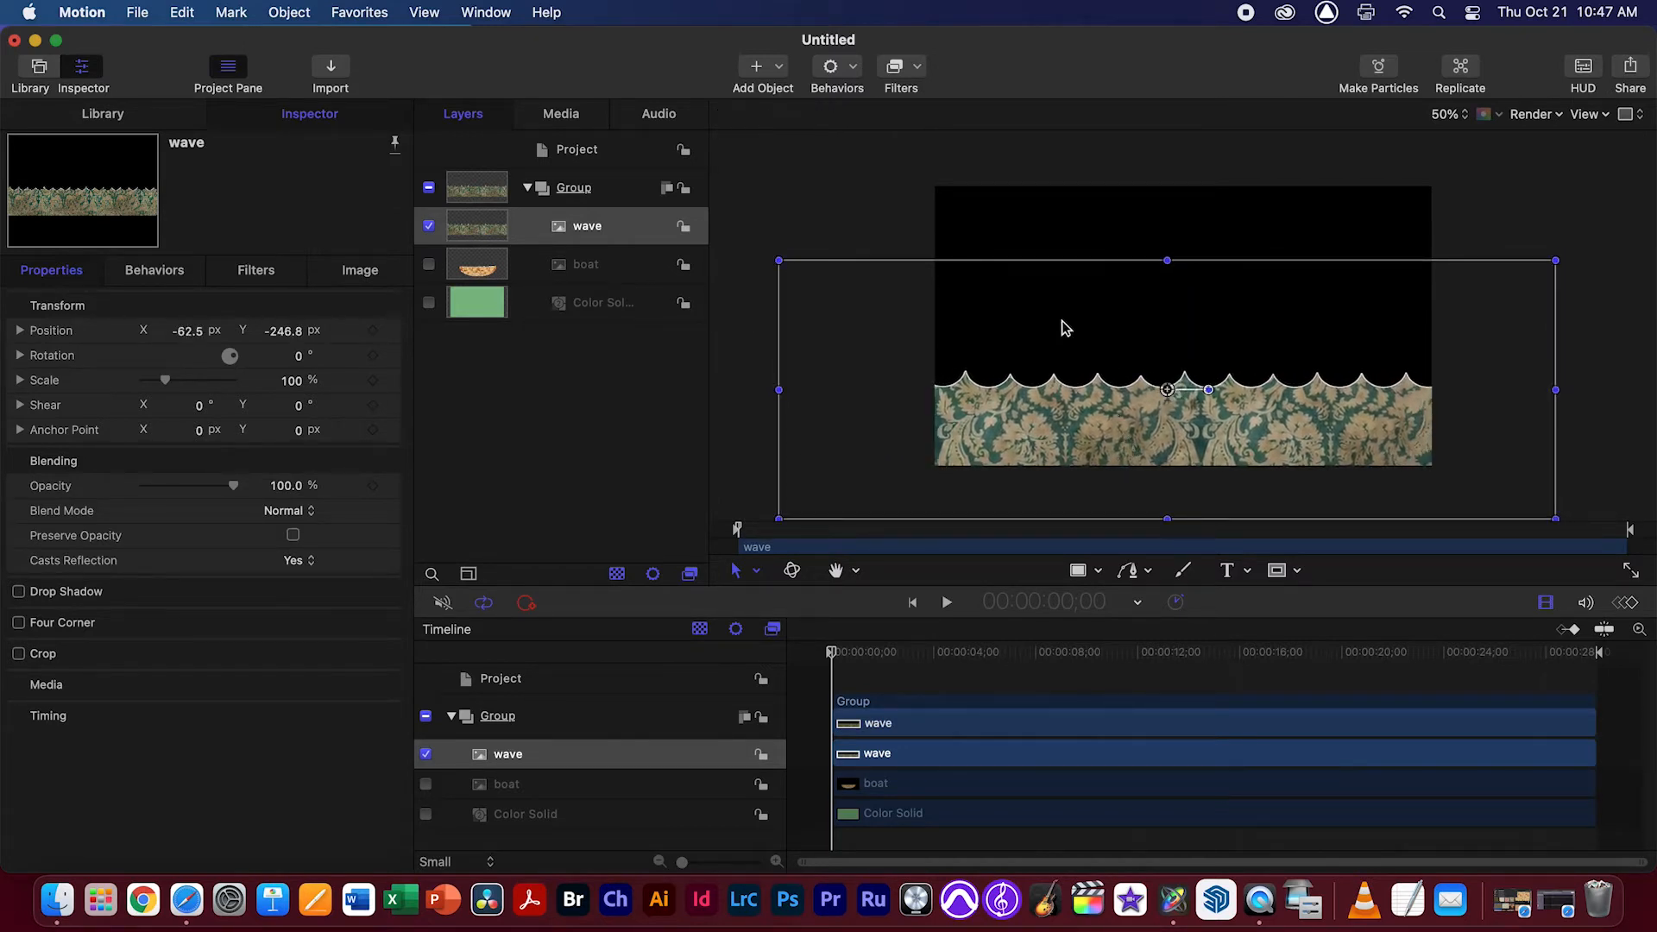
# Add an Oscillate parameter behavior to the wave layer, apply it to the X position and preview the motion
pyautogui.click(841, 69)
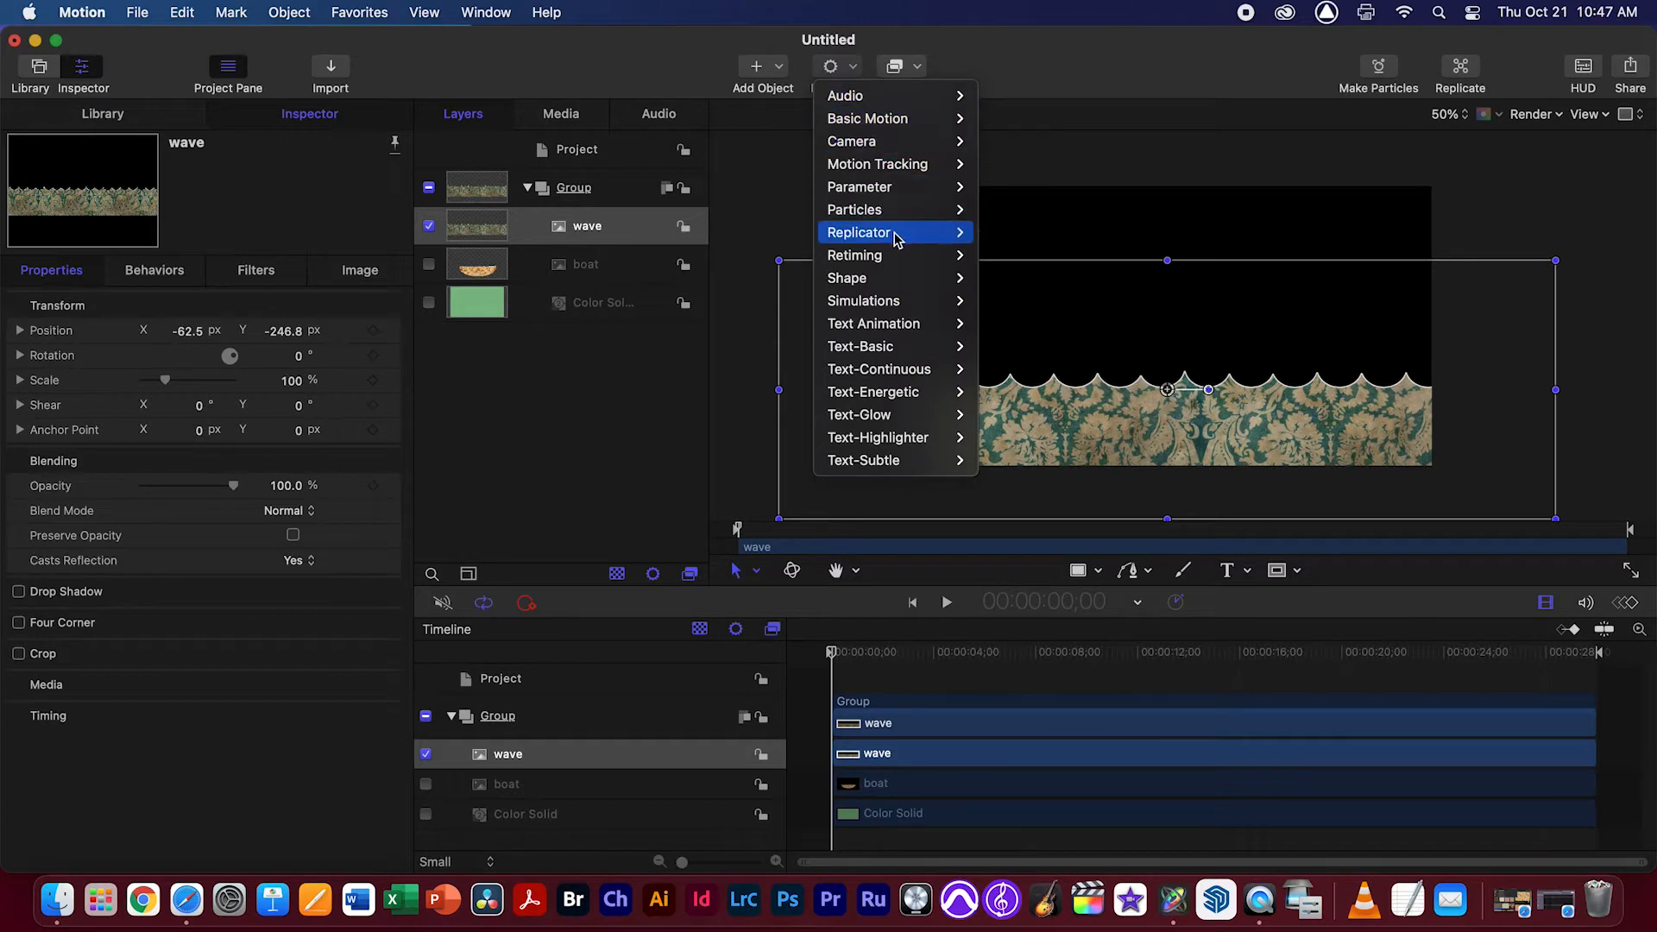
pyautogui.moveTo(893, 187)
pyautogui.click(1014, 392)
pyautogui.click(344, 505)
pyautogui.moveTo(432, 528)
pyautogui.moveTo(509, 528)
pyautogui.moveTo(640, 535)
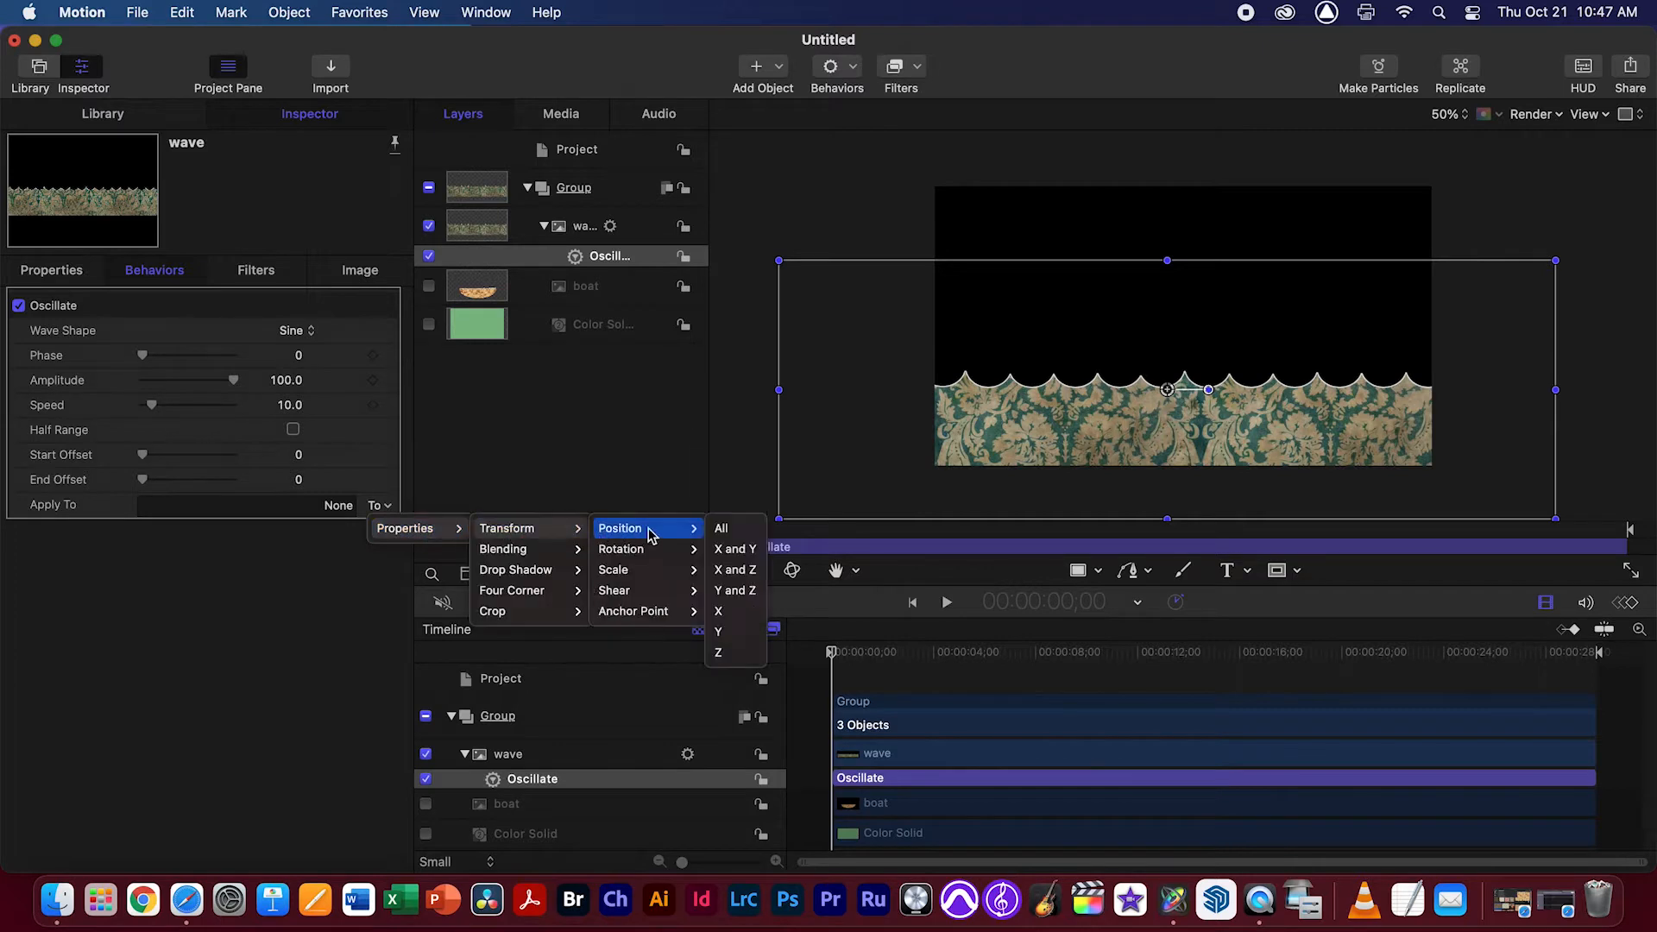
pyautogui.click(738, 611)
pyautogui.press('space')
pyautogui.press('space')
# Reassign the wave's Oscillate behavior to the Y position and preview the vertical motion
pyautogui.click(384, 506)
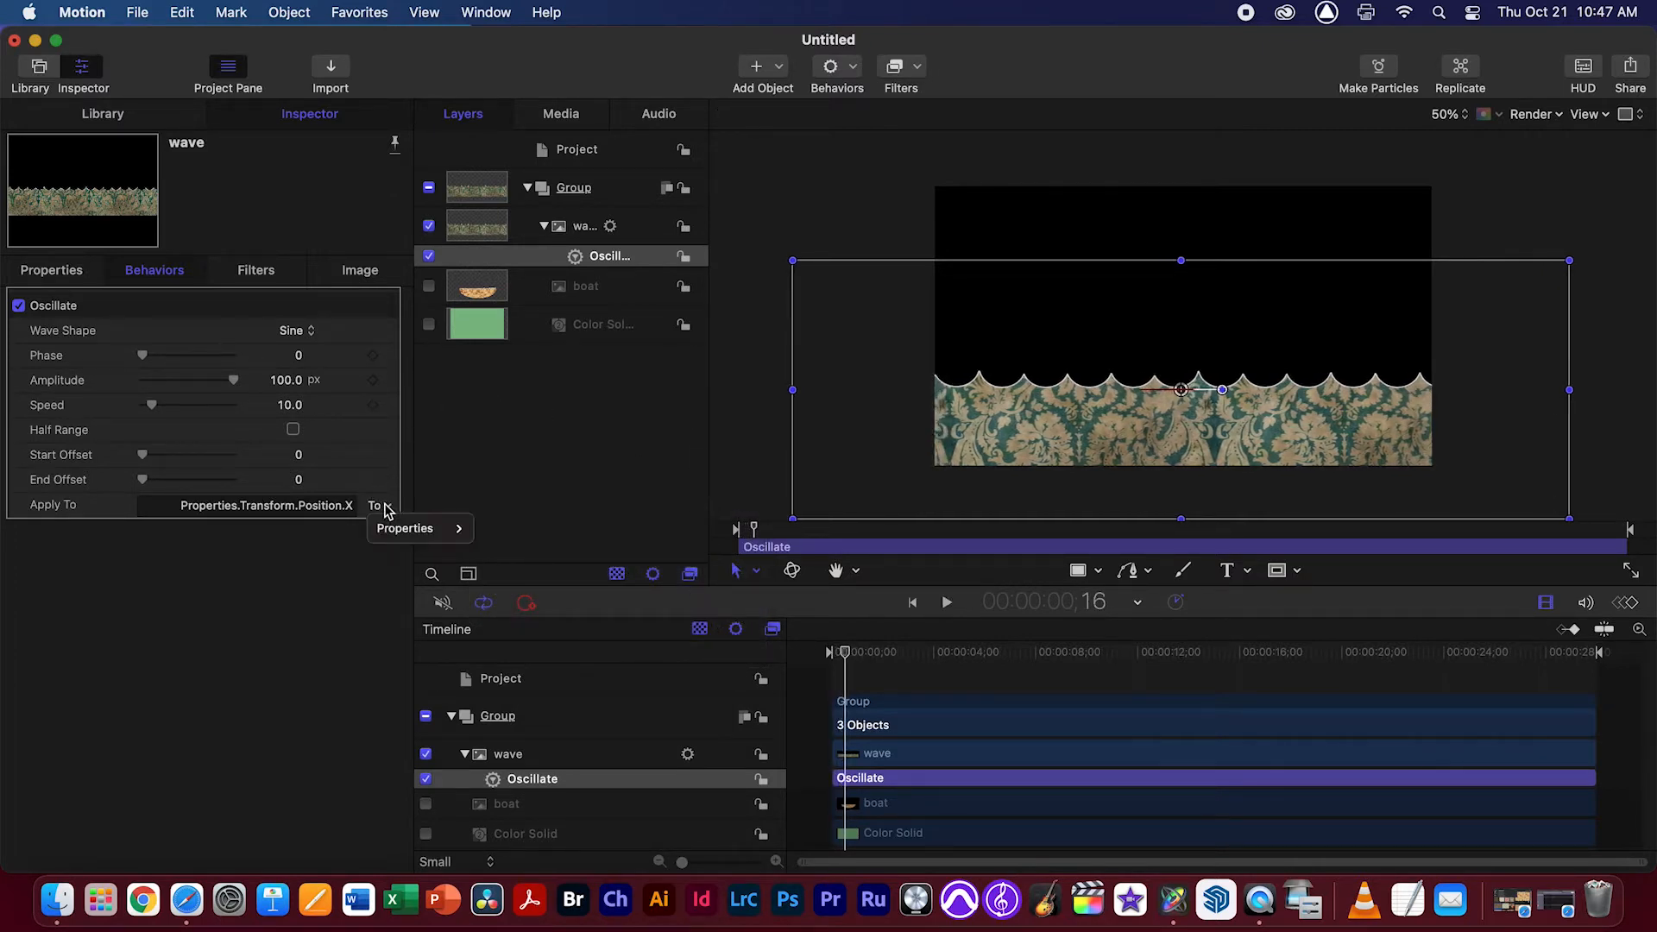
pyautogui.moveTo(432, 528)
pyautogui.moveTo(509, 528)
pyautogui.moveTo(640, 528)
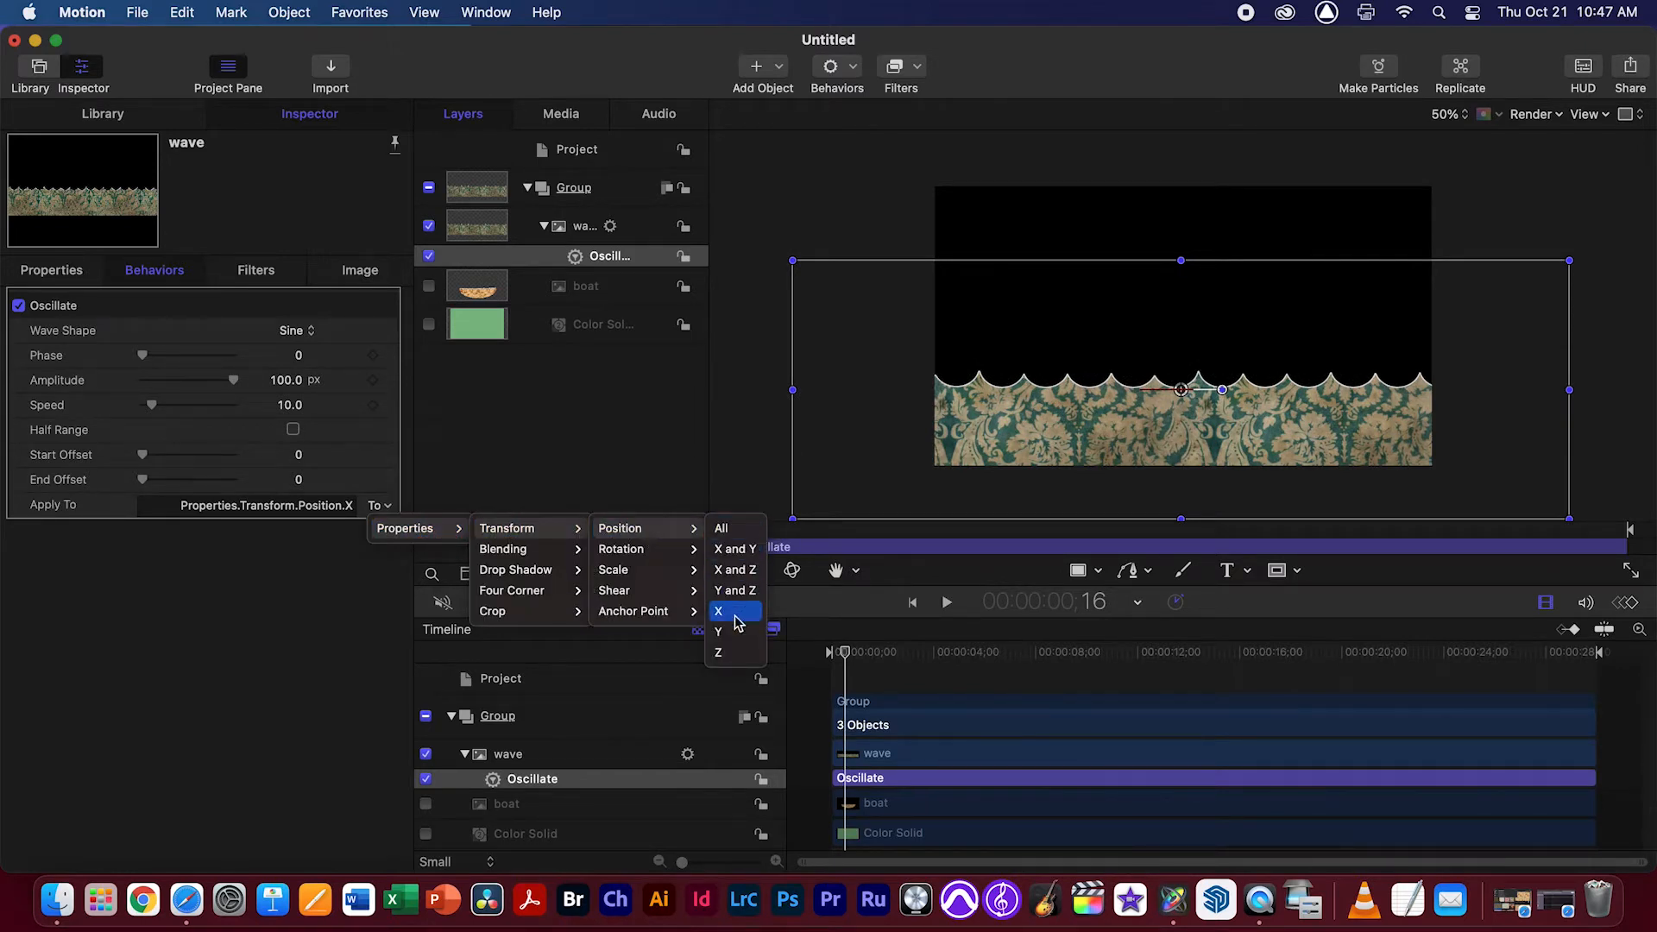
pyautogui.click(728, 631)
pyautogui.press('space')
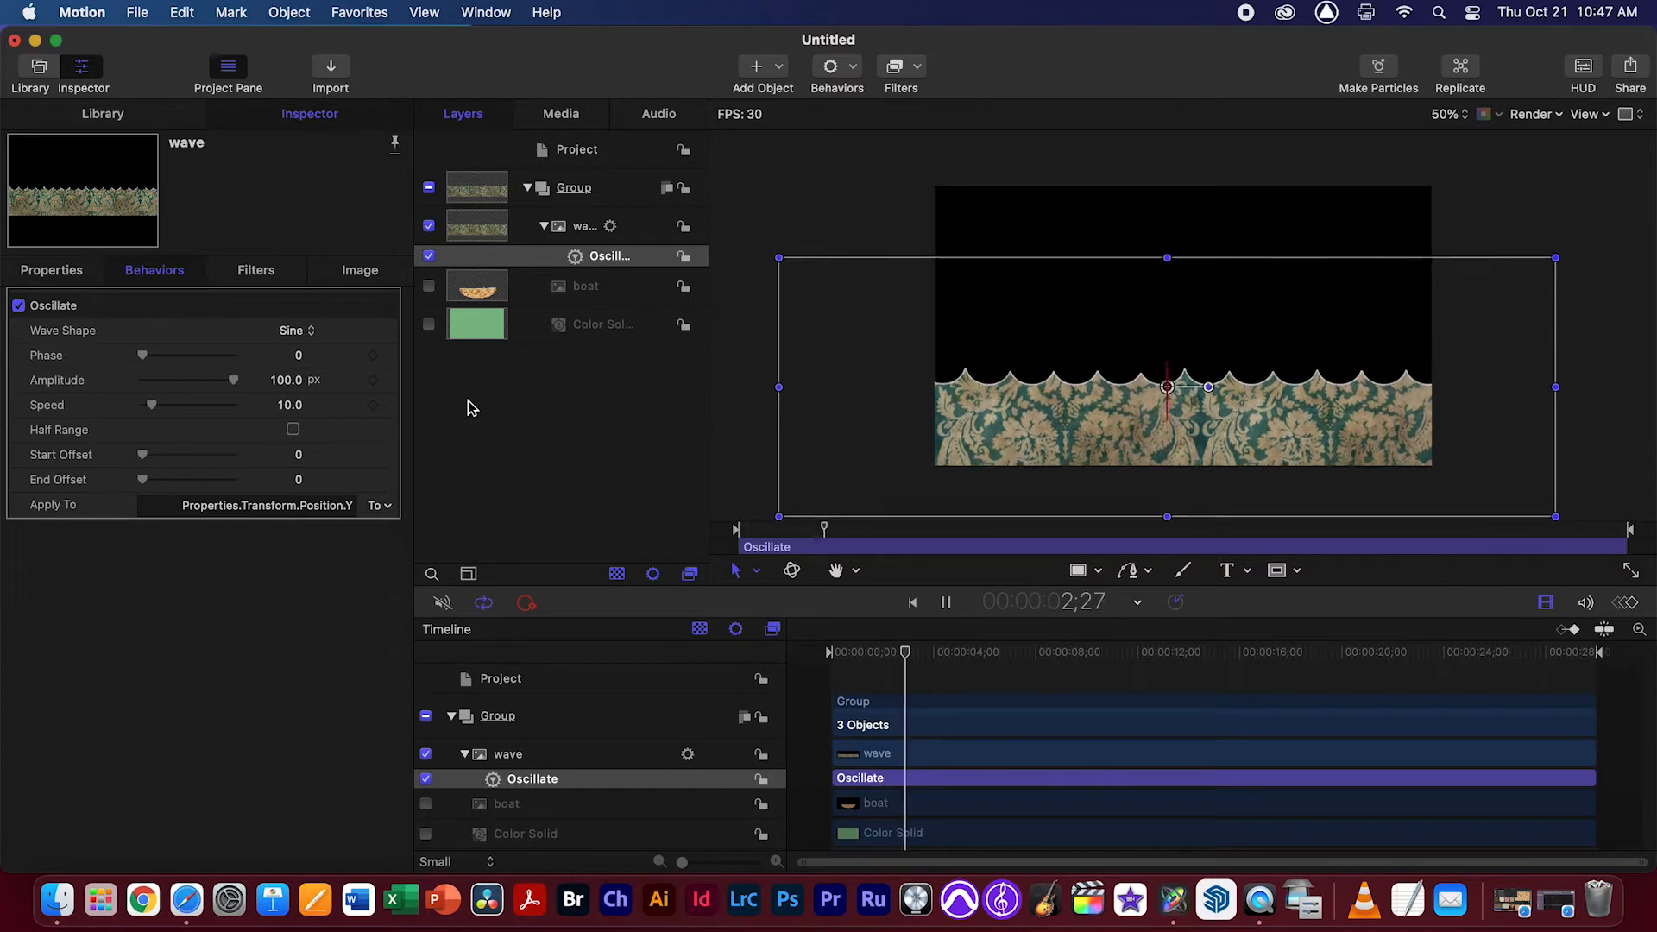
pyautogui.press('space')
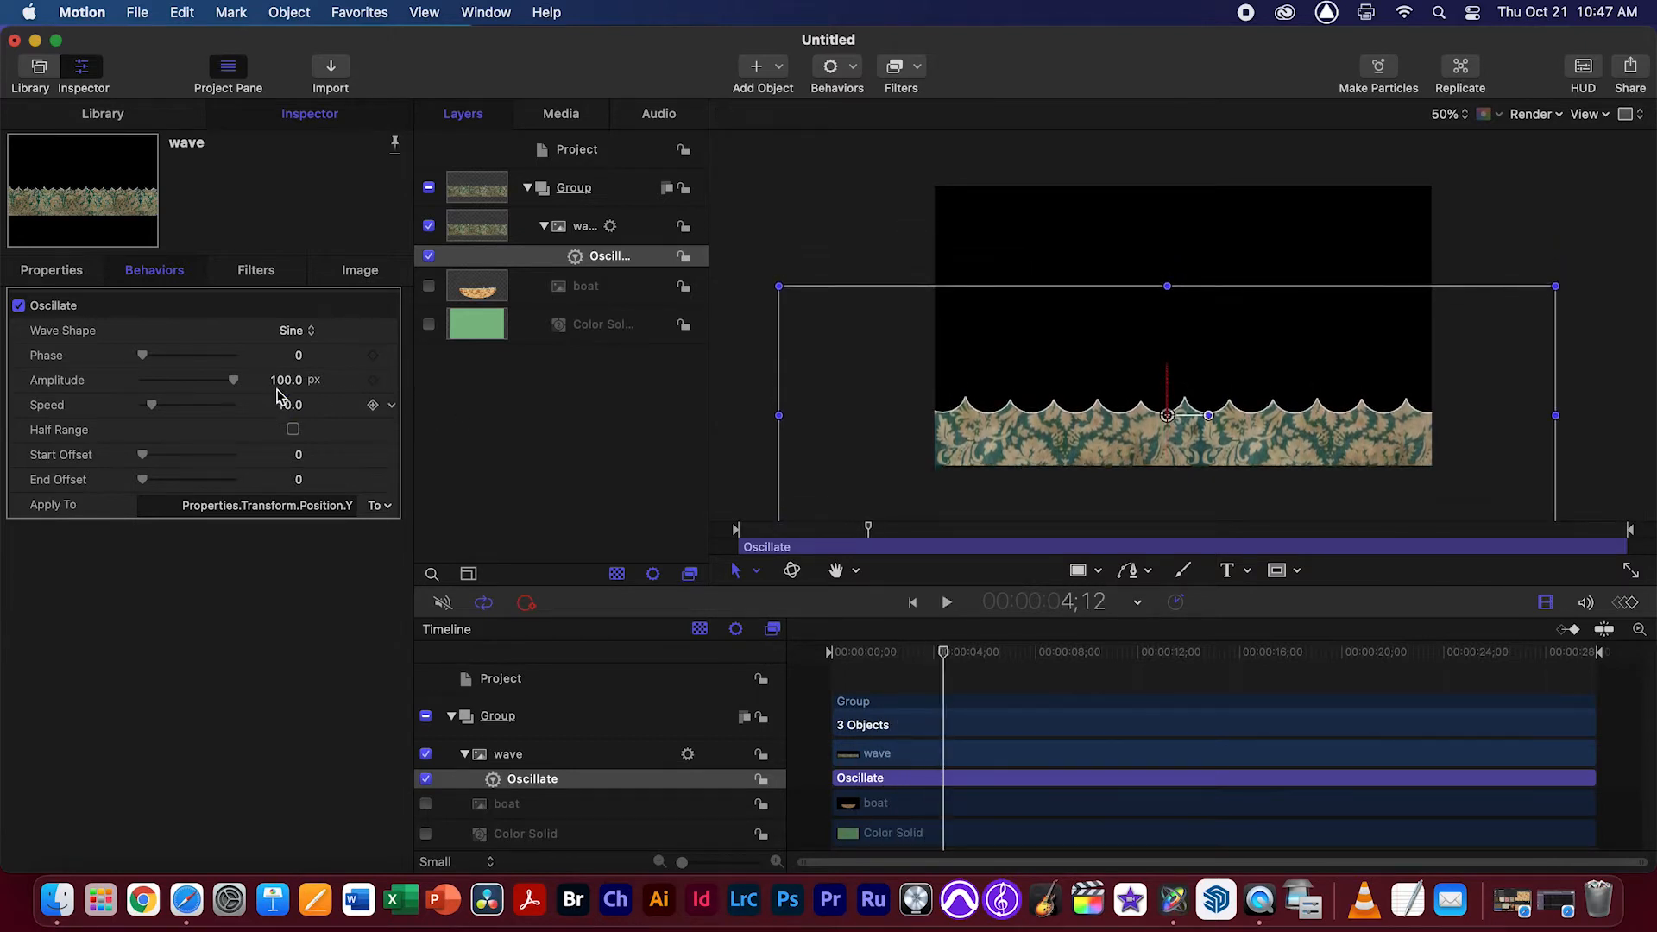
# Set the amplitude of the wave's Y-position Oscillate behavior to 50 px and play back the result
pyautogui.moveTo(290, 379)
pyautogui.mouseDown()
pyautogui.moveTo(276, 380)
pyautogui.moveTo(295, 388)
pyautogui.mouseUp()
pyautogui.click(295, 384)
pyautogui.write('50')
pyautogui.press('Return')
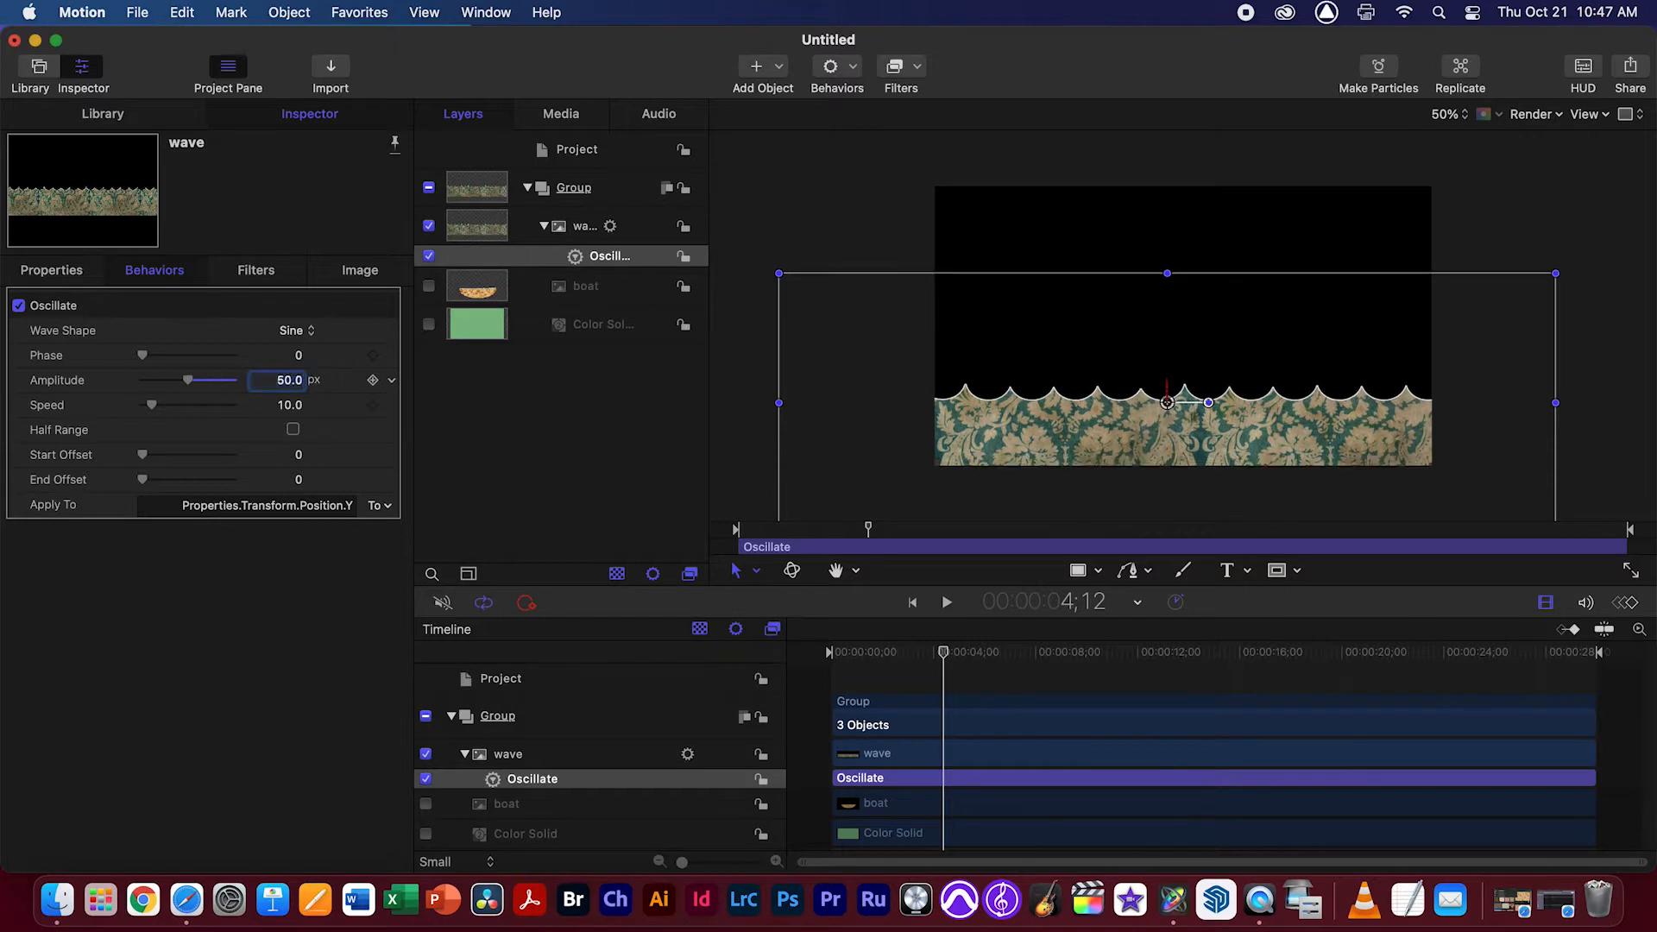
pyautogui.press('space')
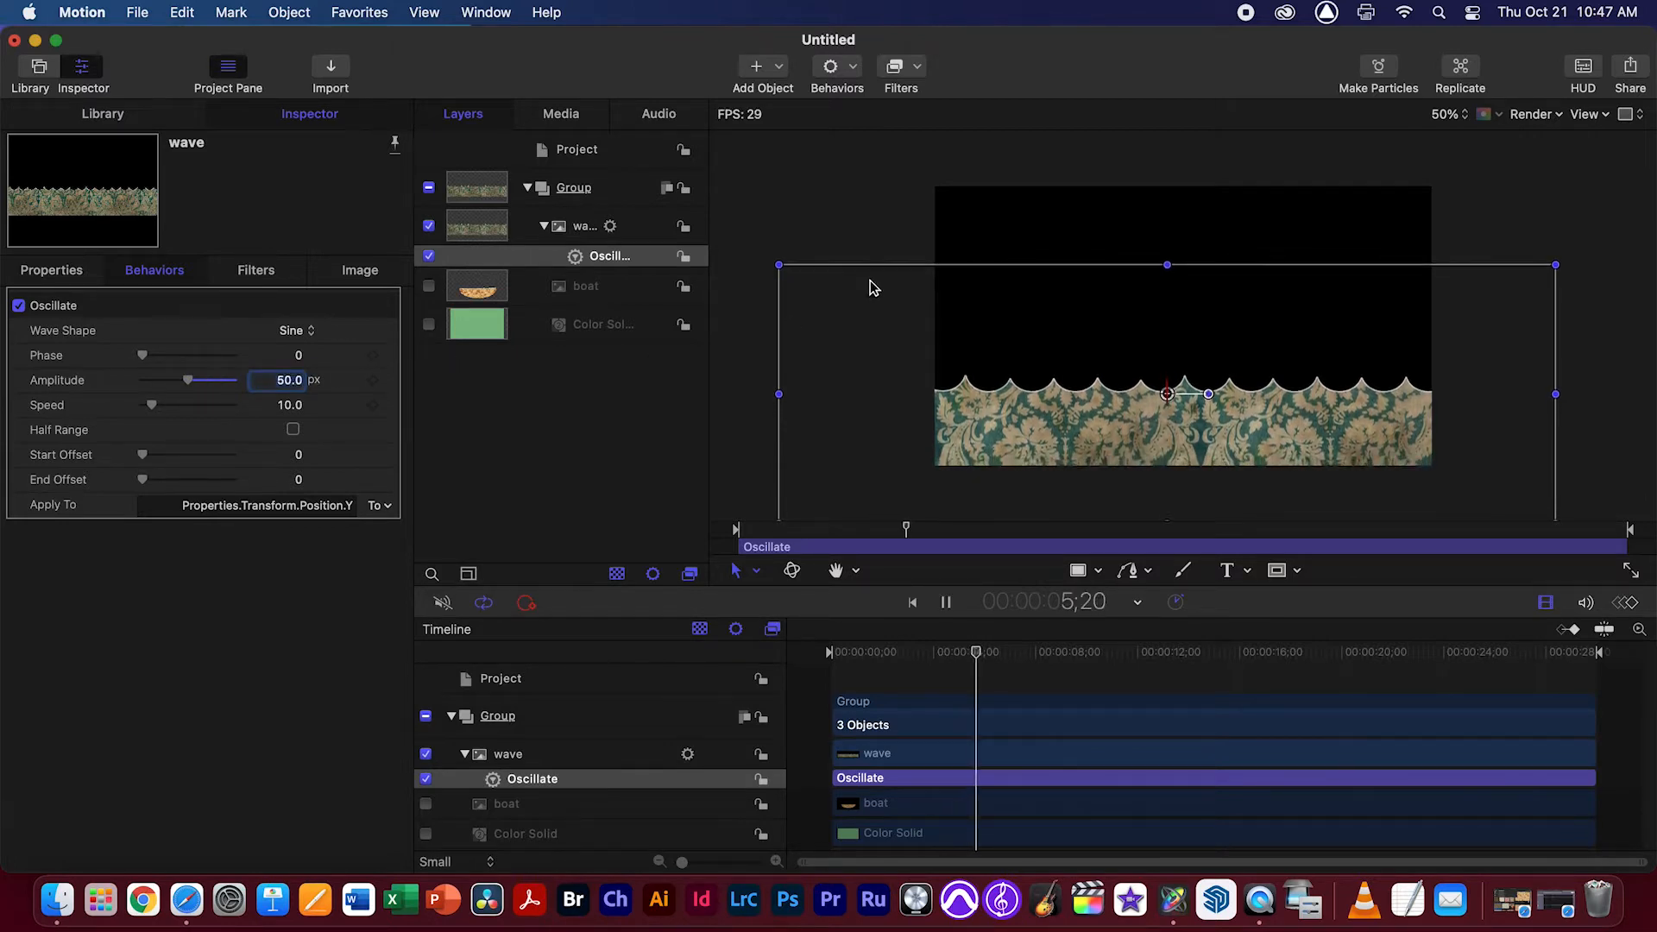
pyautogui.press('space')
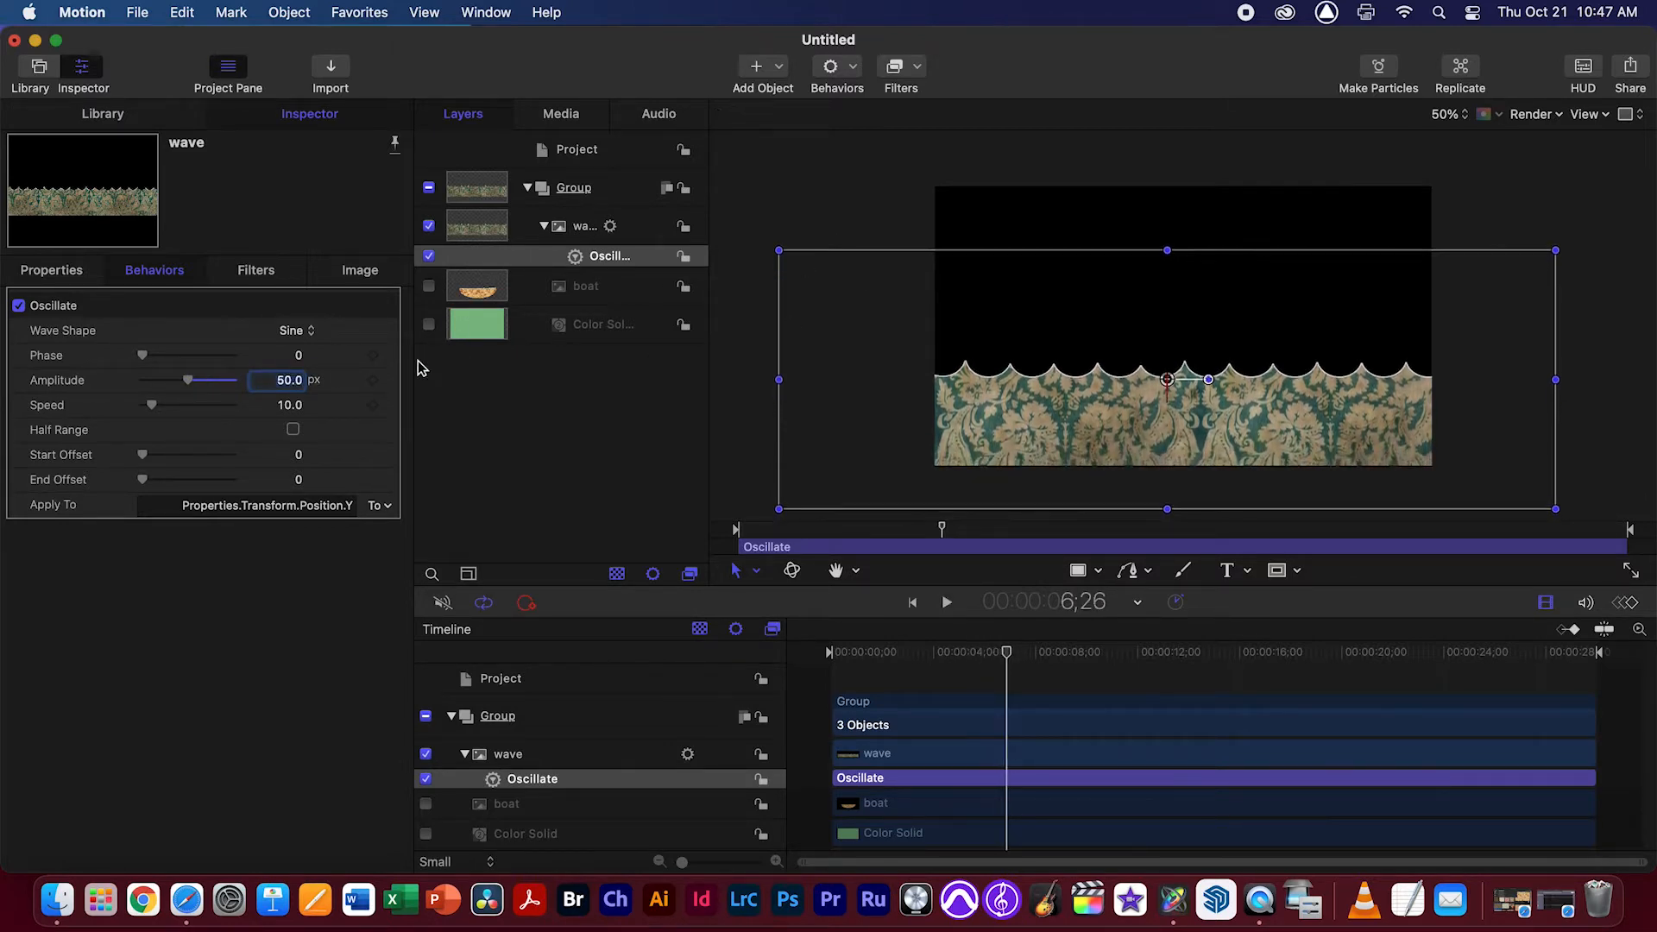
# Add a second Oscillate parameter behavior to the wave layer, apply it to the X position and preview the combined motion
pyautogui.click(580, 233)
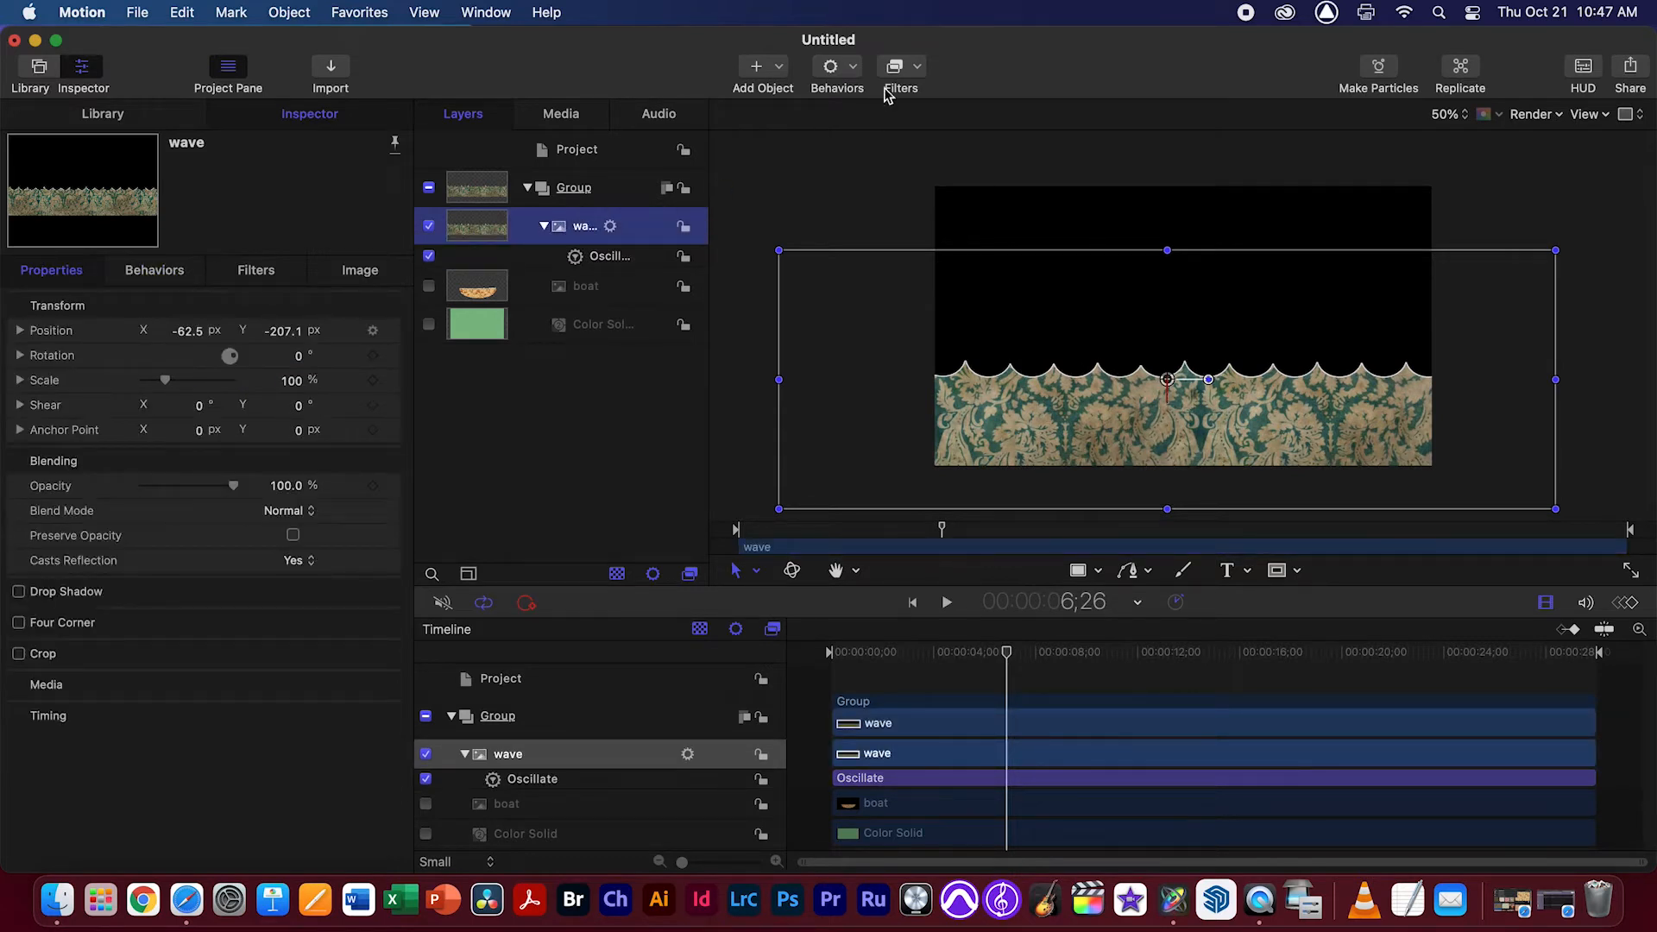
pyautogui.click(854, 69)
pyautogui.moveTo(871, 188)
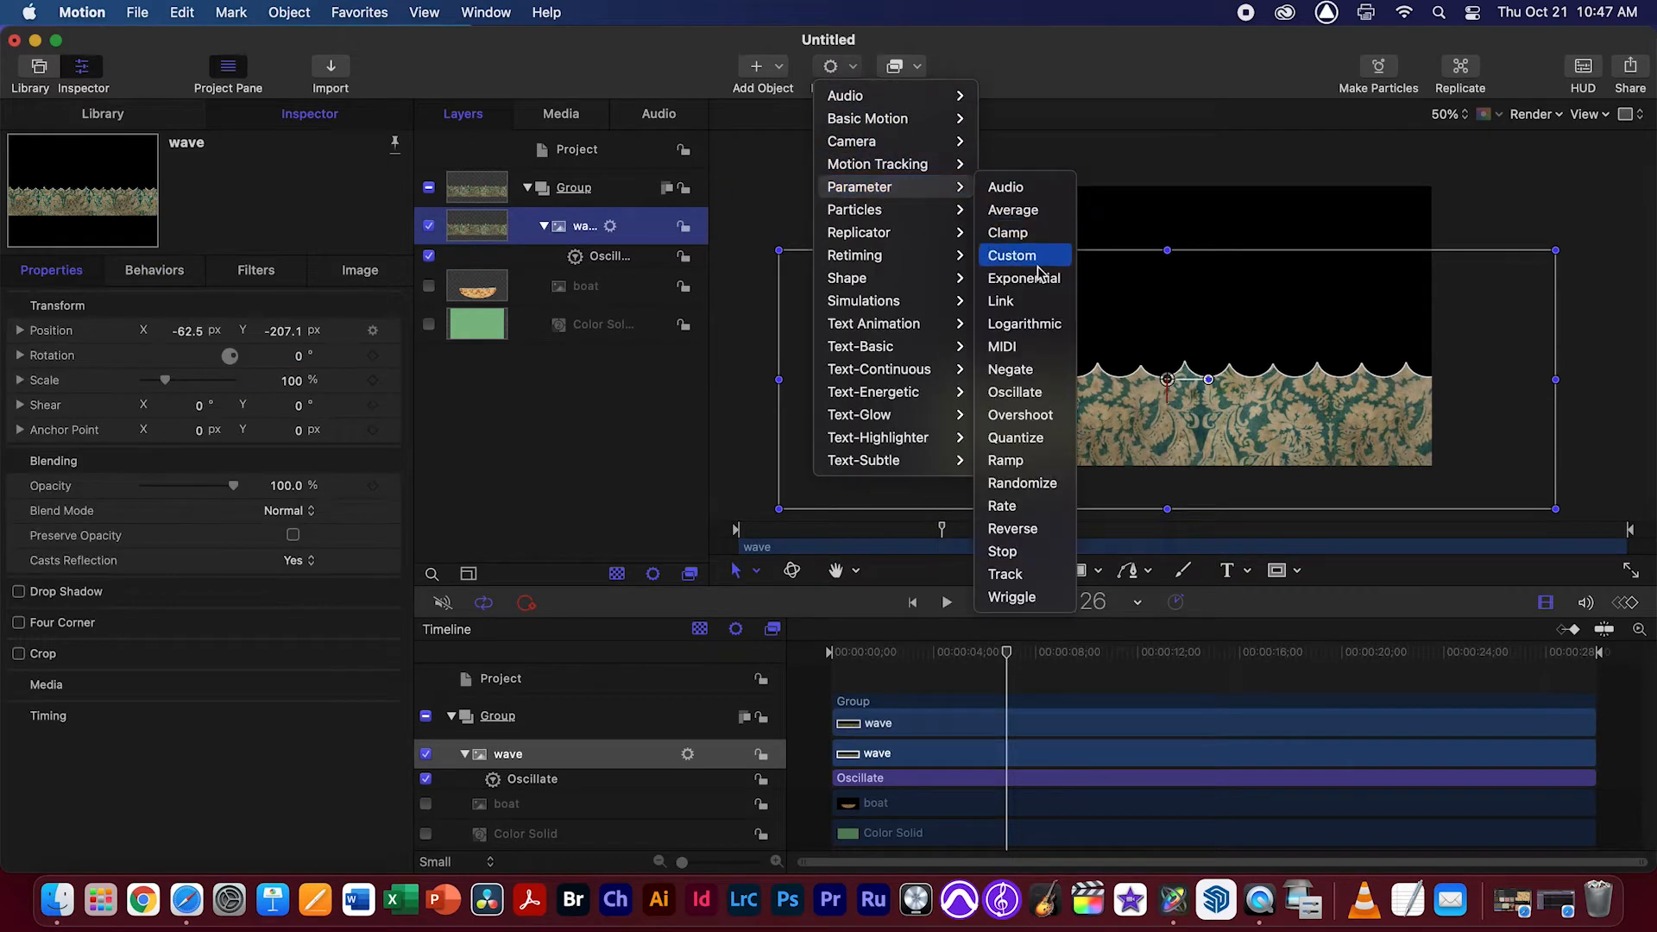
pyautogui.click(1014, 393)
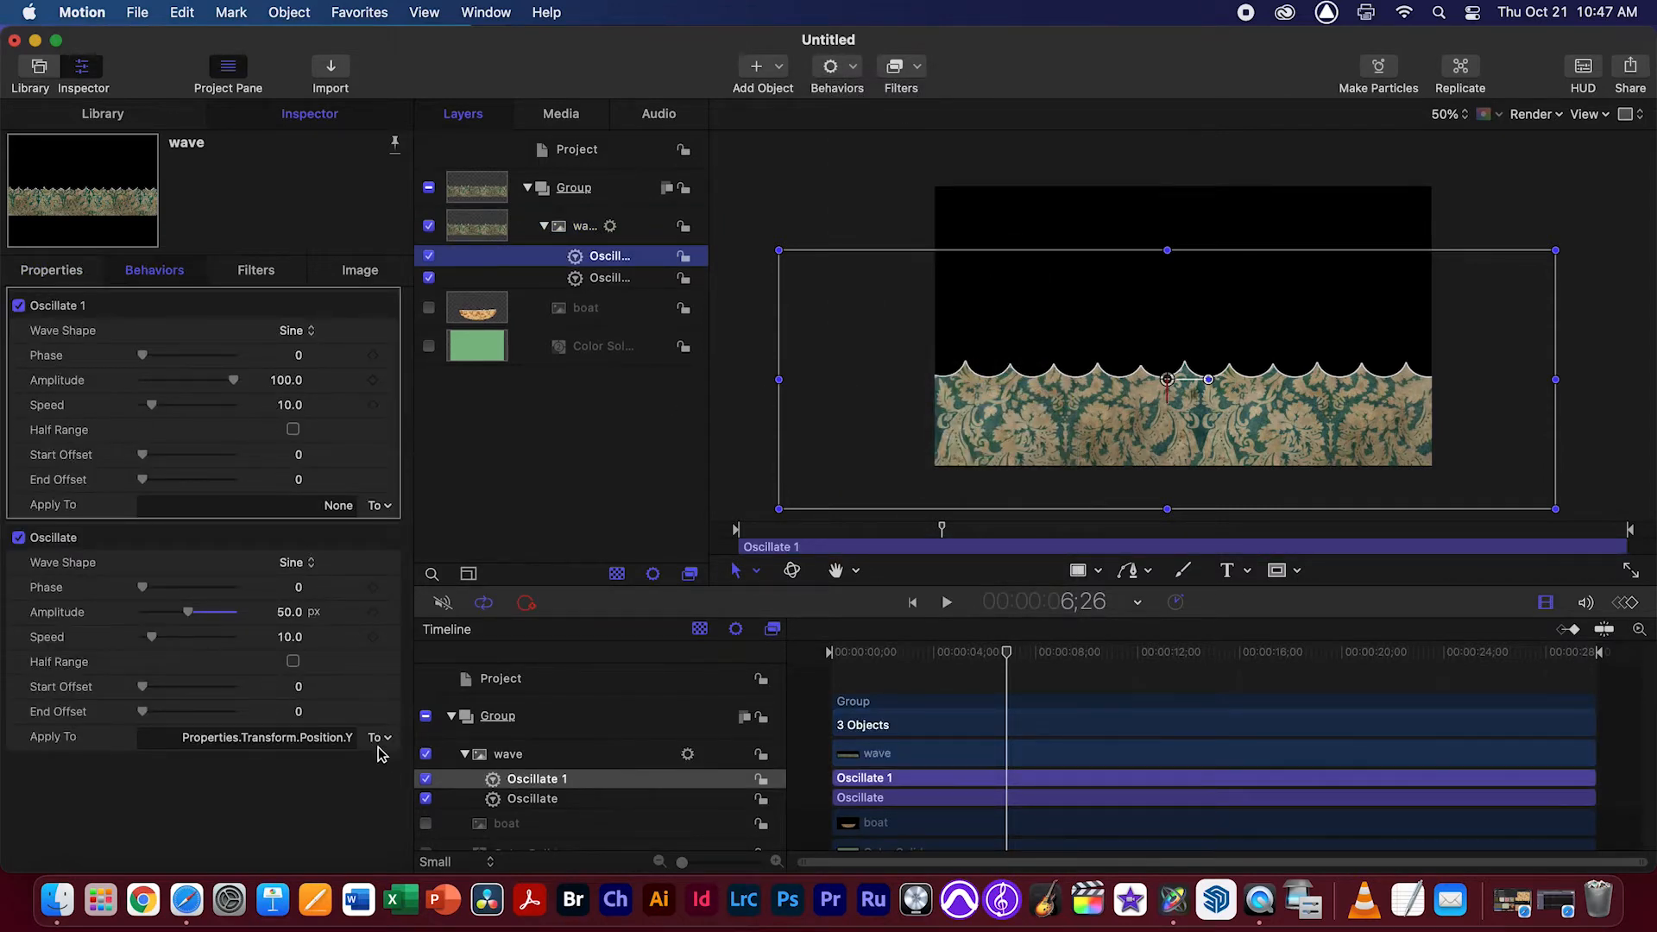
pyautogui.click(380, 506)
pyautogui.moveTo(405, 528)
pyautogui.moveTo(509, 528)
pyautogui.moveTo(621, 528)
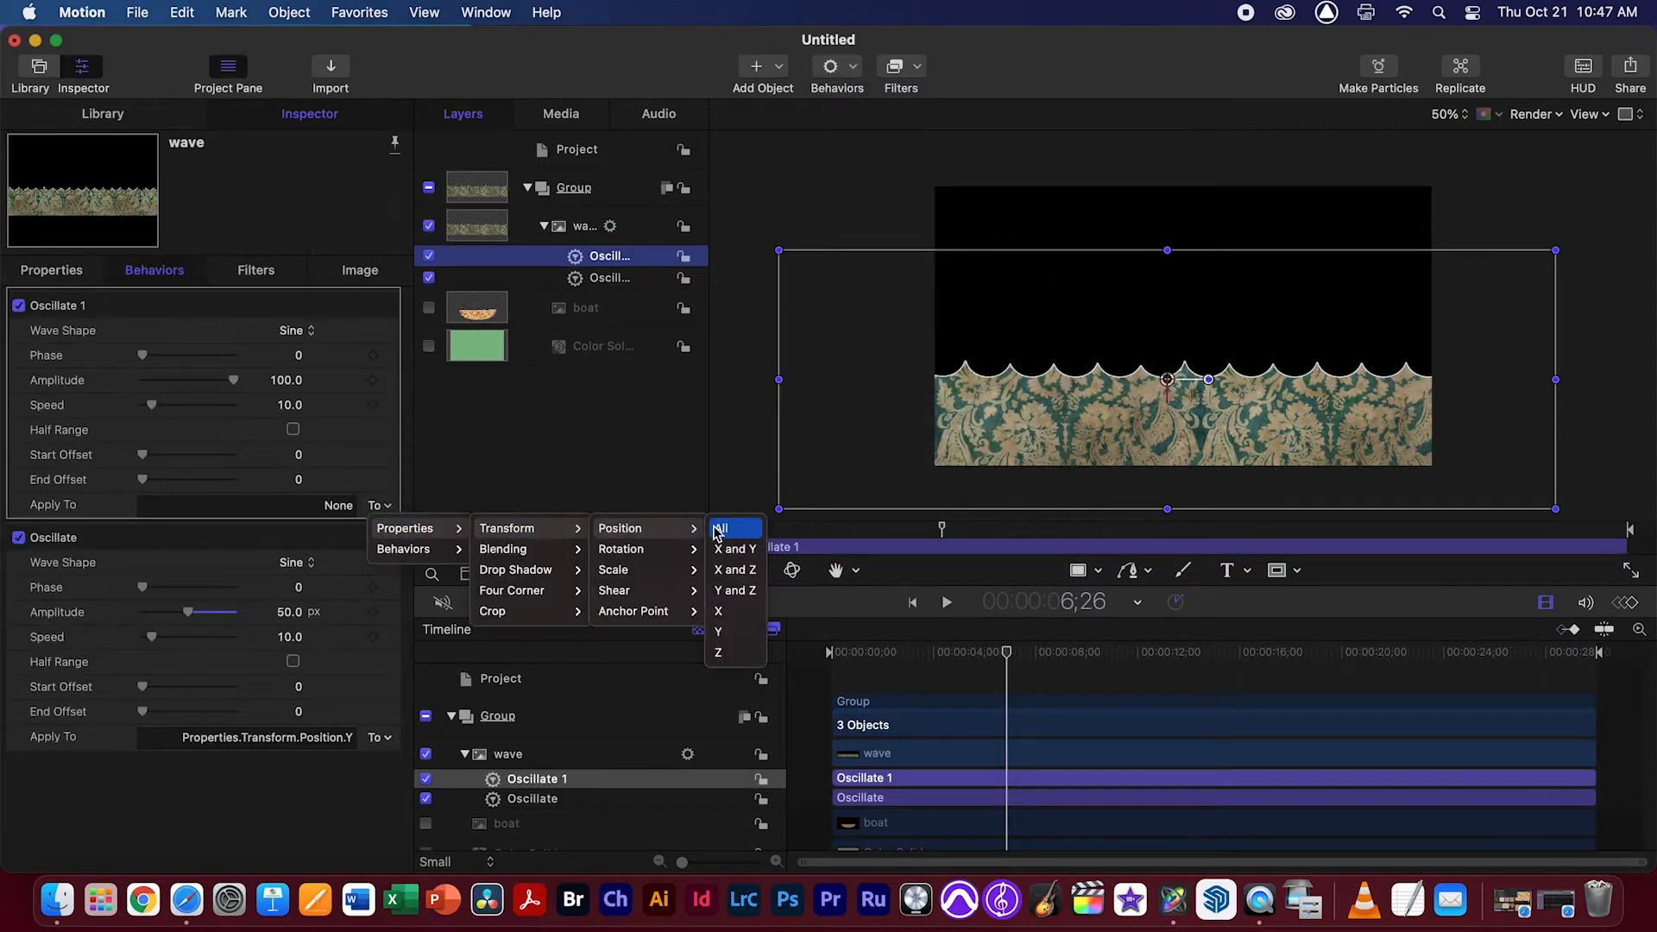
pyautogui.click(719, 611)
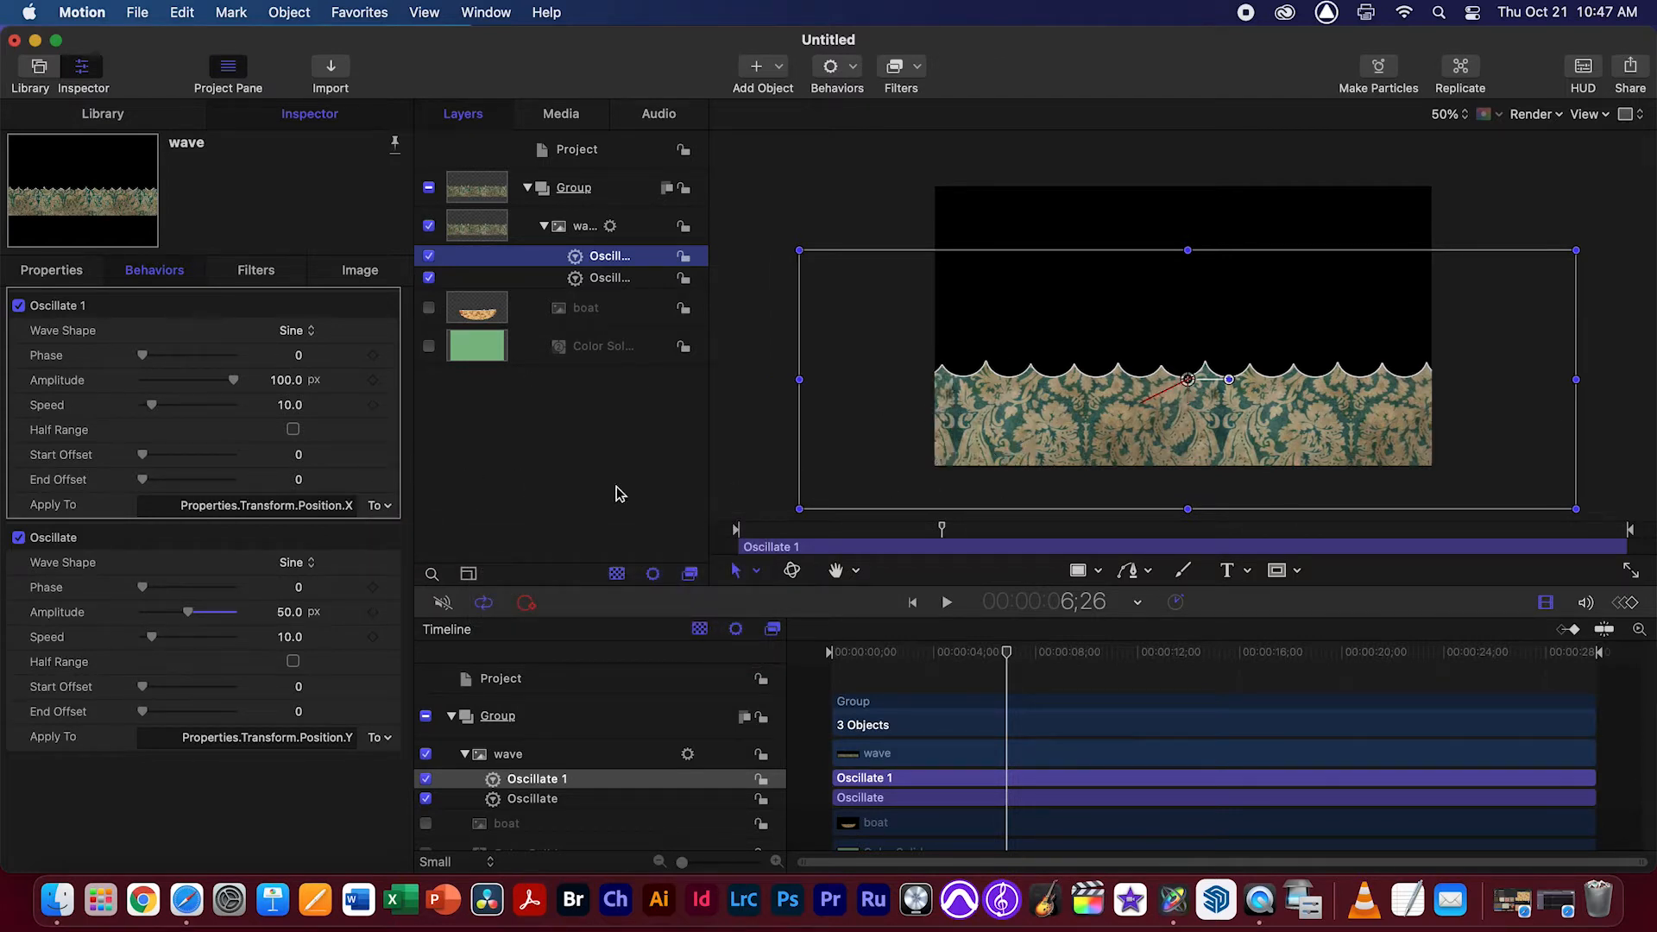
pyautogui.press('space')
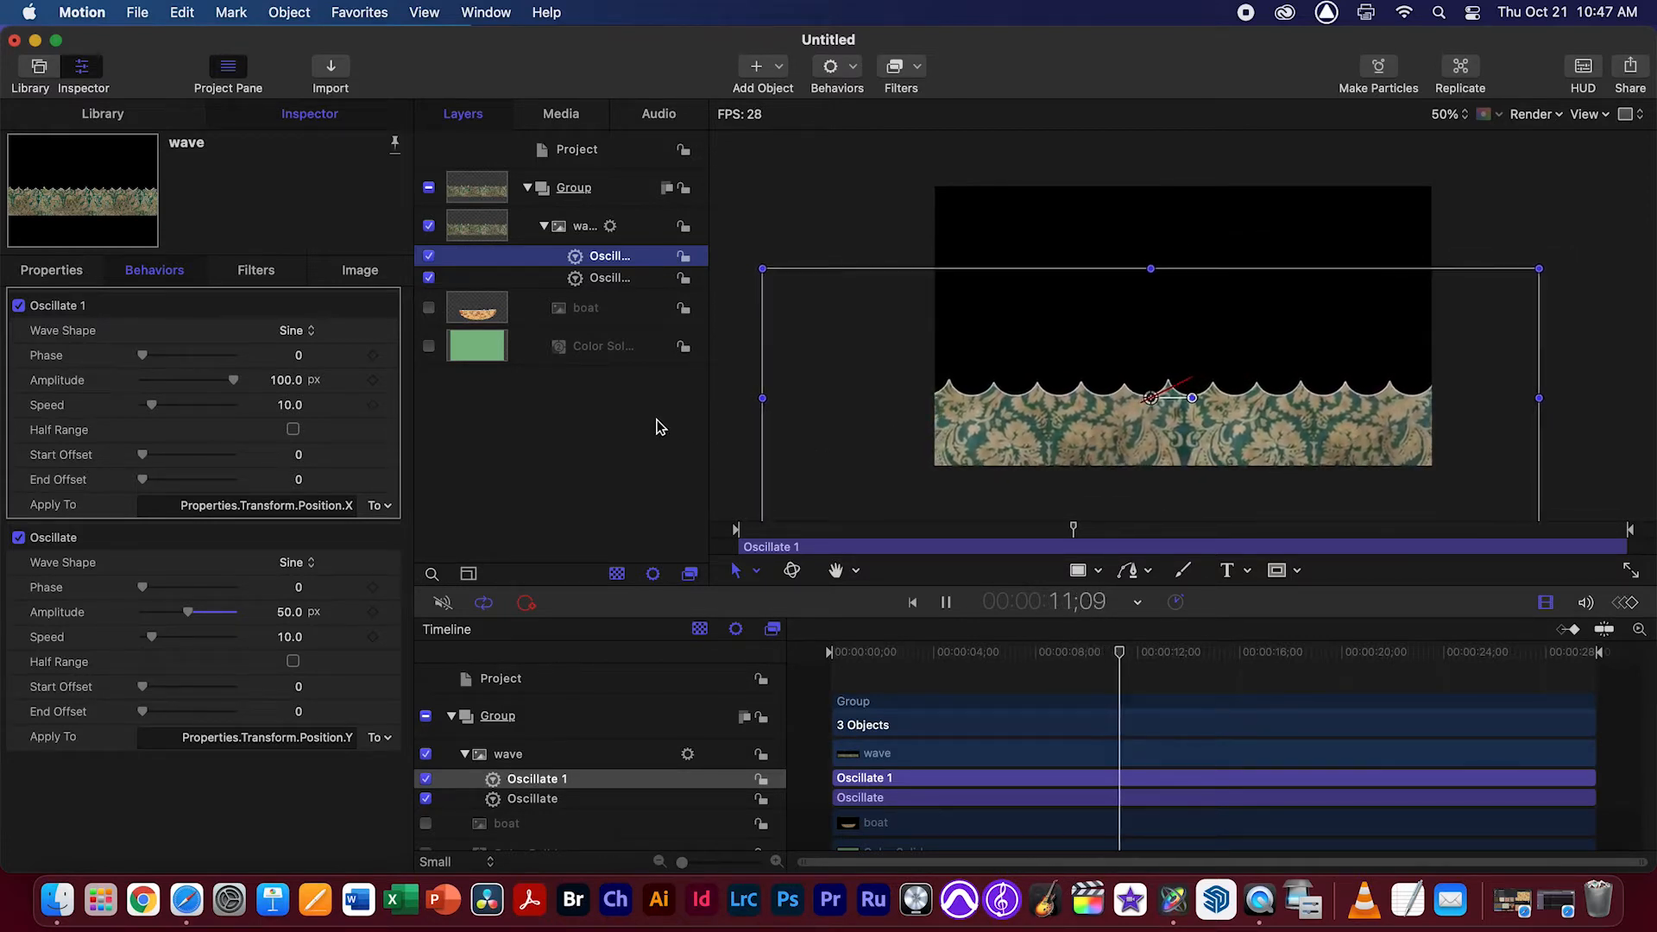
pyautogui.press('space')
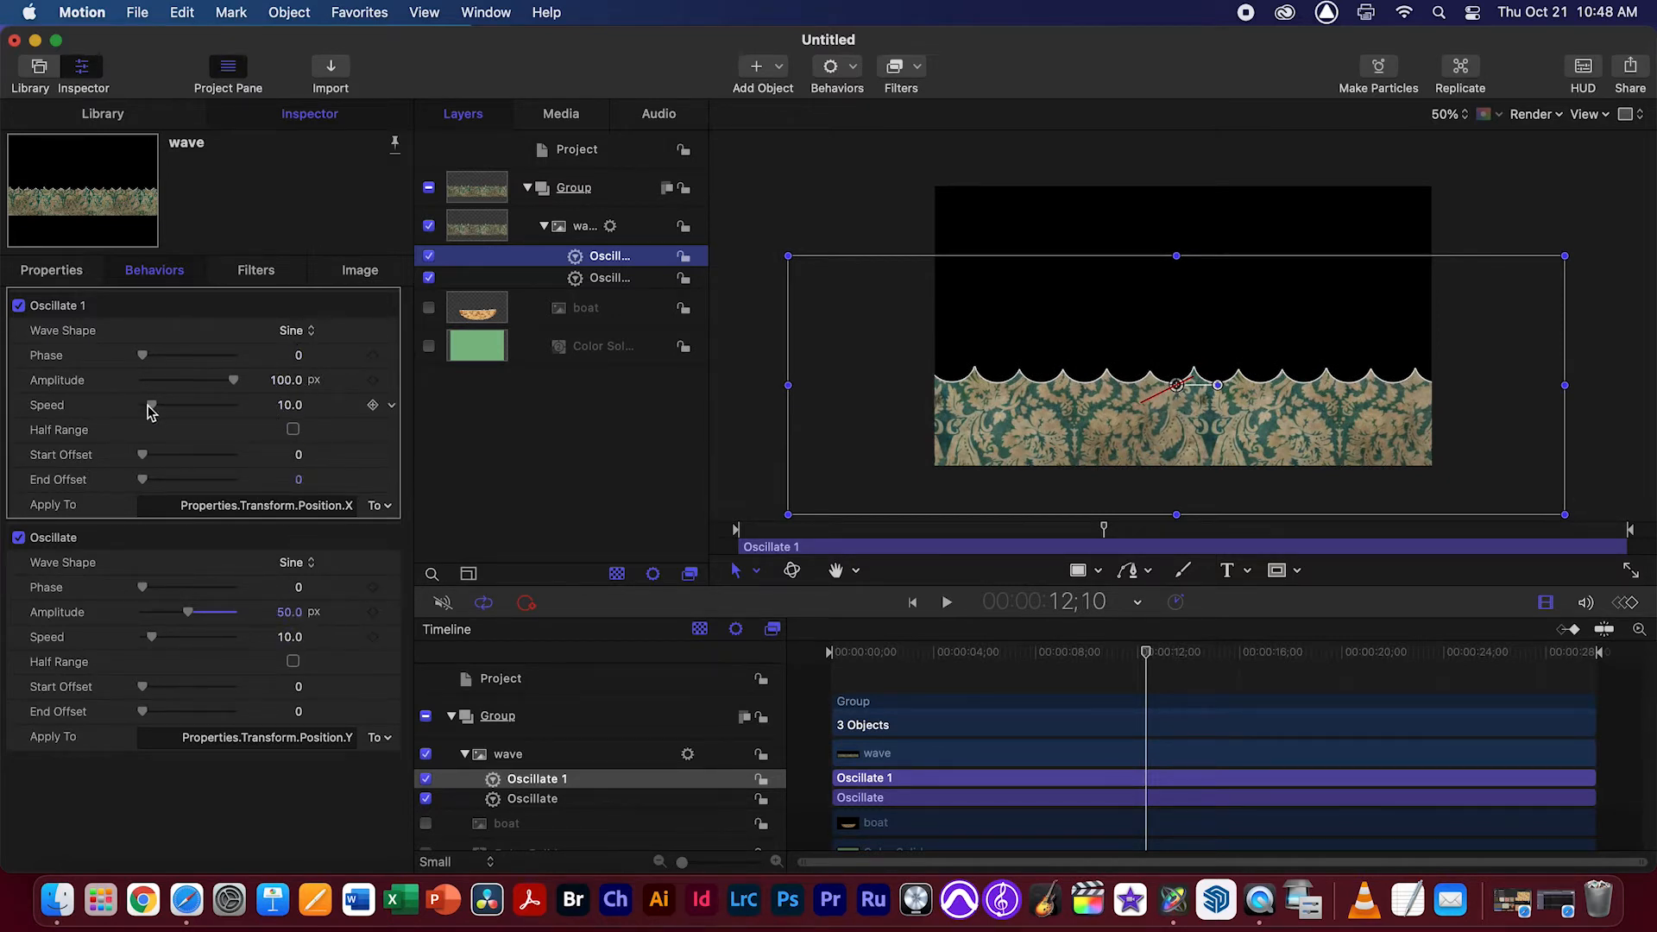
# Set the wave's X-position Oscillate behavior to a speed of 8 and an amplitude of 69 px, and preview it
pyautogui.moveTo(152, 406); pyautogui.dragTo(148, 406)
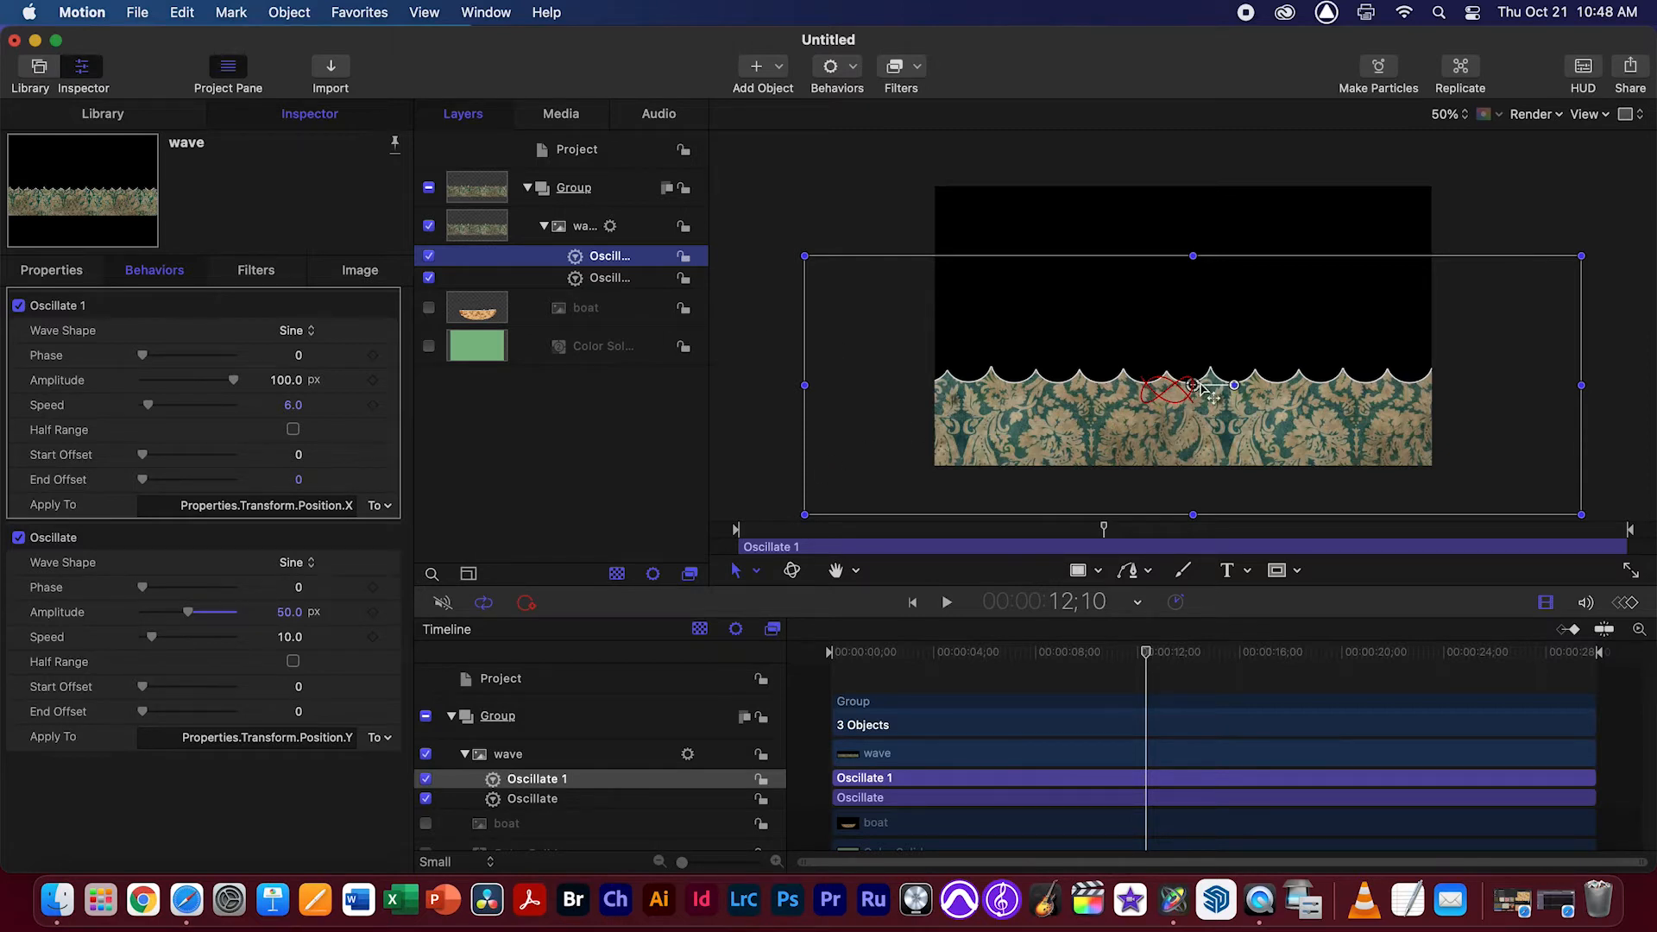
pyautogui.moveTo(233, 381); pyautogui.dragTo(231, 380)
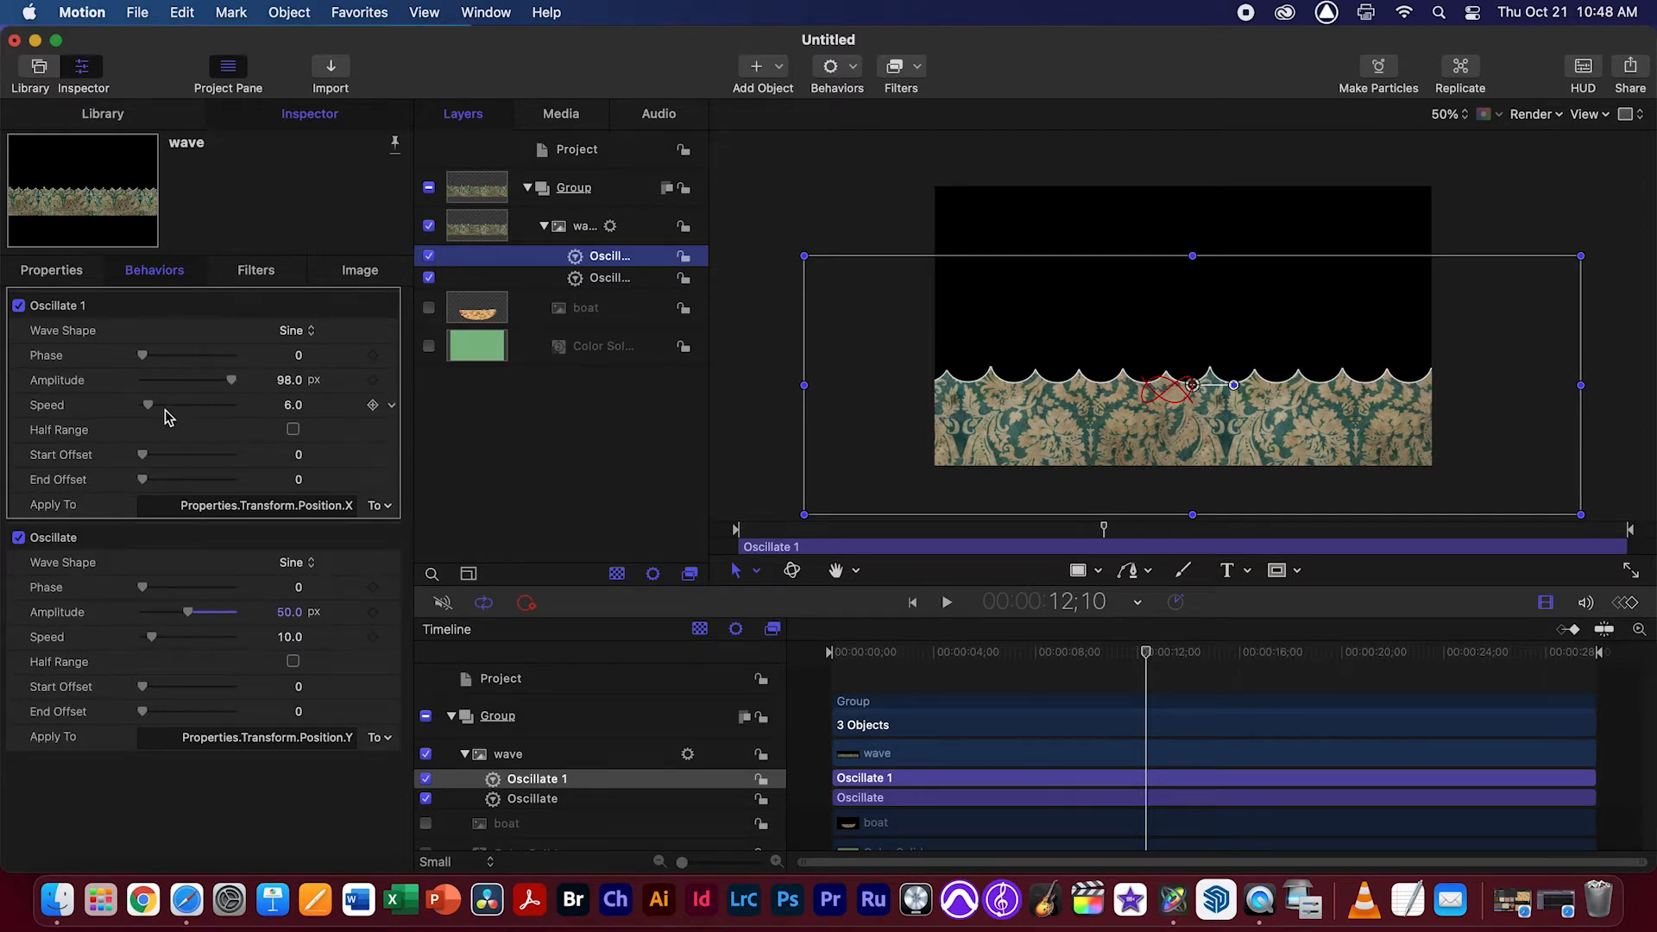
pyautogui.moveTo(152, 404); pyautogui.dragTo(153, 404)
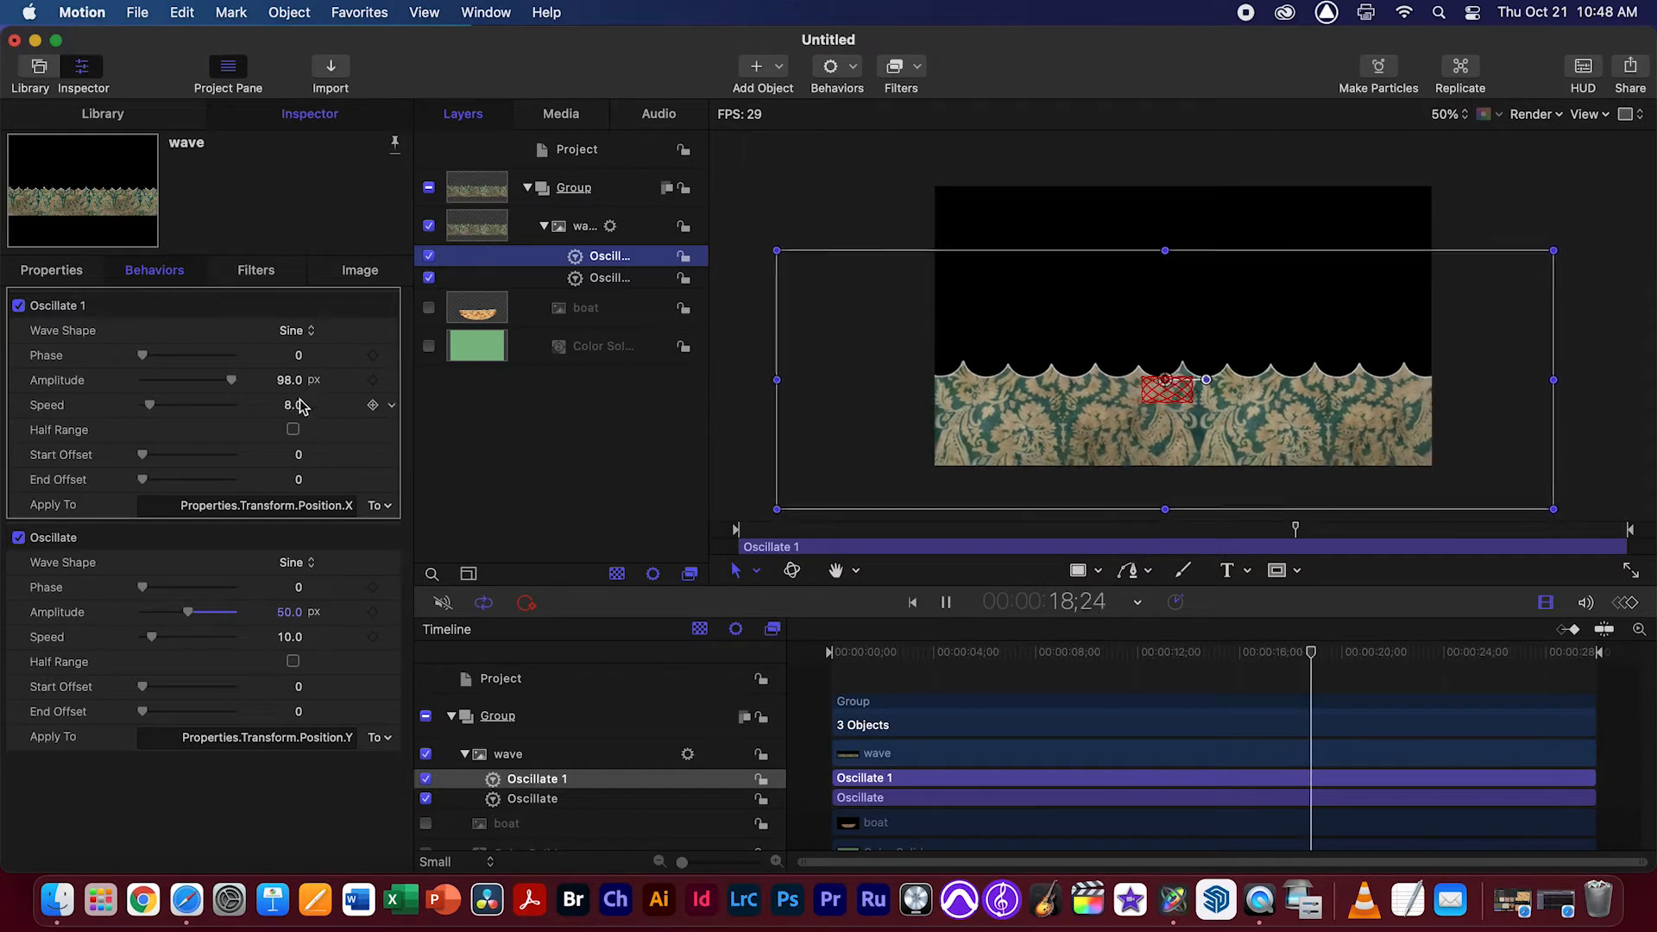
pyautogui.press('space')
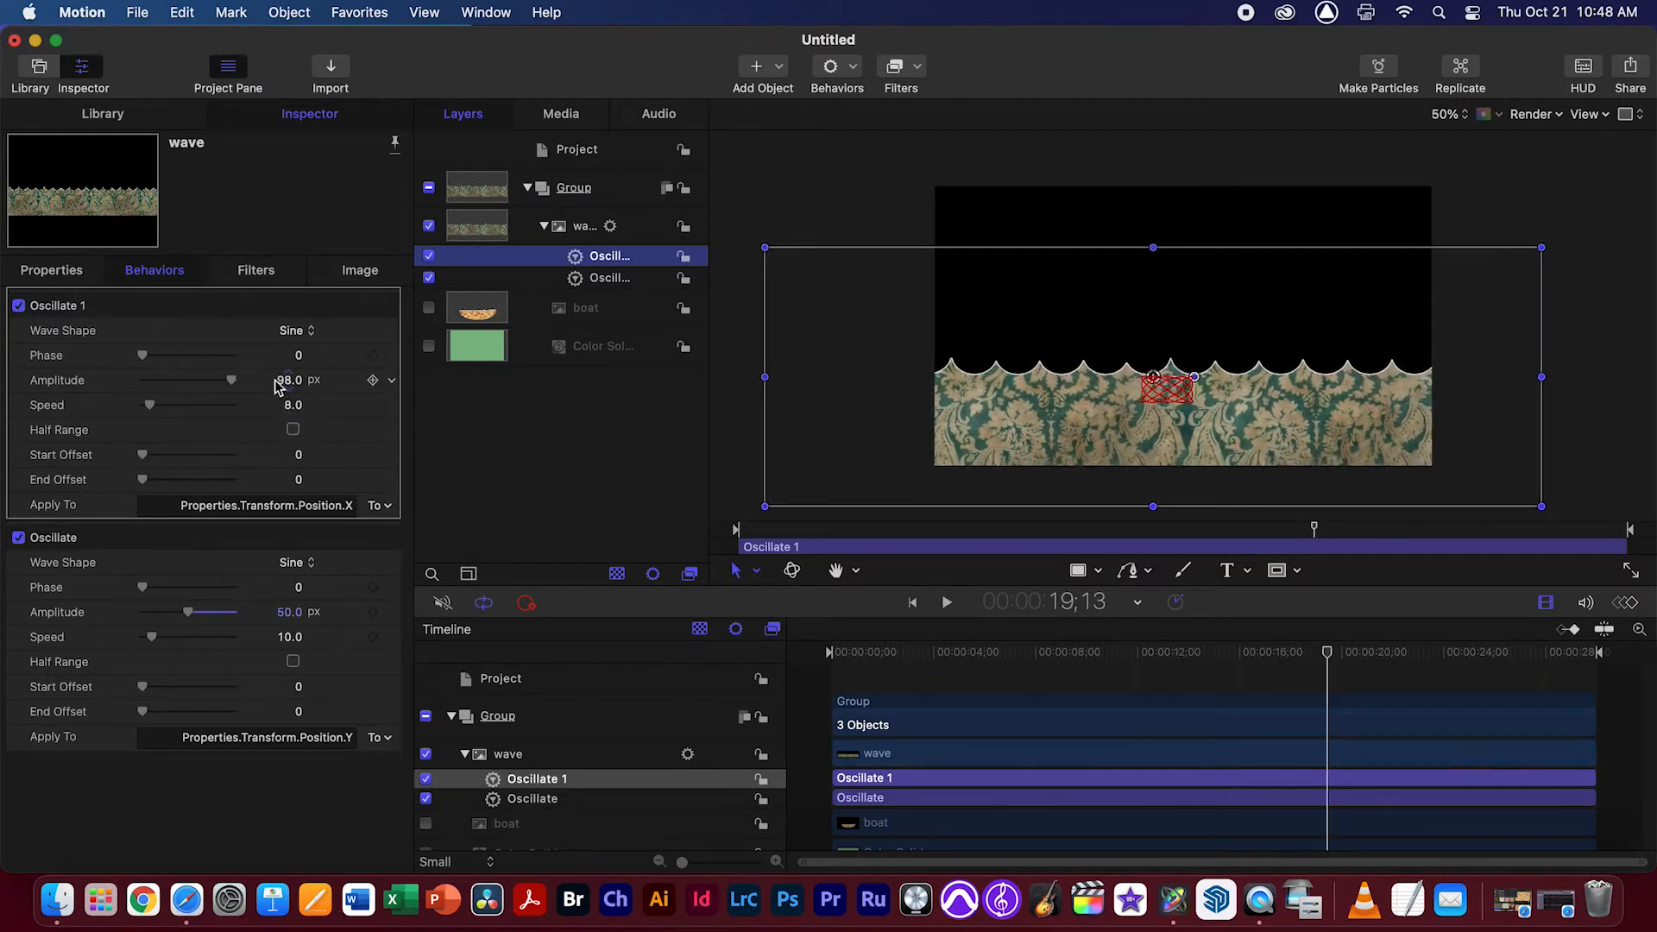
pyautogui.moveTo(232, 381); pyautogui.dragTo(205, 381)
pyautogui.press('space')
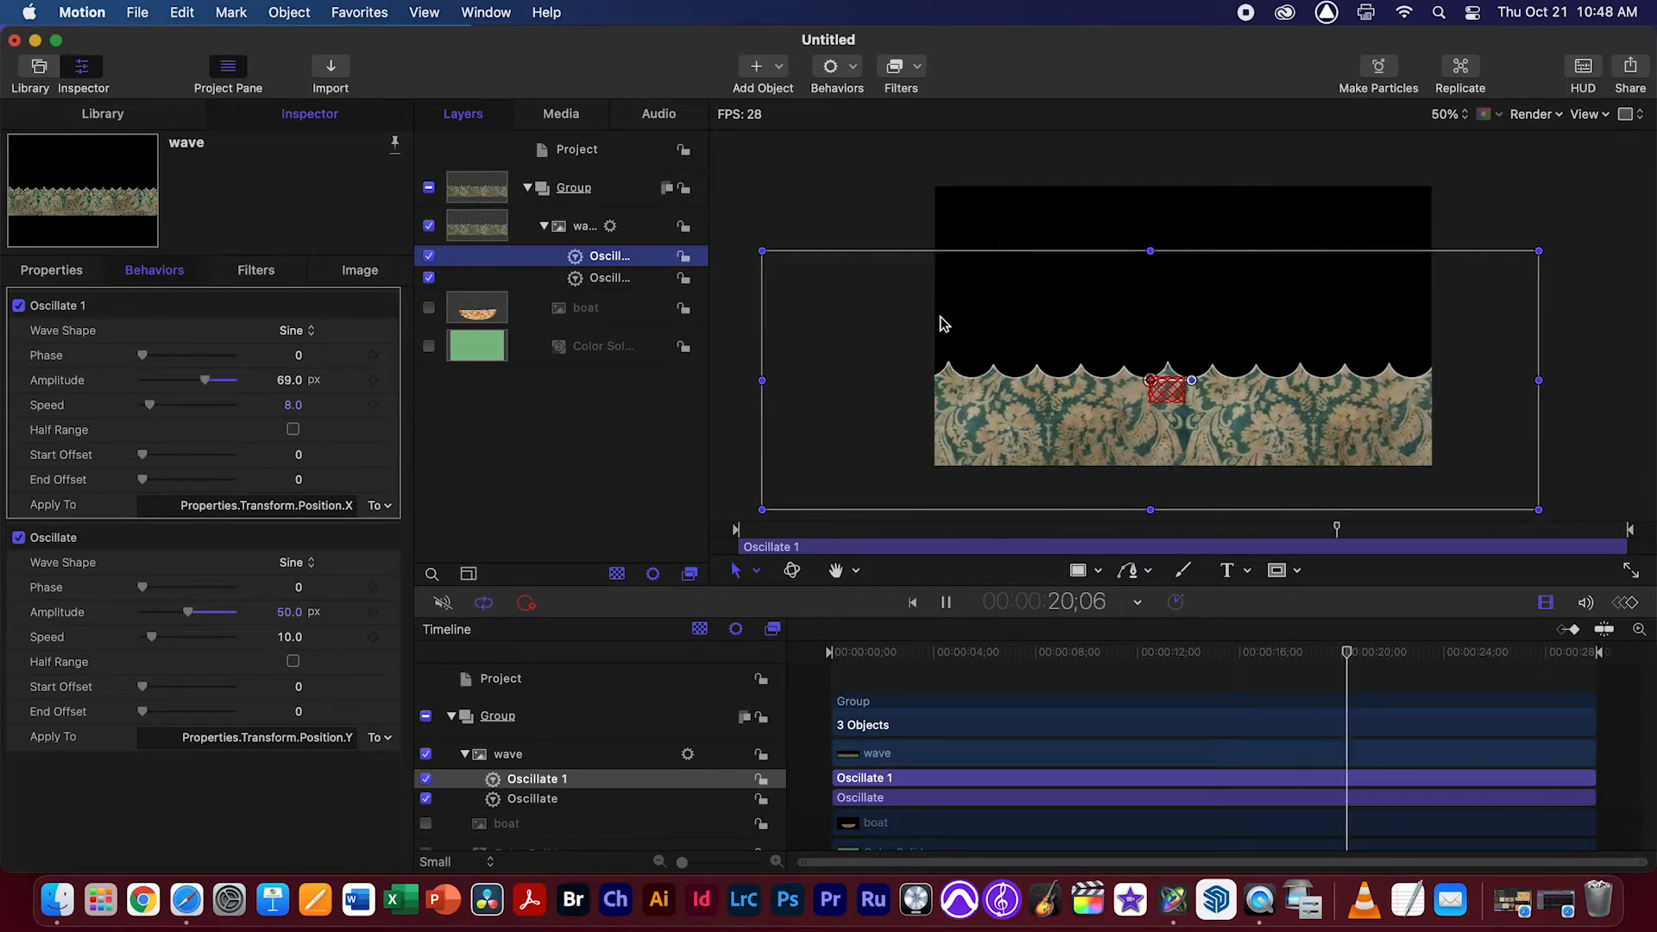
pyautogui.click(877, 215)
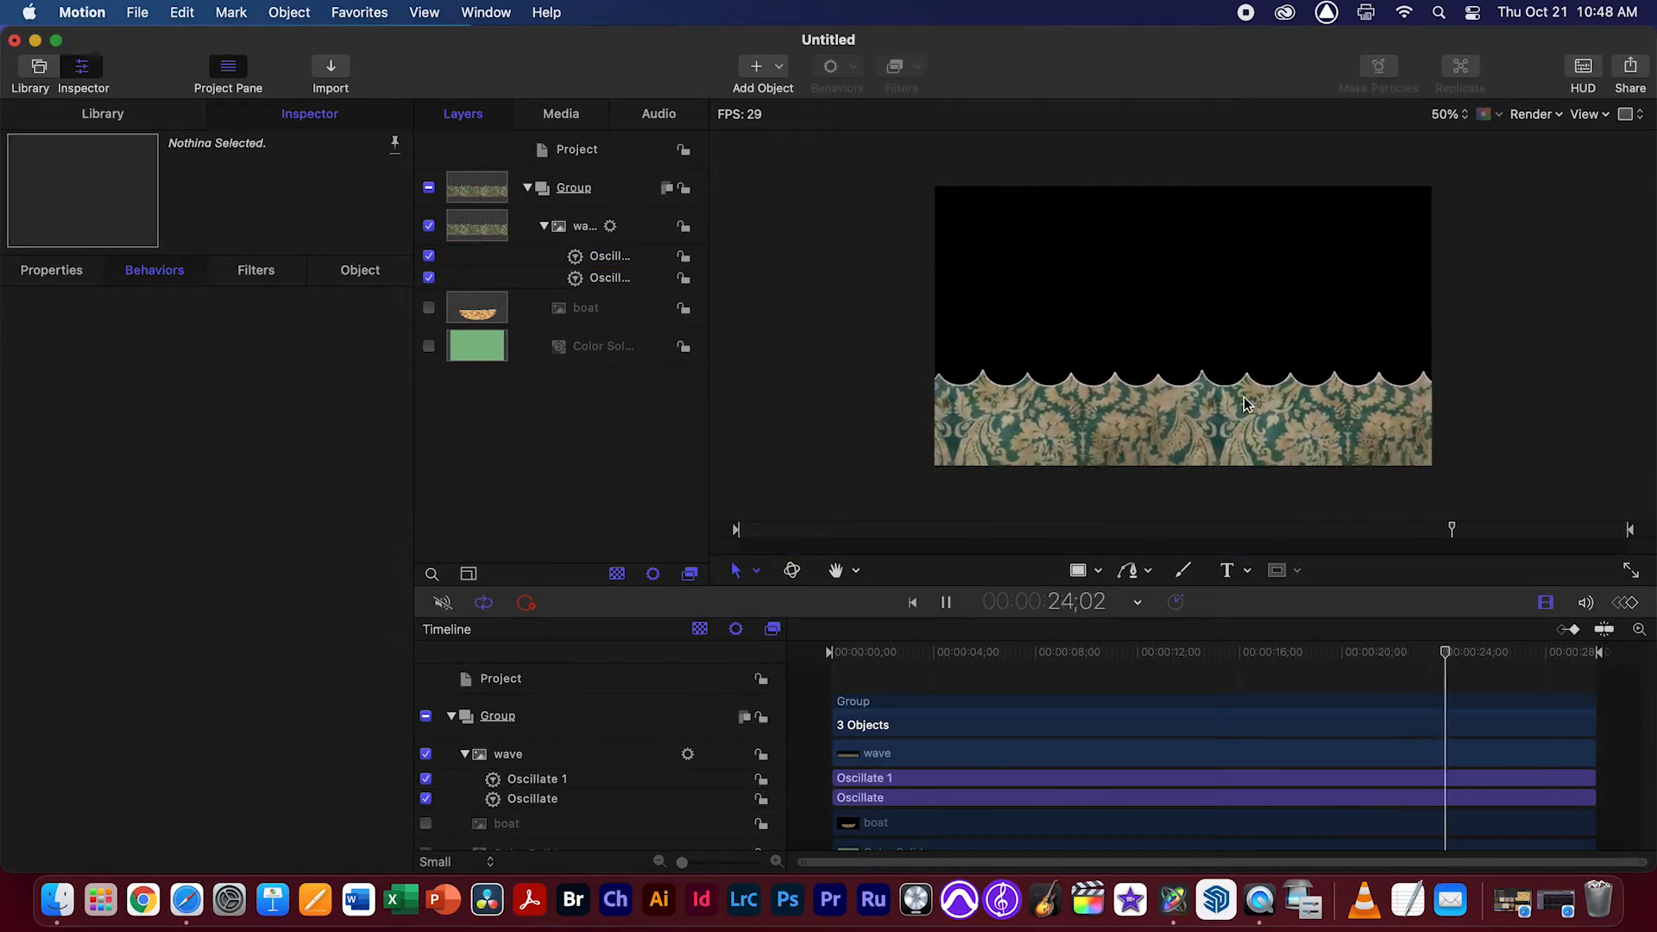
pyautogui.press('space')
# Duplicate the wave layer together with its two Oscillate behaviors
pyautogui.click(545, 227)
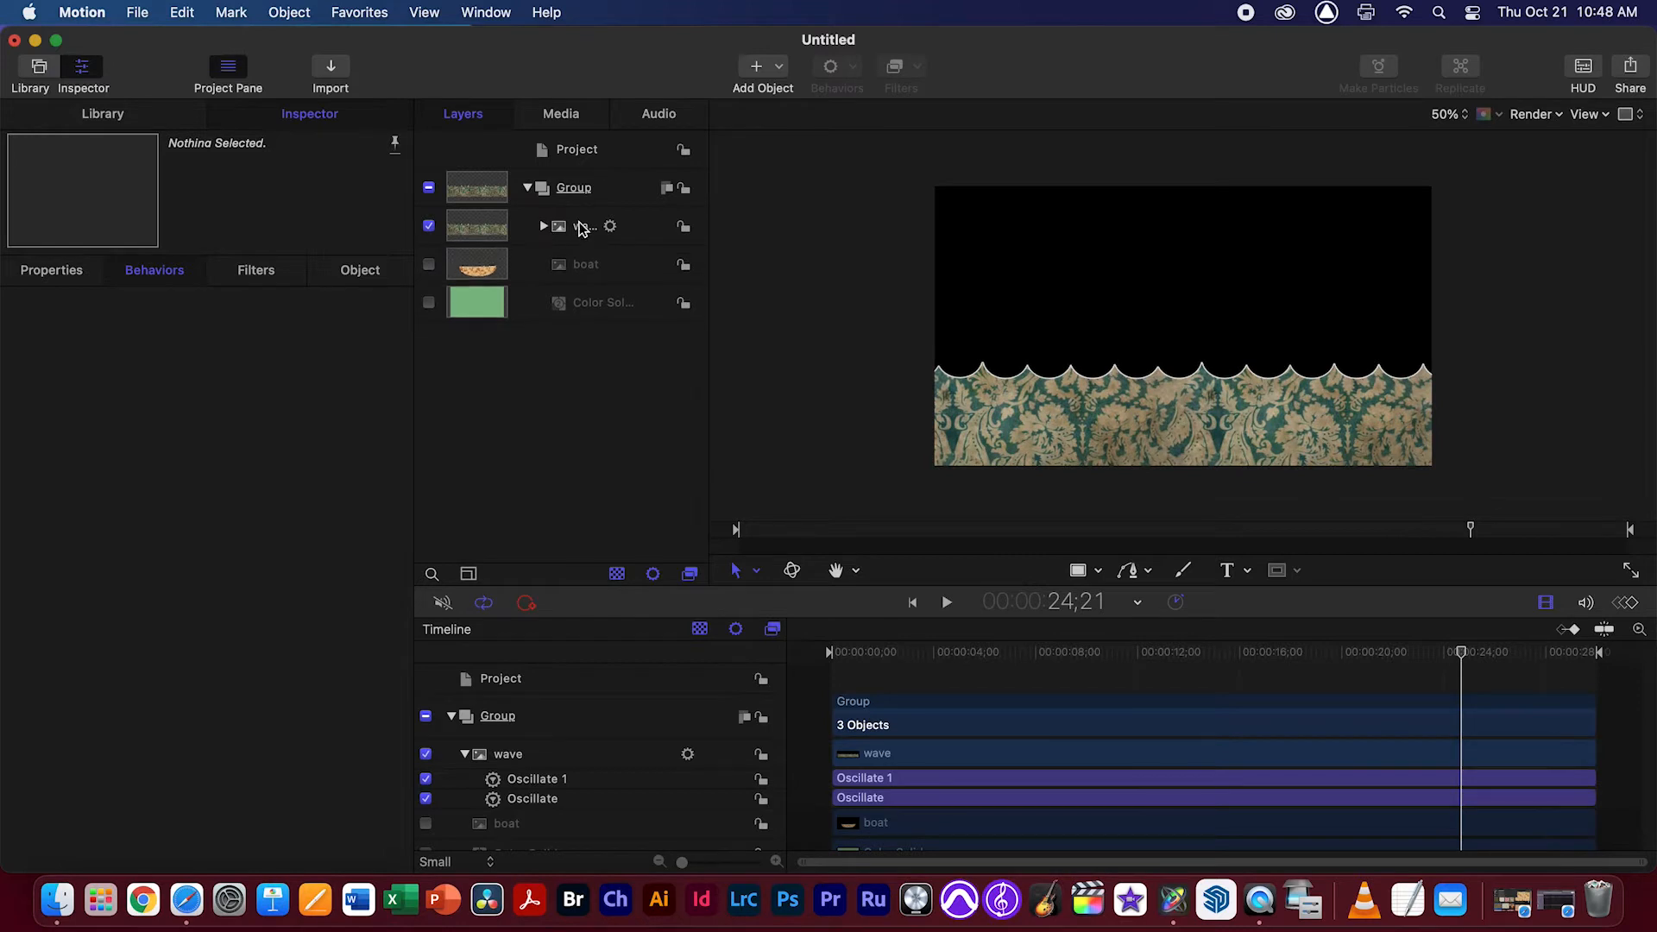
pyautogui.click(546, 233)
pyautogui.click(544, 227)
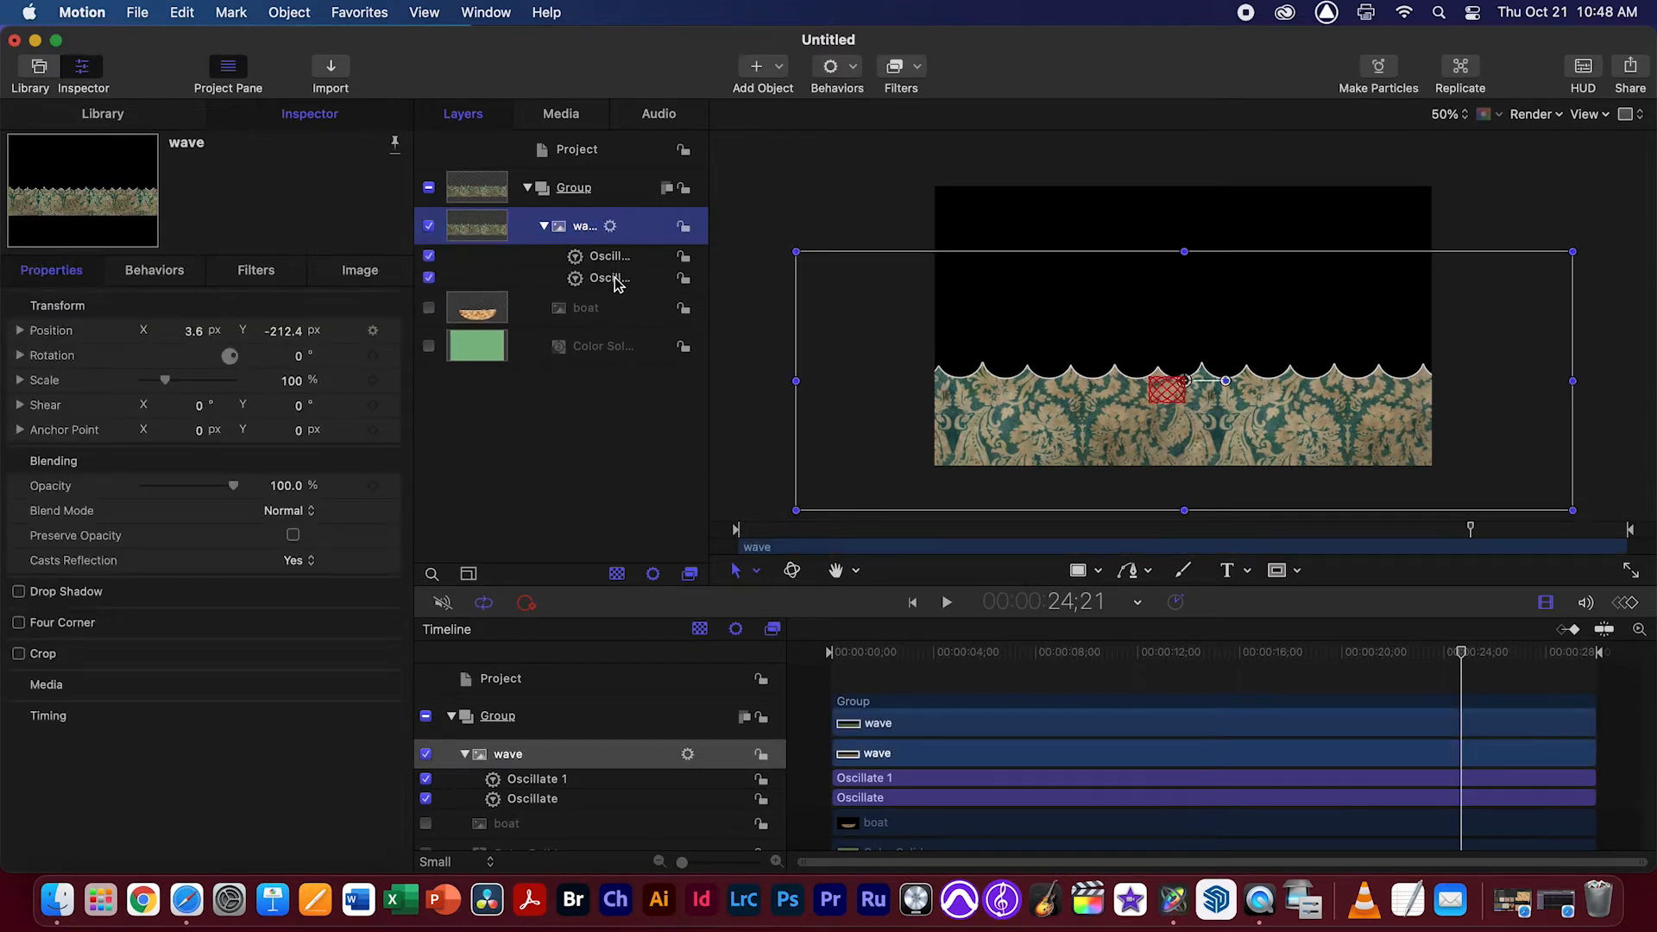
pyautogui.click(544, 228)
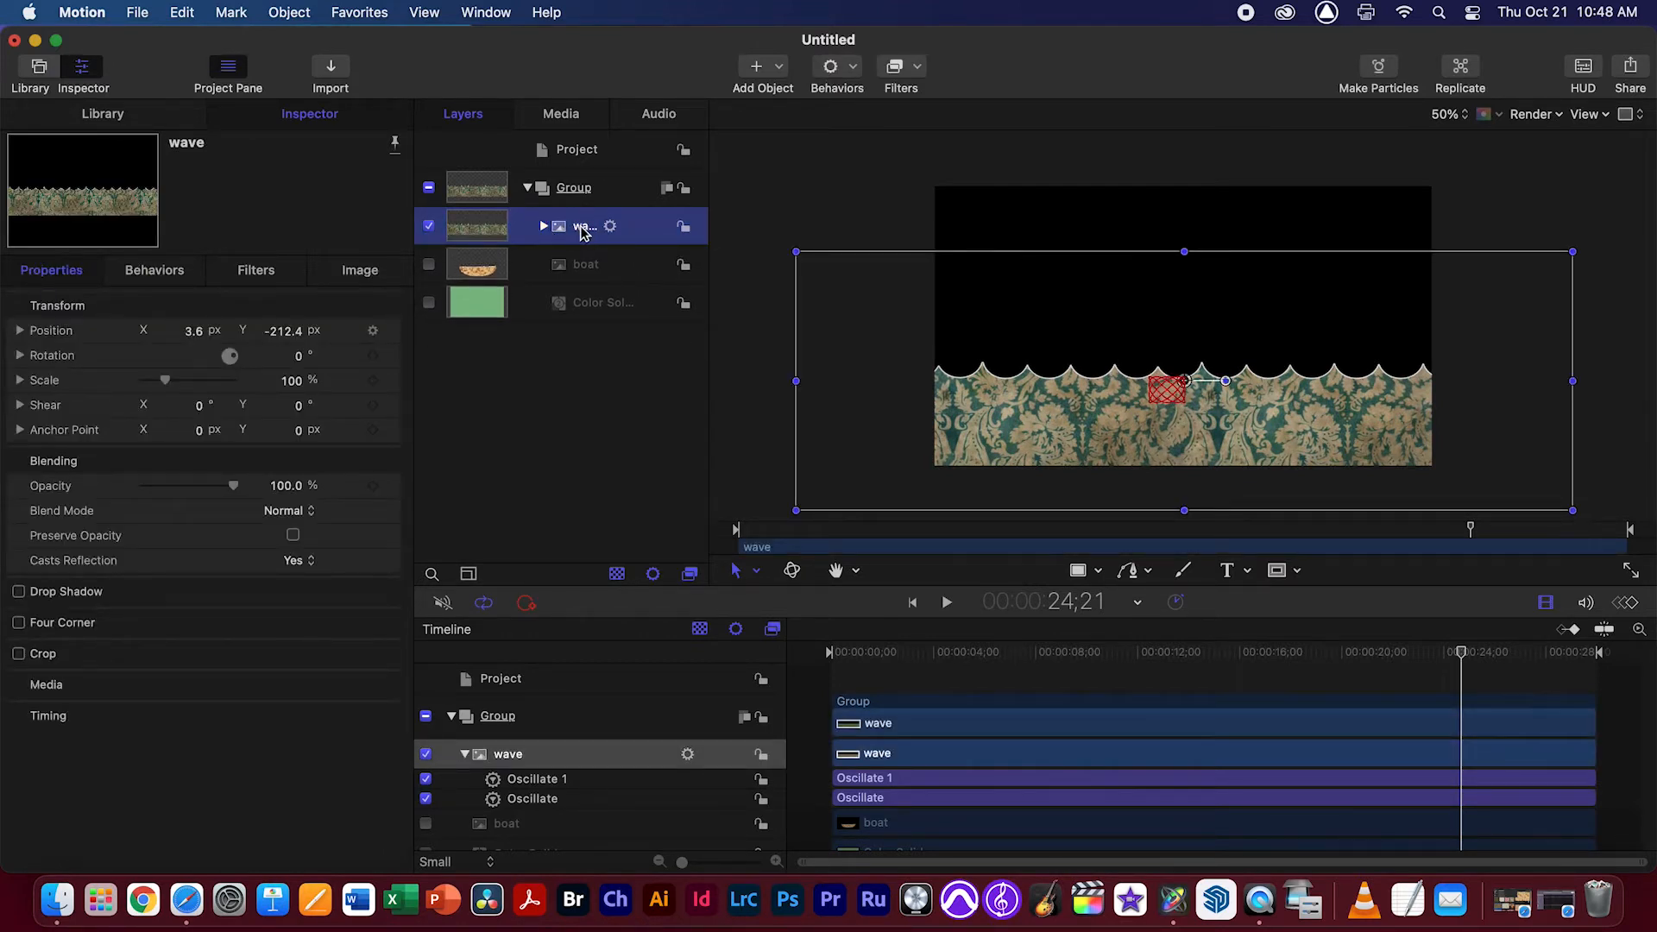
pyautogui.press('super+d')
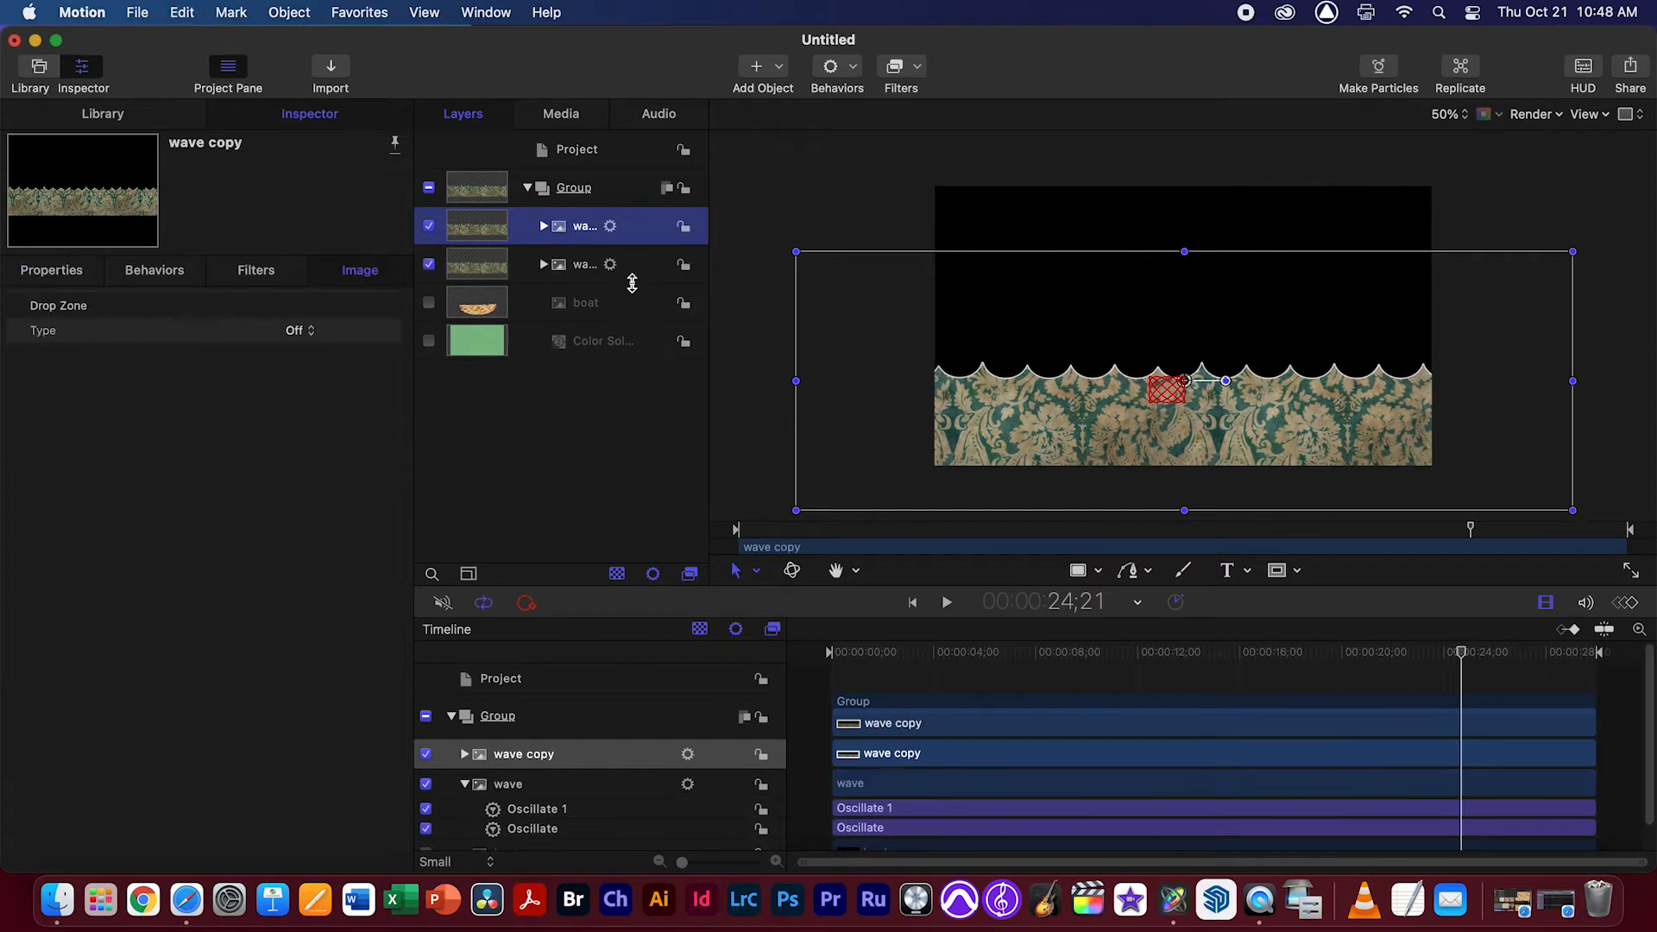
pyautogui.click(578, 268)
pyautogui.moveTo(1025, 437); pyautogui.dragTo(1026, 452)
pyautogui.press('super+z')
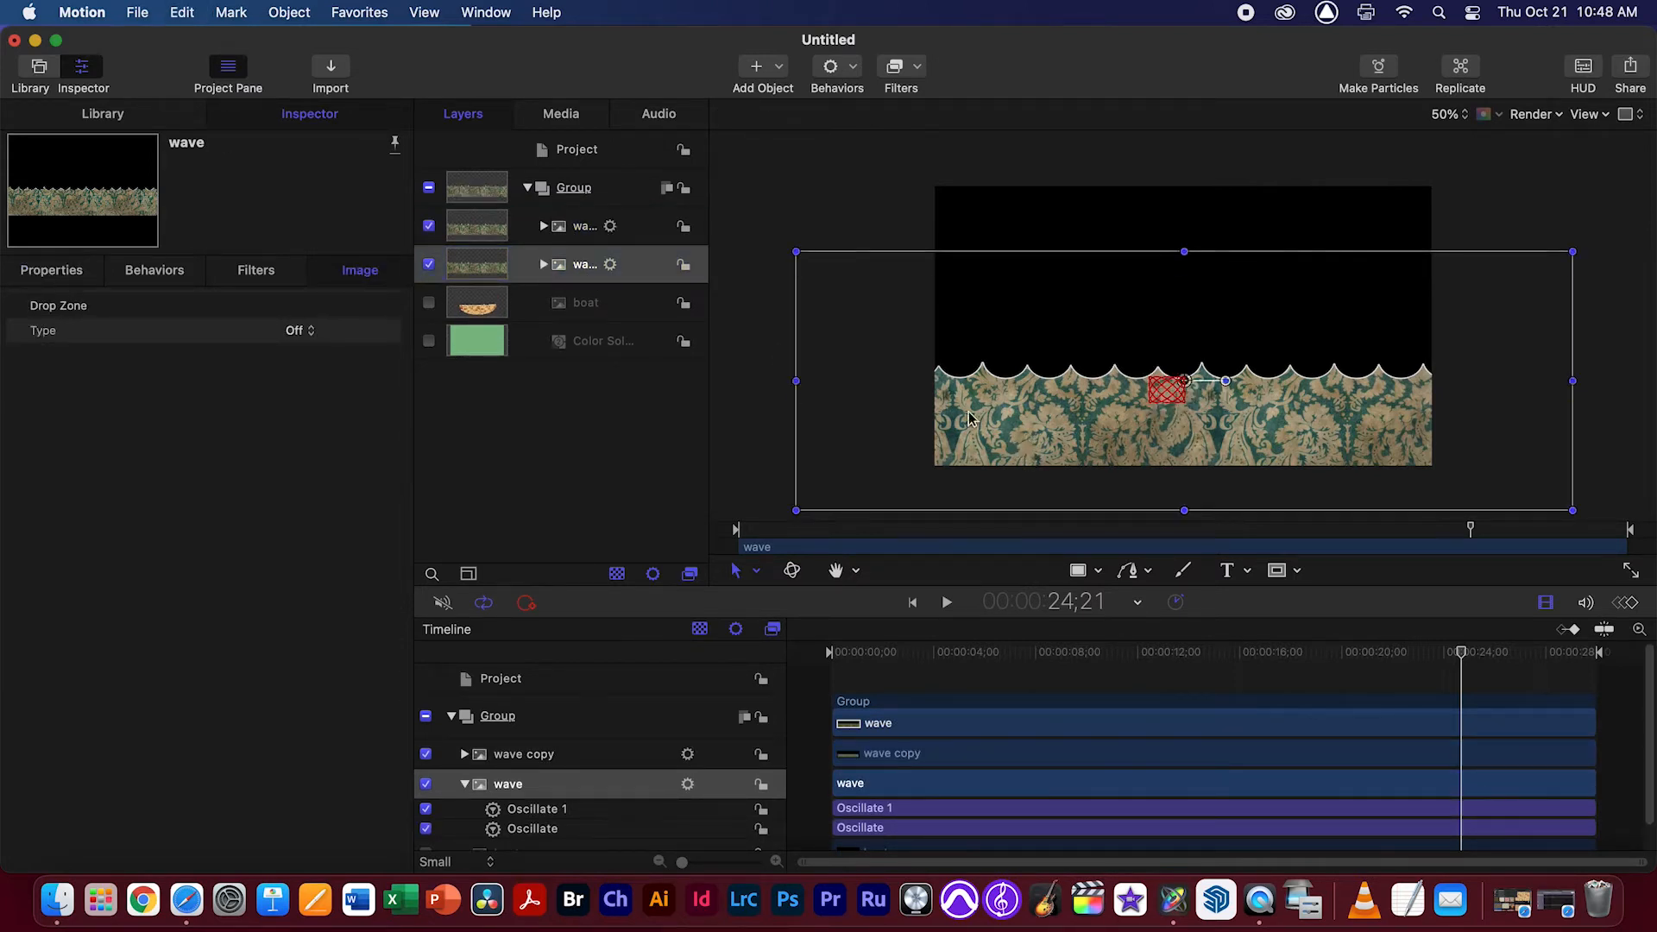
# Move the duplicated wave down to about X 4 px, Y -307 px, and play back the two waves
pyautogui.click(575, 231)
pyautogui.moveTo(1086, 436); pyautogui.dragTo(1087, 461)
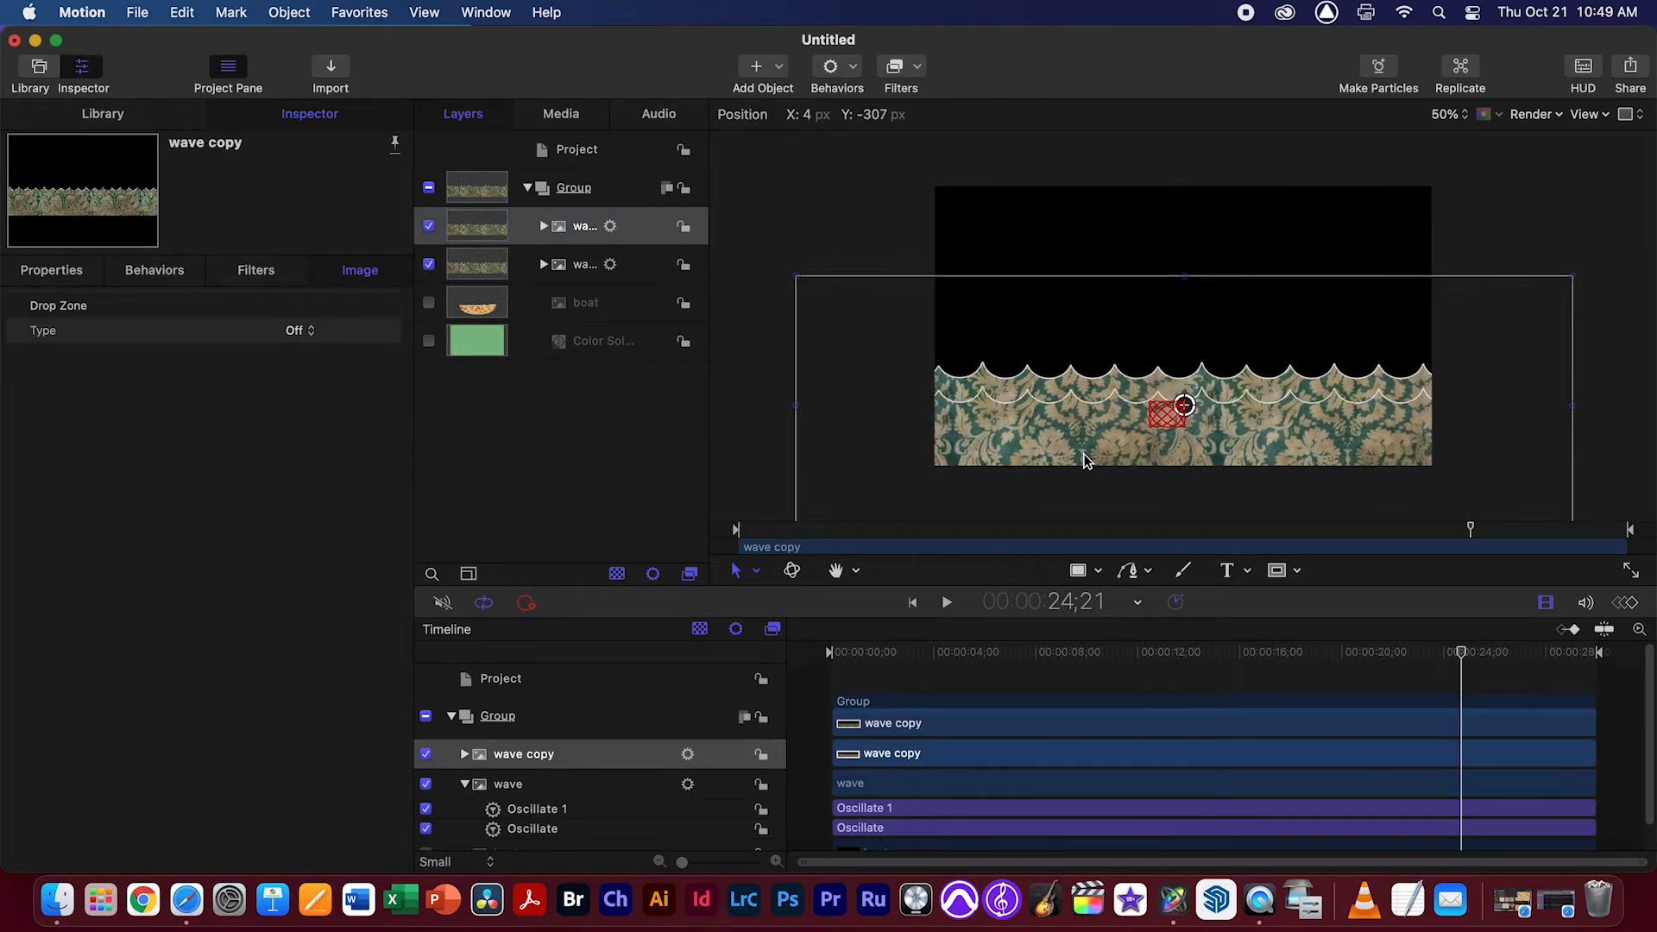
pyautogui.press('space')
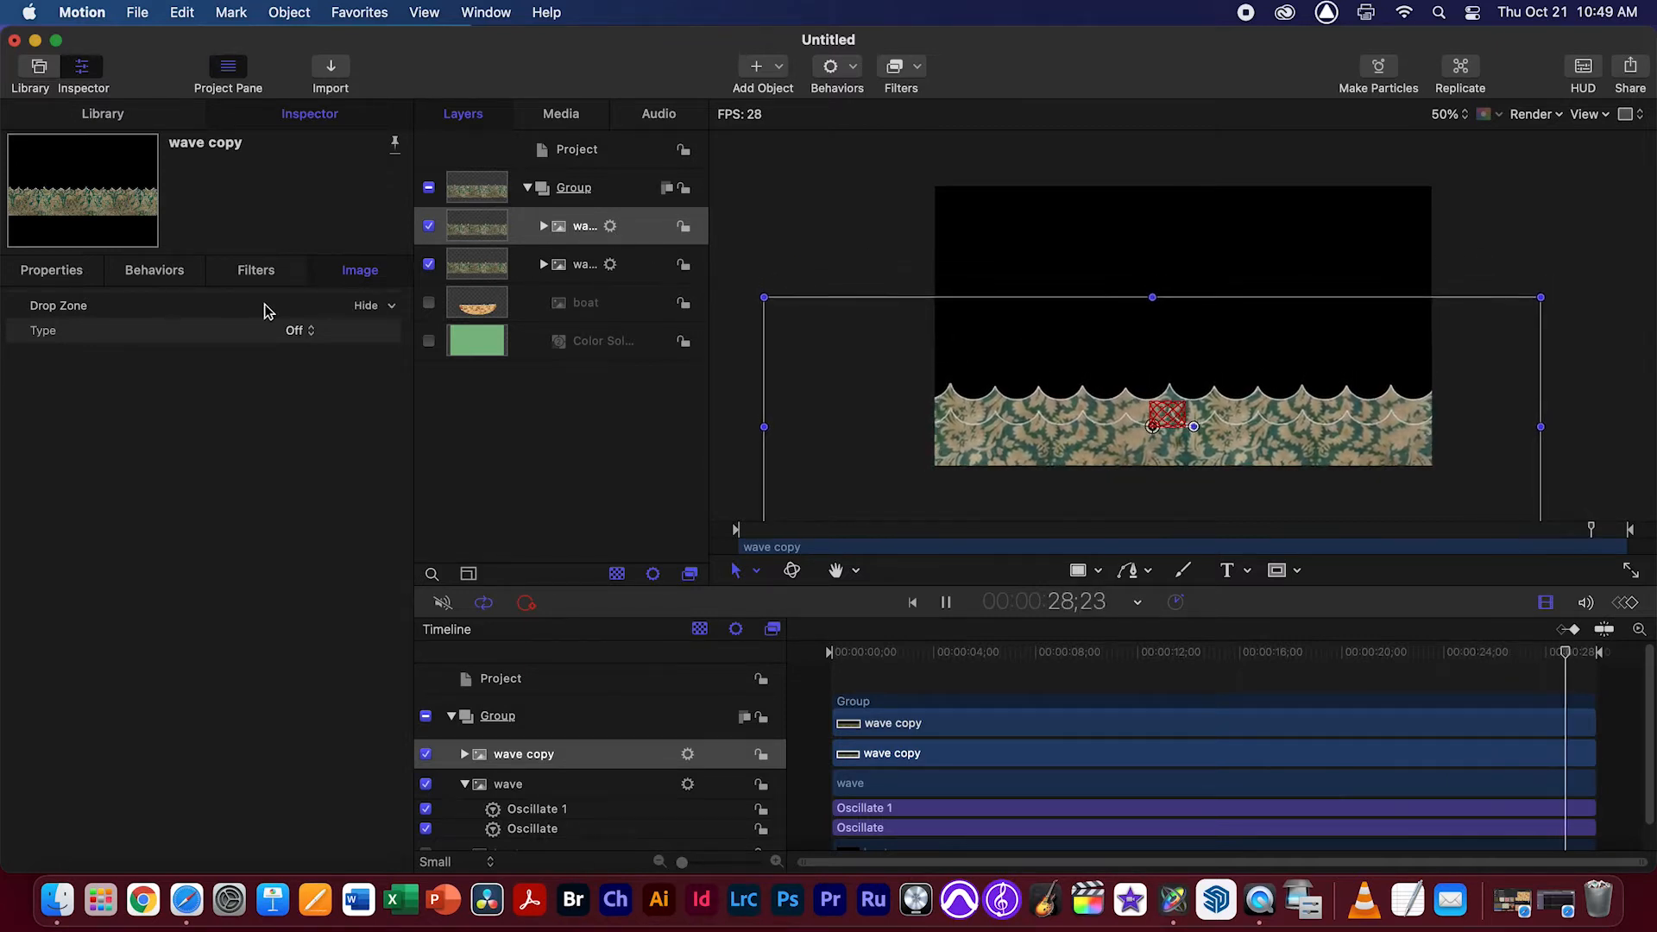
# Offset the wave copy's motion by setting its Oscillate phase to 6 for X position and 5 for Y position
pyautogui.click(544, 226)
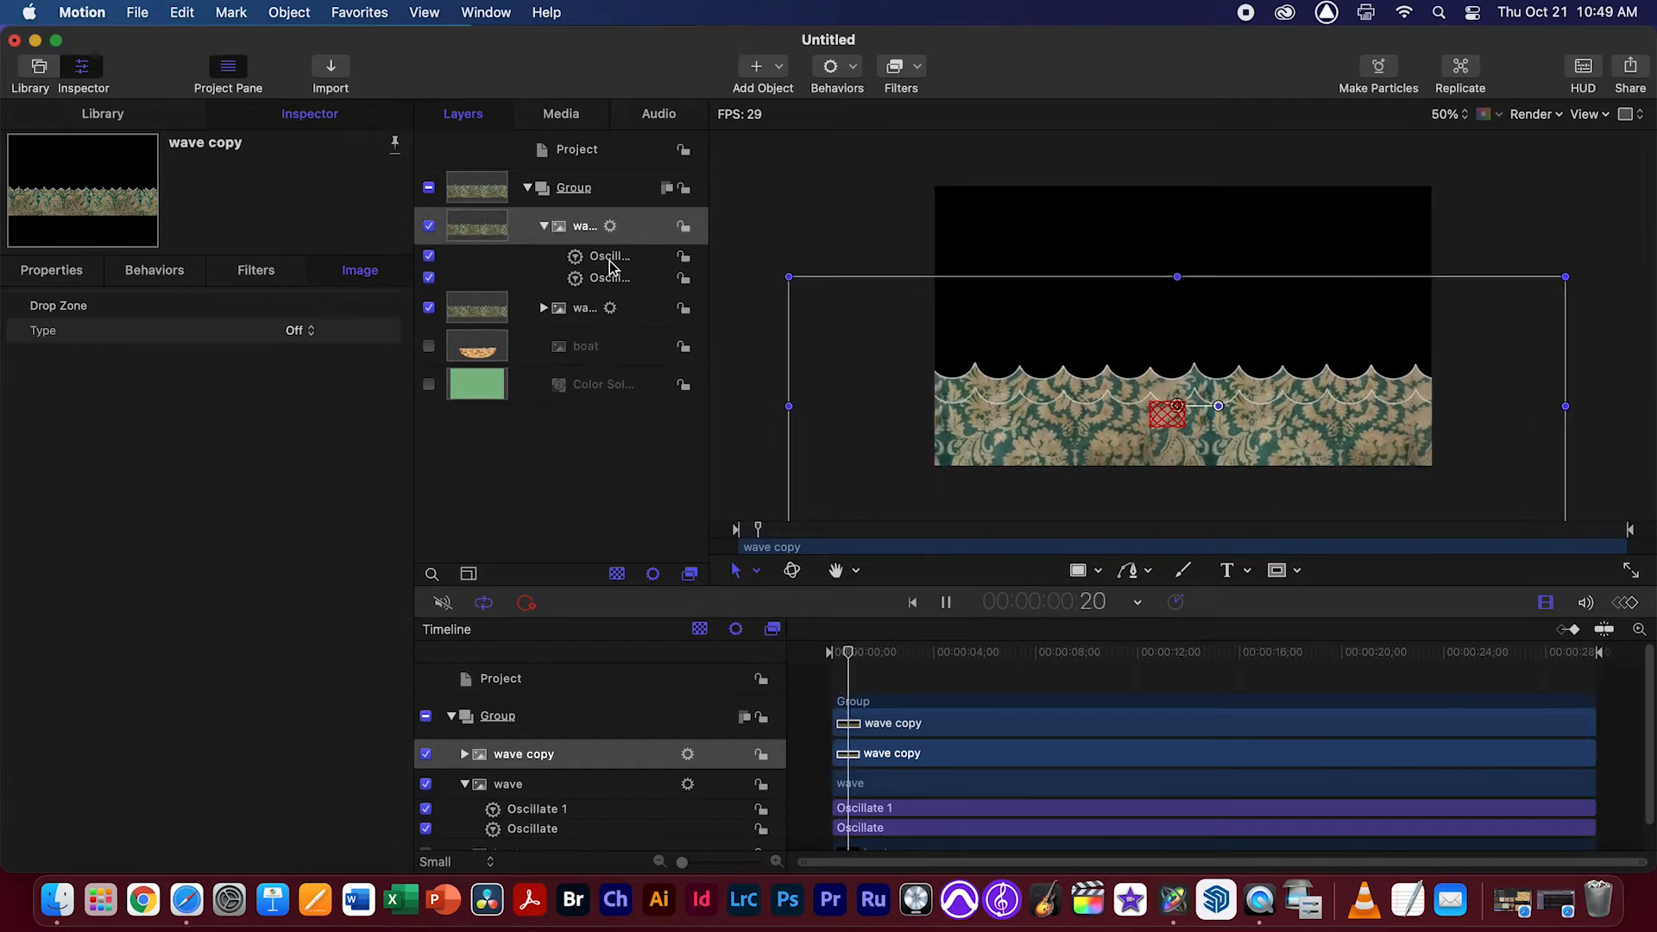
pyautogui.click(606, 257)
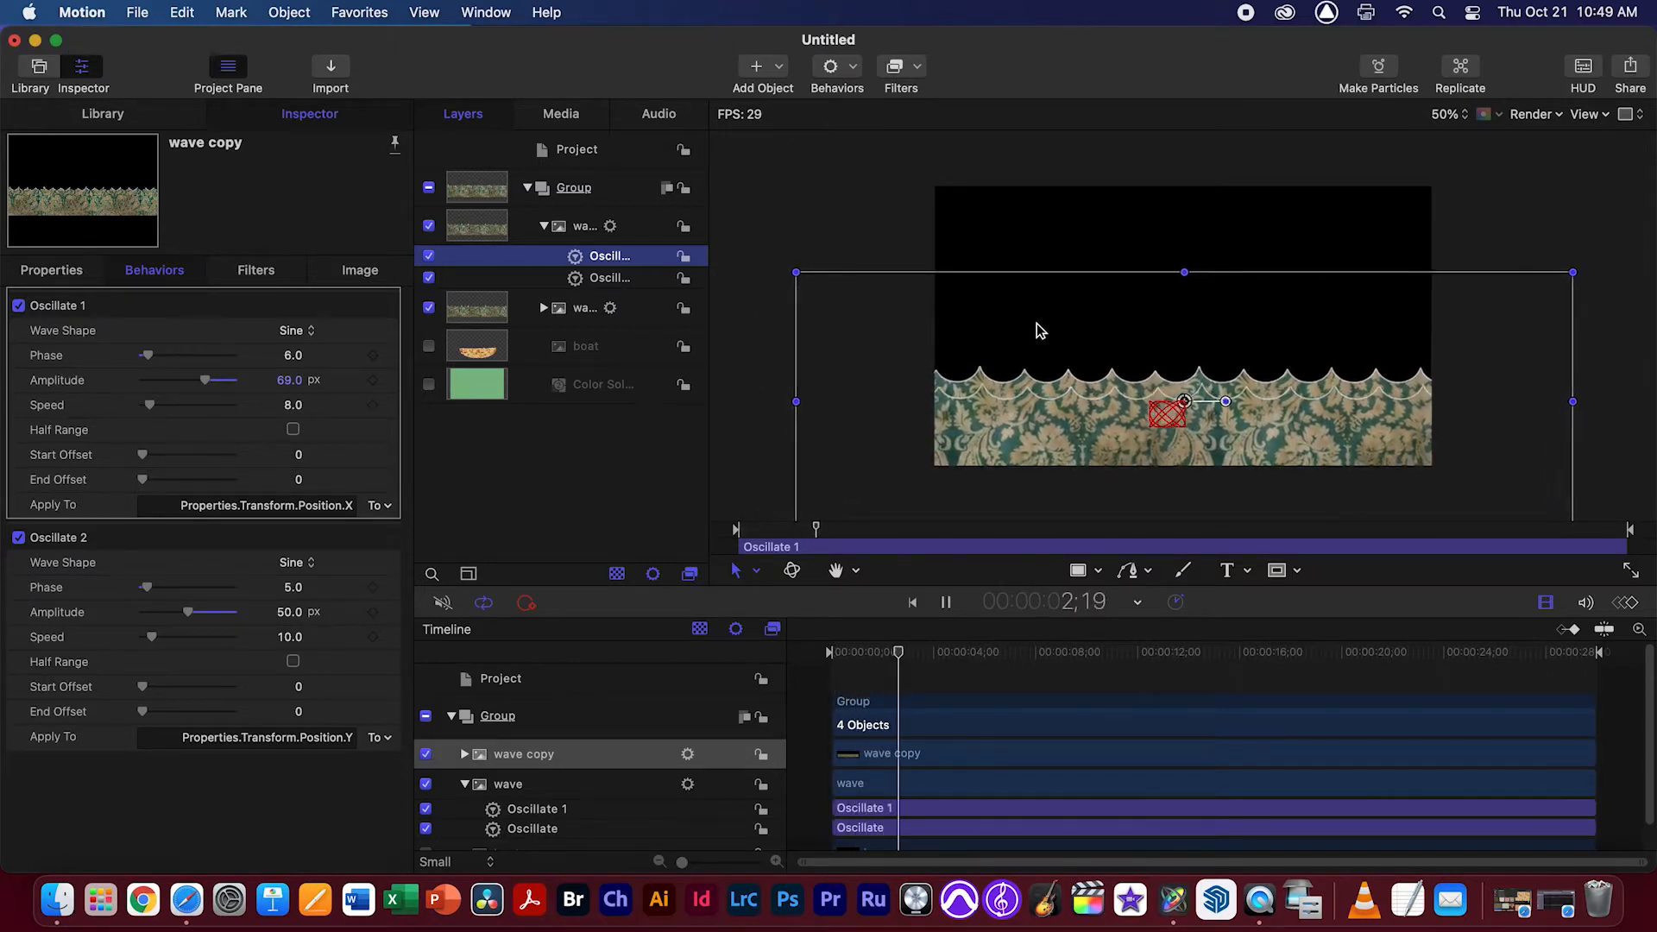
pyautogui.click(544, 226)
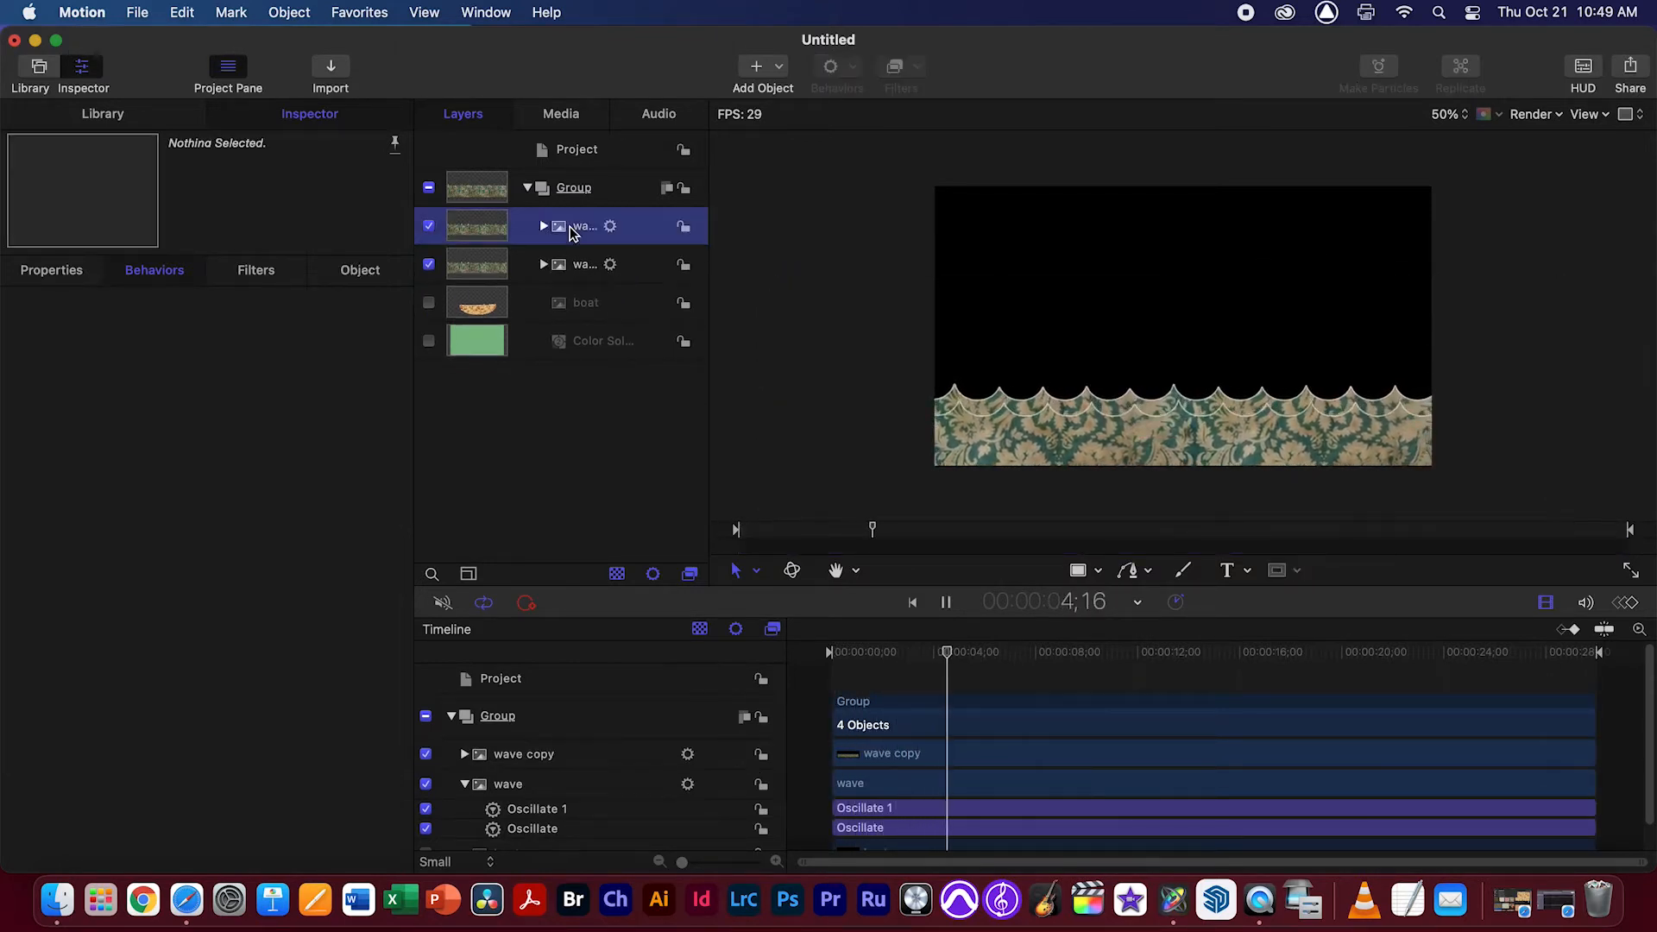
# Duplicate the wave copy, show the new layer's Oscillate behaviors and move it down below the other two waves
pyautogui.click(571, 233)
pyautogui.press('super+d')
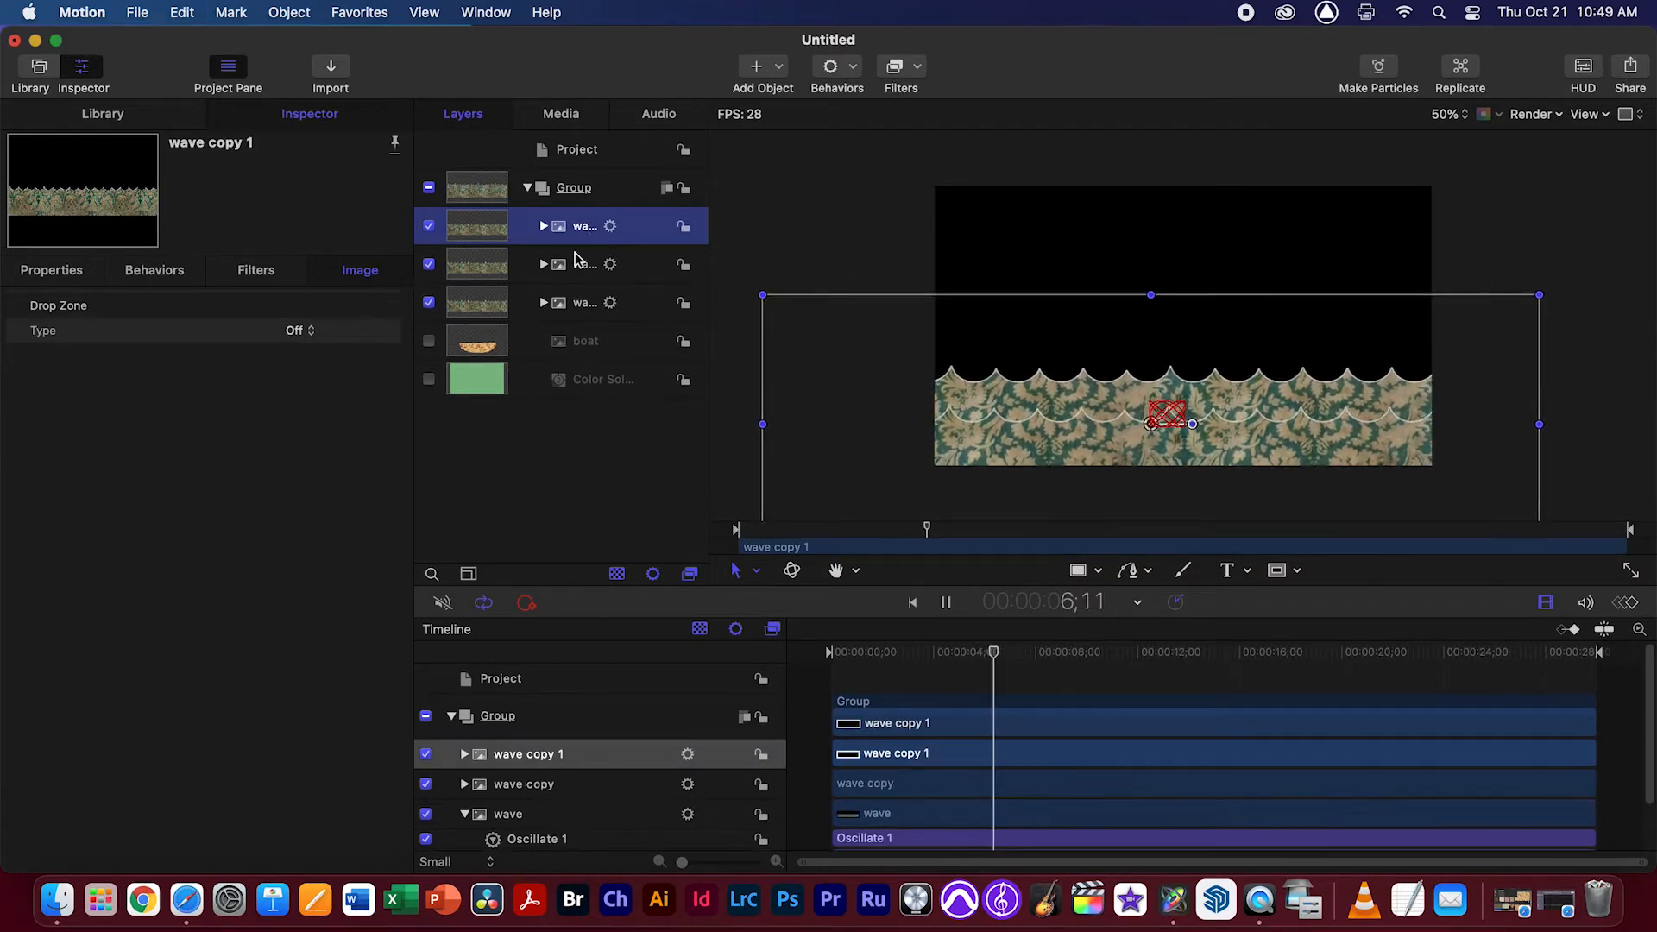
pyautogui.click(544, 226)
pyautogui.click(614, 259)
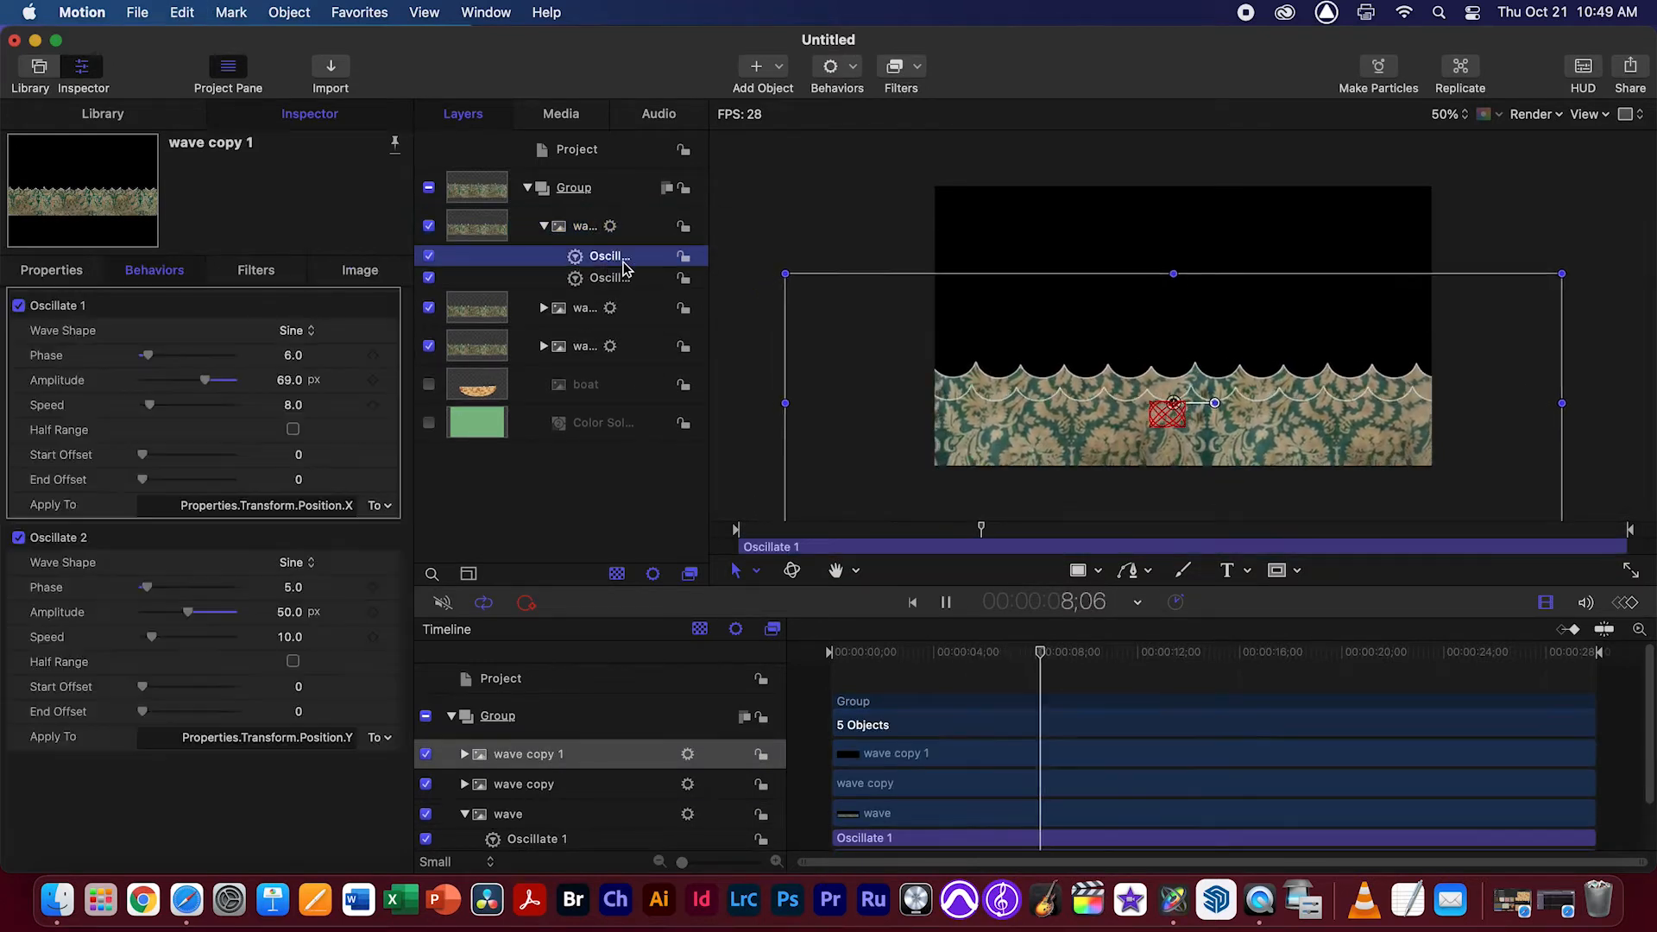
pyautogui.moveTo(1071, 434); pyautogui.dragTo(1071, 458)
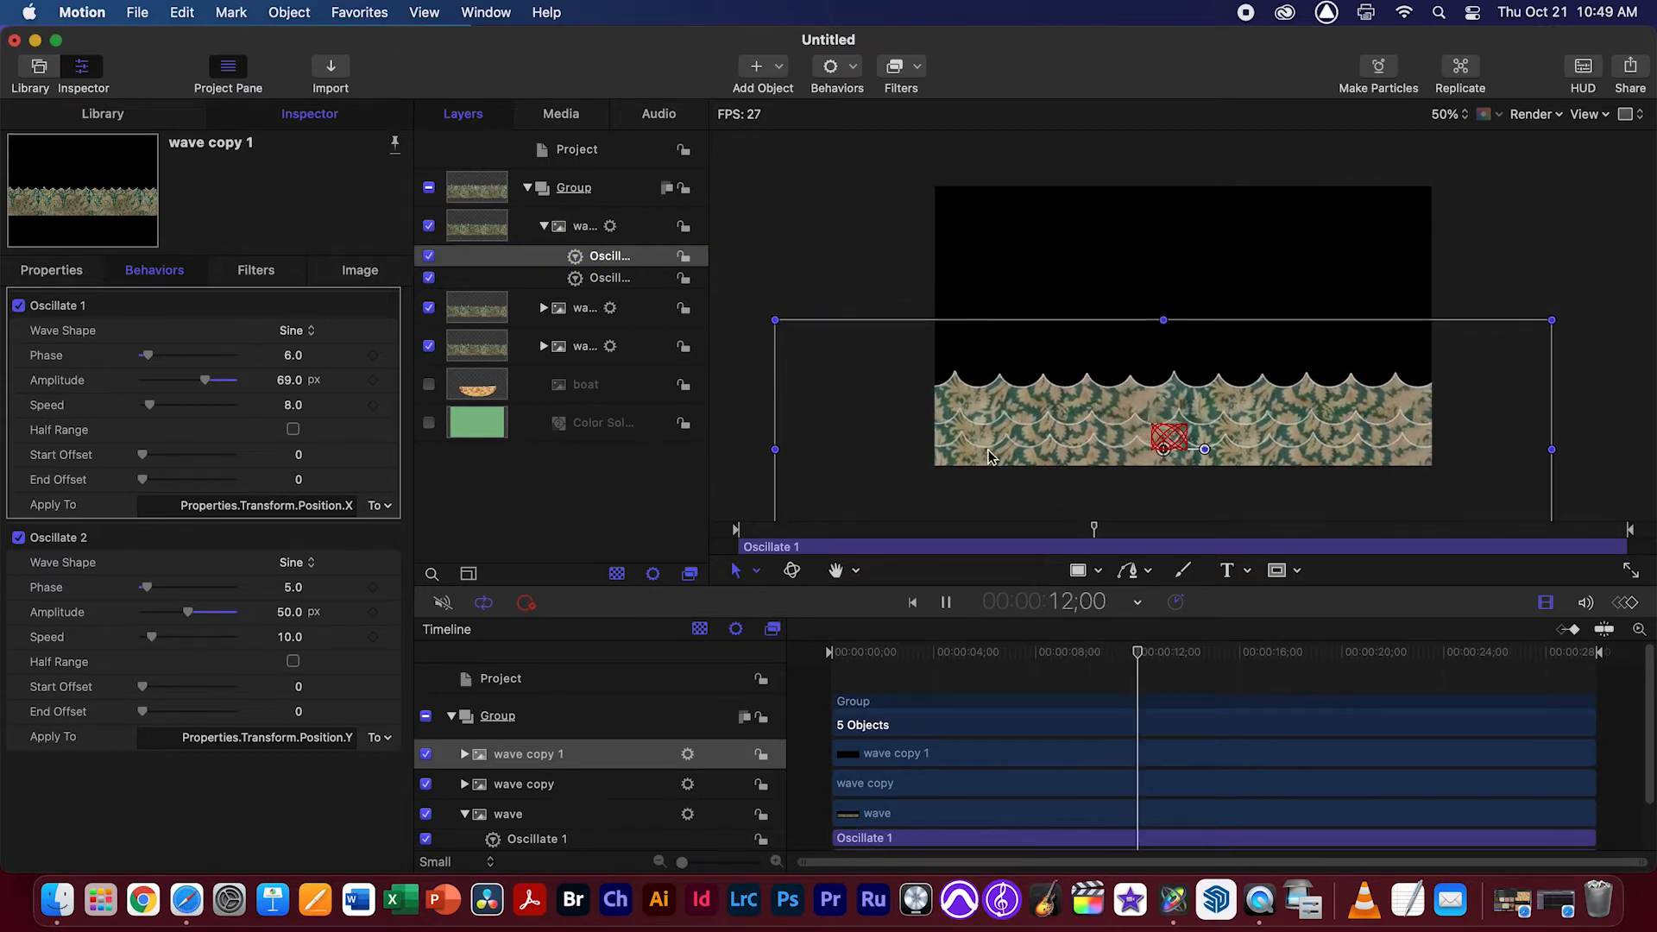
# Set the Oscillate phase of wave copy 1 to 18 for X position and 16 for Y position
pyautogui.moveTo(158, 357); pyautogui.dragTo(157, 357)
pyautogui.moveTo(146, 588); pyautogui.dragTo(156, 588)
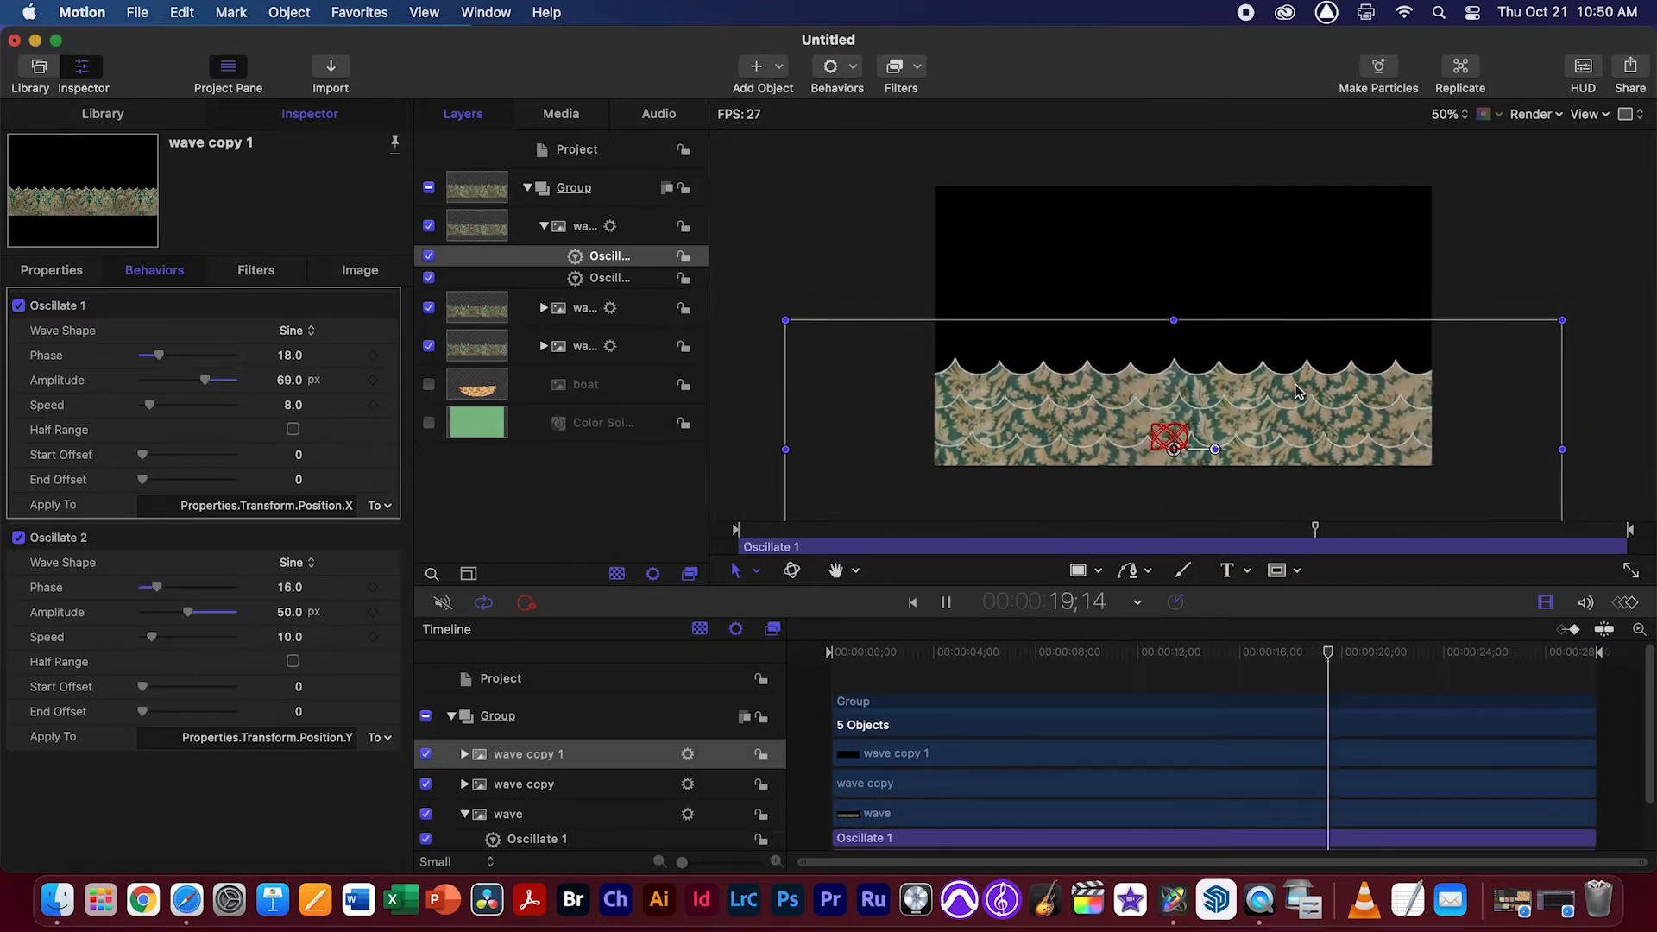
pyautogui.click(543, 225)
# Duplicate wave copy 1, set the new layer's X-position Oscillate phase to 45 and increase its Y-position phase
pyautogui.click(580, 233)
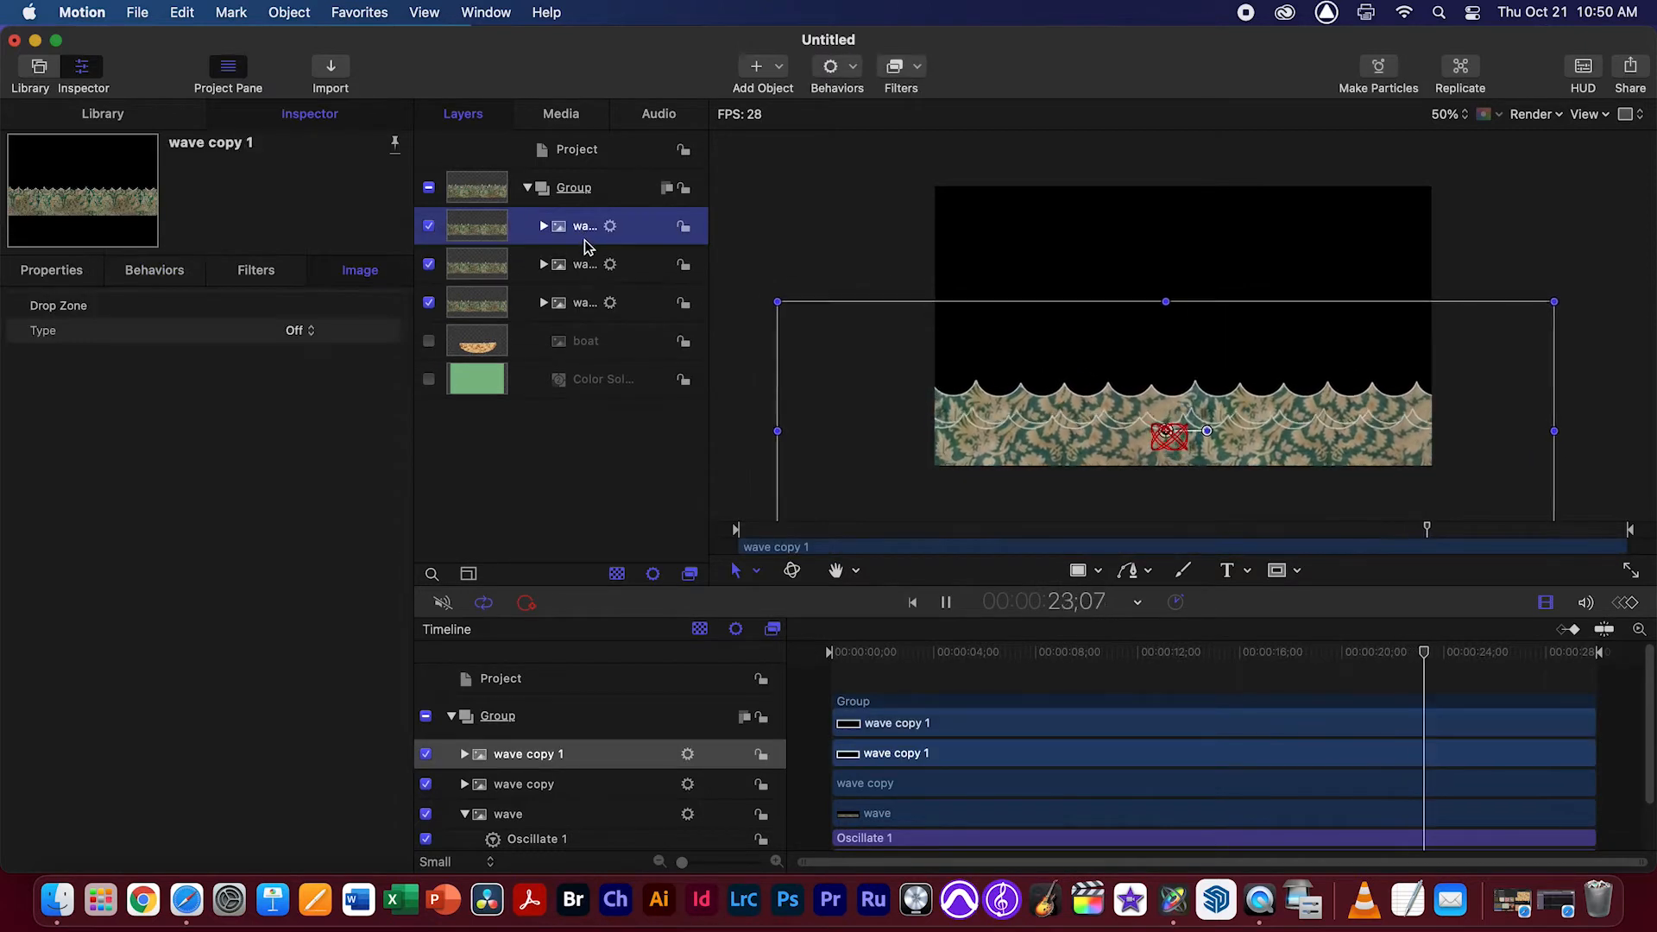
pyautogui.press('super+d')
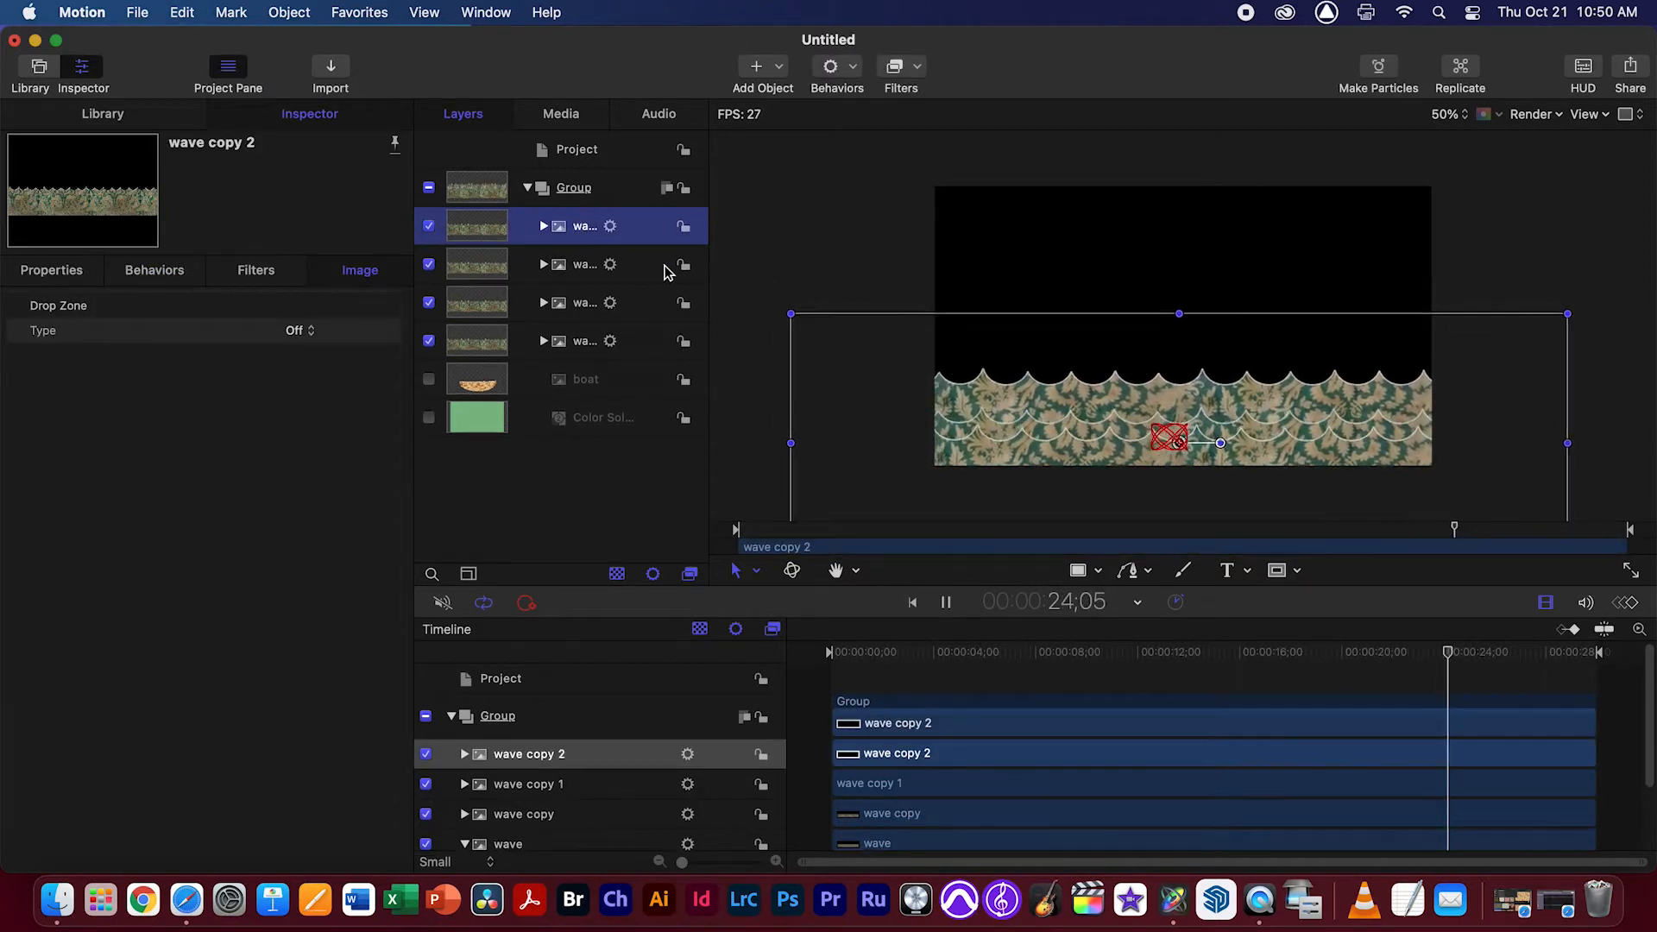
pyautogui.click(544, 225)
pyautogui.click(613, 257)
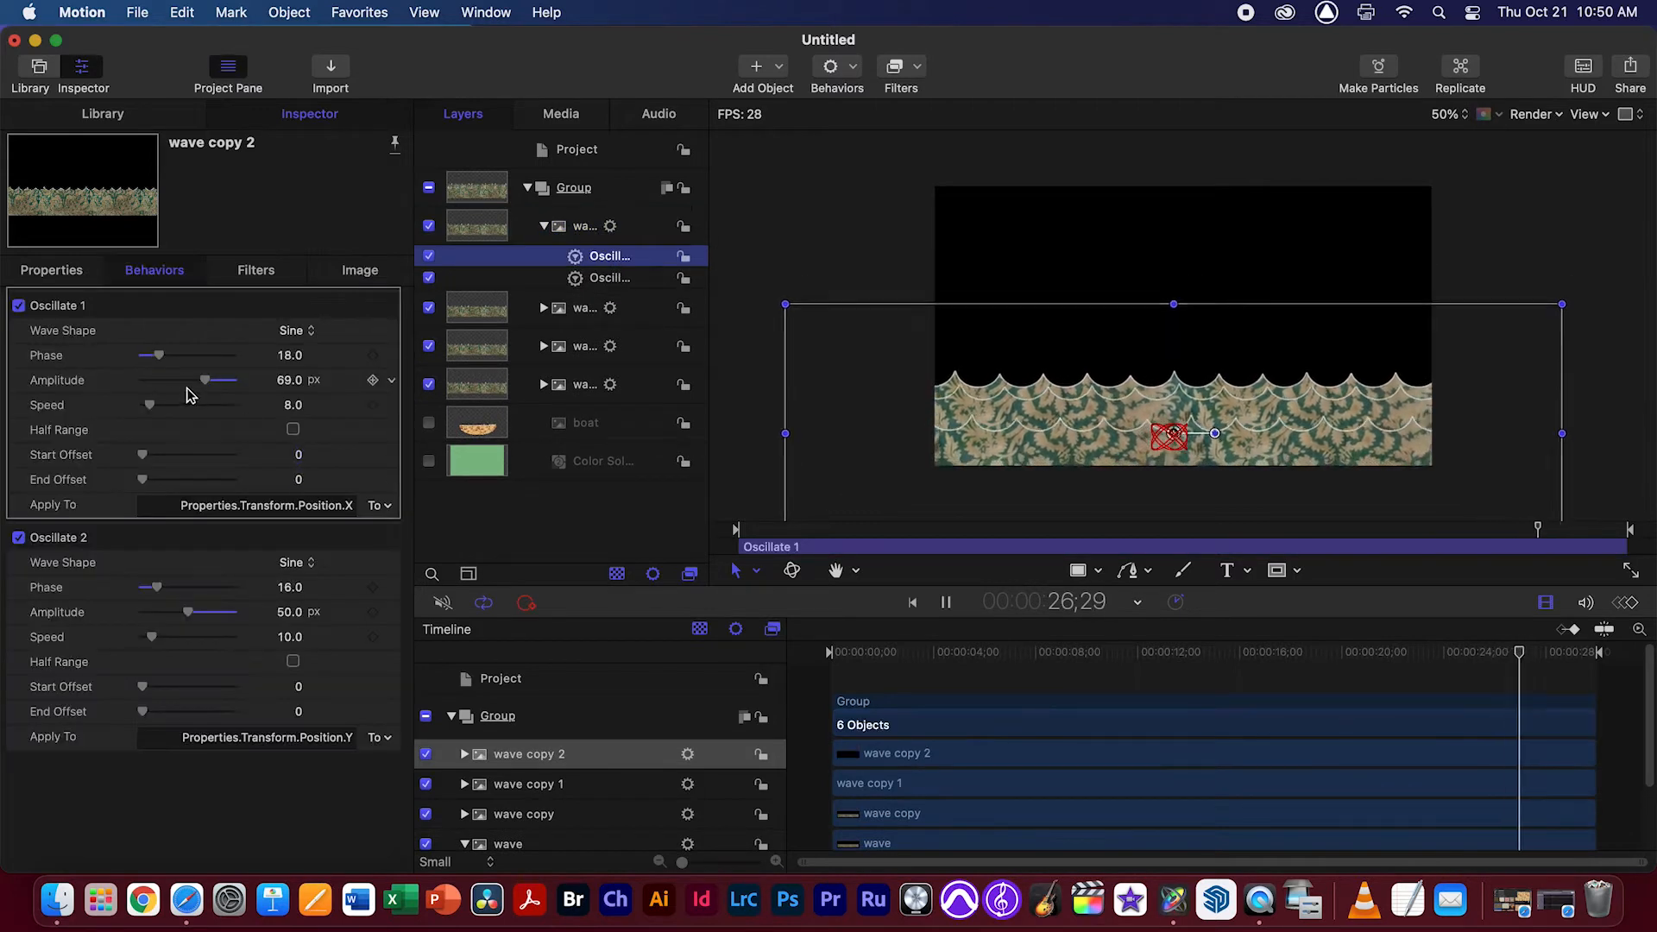
pyautogui.click(610, 277)
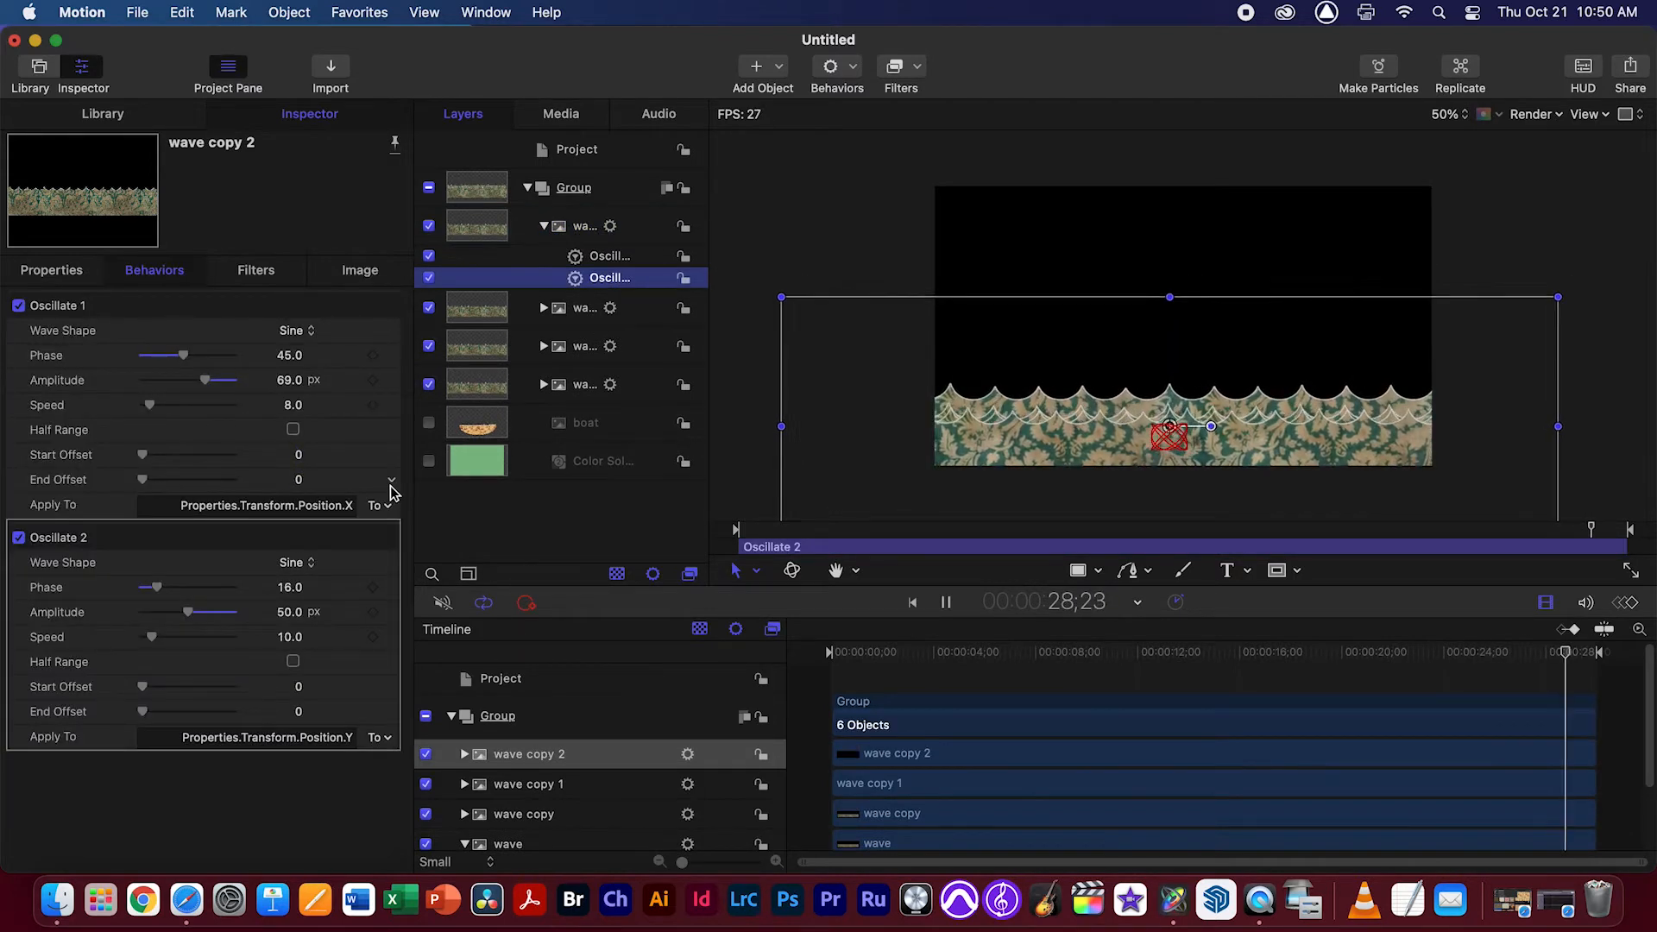
pyautogui.moveTo(185, 587); pyautogui.dragTo(180, 591)
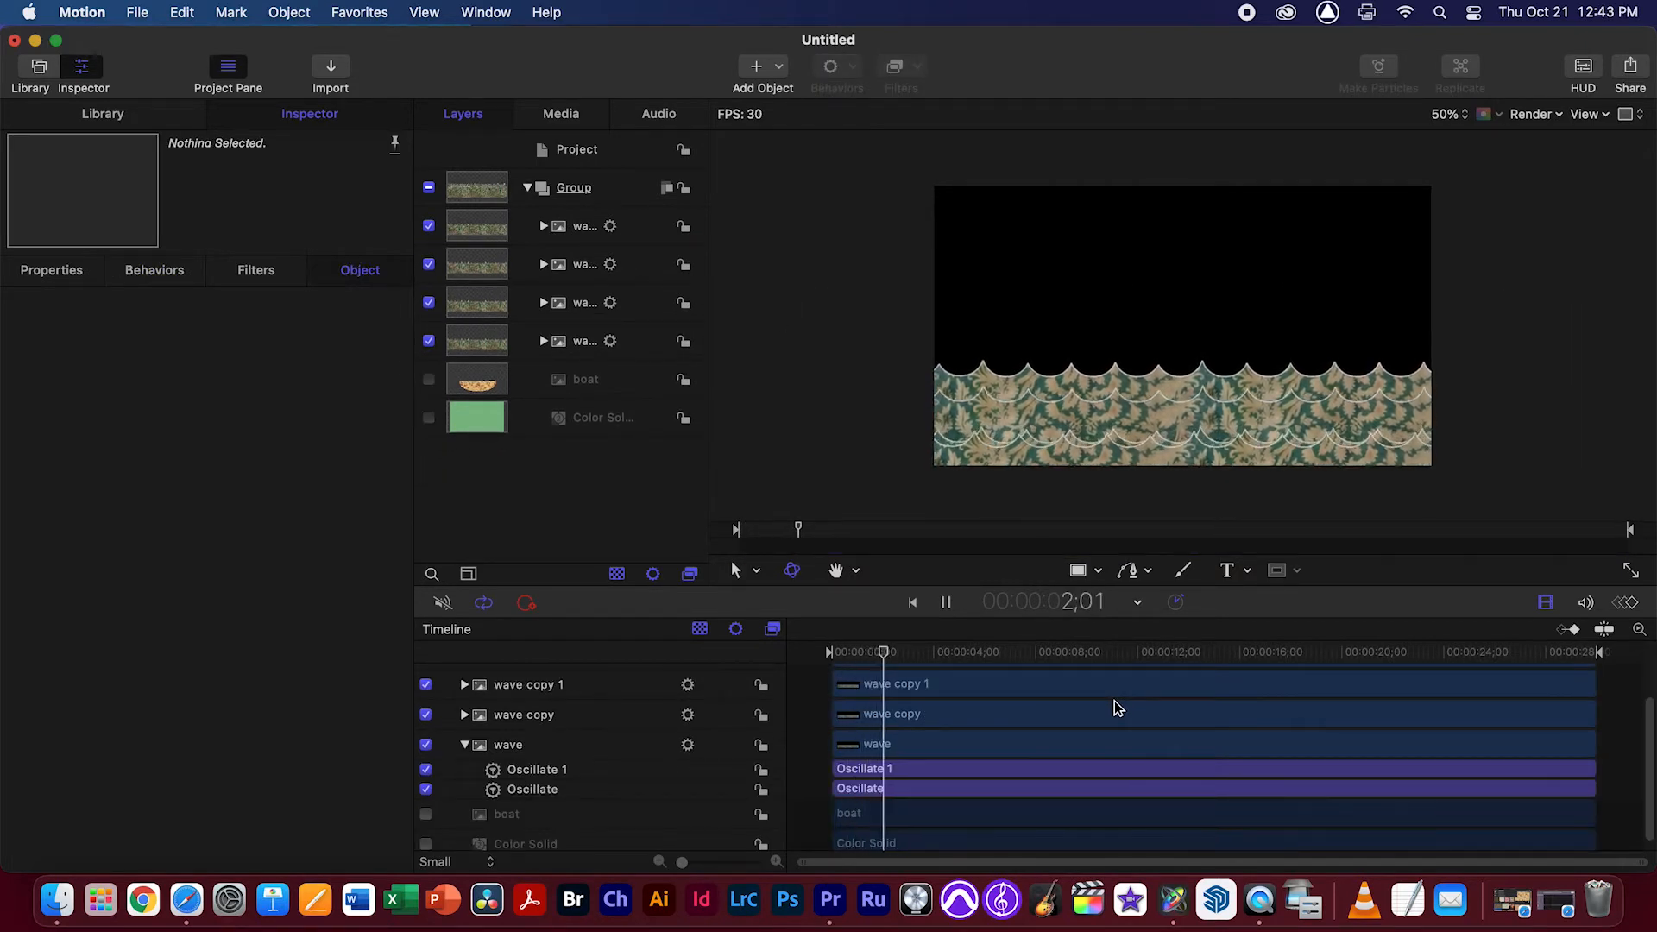
# Stop playback, show the boat layer and reorder it between wave copy 1 and wave copy
pyautogui.press('space')
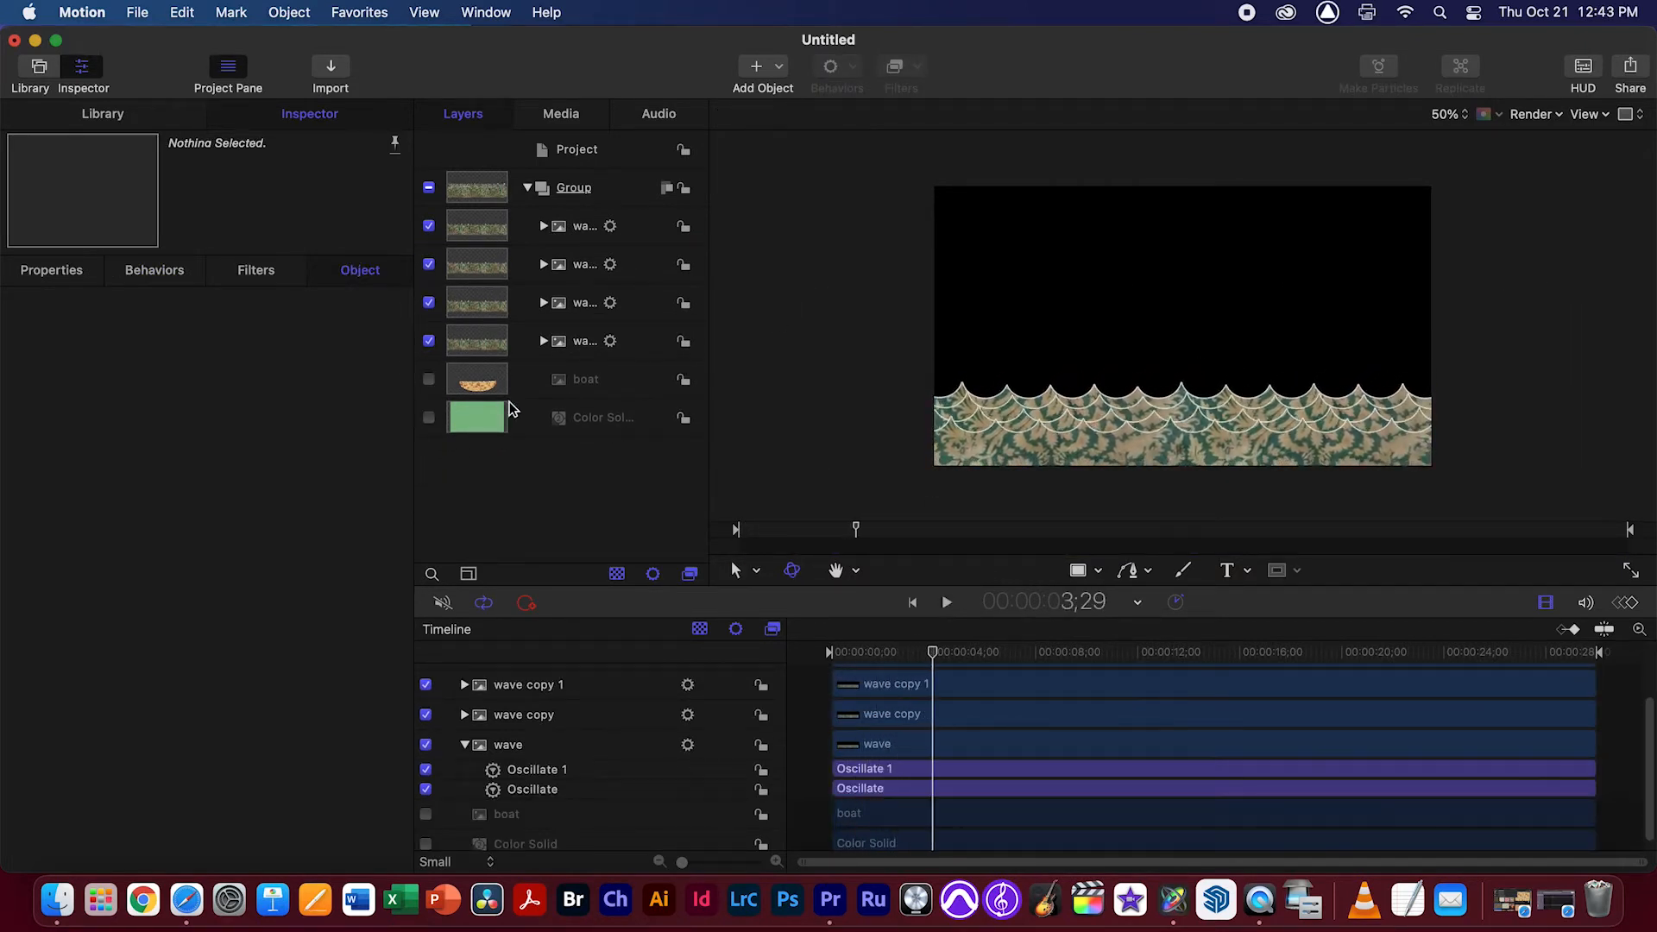
pyautogui.click(429, 380)
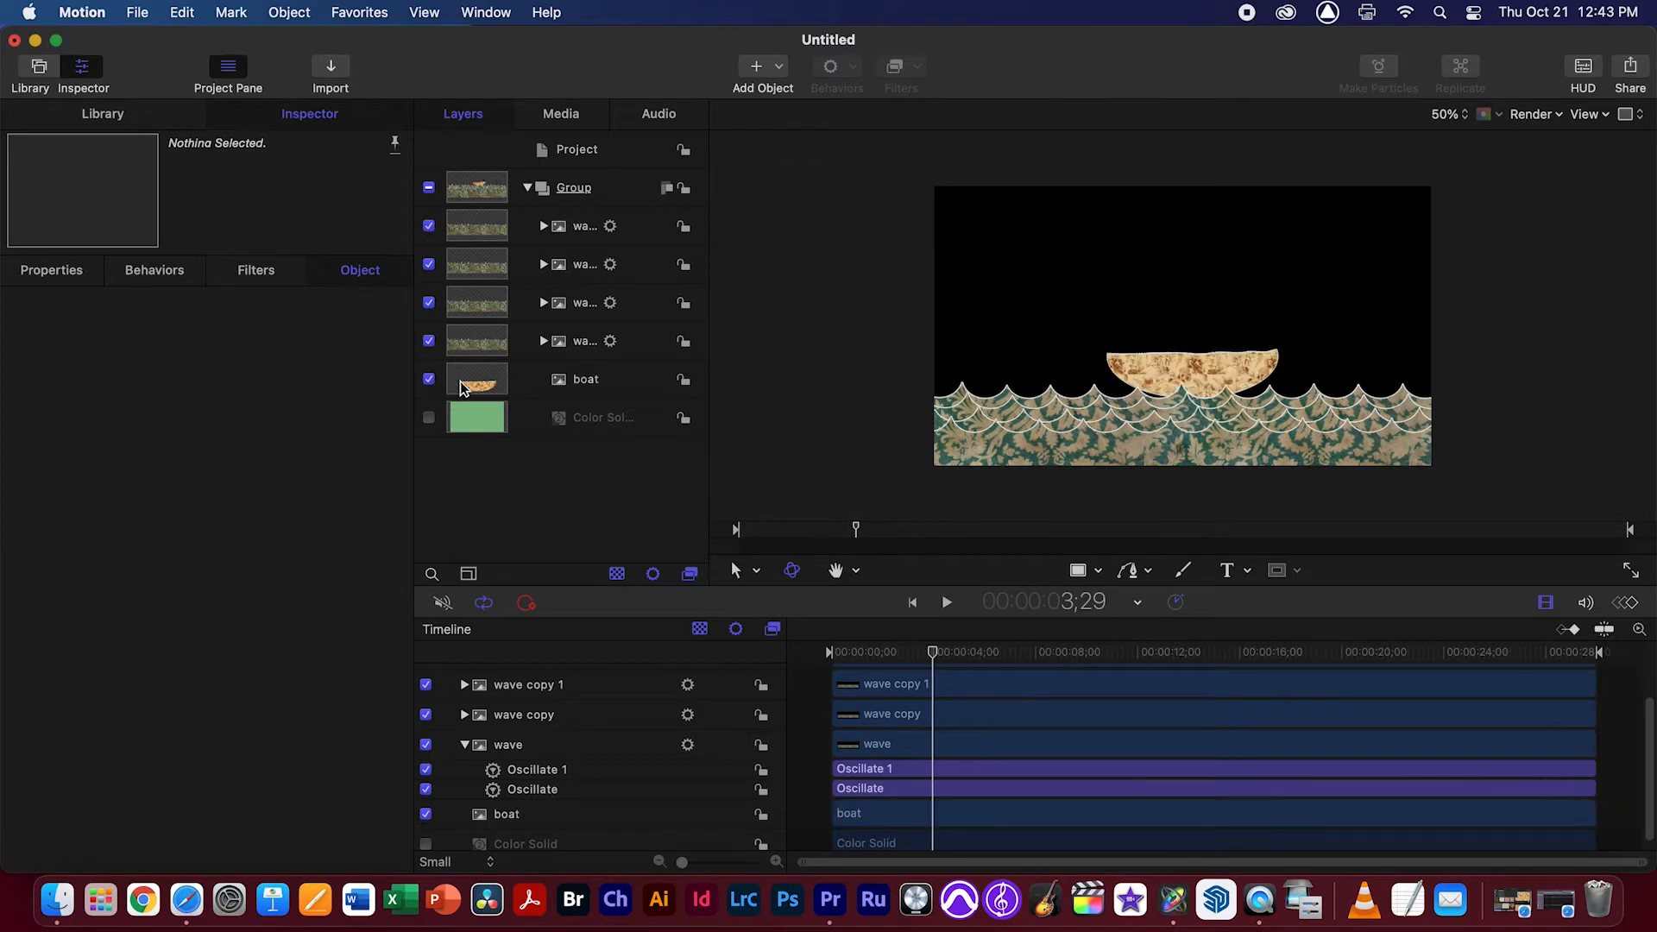
pyautogui.click(1243, 376)
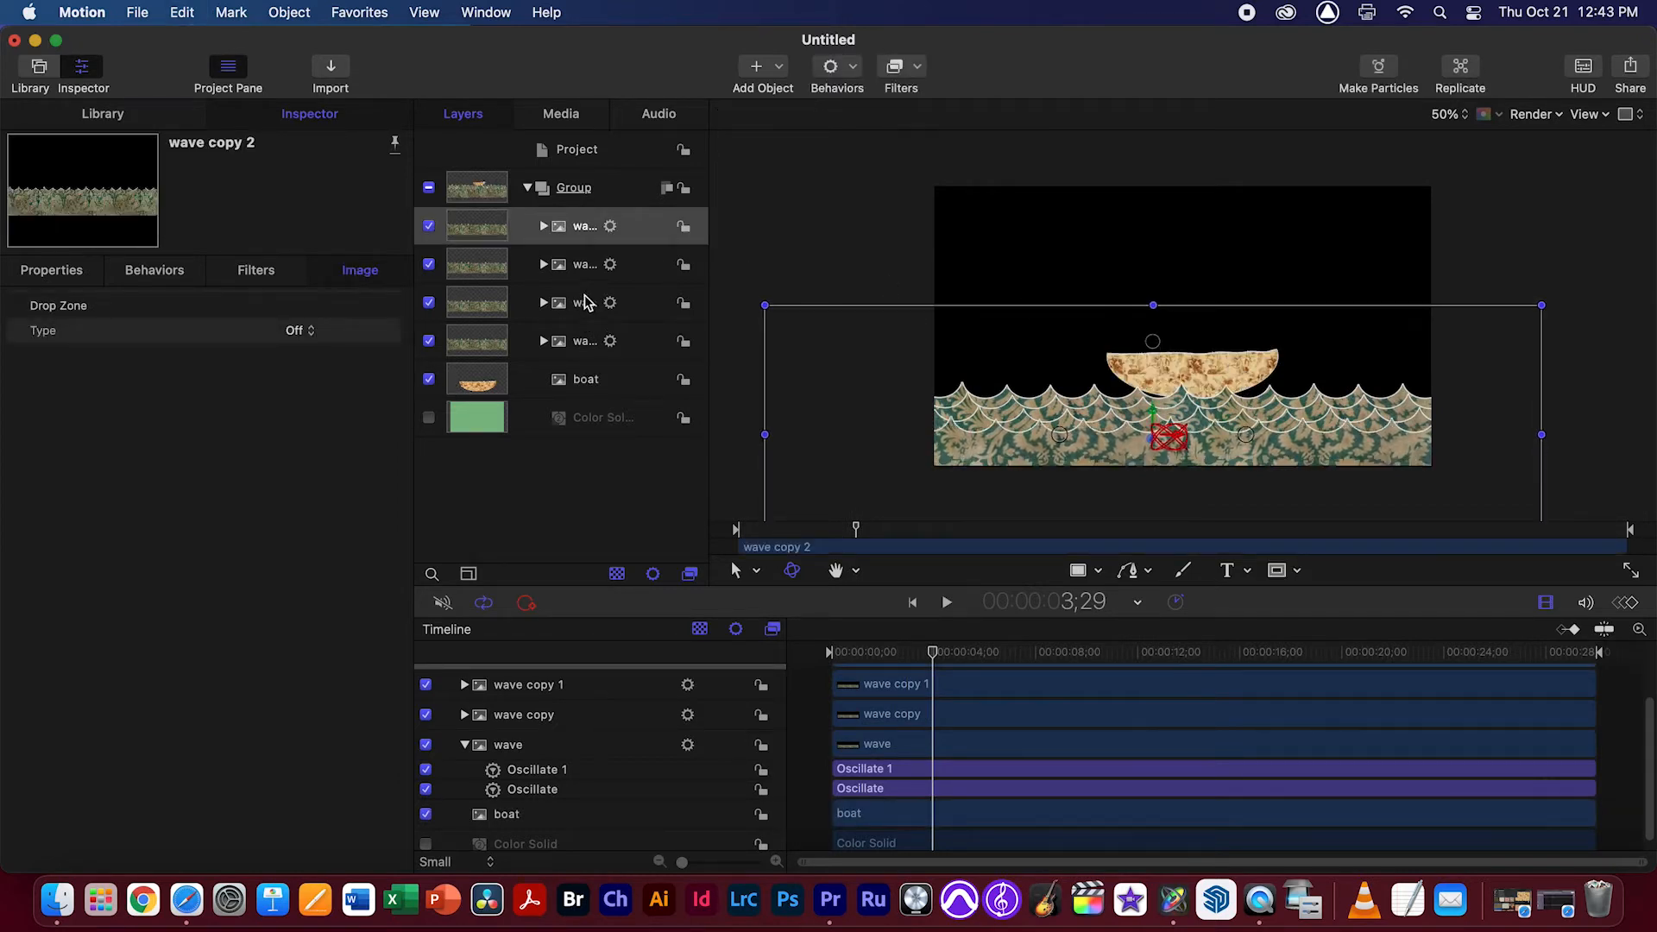
pyautogui.moveTo(567, 395); pyautogui.dragTo(562, 302)
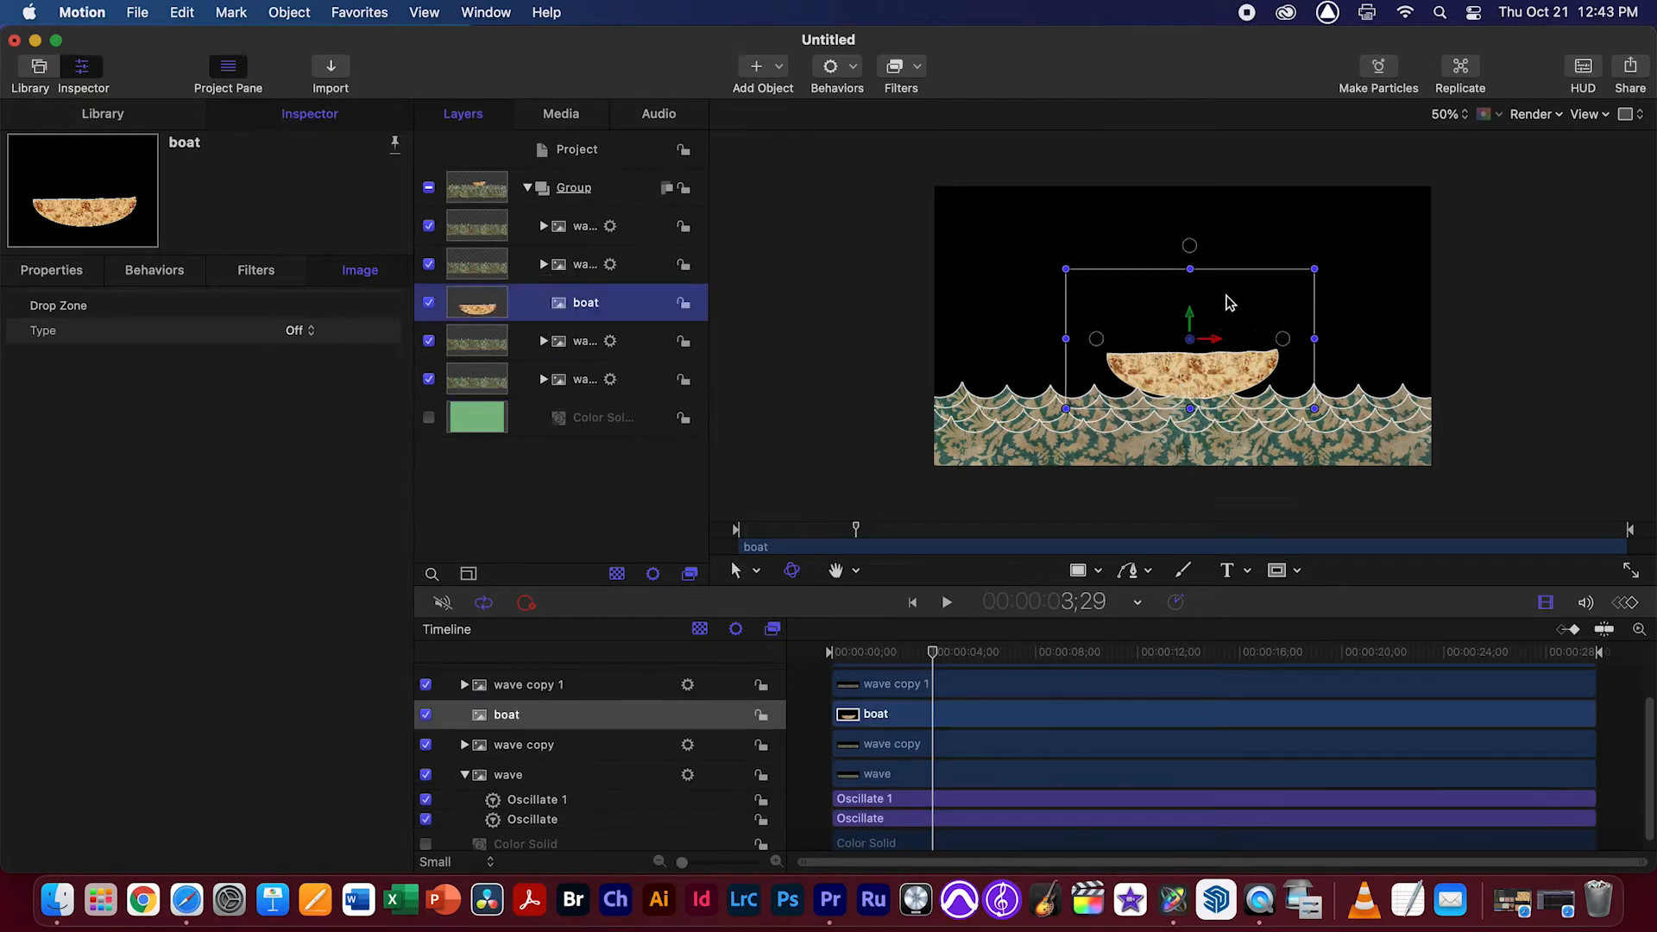
# Lower the boat into the waves to about X 9 px, Y -215 px, and preview it among the moving waves
pyautogui.moveTo(1192, 316); pyautogui.dragTo(1183, 360)
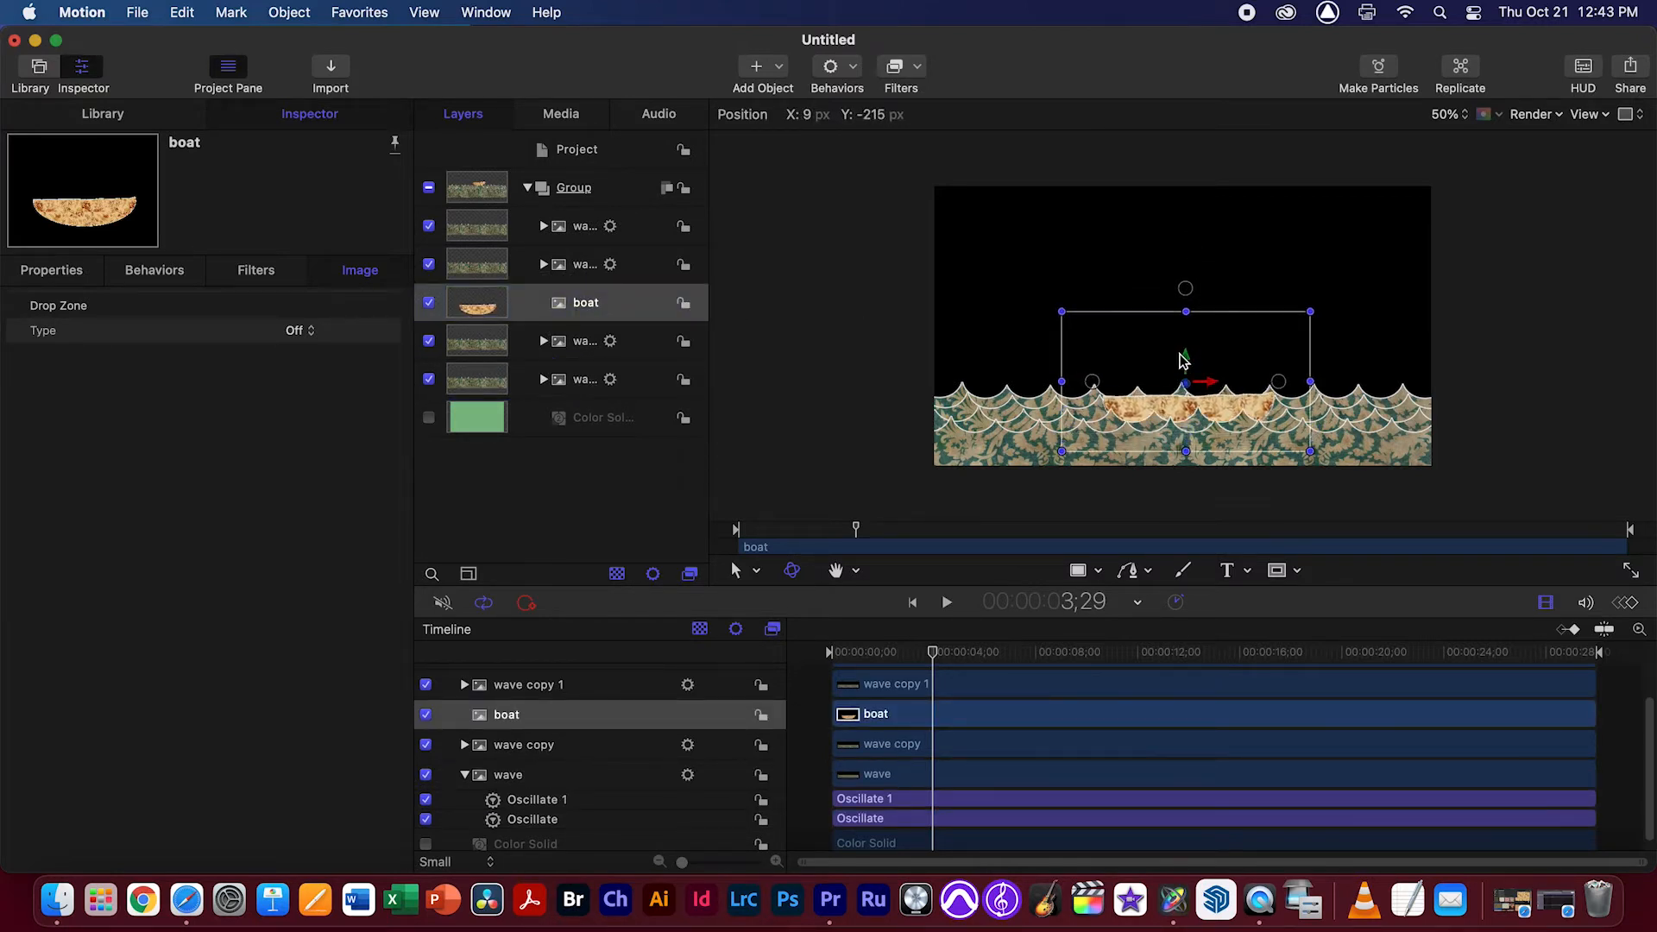
pyautogui.press('space')
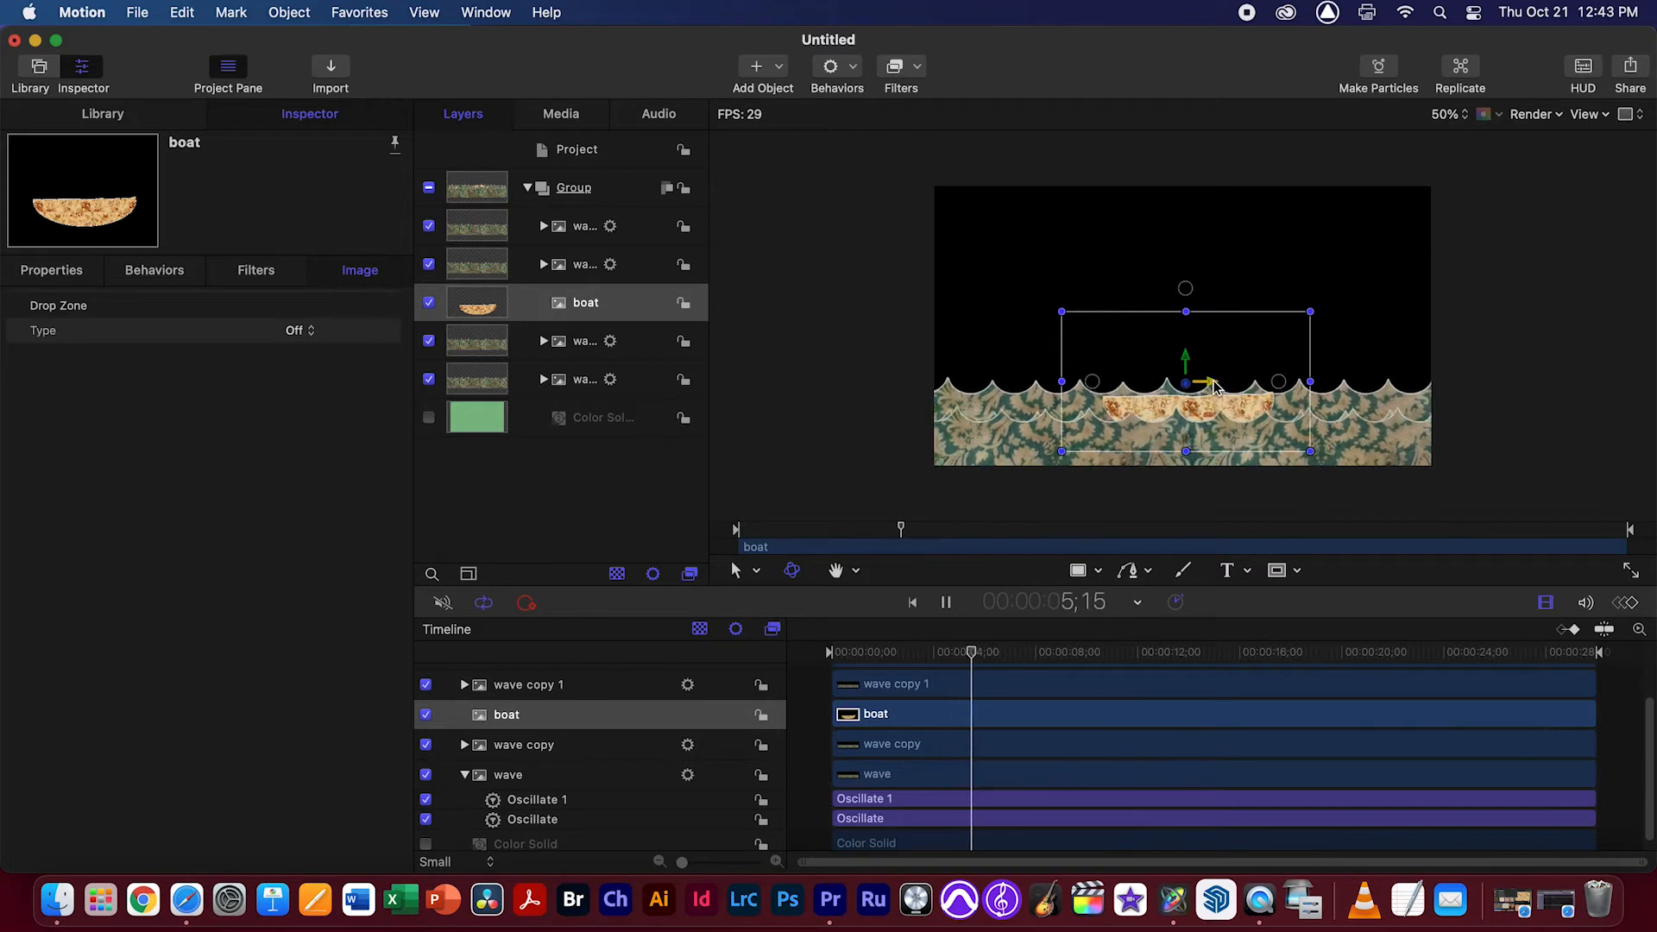
pyautogui.click(1458, 119)
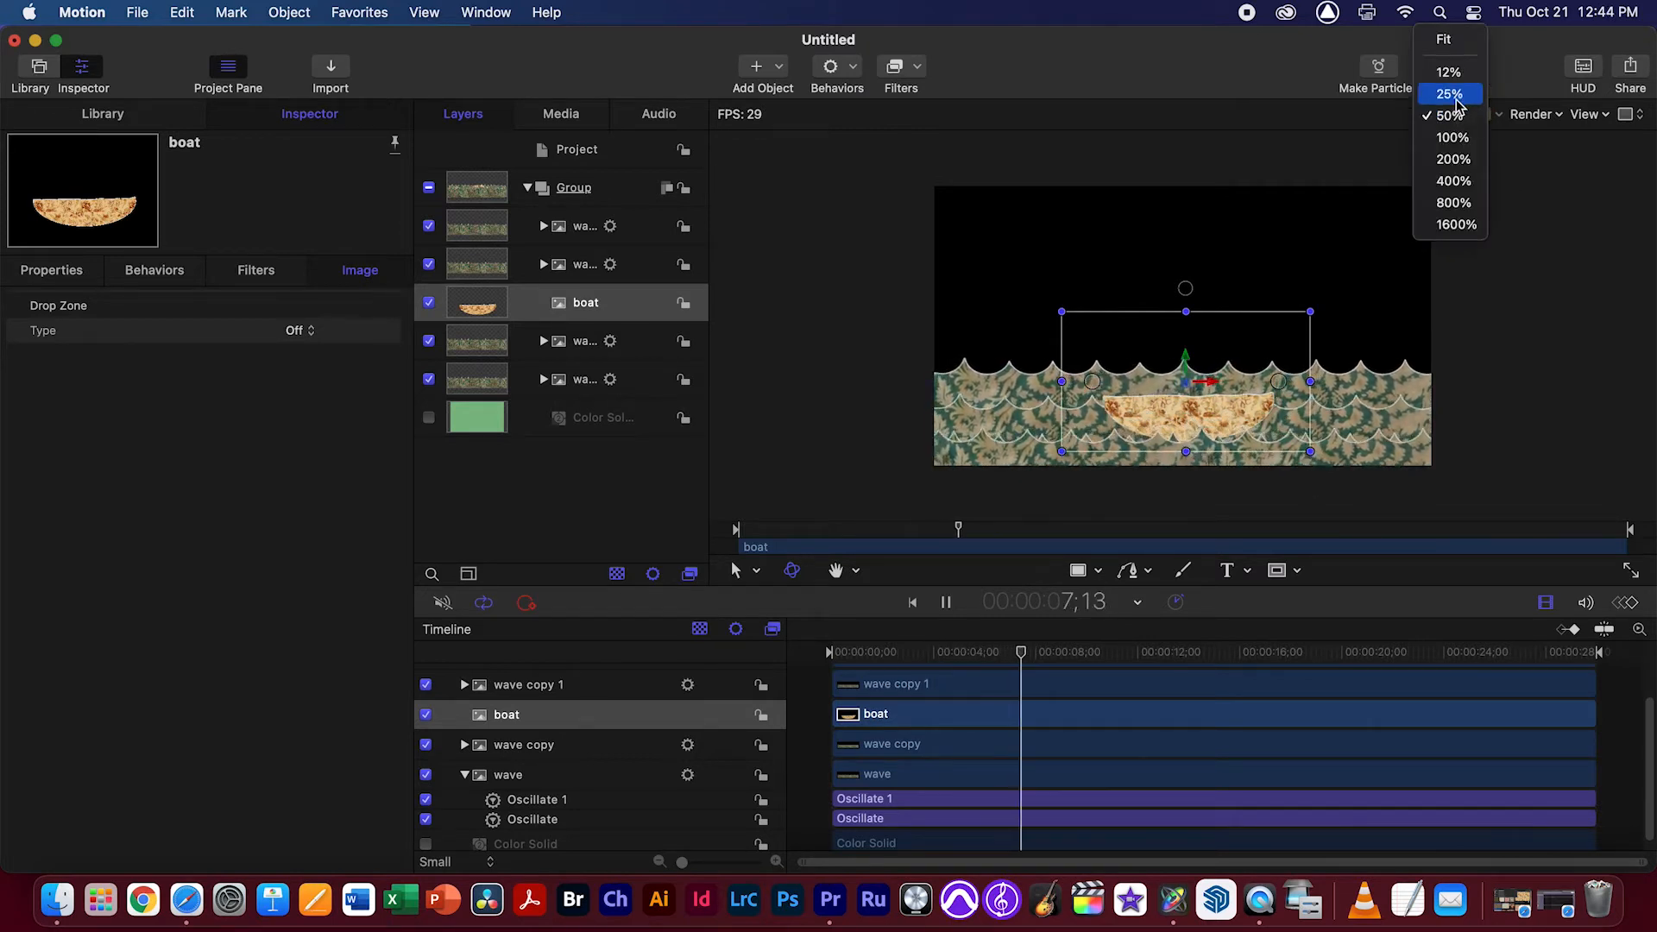
pyautogui.click(1454, 123)
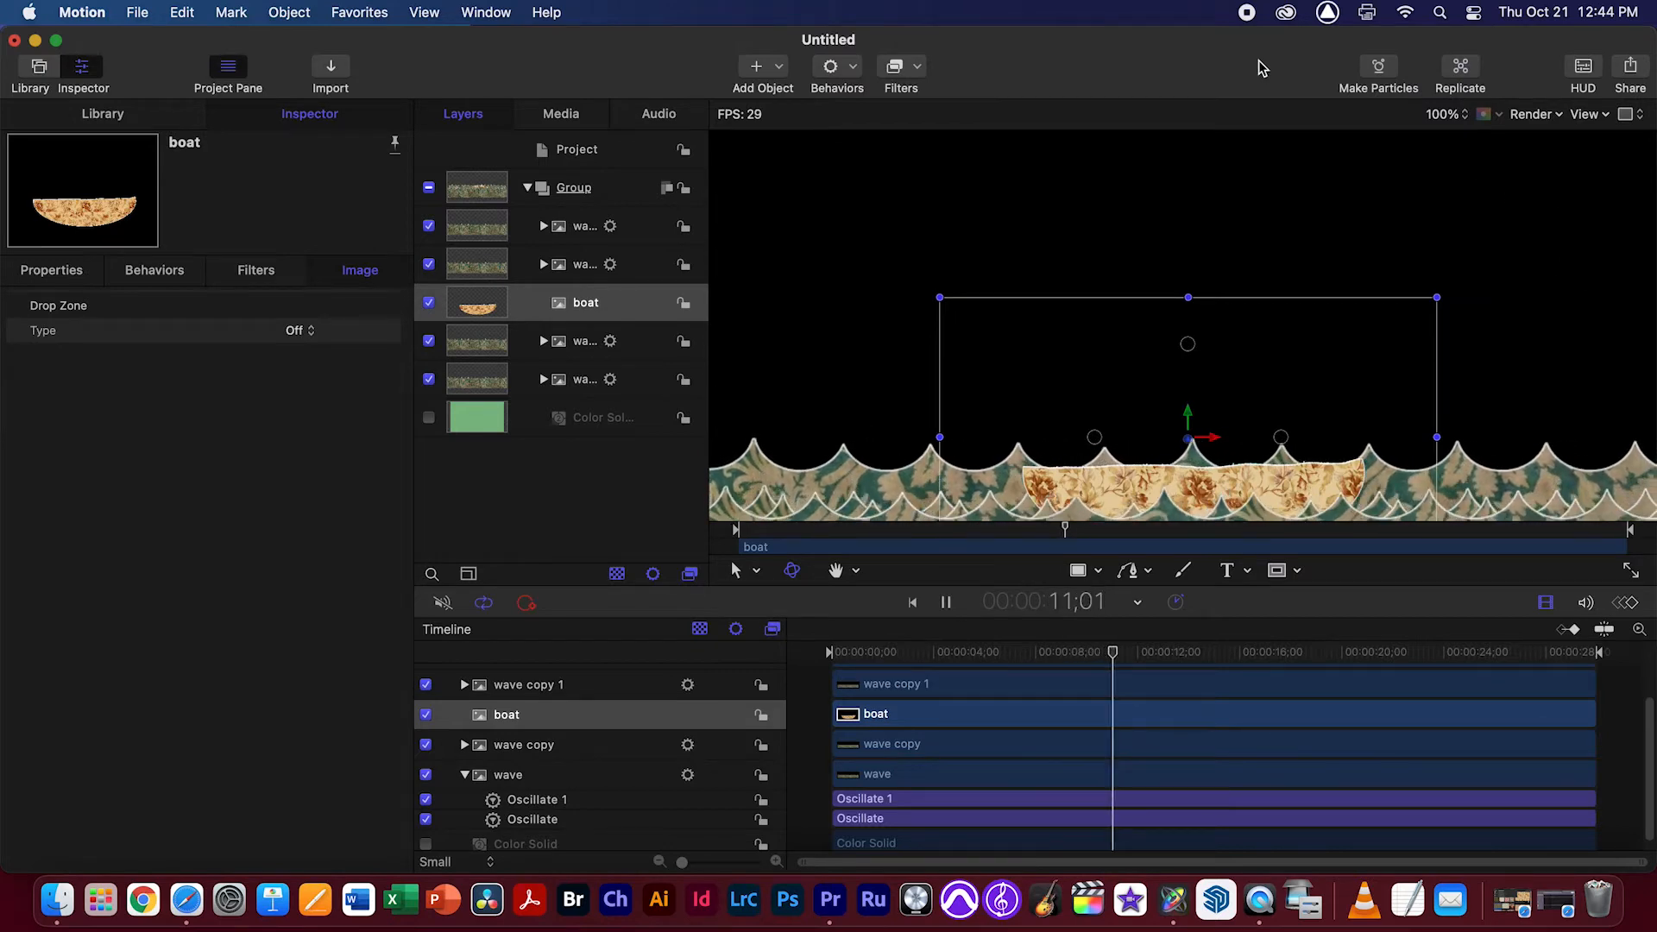
pyautogui.moveTo(1260, 61); pyautogui.dragTo(1250, 49)
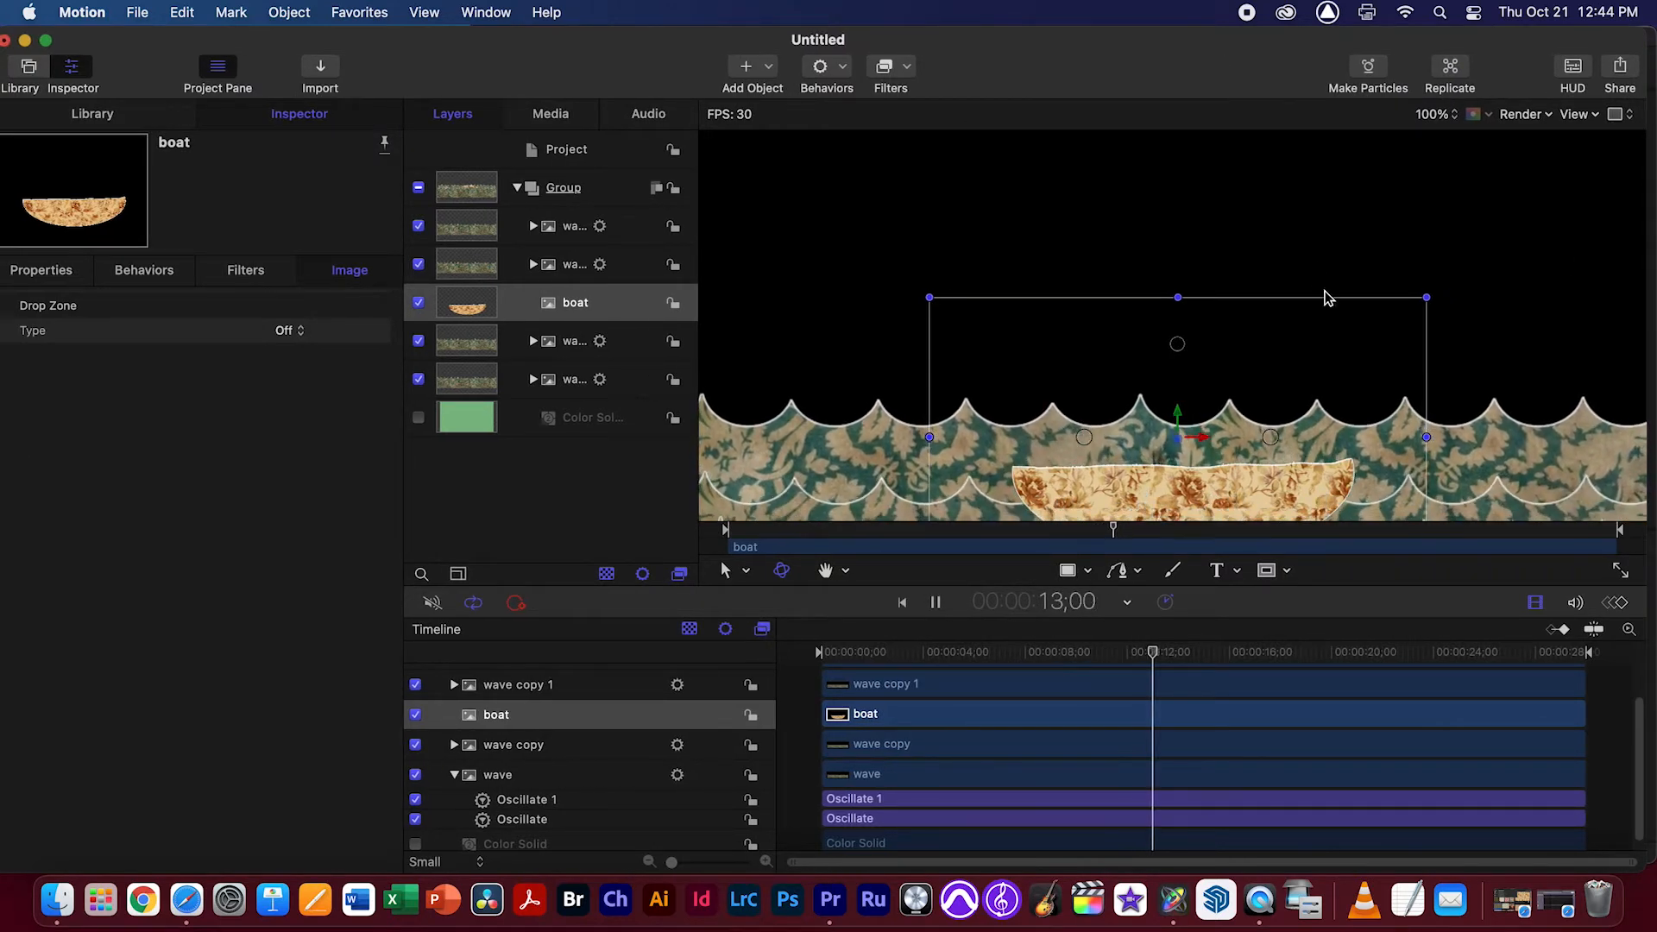
pyautogui.moveTo(1332, 400); pyautogui.dragTo(1330, 233)
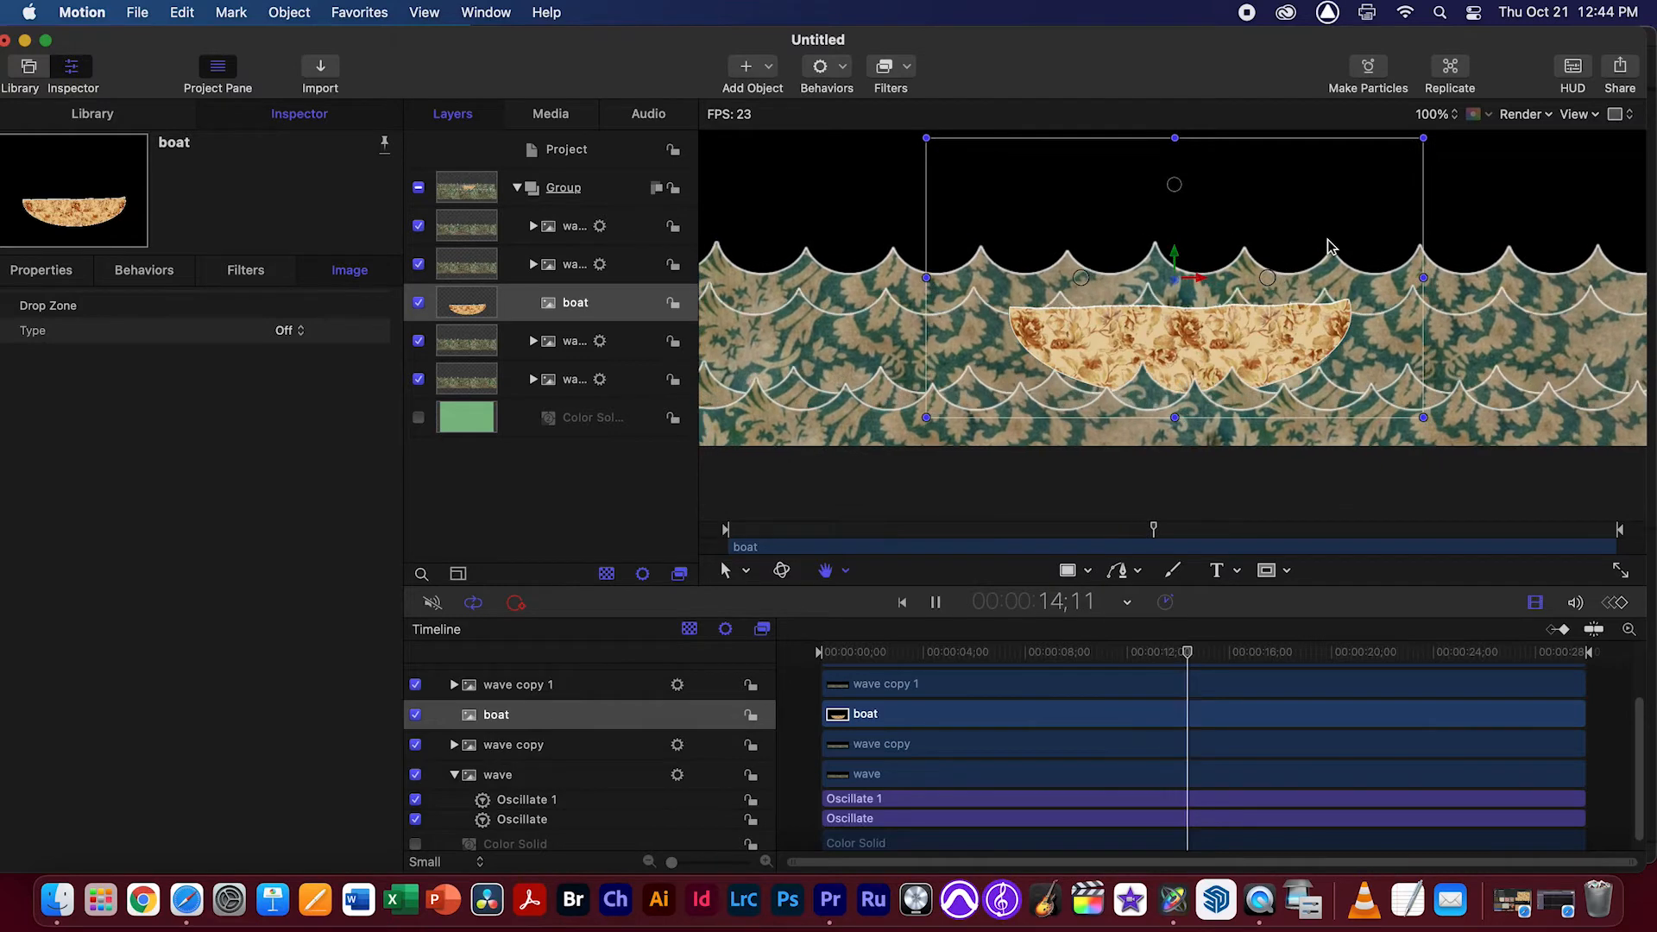
pyautogui.press('space')
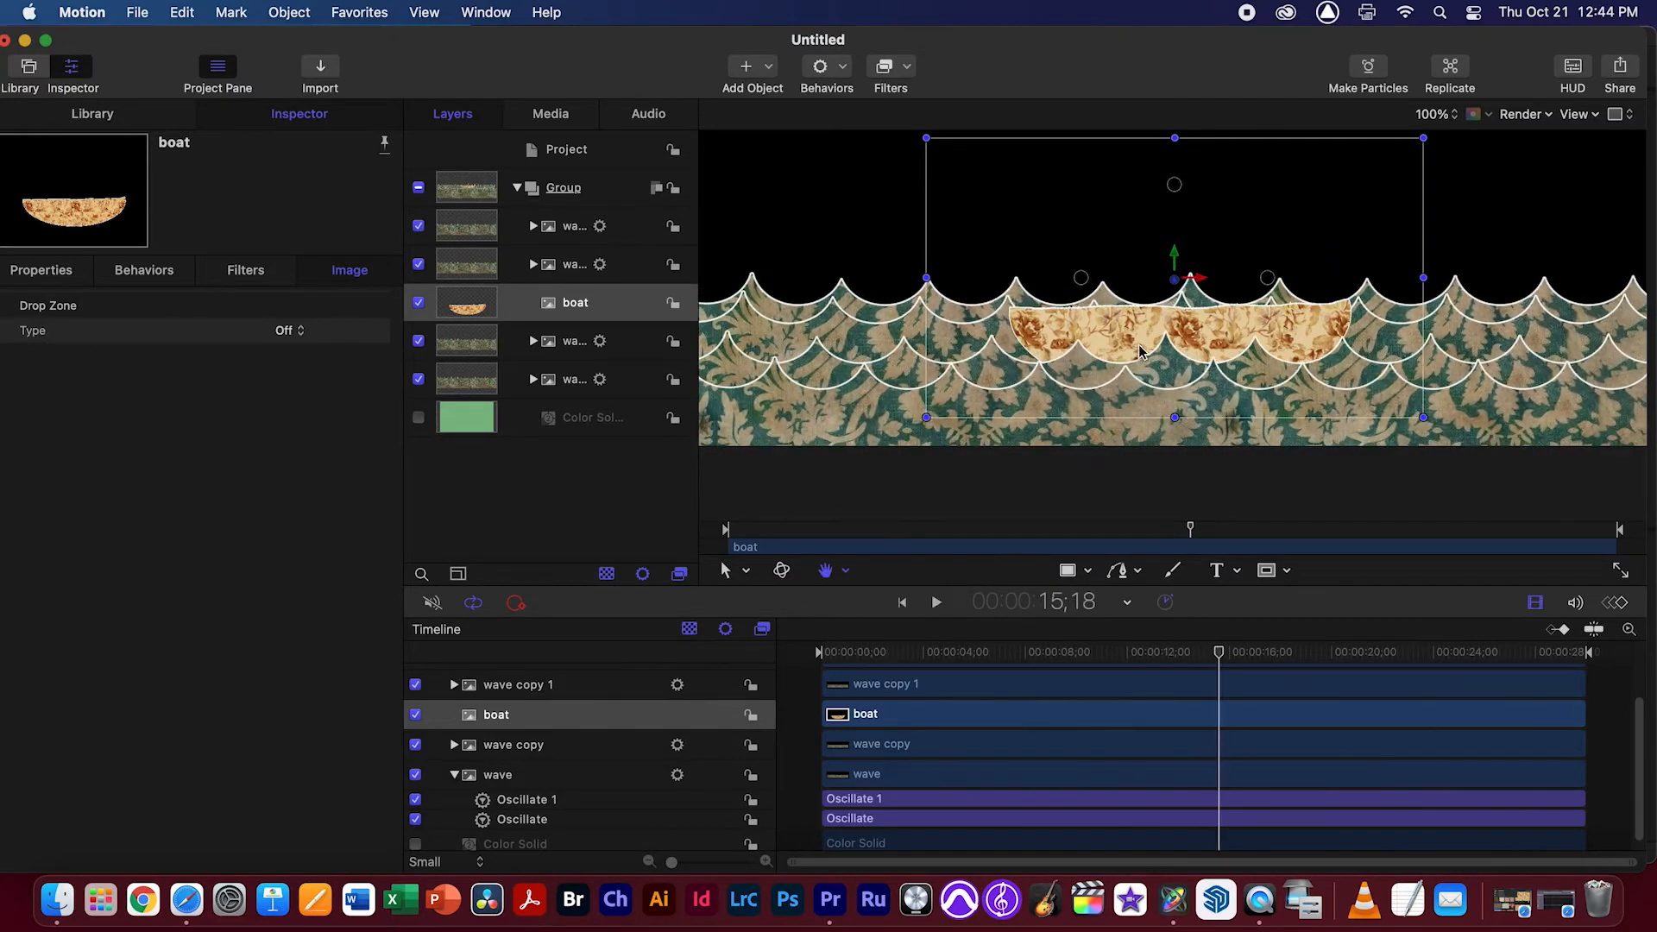
# Toggle the visibility of the wave layers directly behind and in front of the boat to identify them
pyautogui.click(419, 342)
pyautogui.click(419, 341)
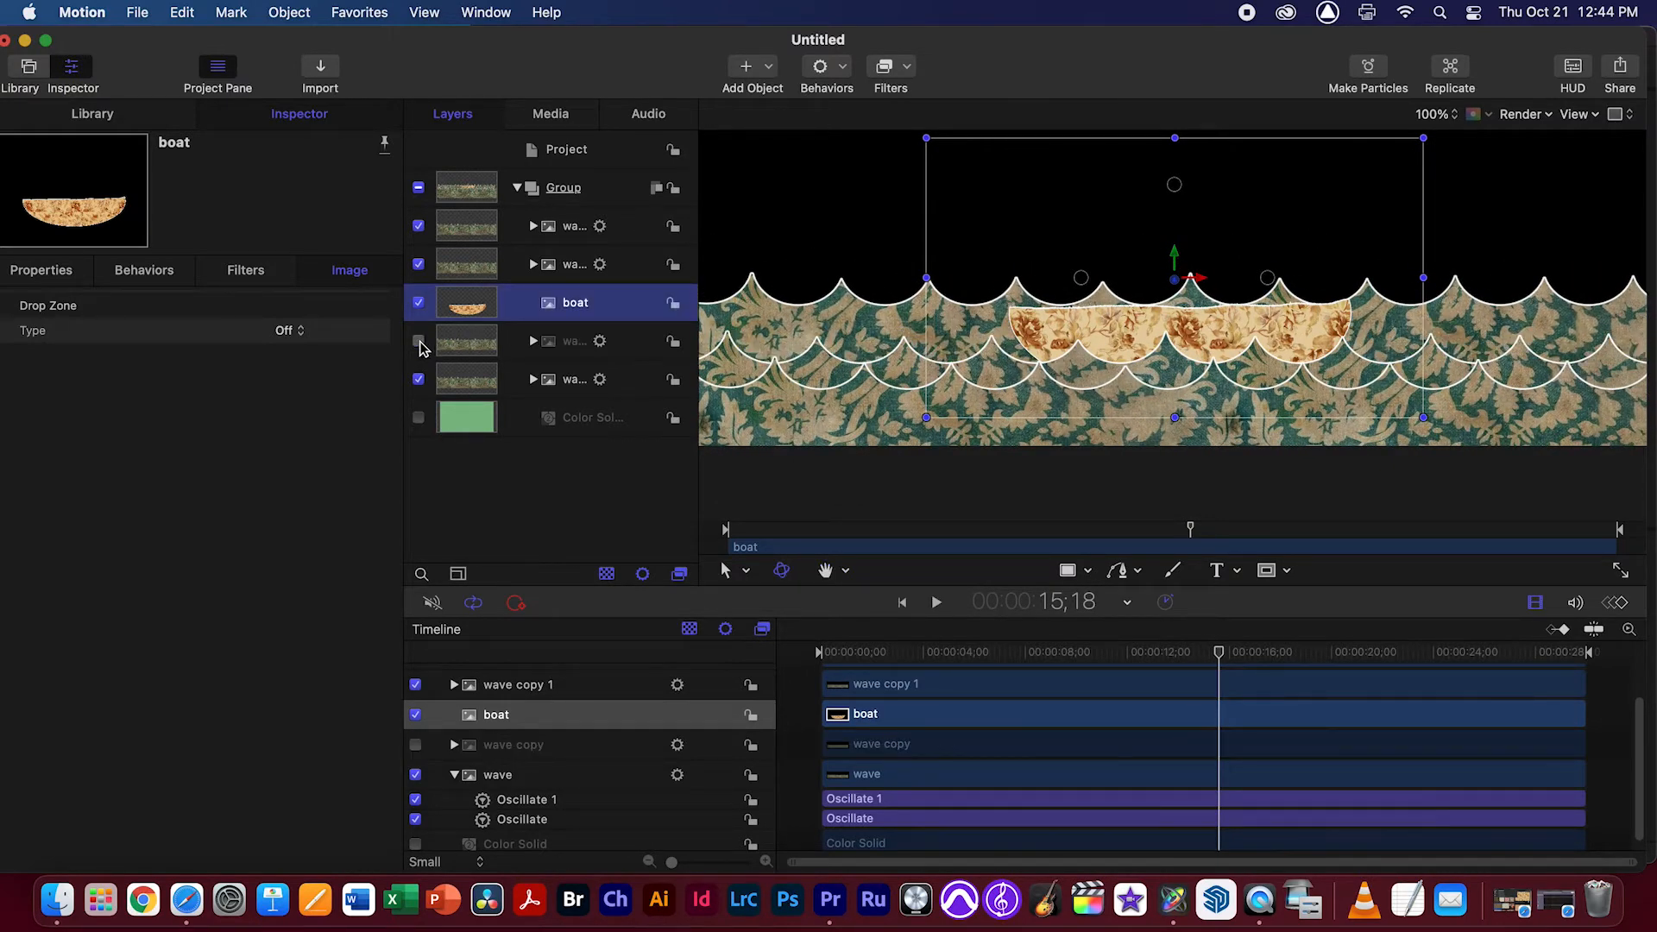
pyautogui.click(418, 264)
pyautogui.click(419, 264)
# Copy both the X-position and Y-position Oscillate behaviors from wave copy 1 onto the boat layer
pyautogui.click(604, 271)
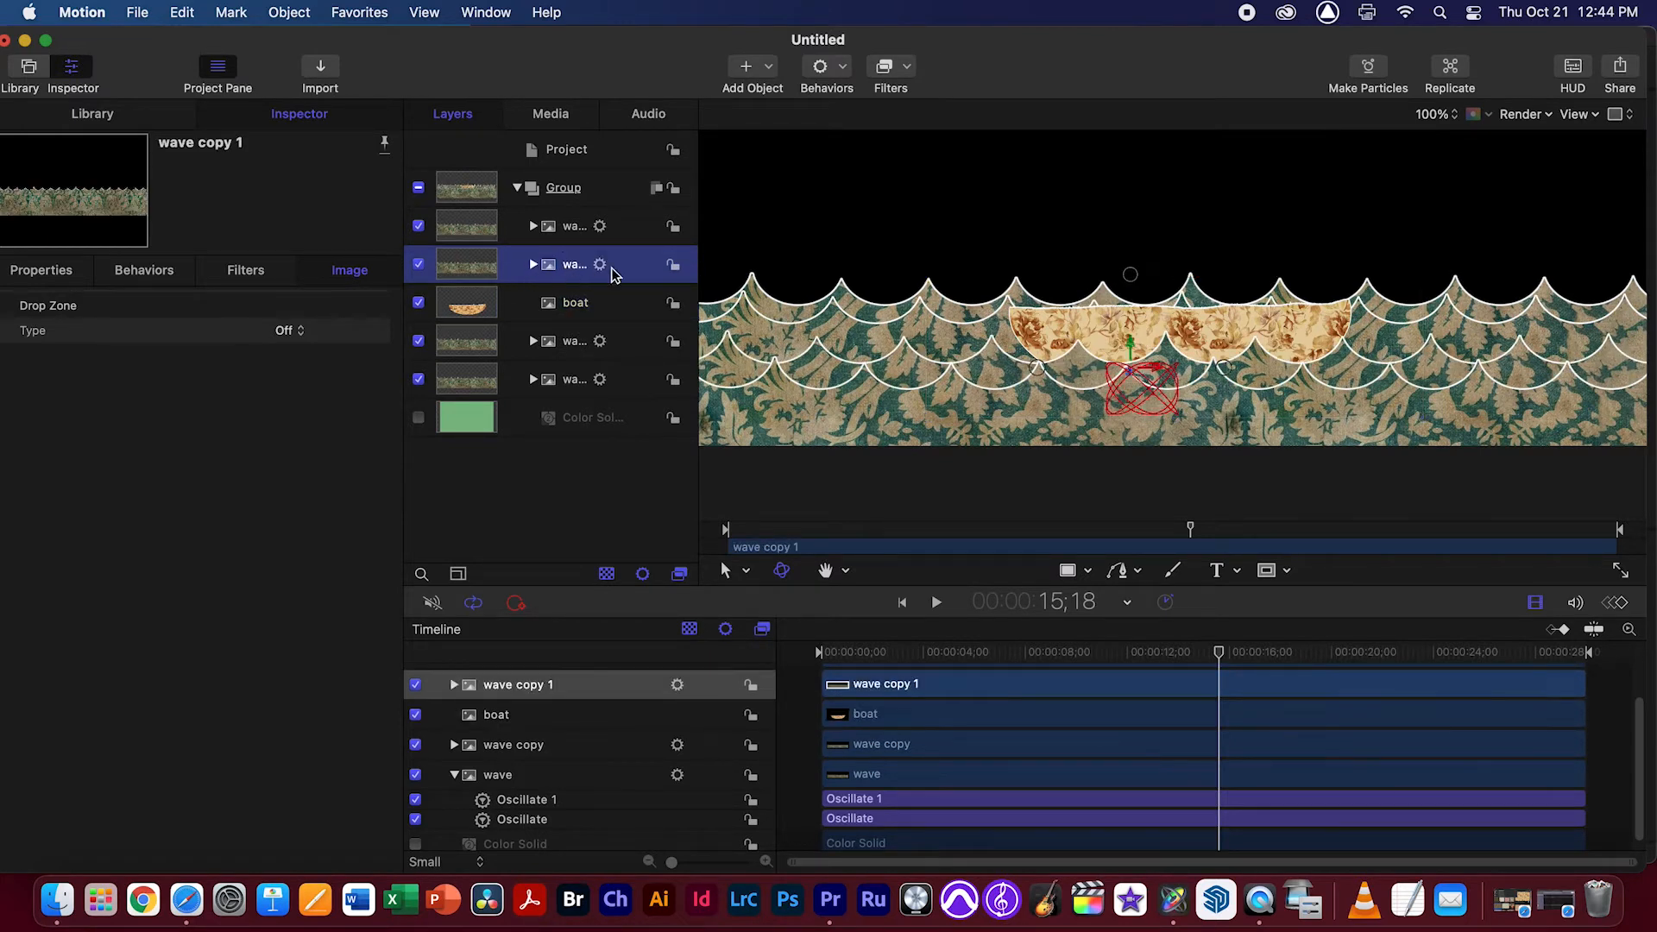
pyautogui.click(533, 265)
pyautogui.click(574, 297)
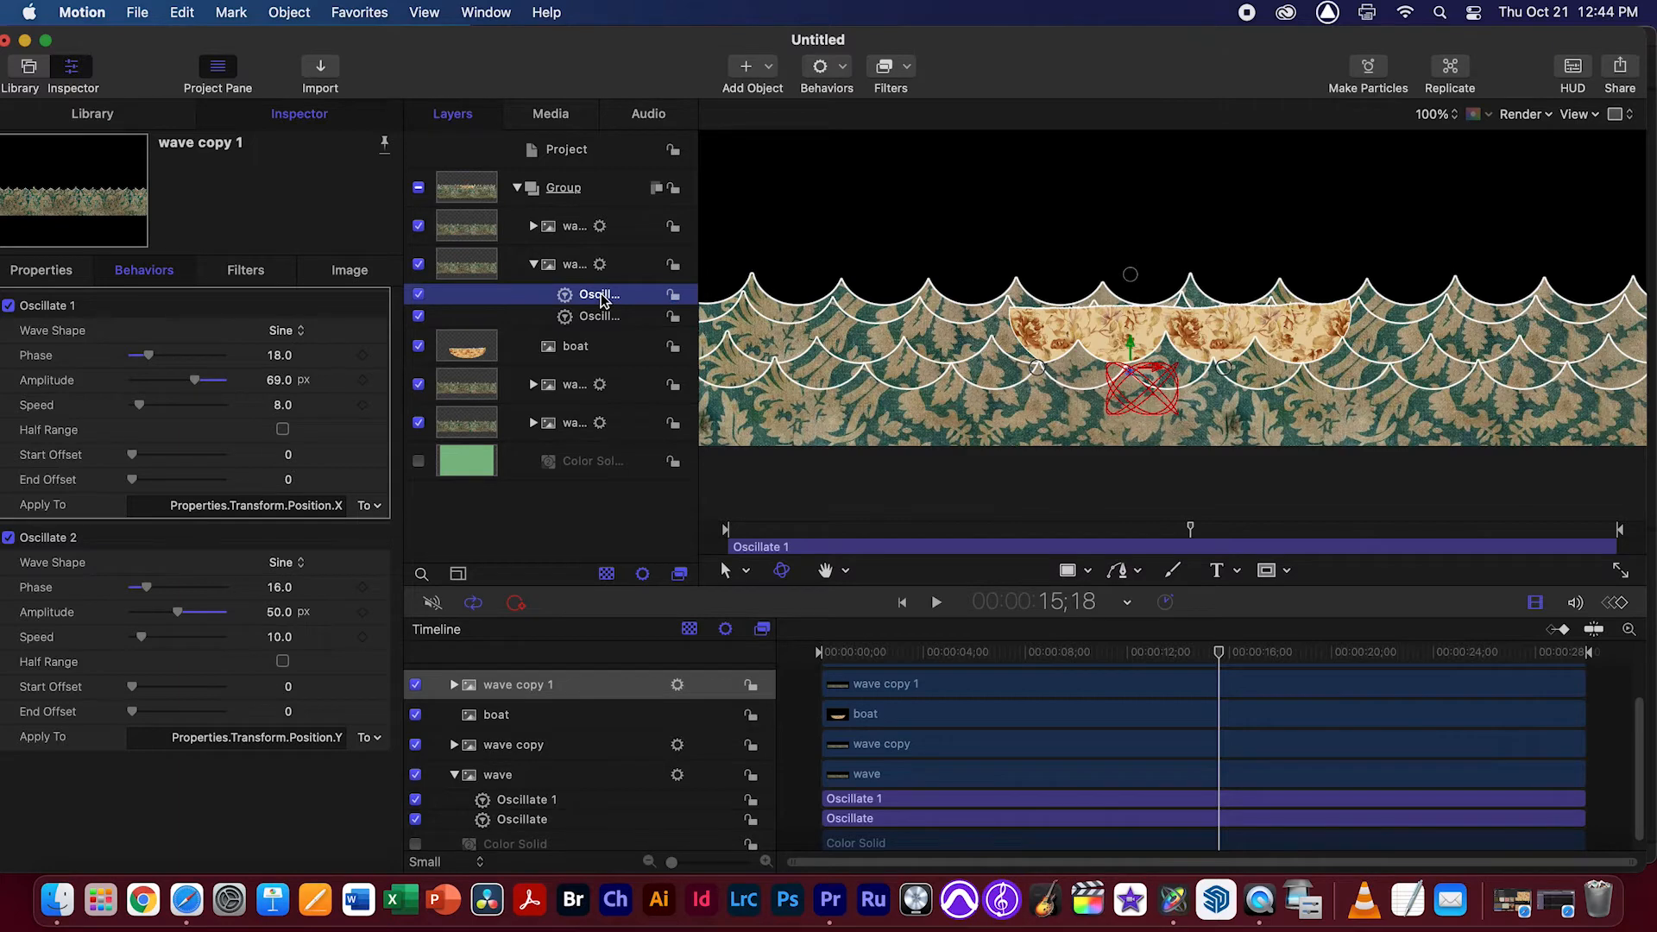
pyautogui.moveTo(599, 297); pyautogui.dragTo(580, 351)
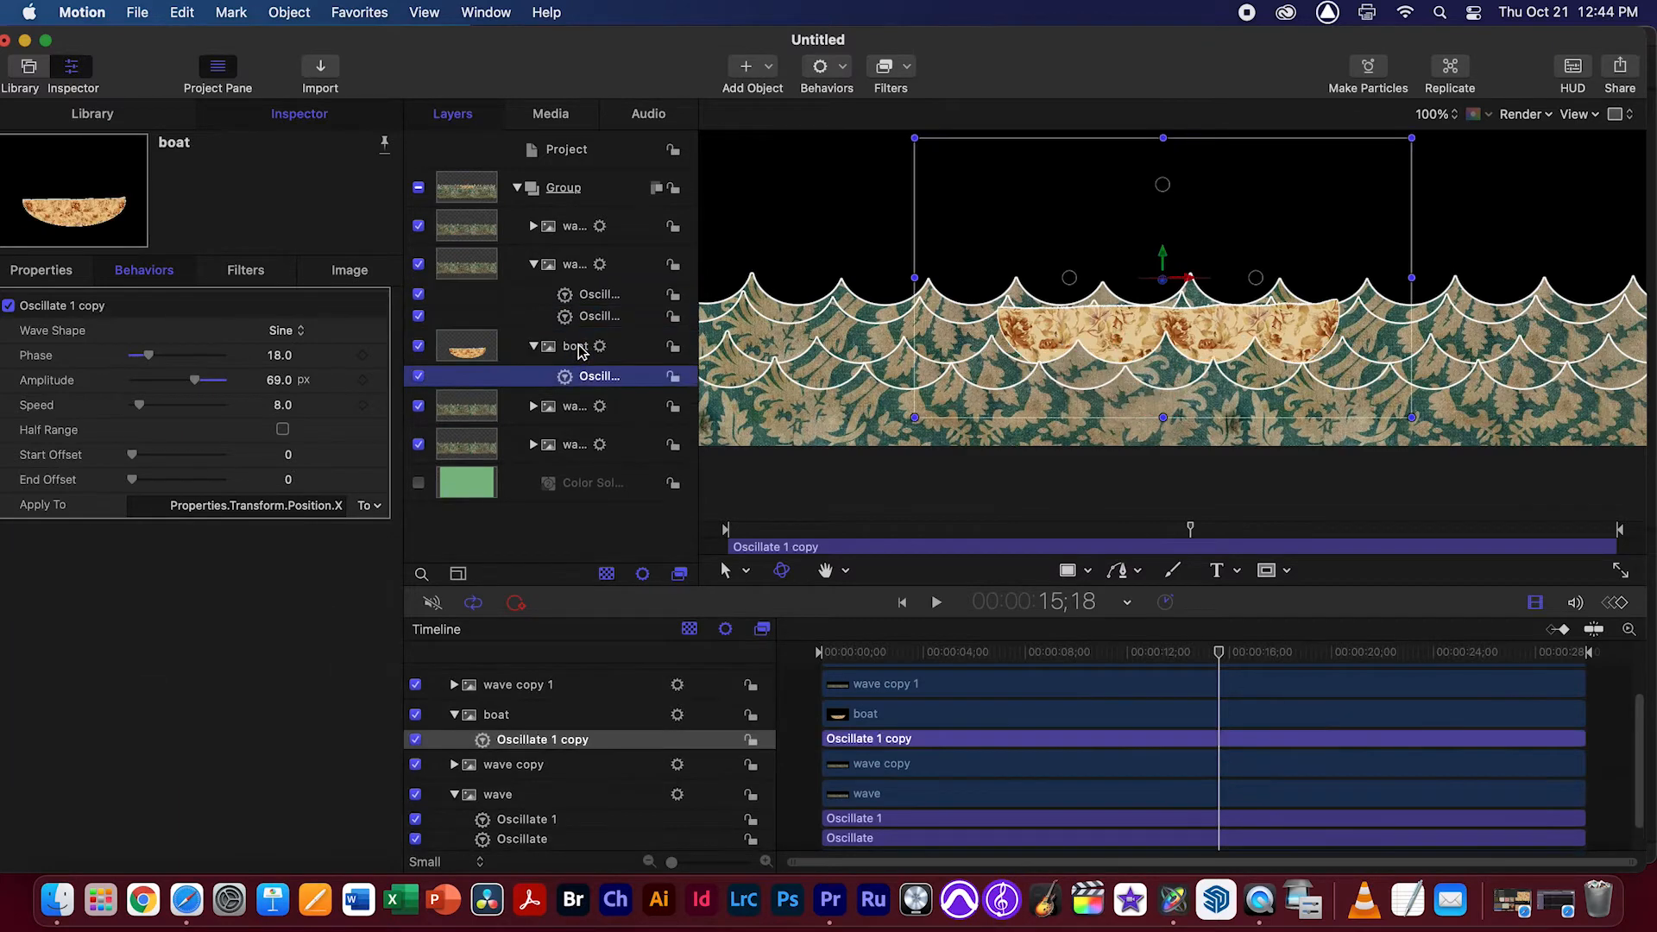
pyautogui.click(597, 317)
pyautogui.moveTo(602, 319); pyautogui.dragTo(580, 353)
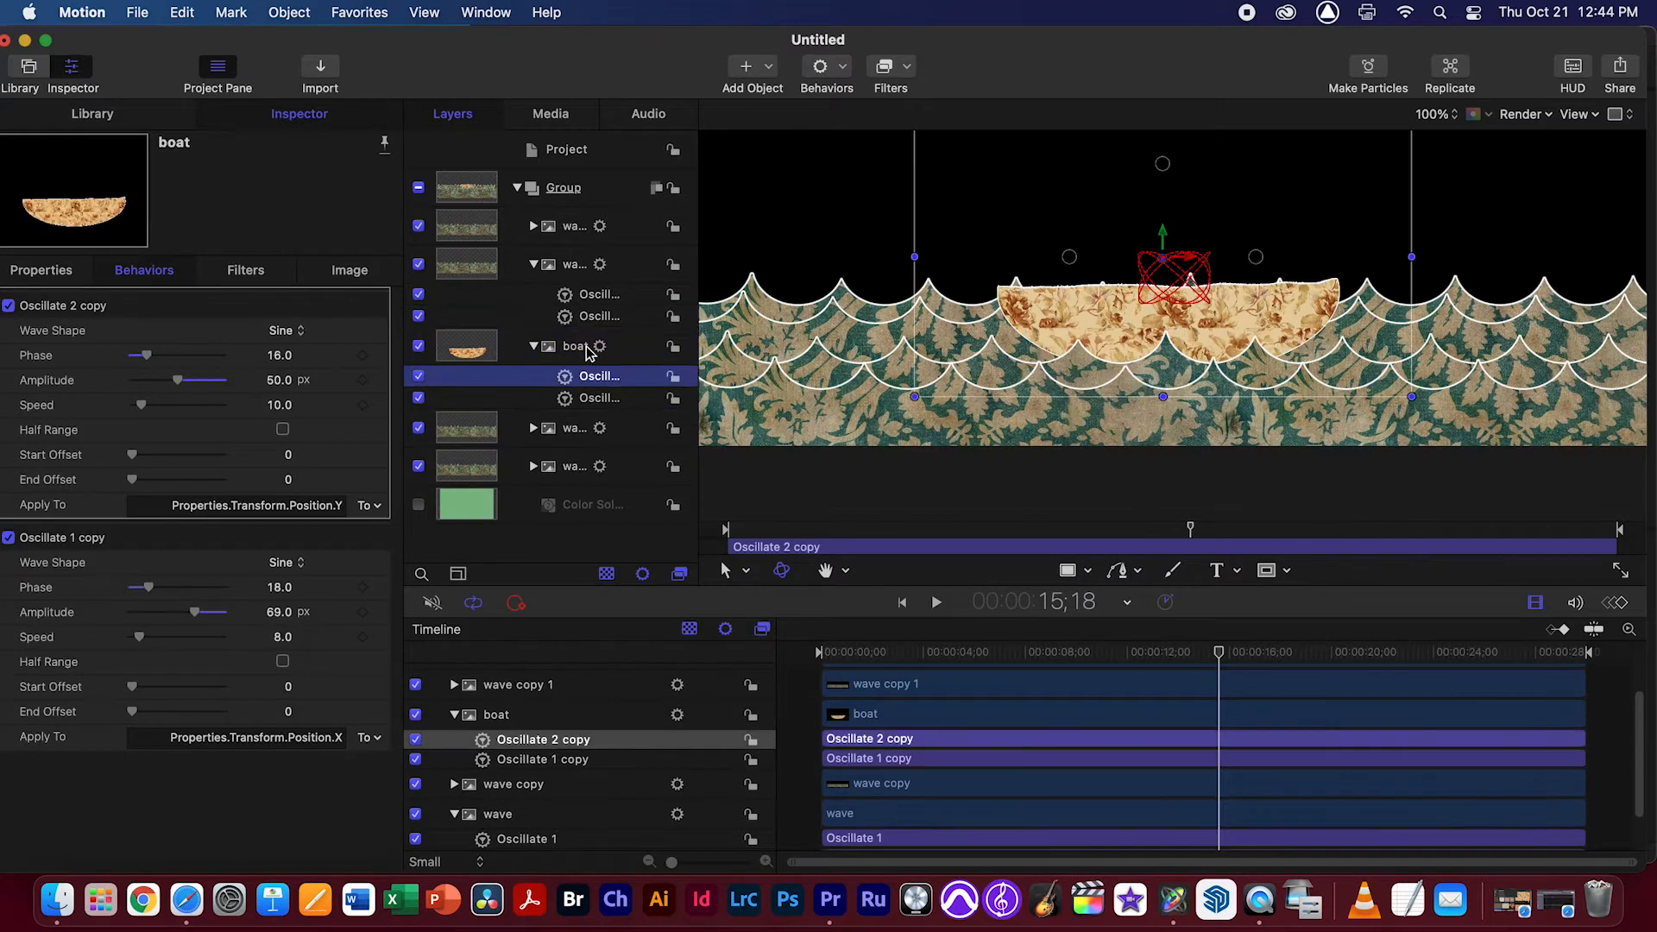
# Set the phase of the boat's Y-position Oscillate behavior to 17.0, previewing the boat's motion before and after the change
pyautogui.press('space')
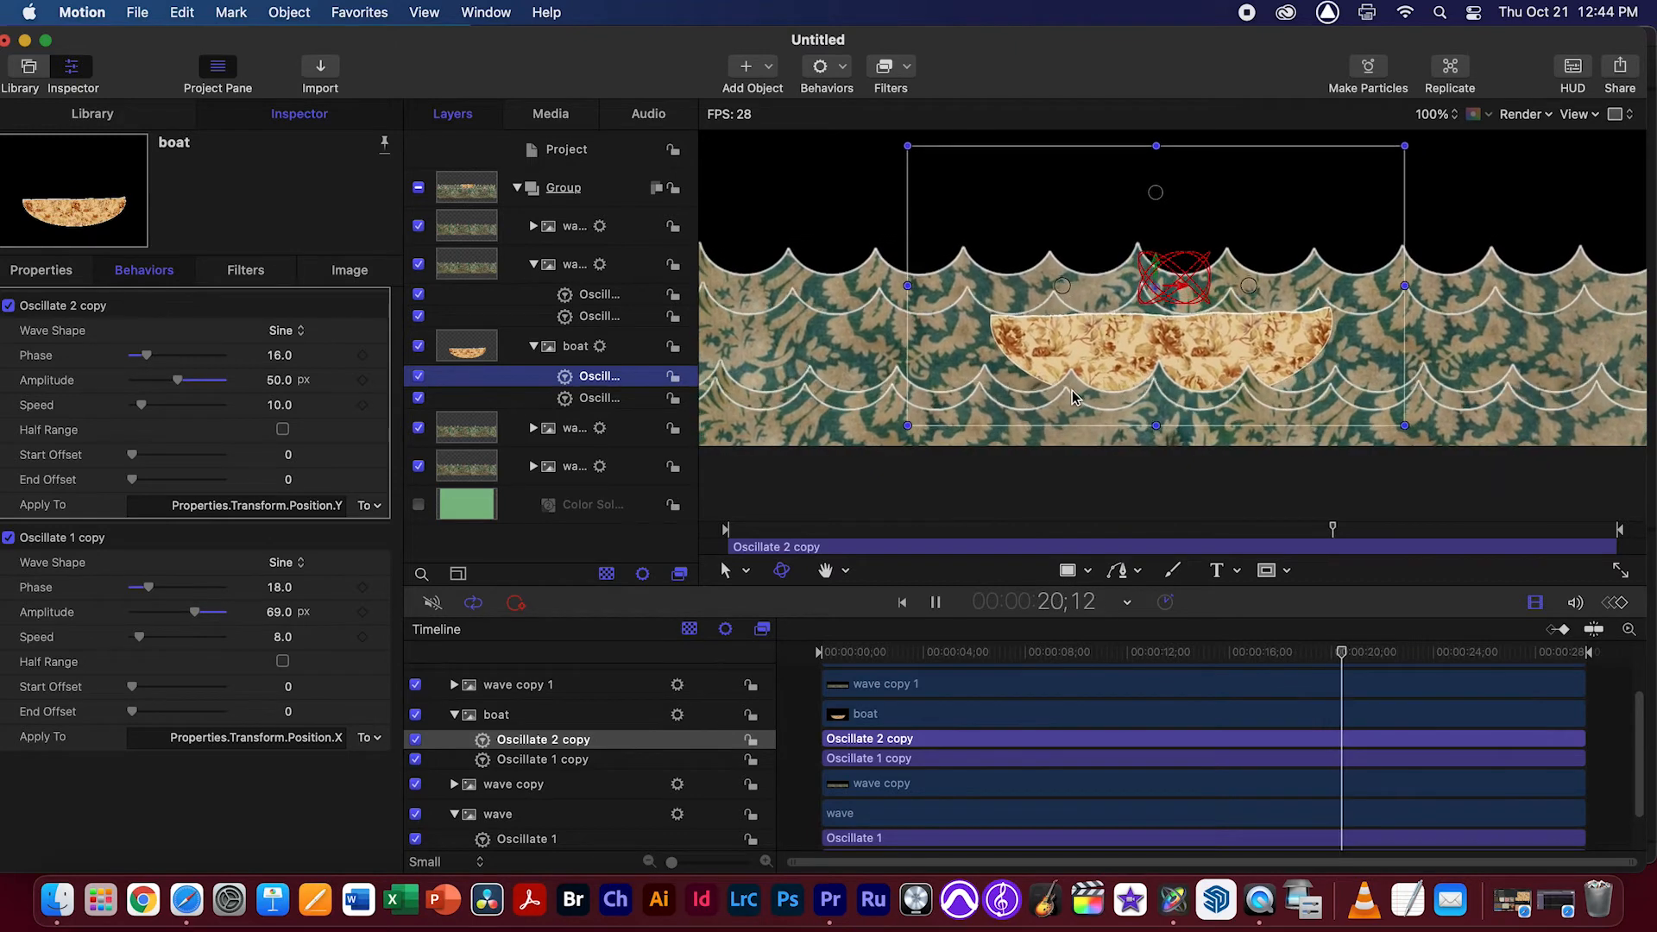
pyautogui.press('space')
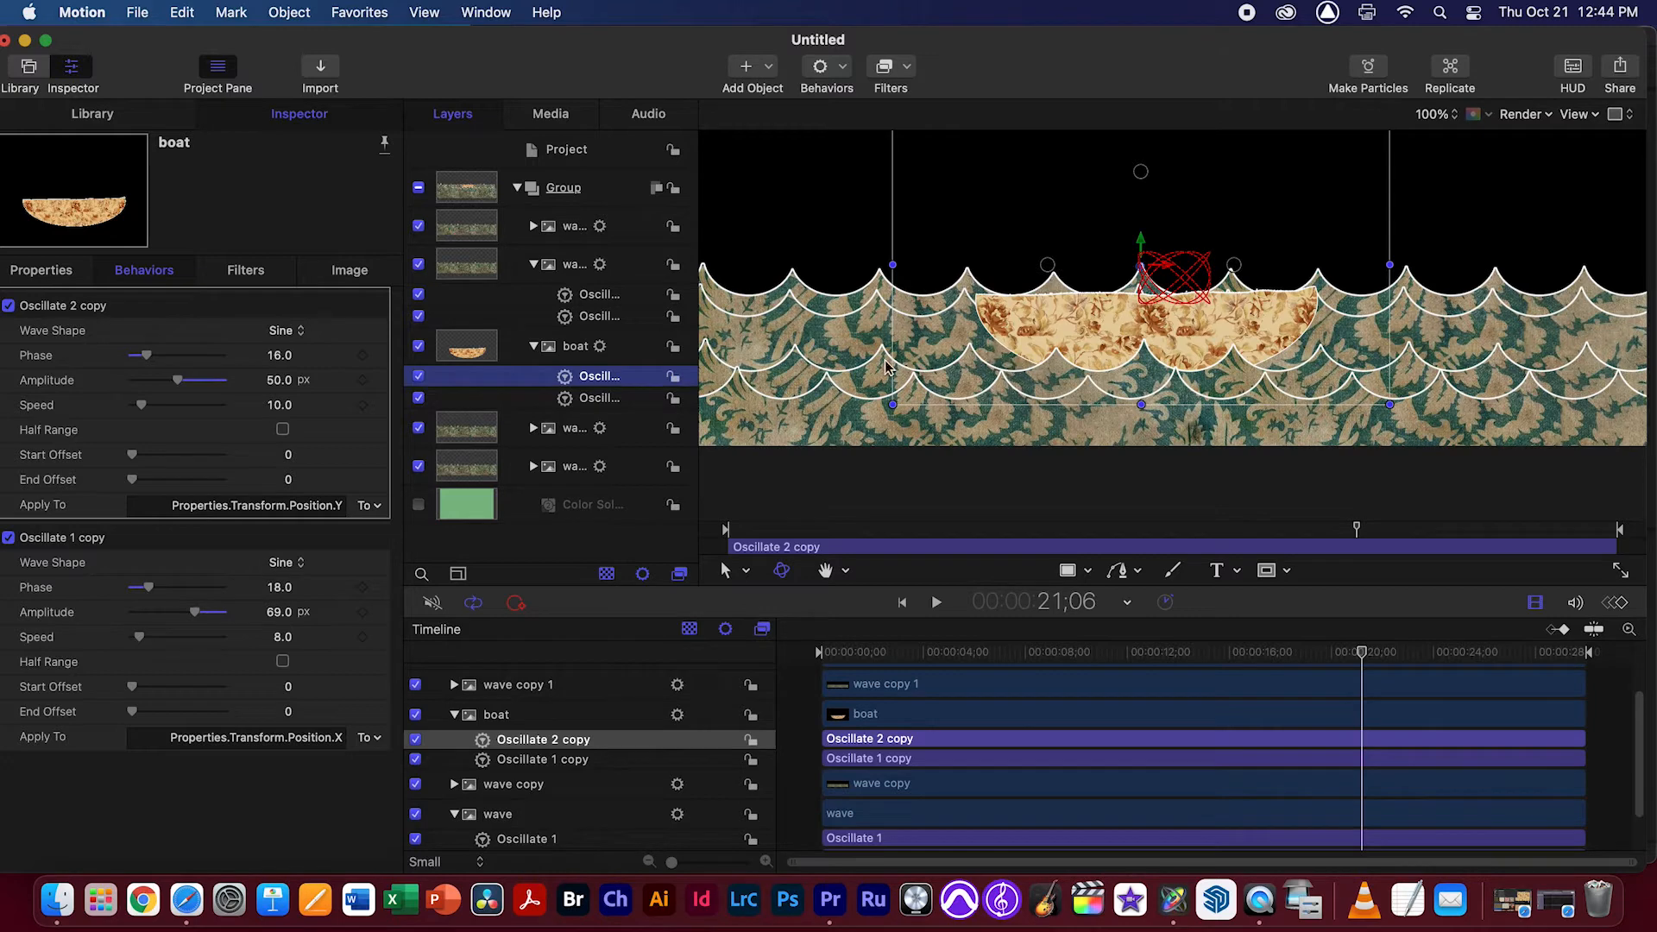
pyautogui.click(565, 352)
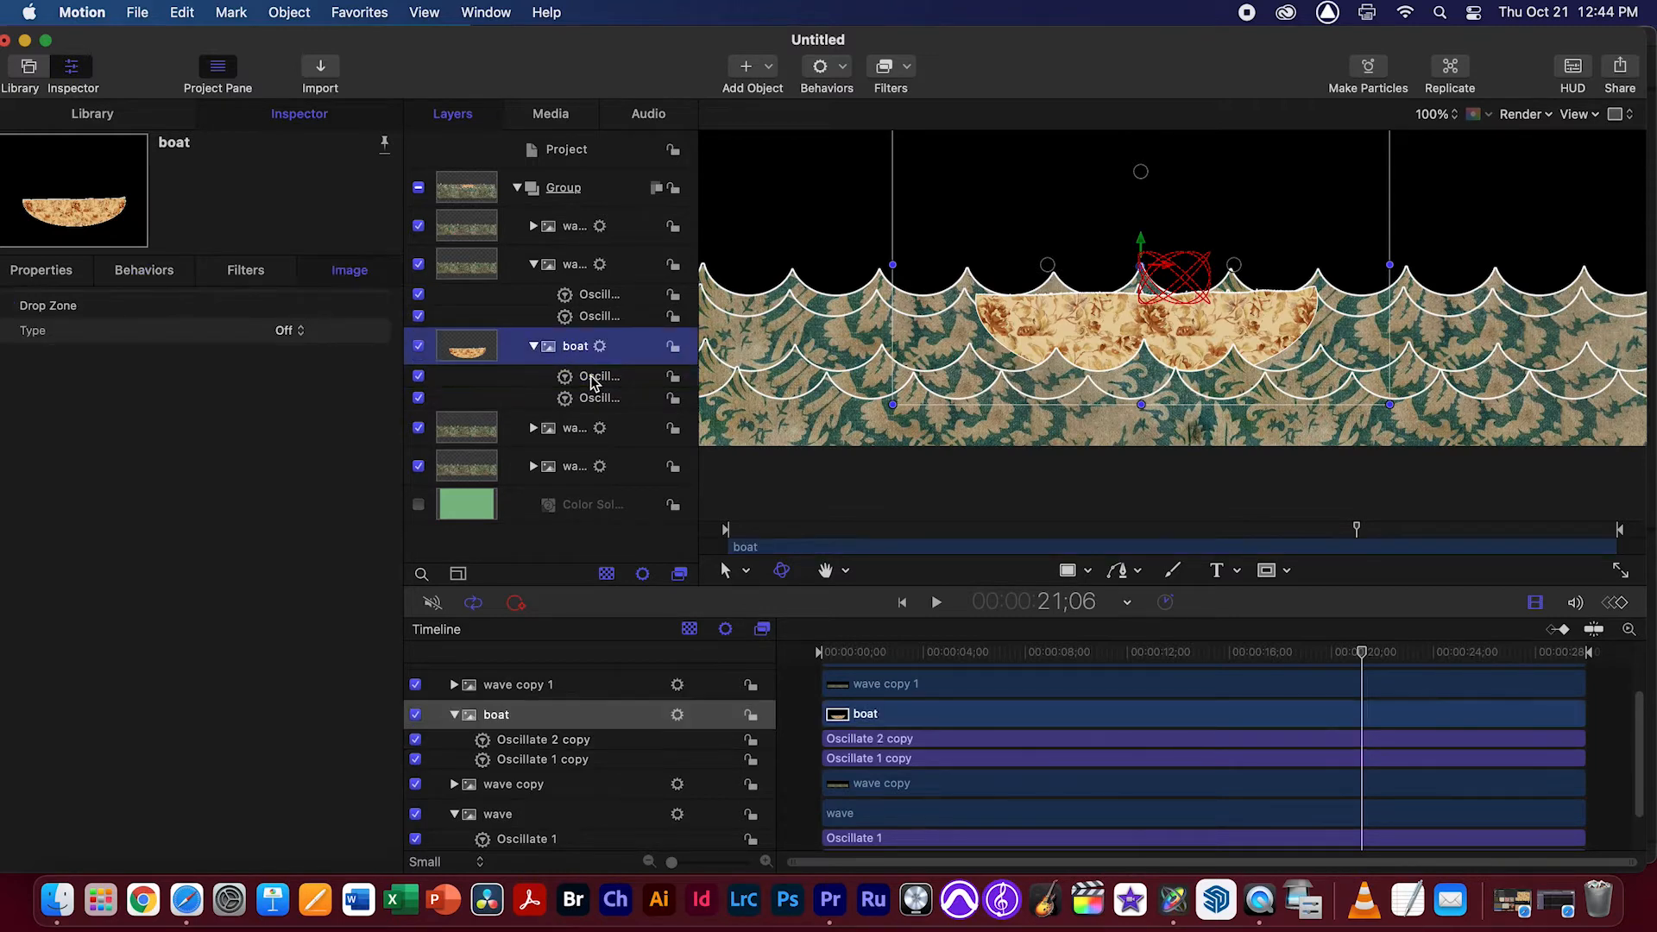
pyautogui.click(595, 377)
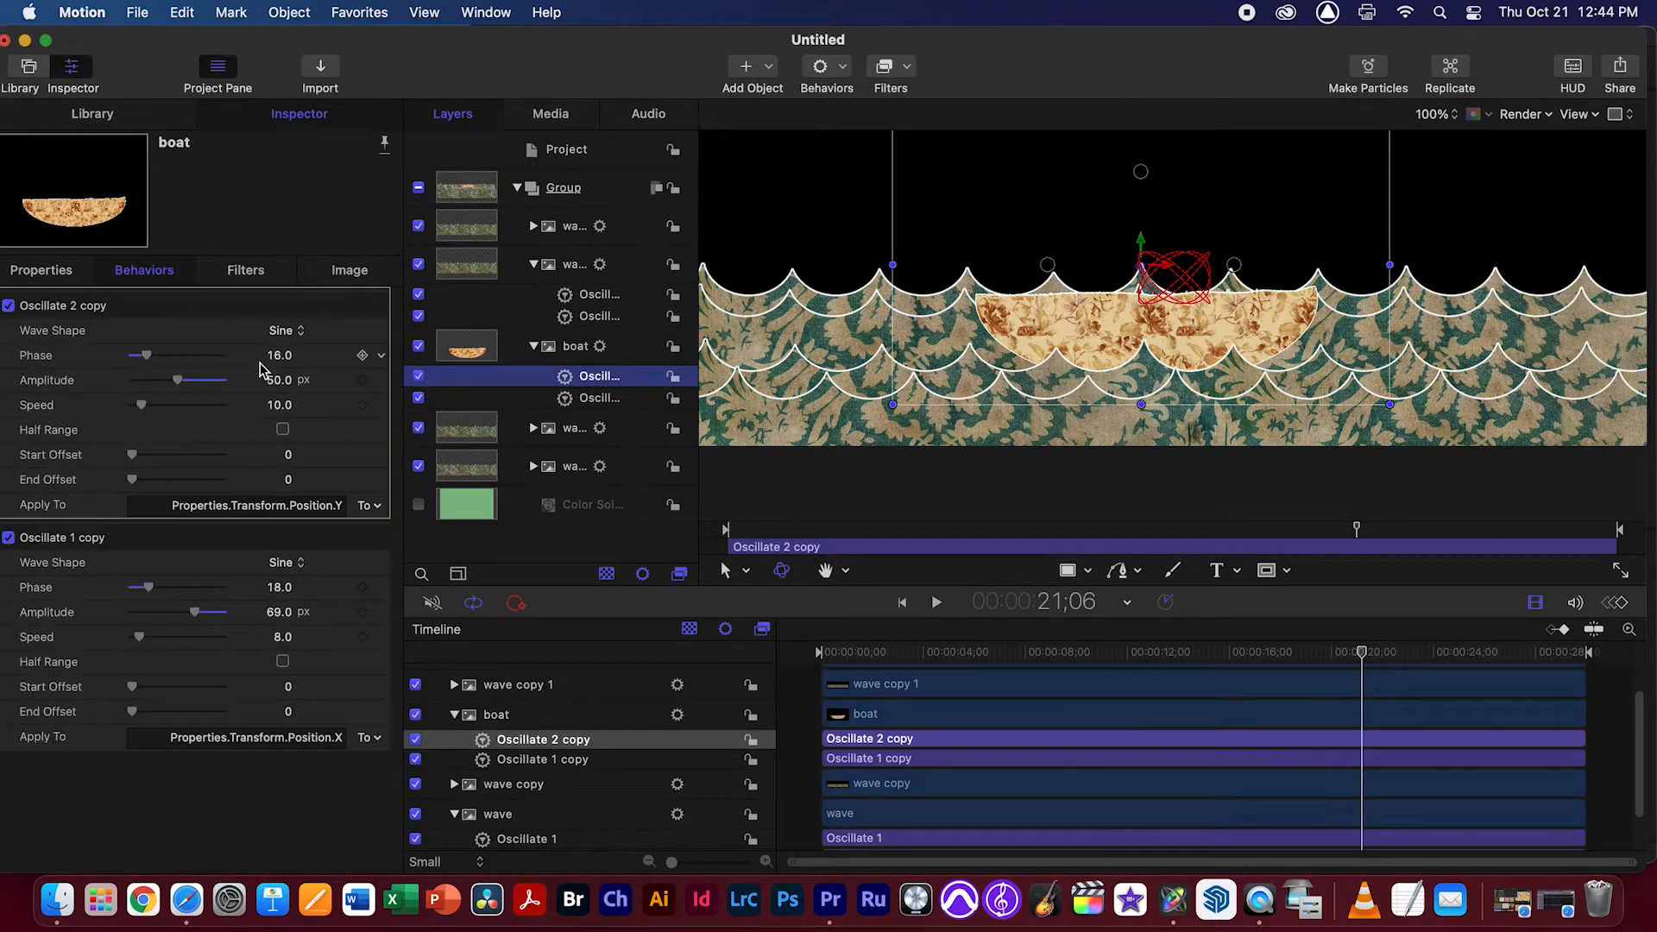
pyautogui.moveTo(279, 363); pyautogui.dragTo(282, 361)
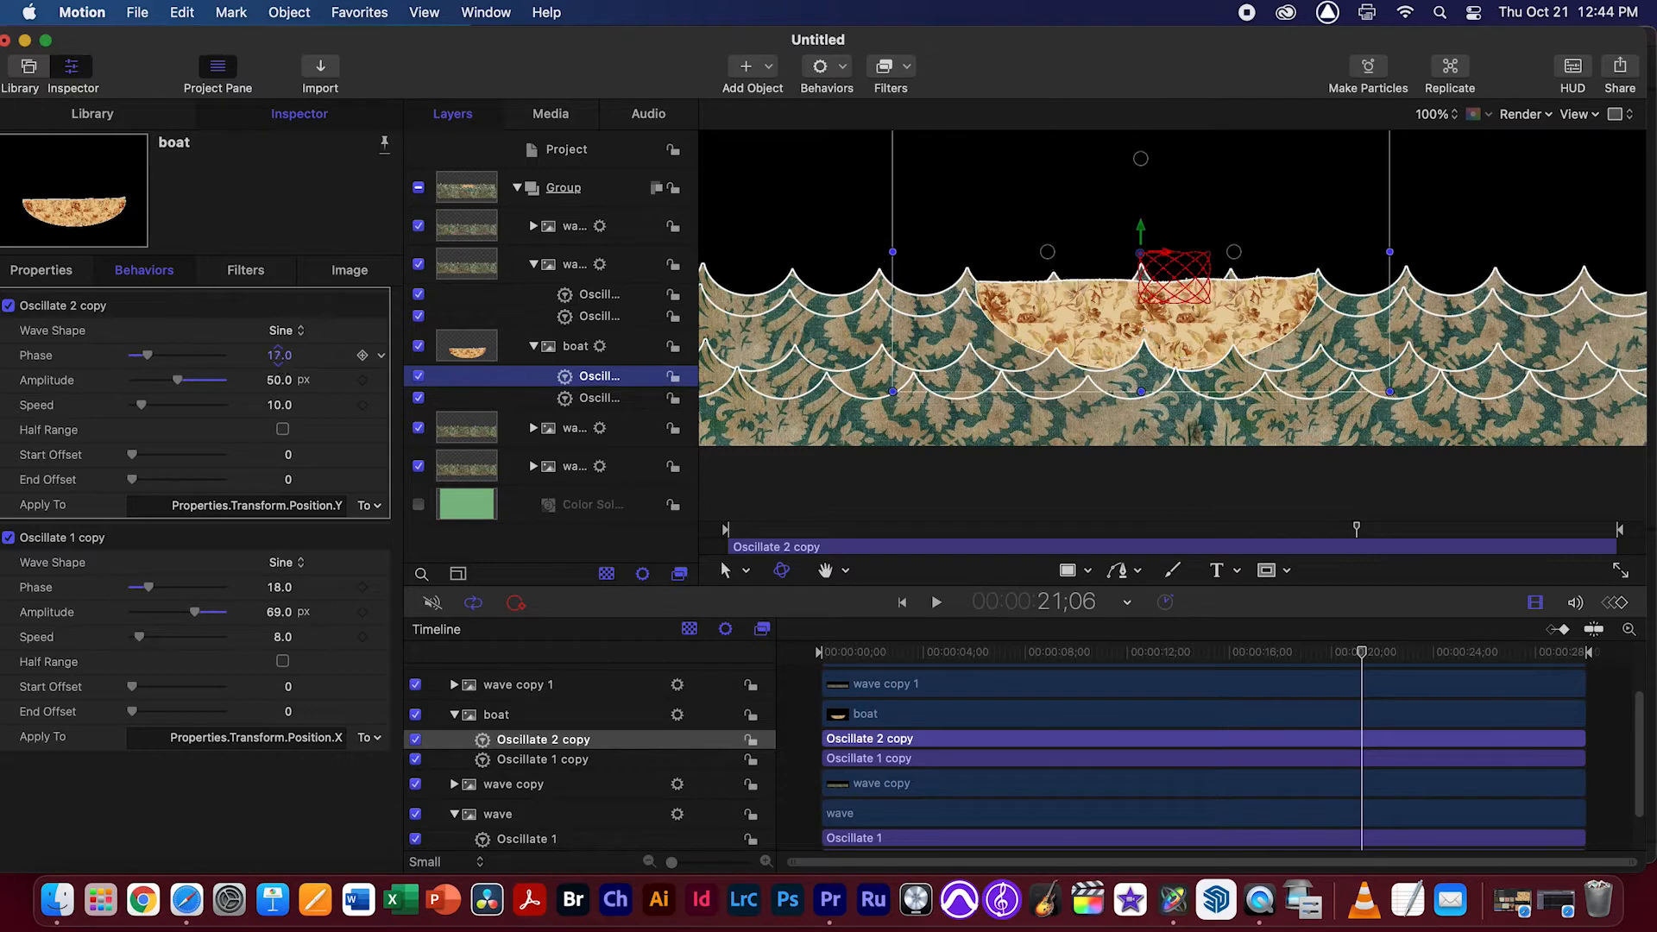
pyautogui.press('space')
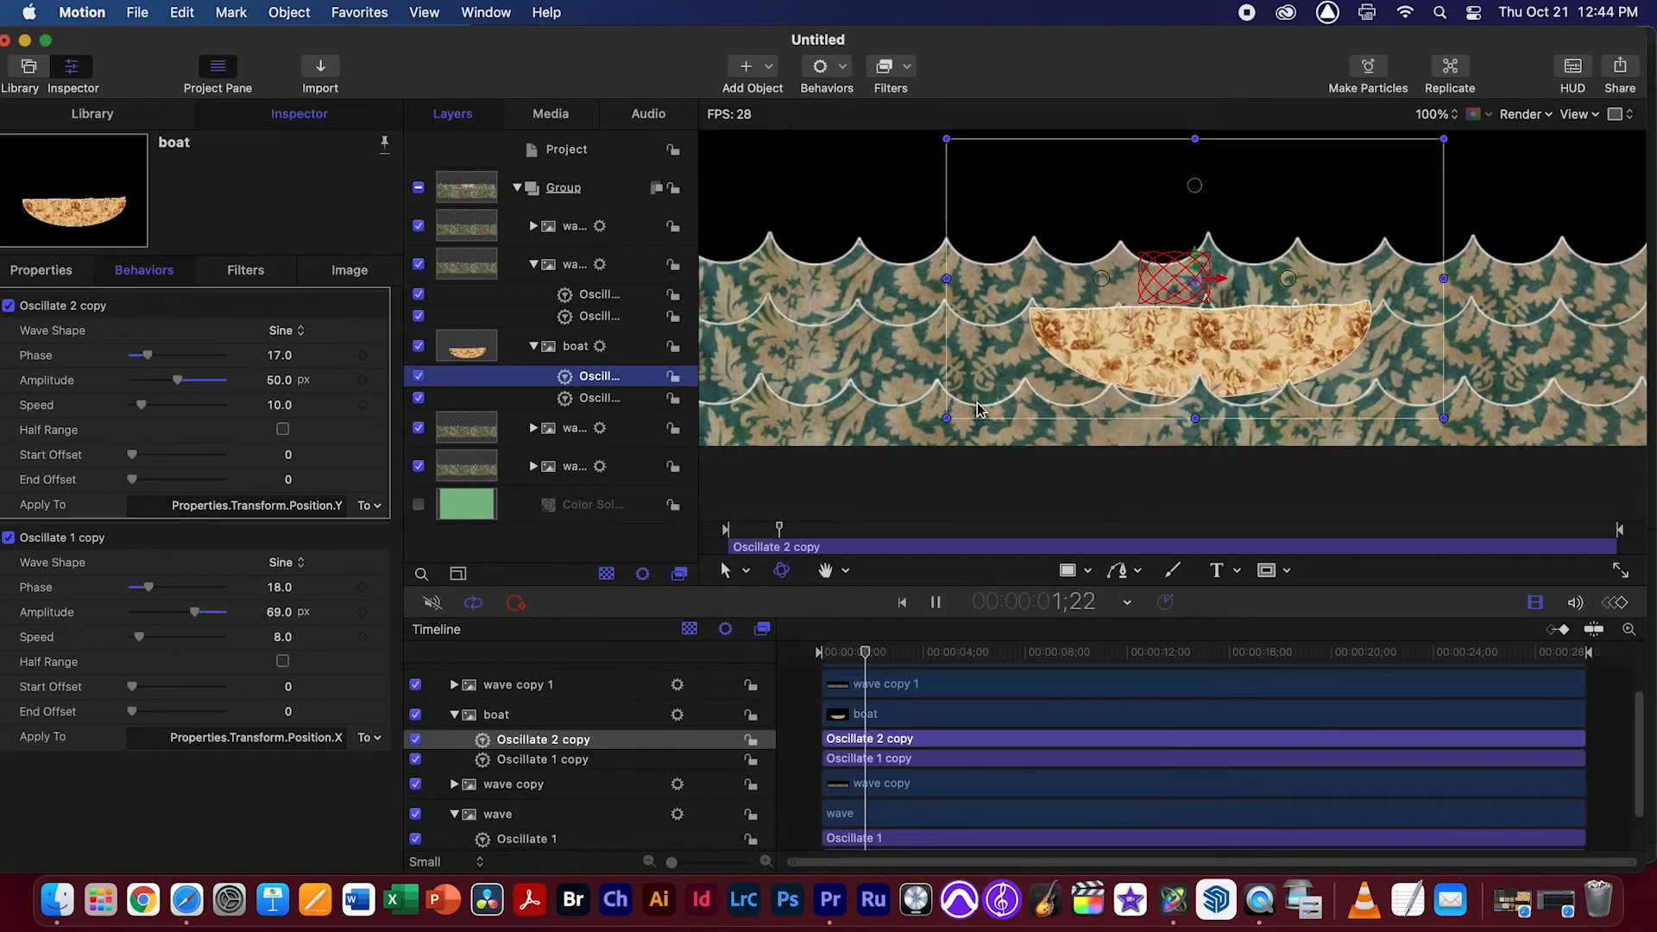
pyautogui.press('space')
pyautogui.press('space')
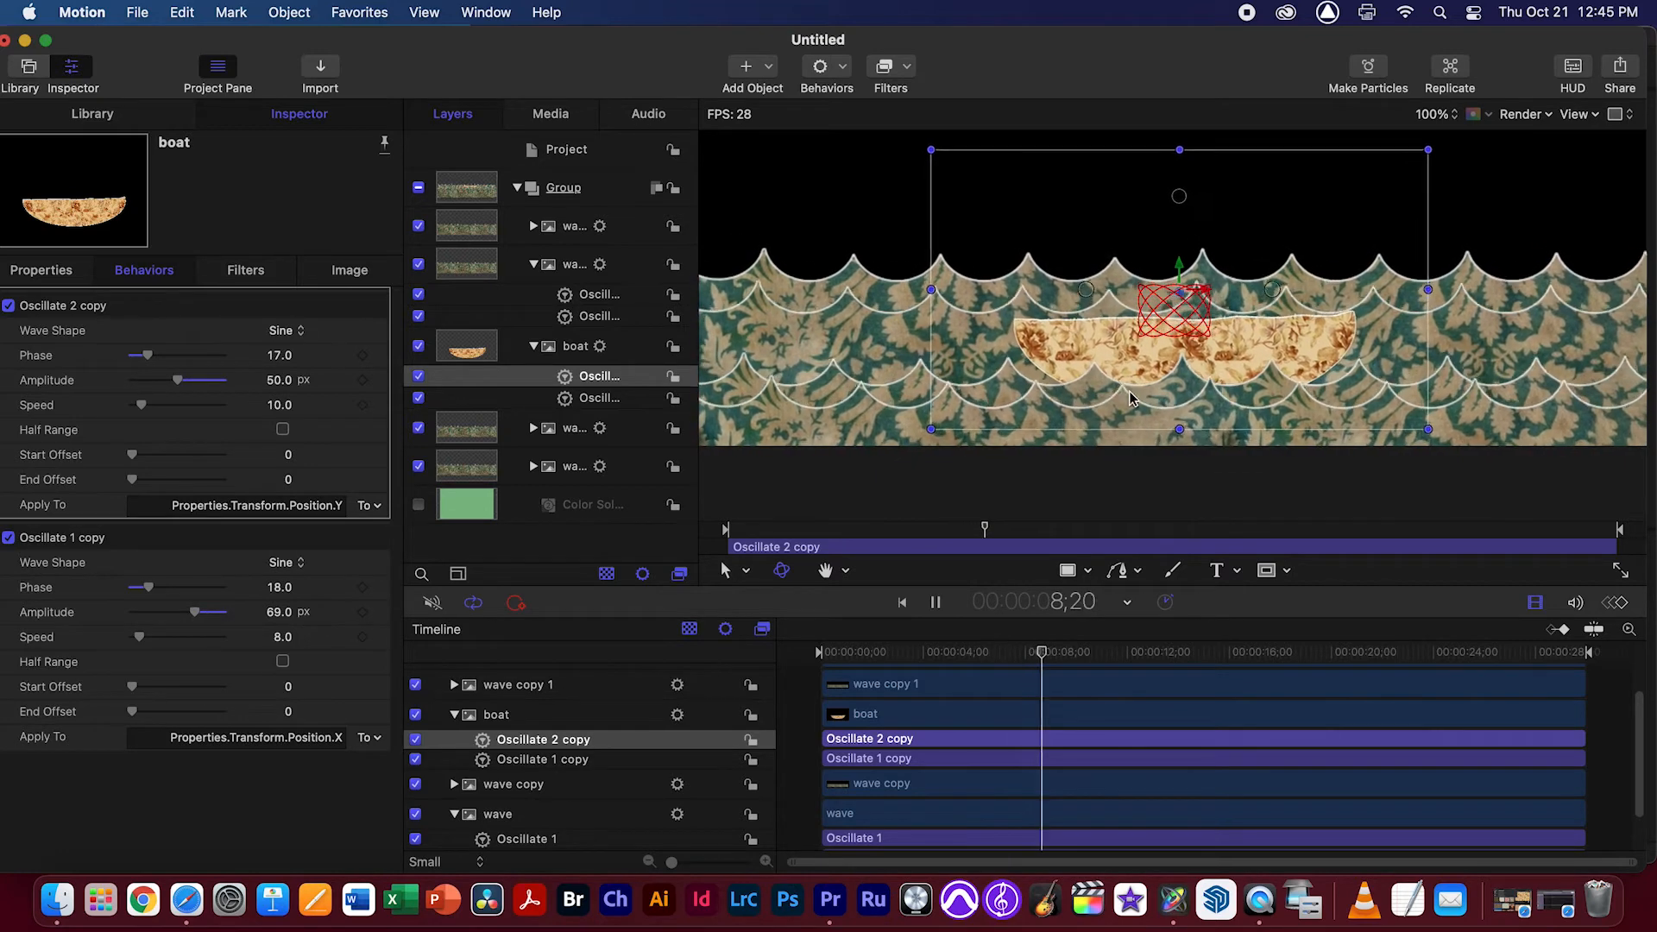
pyautogui.press('space')
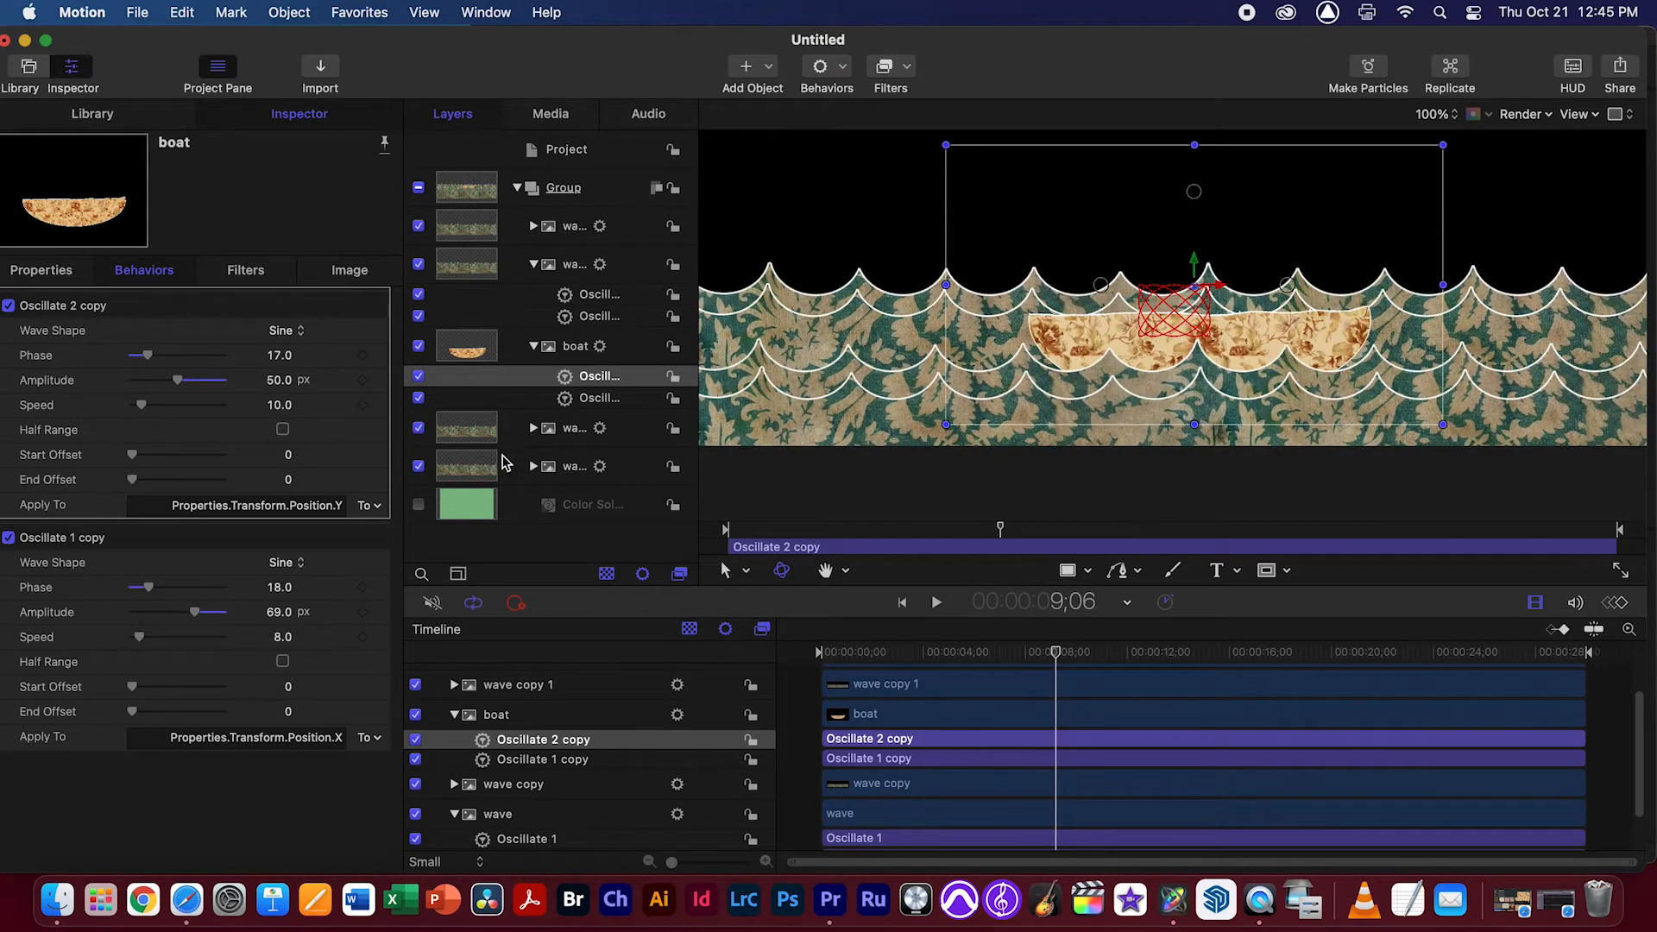
# Toggle the visibility of the rearmost wave and wave copy 2 to check them, and play back the animation
pyautogui.click(422, 467)
pyautogui.click(422, 466)
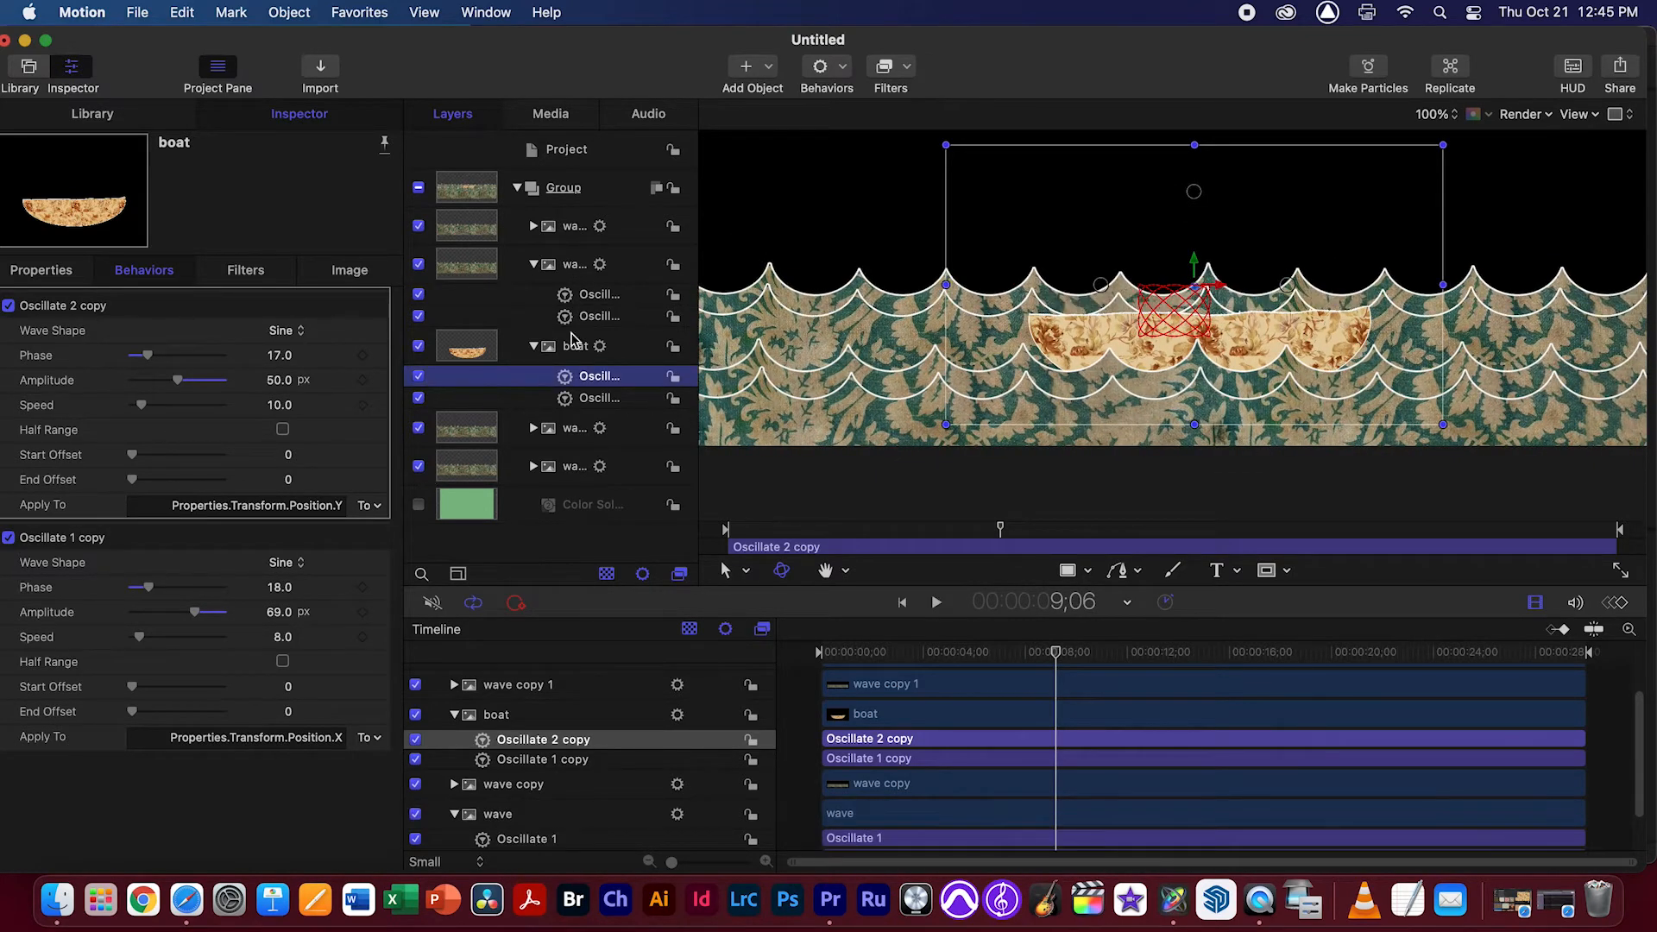
pyautogui.click(576, 231)
pyautogui.click(419, 228)
pyautogui.click(419, 229)
pyautogui.click(983, 446)
pyautogui.press('space')
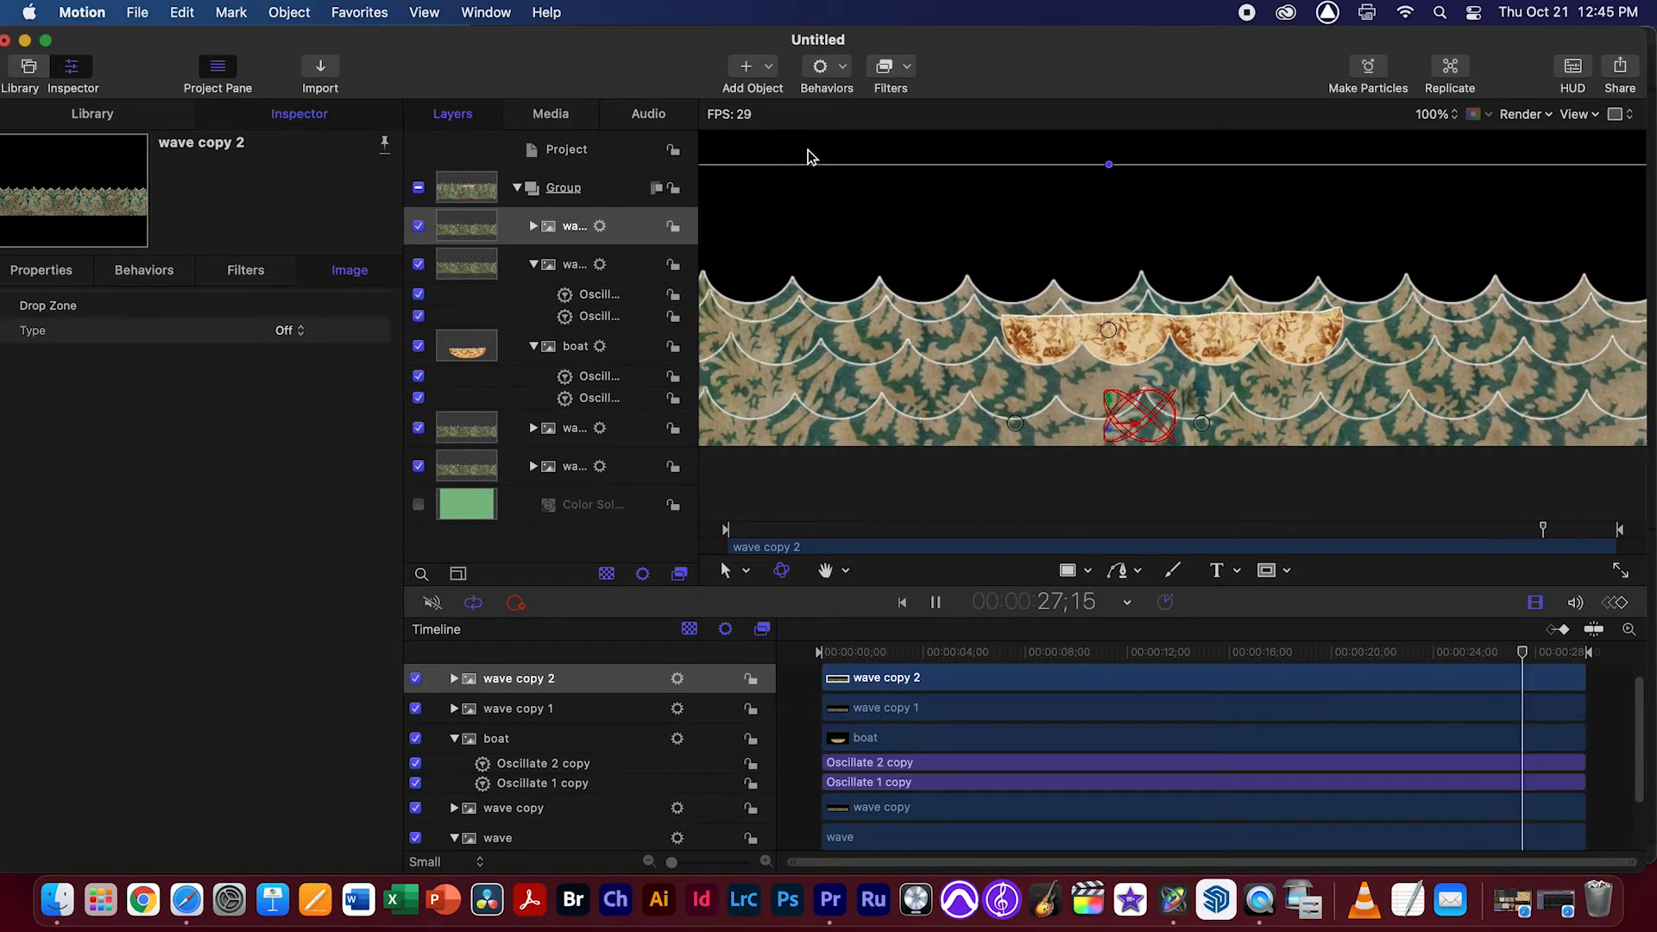
pyautogui.press('space')
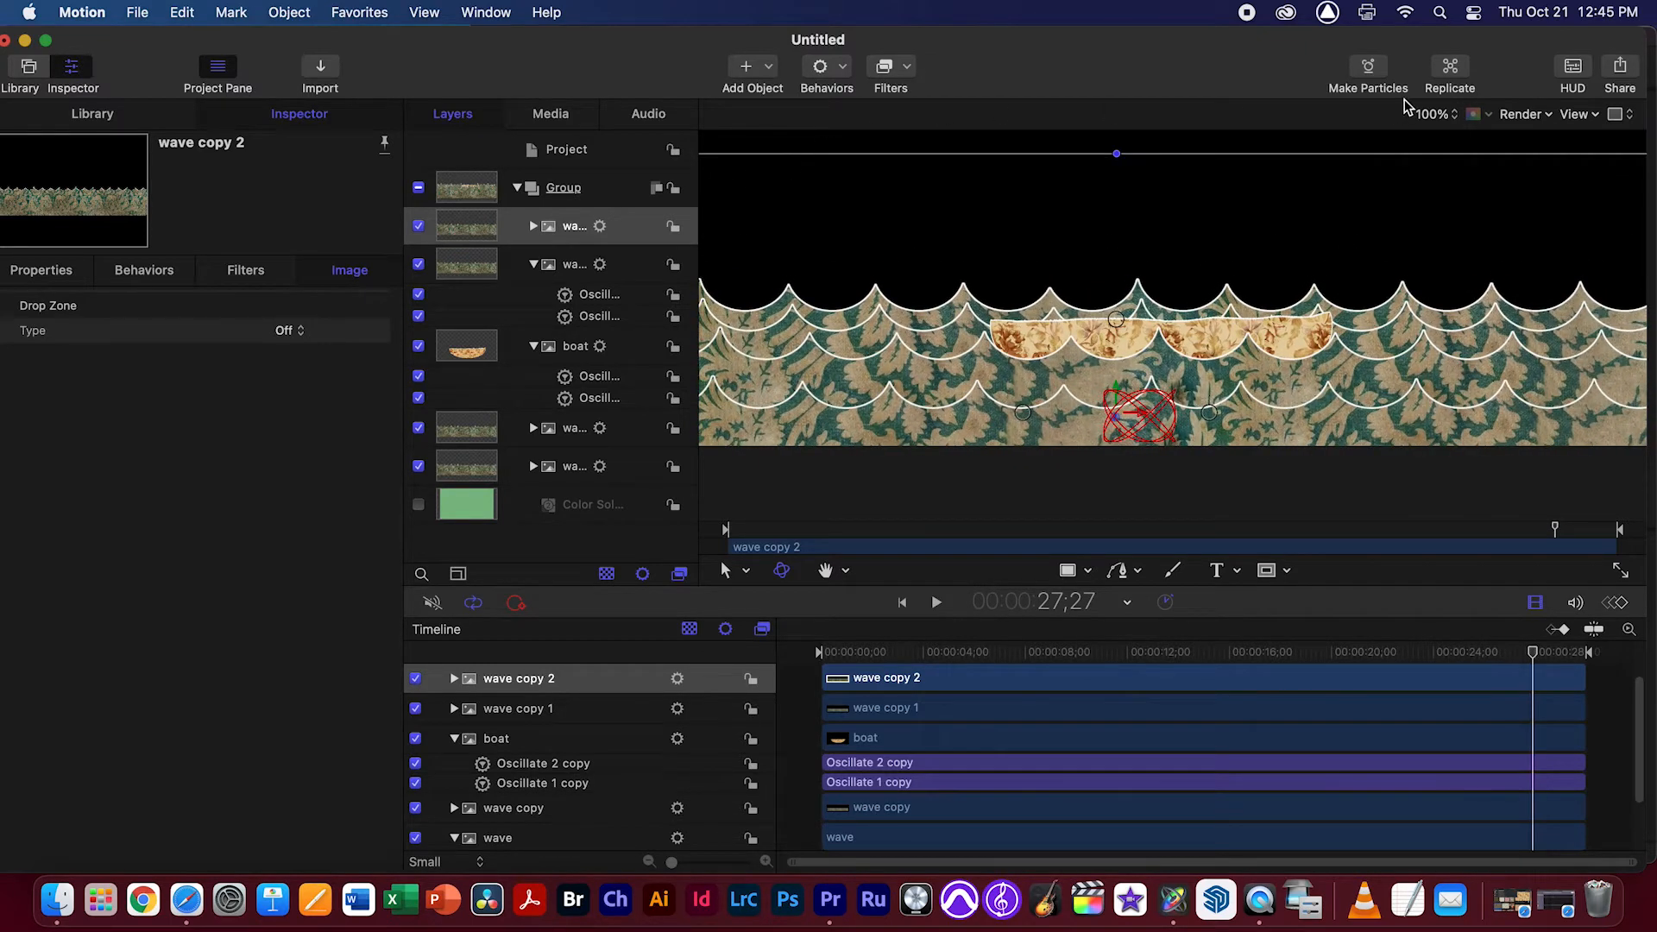
# Set the canvas zoom to 50%, deselect all layers, and preview the full scene
pyautogui.click(1436, 115)
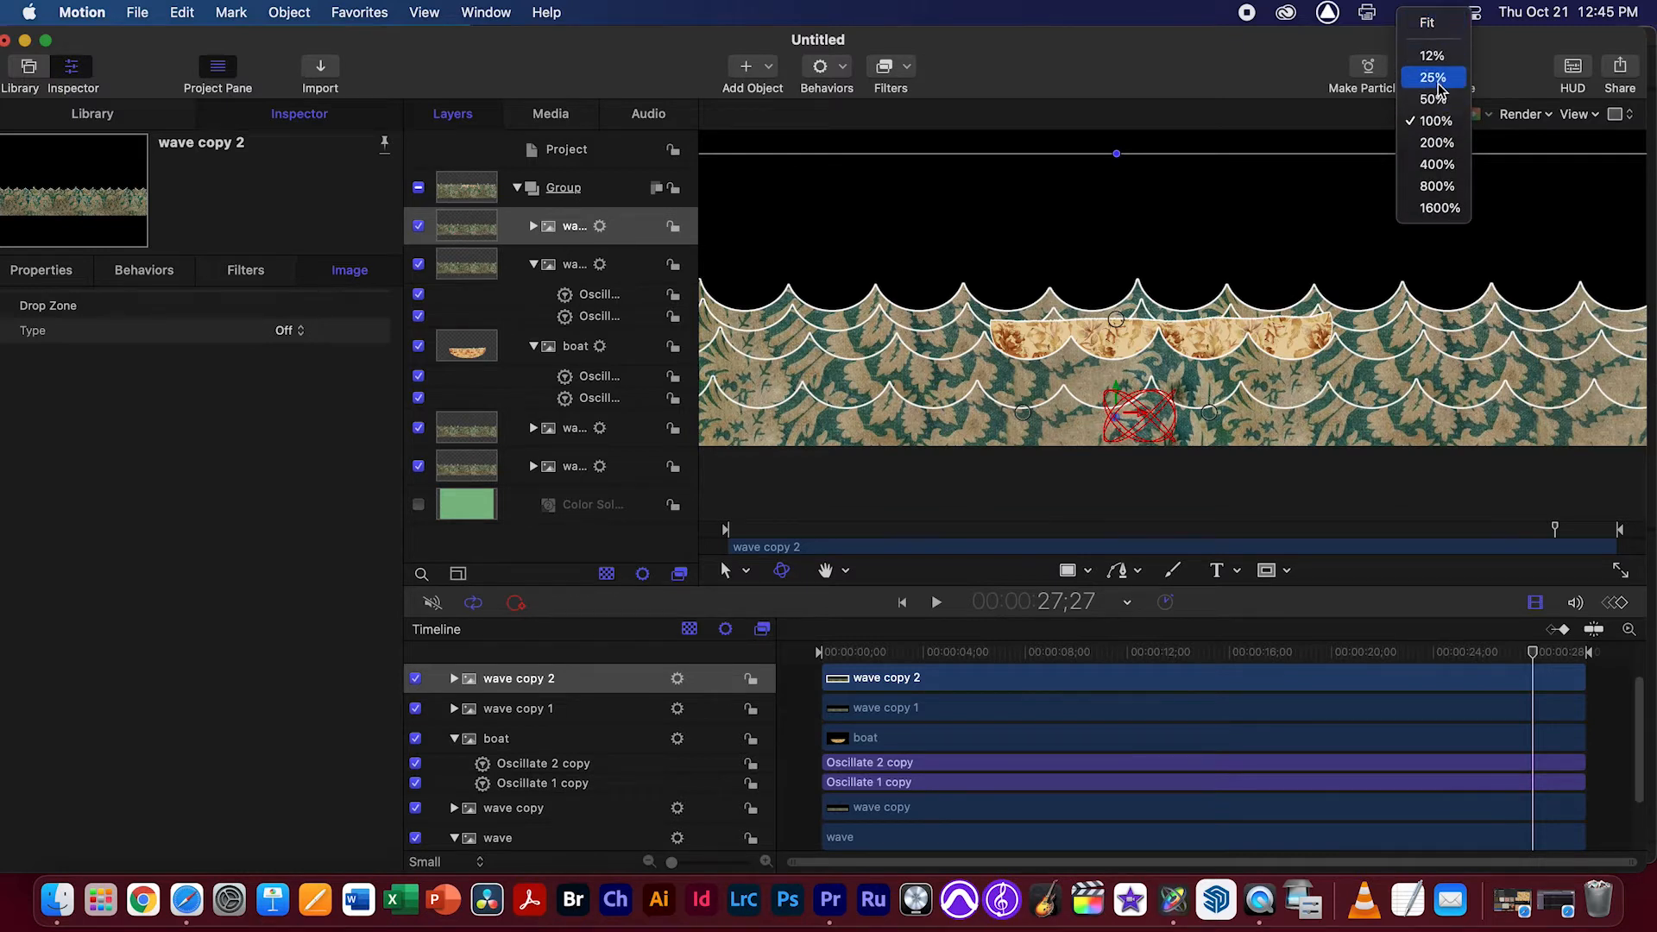
pyautogui.click(1434, 99)
pyautogui.click(1455, 268)
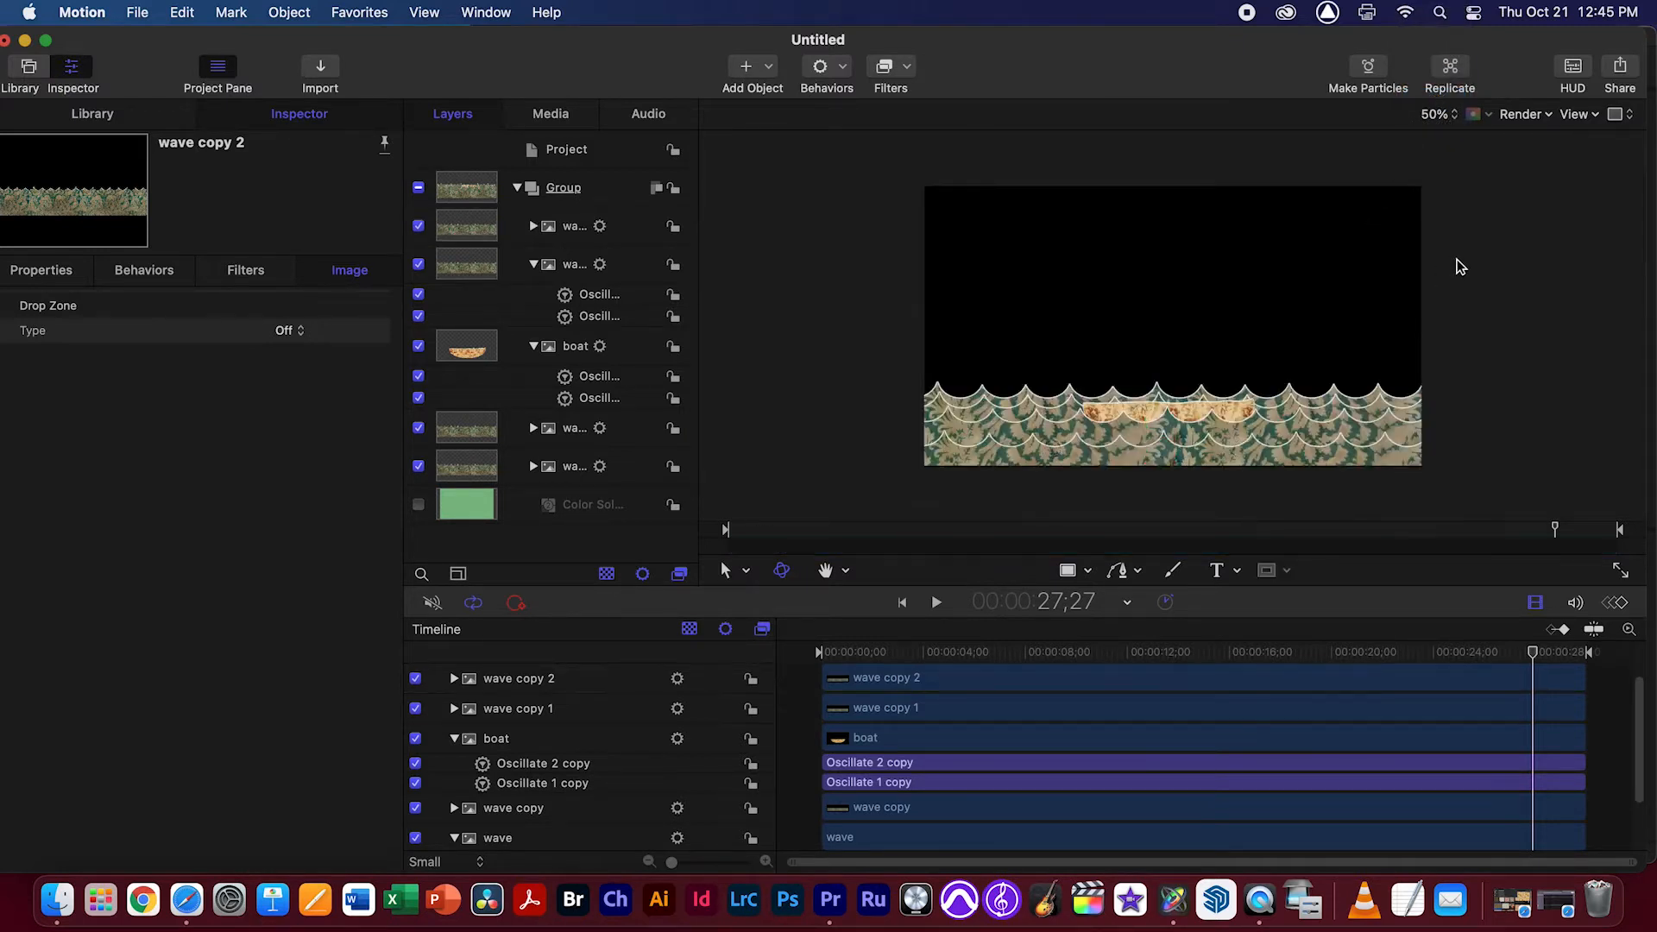
pyautogui.press('space')
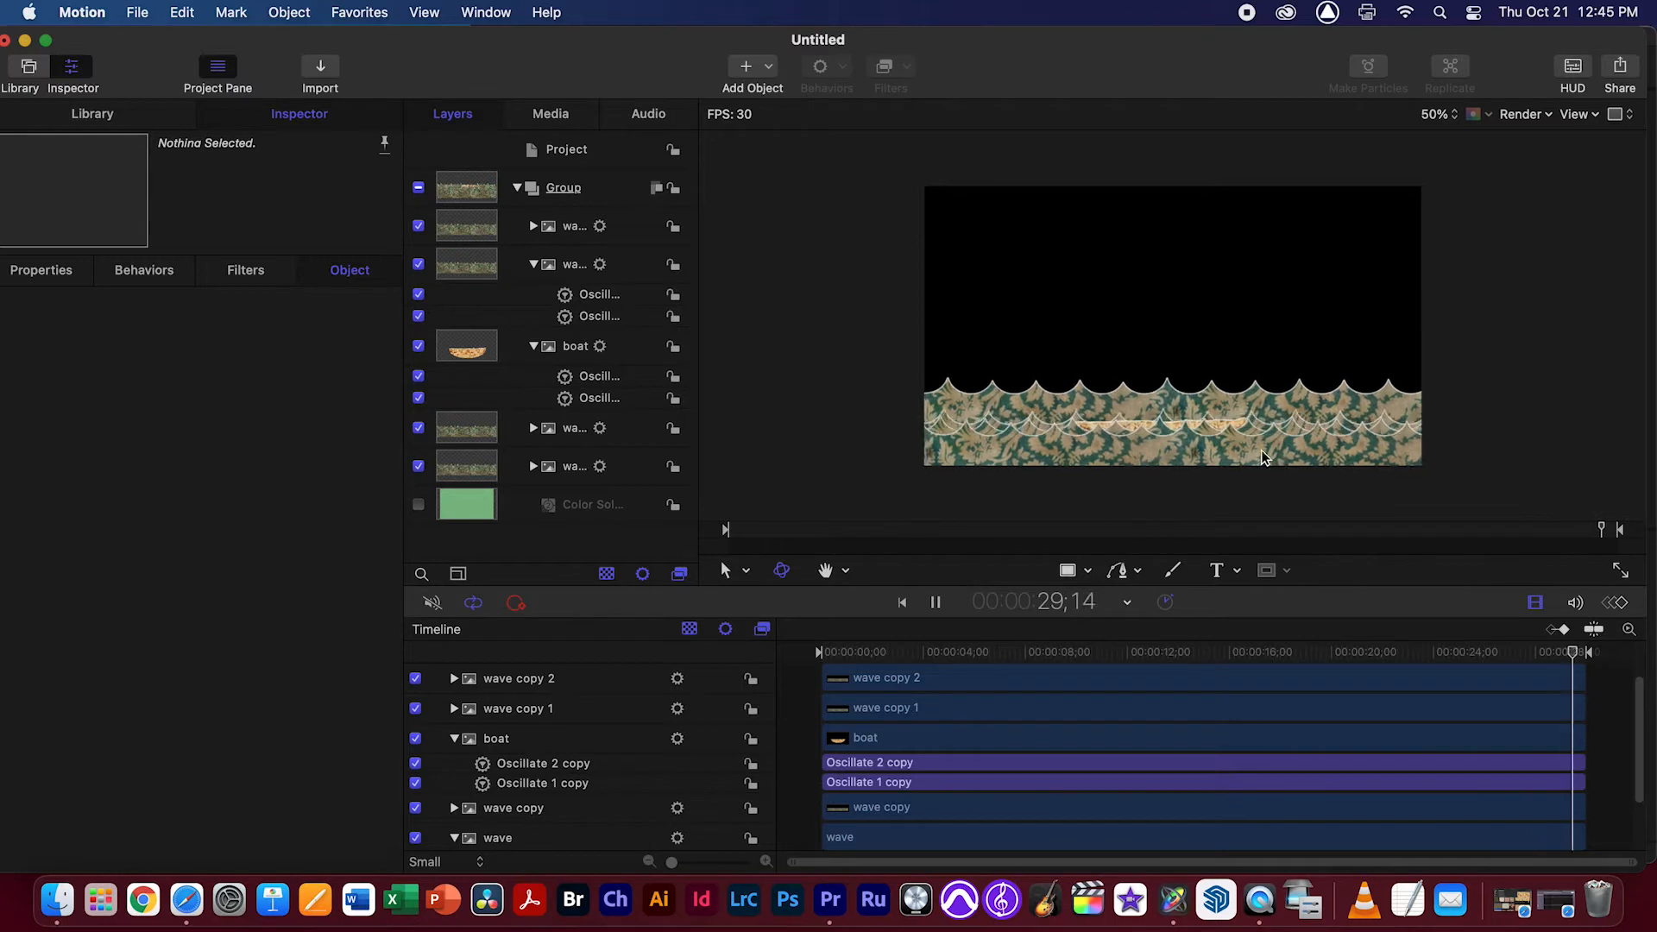
pyautogui.press('space')
# Collapse the wave copy 1 and boat layers and add a camera, switching the 2D groups to 3D
pyautogui.click(533, 264)
pyautogui.click(533, 303)
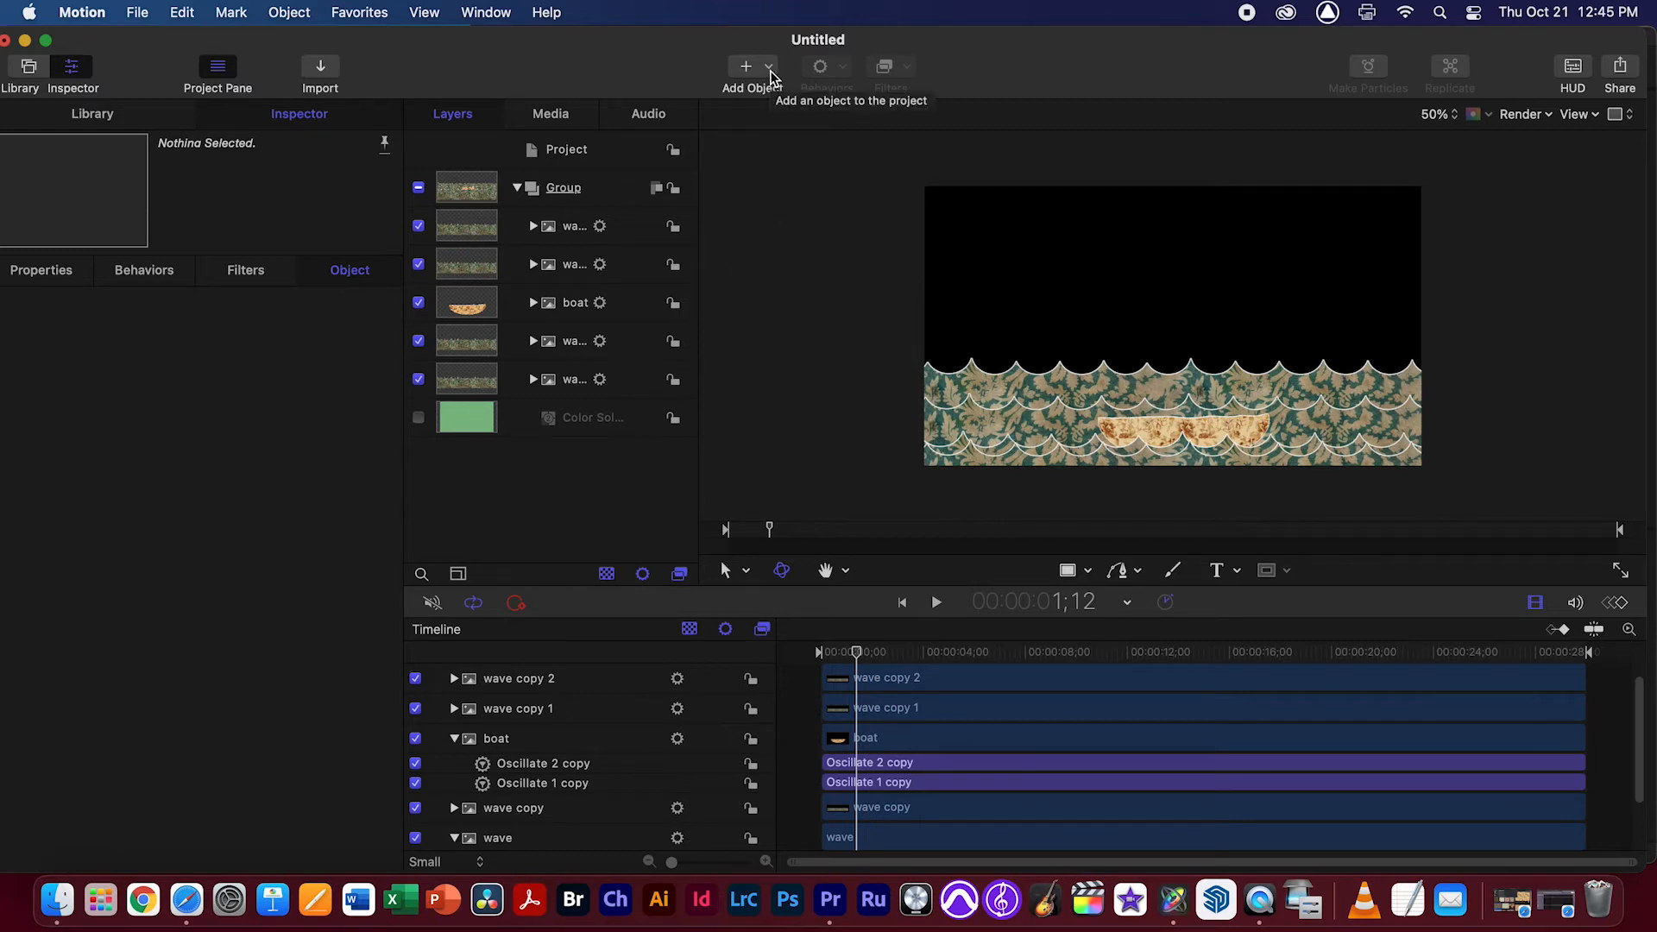
pyautogui.click(767, 69)
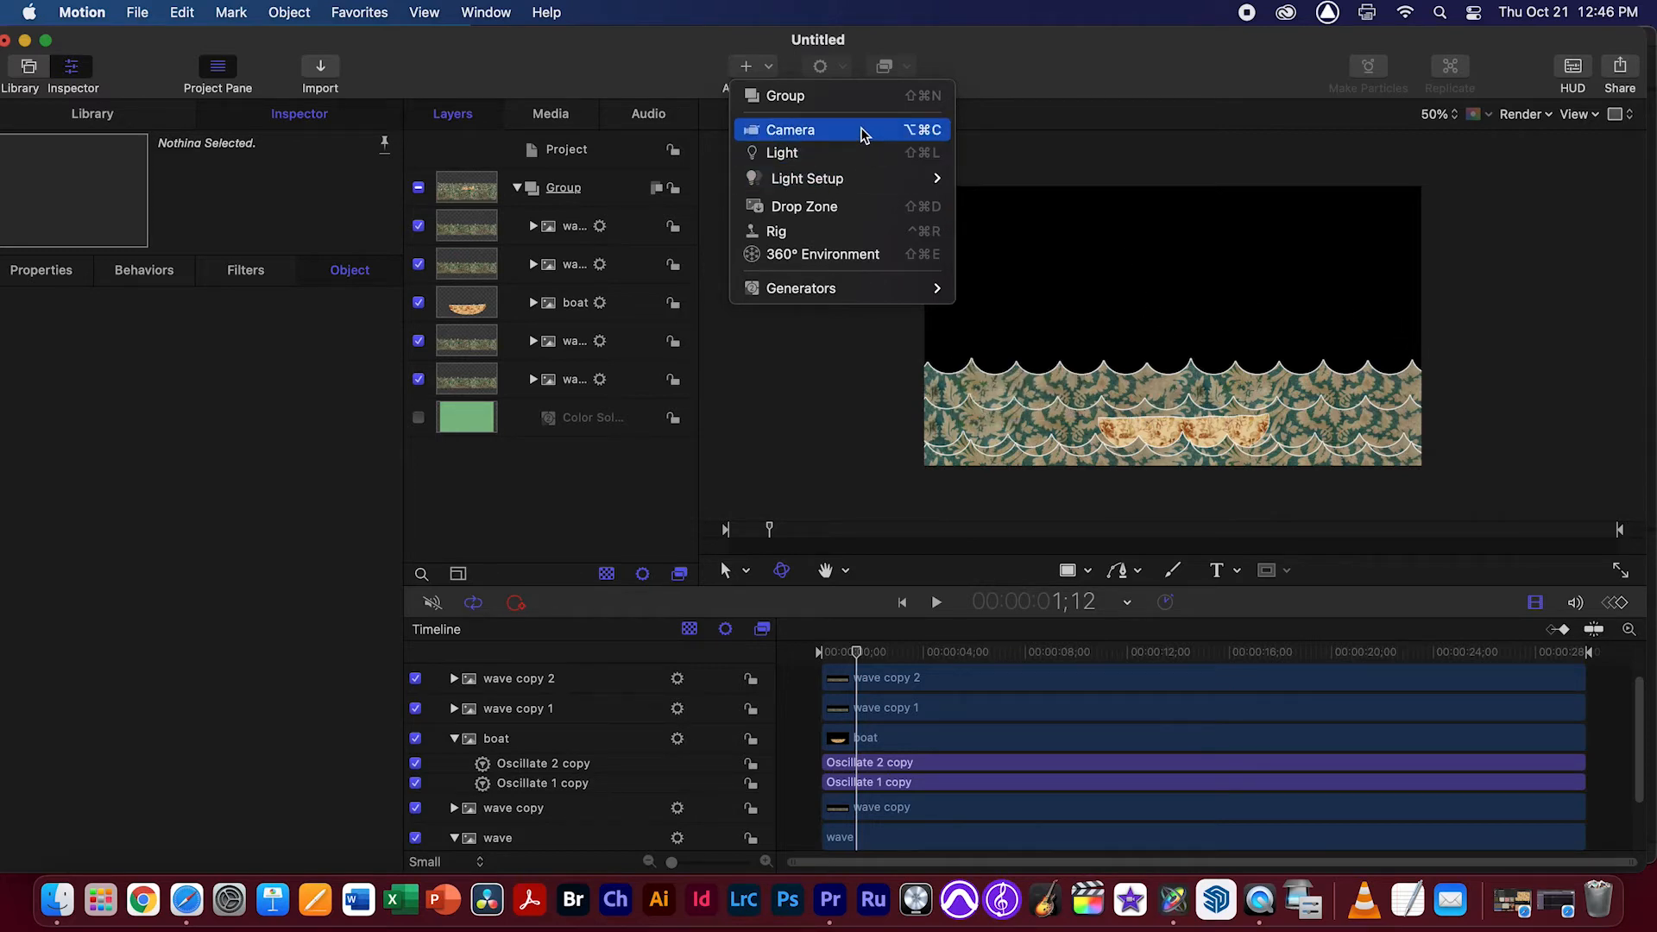
pyautogui.click(861, 131)
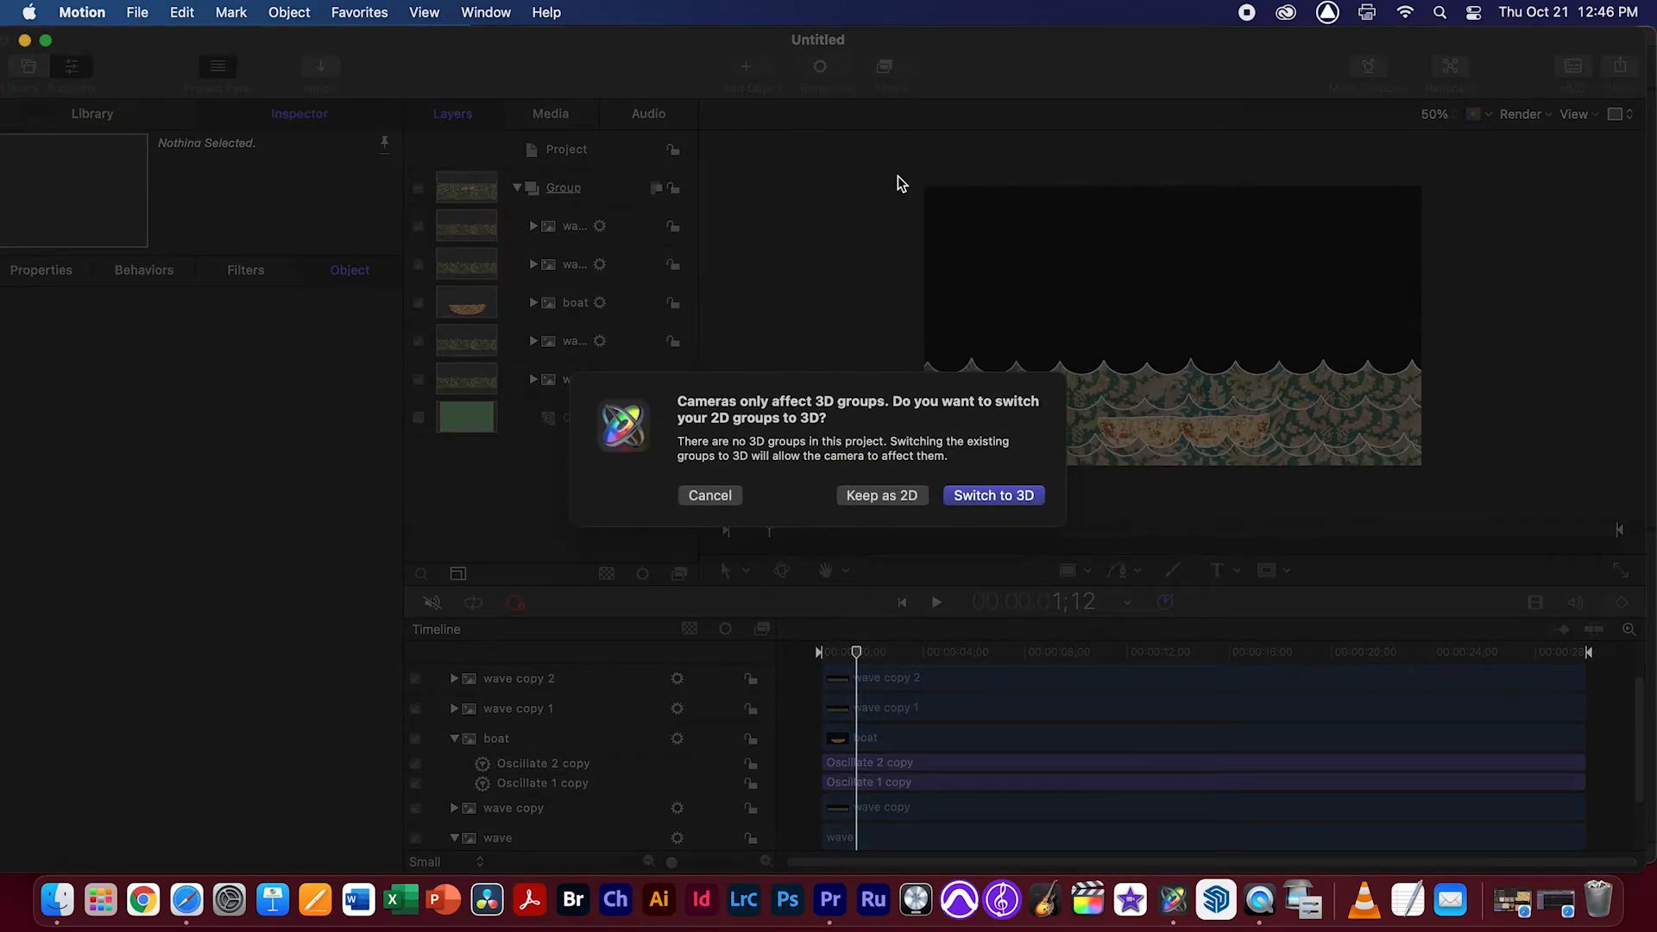
pyautogui.click(1001, 496)
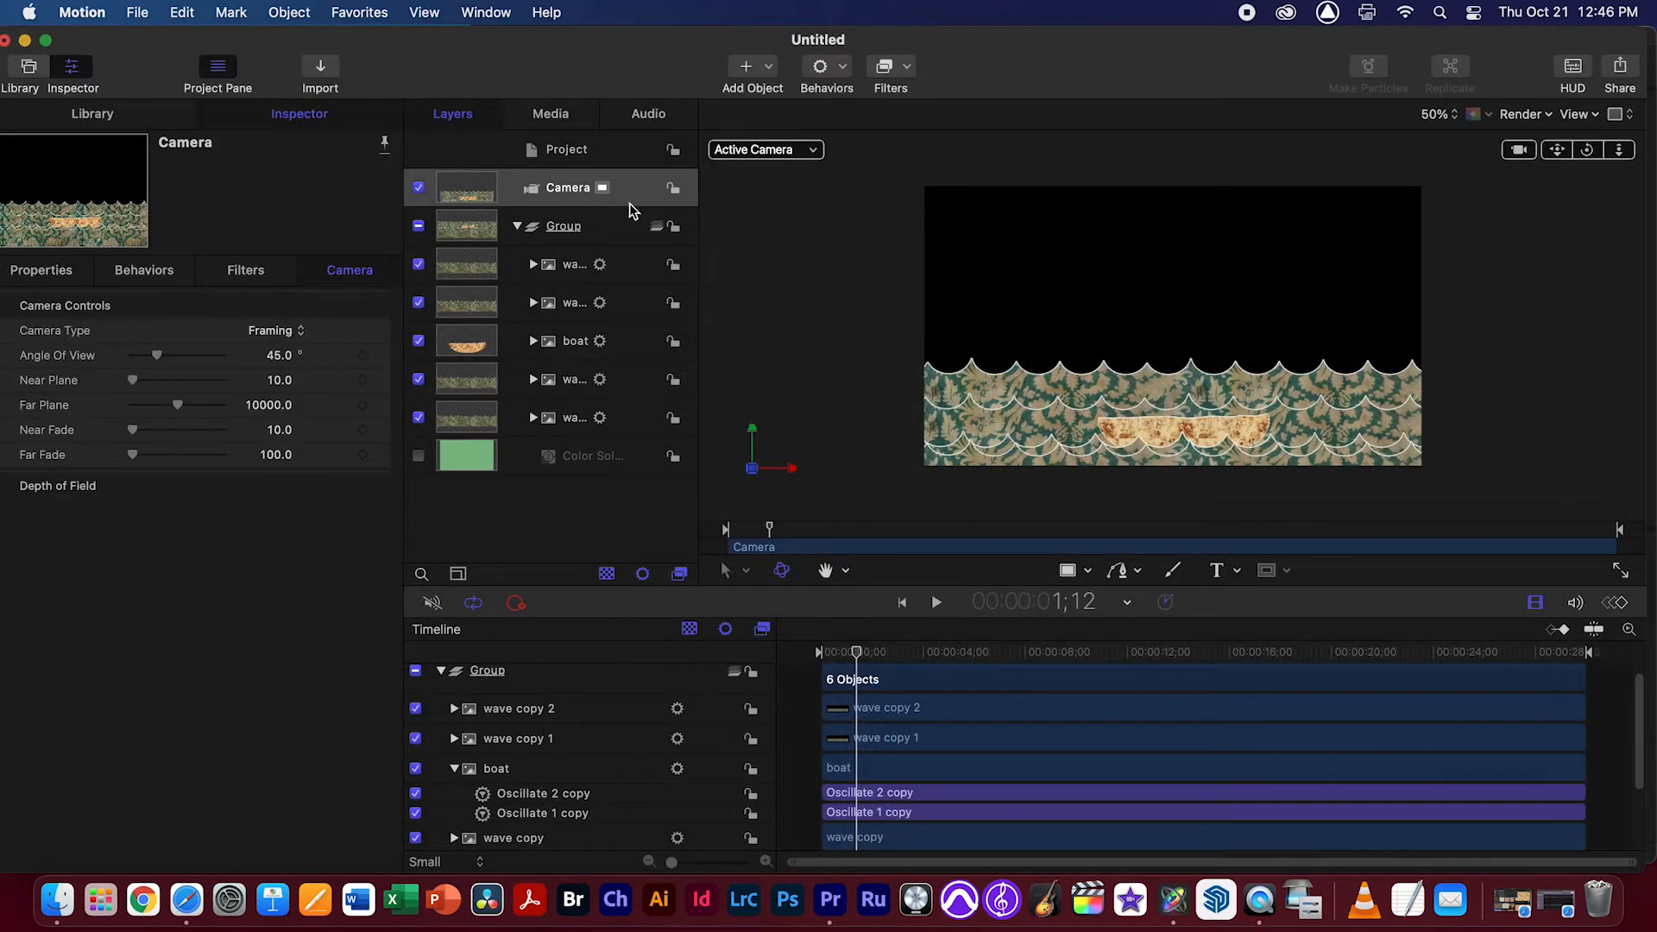
# Return the playhead to the first frame and examine the camera and wave layers from several angles in Perspective view
pyautogui.moveTo(922, 654); pyautogui.dragTo(784, 665)
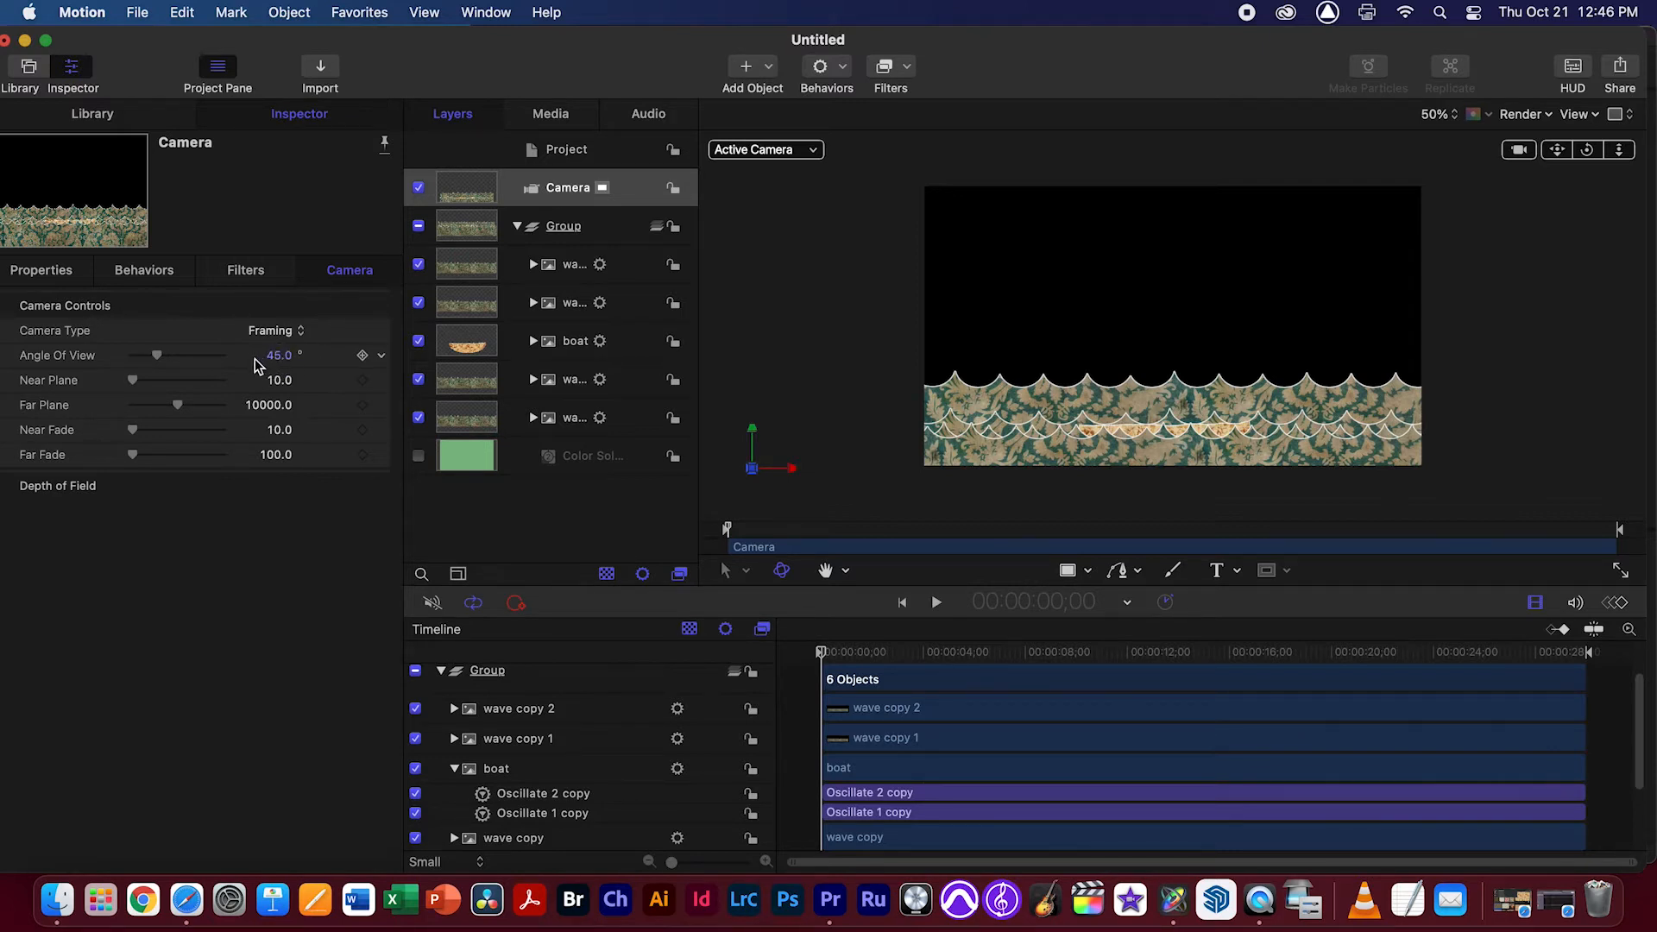
pyautogui.click(816, 151)
pyautogui.click(764, 153)
pyautogui.click(803, 154)
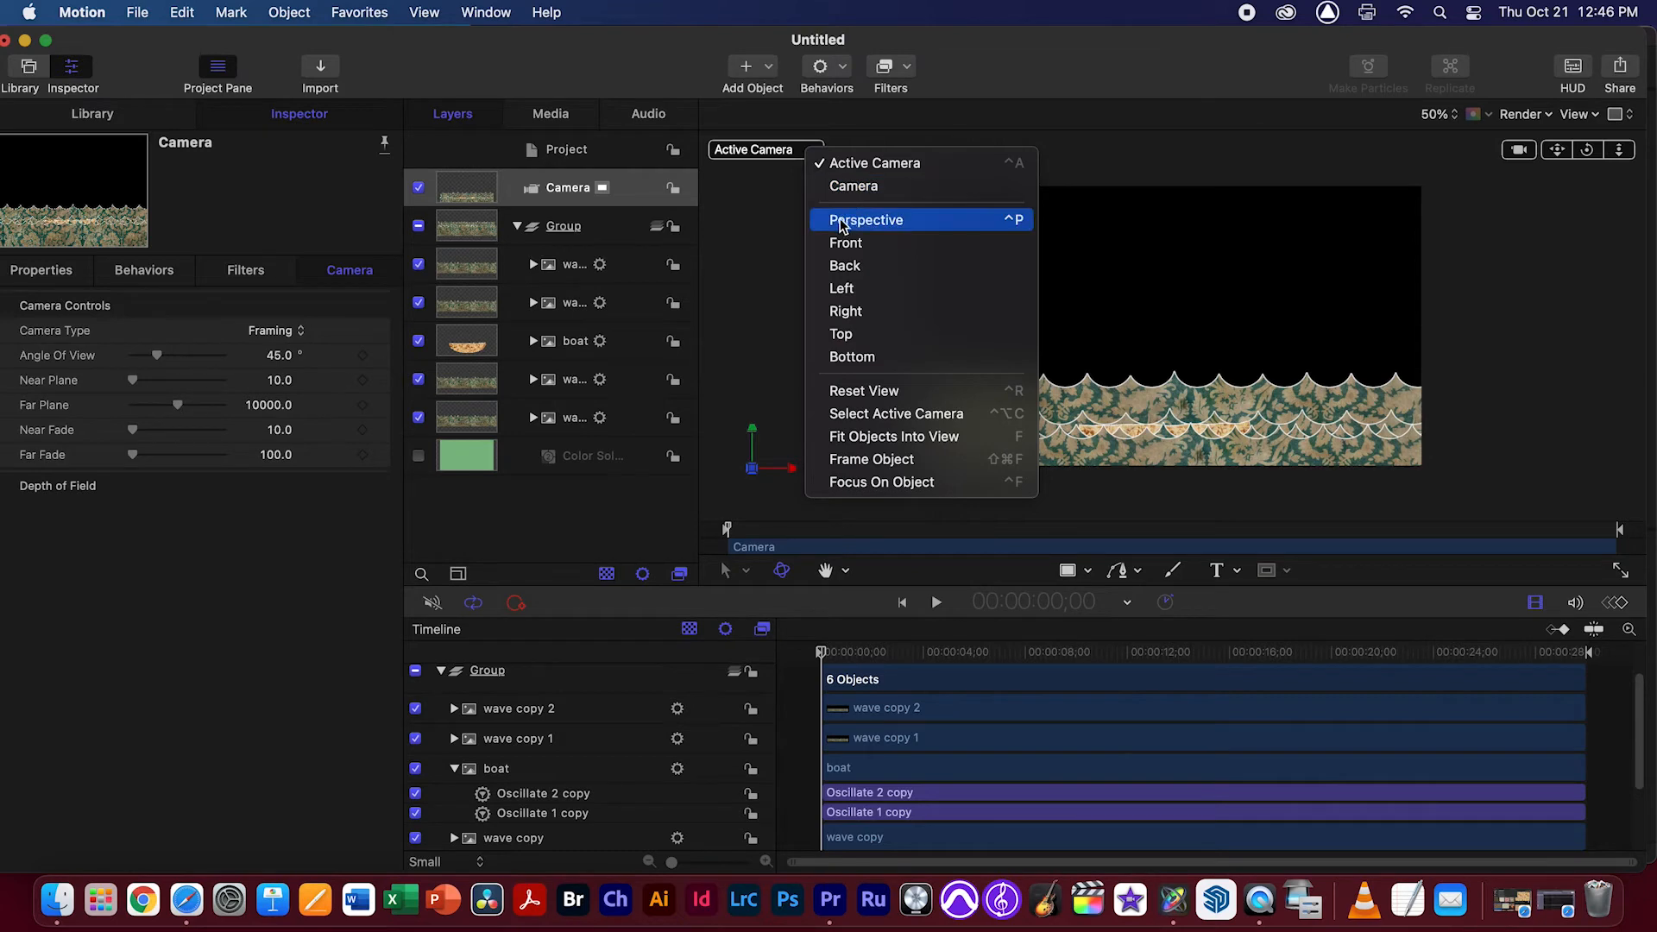
pyautogui.click(884, 222)
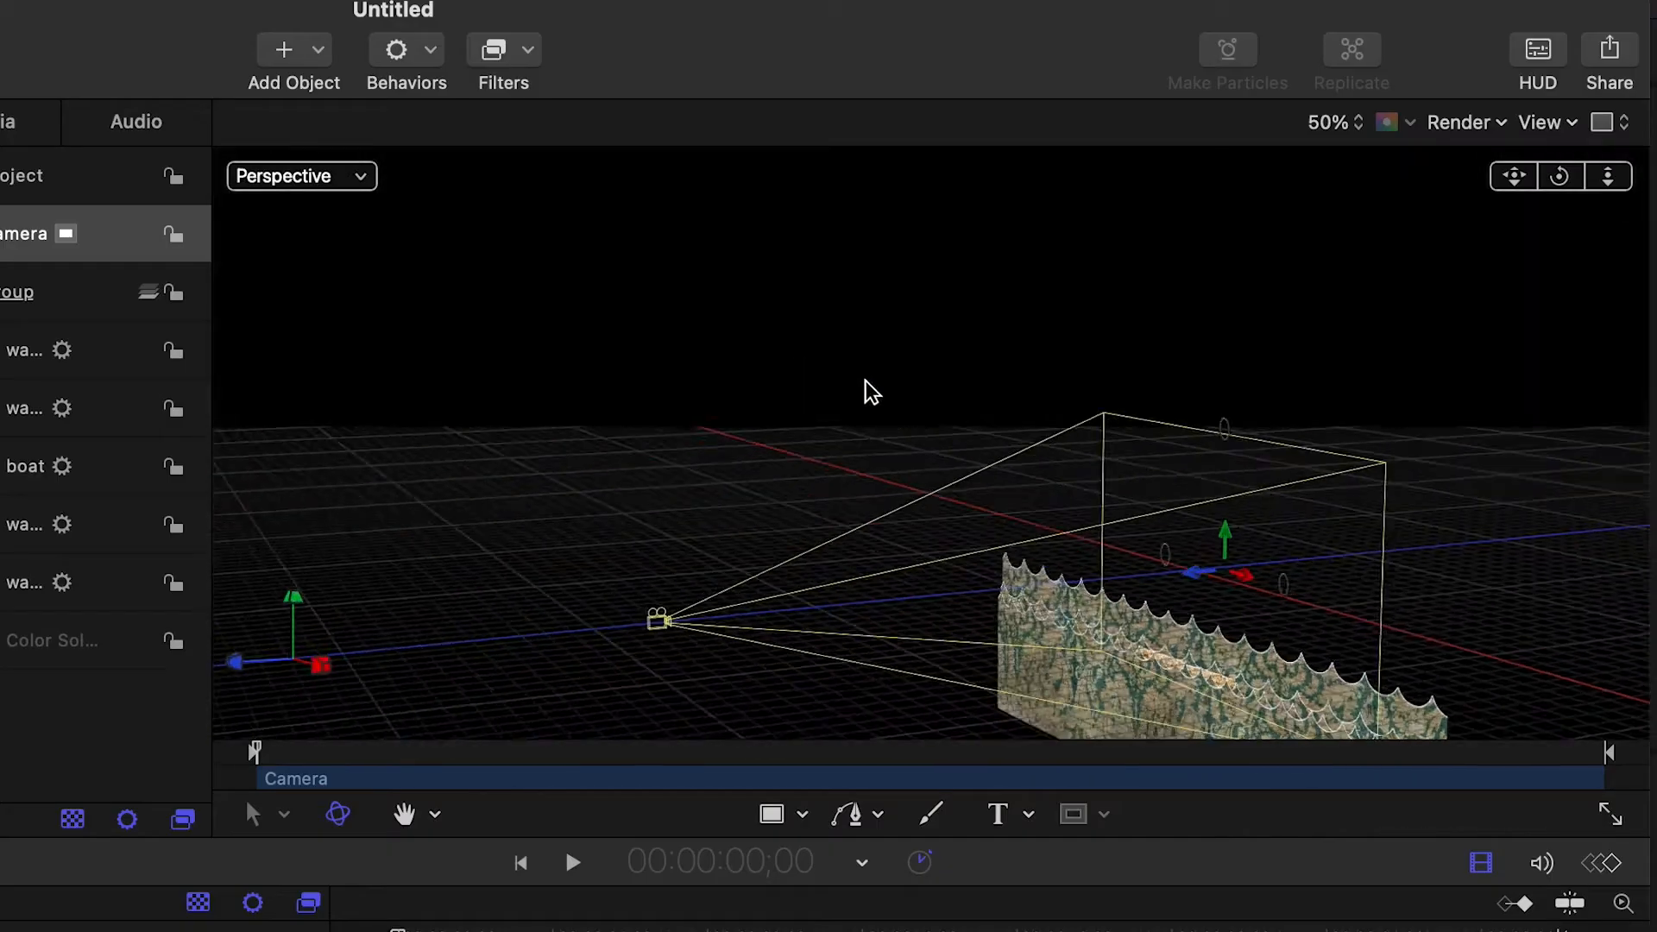
pyautogui.moveTo(1559, 176); pyautogui.dragTo(1224, 112)
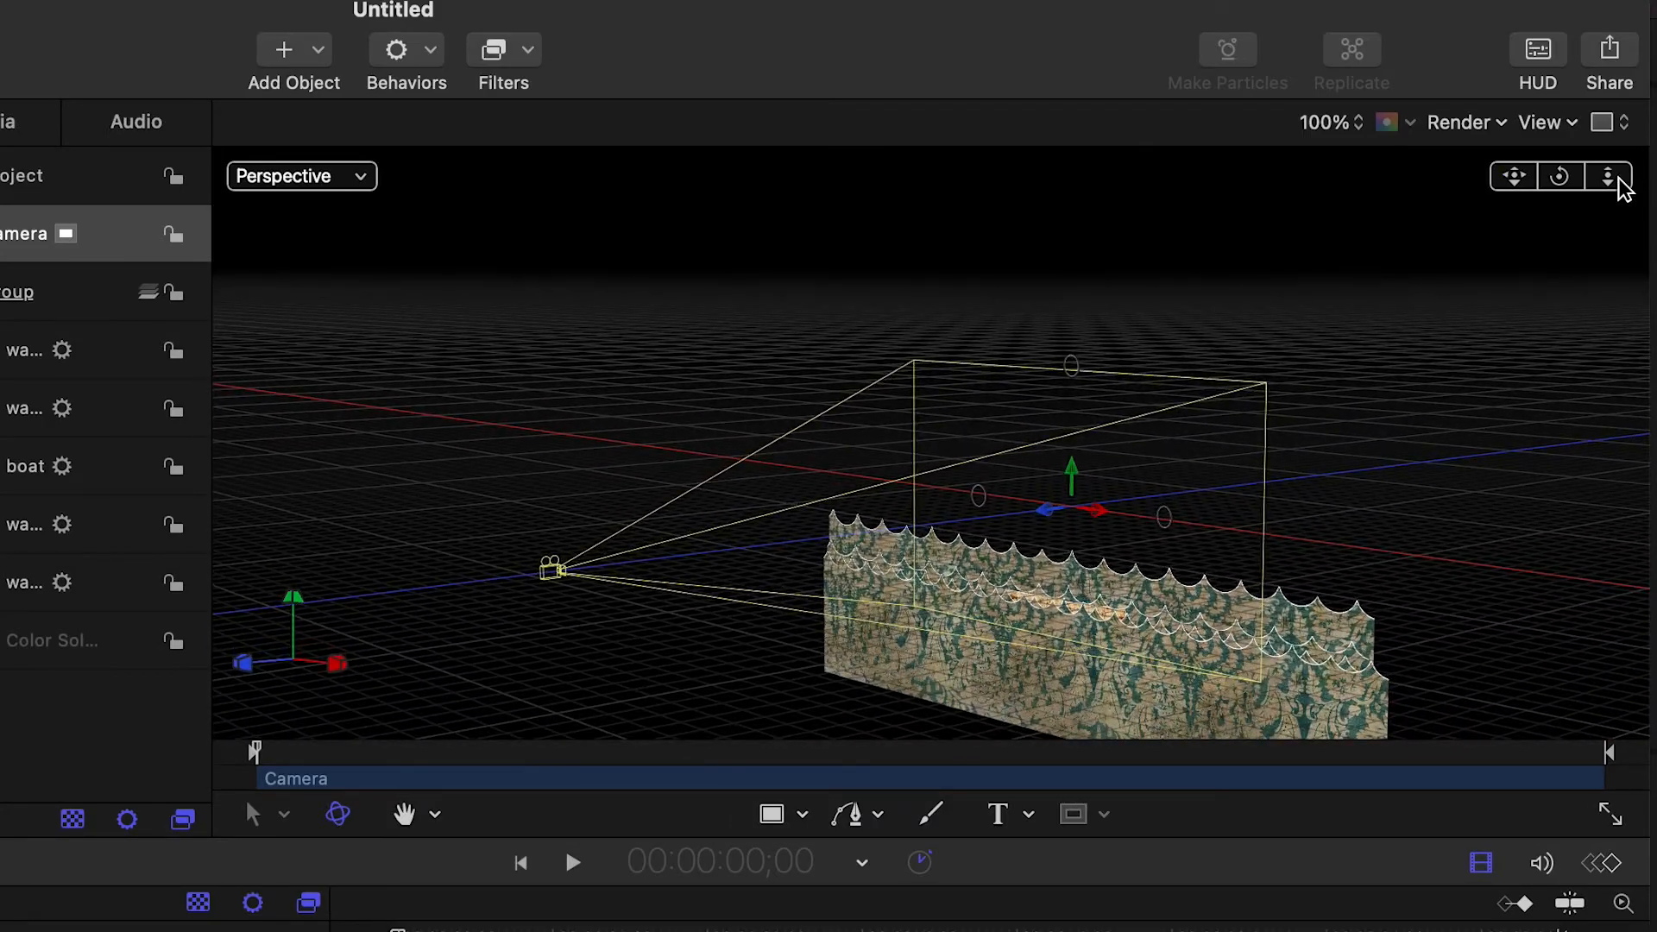
pyautogui.moveTo(1558, 176); pyautogui.dragTo(1380, 174)
pyautogui.moveTo(1606, 180); pyautogui.dragTo(1496, 82)
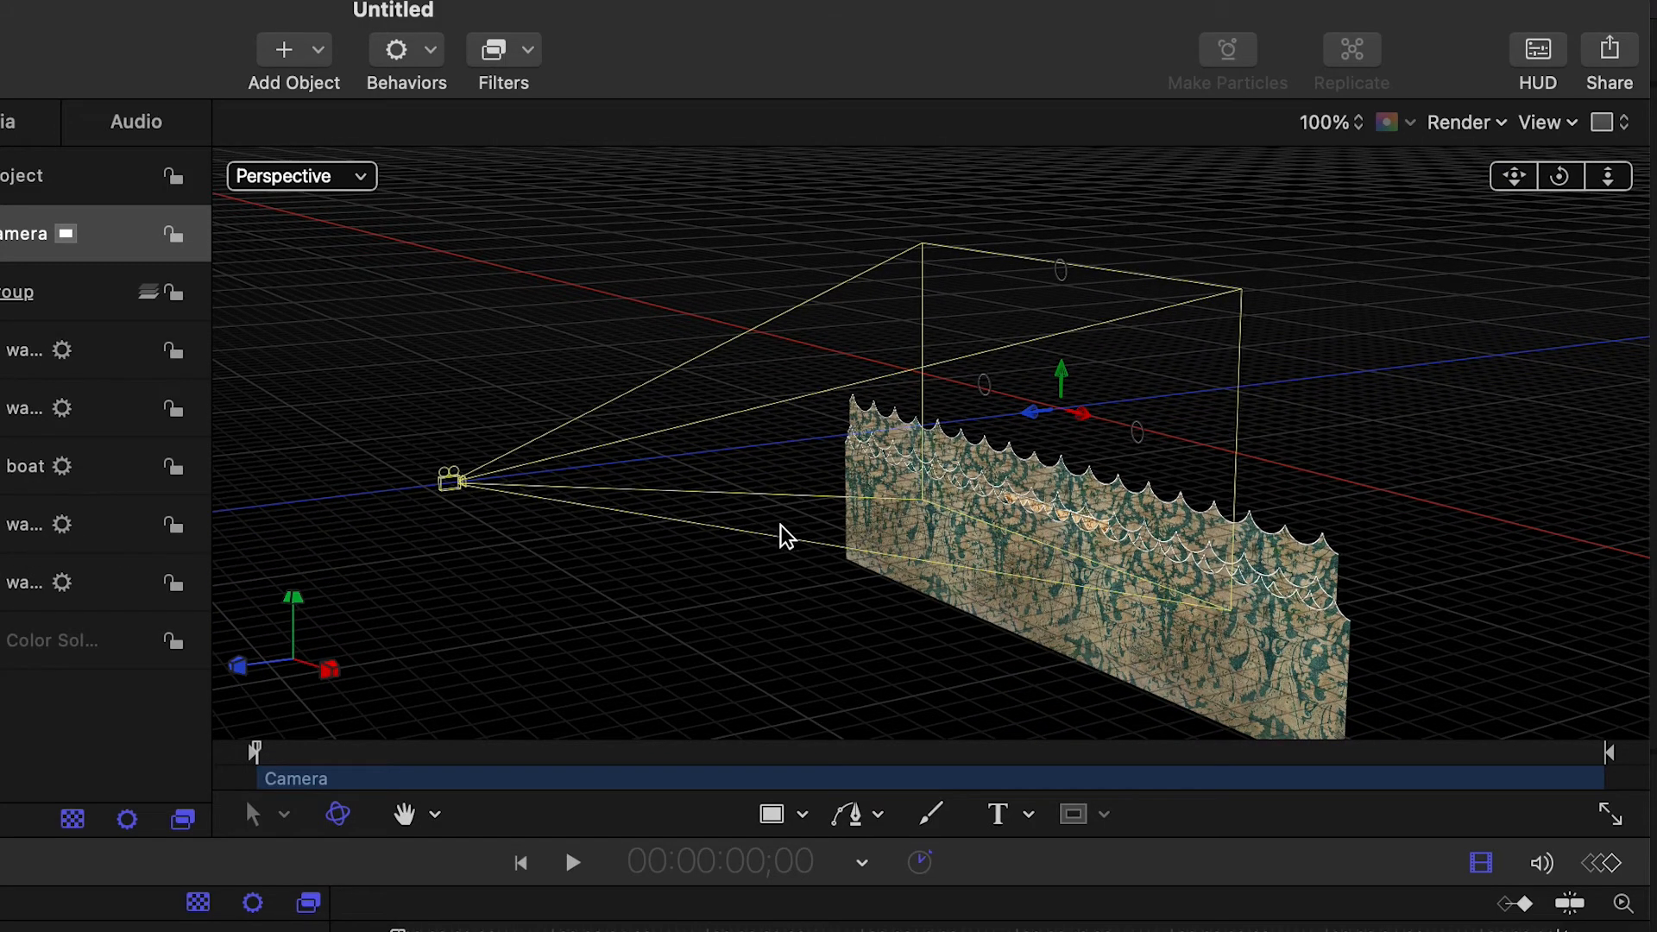
pyautogui.moveTo(1559, 176); pyautogui.dragTo(1362, 273)
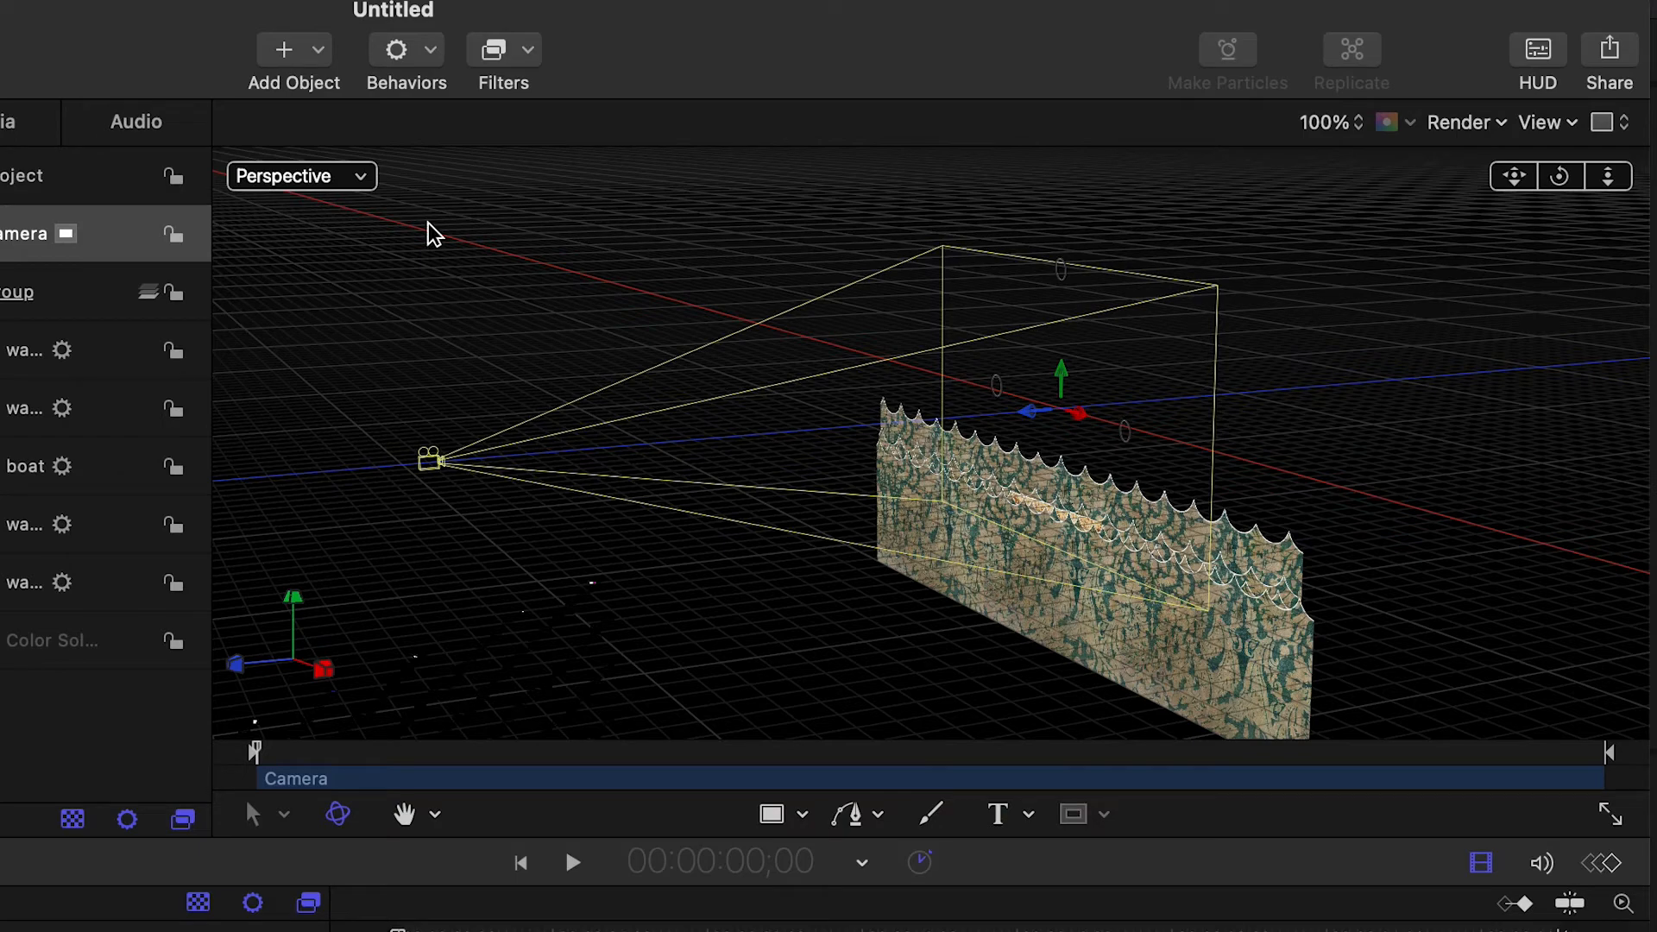
# Switch to the Camera view, fit the canvas to the window, preview the scene briefly, and return to the first frame
pyautogui.click(367, 177)
pyautogui.click(387, 226)
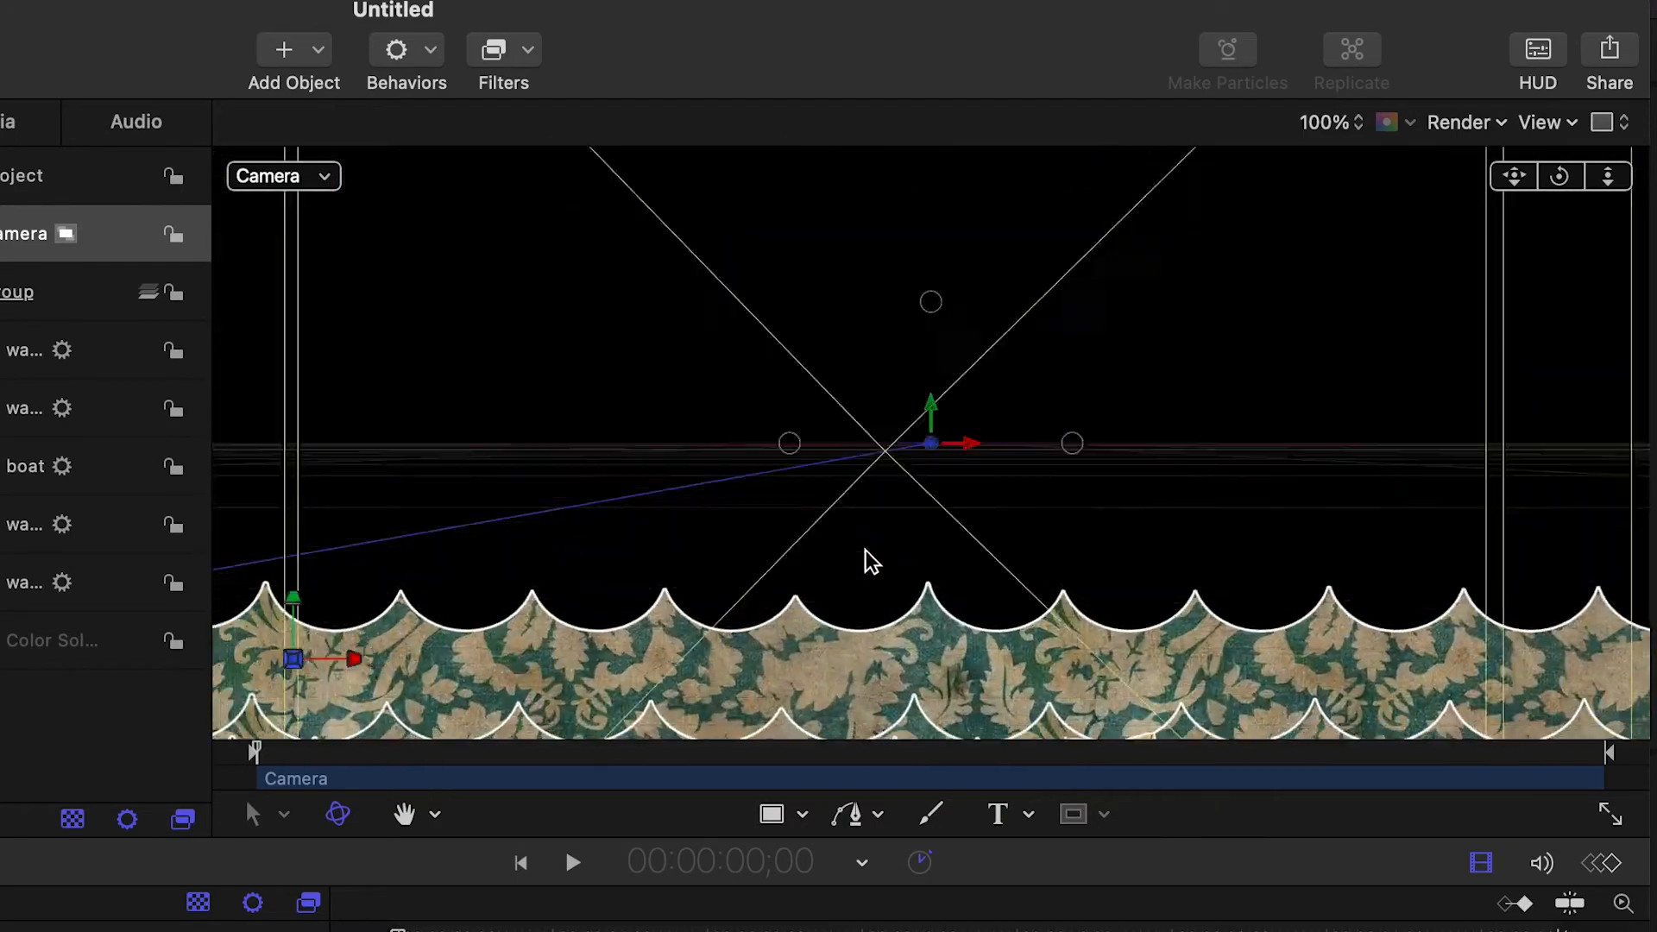
pyautogui.click(1334, 122)
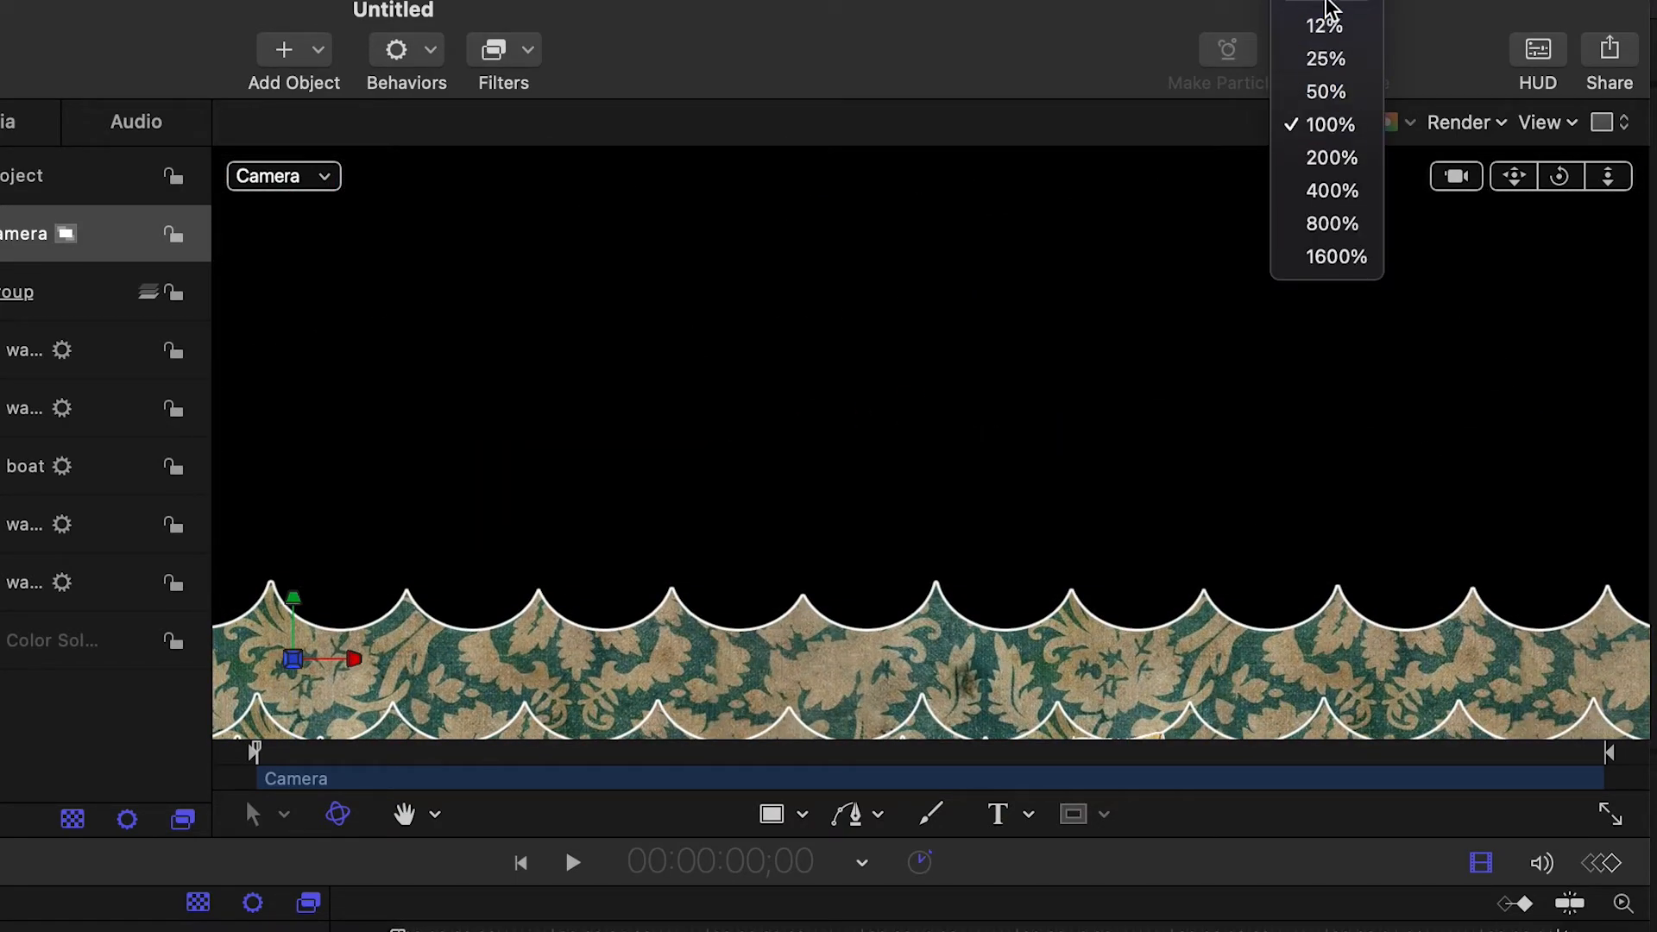
pyautogui.click(1327, 18)
pyautogui.press('space')
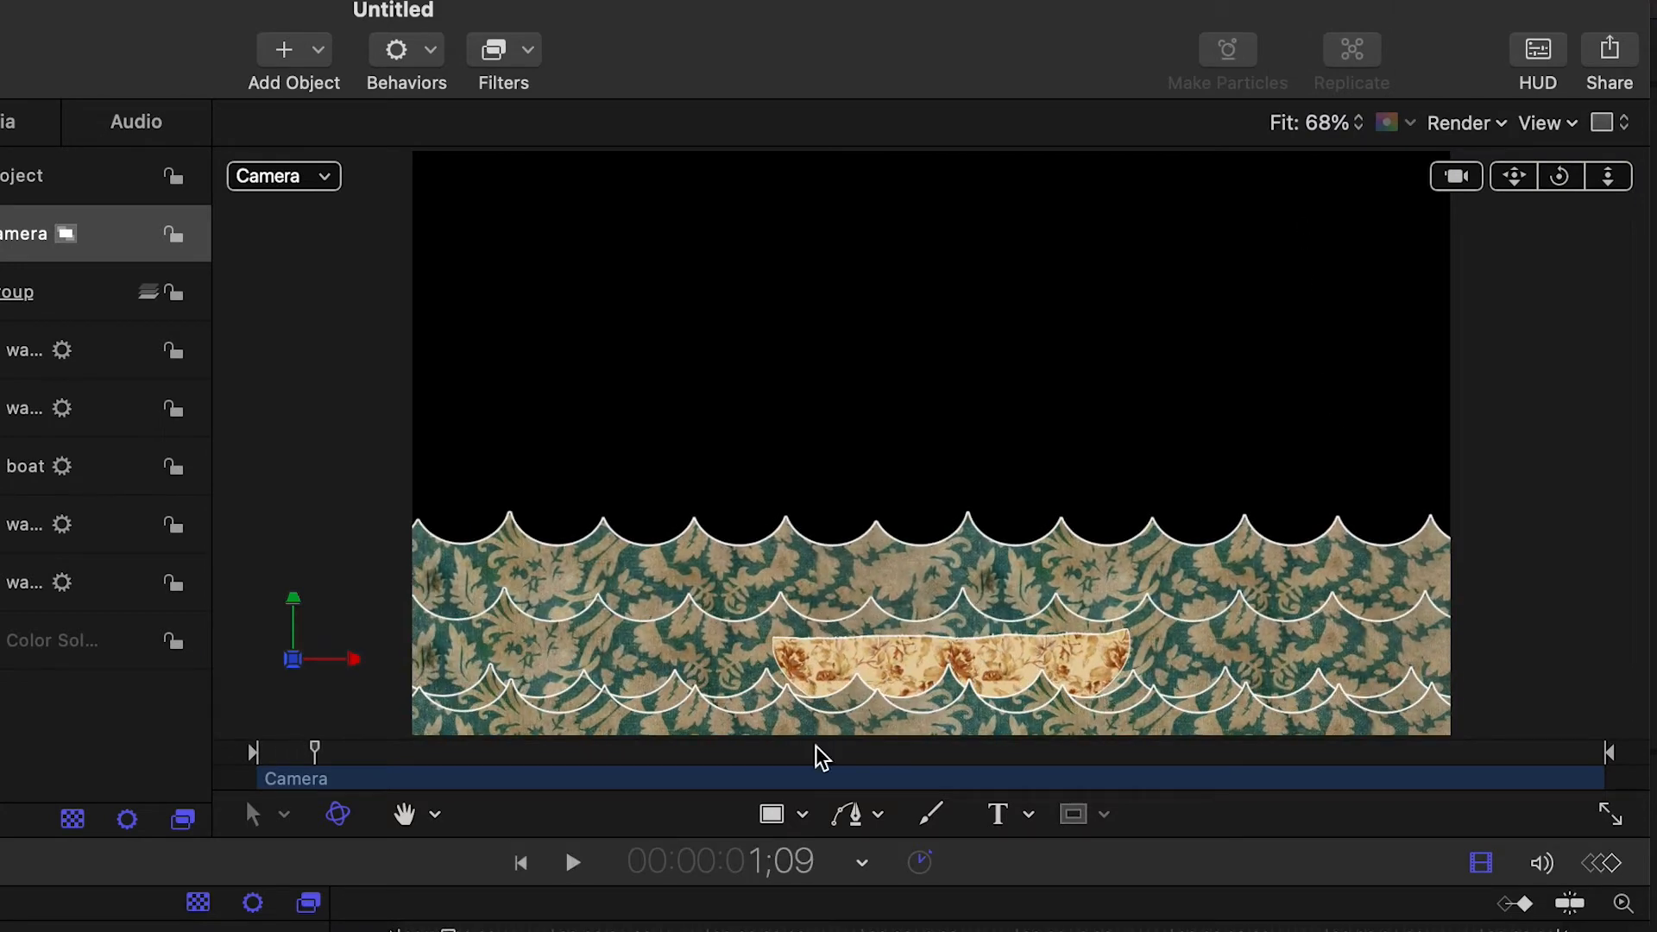
pyautogui.press('Home')
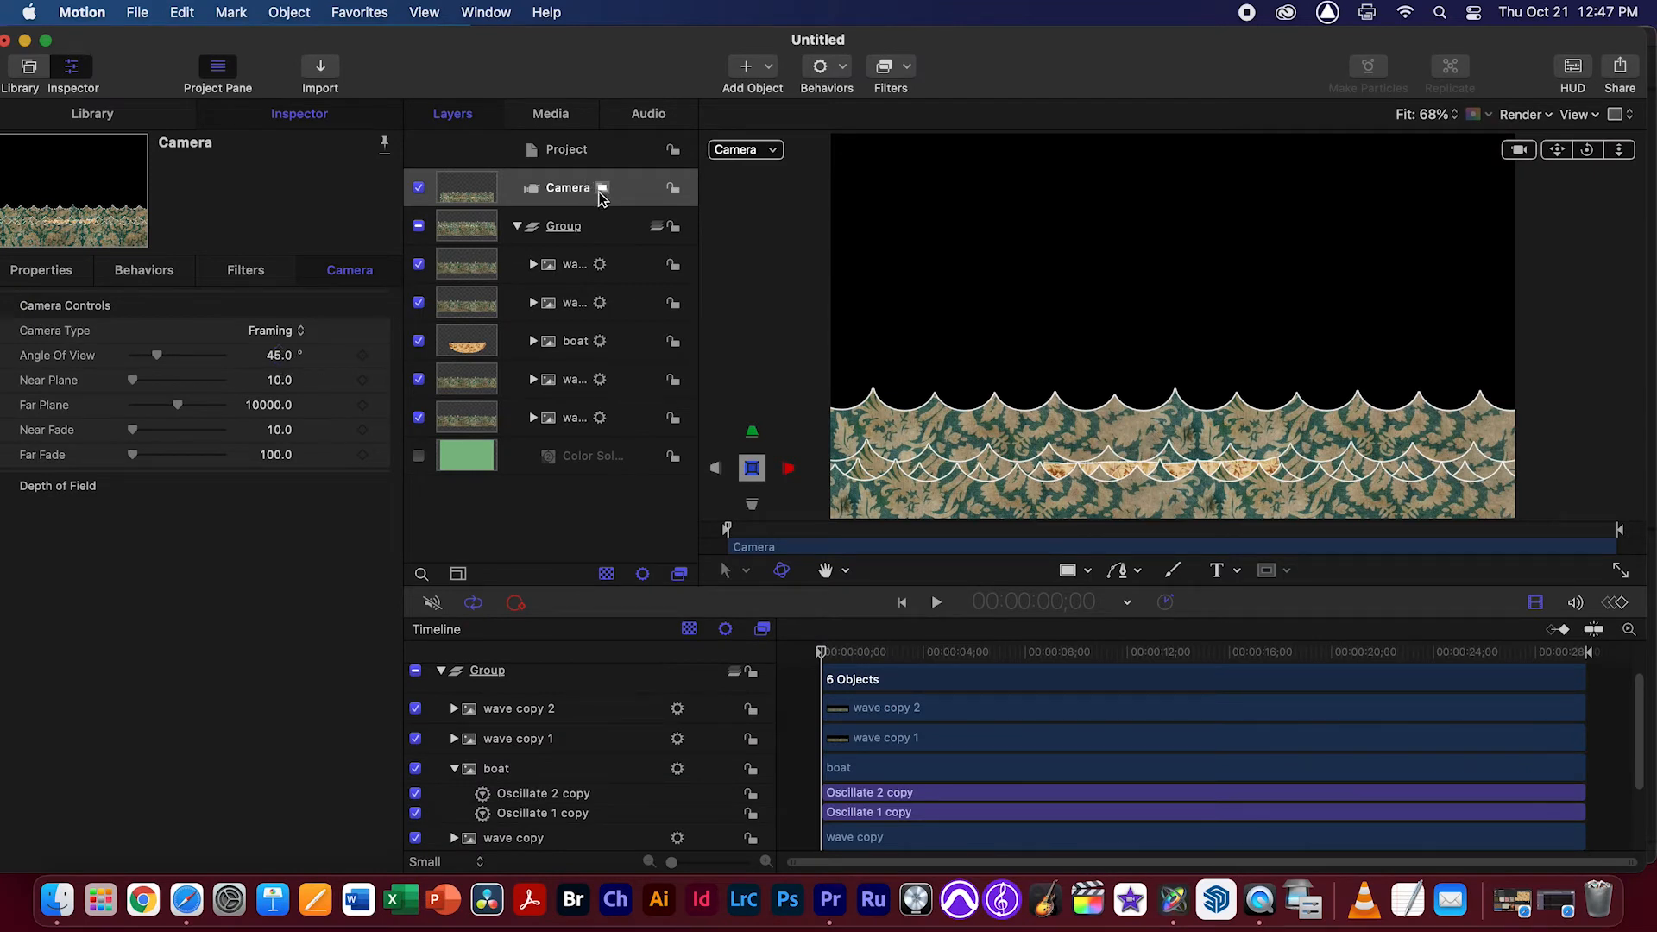
# Try shifting the camera's X position, including to 213.69 px, and undo each change
pyautogui.click(41, 271)
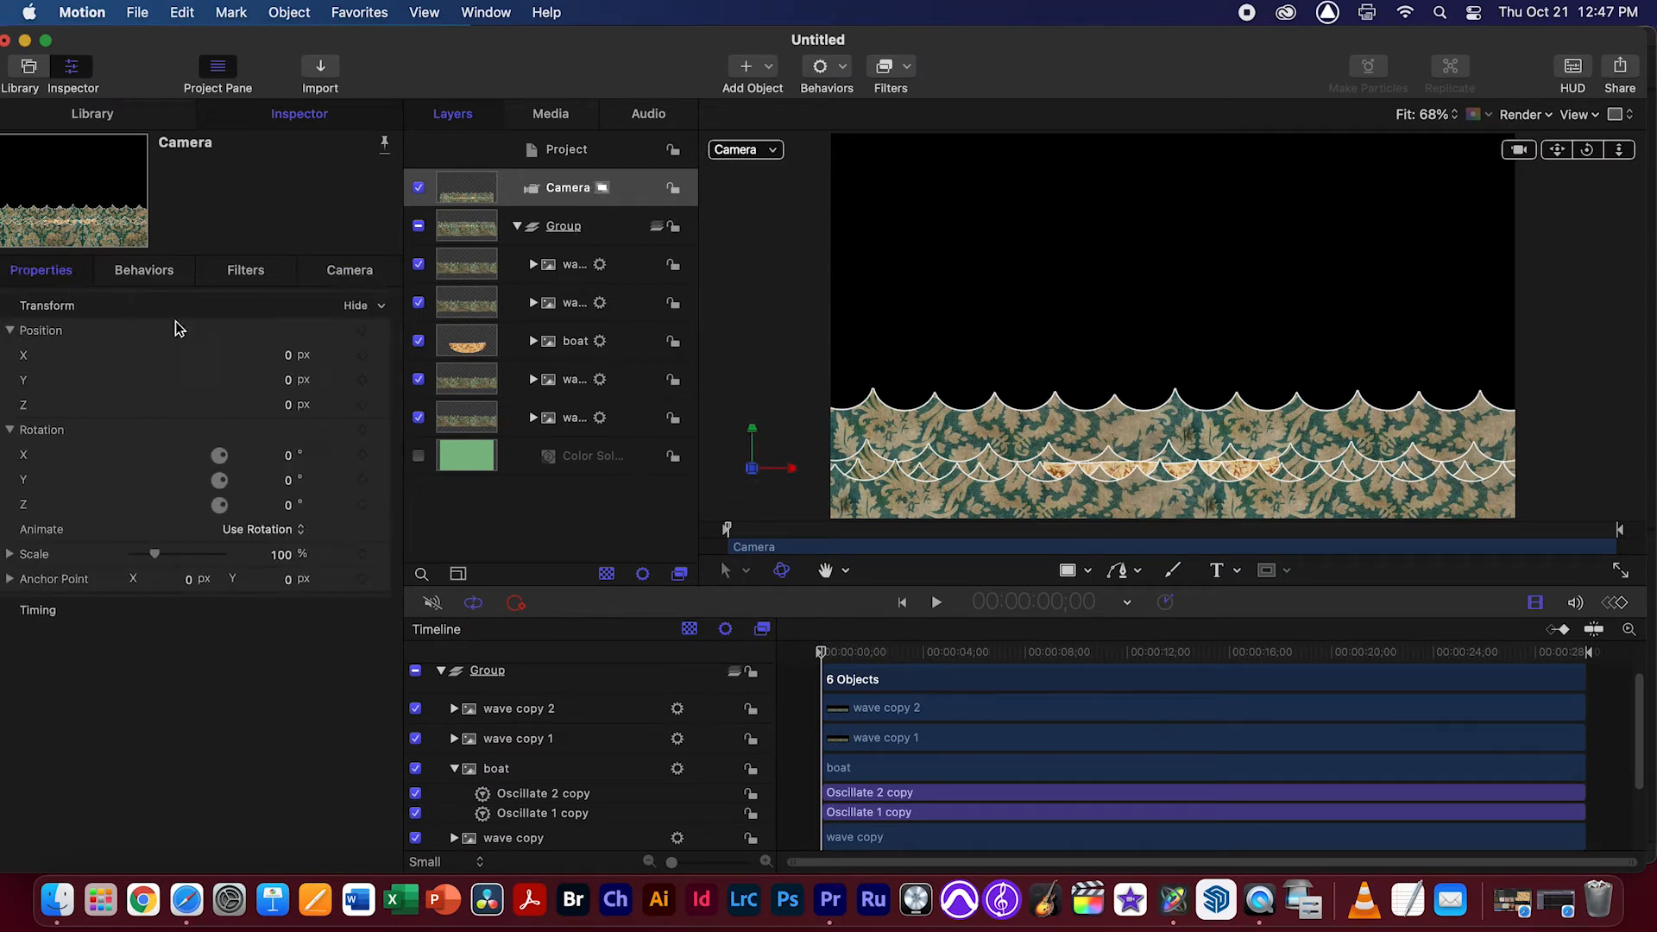
pyautogui.moveTo(290, 362); pyautogui.dragTo(408, 362)
pyautogui.press('super+z')
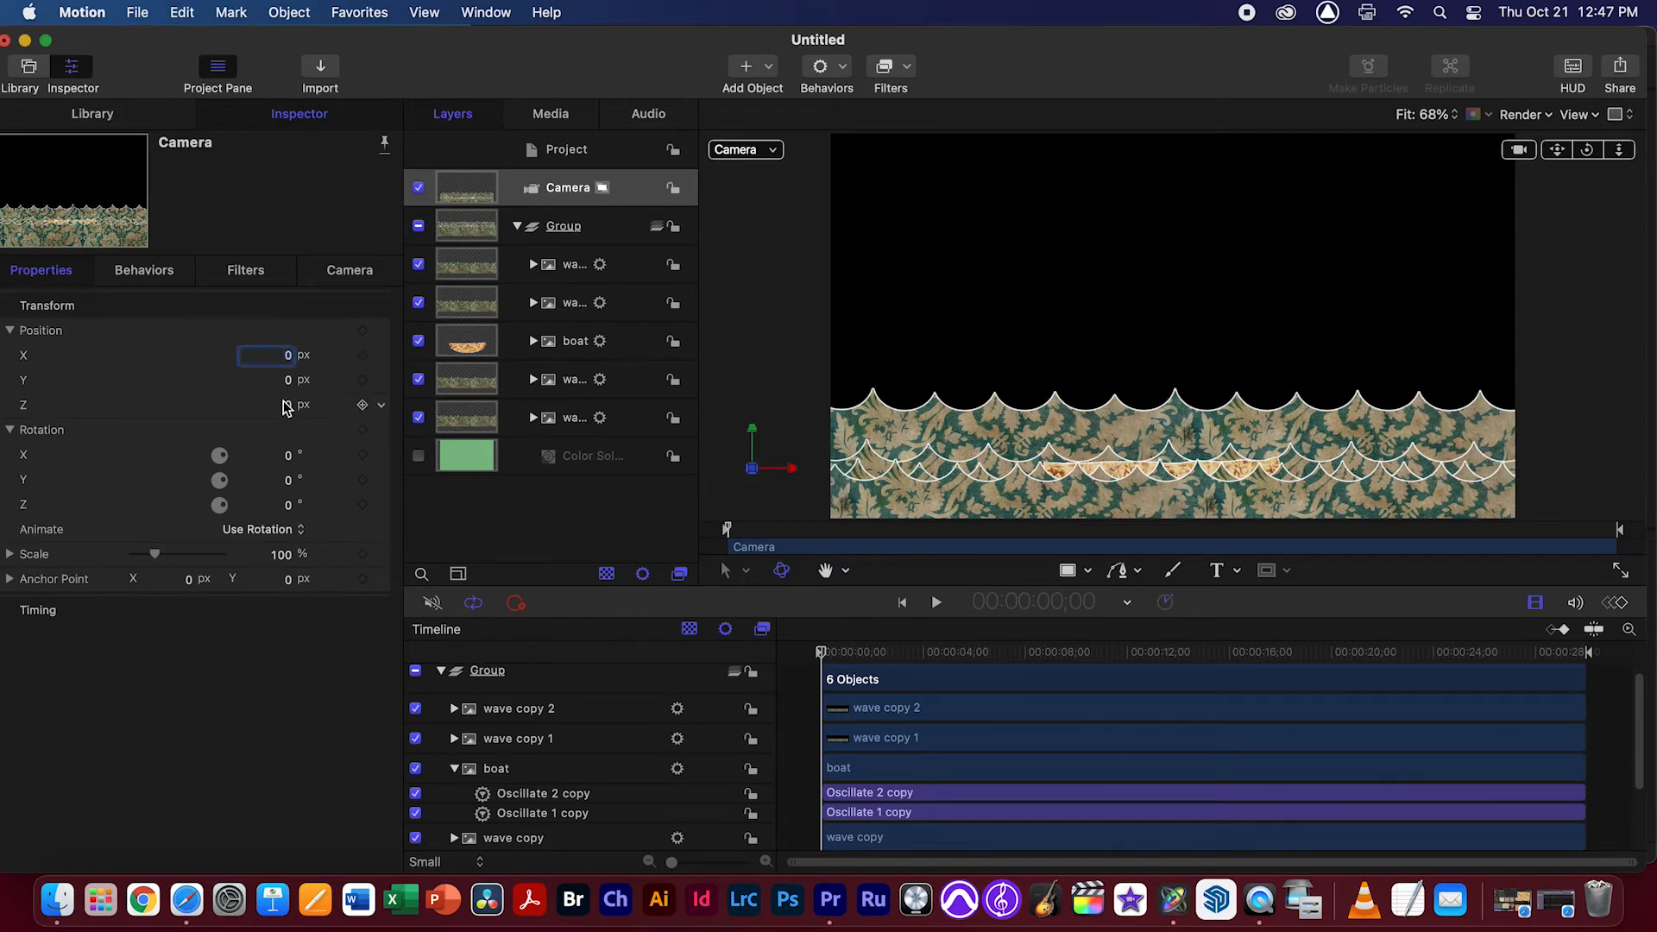
pyautogui.moveTo(316, 354); pyautogui.dragTo(357, 496)
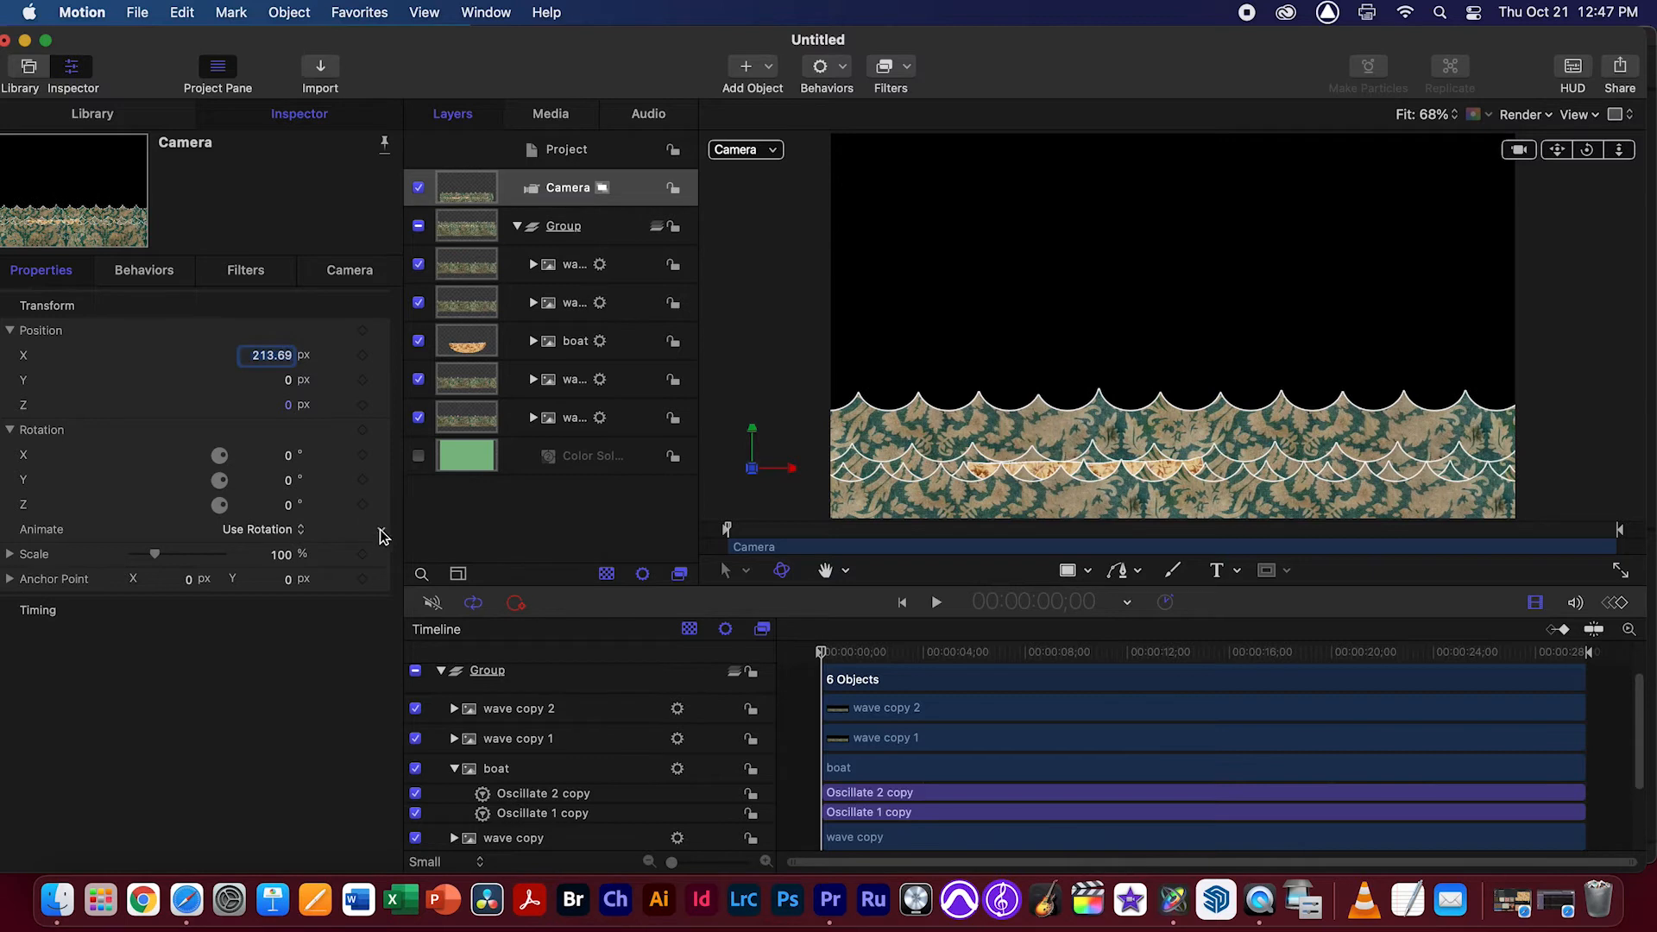
pyautogui.press('super+z')
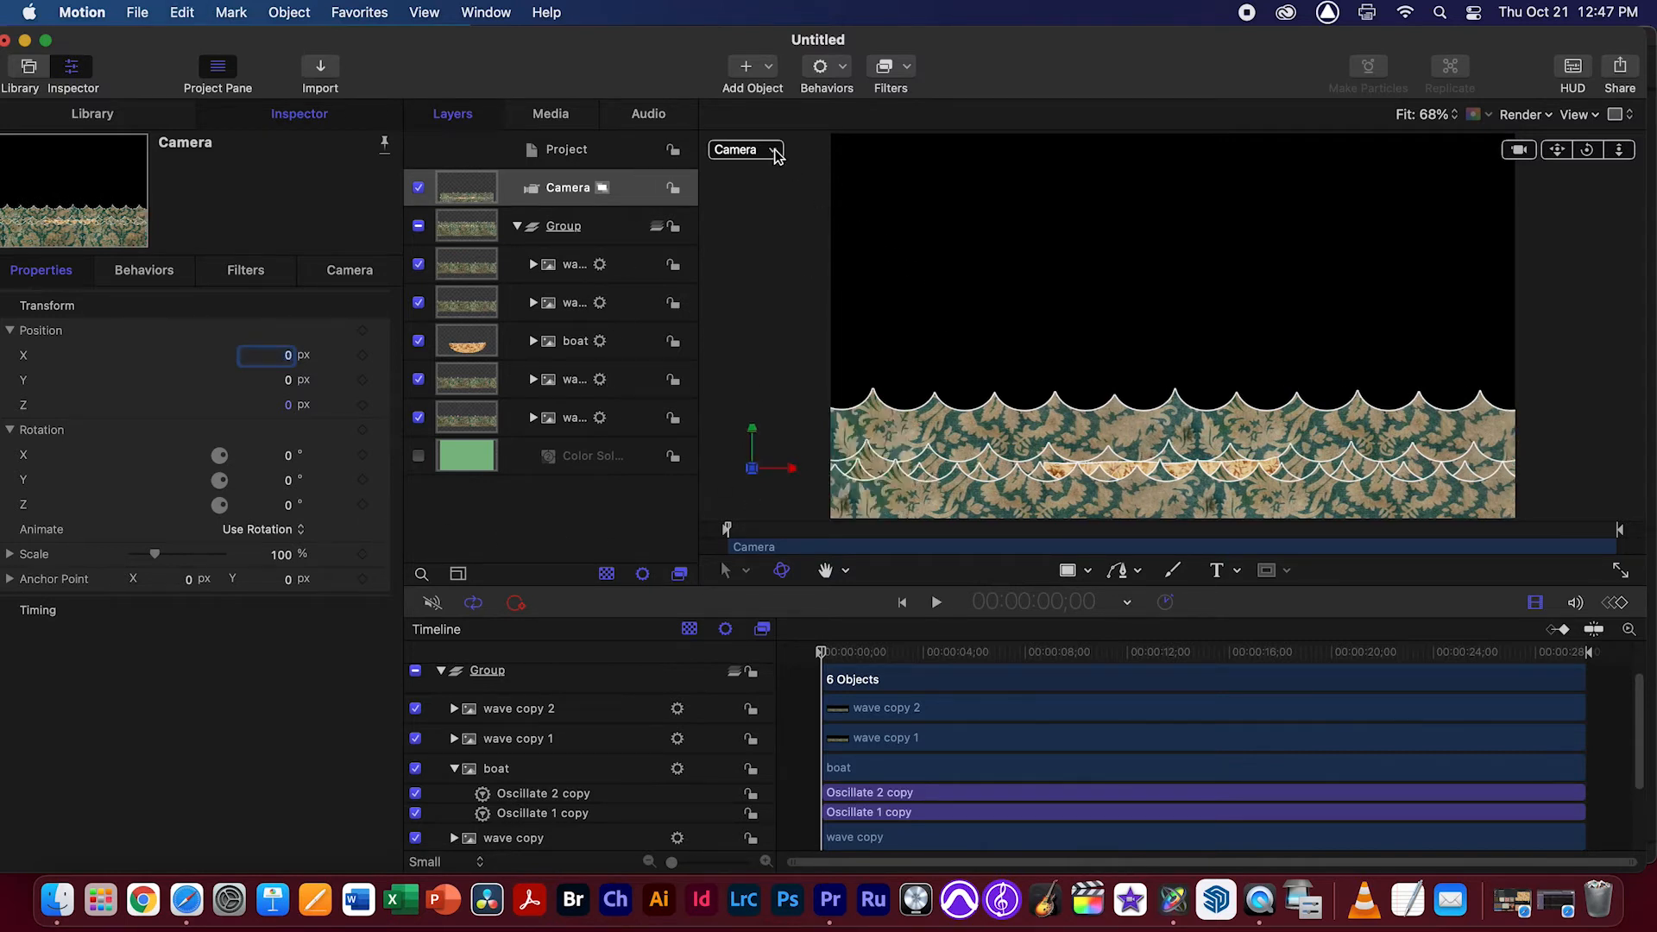
# Switch to the Perspective view, try the camera's X position at 109 px, and undo the move
pyautogui.click(776, 151)
pyautogui.click(807, 216)
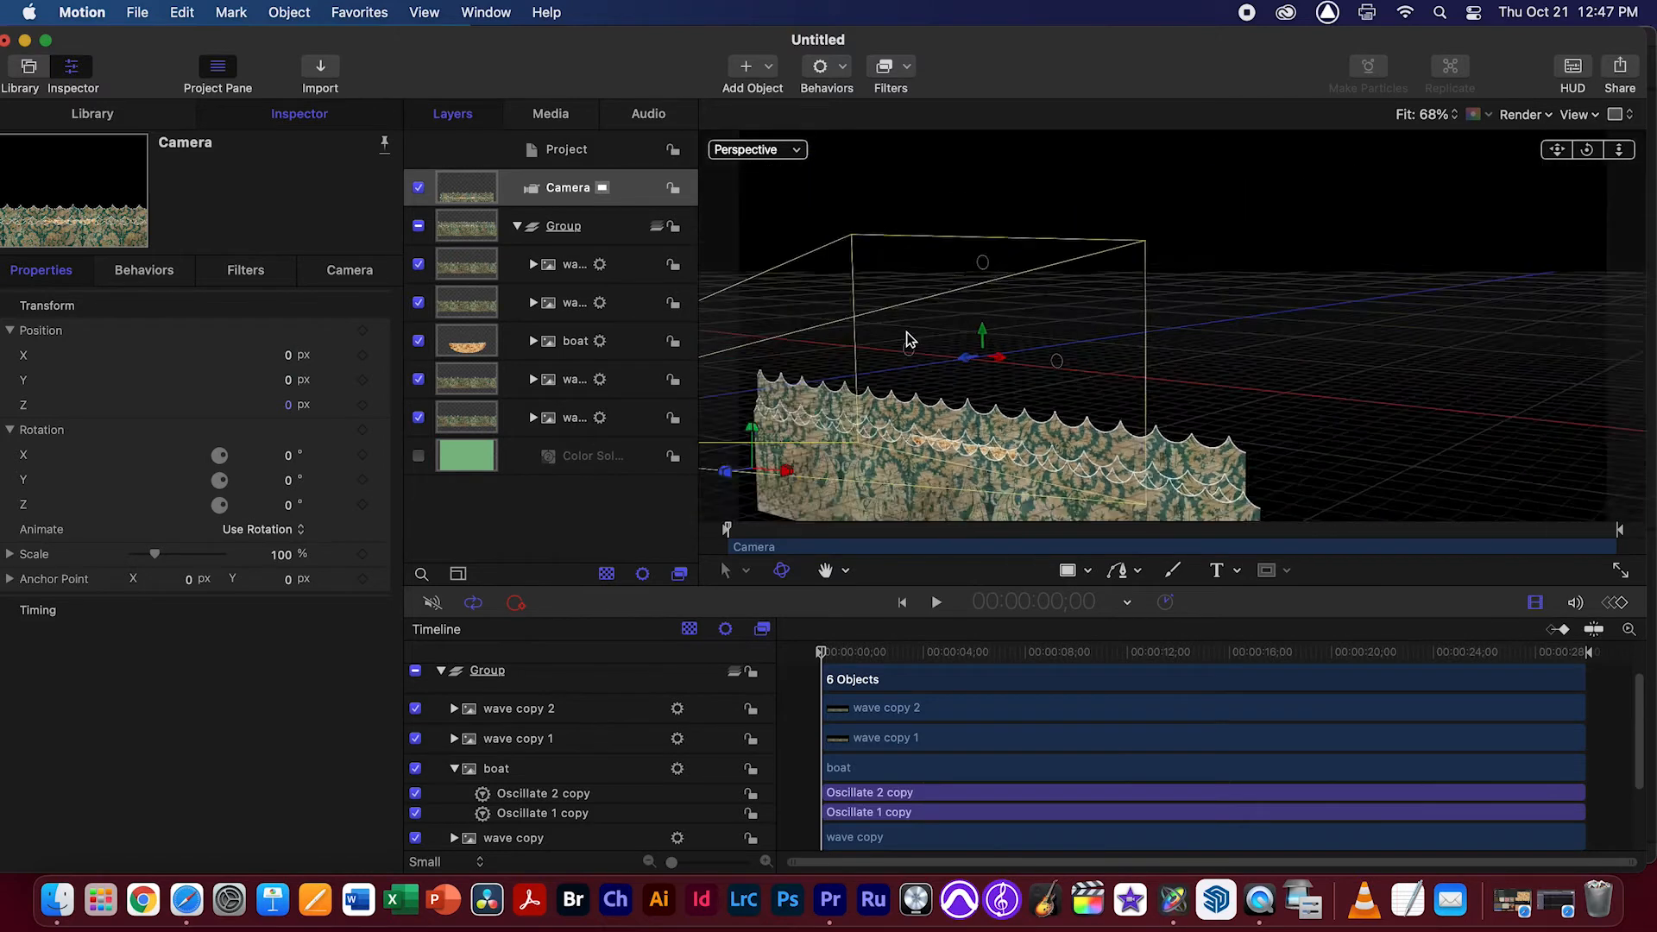
pyautogui.moveTo(289, 361)
pyautogui.mouseDown()
pyautogui.moveTo(310, 361)
pyautogui.moveTo(242, 360)
pyautogui.moveTo(289, 361)
pyautogui.moveTo(308, 382)
pyautogui.mouseUp()
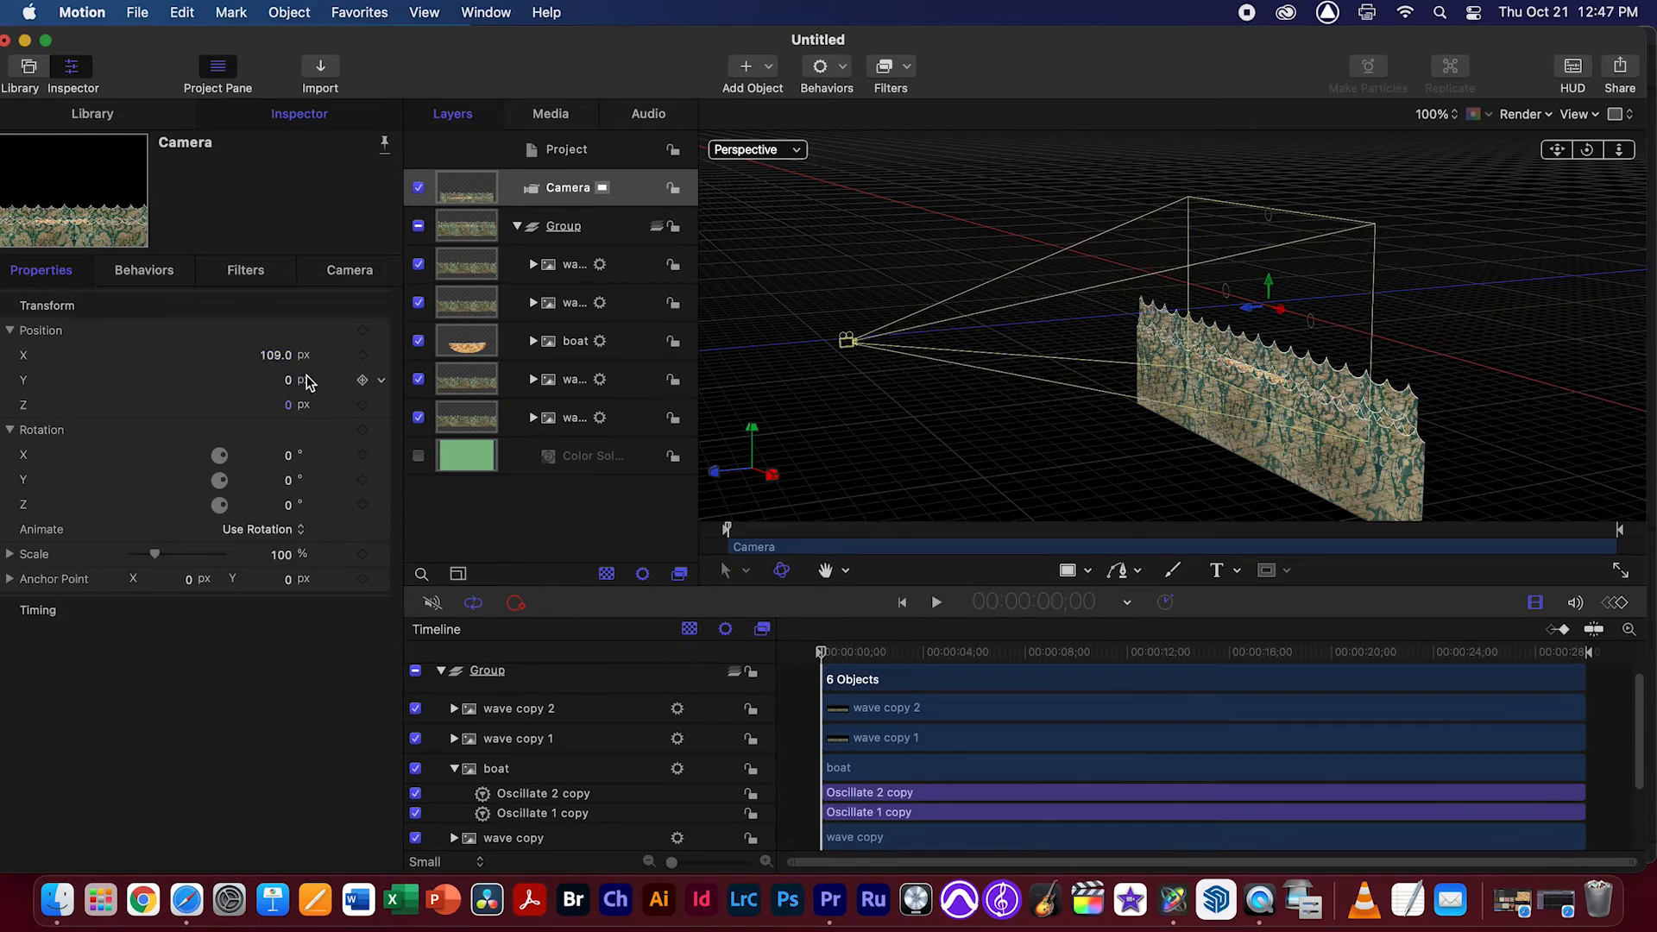
pyautogui.press('super+z')
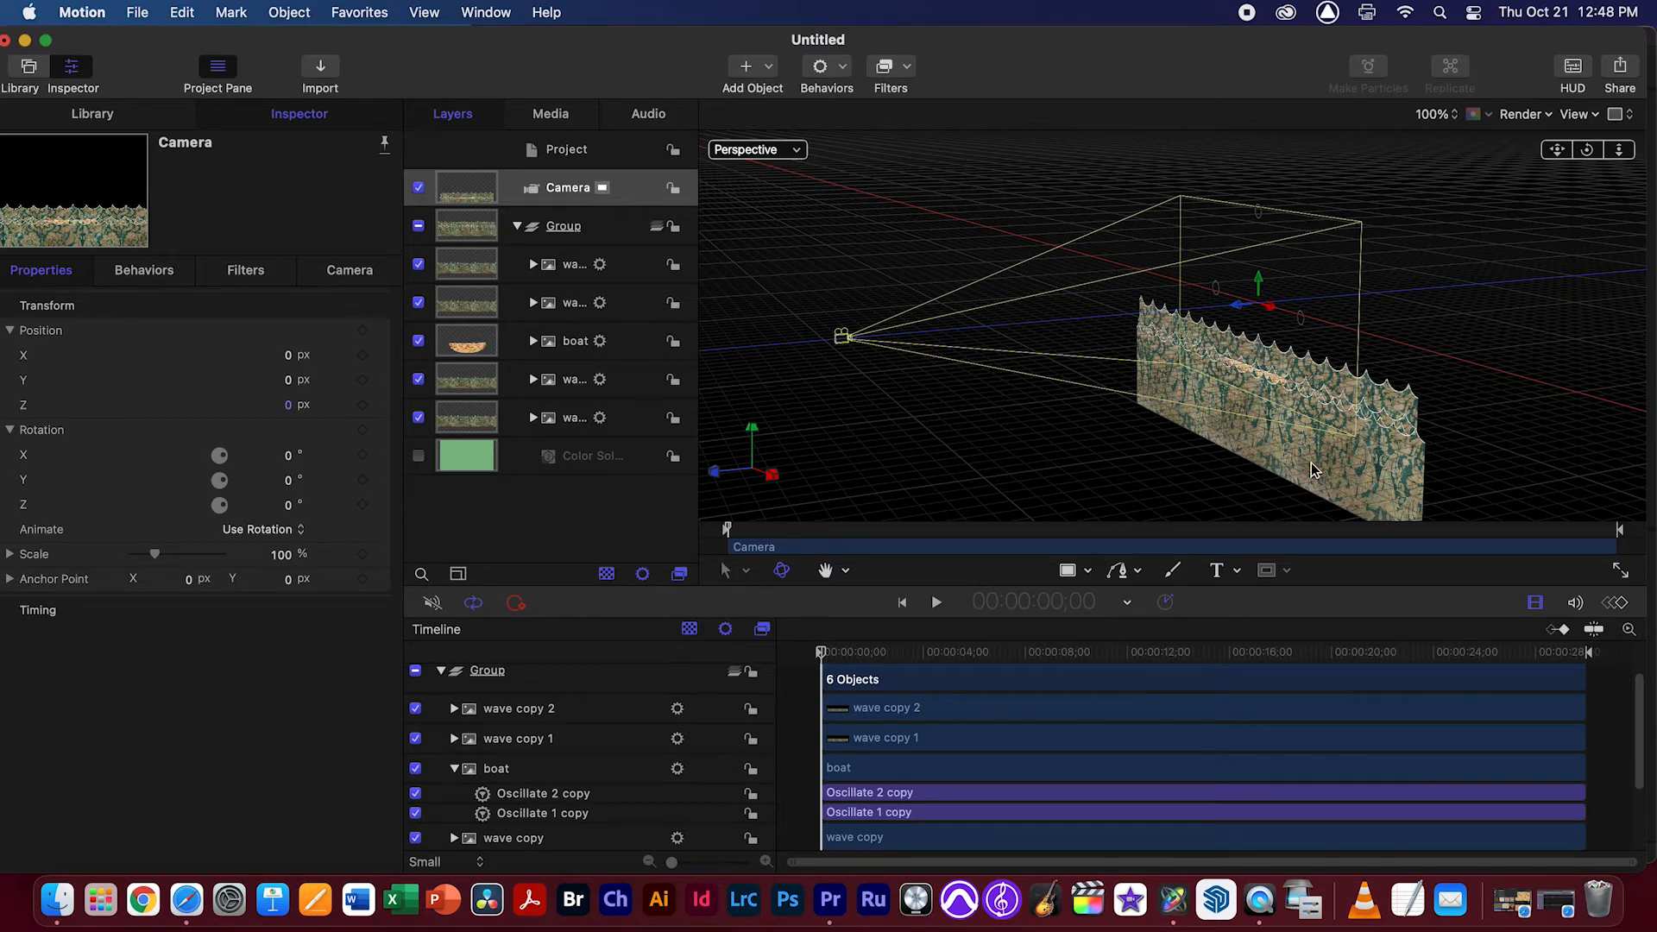
# Try moving the wave copy 2 layer to a Z position of 380 px and undo the move
pyautogui.moveTo(1591, 151)
pyautogui.mouseDown()
pyautogui.moveTo(1501, 154)
pyautogui.moveTo(1564, 158)
pyautogui.mouseUp()
pyautogui.click(561, 271)
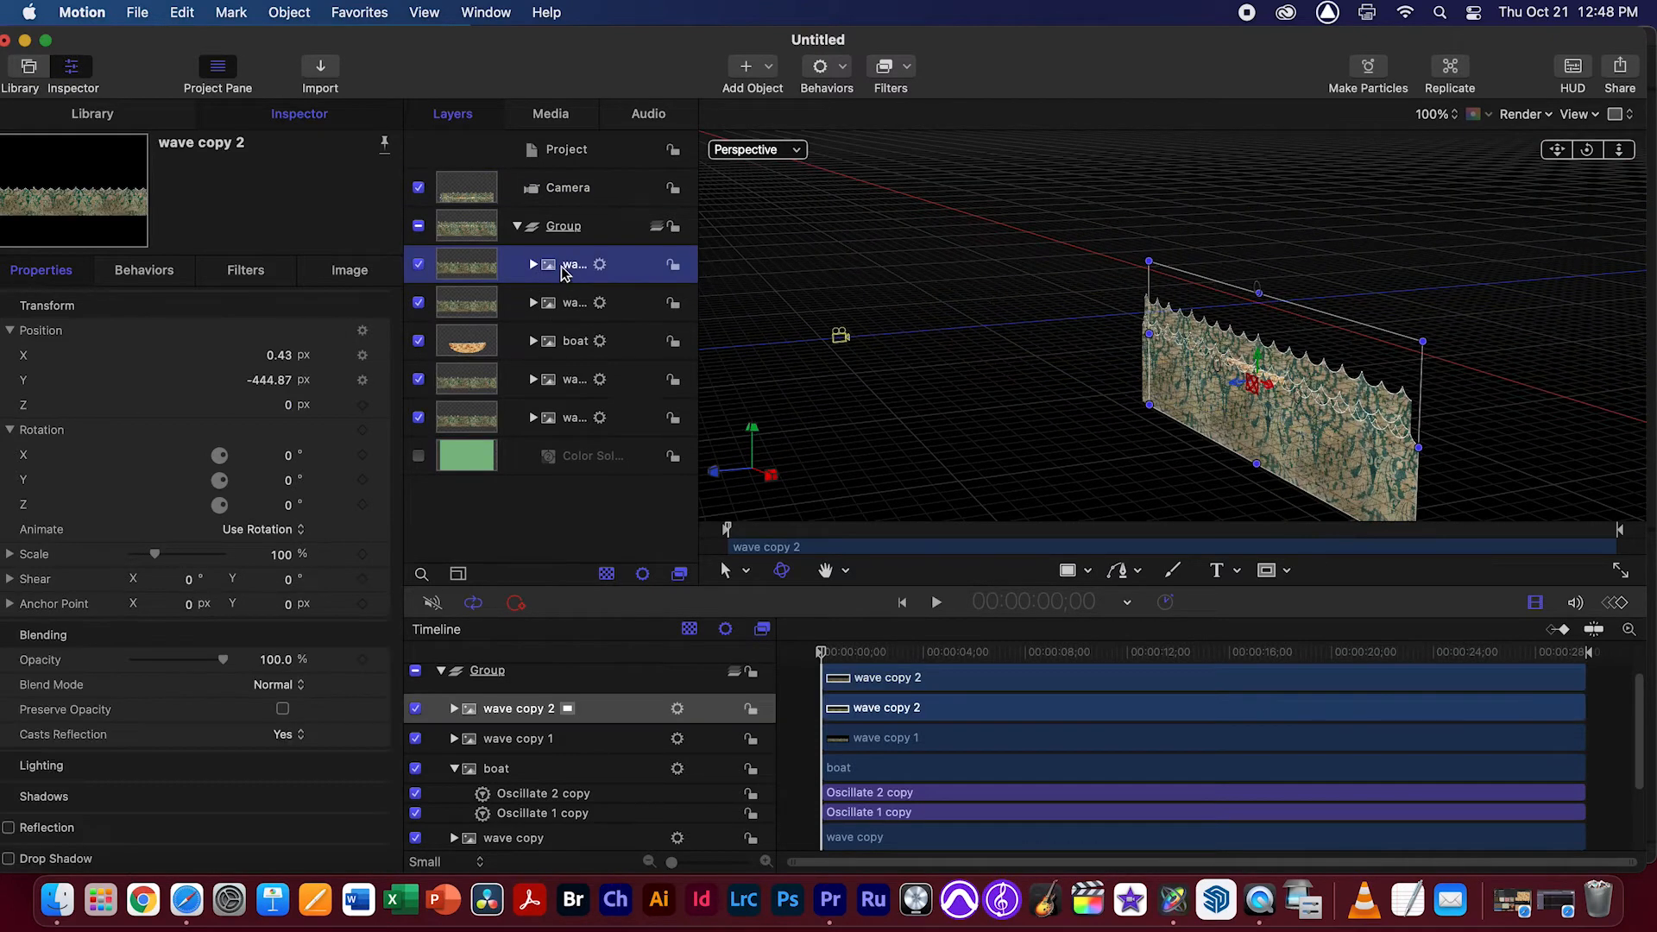
pyautogui.click(10, 431)
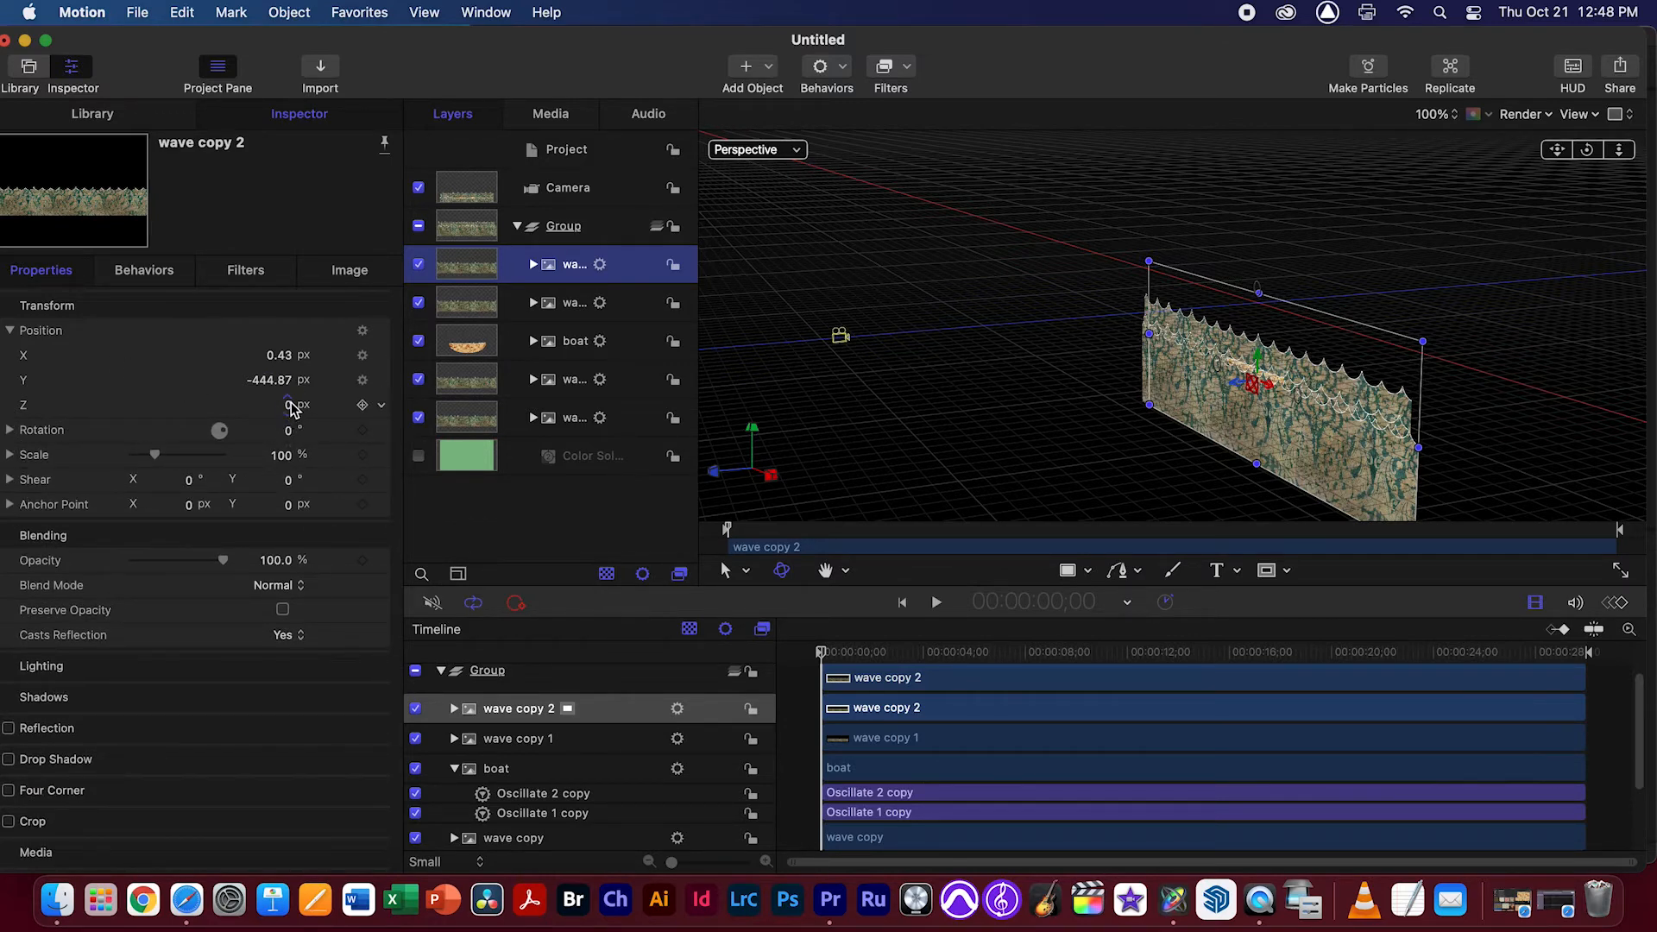
pyautogui.moveTo(289, 413)
pyautogui.mouseDown()
pyautogui.moveTo(323, 412)
pyautogui.moveTo(286, 404)
pyautogui.mouseUp()
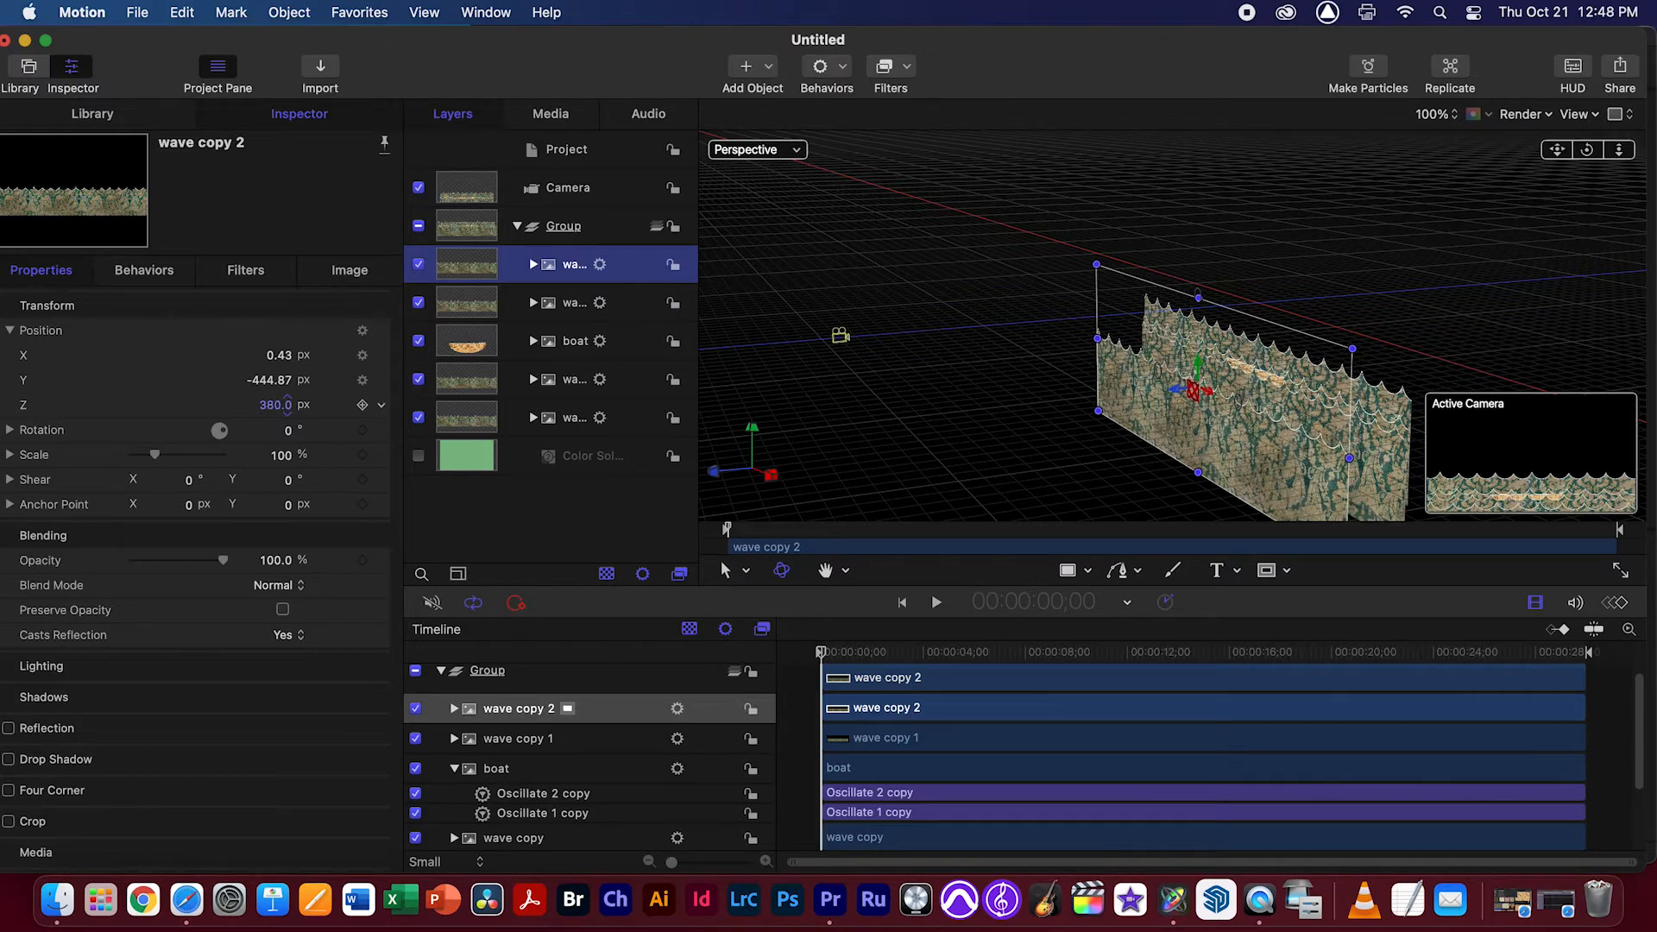
pyautogui.moveTo(287, 404); pyautogui.dragTo(287, 405)
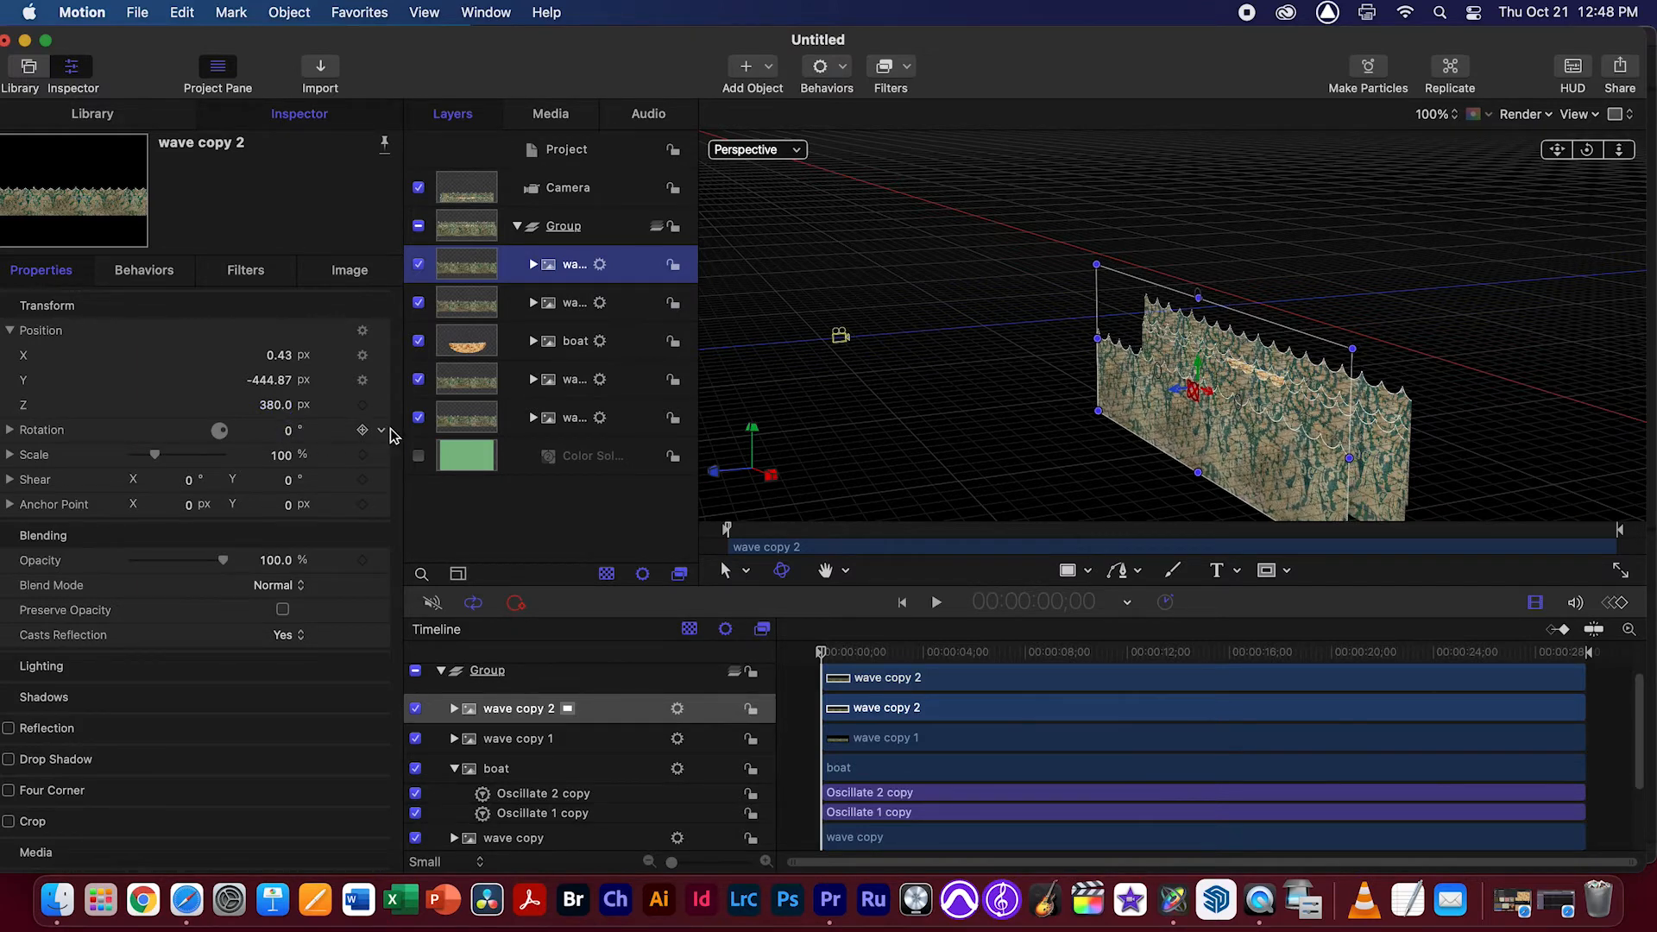
pyautogui.press('super+z')
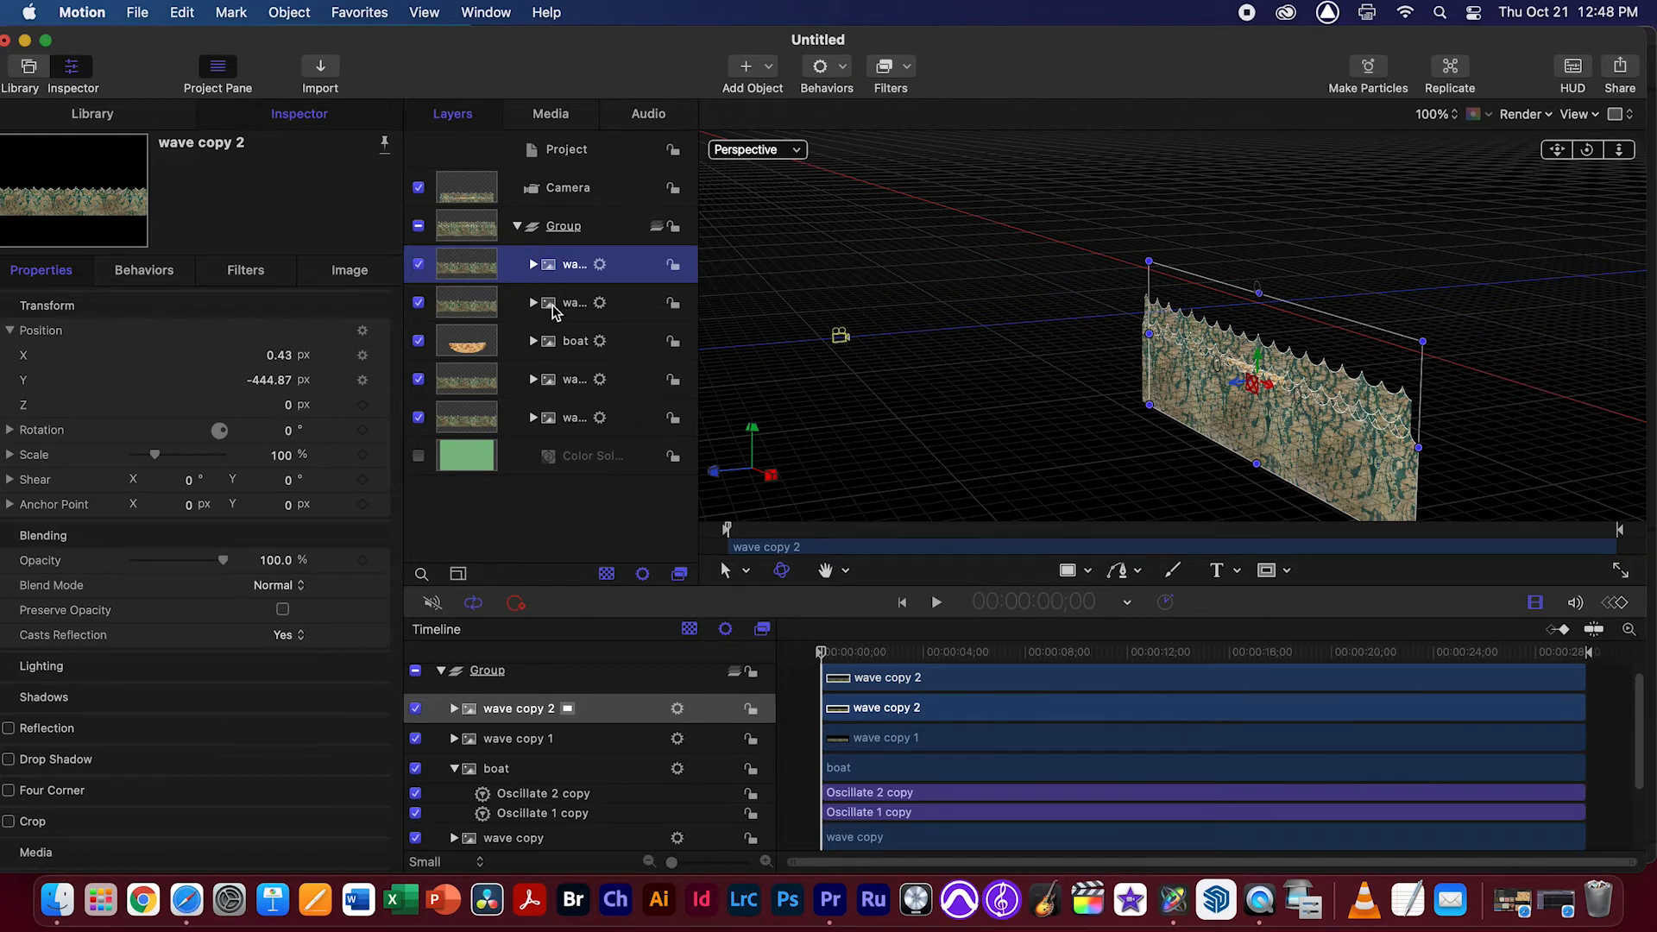
# Rename the wave copy 2 layer to w200 copy 2 and set its Z position to 200 px
pyautogui.doubleClick(575, 265)
pyautogui.write('w')
pyautogui.press('Return')
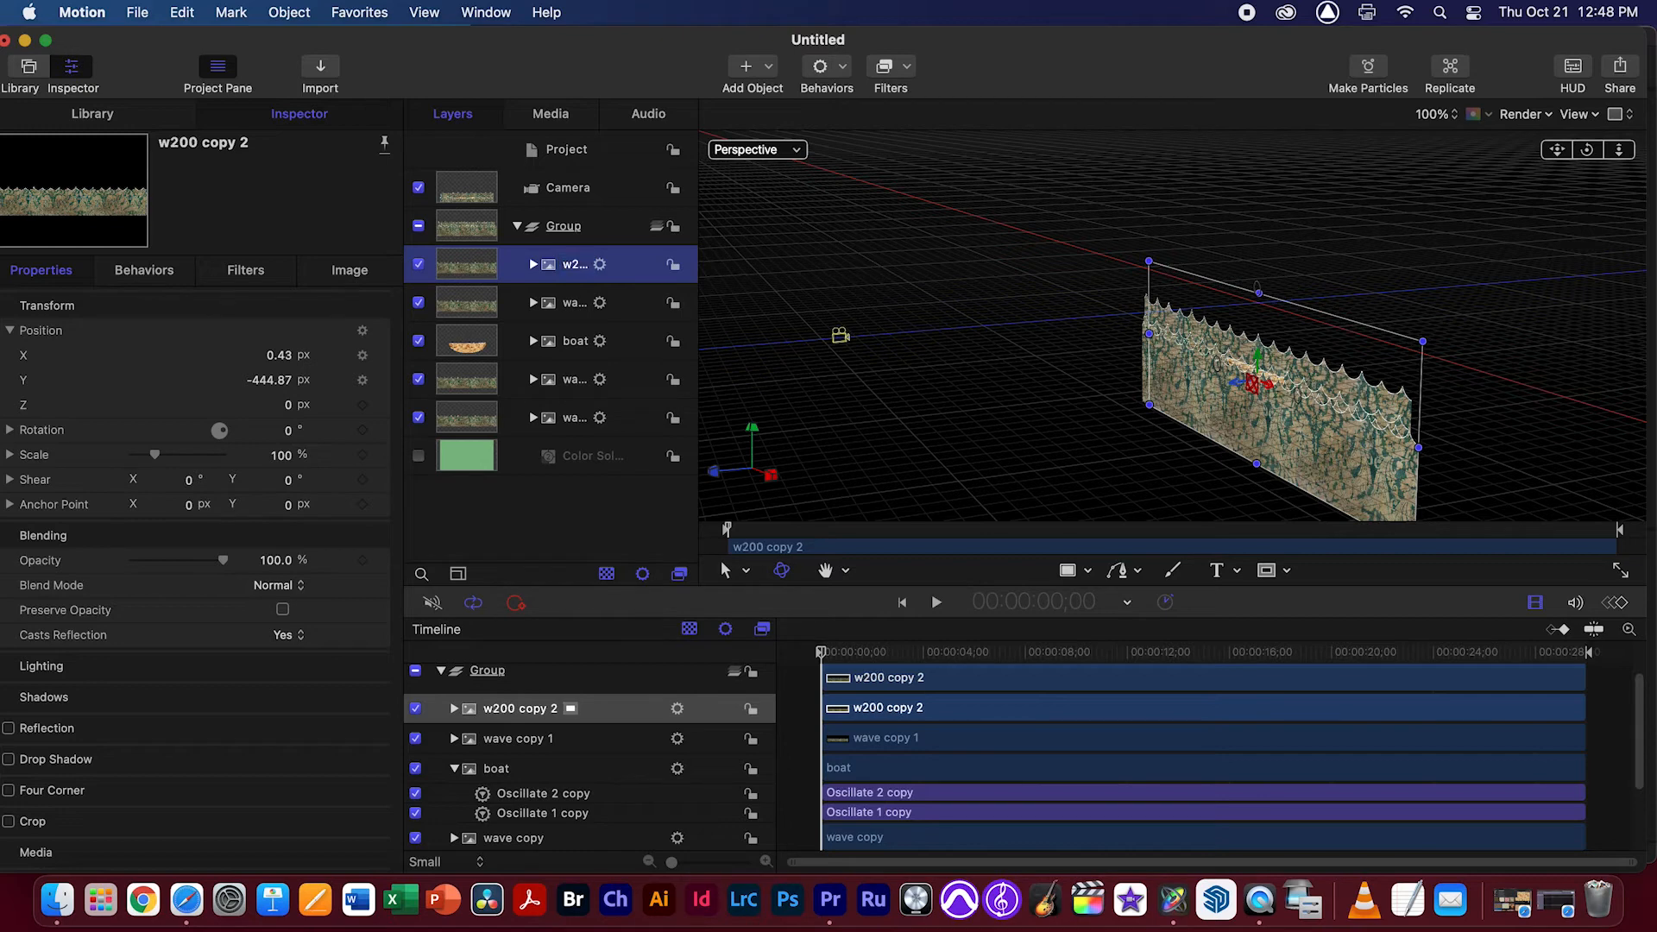
pyautogui.moveTo(702, 273); pyautogui.dragTo(744, 272)
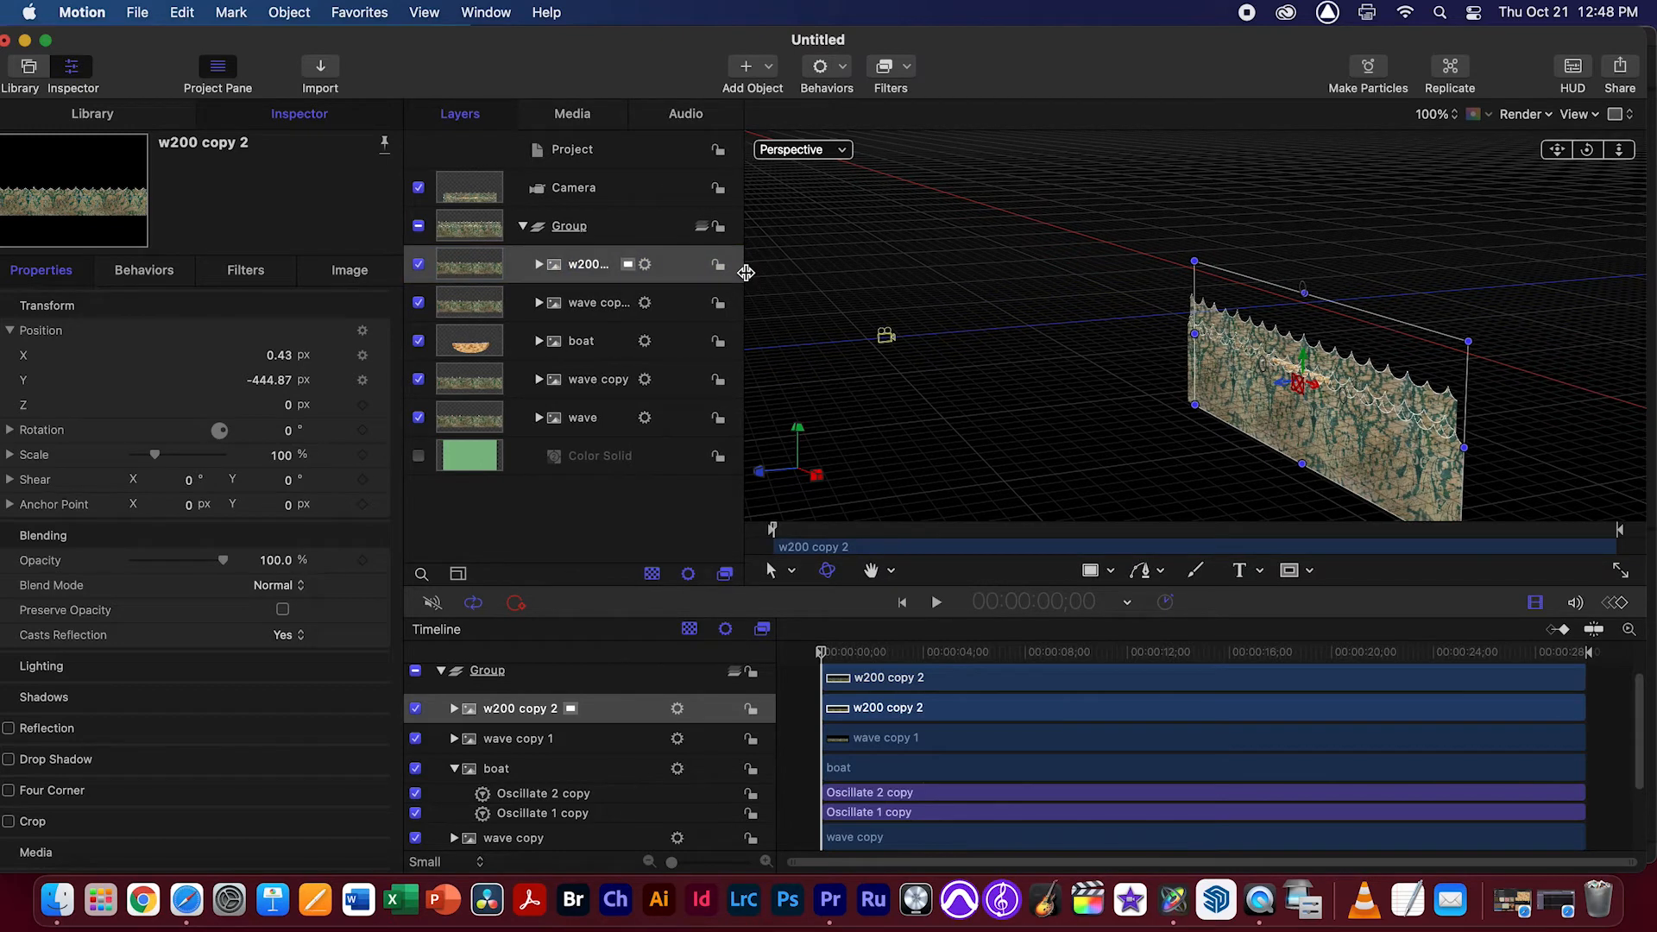
pyautogui.click(296, 413)
pyautogui.write('200')
pyautogui.press('Return')
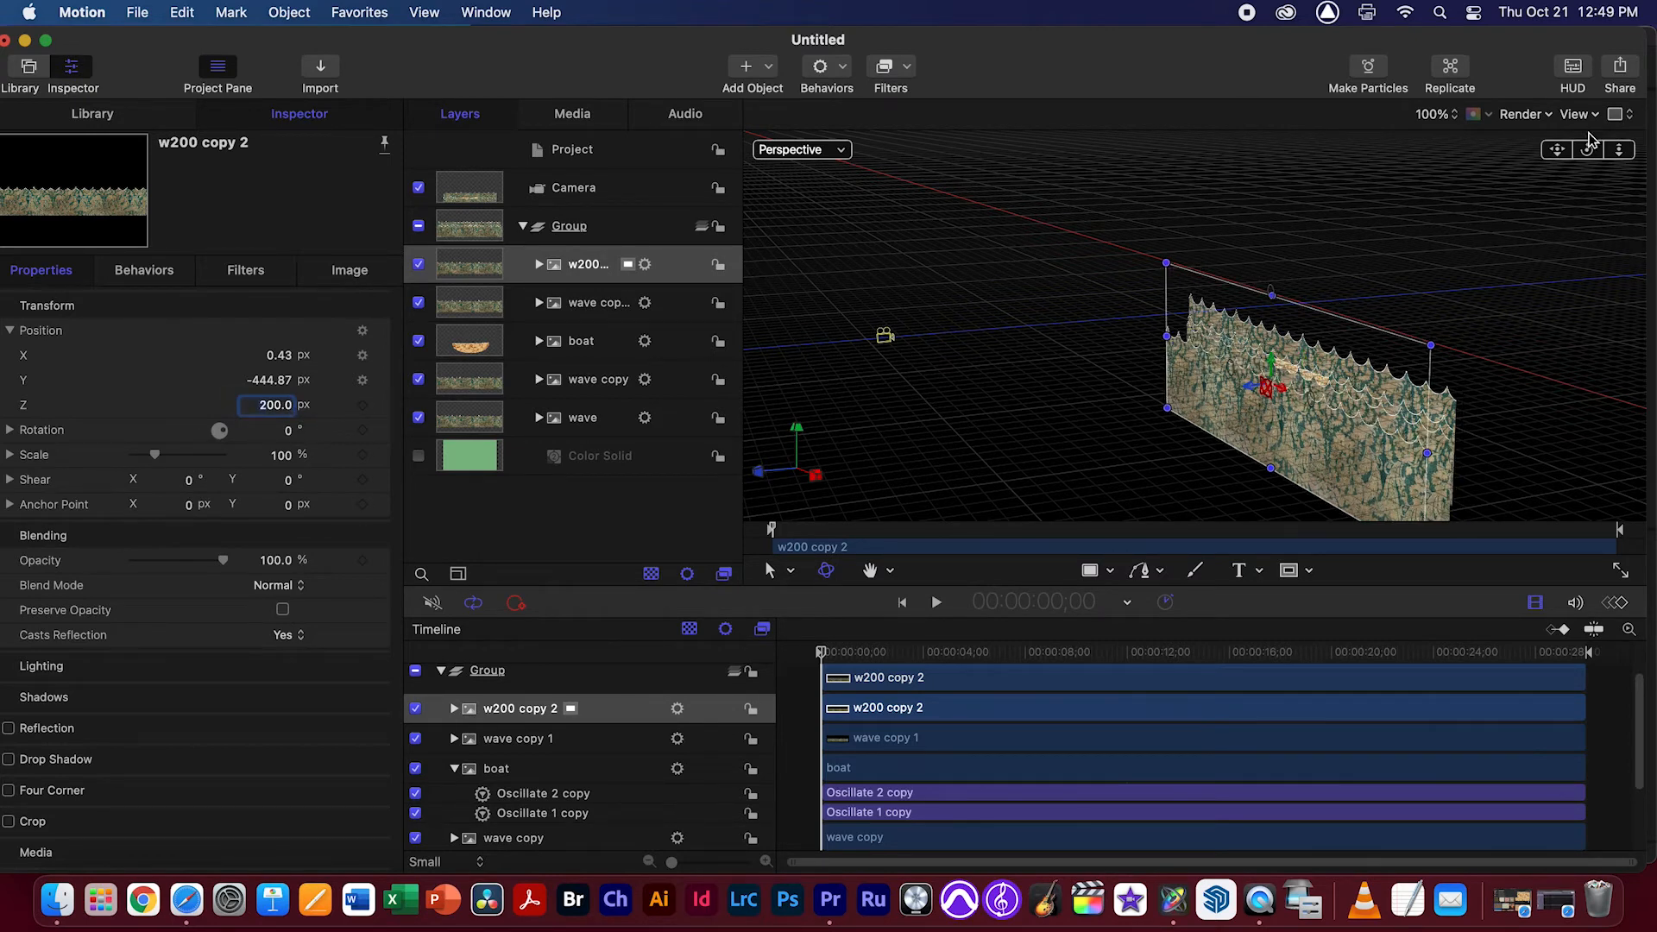
# Rename the wave copy 1 layer to w0
pyautogui.moveTo(1587, 150)
pyautogui.mouseDown()
pyautogui.moveTo(1514, 149)
pyautogui.moveTo(1587, 154)
pyautogui.mouseUp()
pyautogui.doubleClick(587, 304)
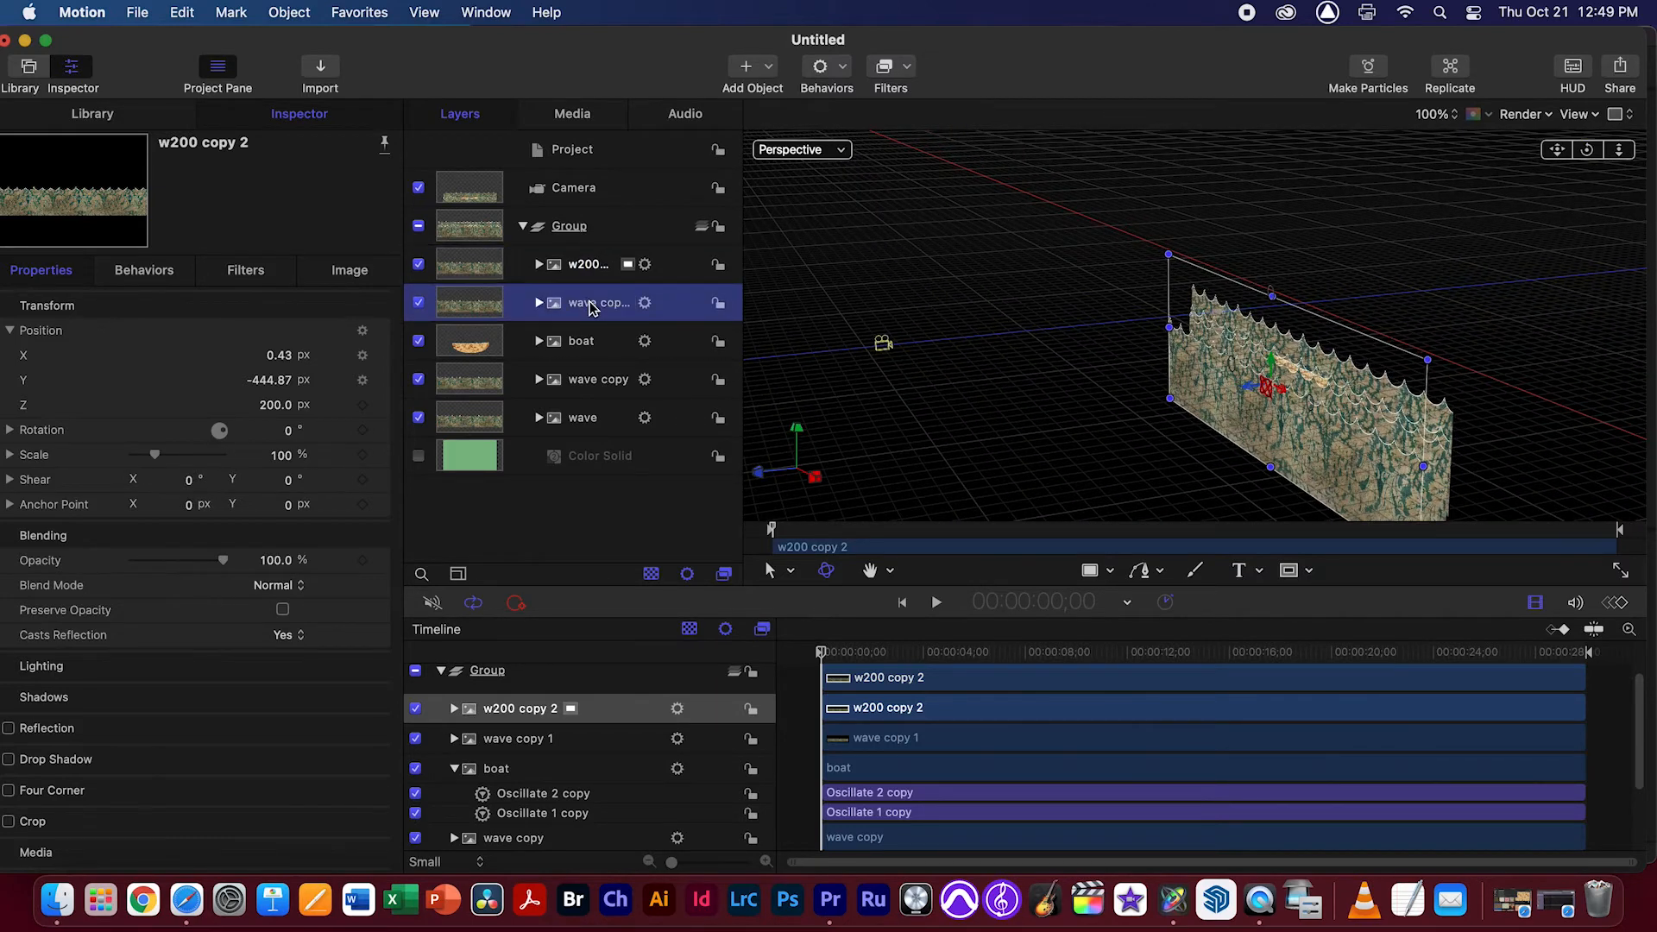
pyautogui.click(601, 305)
pyautogui.moveTo(605, 306); pyautogui.dragTo(562, 302)
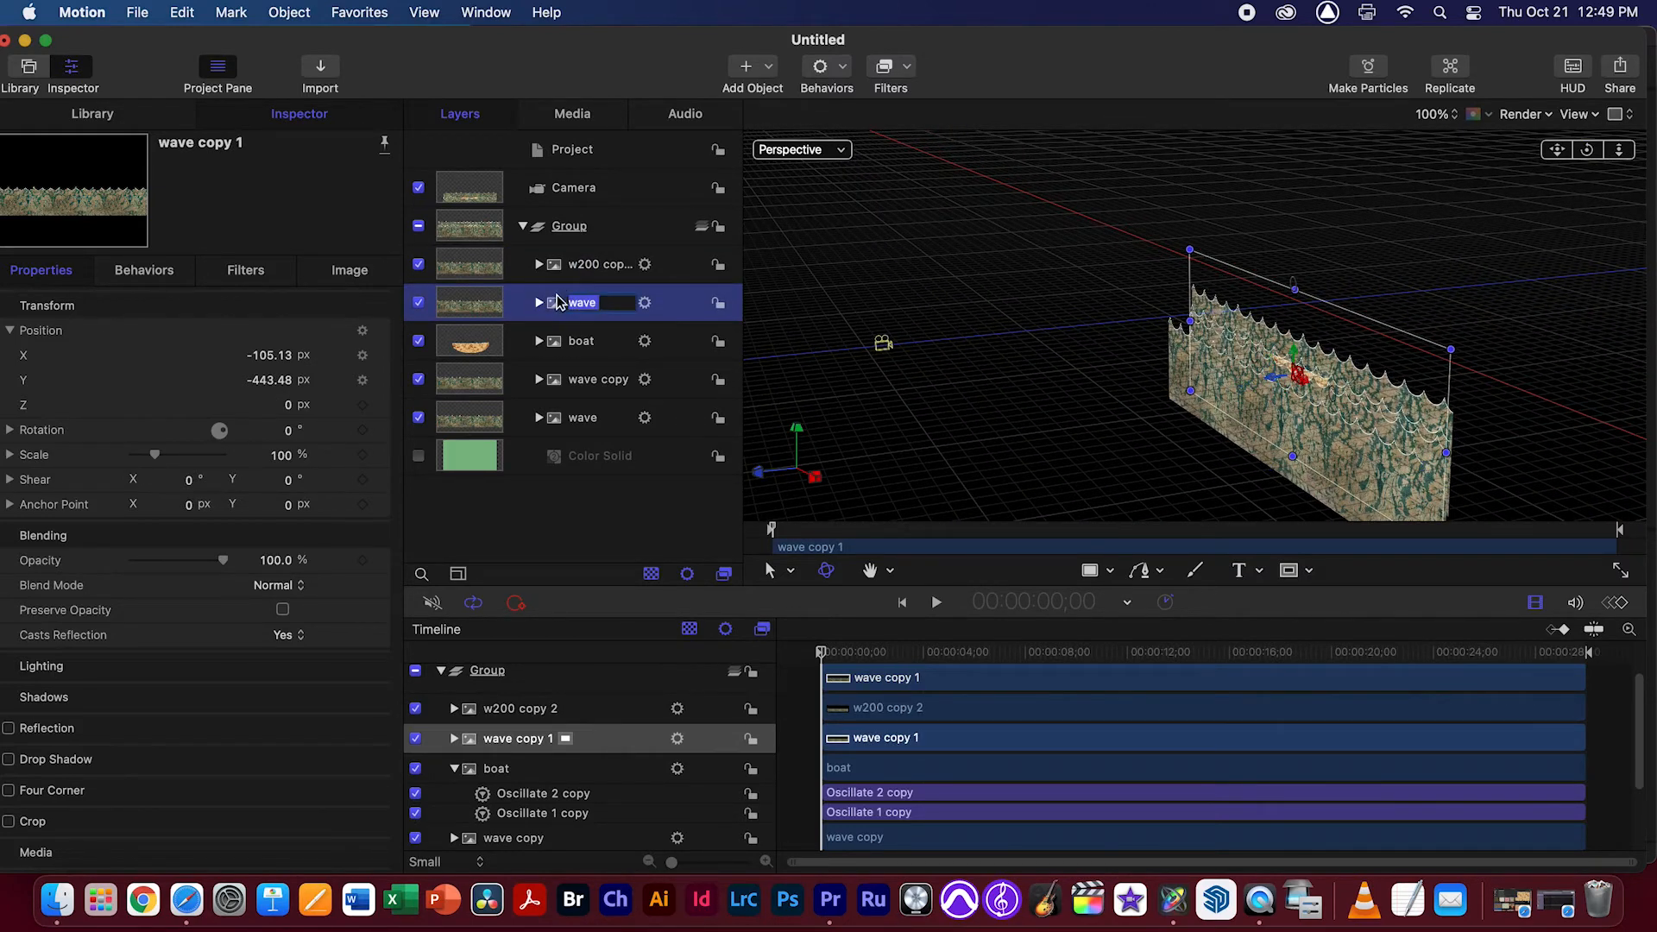
pyautogui.write('w0')
pyautogui.press('super+a')
pyautogui.write('w0')
pyautogui.press('Return')
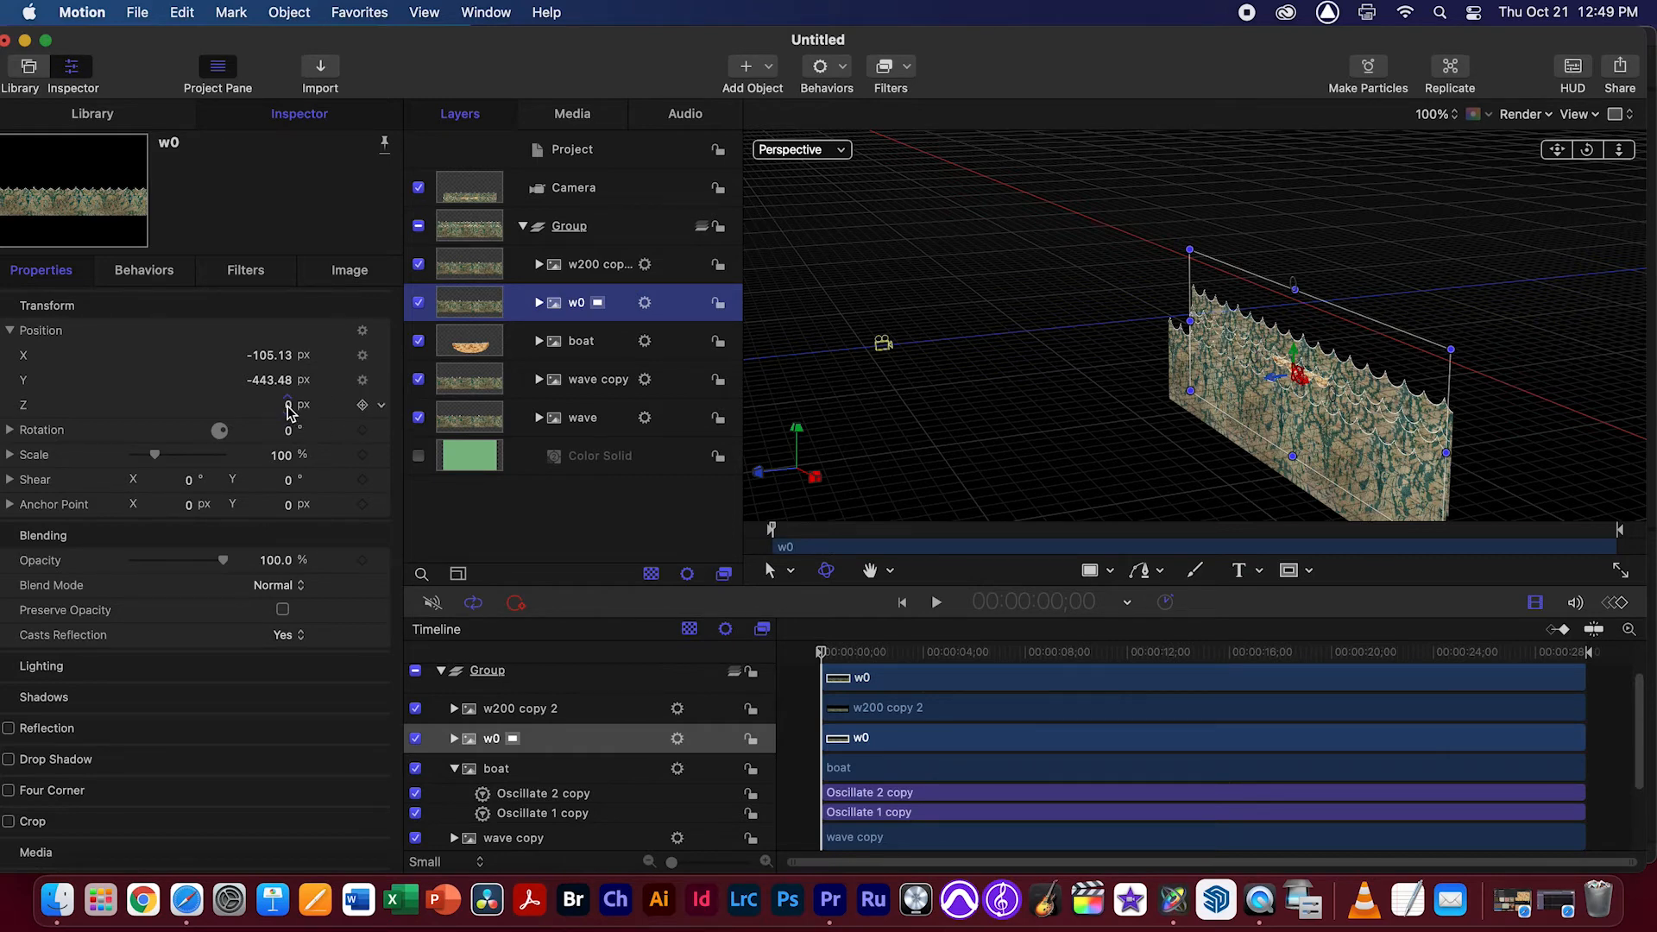
# Rename the wave copy layer below the boat to -200 and set its Z position to -200 px
pyautogui.click(580, 344)
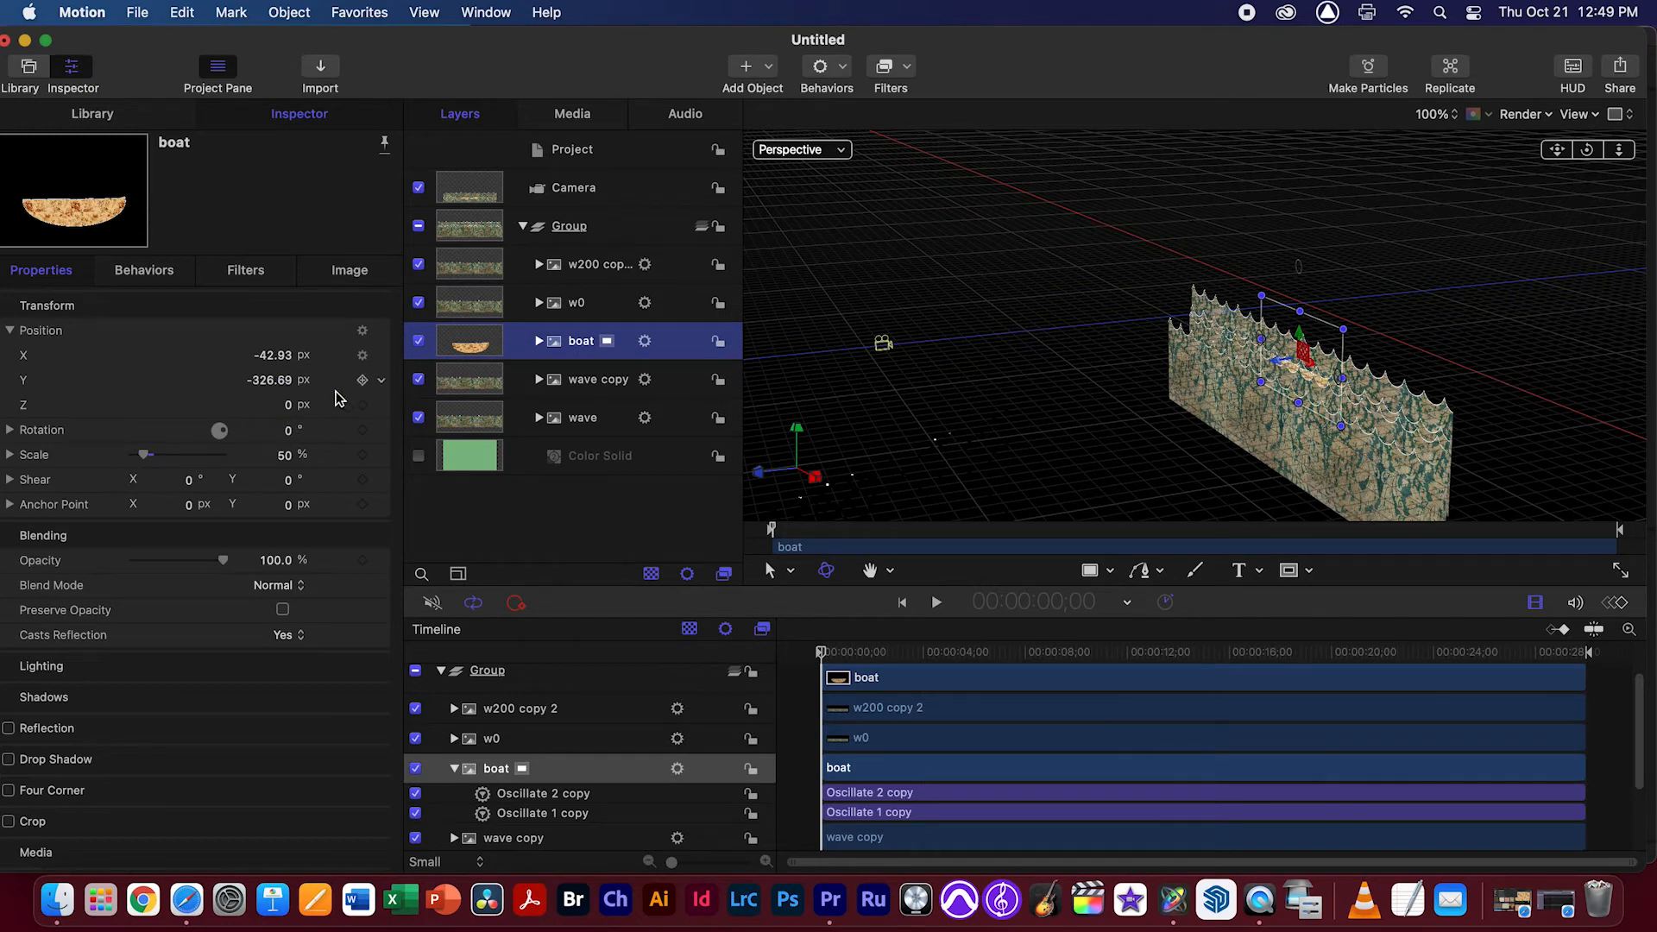
pyautogui.click(594, 384)
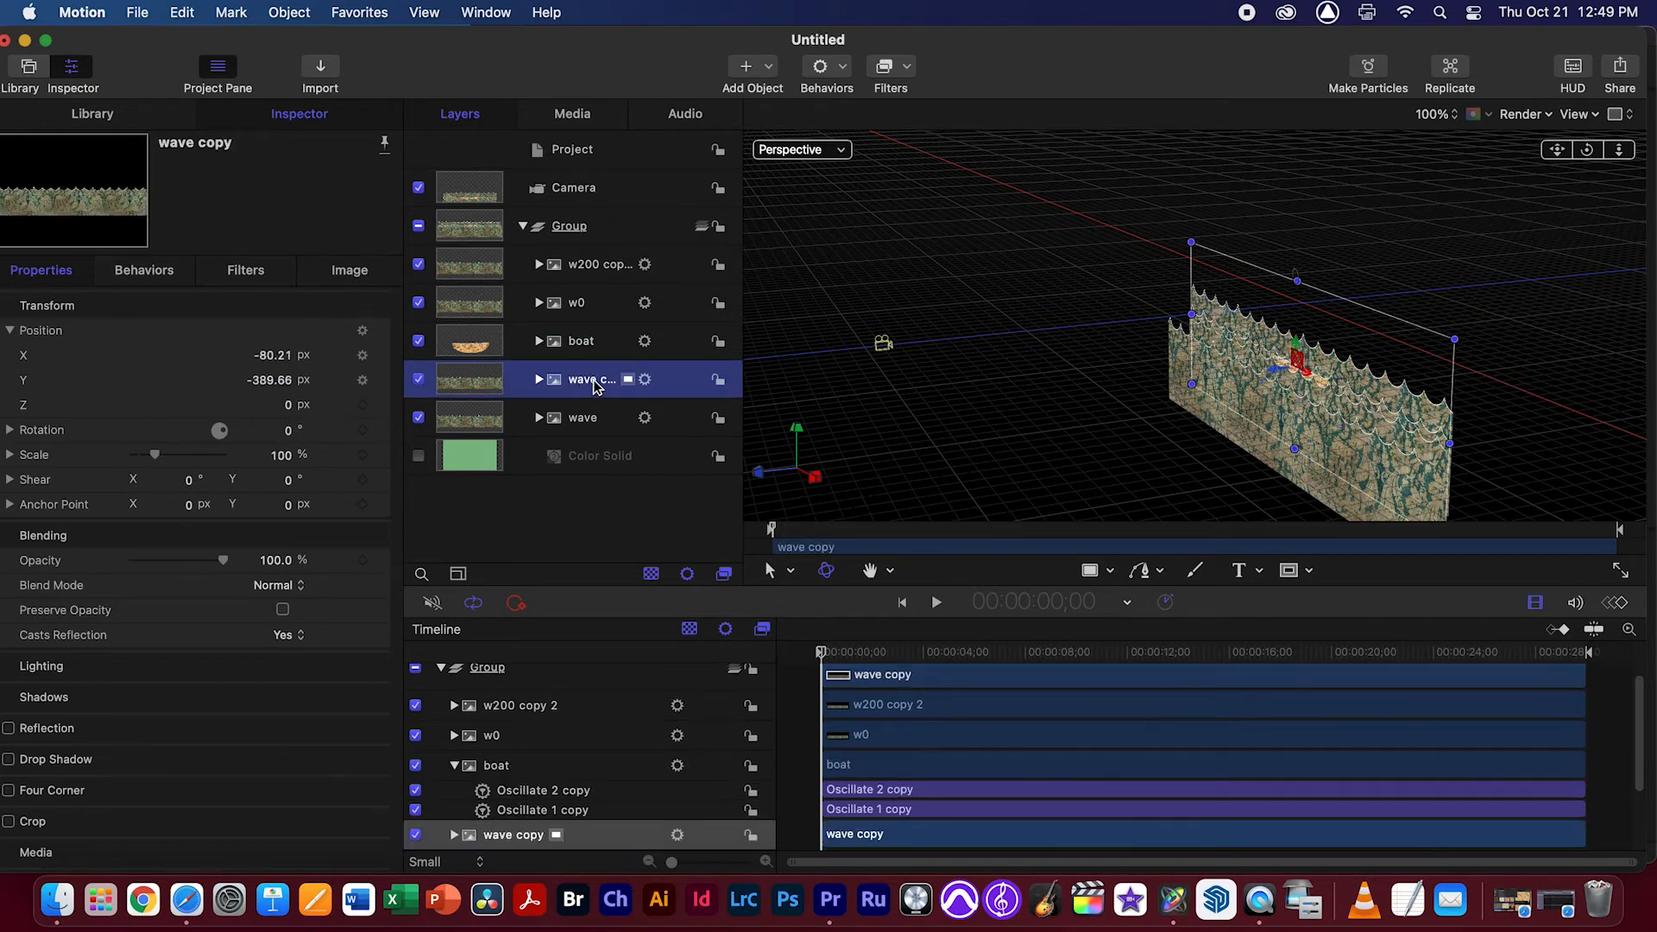
pyautogui.click(594, 384)
pyautogui.write('-200')
pyautogui.press('Return')
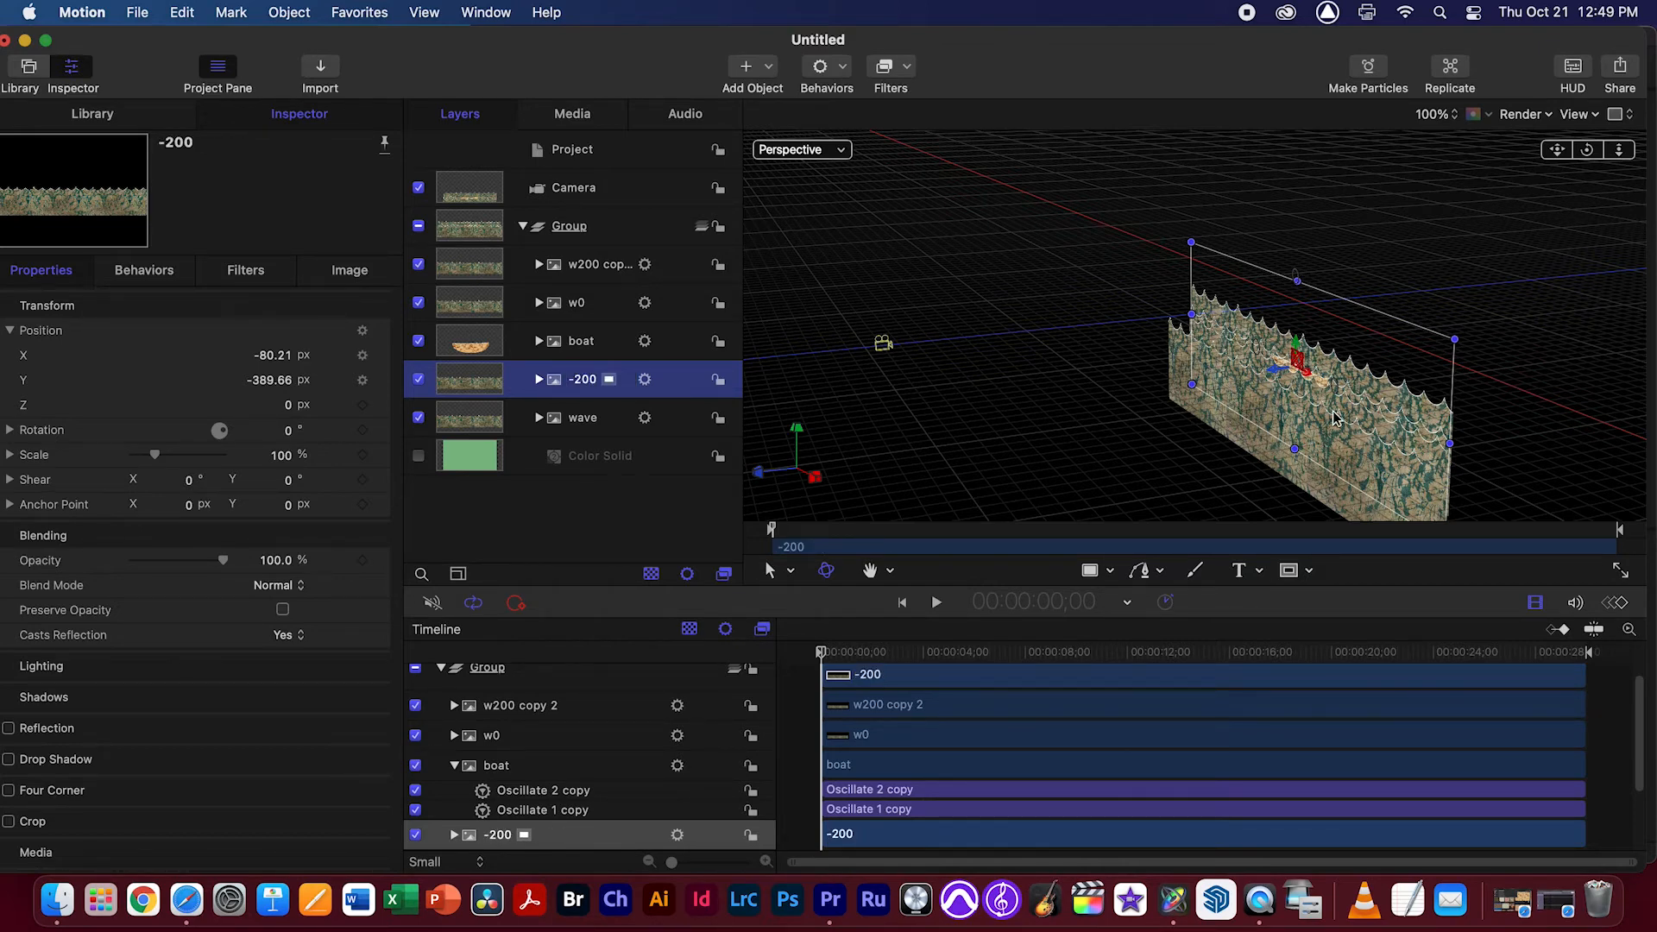
pyautogui.click(287, 405)
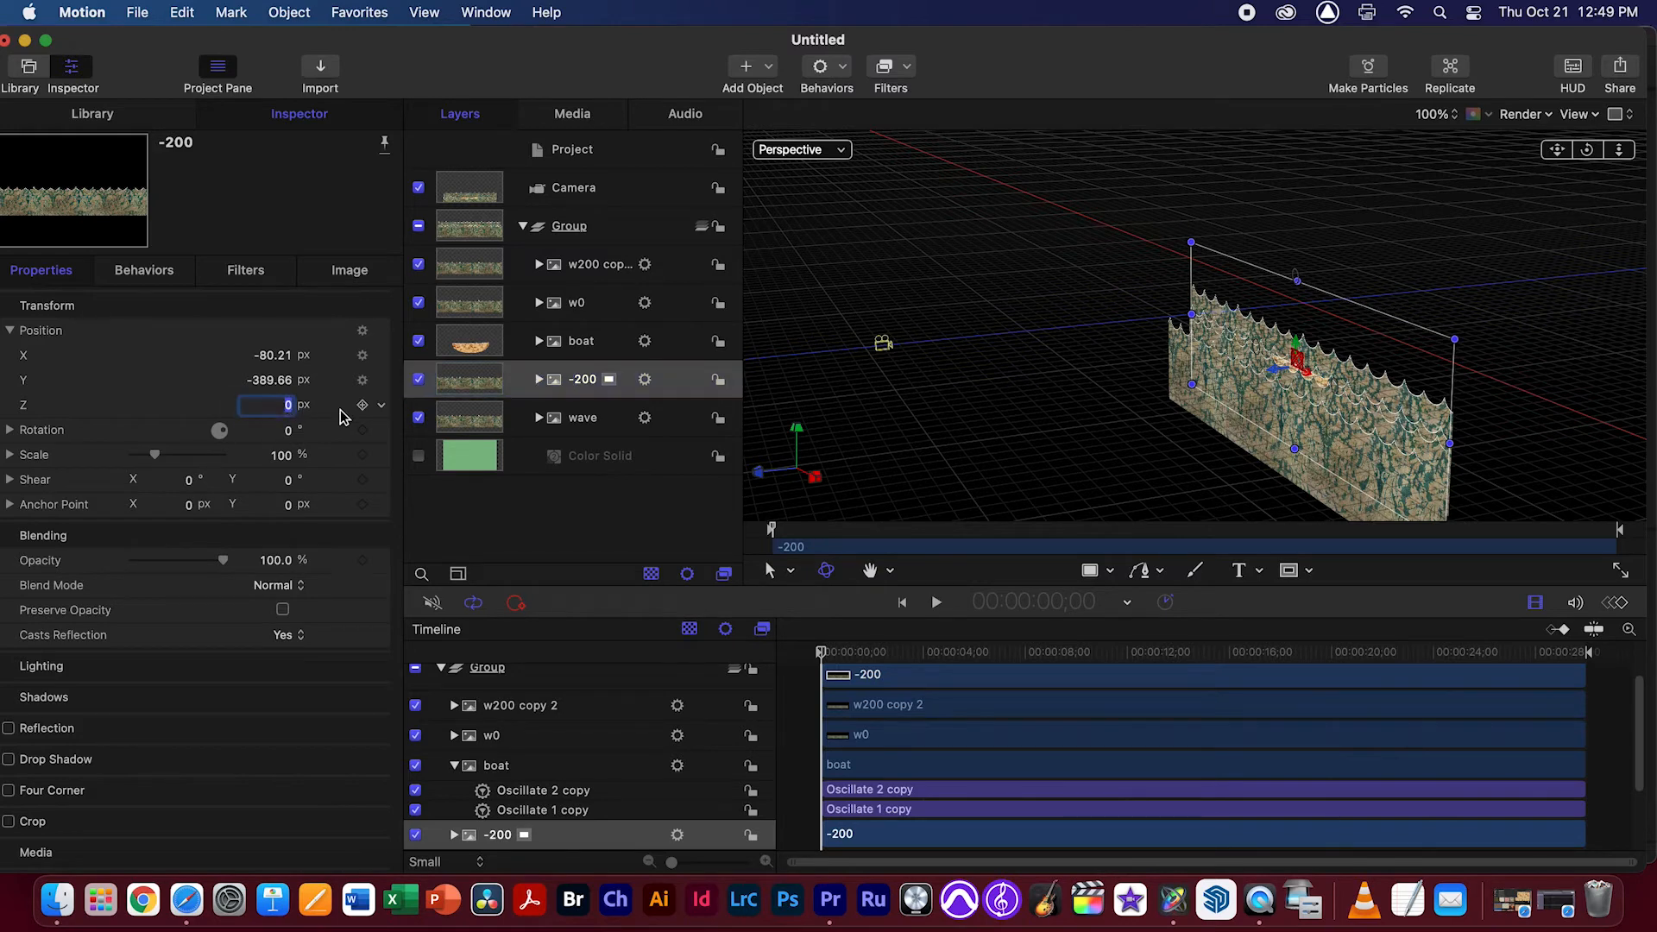
pyautogui.write('-200')
pyautogui.press('Return')
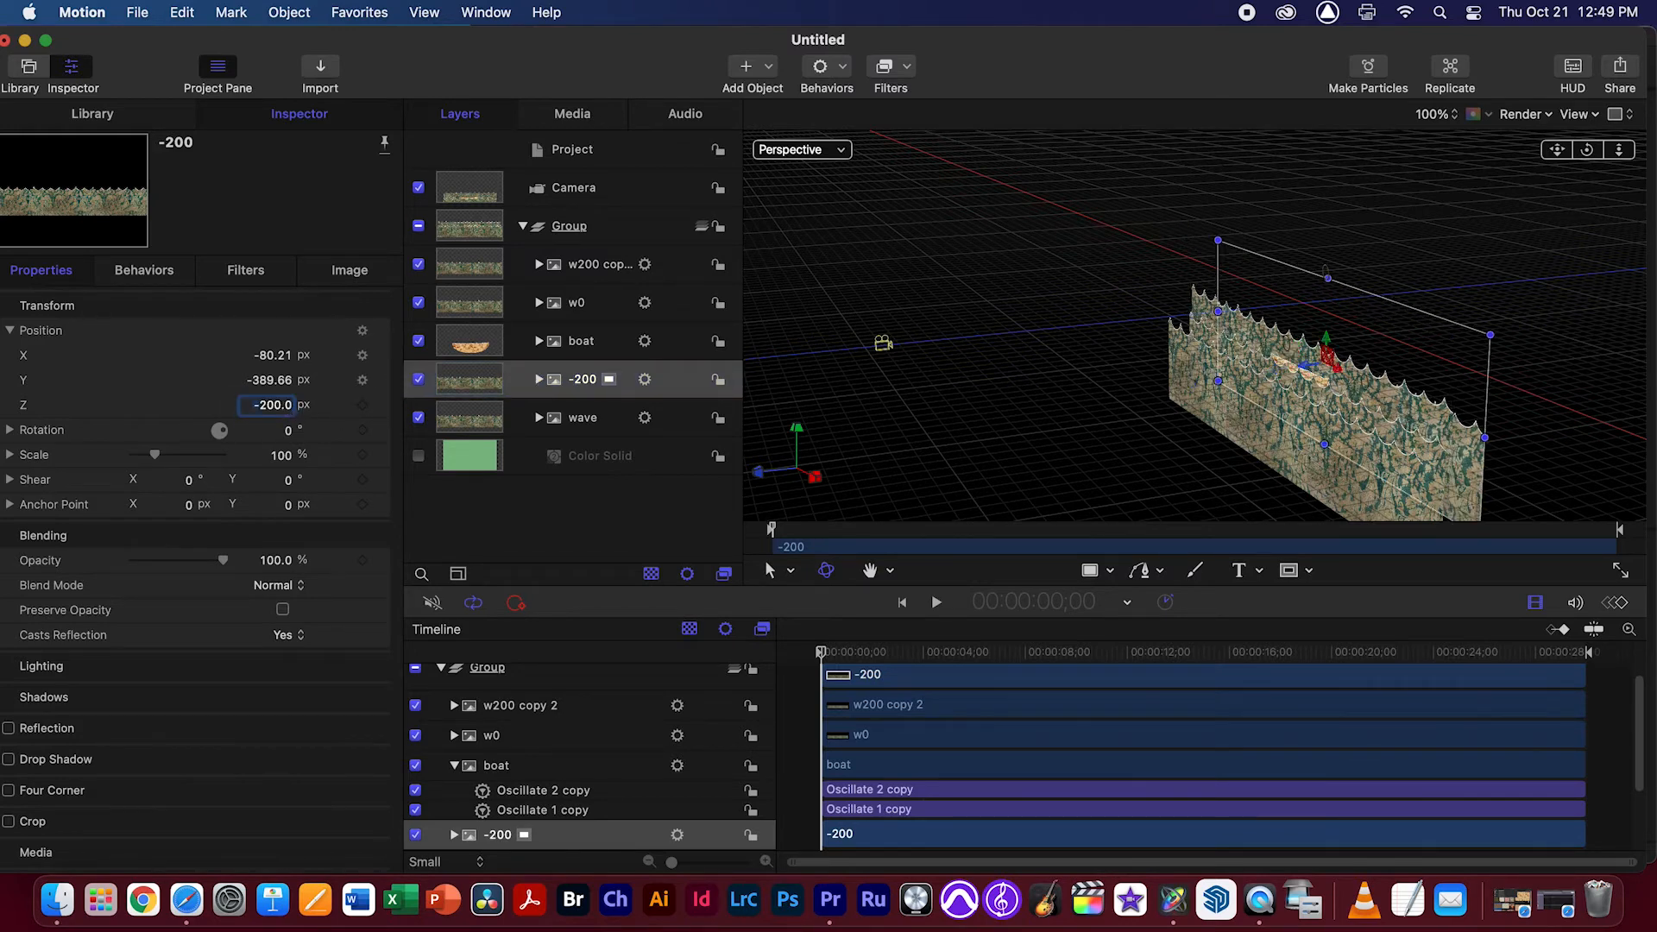
# Rename the rearmost wave layer to w-400 and set its Z position to -400 px
pyautogui.moveTo(1590, 151); pyautogui.dragTo(1320, 388)
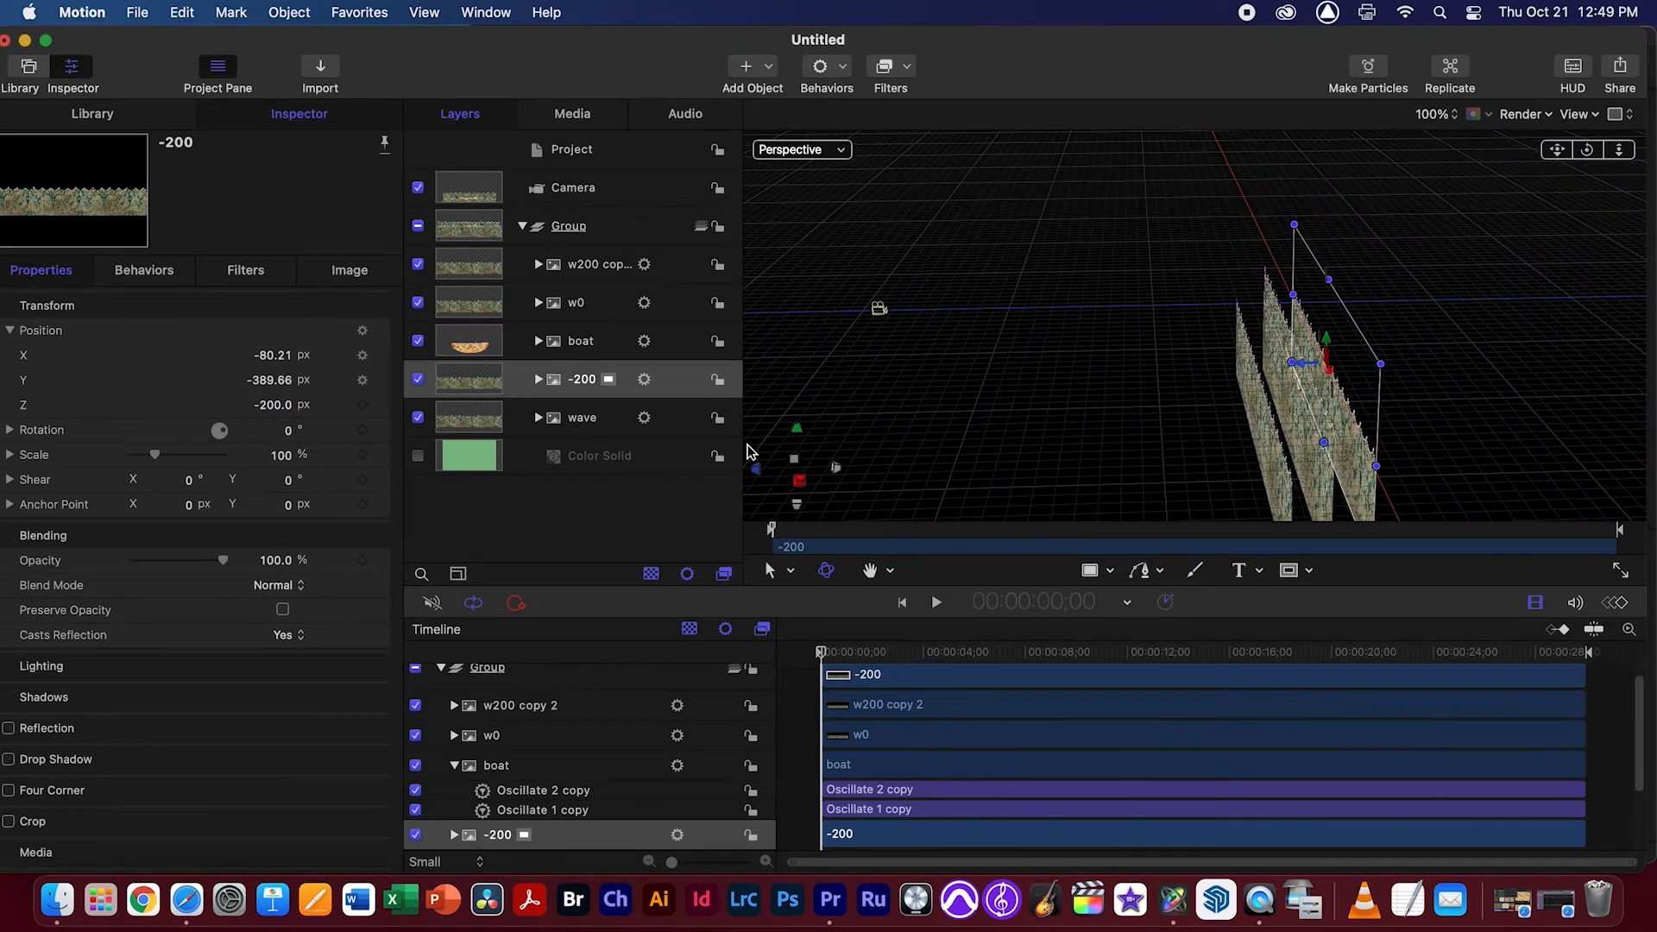
pyautogui.click(577, 420)
pyautogui.doubleClick(579, 420)
pyautogui.write('w-400')
pyautogui.press('Return')
pyautogui.click(308, 405)
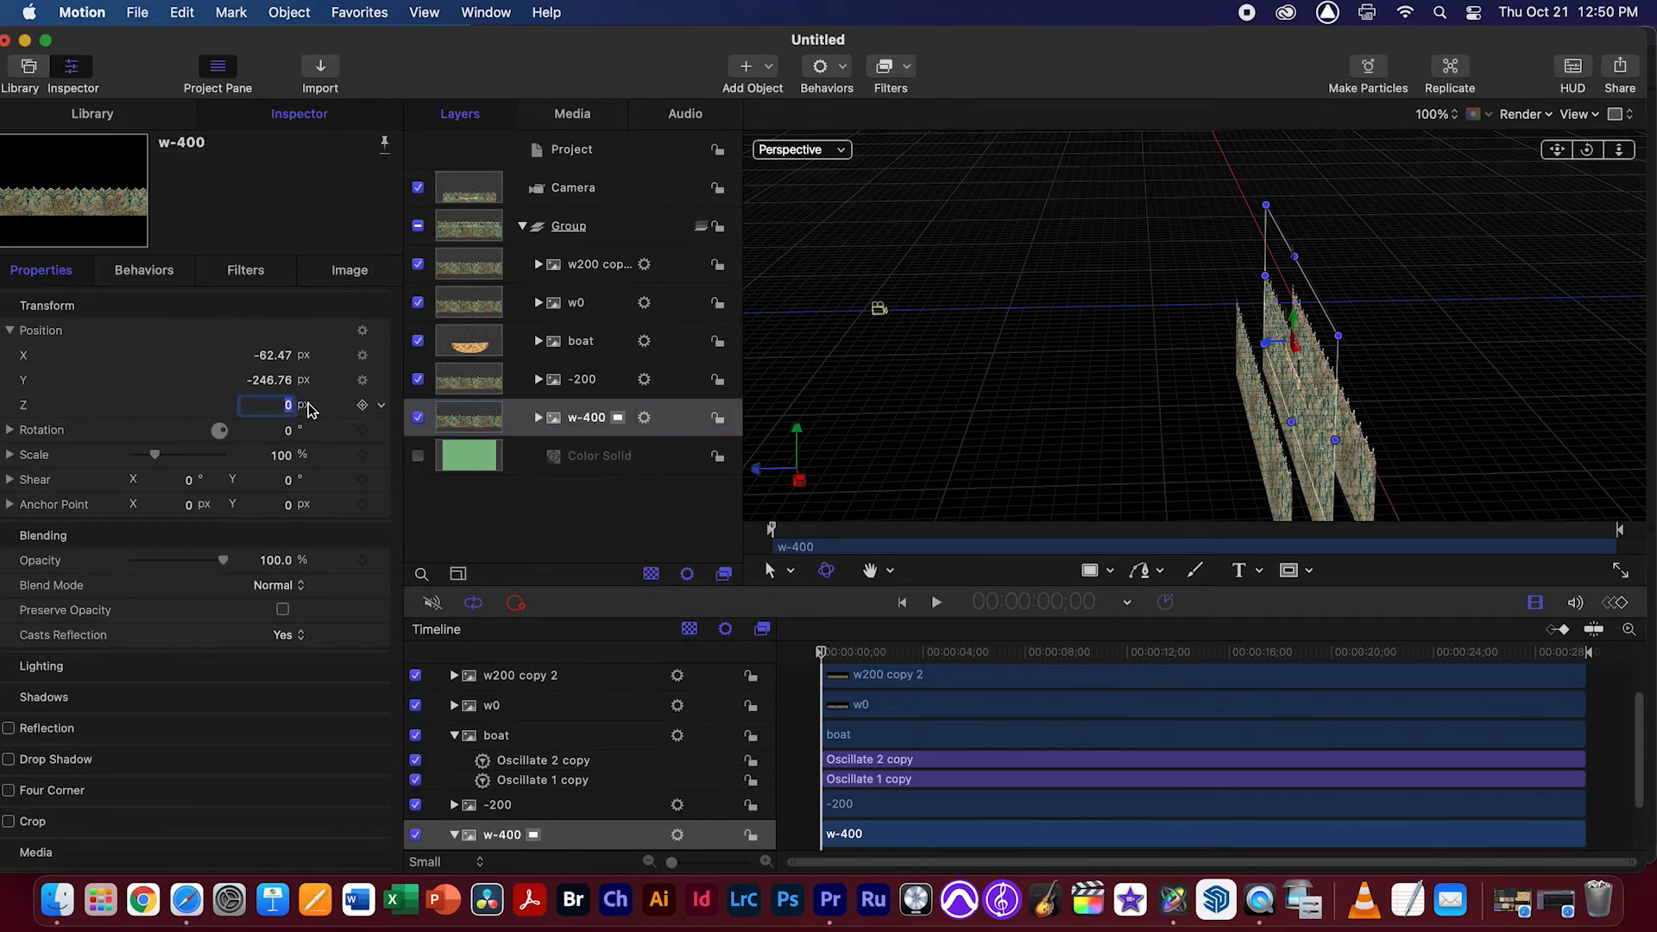
pyautogui.press('Return')
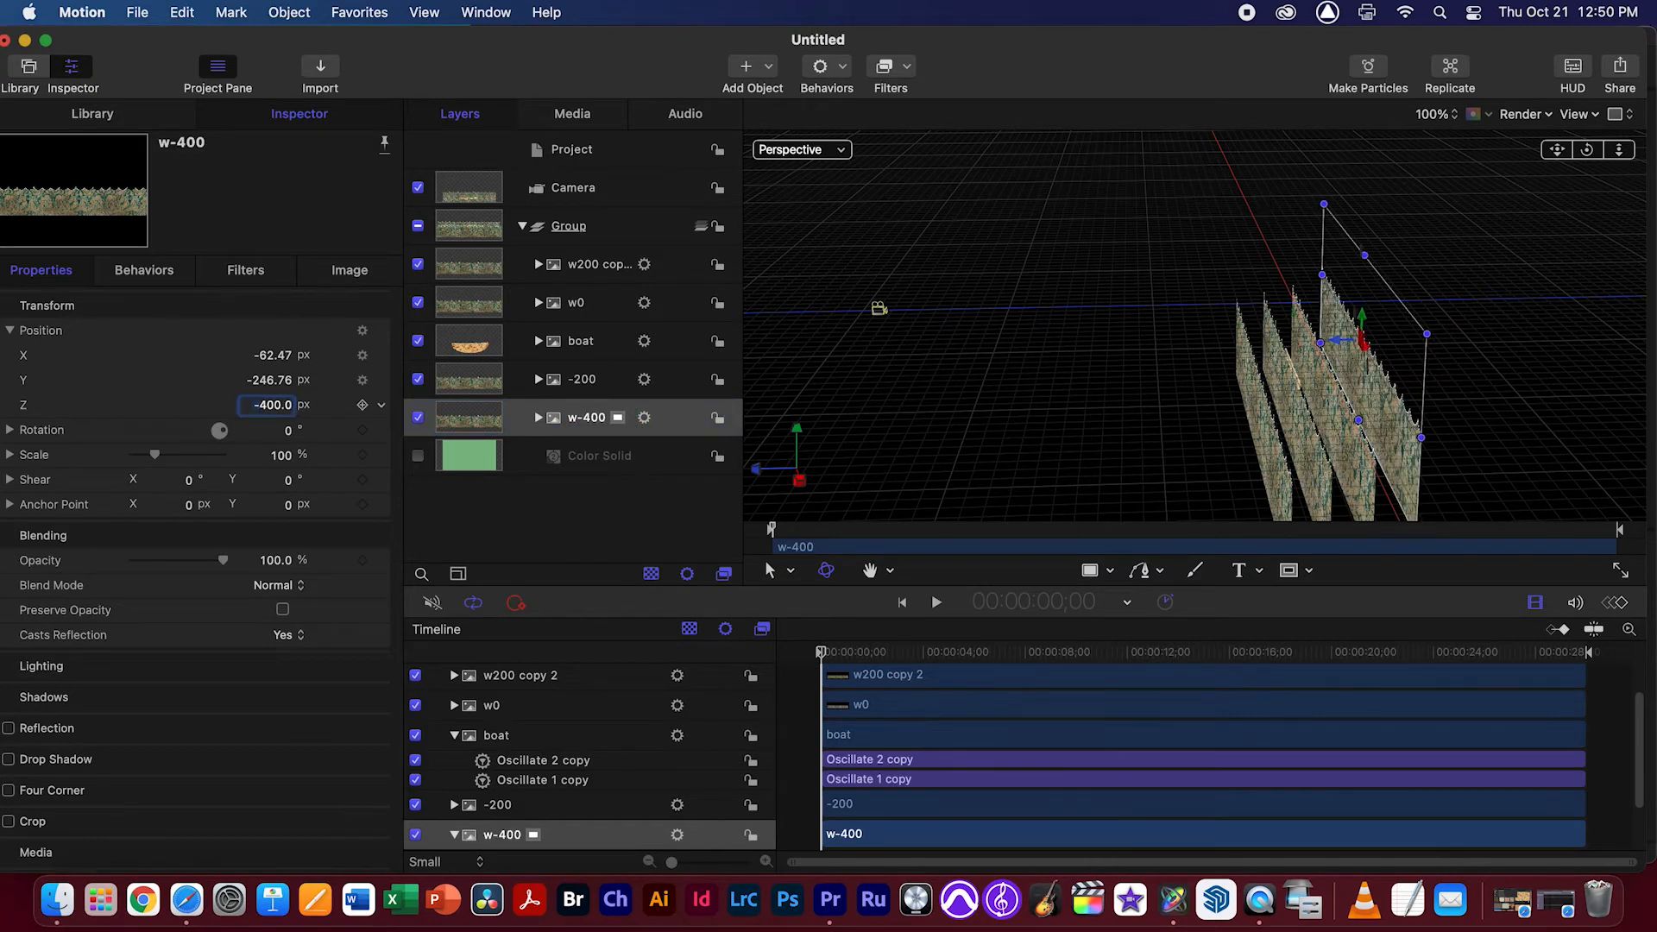
# Switch to the Camera view and preview the animation of the depth-spaced waves and boat
pyautogui.moveTo(1587, 150); pyautogui.dragTo(1631, 160)
pyautogui.click(841, 150)
pyautogui.click(852, 183)
pyautogui.press('space')
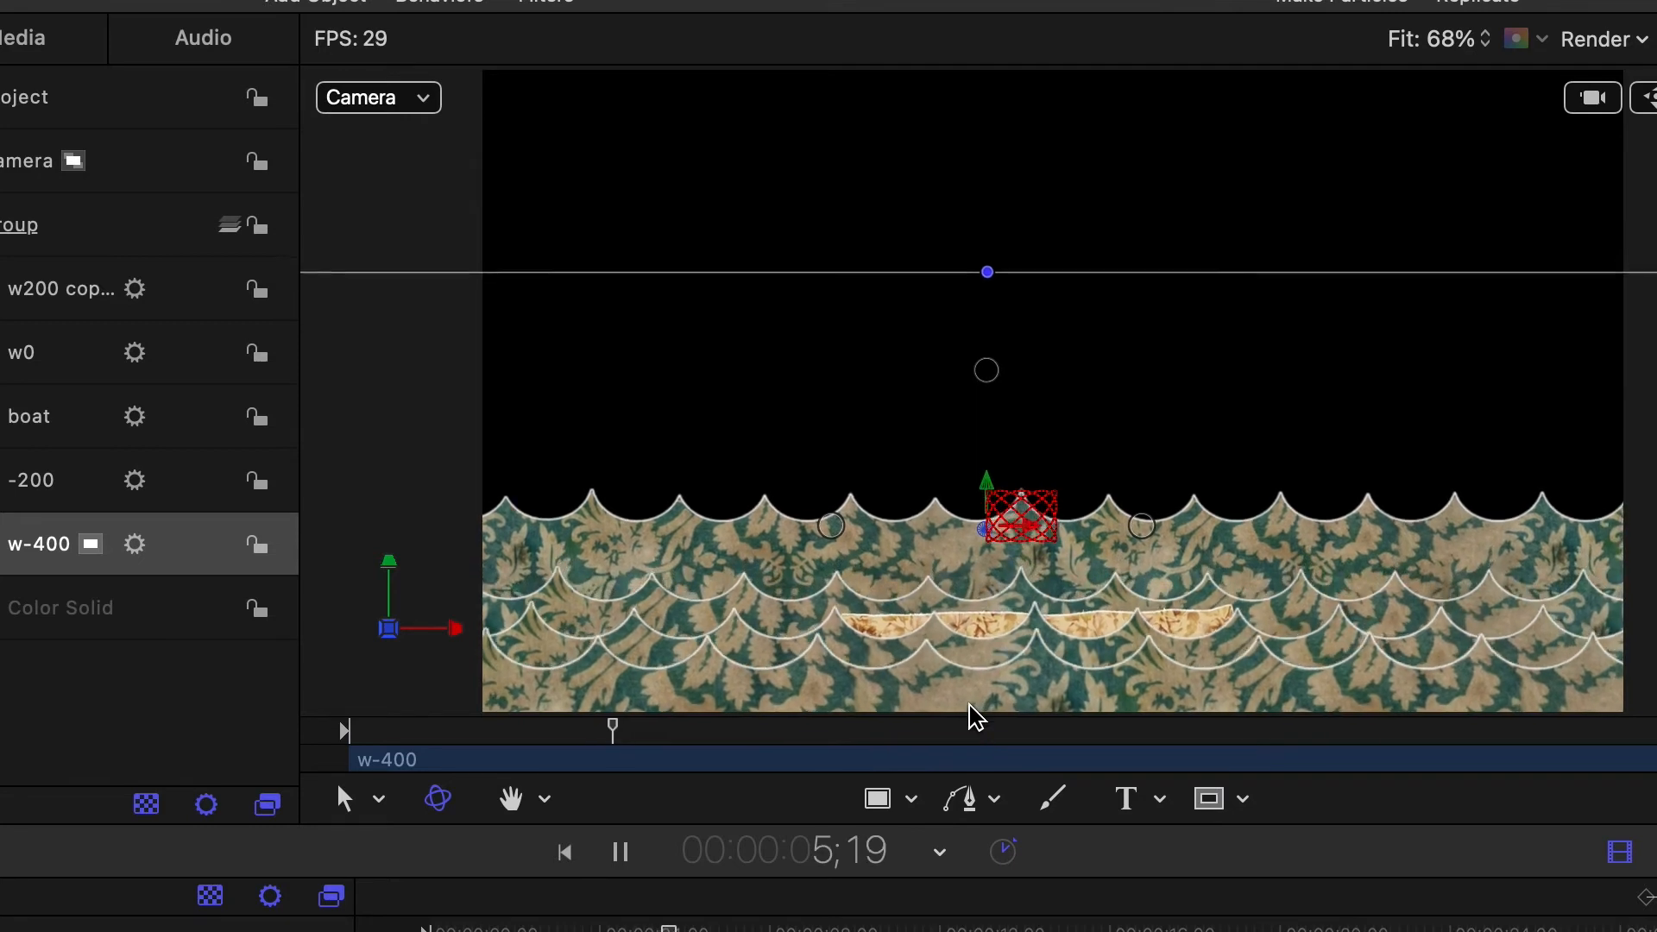
pyautogui.press('space')
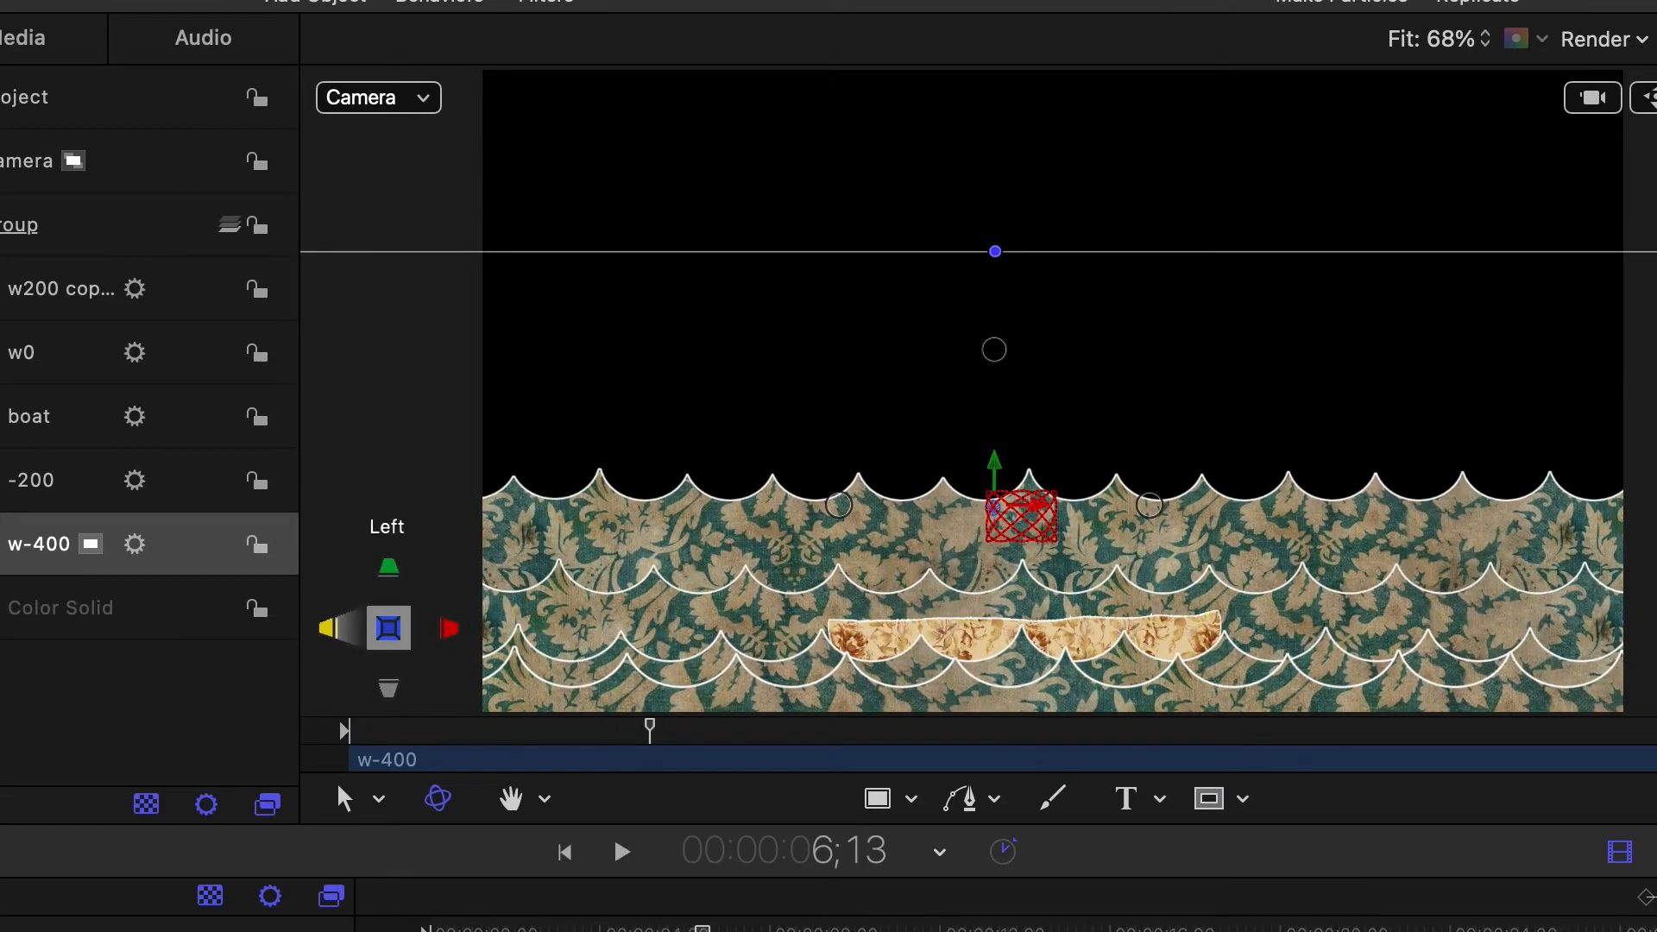
# Select the Camera object
pyautogui.click(13, 170)
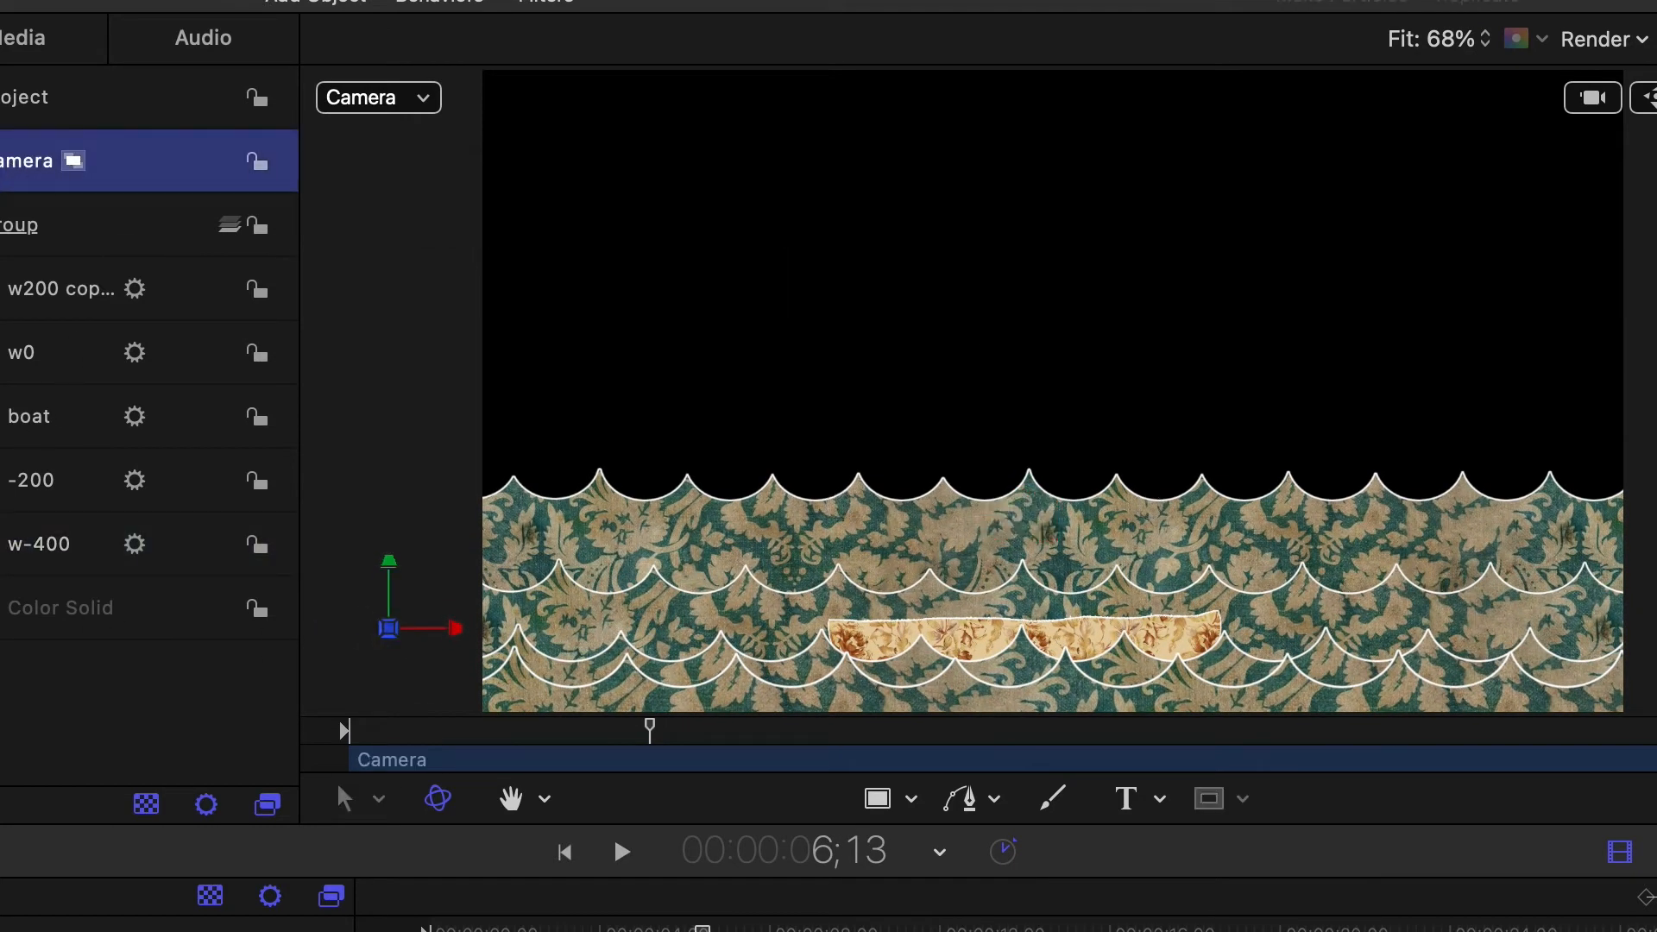
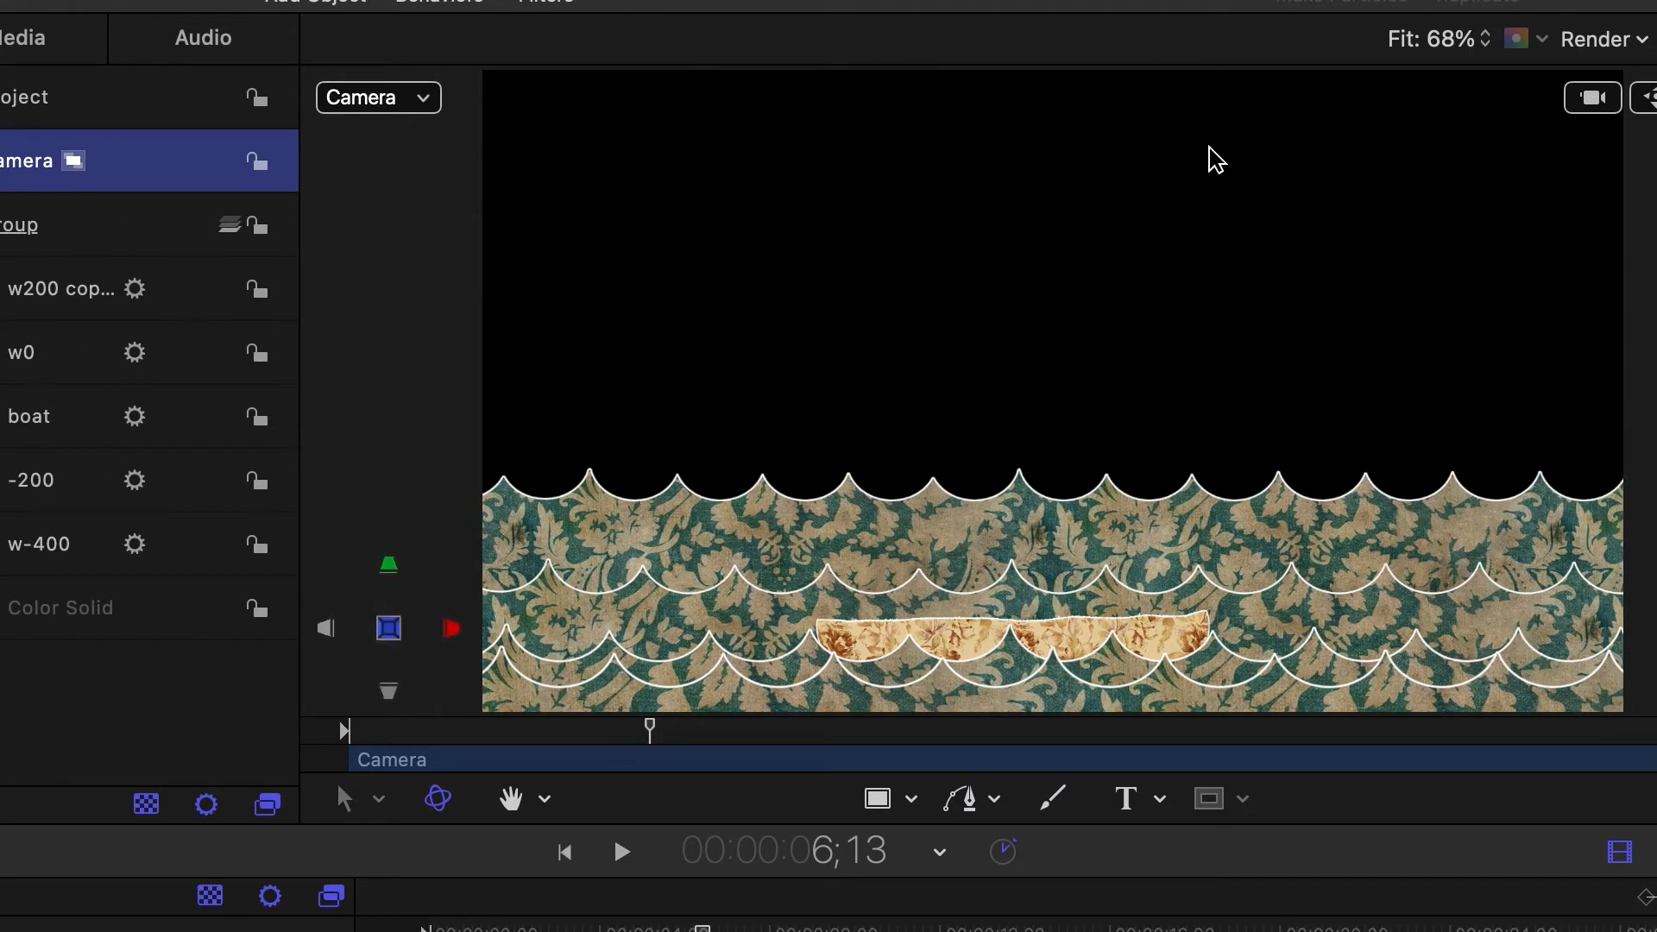
# Switch to the Perspective view and reposition the camera to about X 93 px, Y -79 px
pyautogui.click(422, 99)
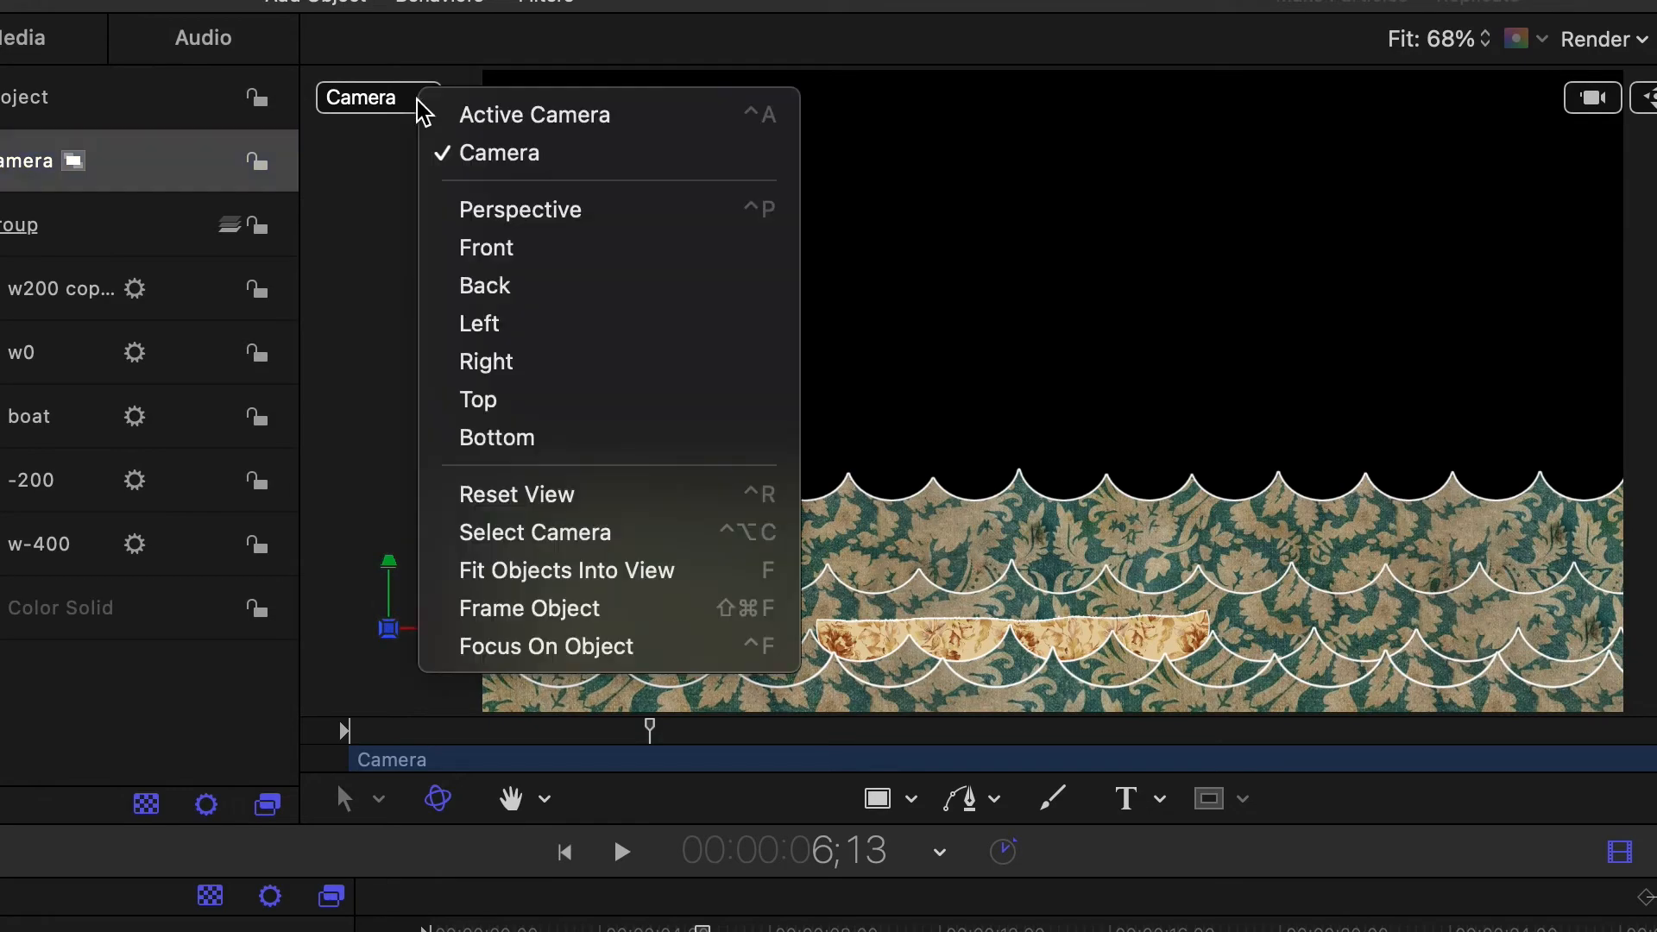
pyautogui.click(473, 226)
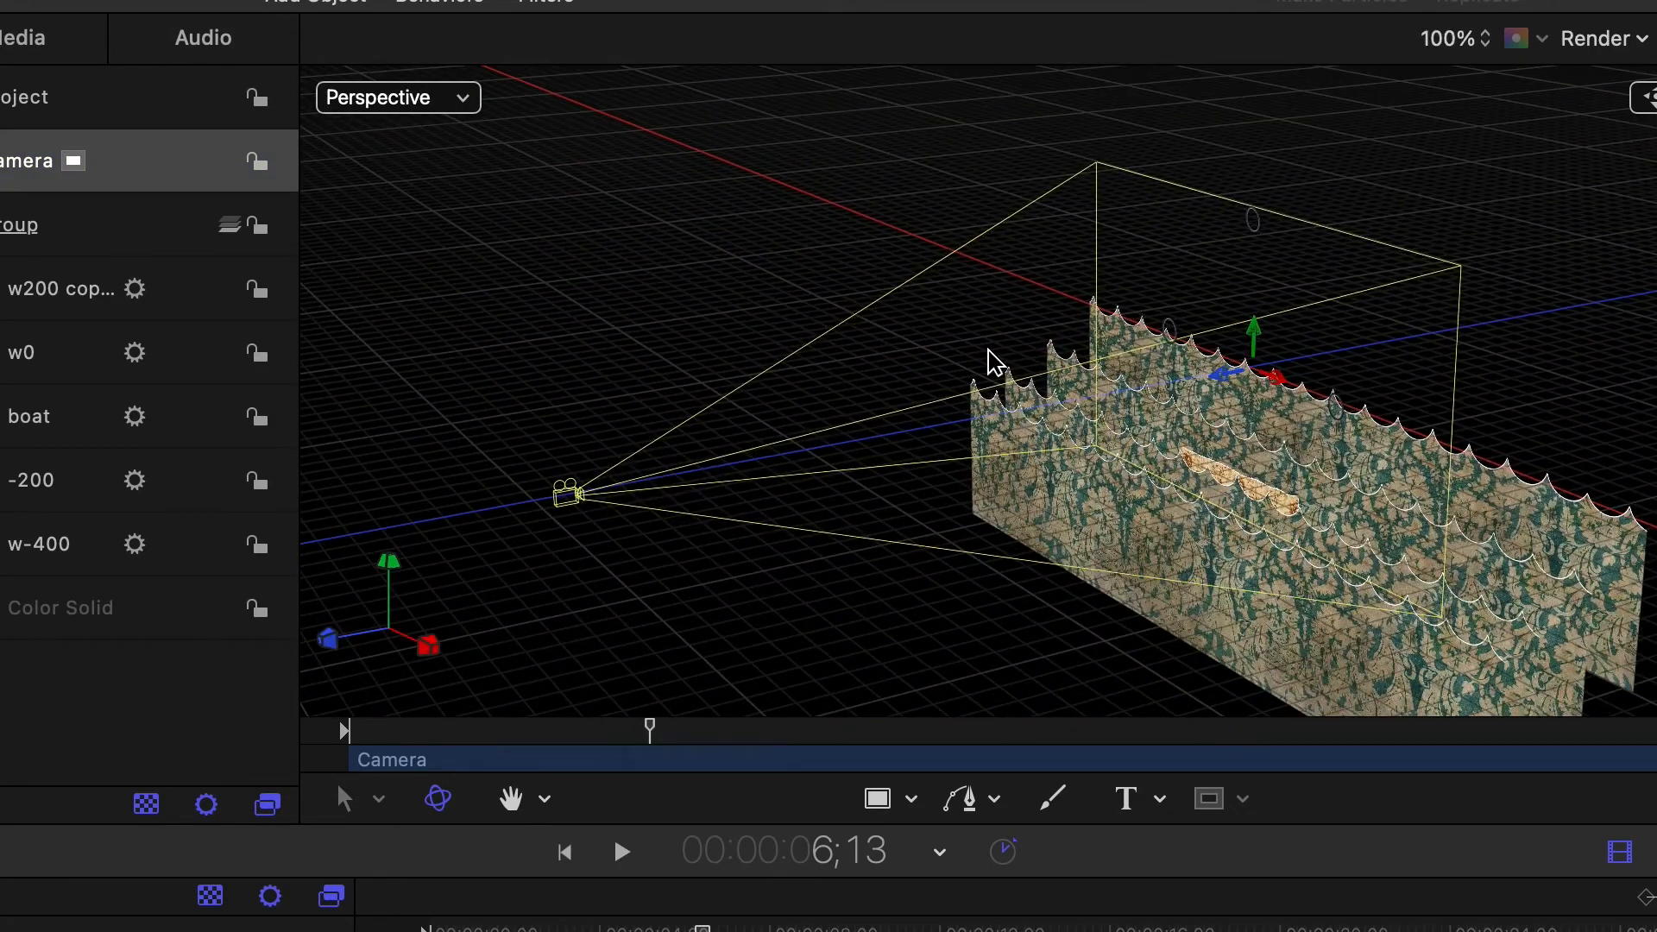
pyautogui.moveTo(1254, 328); pyautogui.dragTo(1288, 406)
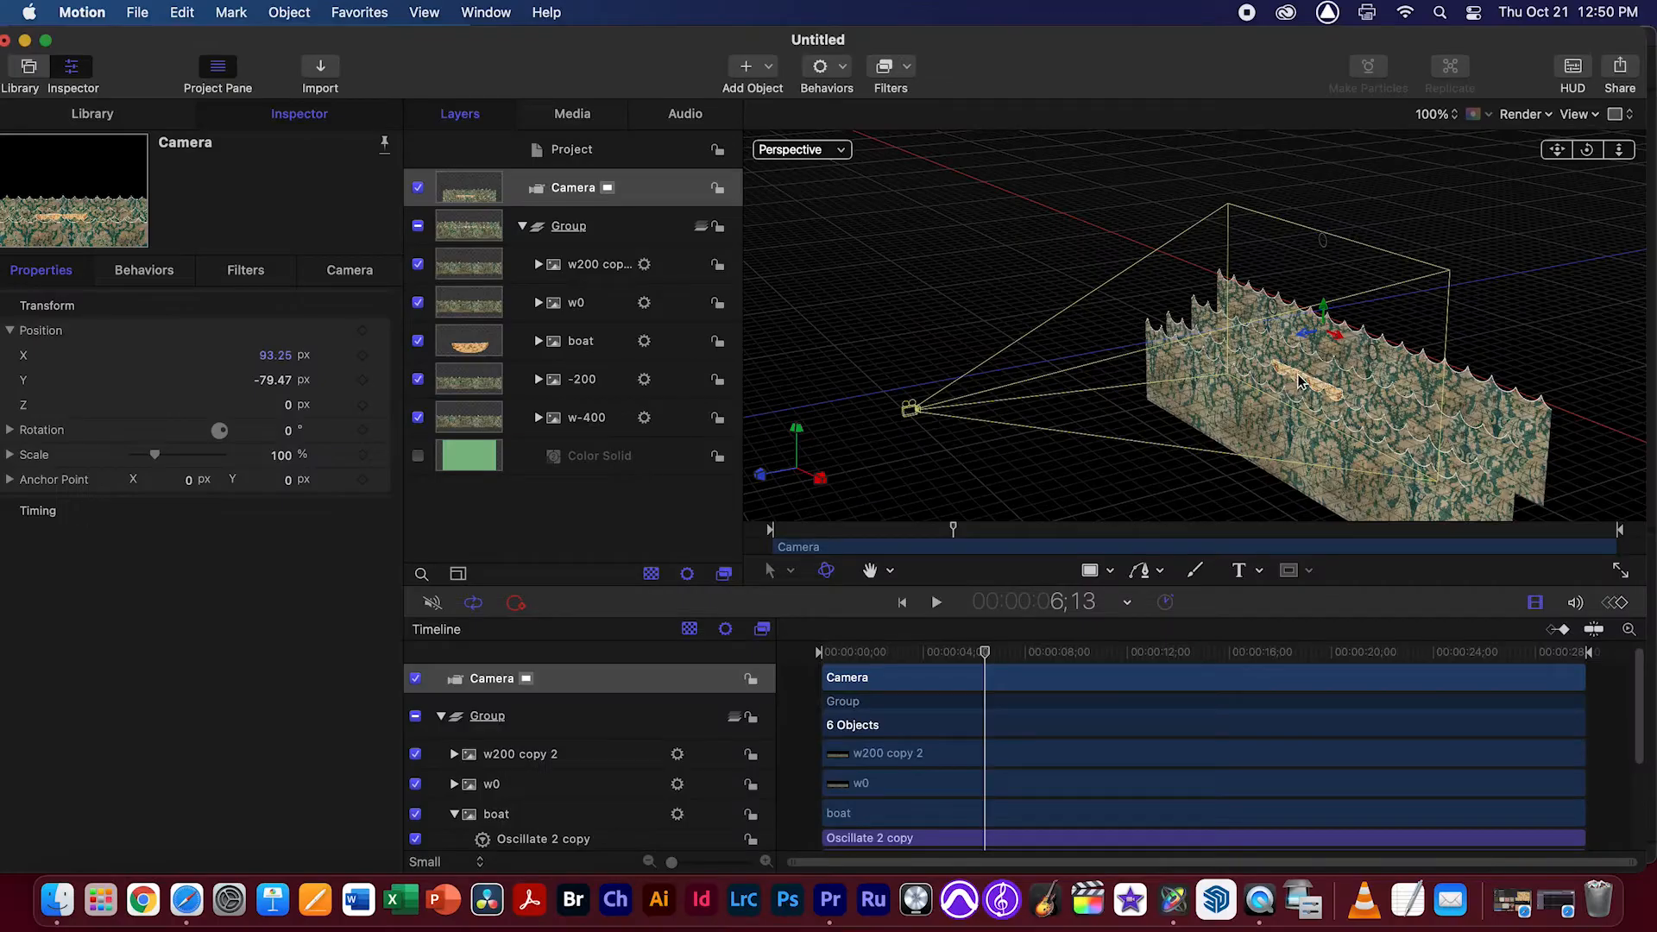
# Set the boat layer's Z position to -100 px so it sits between the w0 and -200 waves
pyautogui.moveTo(1586, 149); pyautogui.dragTo(1538, 254)
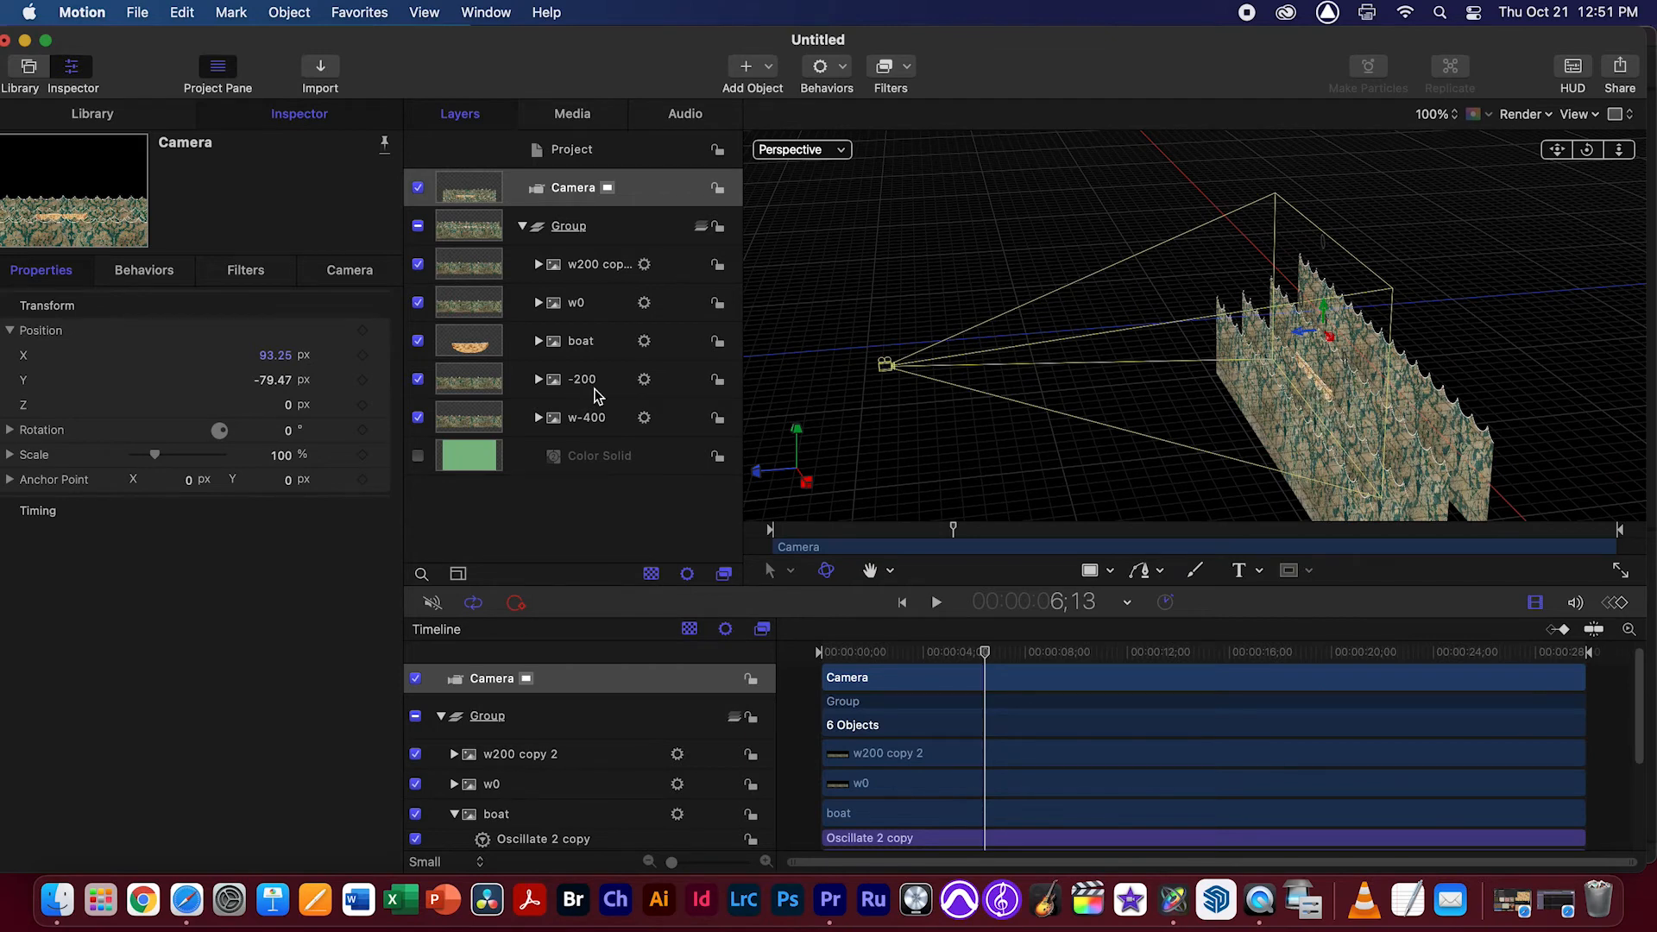
pyautogui.click(571, 343)
pyautogui.click(288, 406)
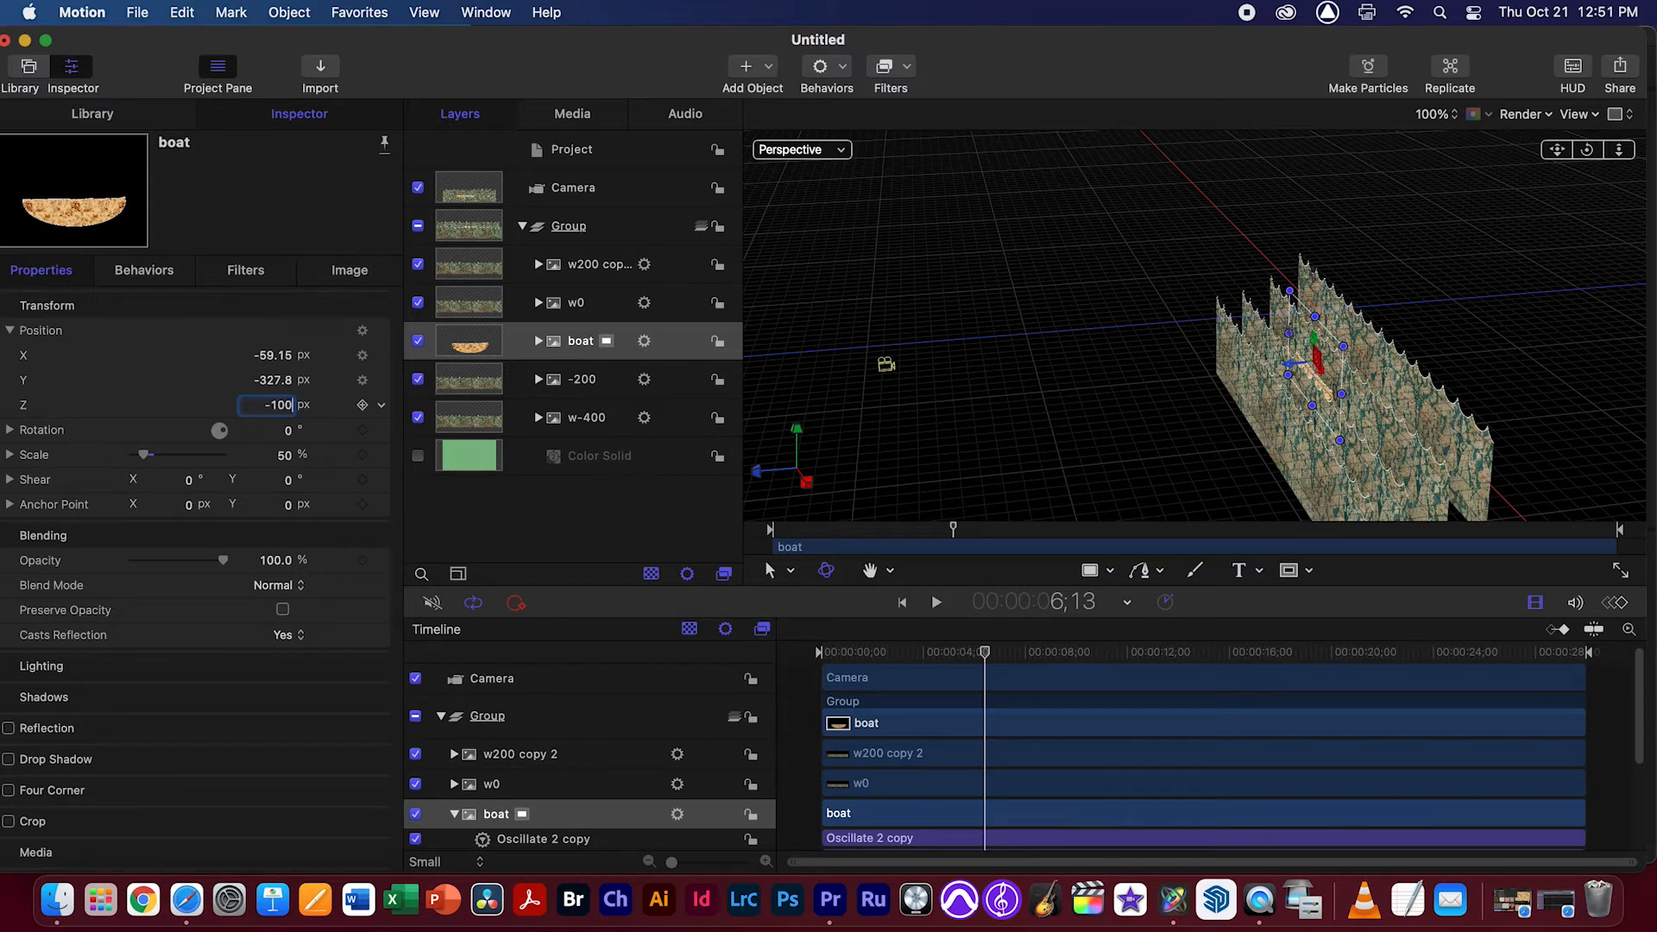
pyautogui.write('-100')
pyautogui.press('Return')
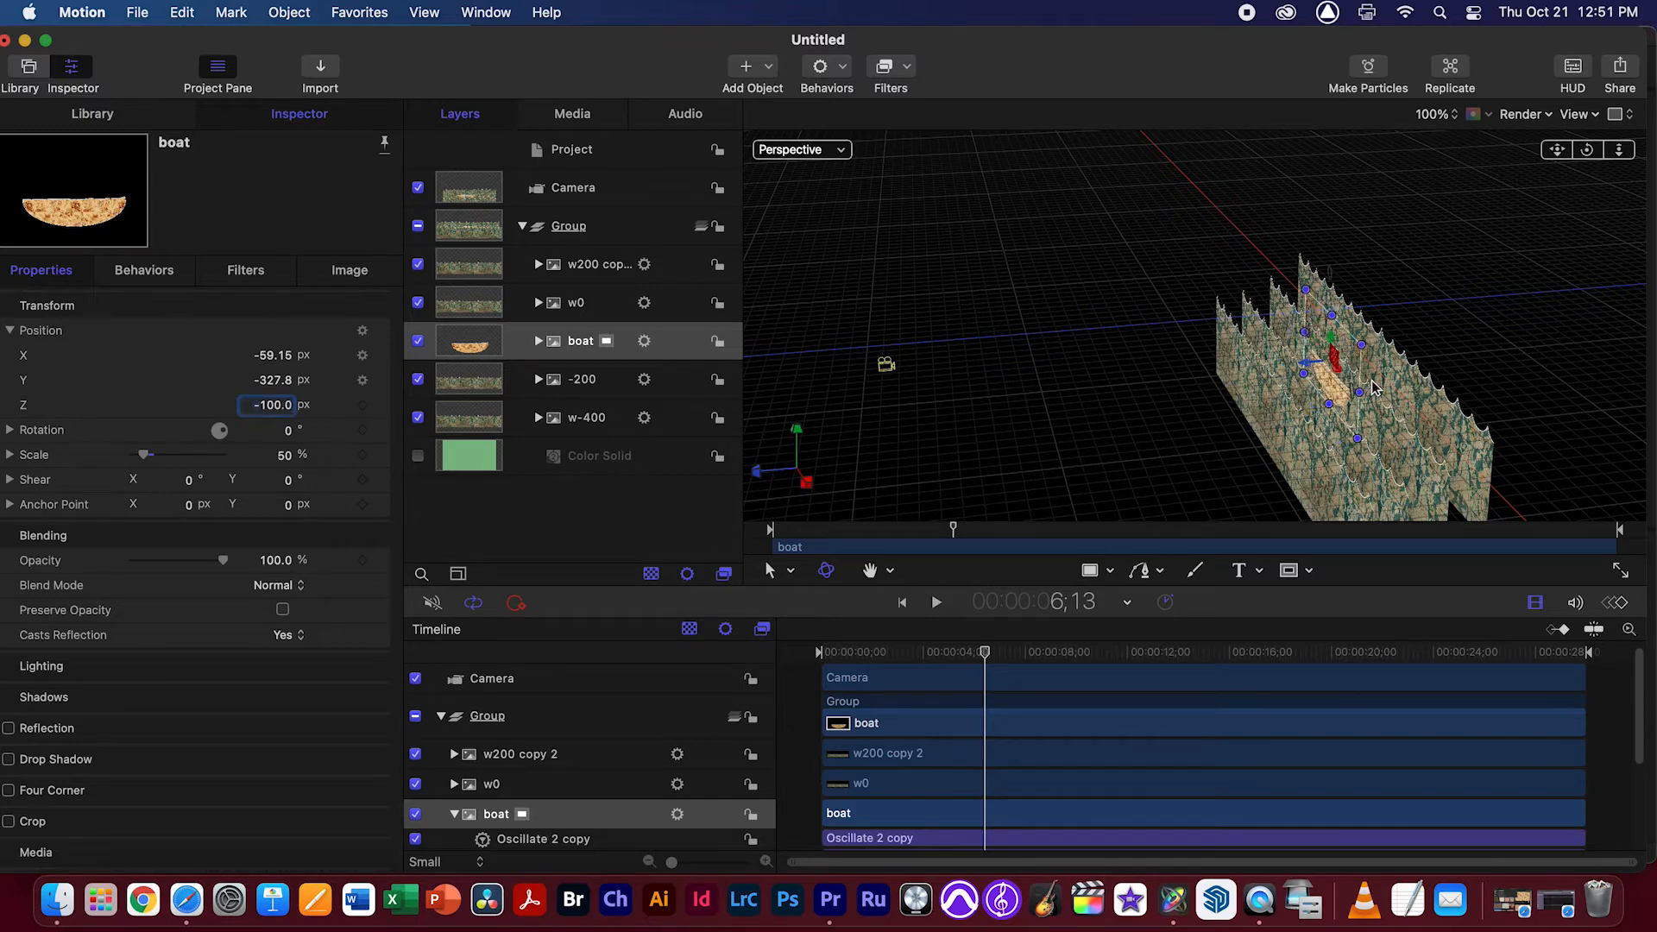
# Rename the boat layer to boat-100 and widen the layer list to show its full name
pyautogui.moveTo(1590, 154)
pyautogui.mouseDown()
pyautogui.moveTo(1549, 156)
pyautogui.moveTo(1580, 155)
pyautogui.mouseUp()
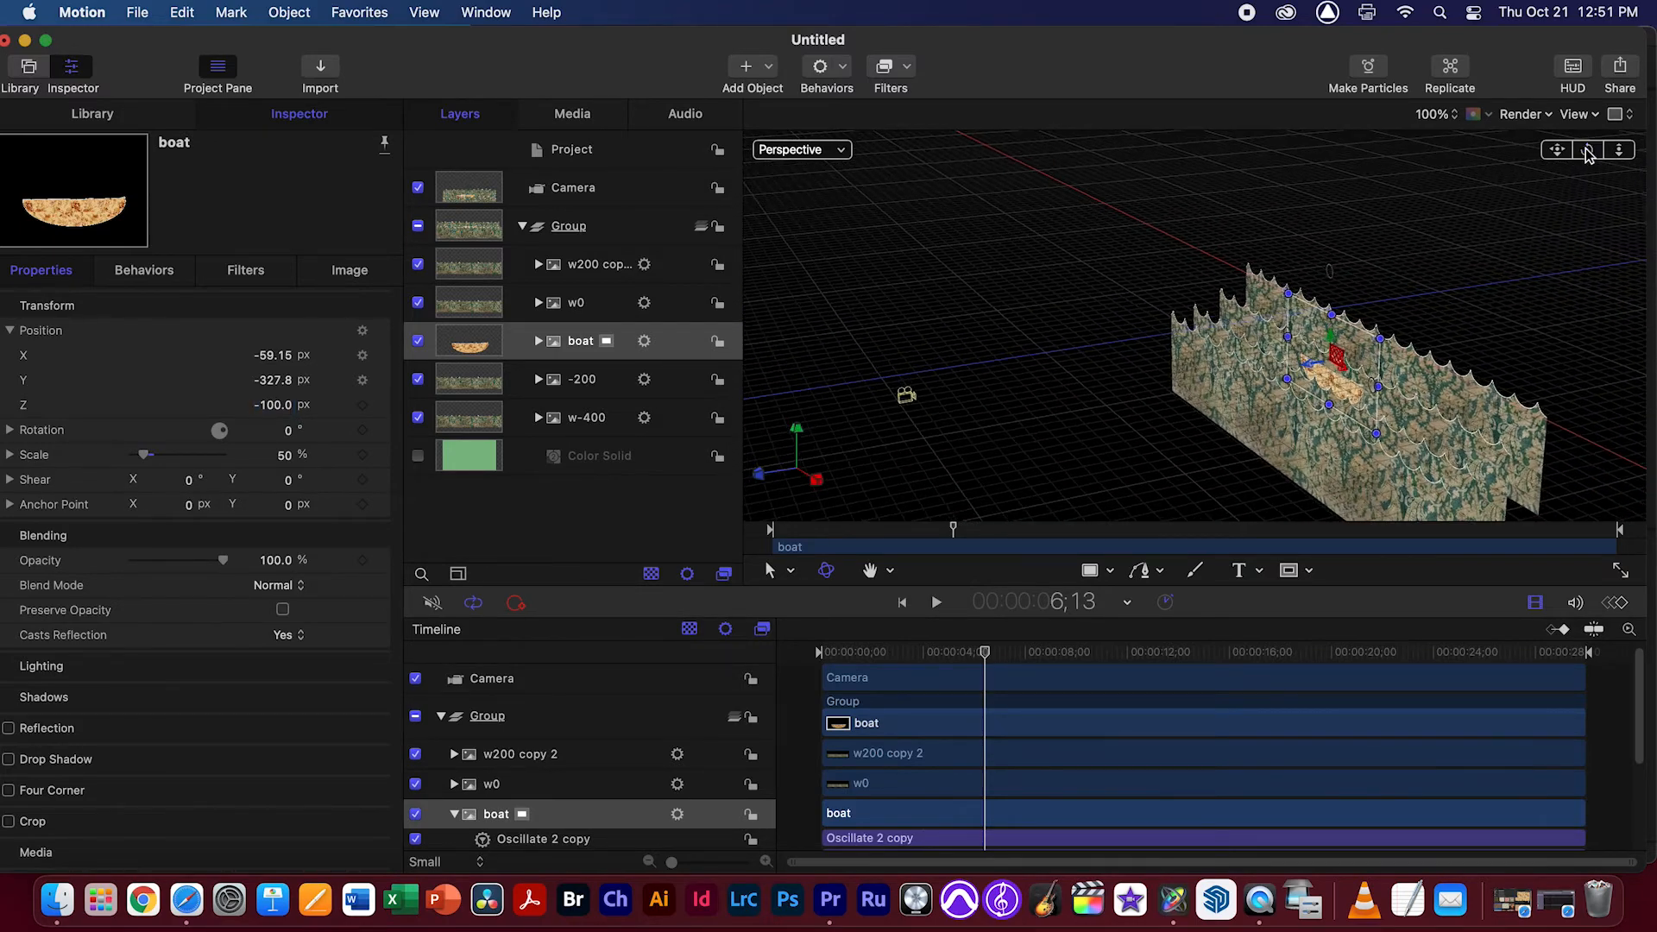
pyautogui.click(580, 344)
pyautogui.click(580, 342)
pyautogui.write('b')
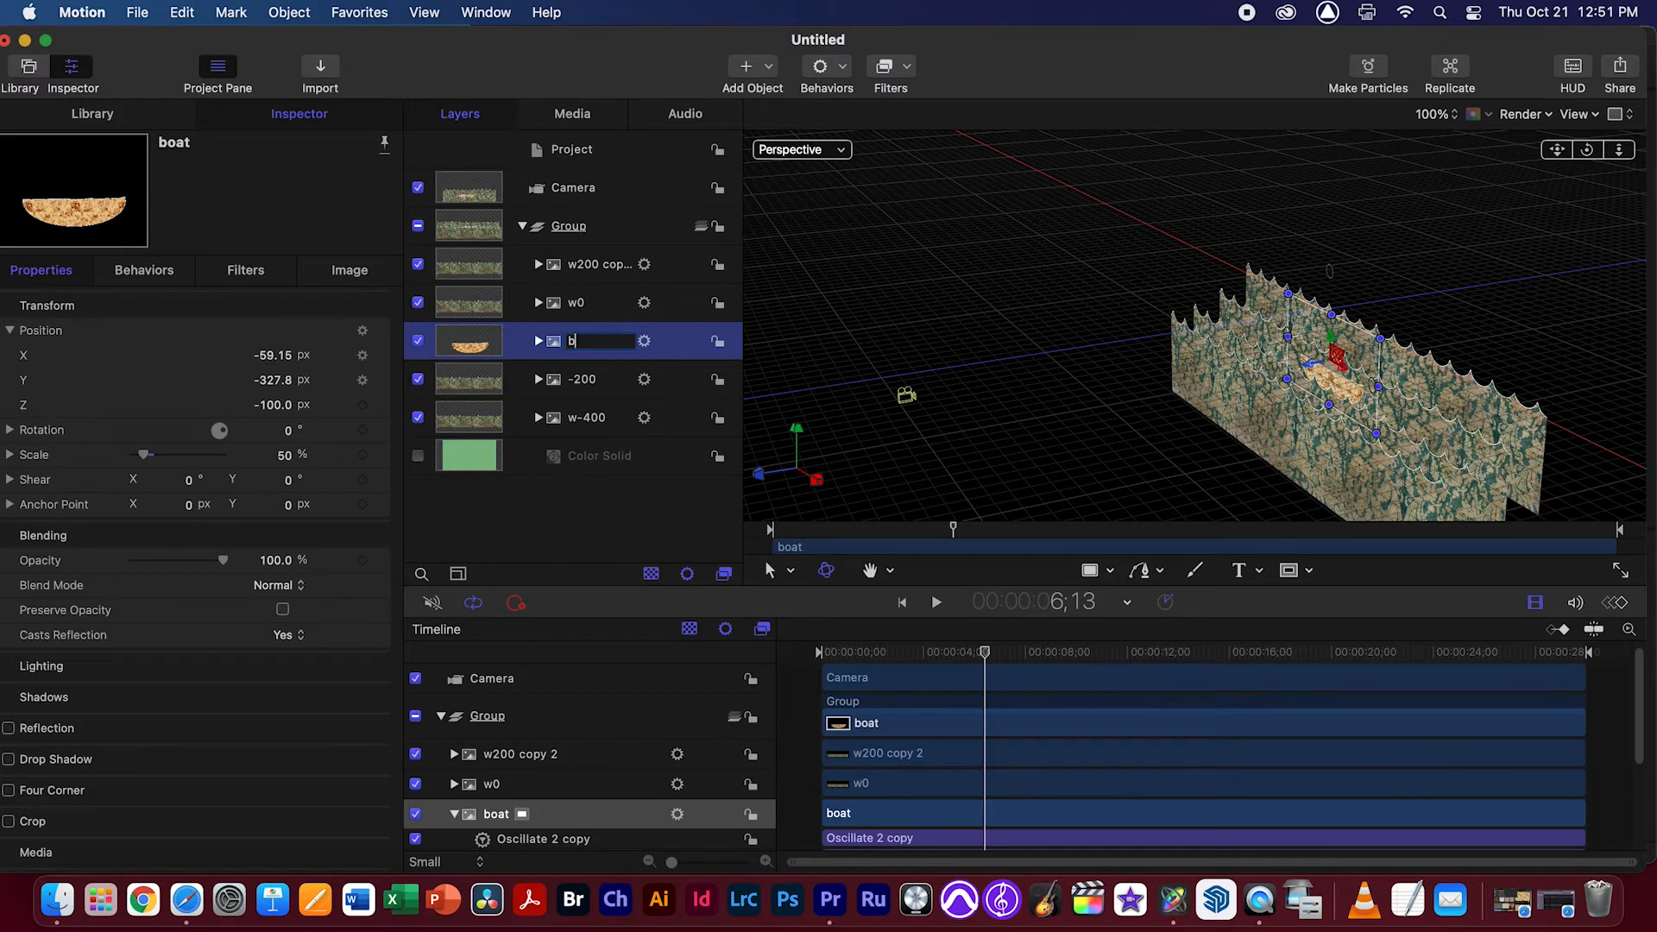
pyautogui.write('oat-100')
pyautogui.press('Return')
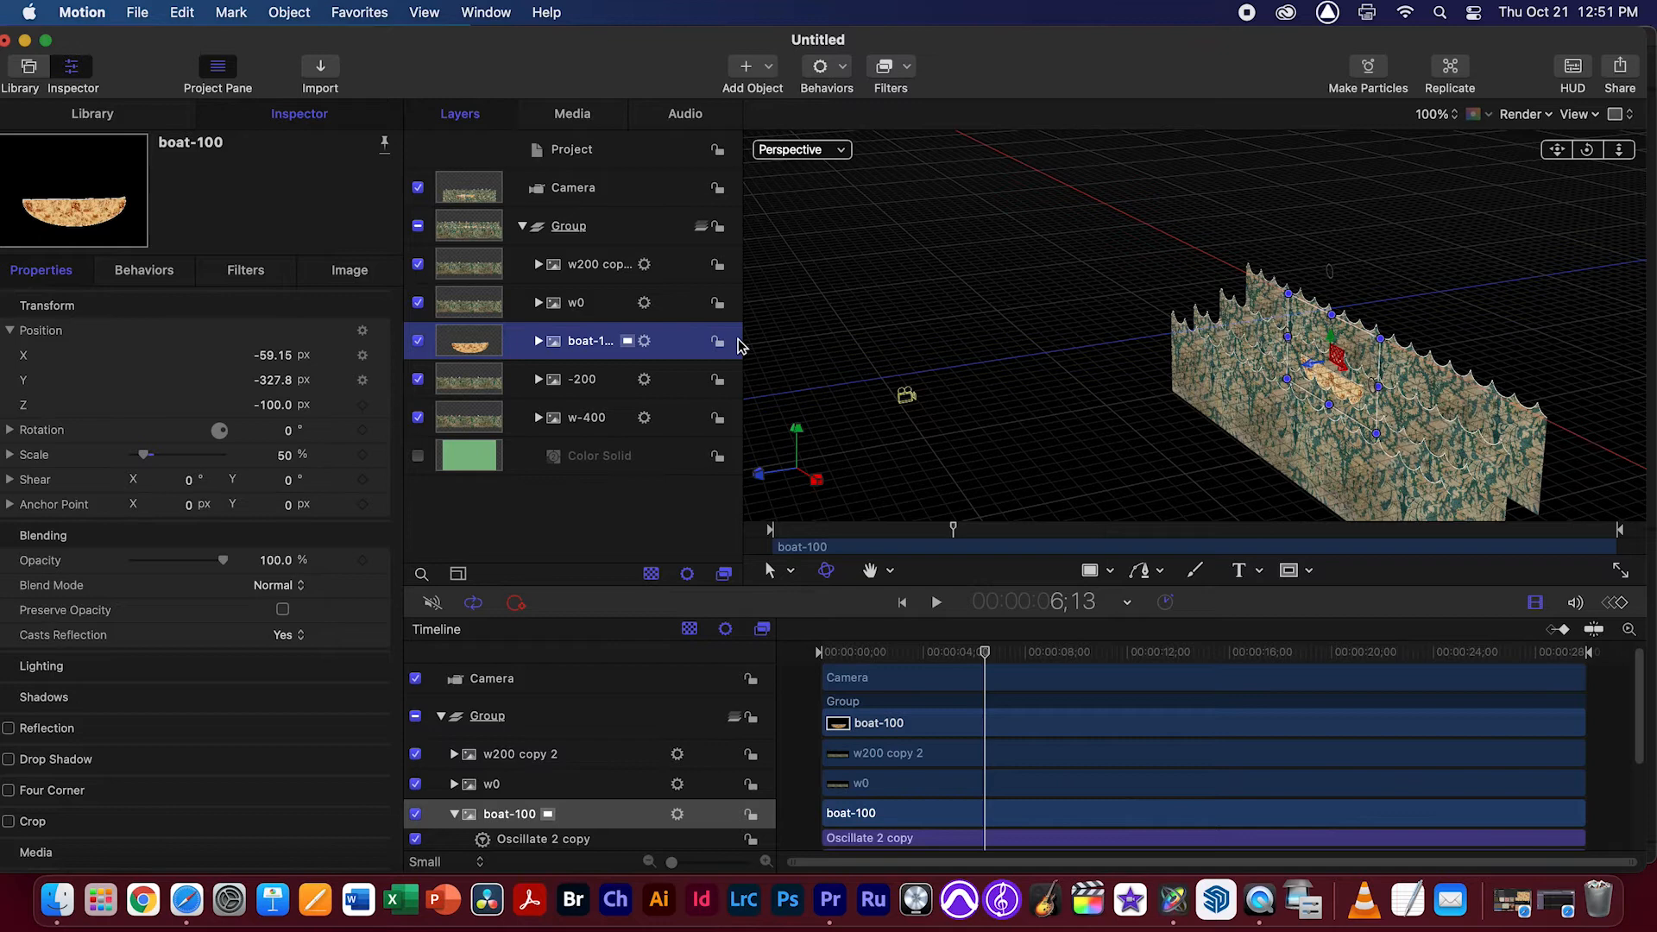
pyautogui.moveTo(743, 343); pyautogui.dragTo(809, 344)
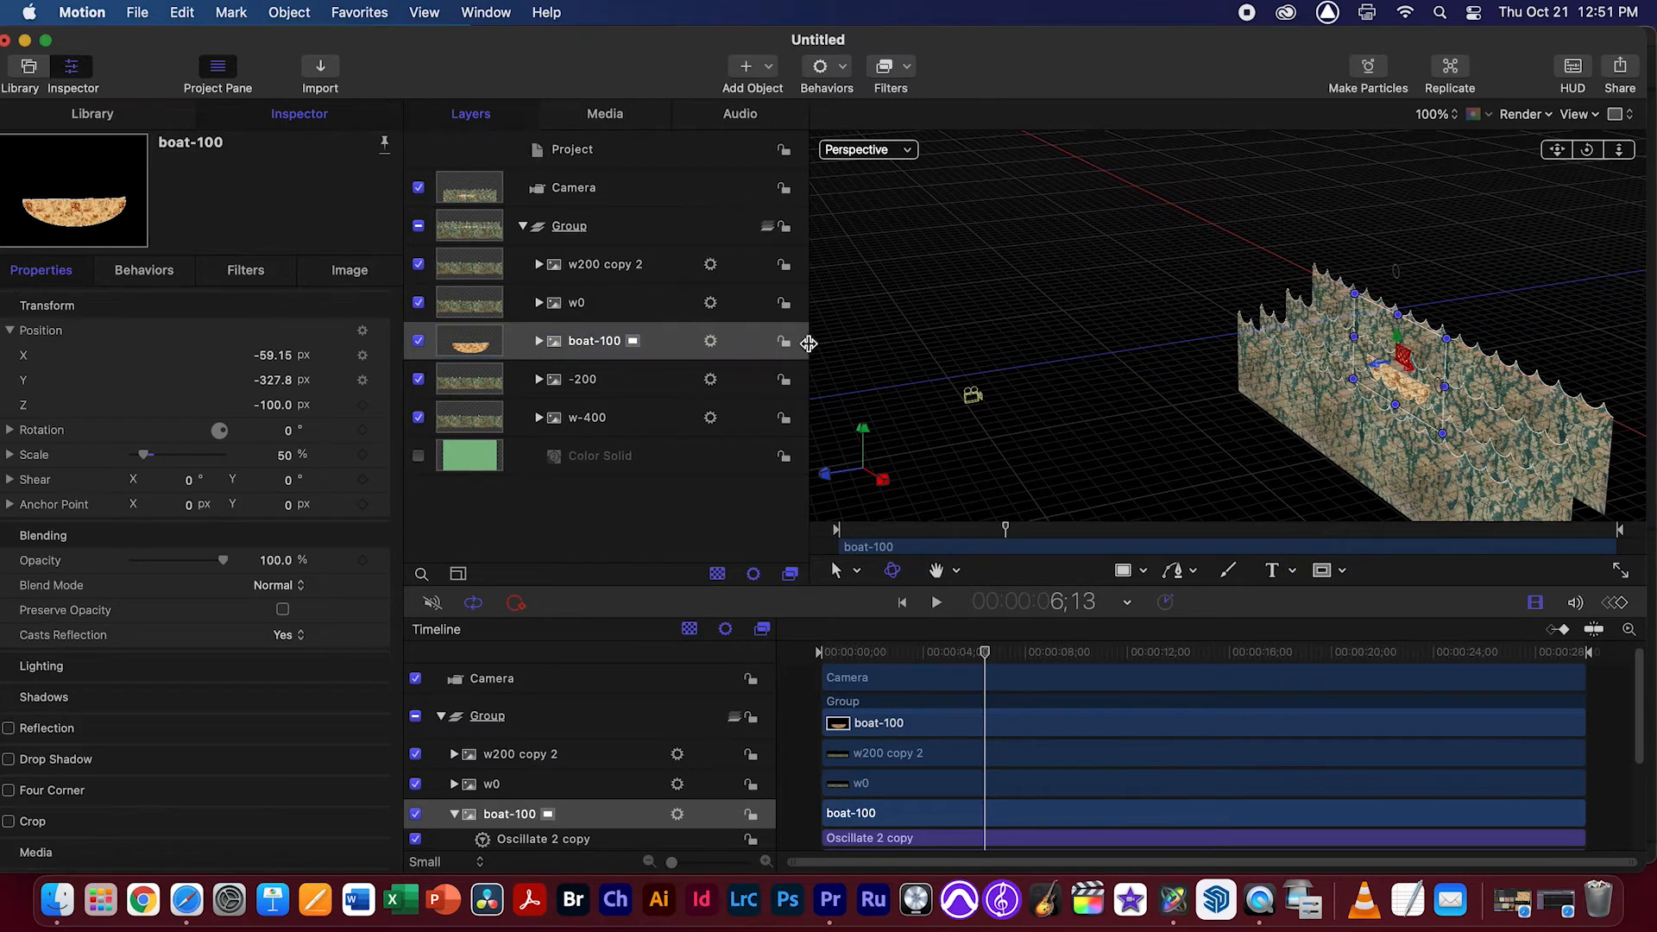
# Turn on the Color Solid background, return to the Camera view and preview the animation
pyautogui.click(583, 316)
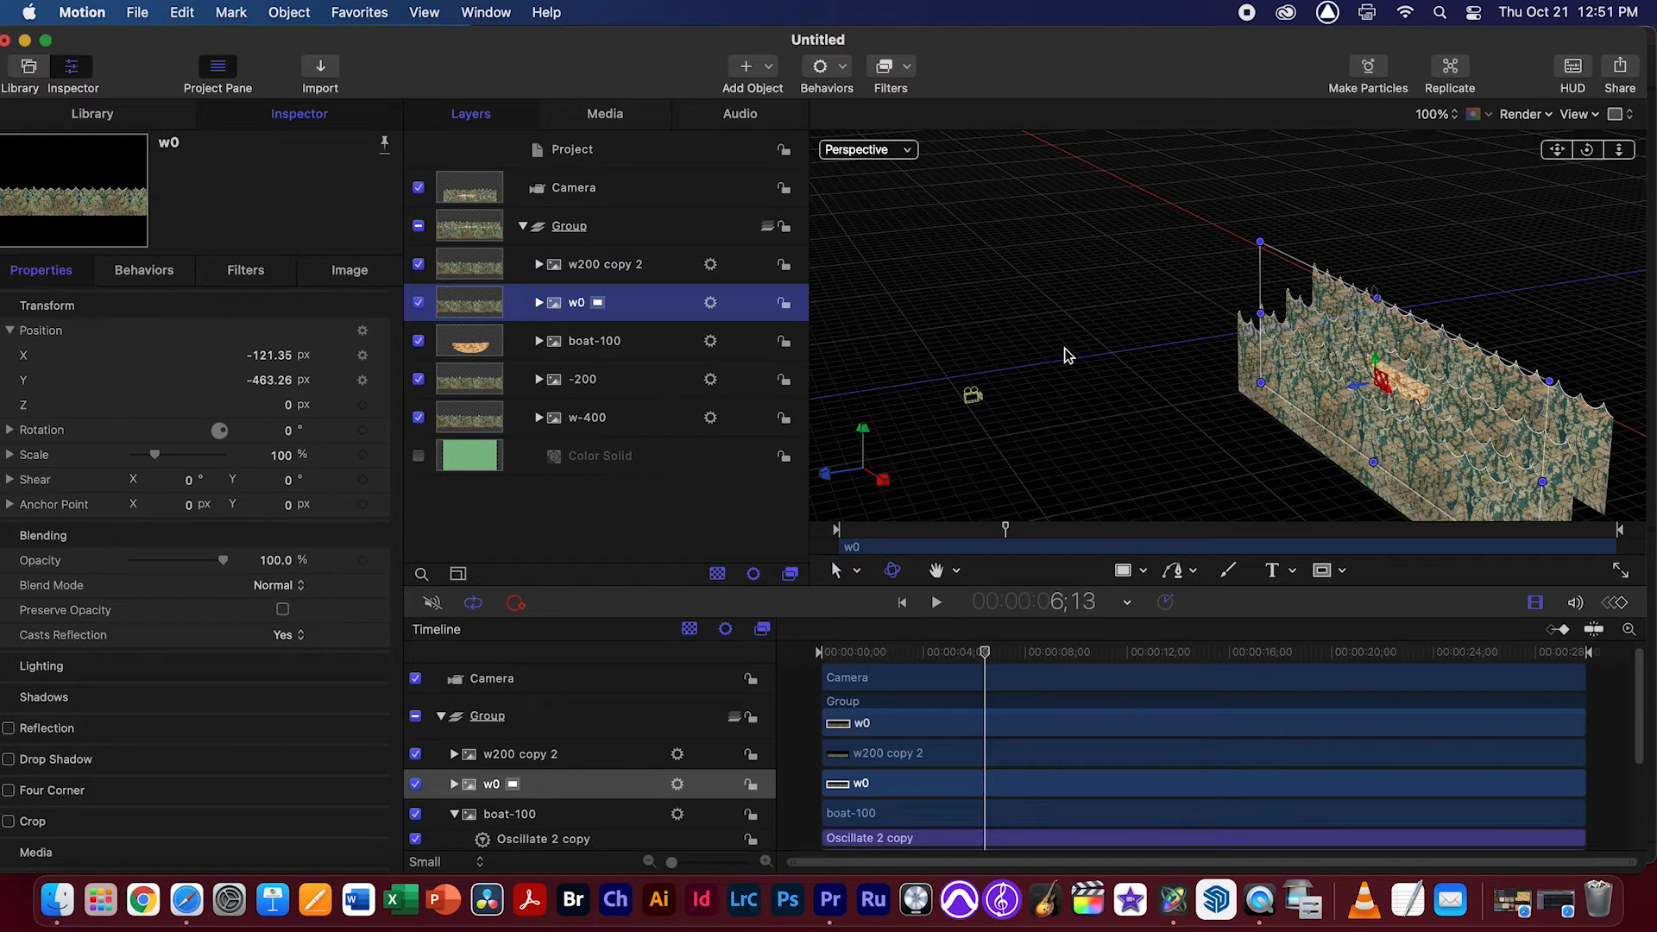
pyautogui.click(419, 456)
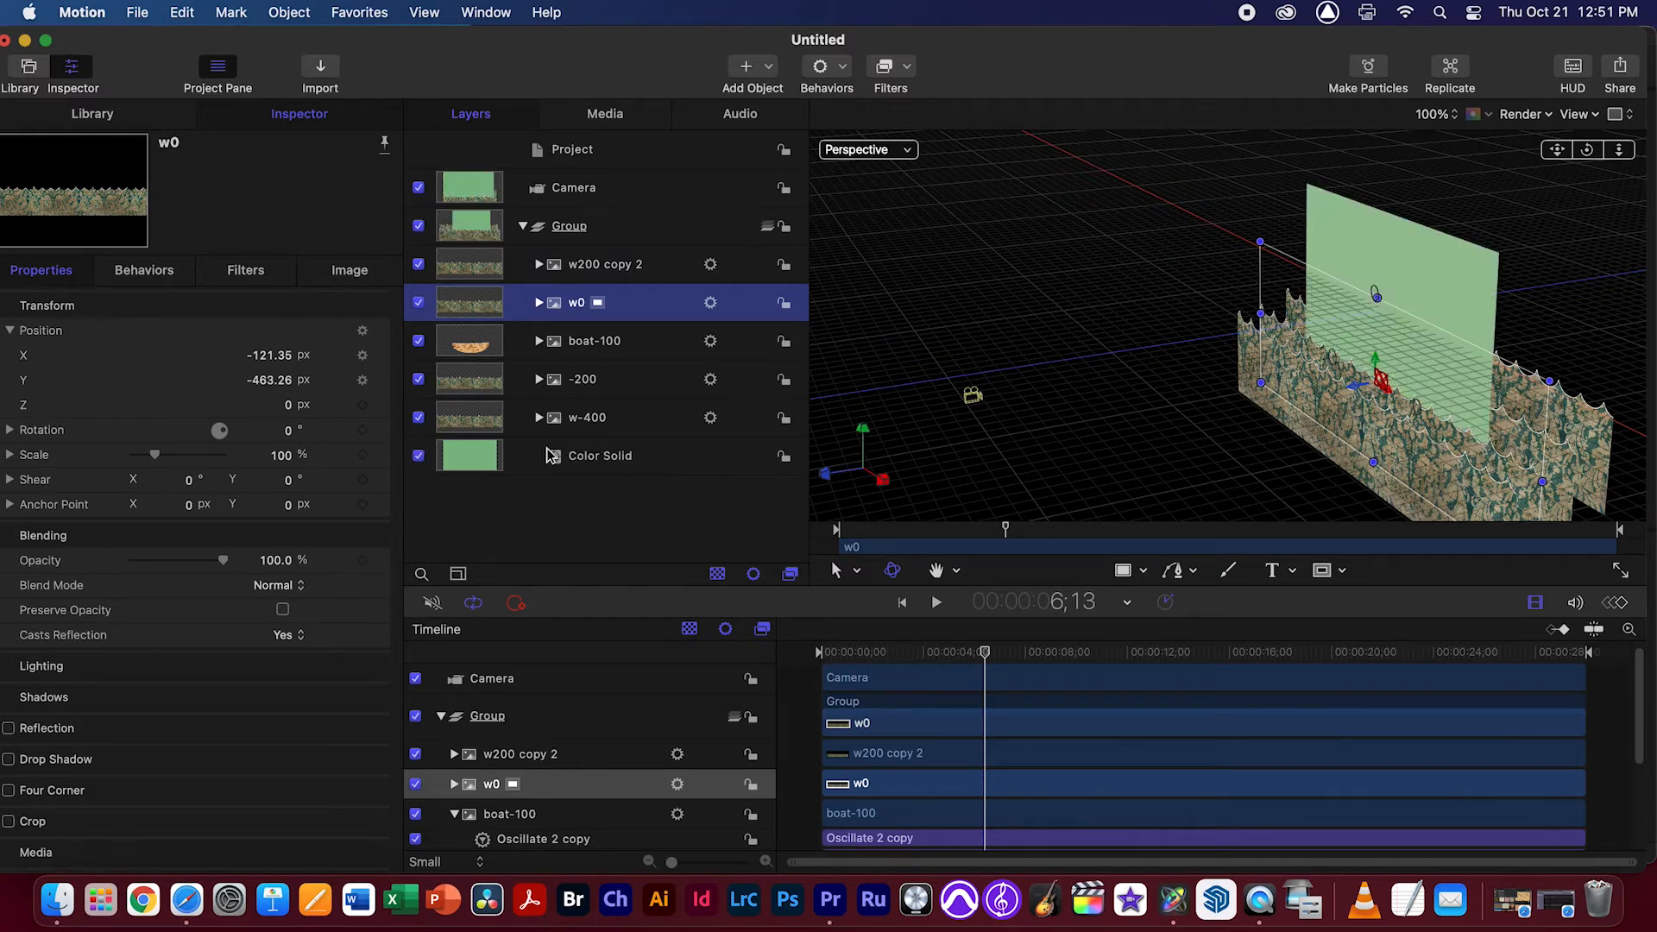
pyautogui.moveTo(1587, 150); pyautogui.dragTo(1031, 173)
pyautogui.click(898, 148)
pyautogui.click(903, 185)
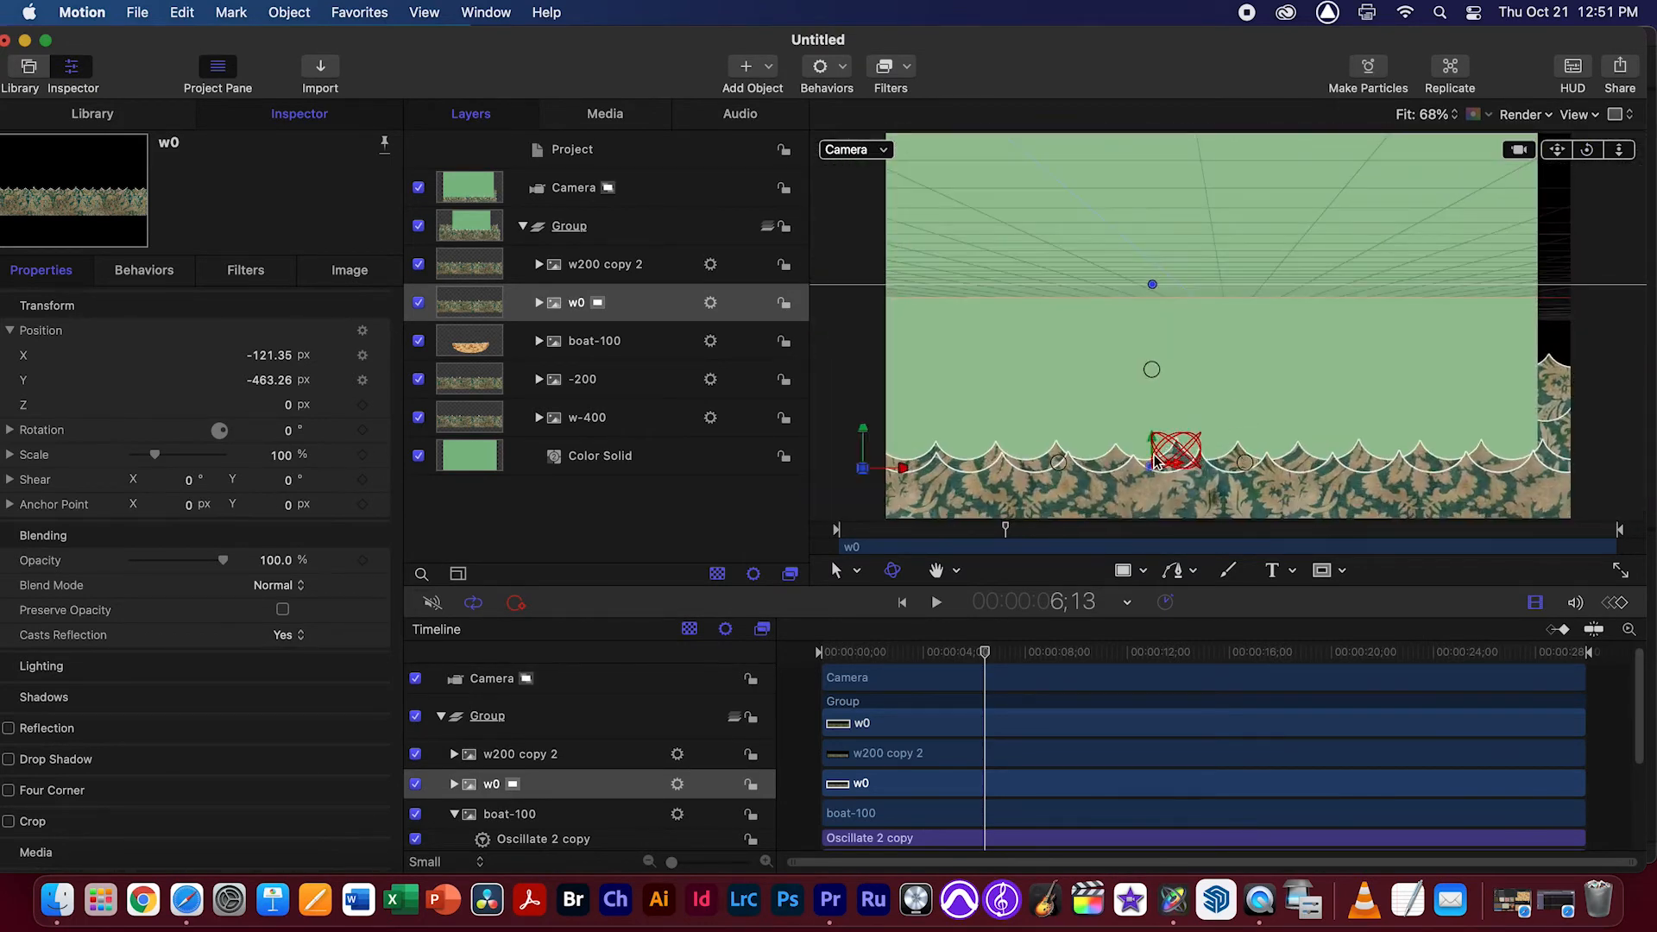
pyautogui.press('space')
pyautogui.press('space')
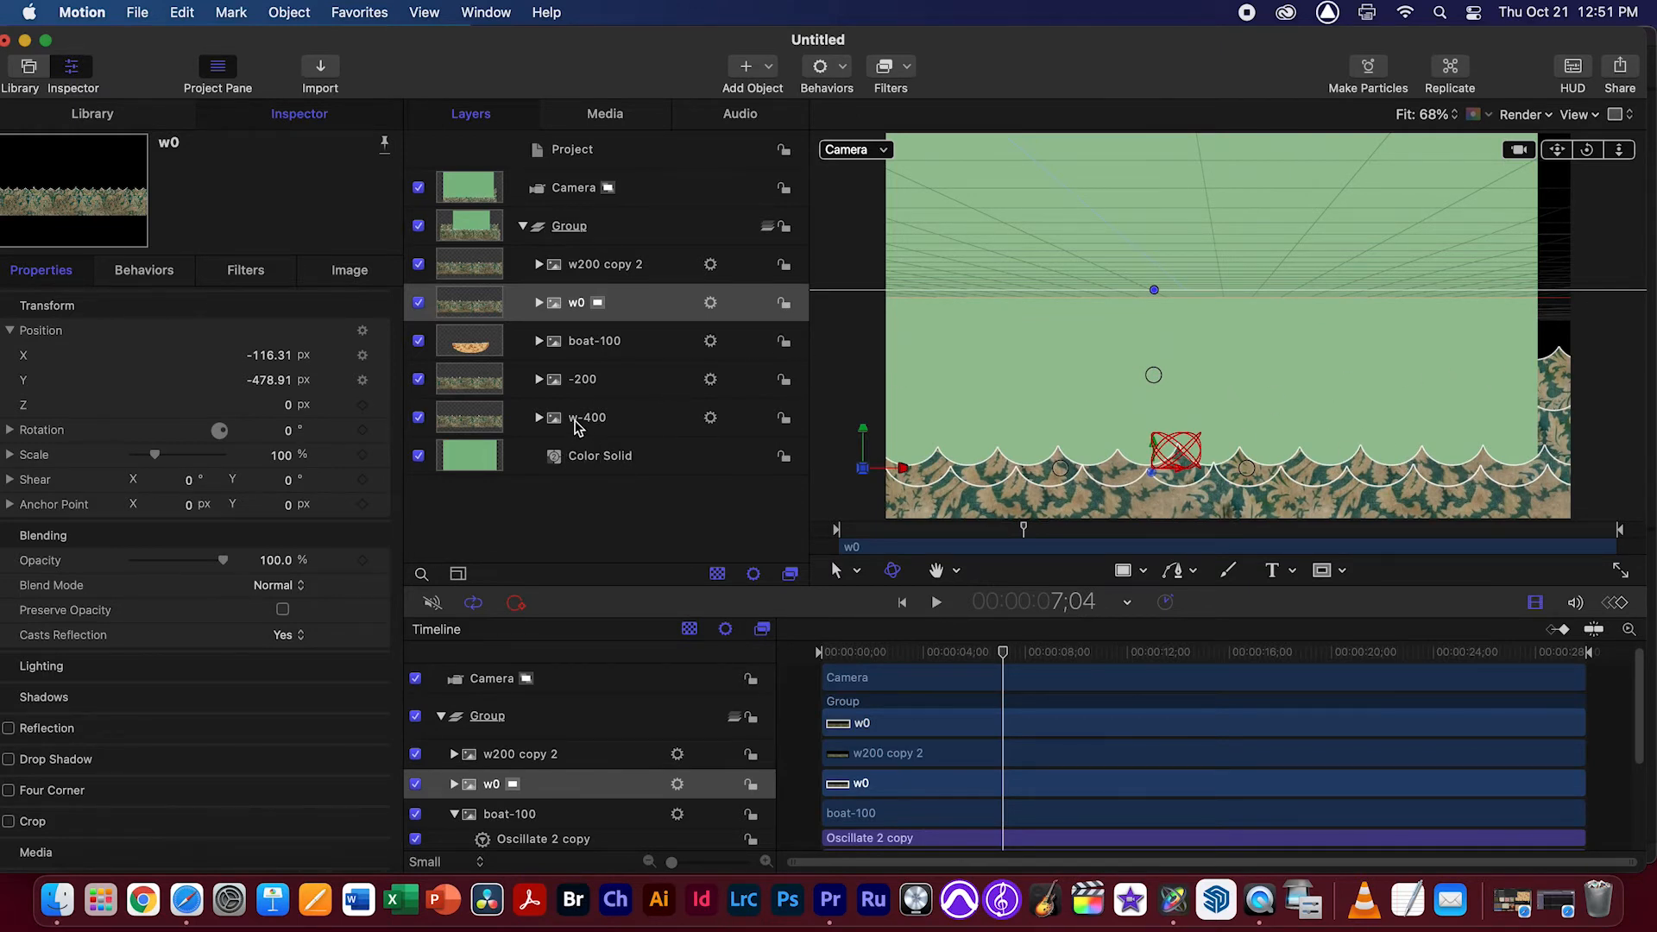
# Try moving the Color Solid to Z -500 px and scaling it to about 162% to cover the frame behind the waves
pyautogui.click(601, 422)
pyautogui.click(604, 386)
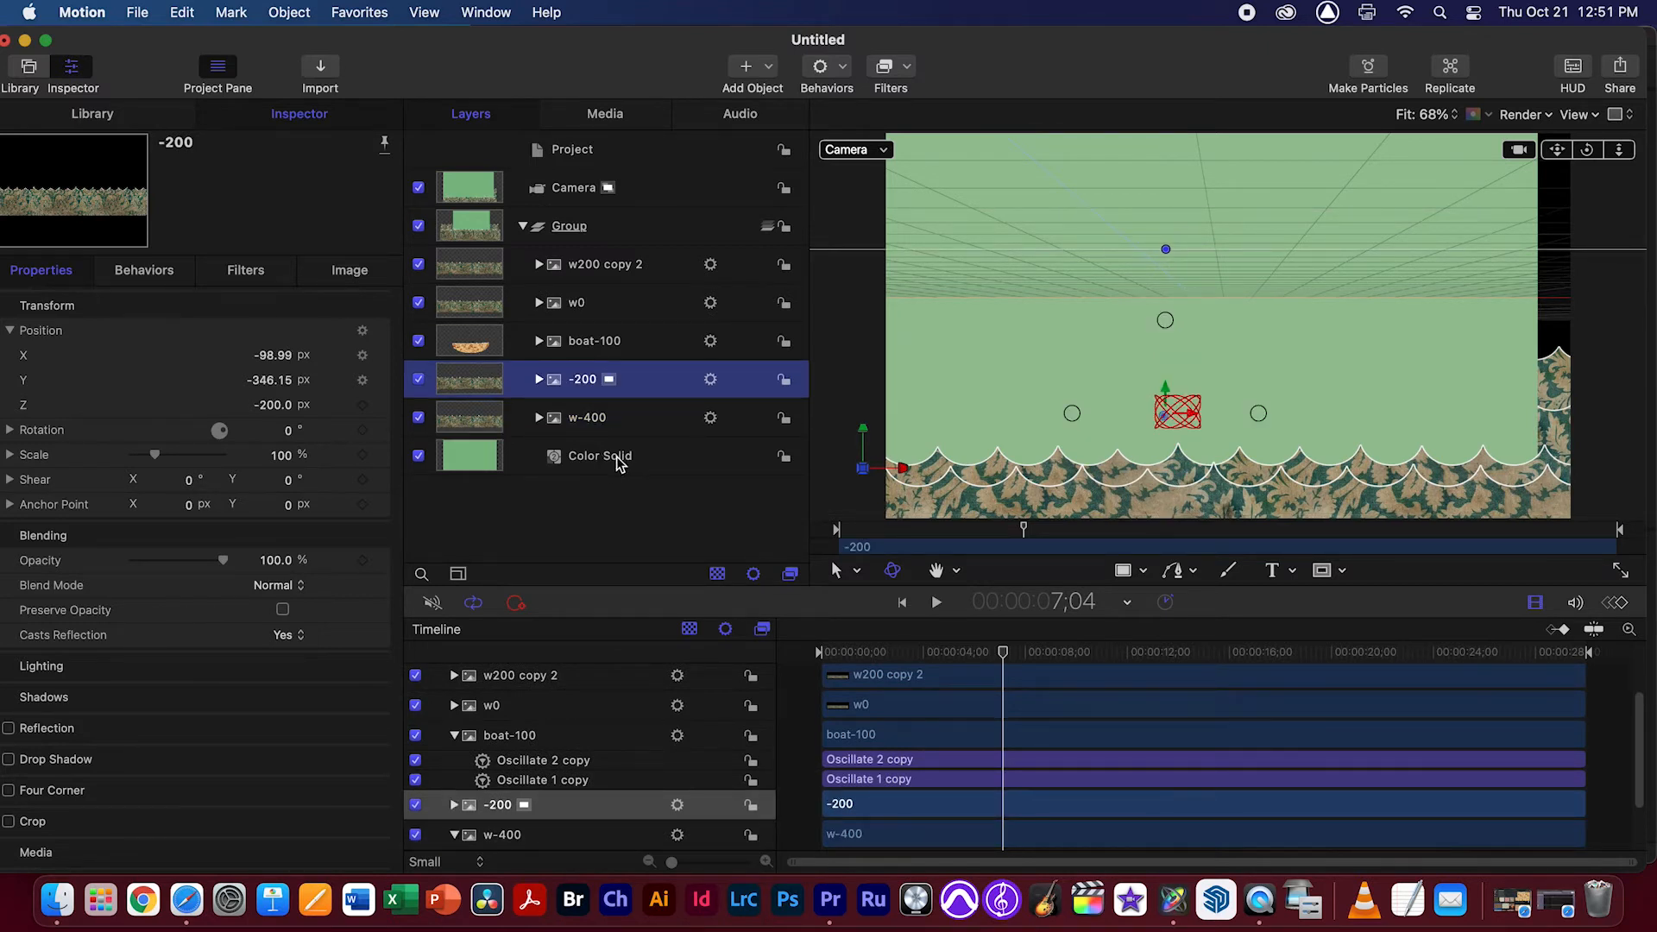
pyautogui.click(601, 459)
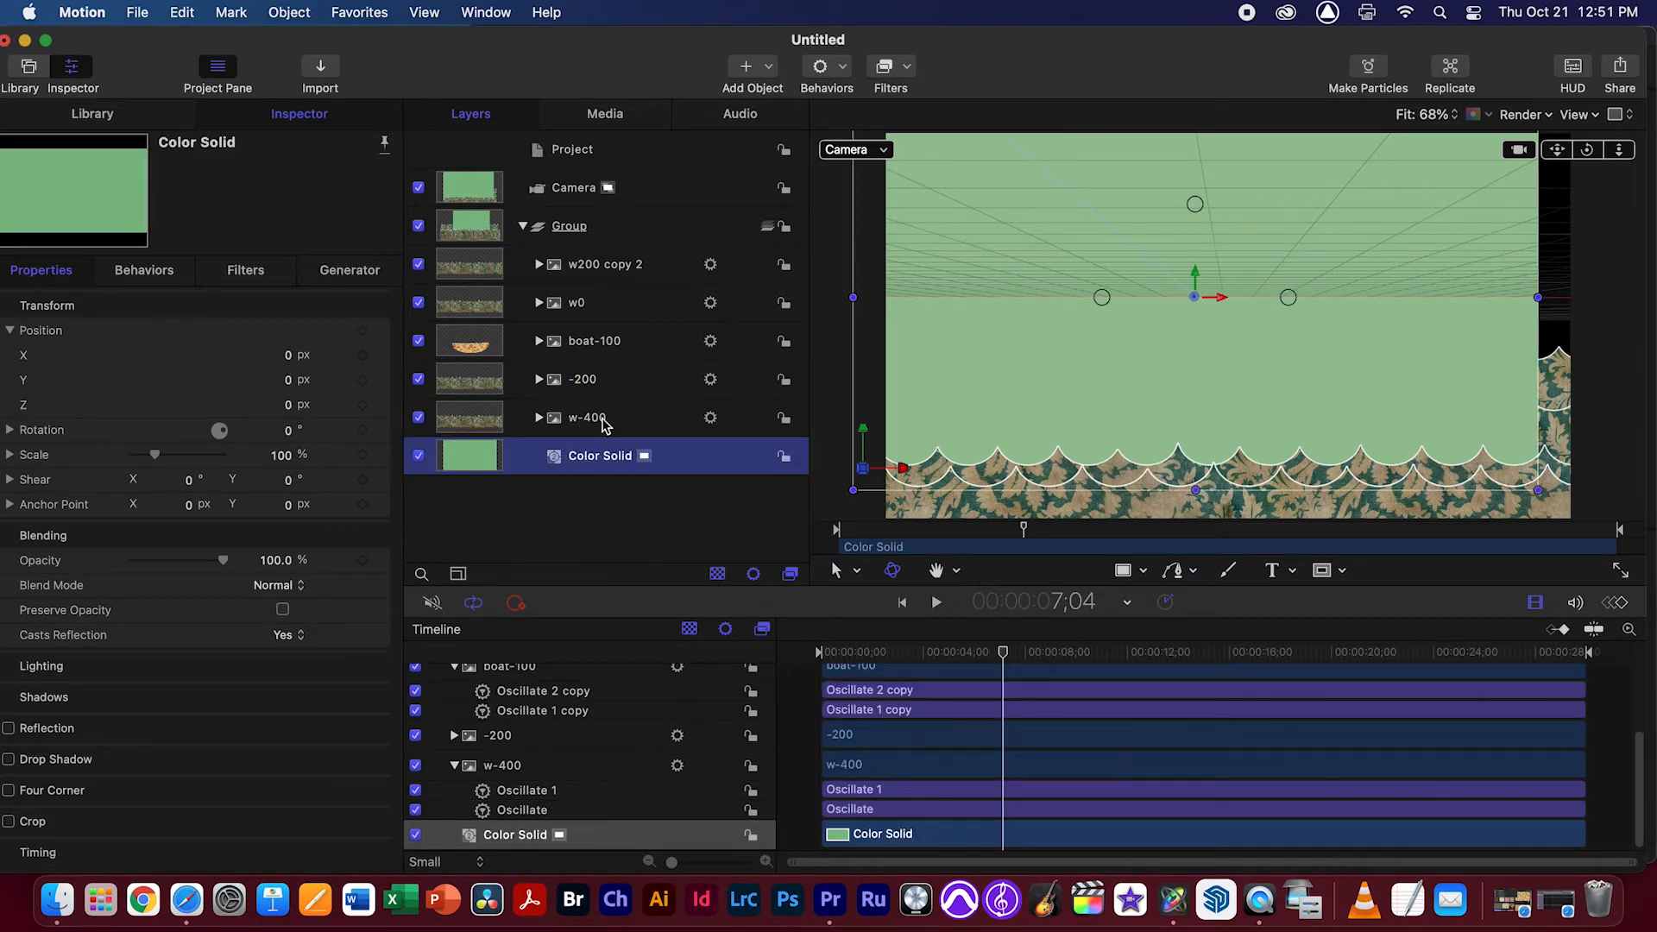
pyautogui.click(288, 405)
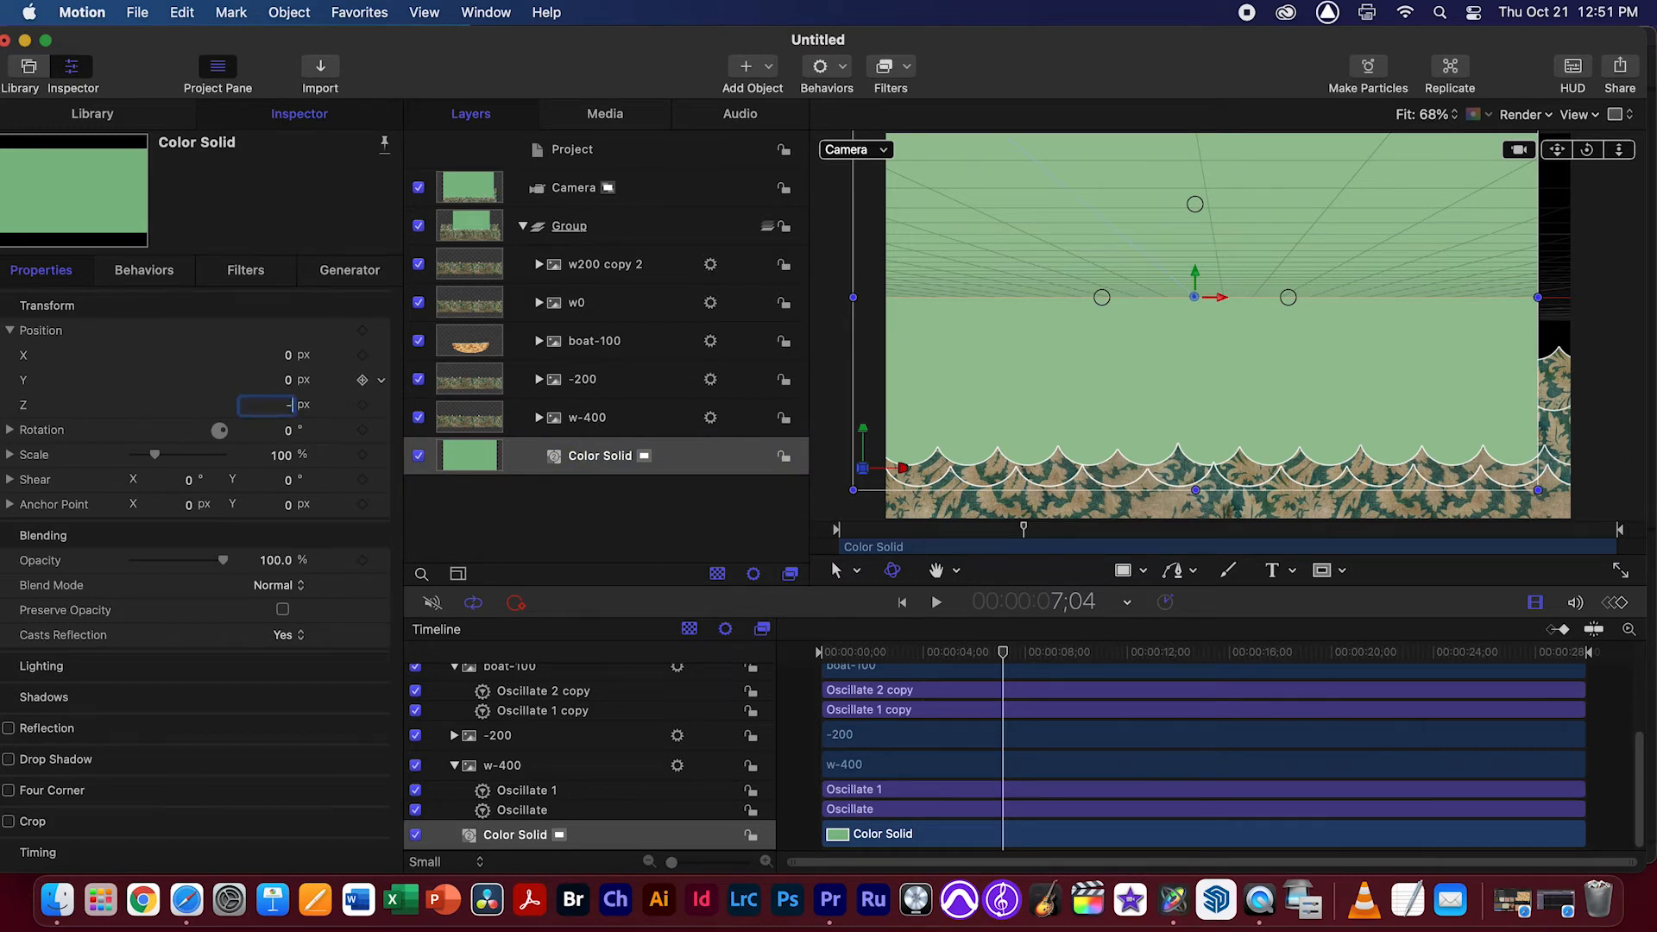
pyautogui.press('Return')
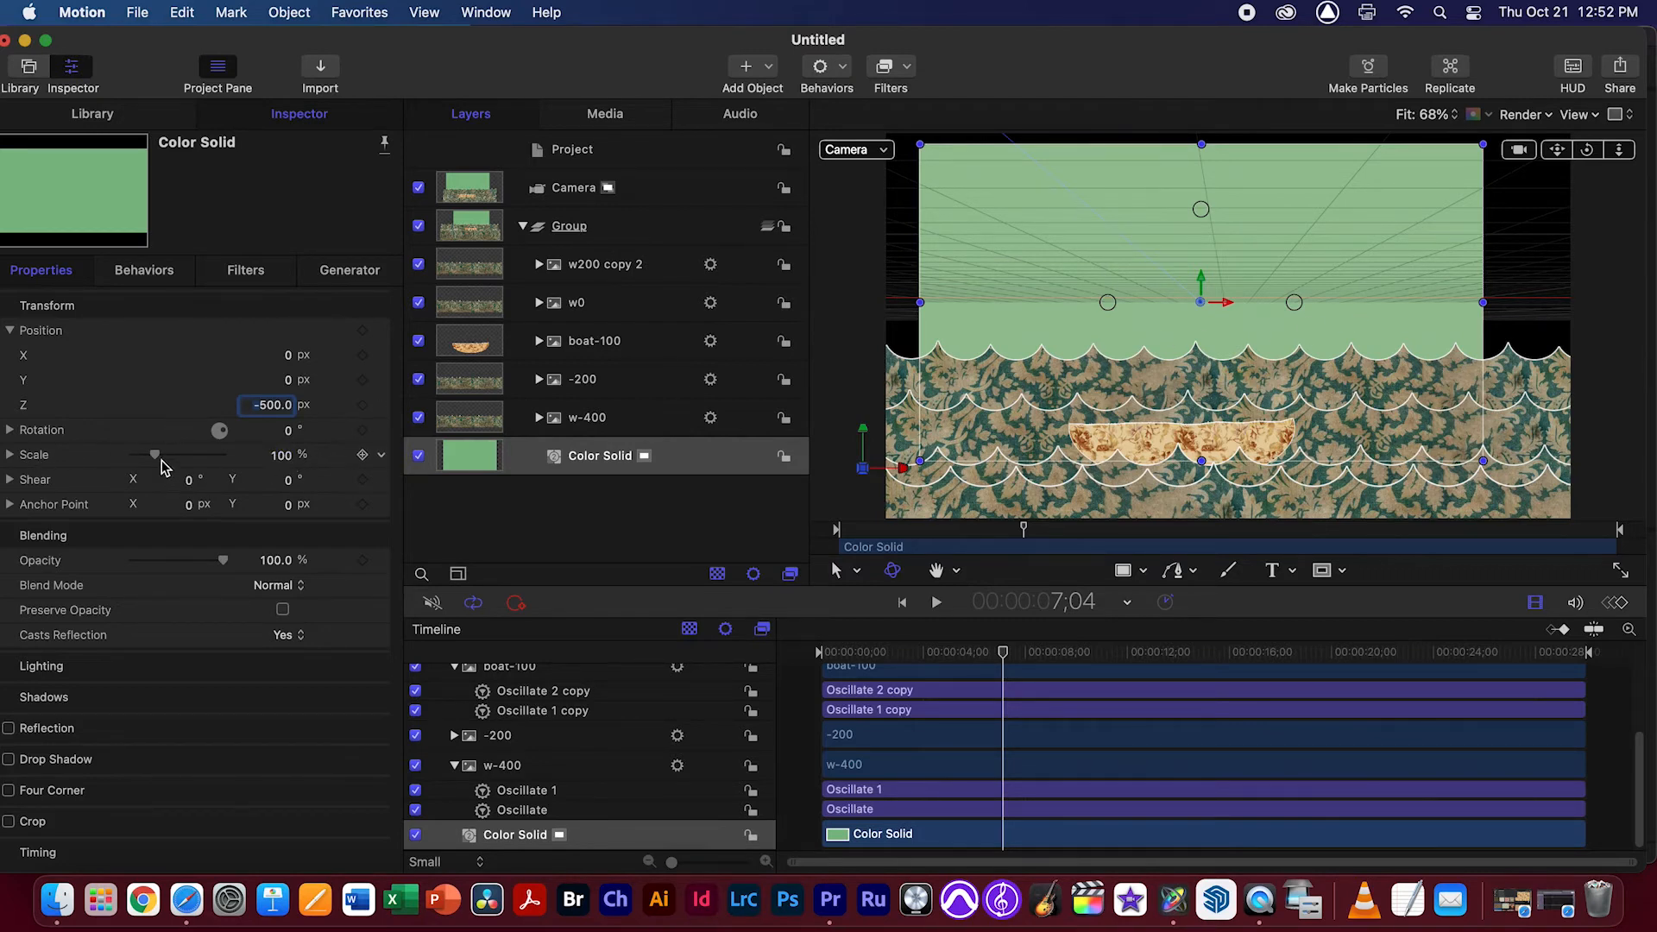
pyautogui.moveTo(161, 462); pyautogui.dragTo(165, 456)
pyautogui.moveTo(171, 455); pyautogui.dragTo(169, 455)
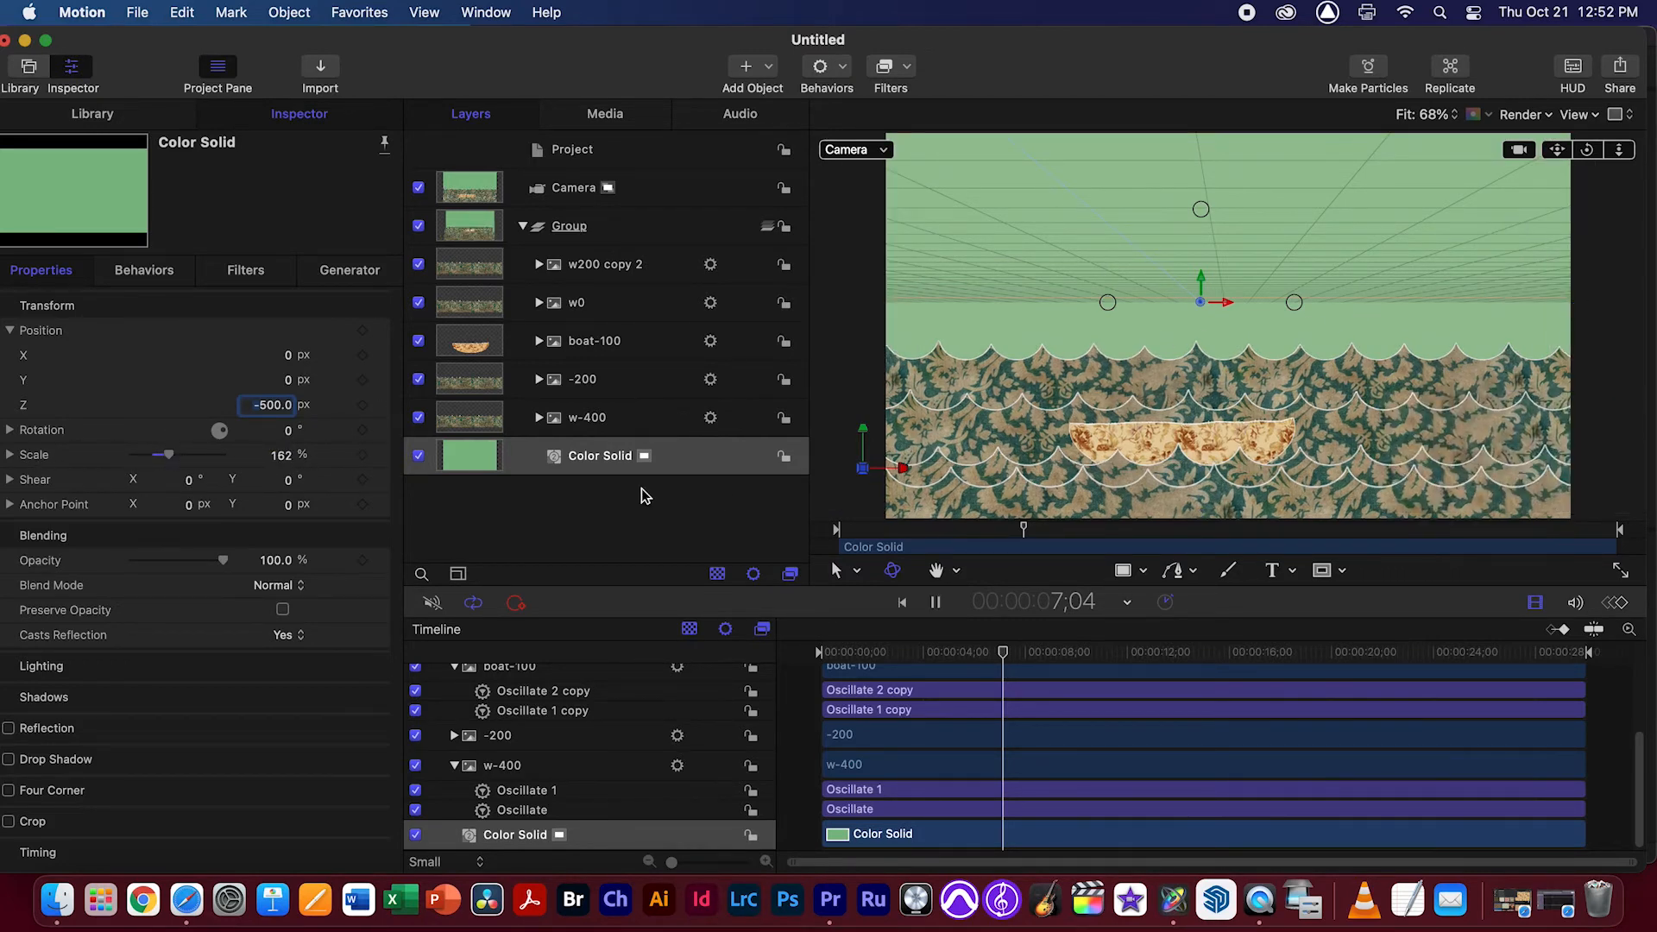
pyautogui.press('space')
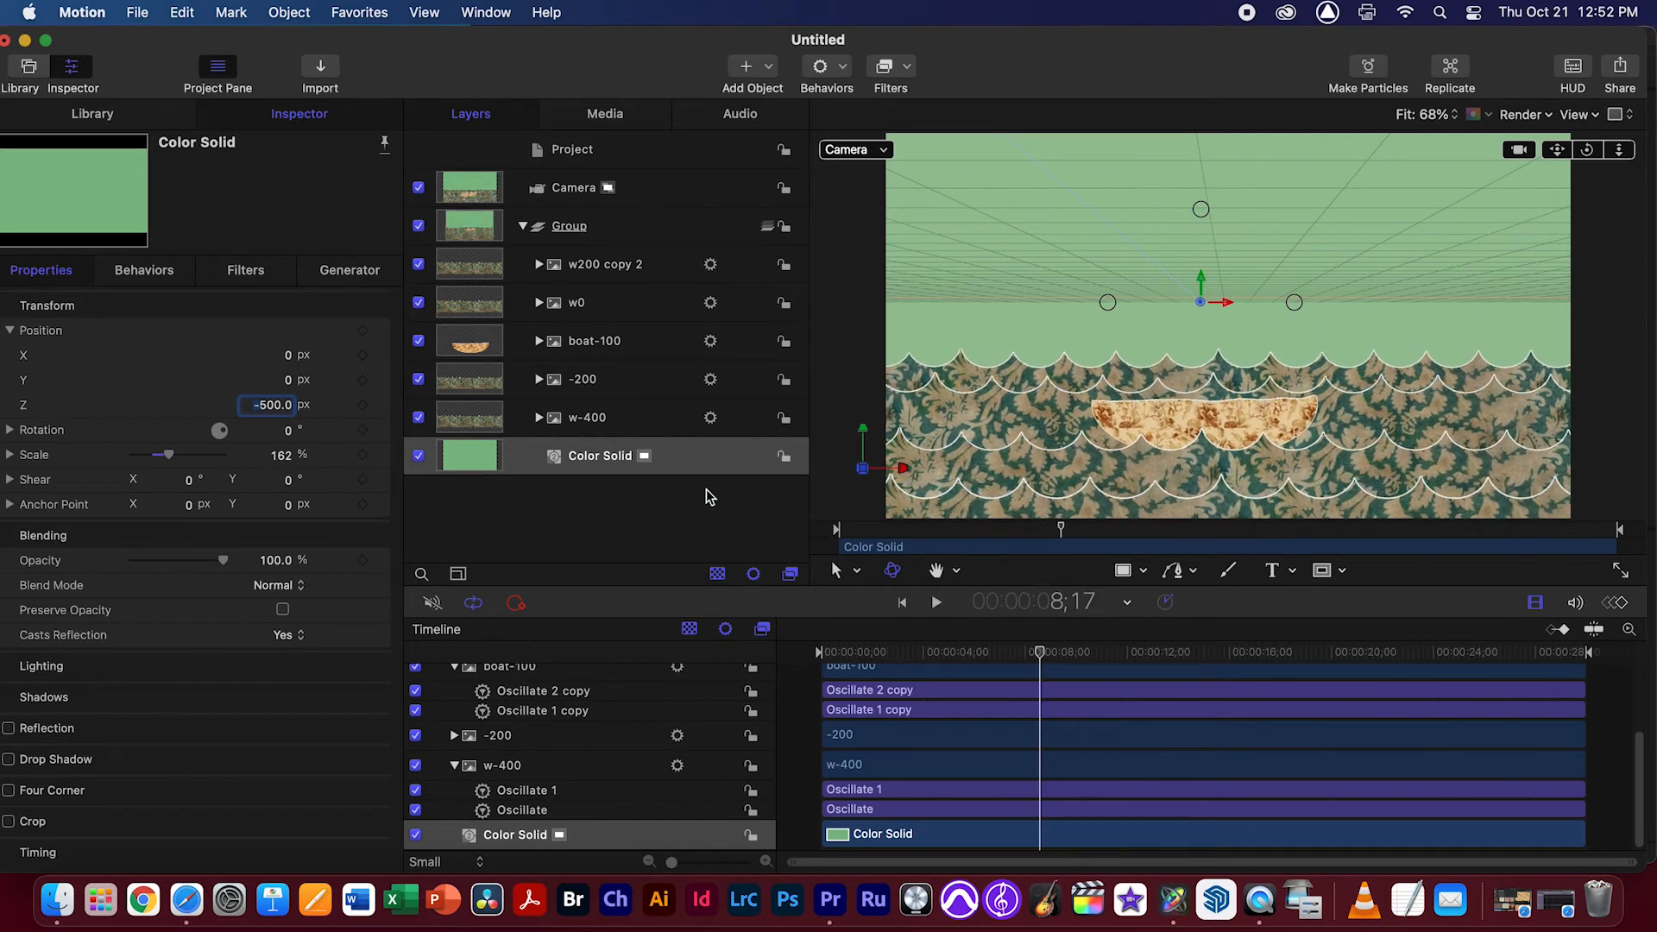
# Undo the Color Solid's scaling and its Z position change
pyautogui.press('super+z')
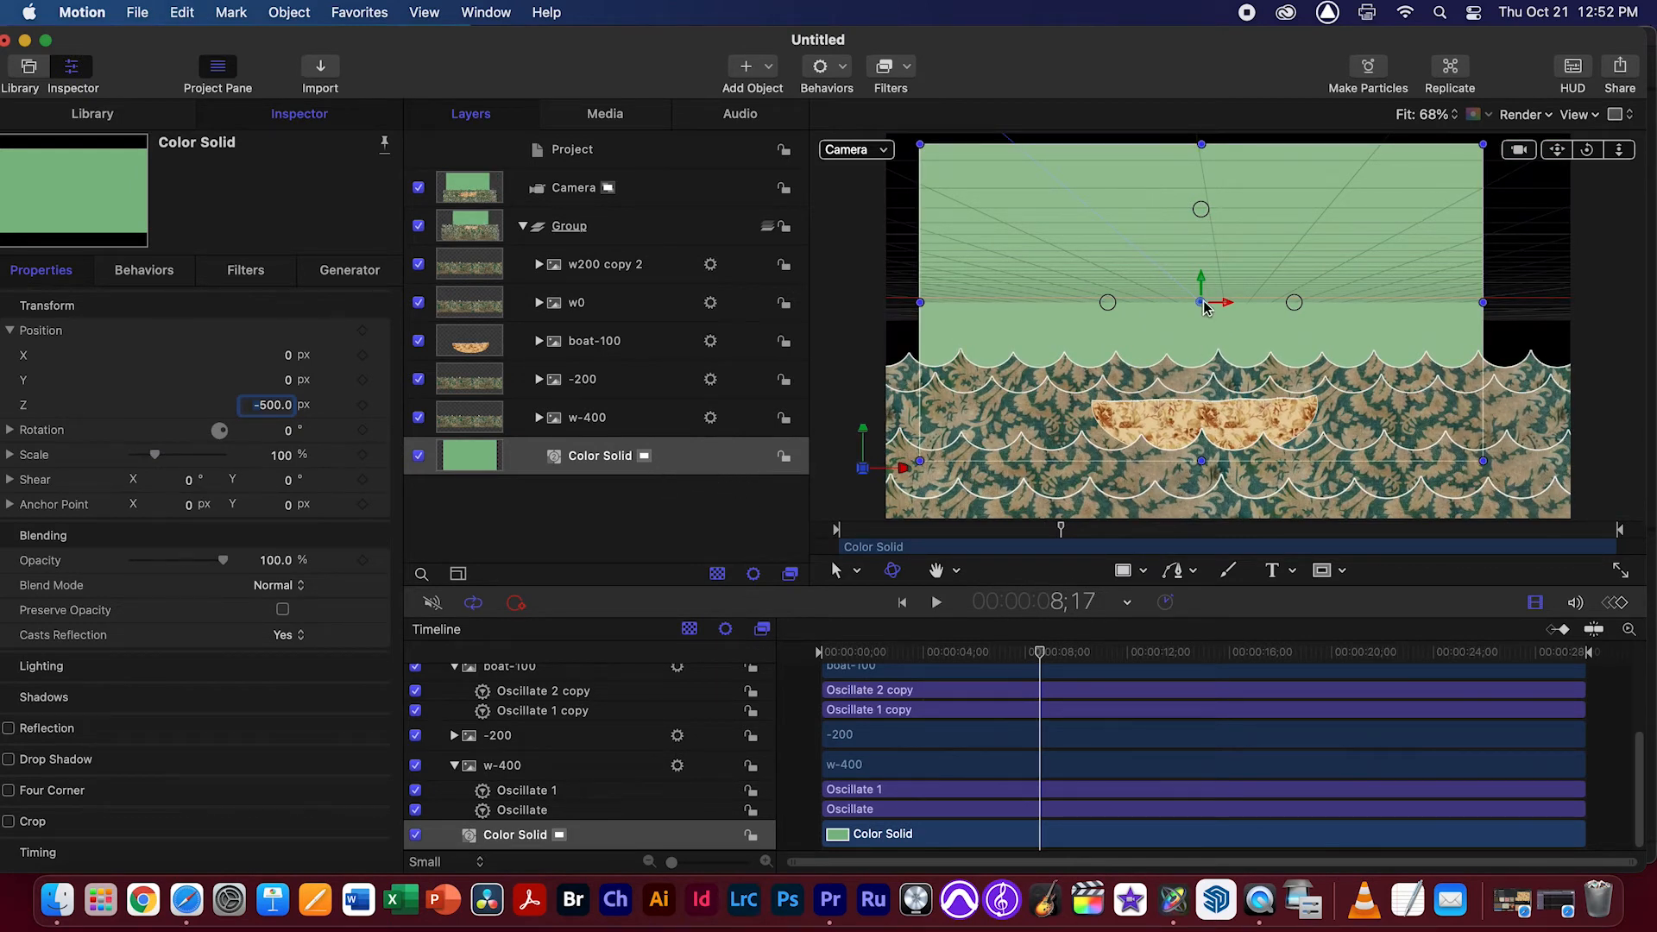
pyautogui.press('super+z')
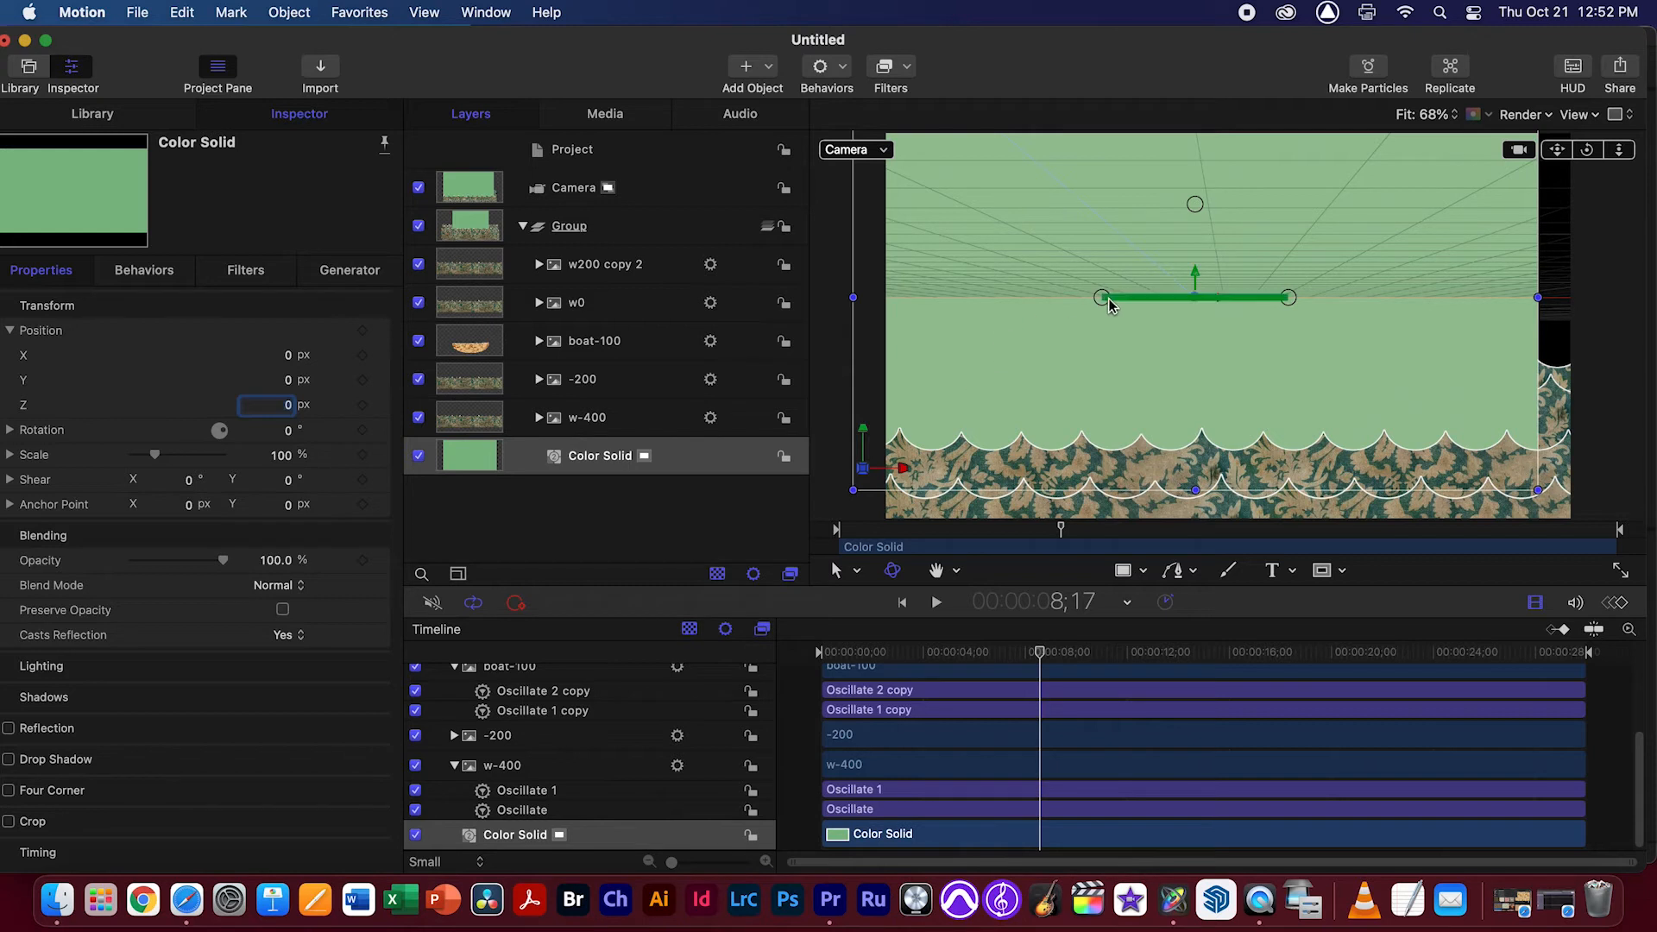
# Put the Color Solid in a group of its own and make that group 2D
pyautogui.click(578, 471)
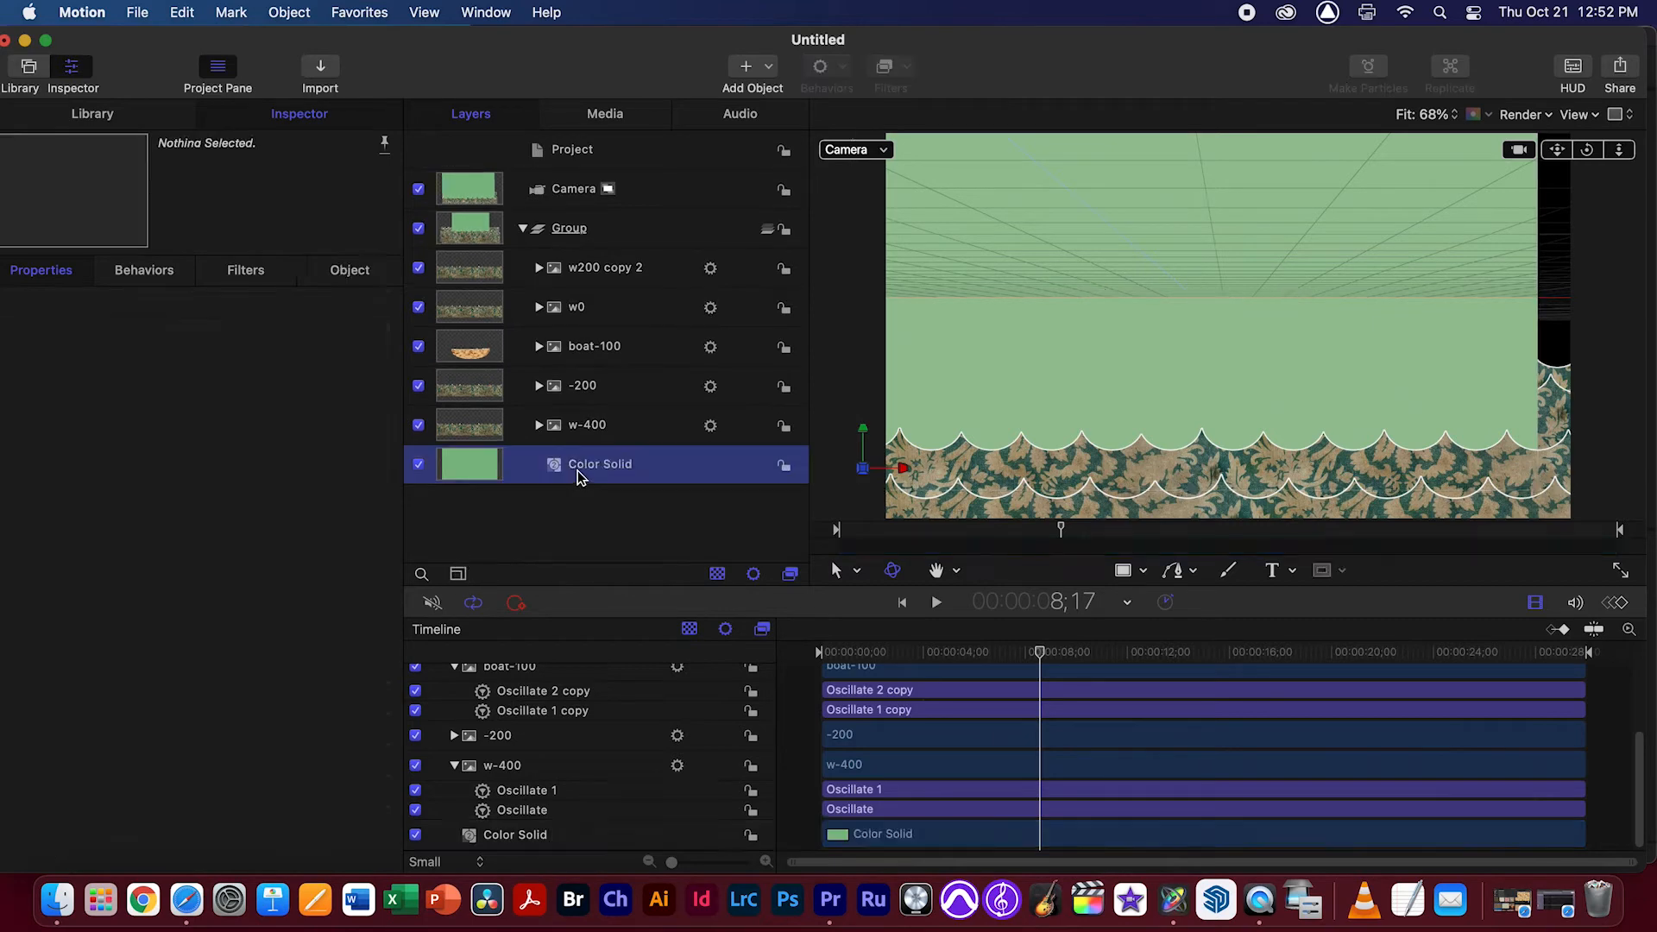
pyautogui.rightClick(594, 469)
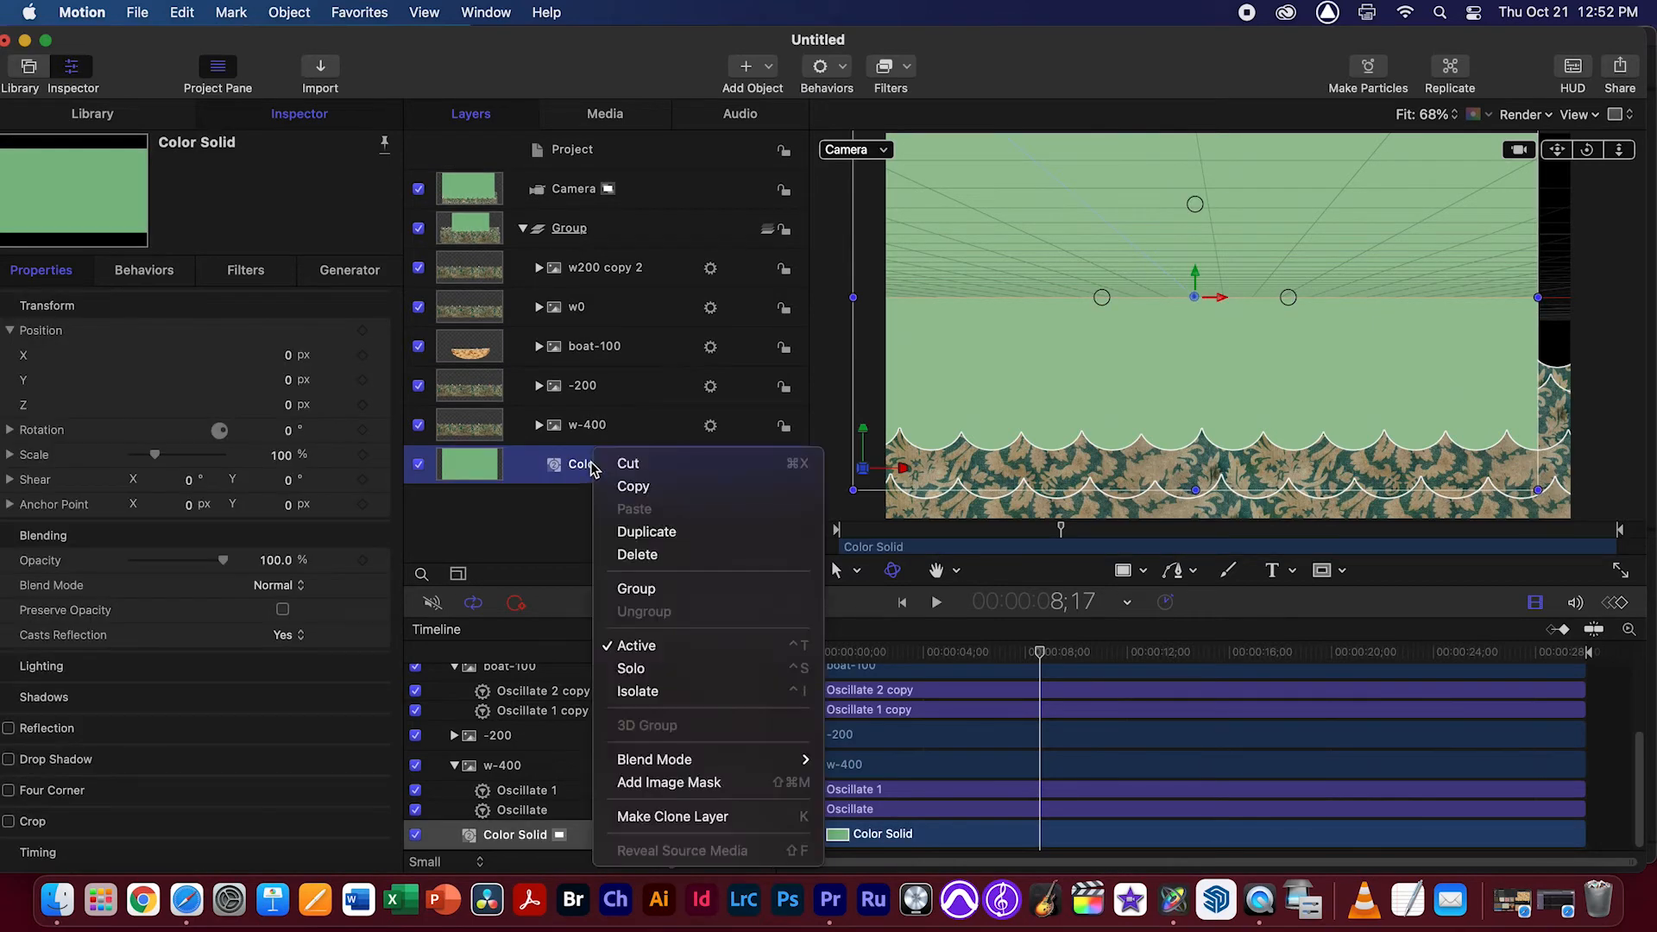
pyautogui.click(643, 591)
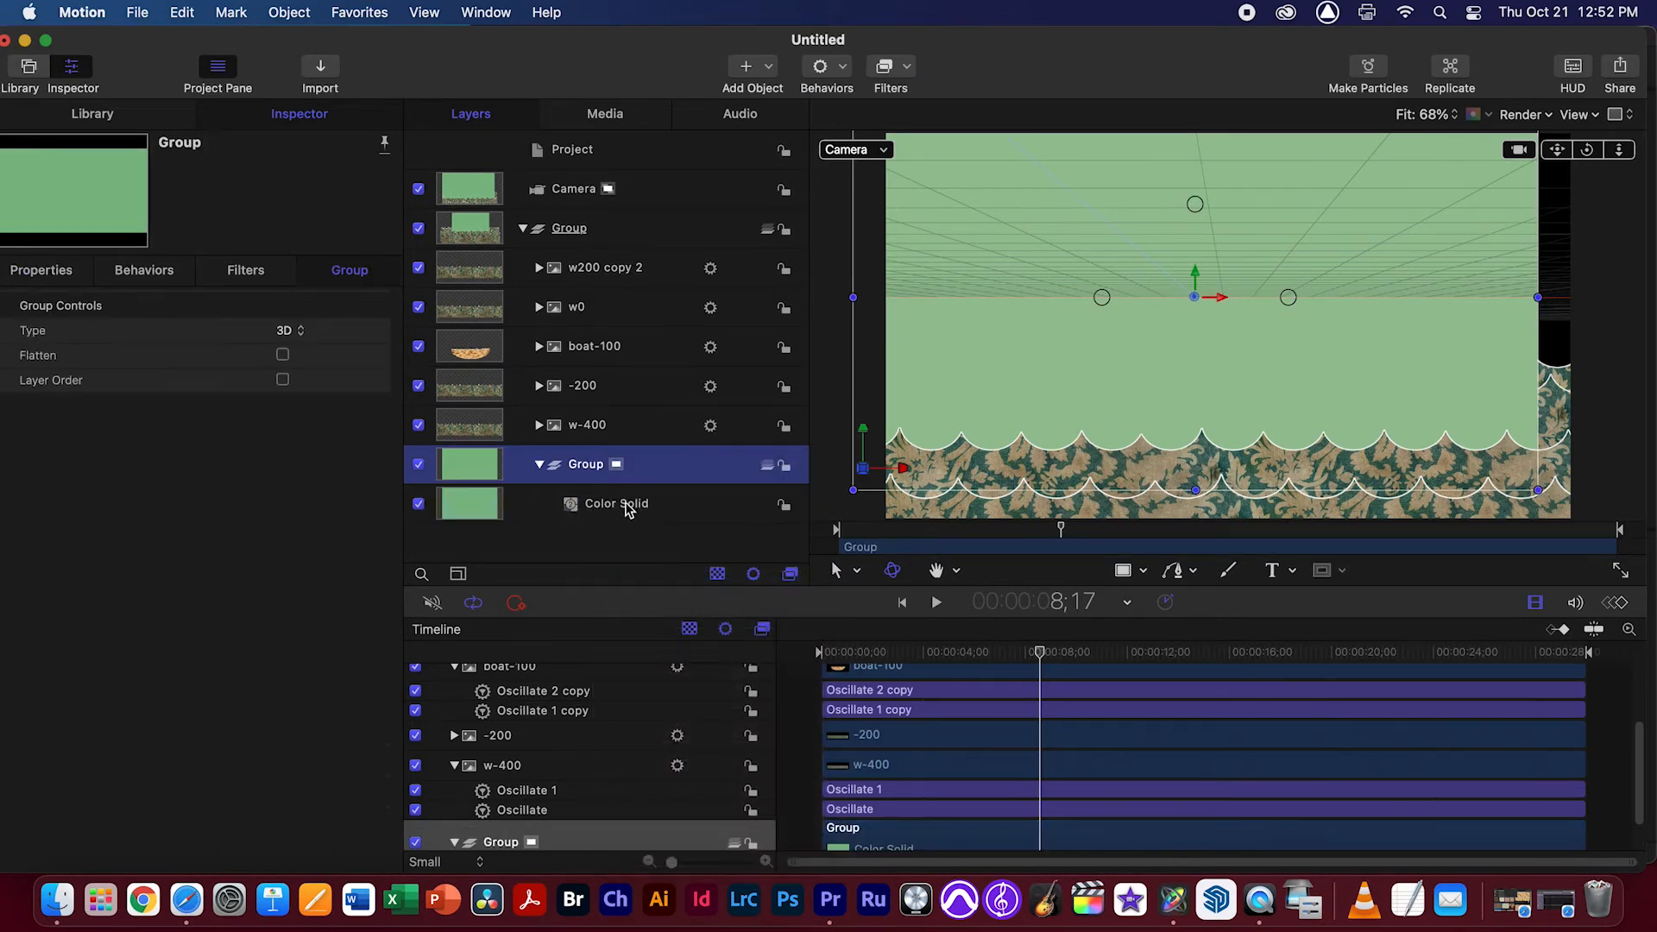
pyautogui.click(767, 467)
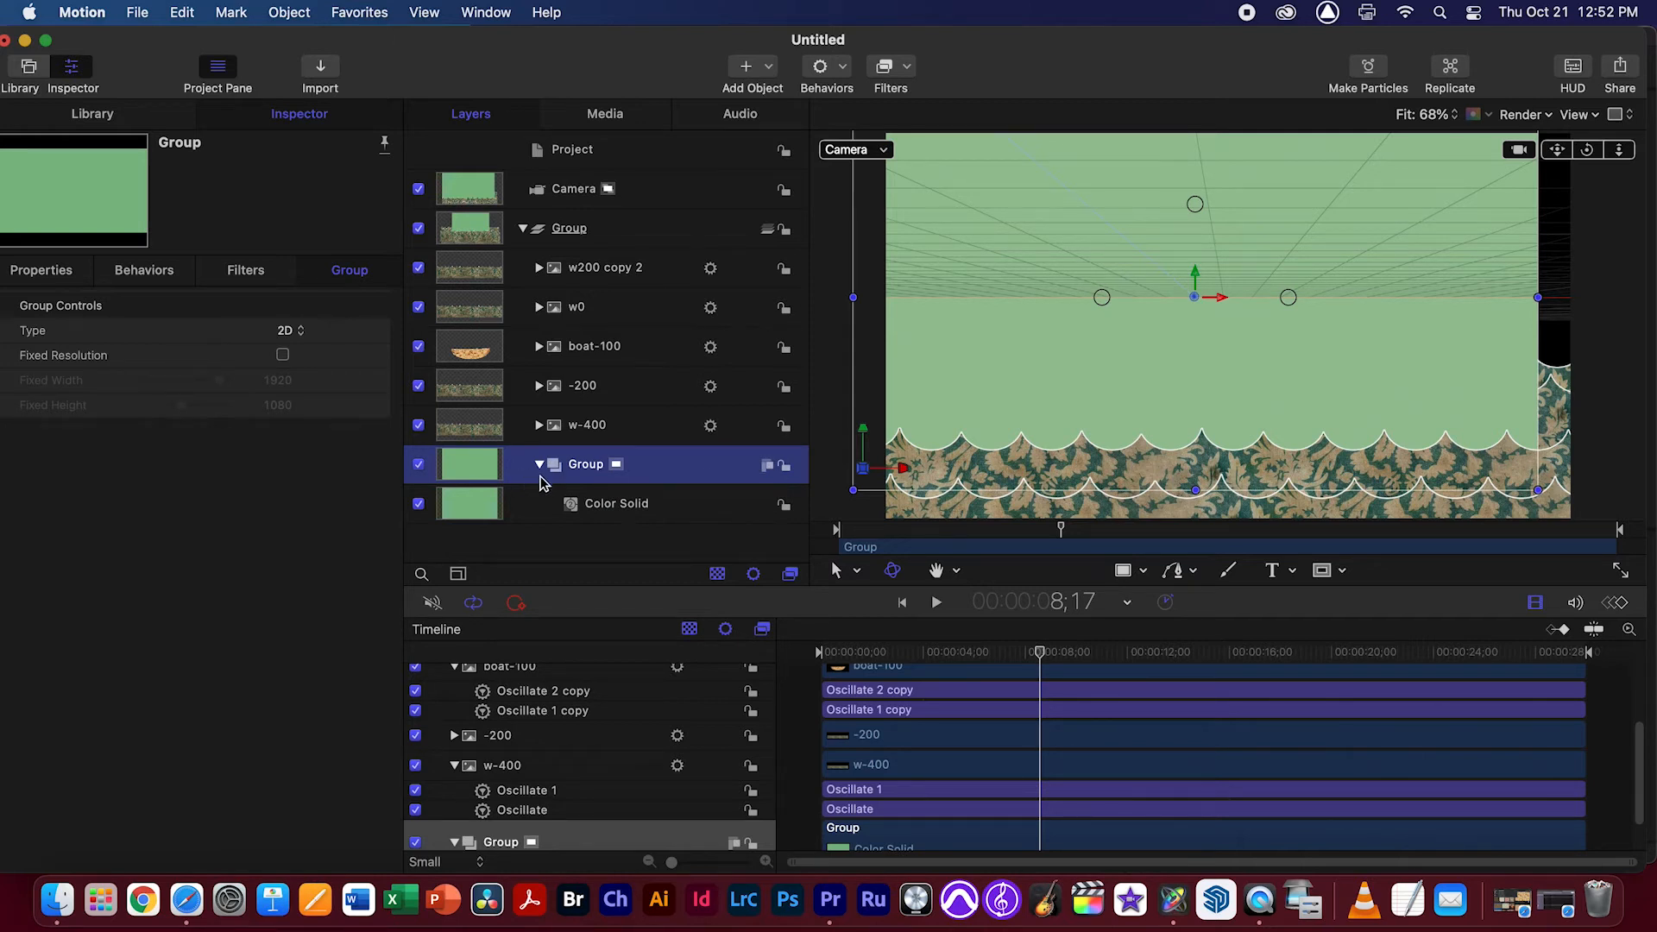
# Move the Color Solid's group out of the 3D wave group to the root level below it, and collapse it
pyautogui.moveTo(541, 466); pyautogui.dragTo(524, 521)
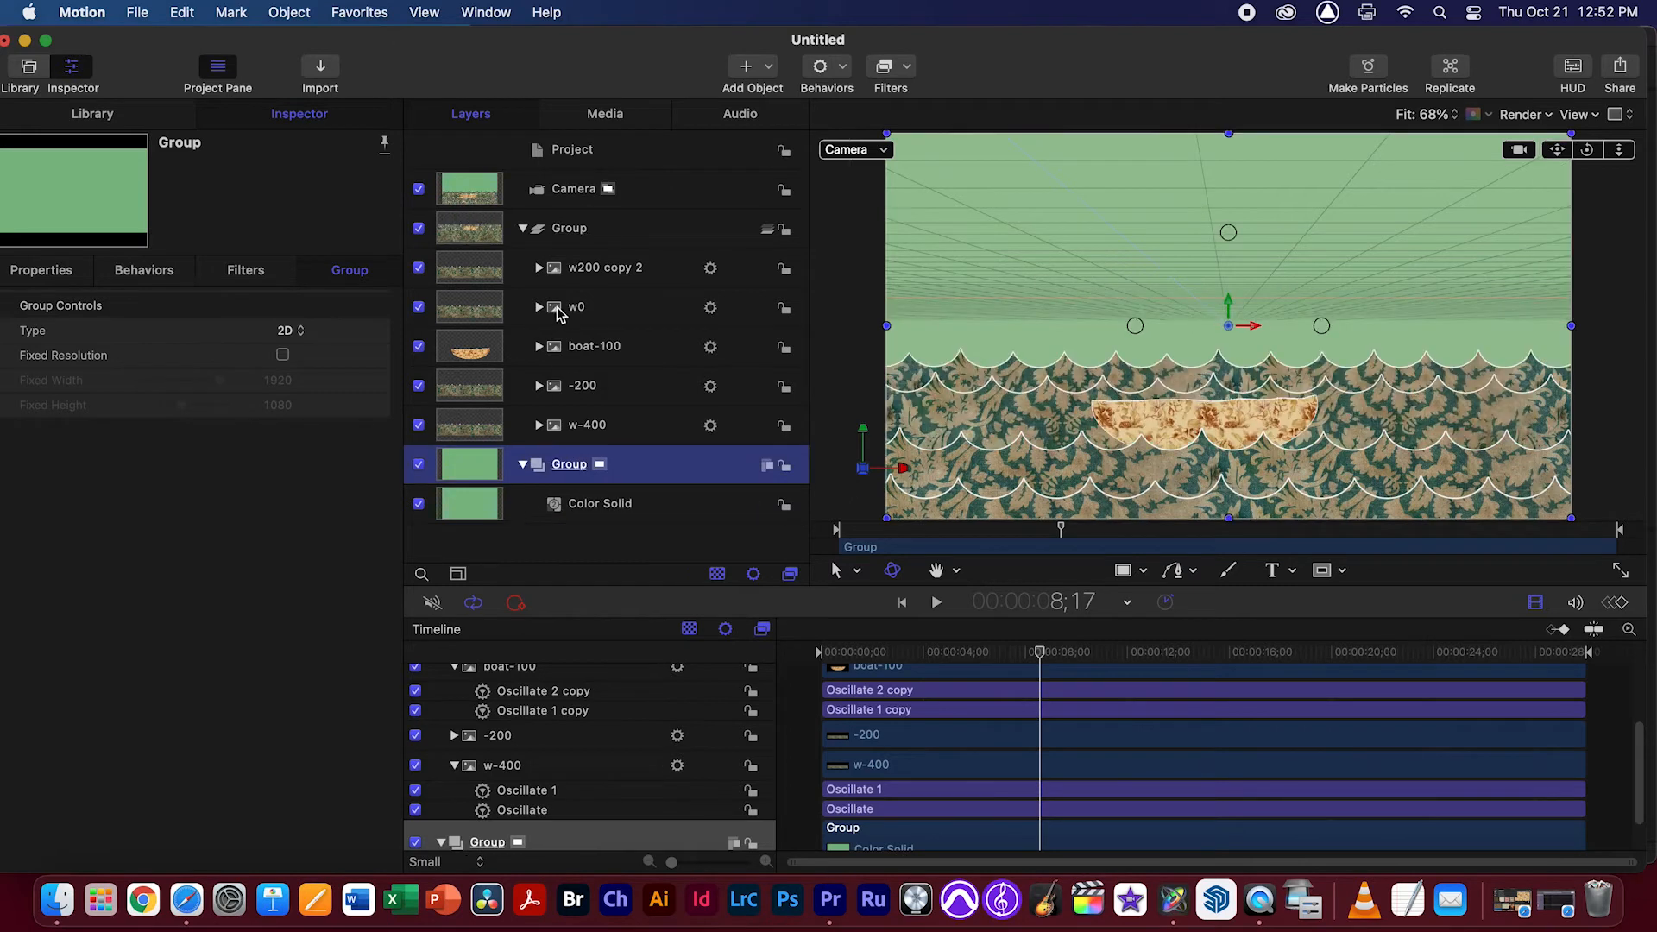
pyautogui.click(522, 228)
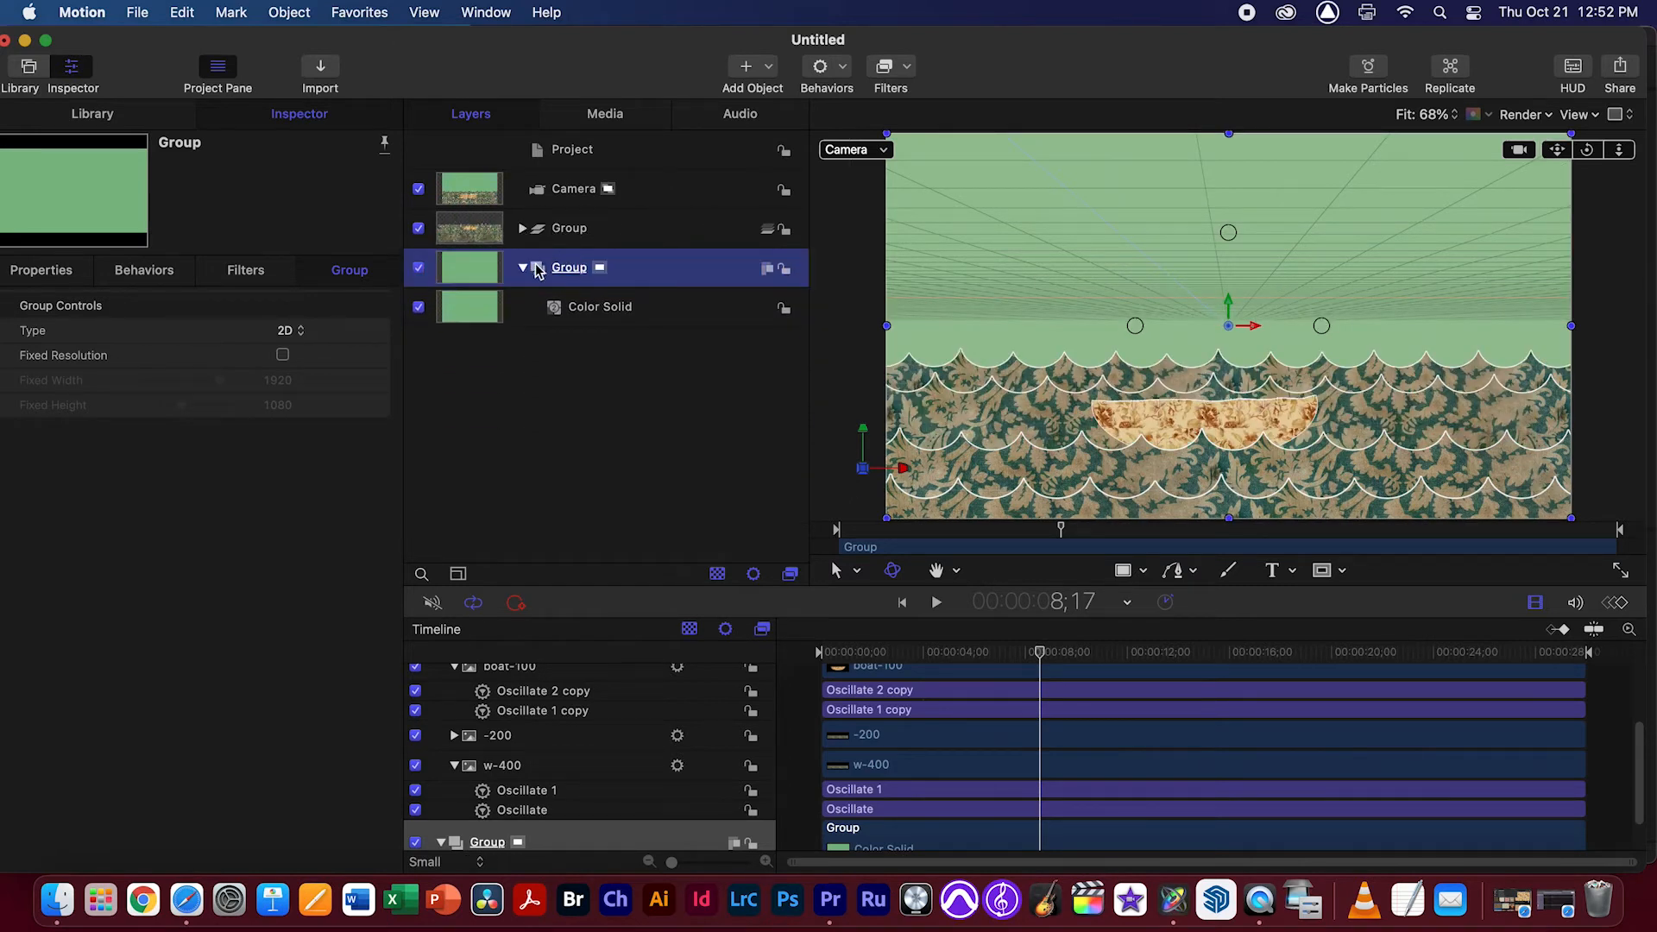
pyautogui.click(574, 231)
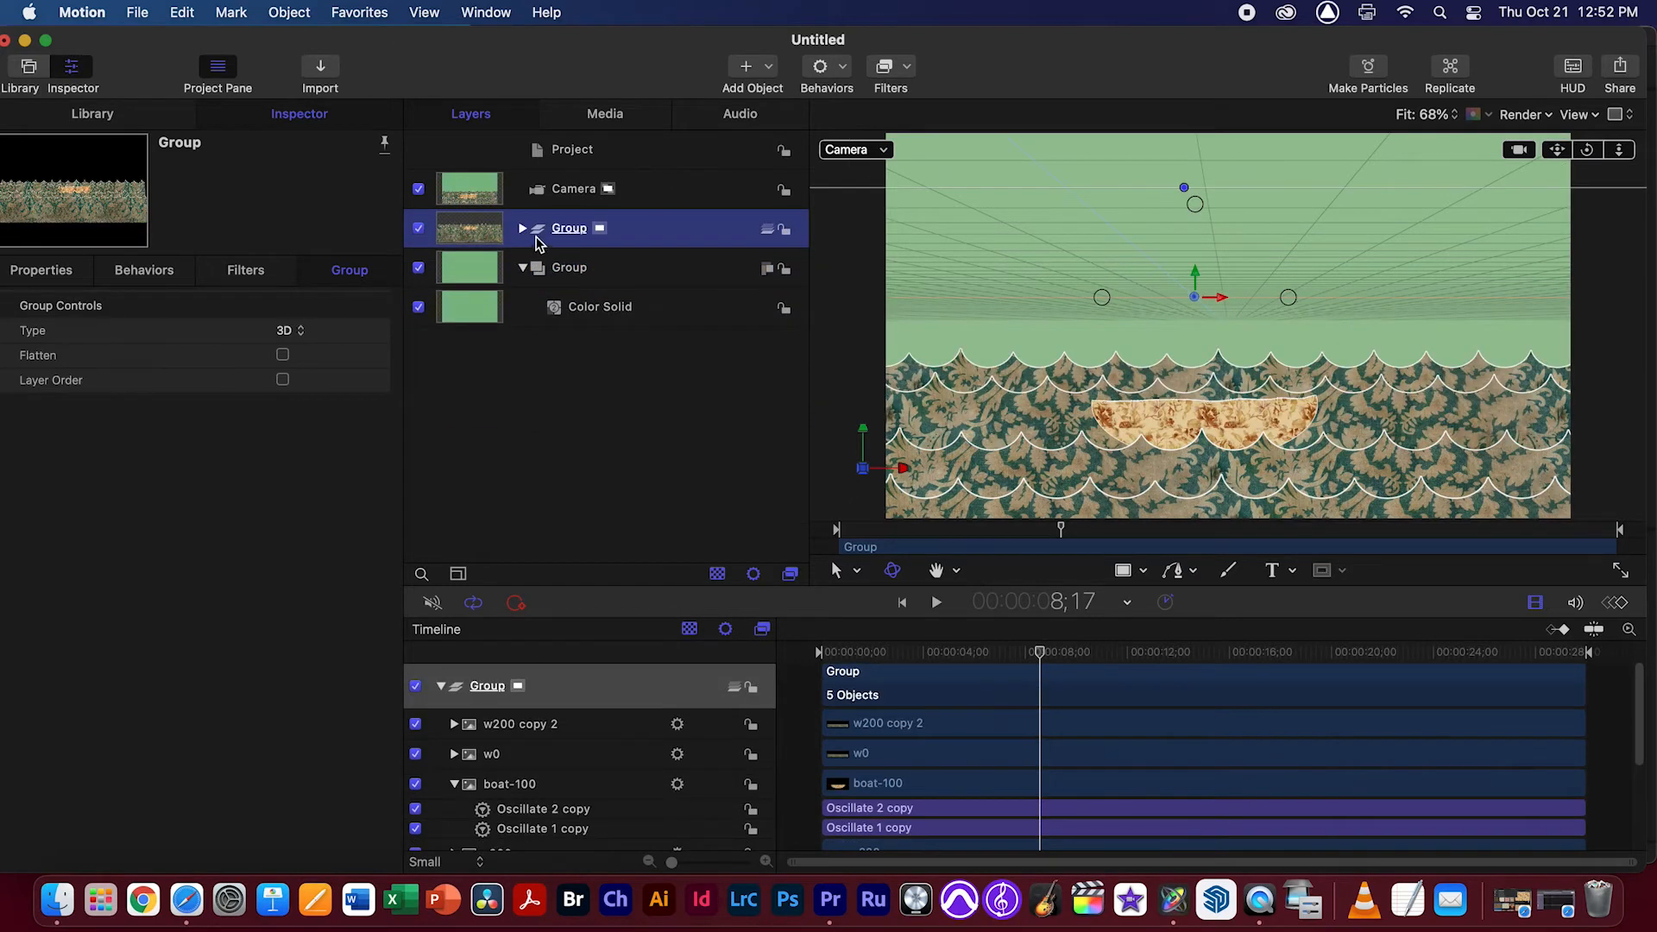
pyautogui.click(523, 269)
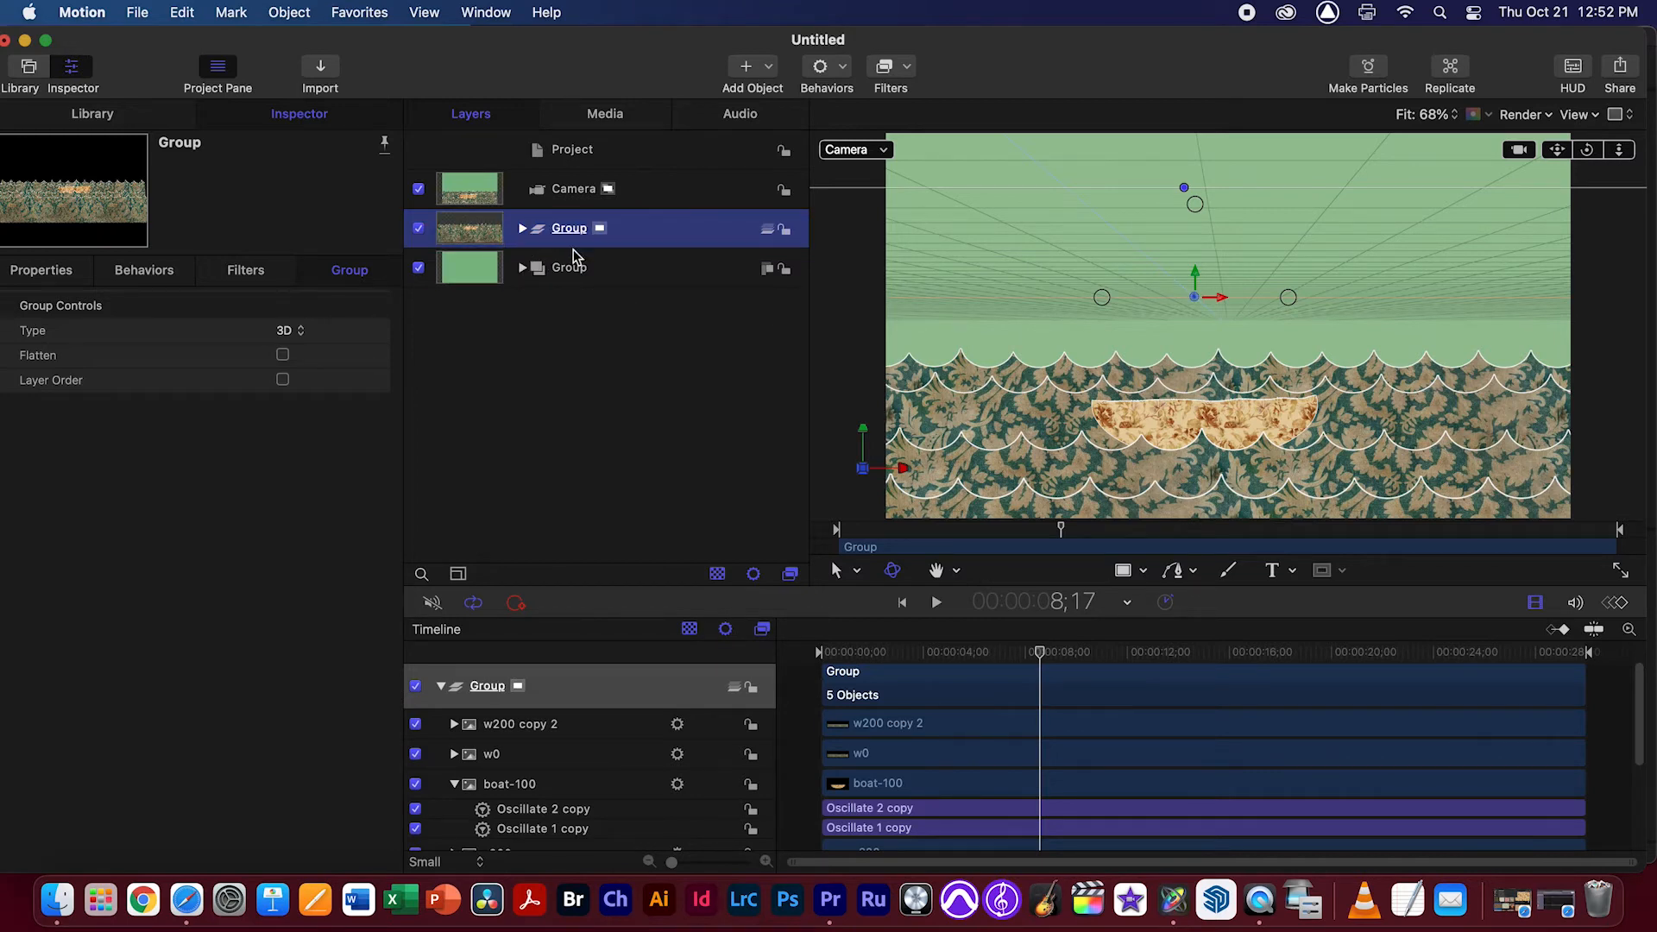
pyautogui.click(524, 229)
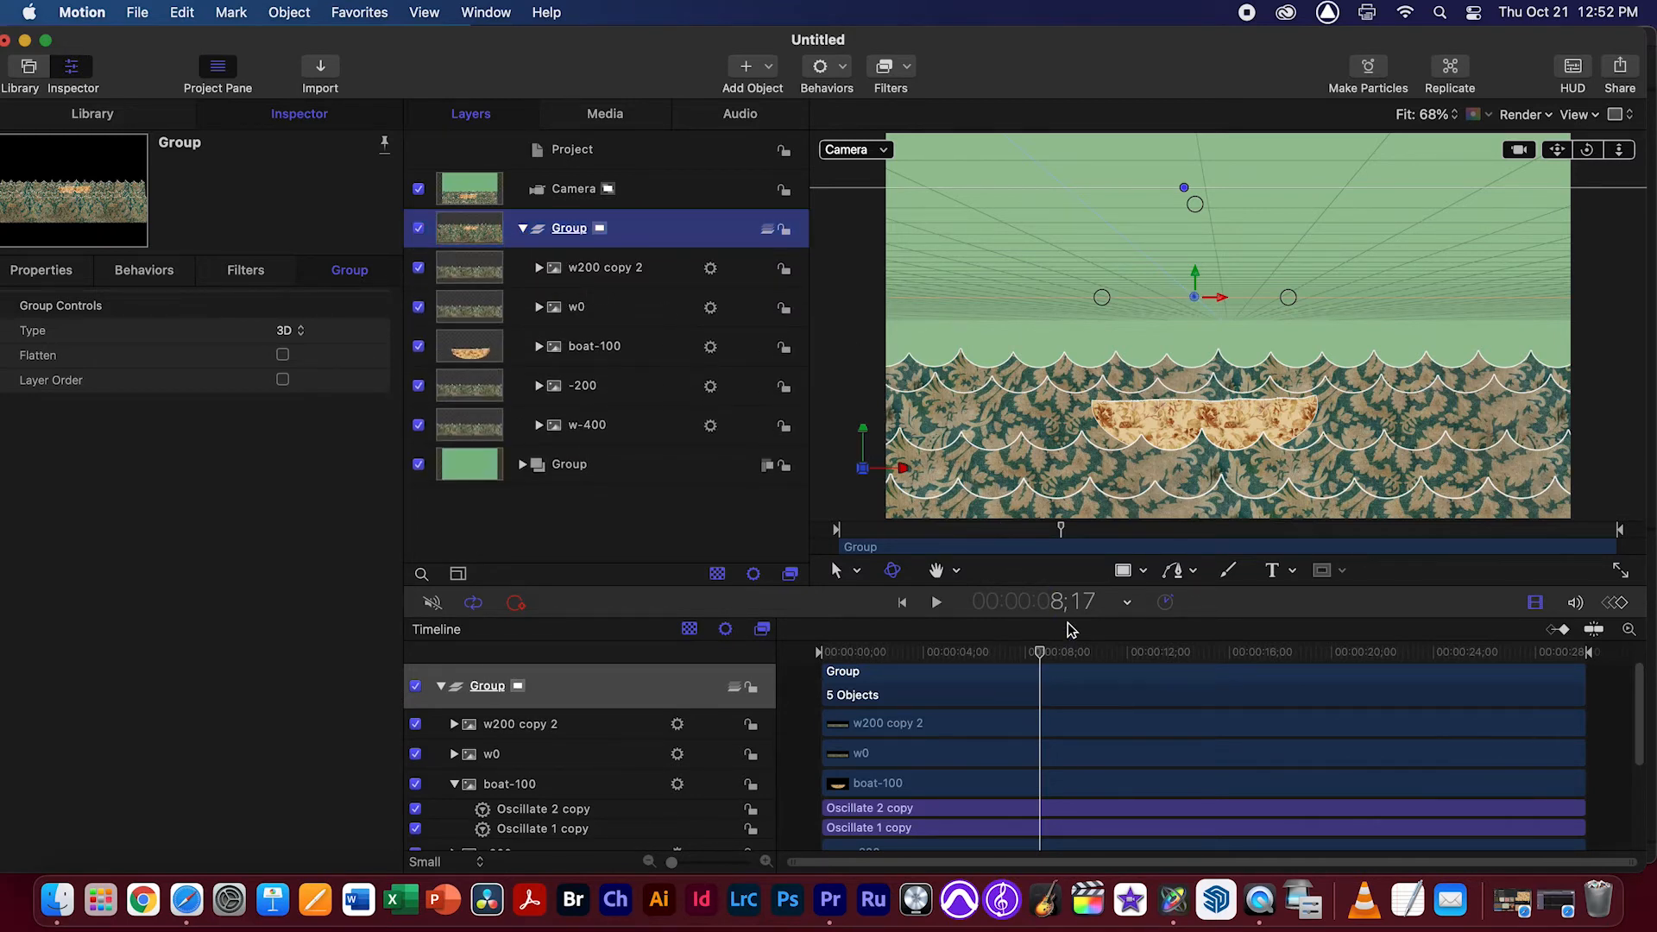
# Switch to the Perspective view, orbit around the scene and change the Color Solid's group to 3D
pyautogui.moveTo(1055, 656); pyautogui.dragTo(1033, 656)
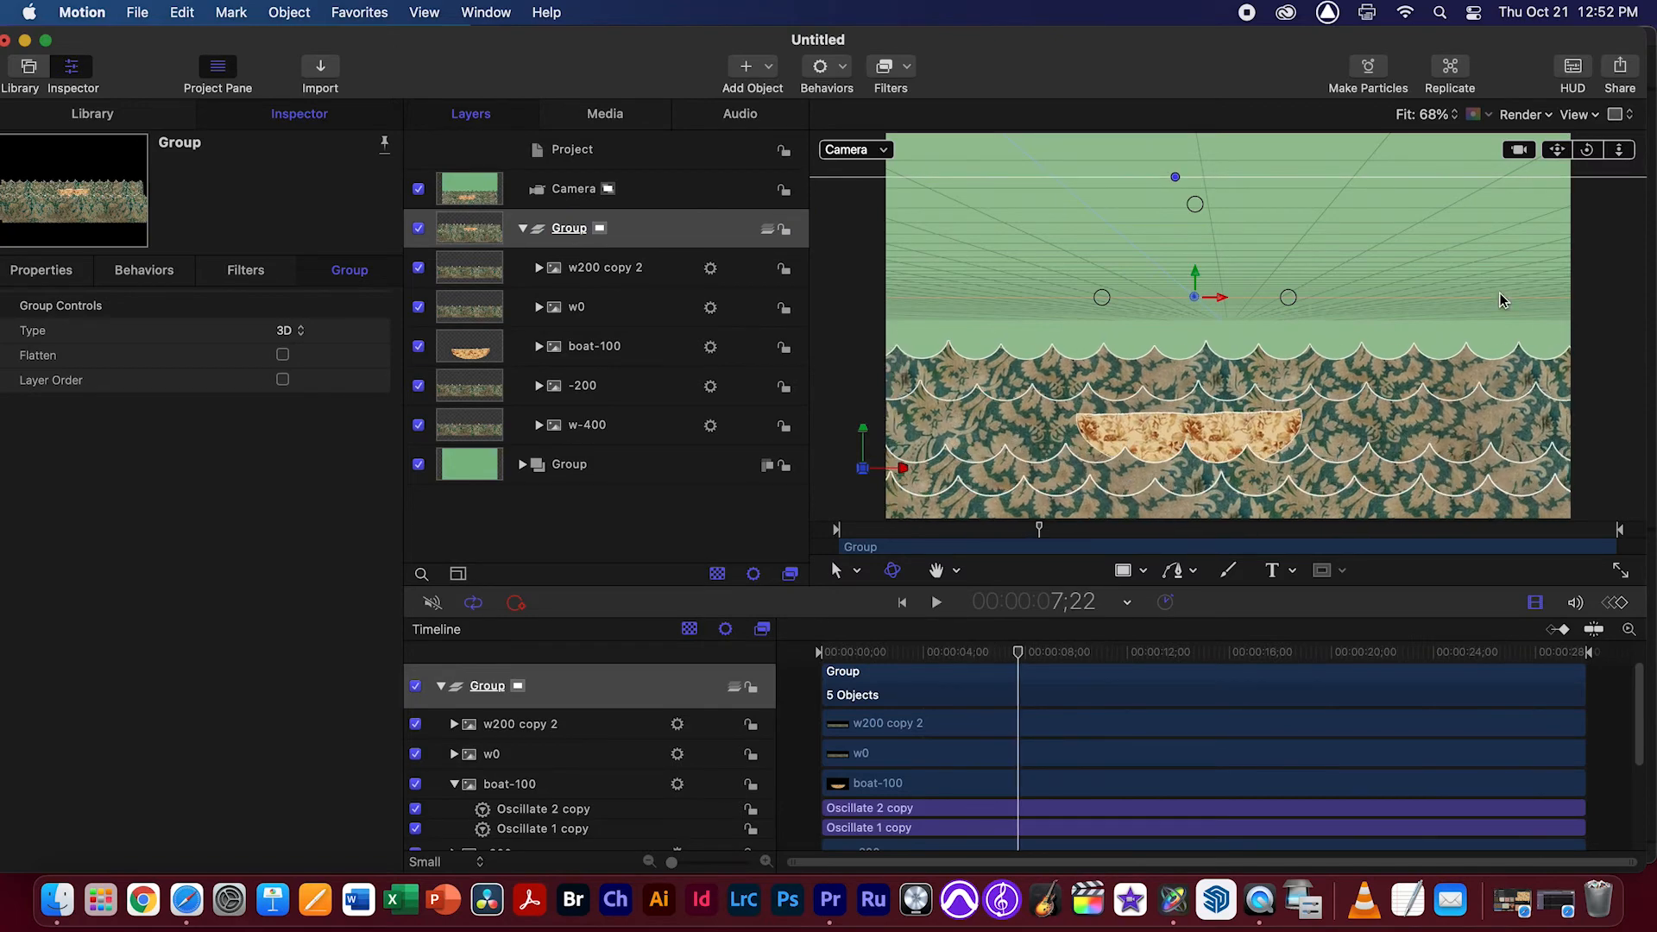
pyautogui.click(860, 147)
pyautogui.click(924, 218)
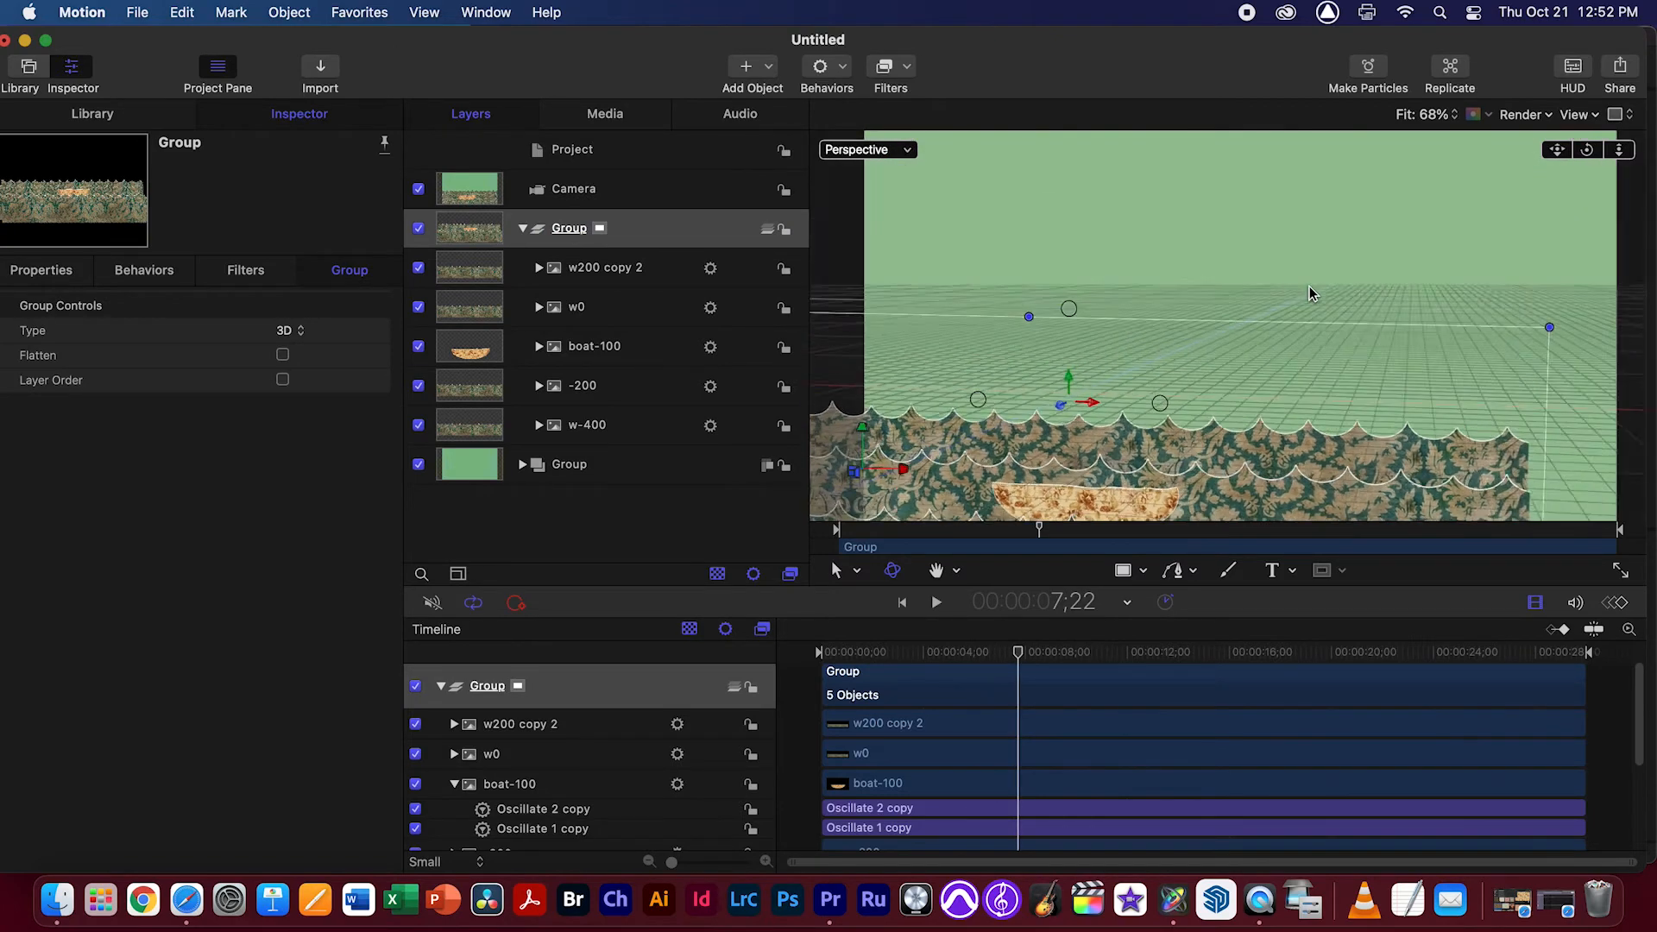
pyautogui.moveTo(1587, 150); pyautogui.dragTo(706, 429)
pyautogui.click(621, 468)
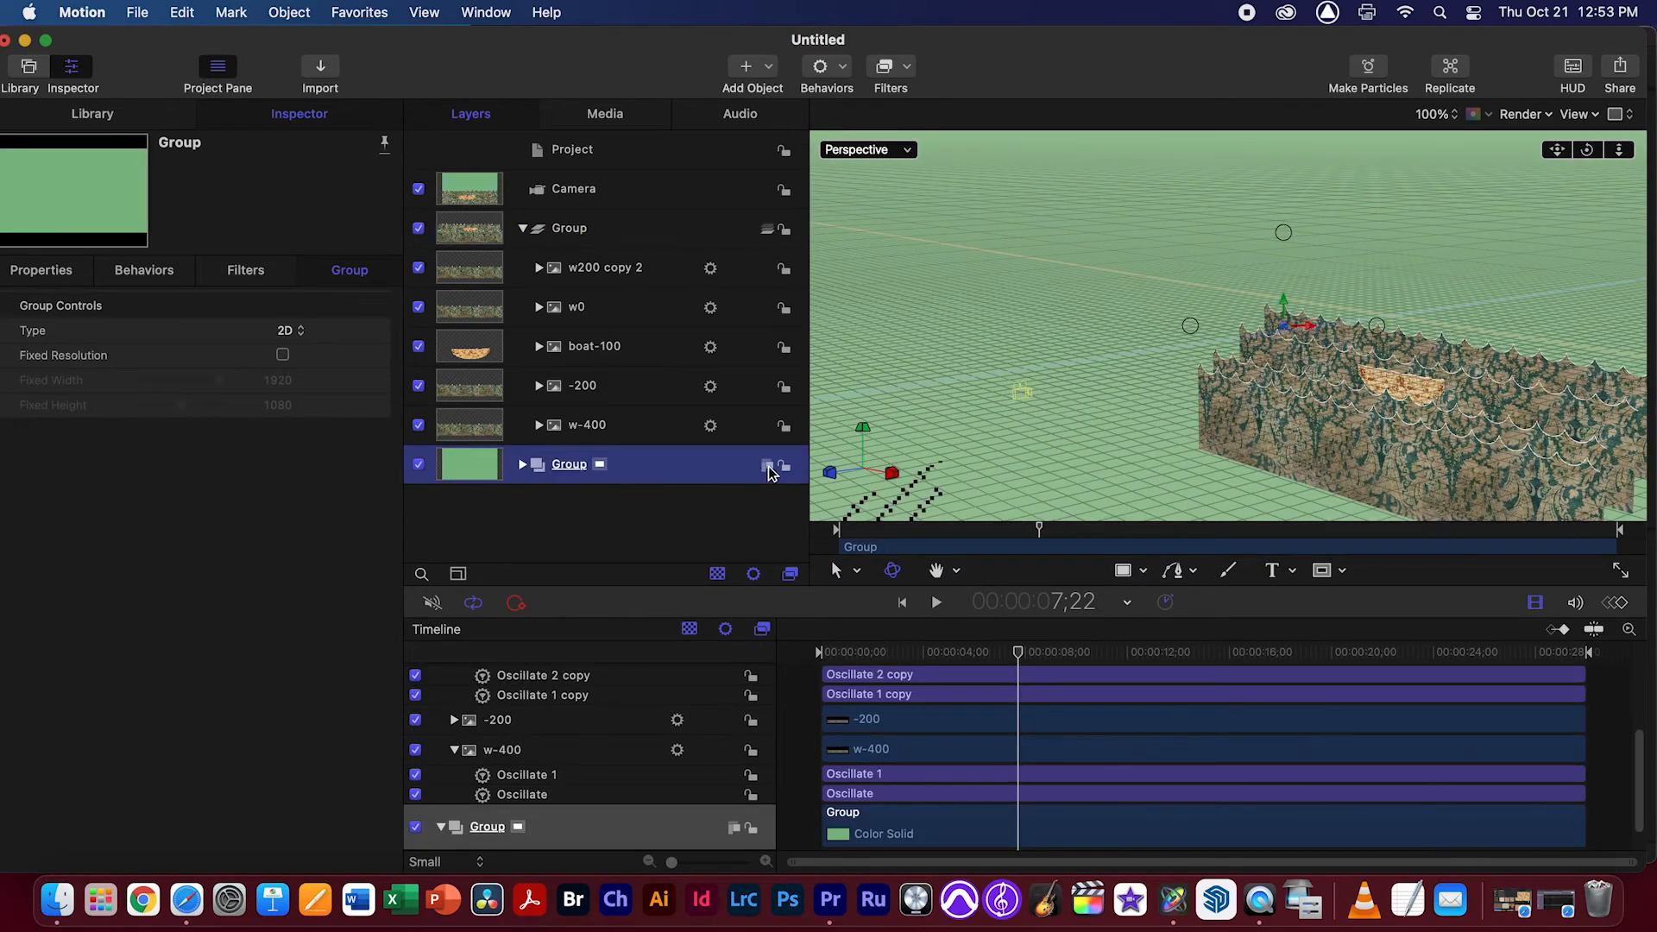
pyautogui.click(767, 466)
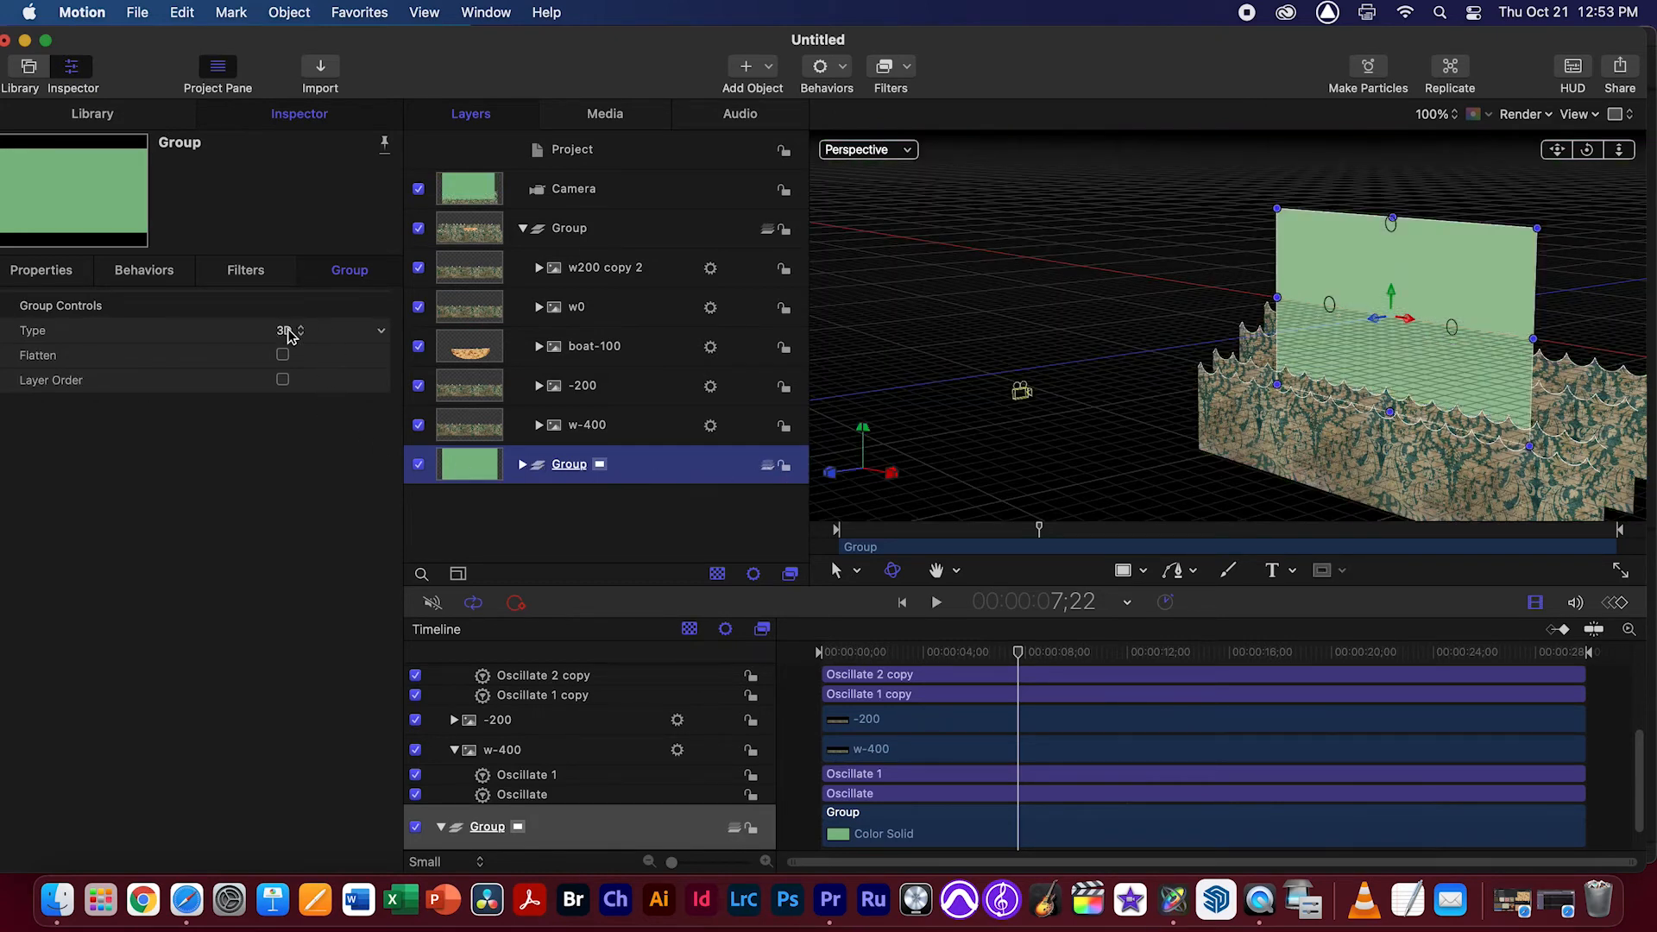
# Expand the Color Solid's group, keep it 3D and set the group's Z position to -500 px
pyautogui.click(65, 276)
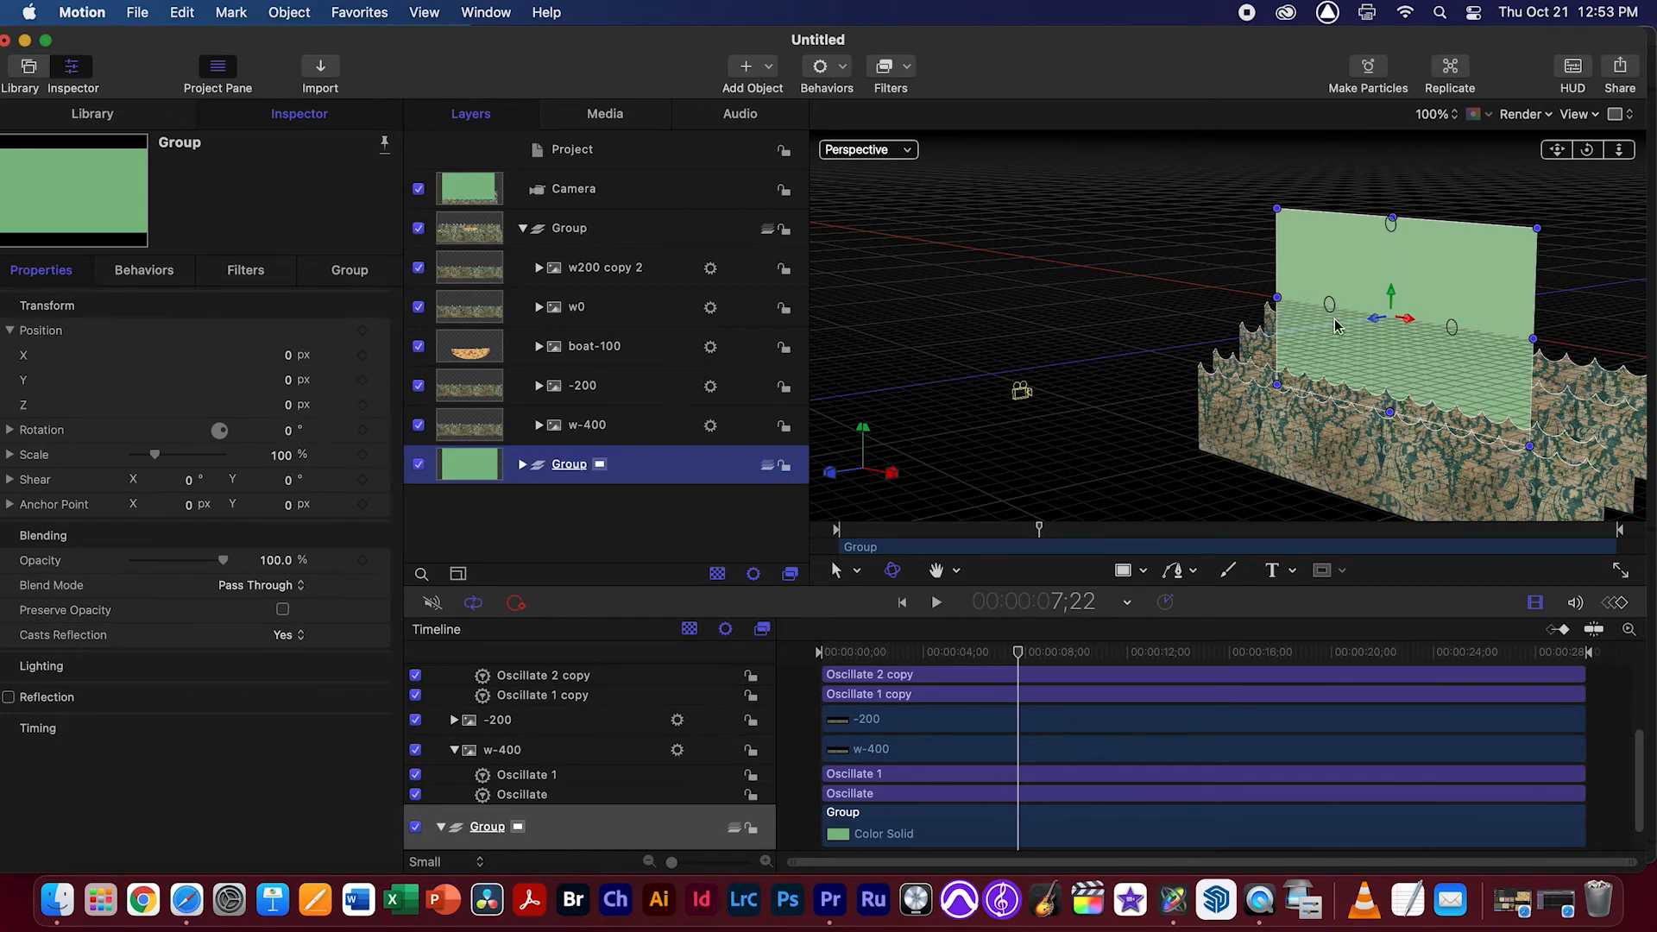
pyautogui.click(522, 465)
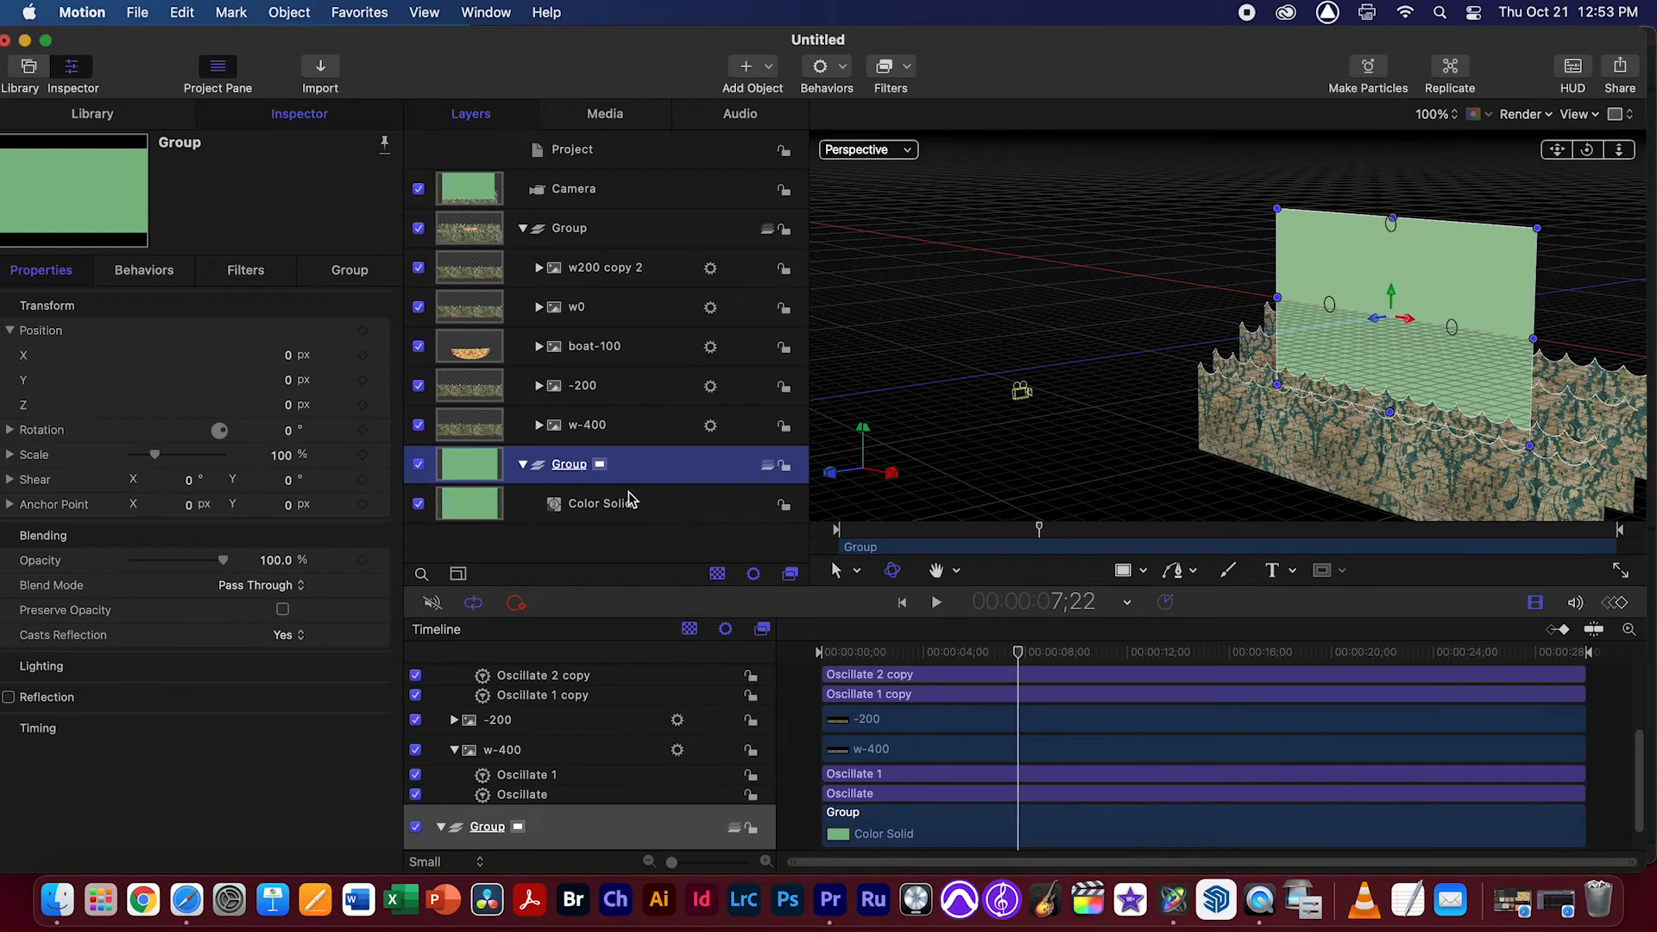
pyautogui.click(767, 467)
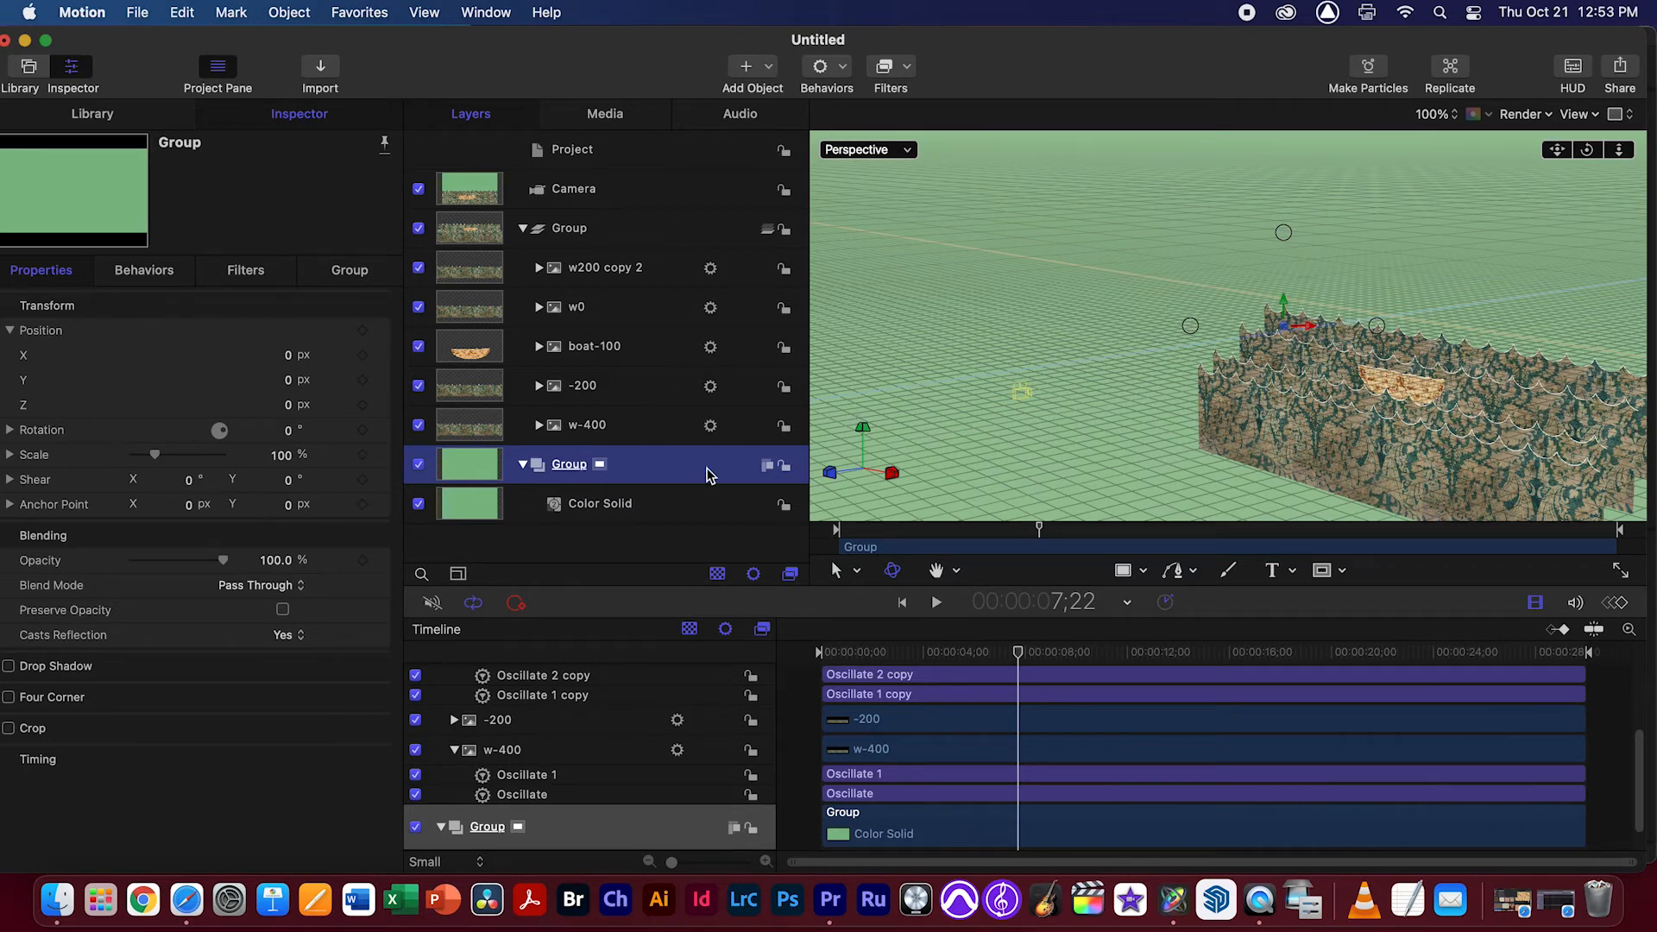
pyautogui.click(766, 467)
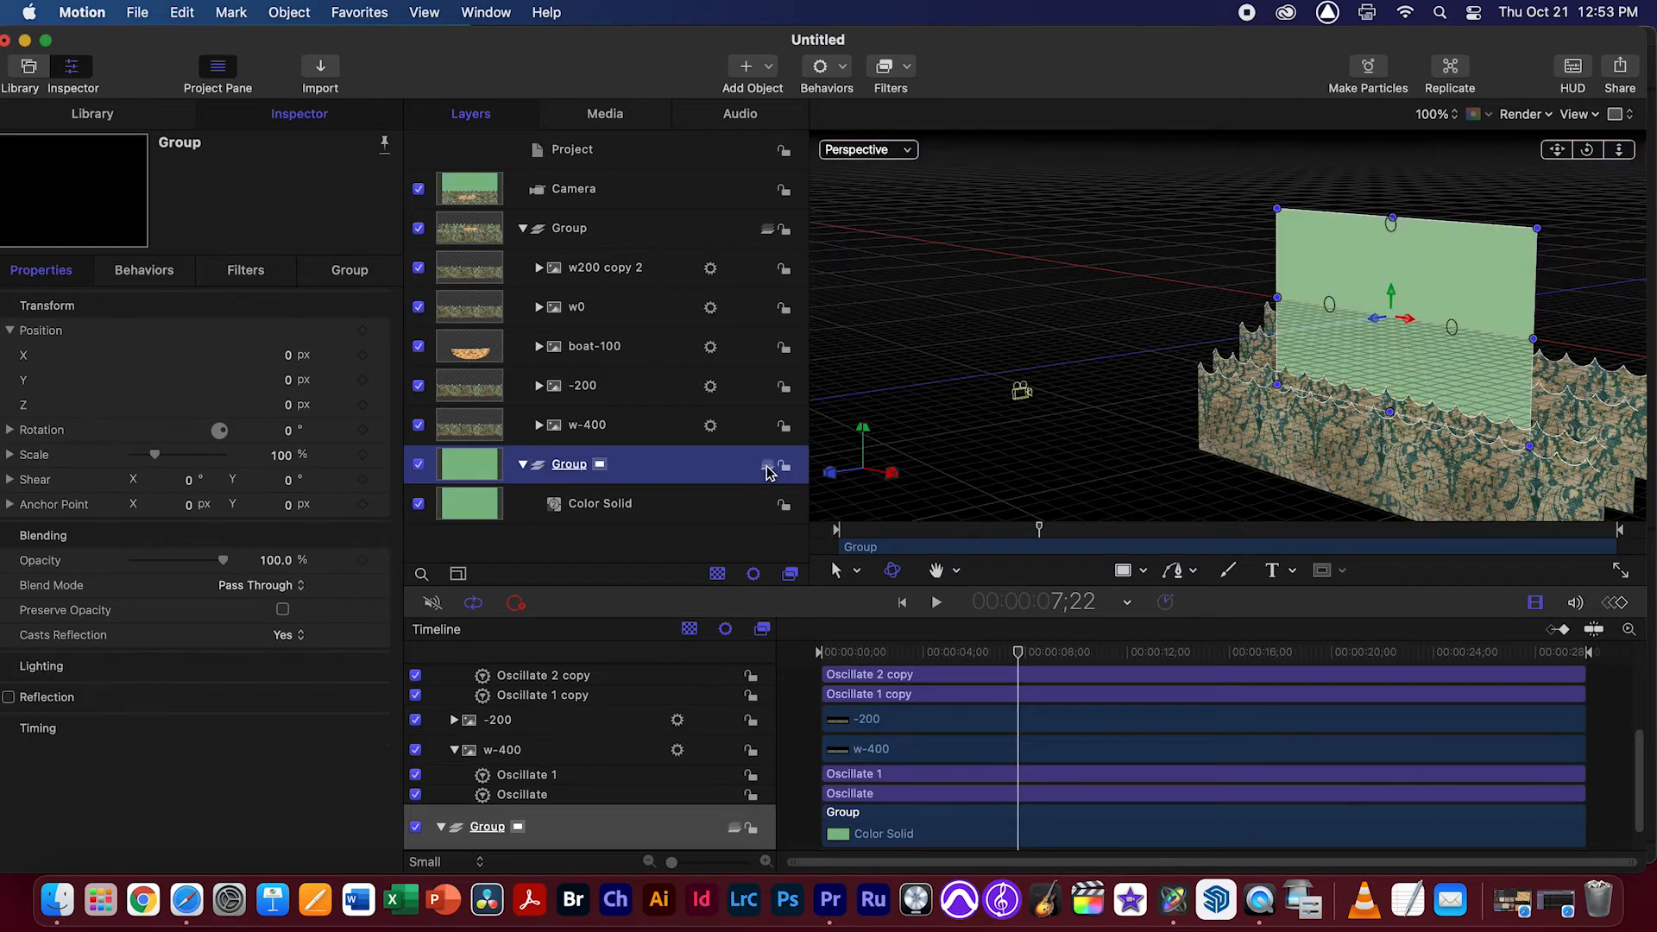
pyautogui.write('-500')
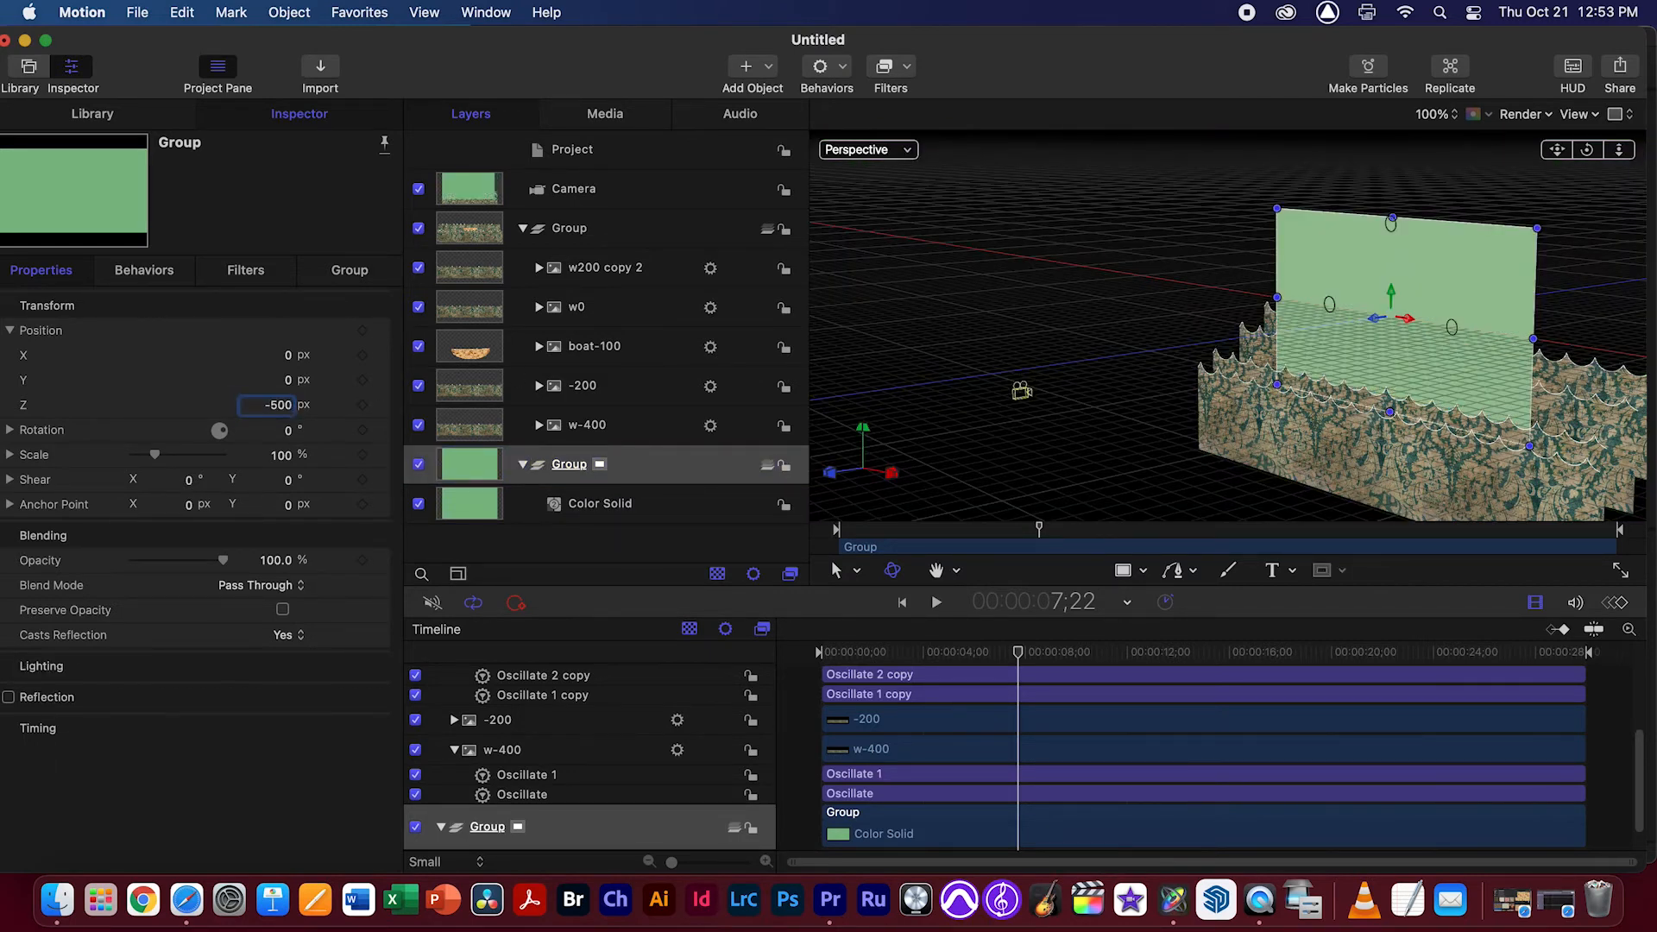
pyautogui.press('Return')
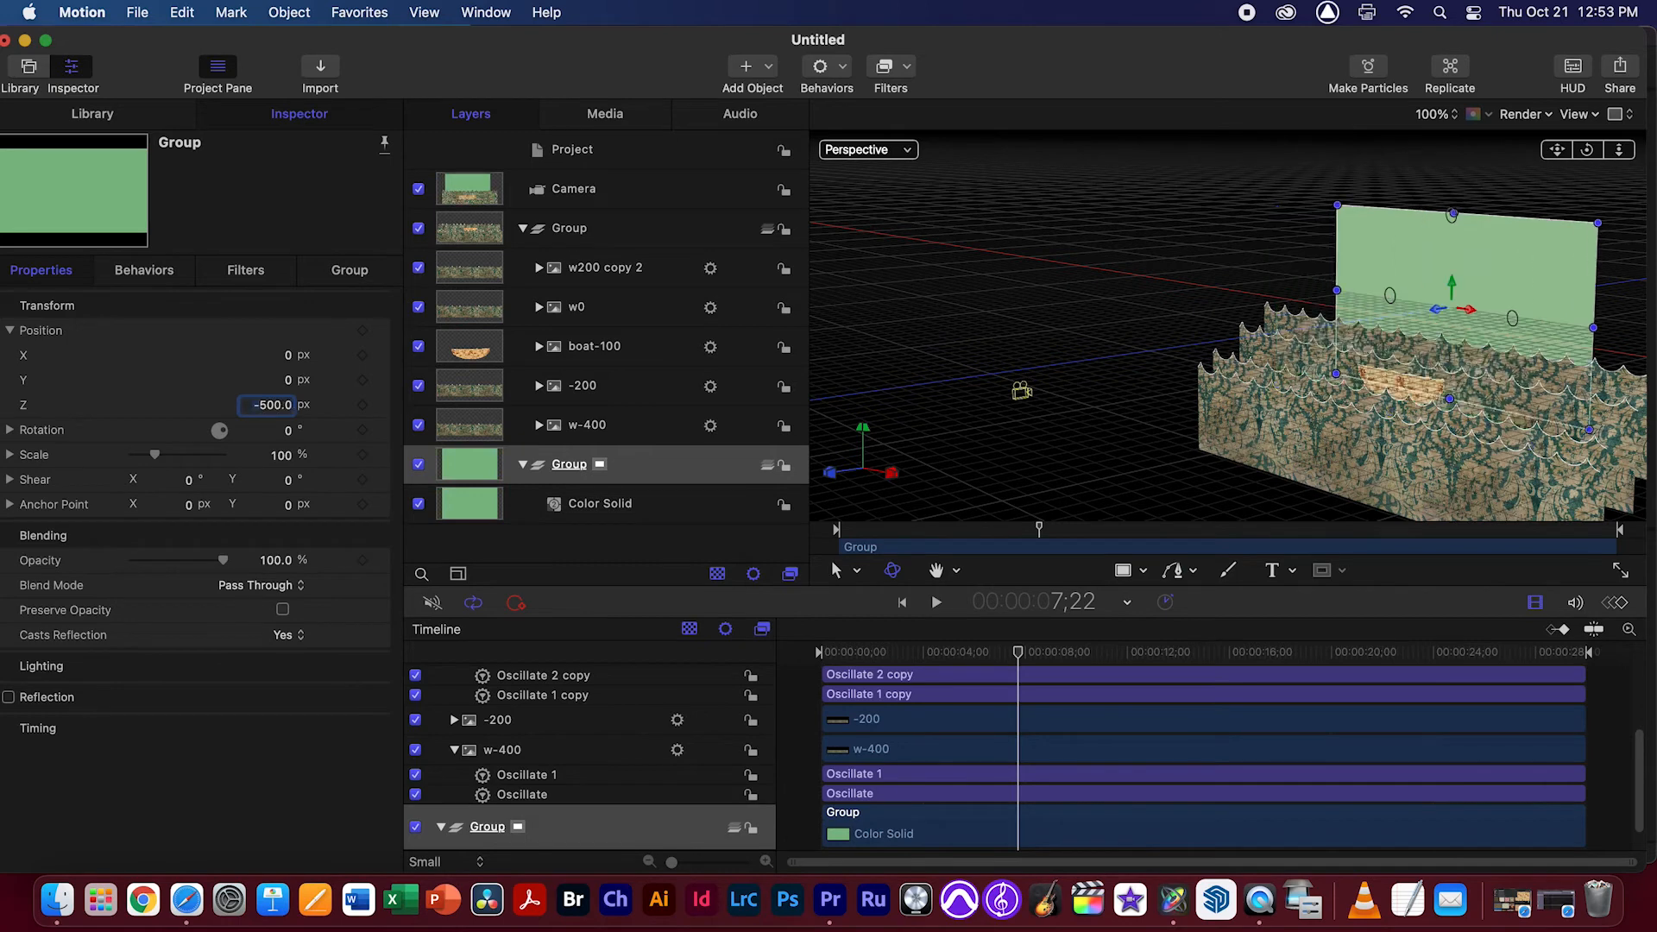
# Switch to the Camera view and scale the Color Solid's group to 175% so that it fills the background
pyautogui.click(868, 151)
pyautogui.click(923, 181)
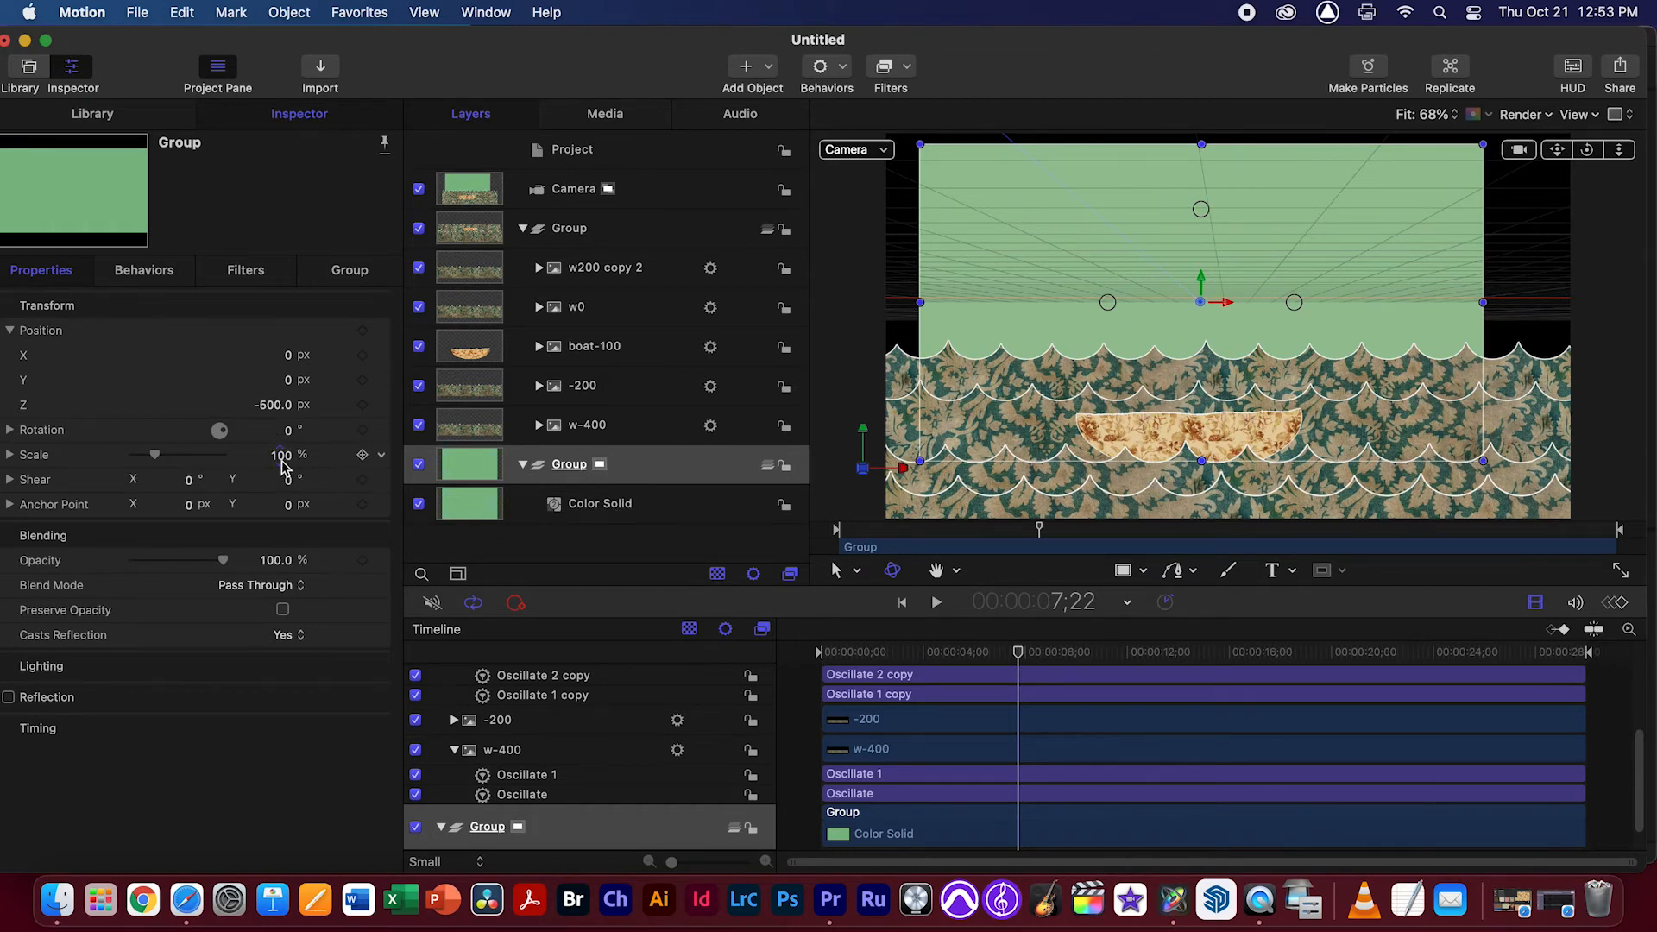
pyautogui.moveTo(284, 466); pyautogui.dragTo(821, 483)
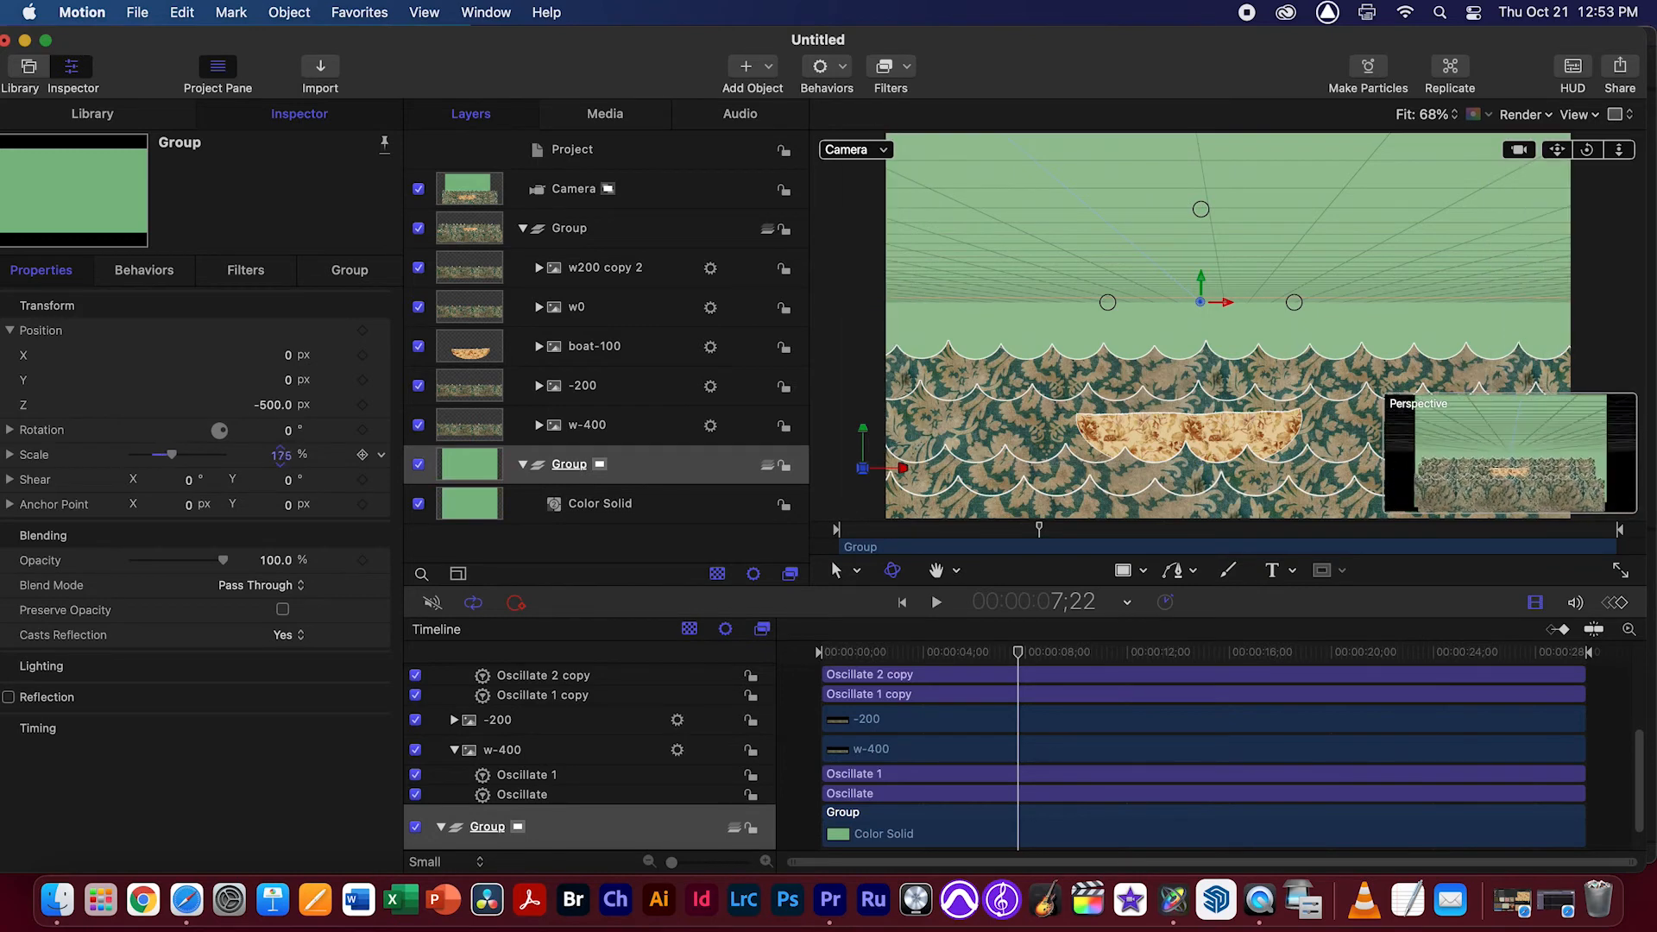
# Play the animation from the start in the Camera view and stop after about two seconds
pyautogui.press('Home')
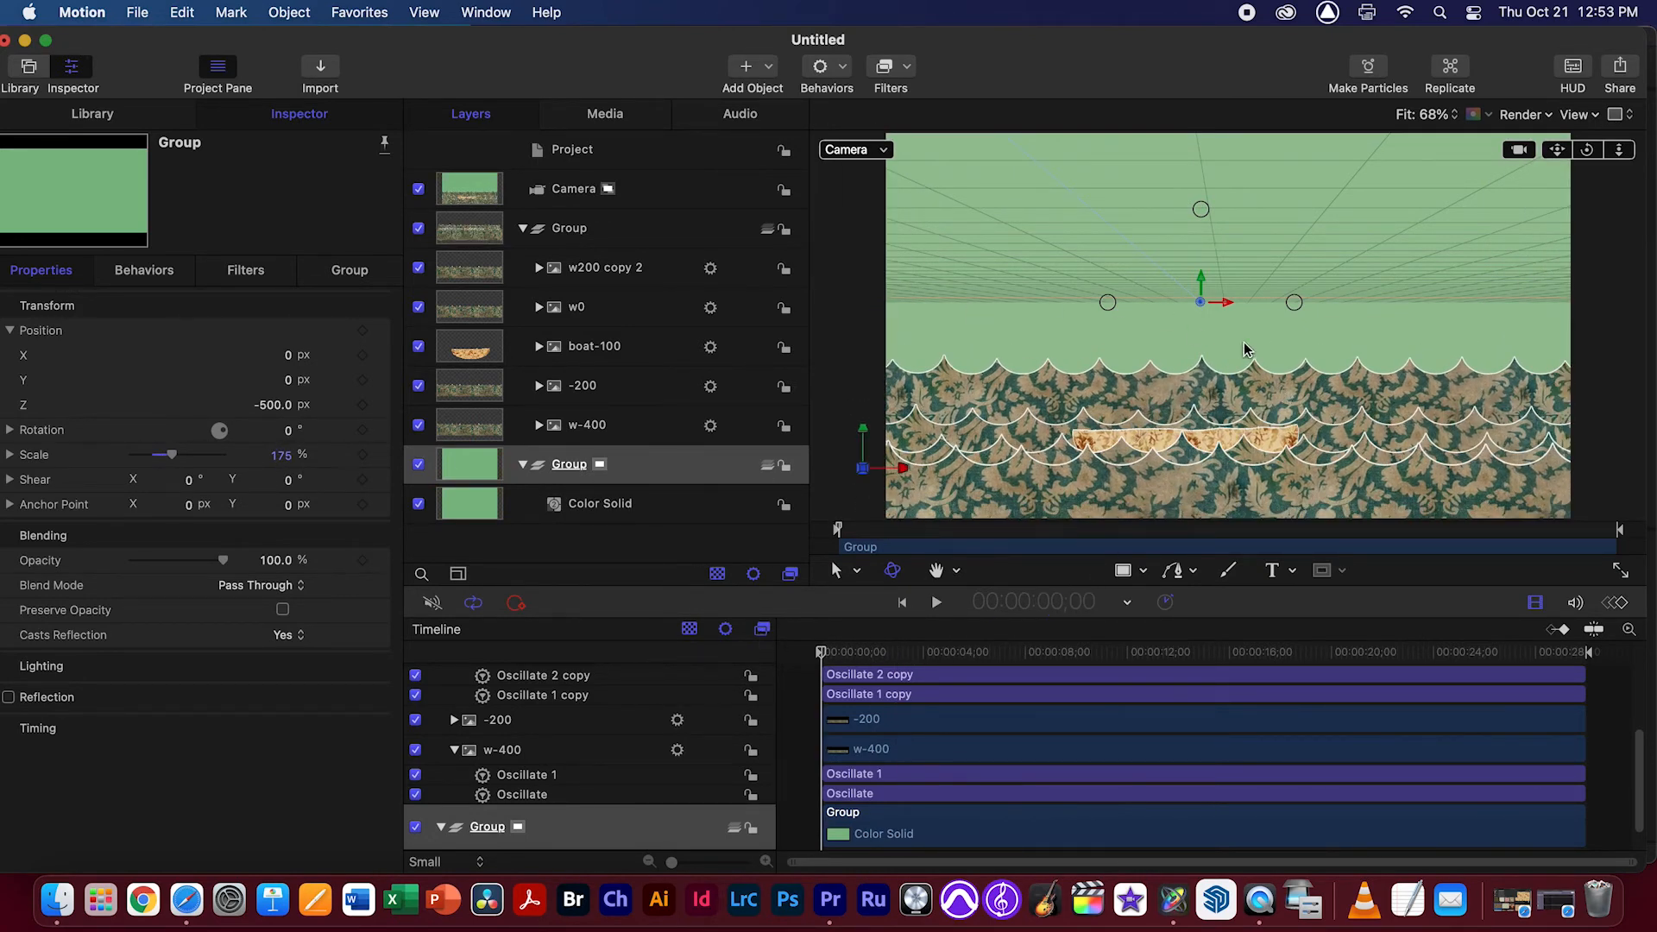
pyautogui.click(863, 153)
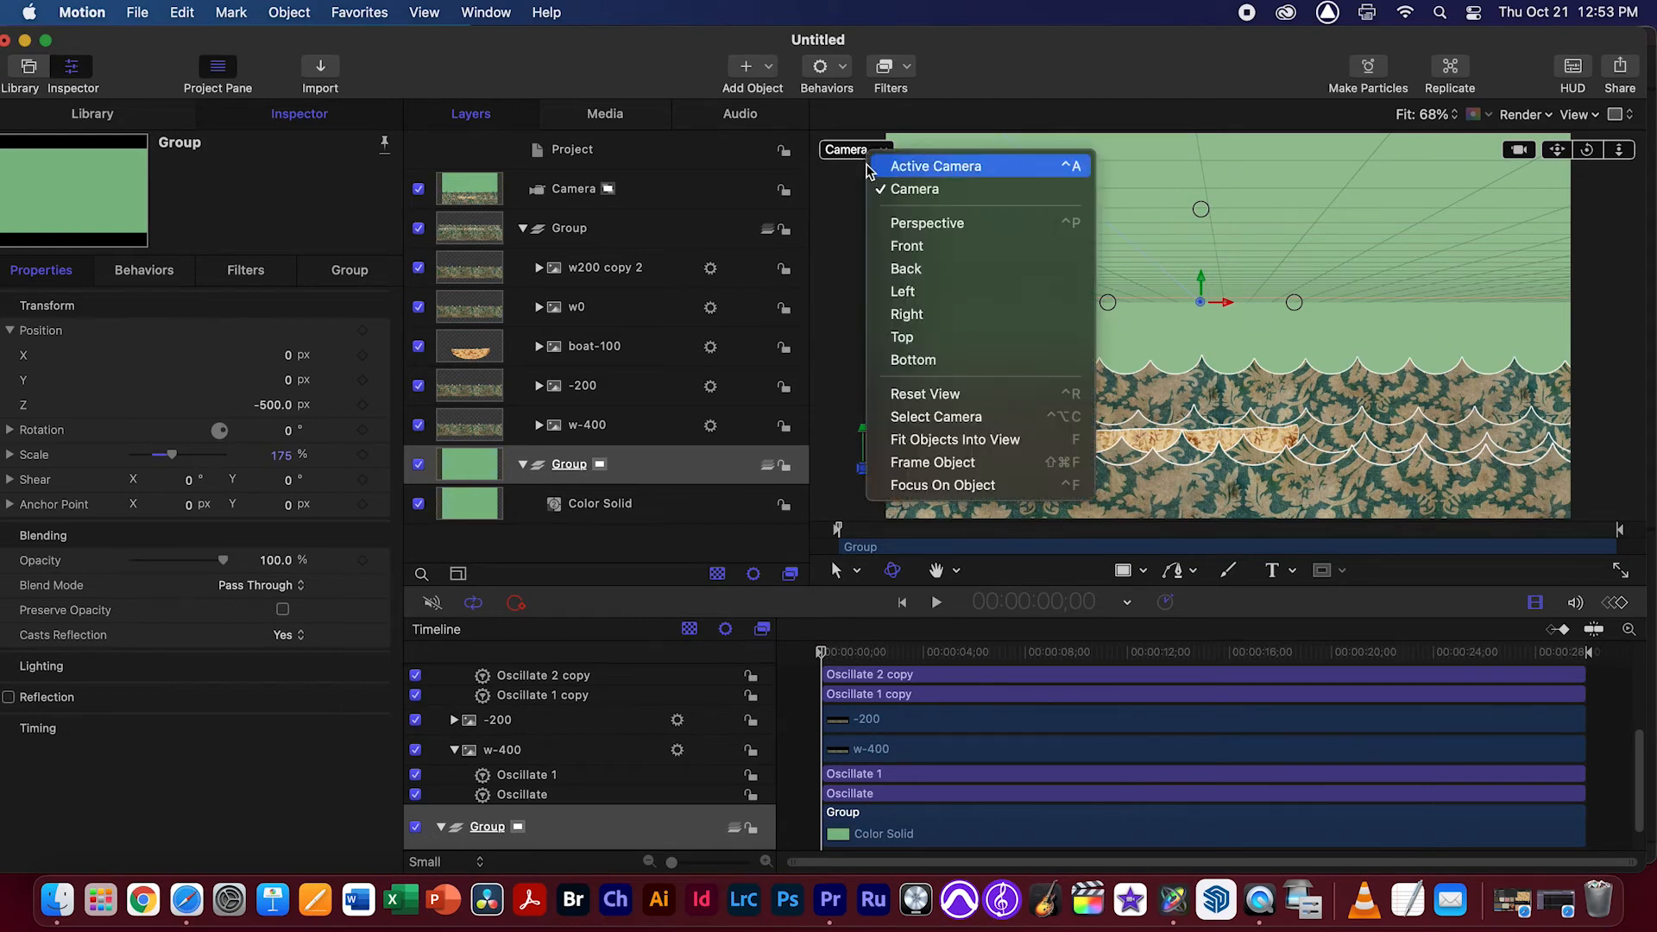
pyautogui.click(654, 233)
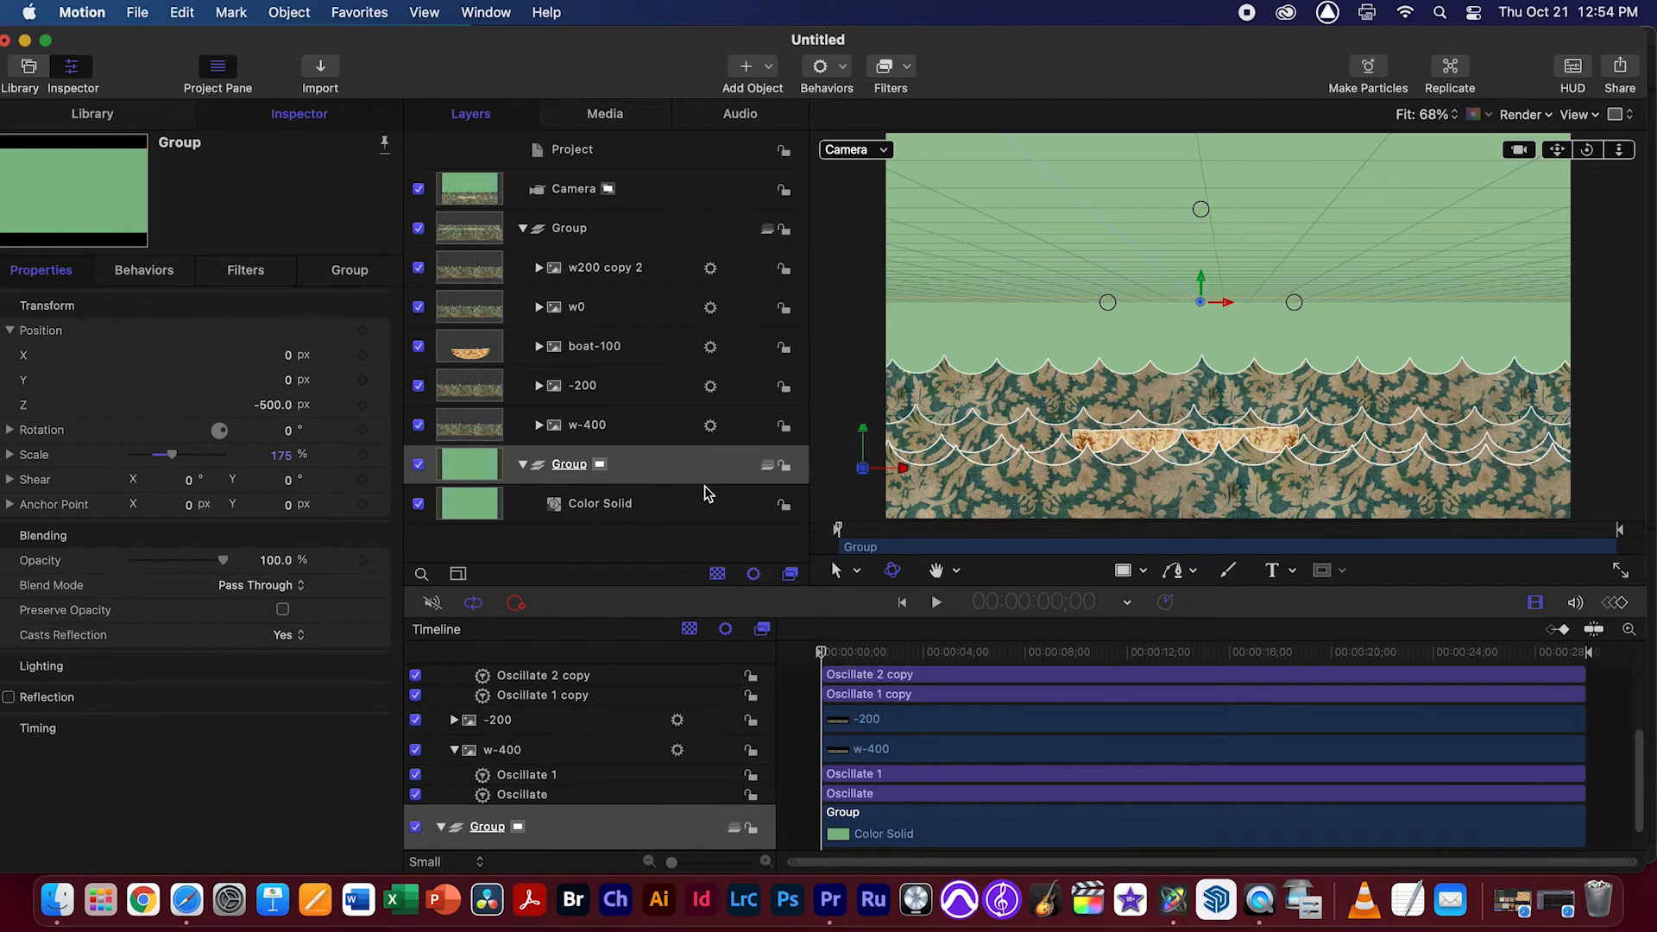
pyautogui.press('space')
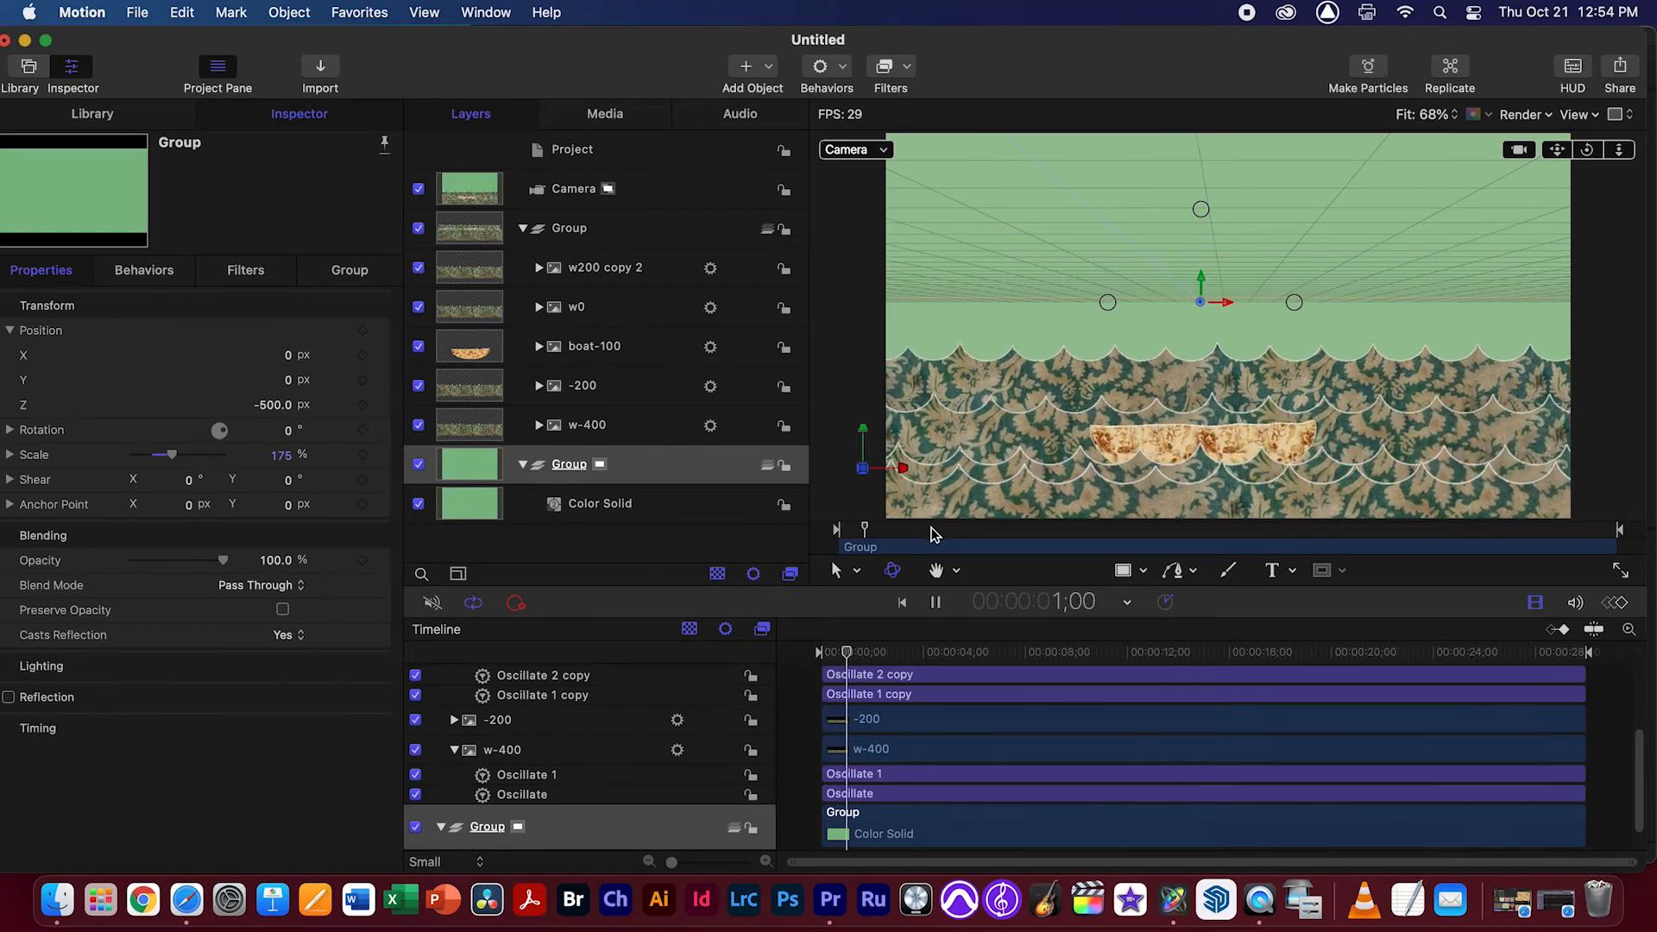
pyautogui.press('space')
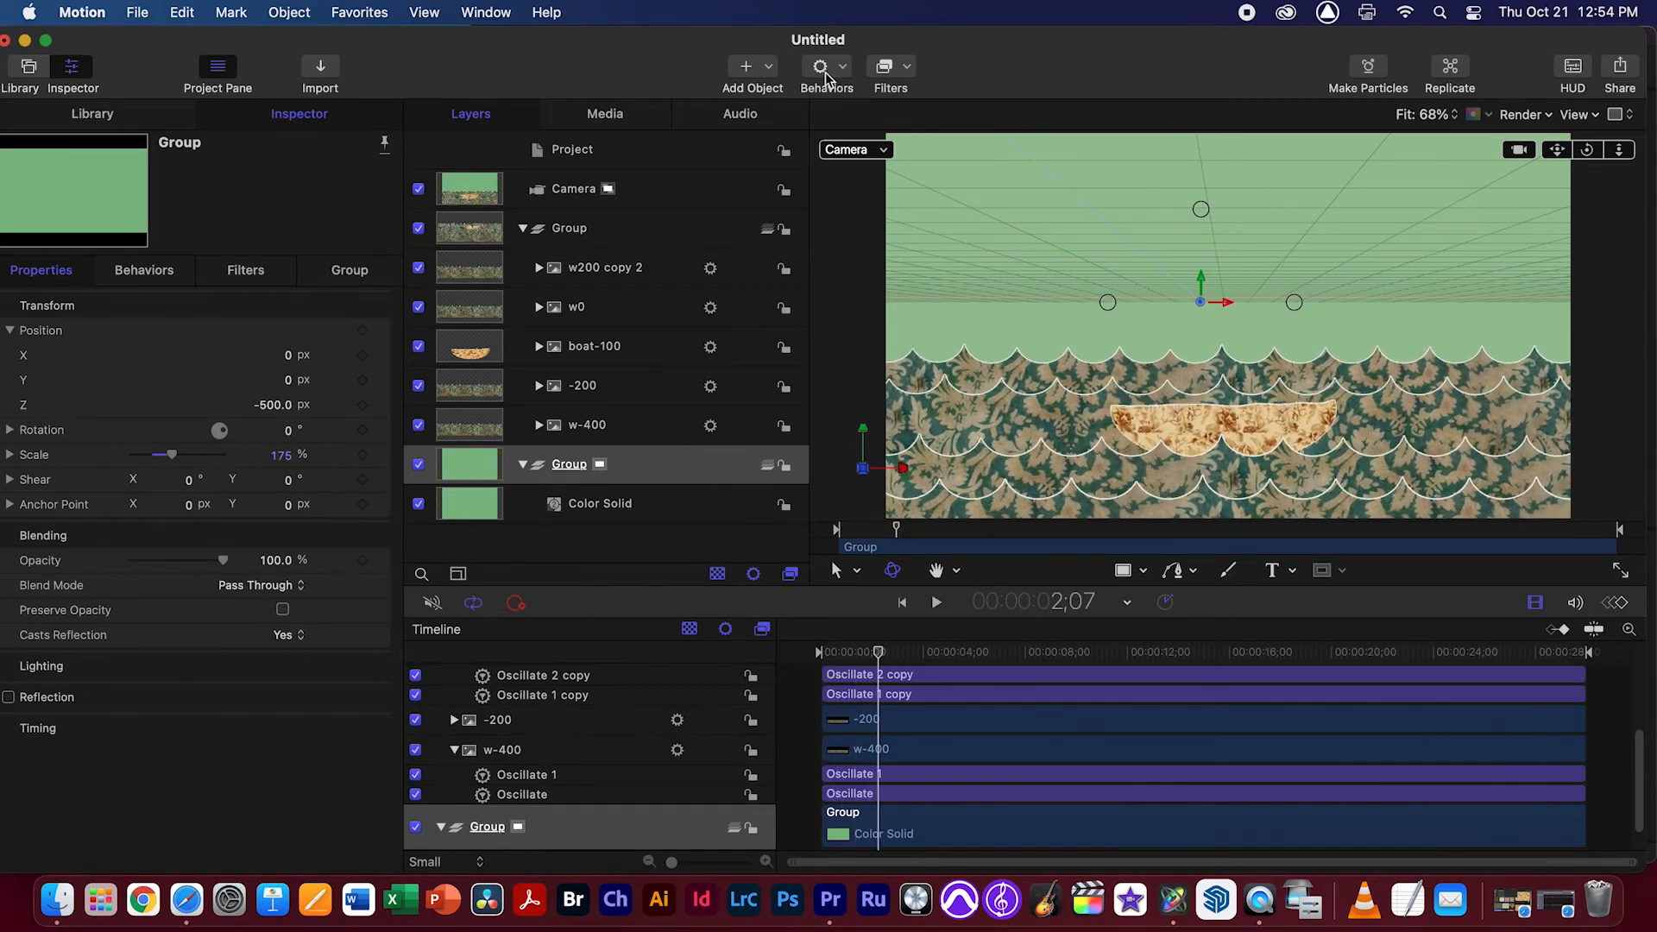
# Add a light and, in an orbited Perspective view, pull it forward along Z to about 393 px
pyautogui.click(768, 67)
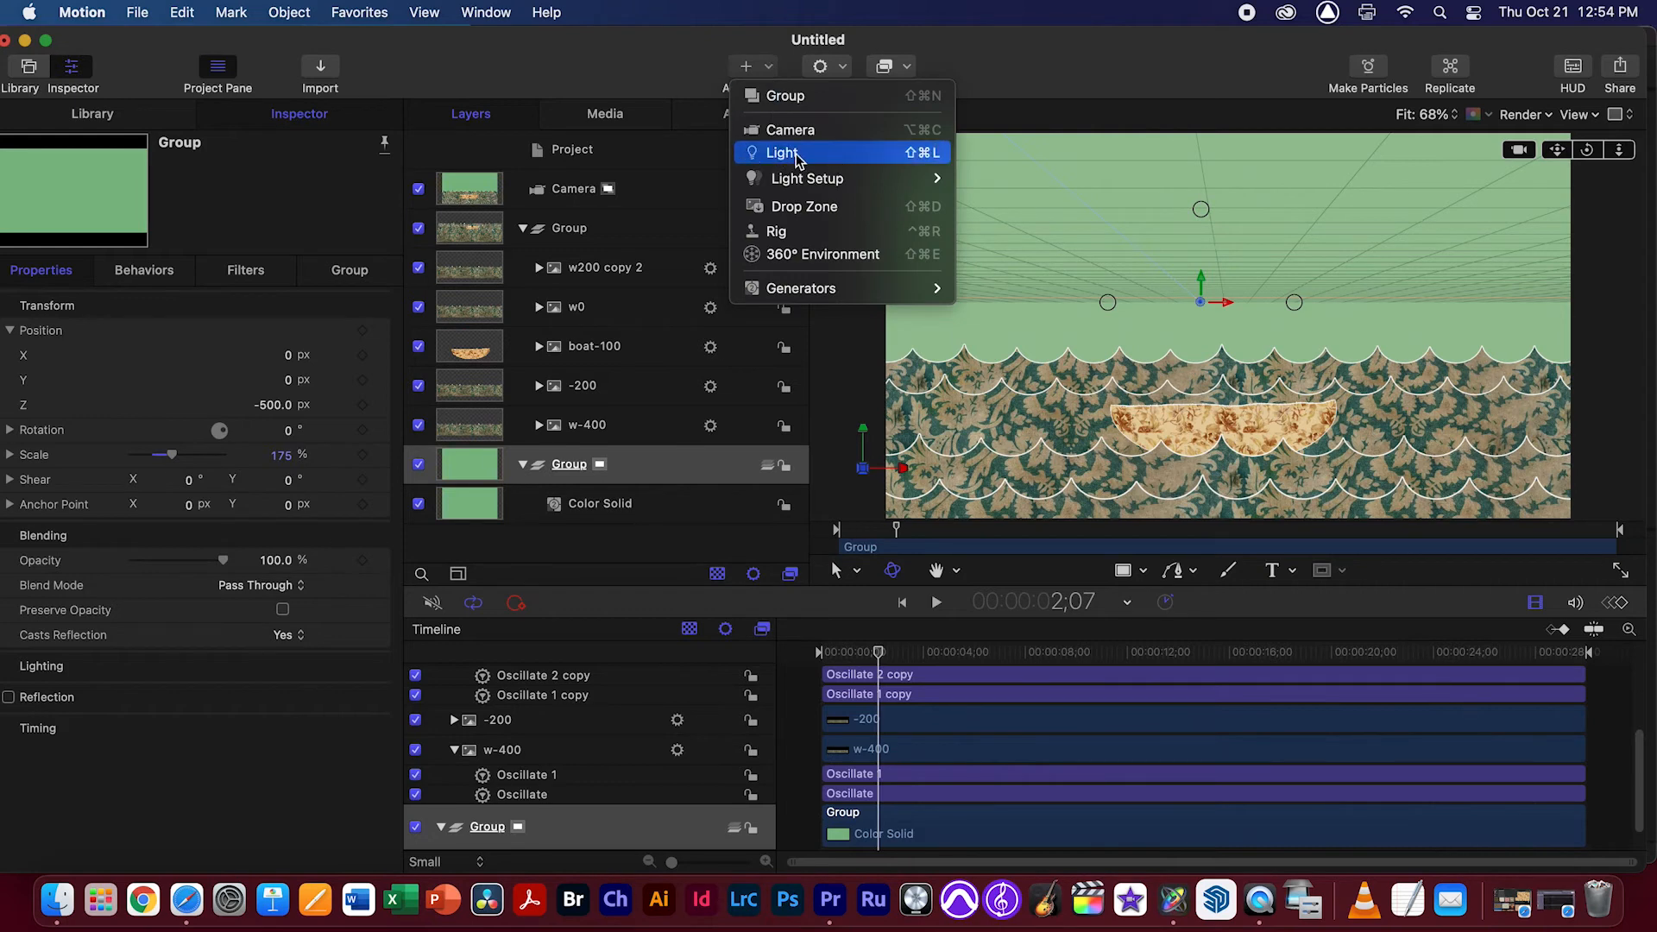
pyautogui.click(831, 153)
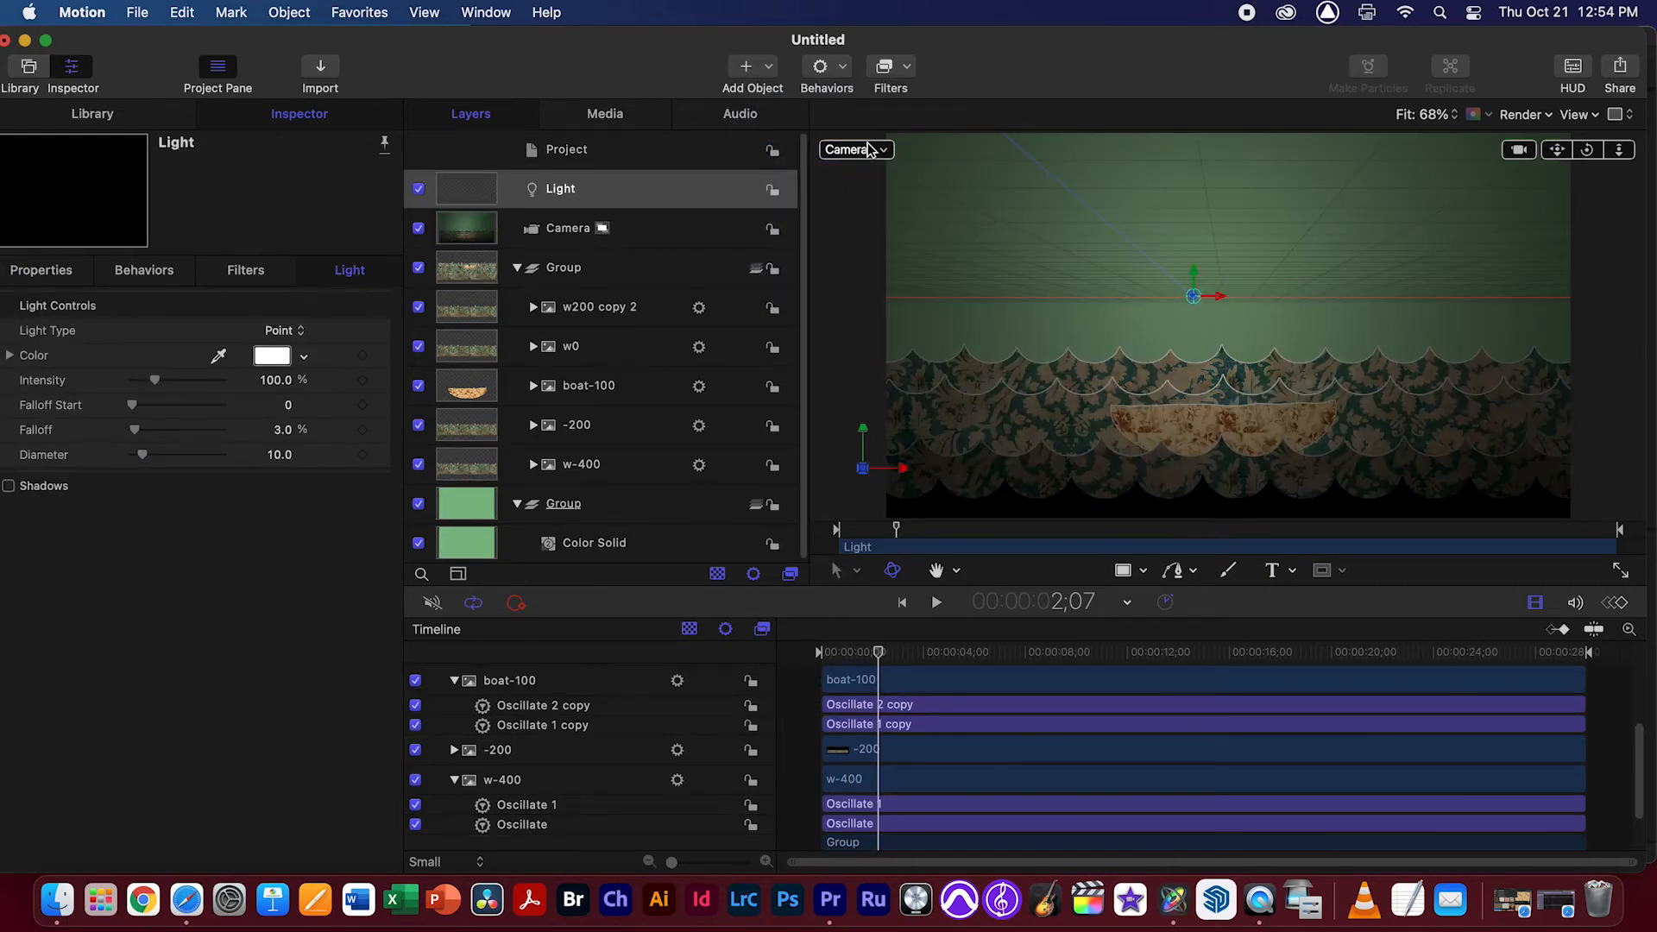
pyautogui.click(880, 151)
pyautogui.click(890, 225)
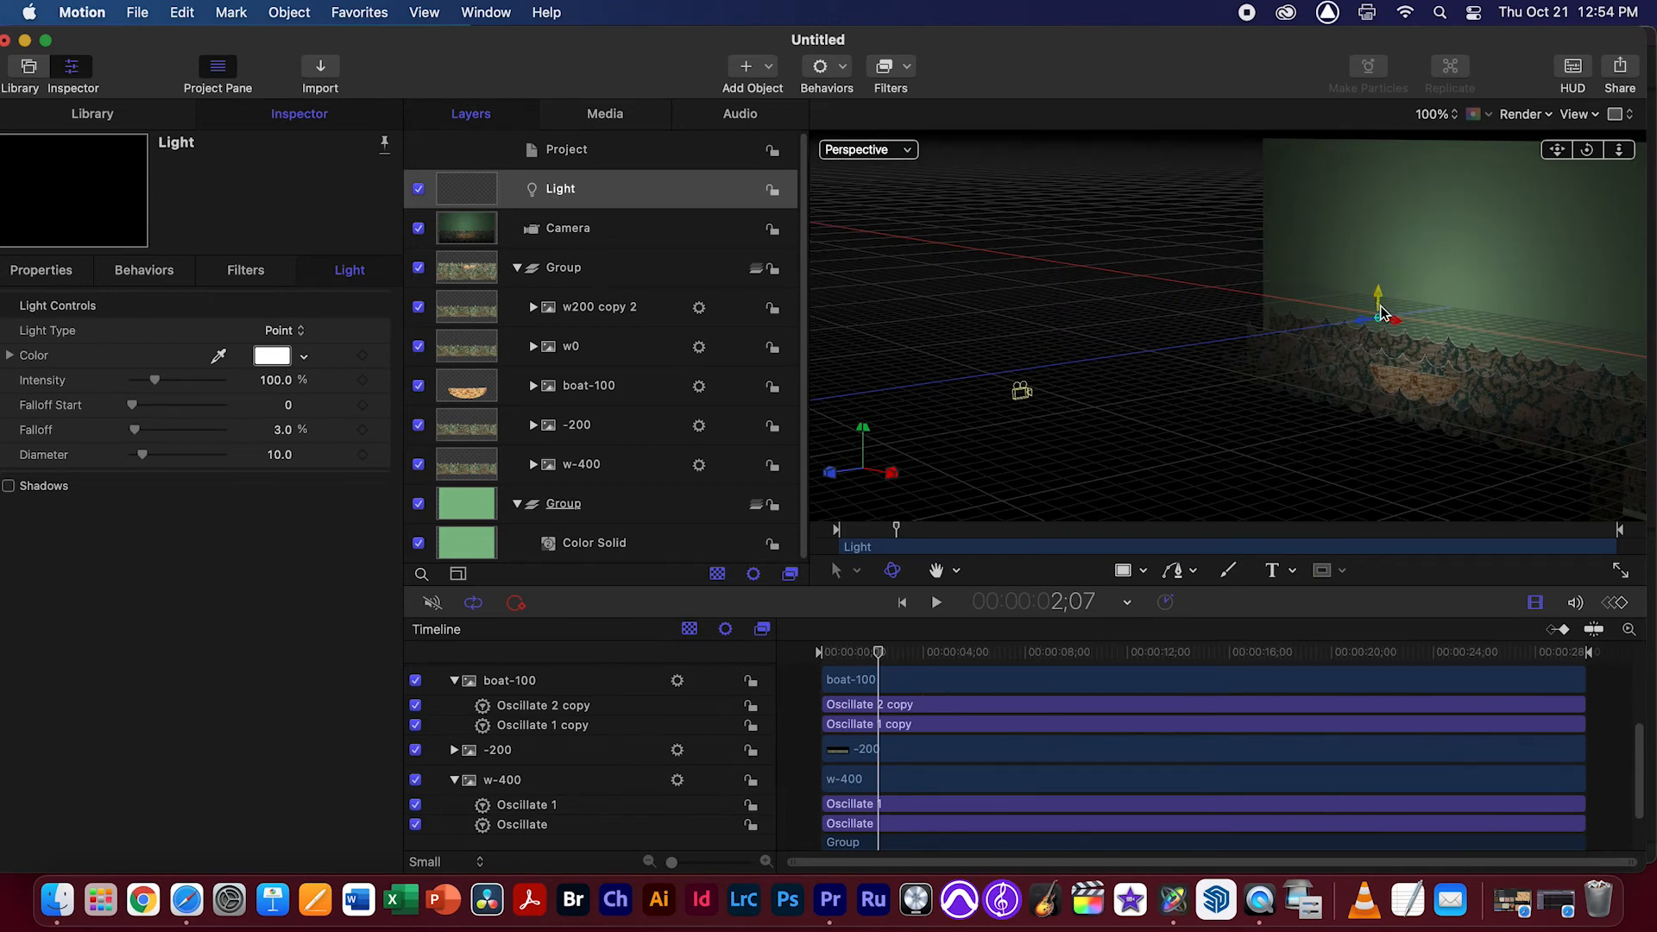
pyautogui.moveTo(1590, 153); pyautogui.dragTo(1401, 311)
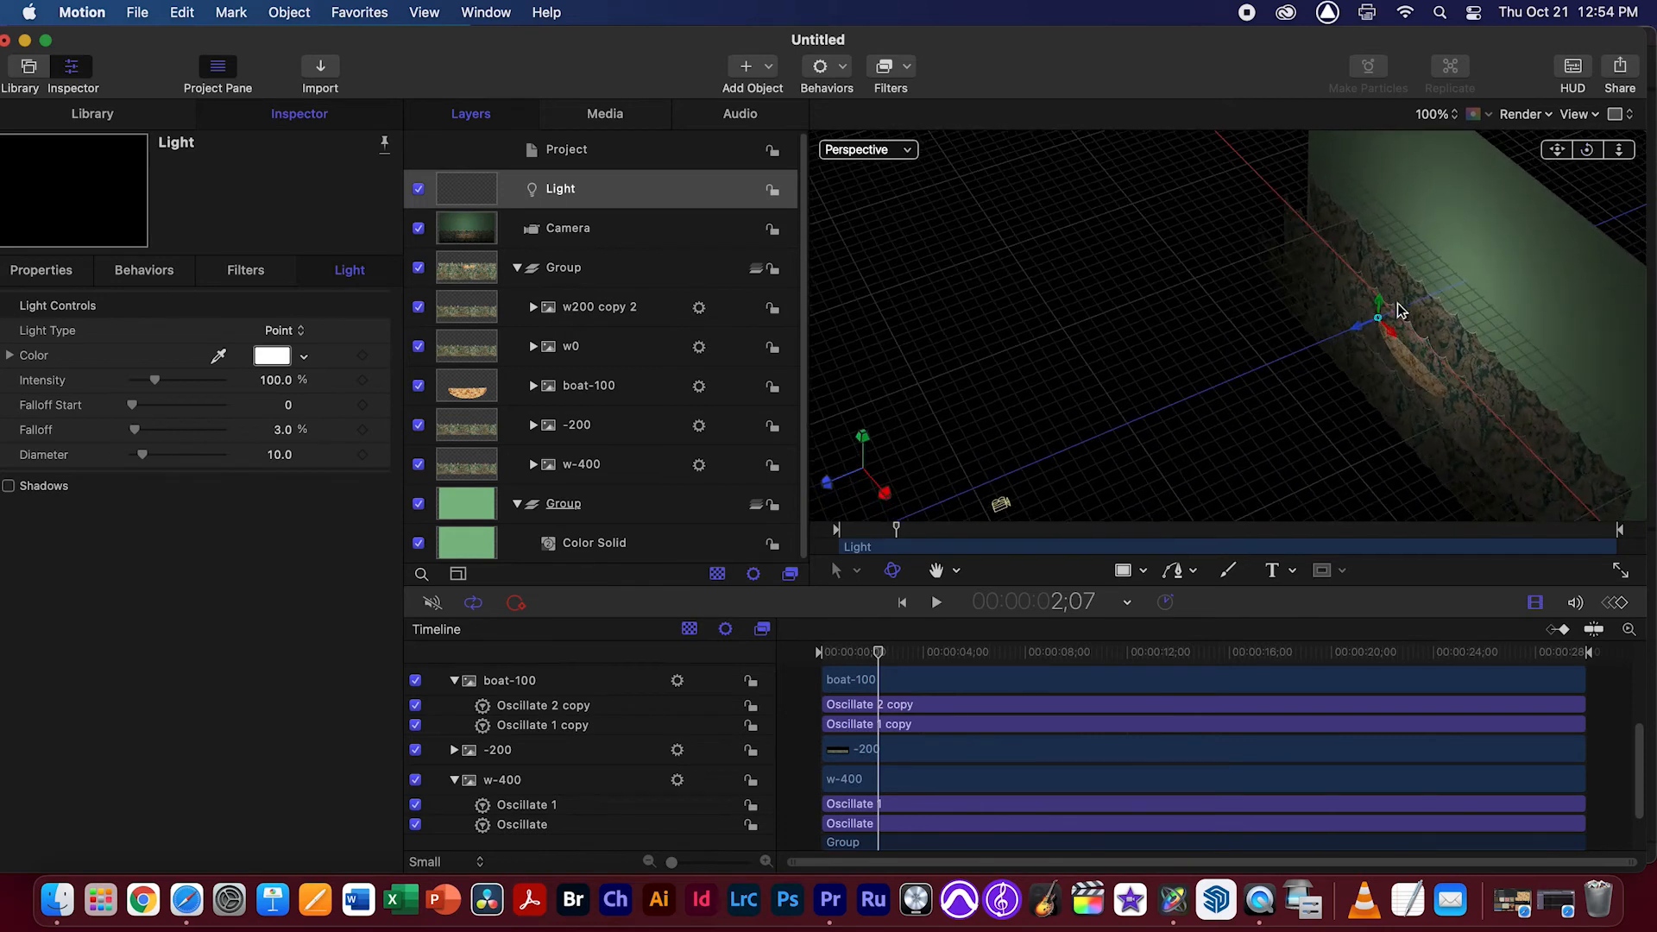
pyautogui.moveTo(1354, 333)
pyautogui.mouseDown()
pyautogui.moveTo(1313, 347)
pyautogui.moveTo(1446, 311)
pyautogui.moveTo(1342, 335)
pyautogui.mouseUp()
# Return to the Camera view and try the light at Z positions of about -444 px and 789 px
pyautogui.click(893, 152)
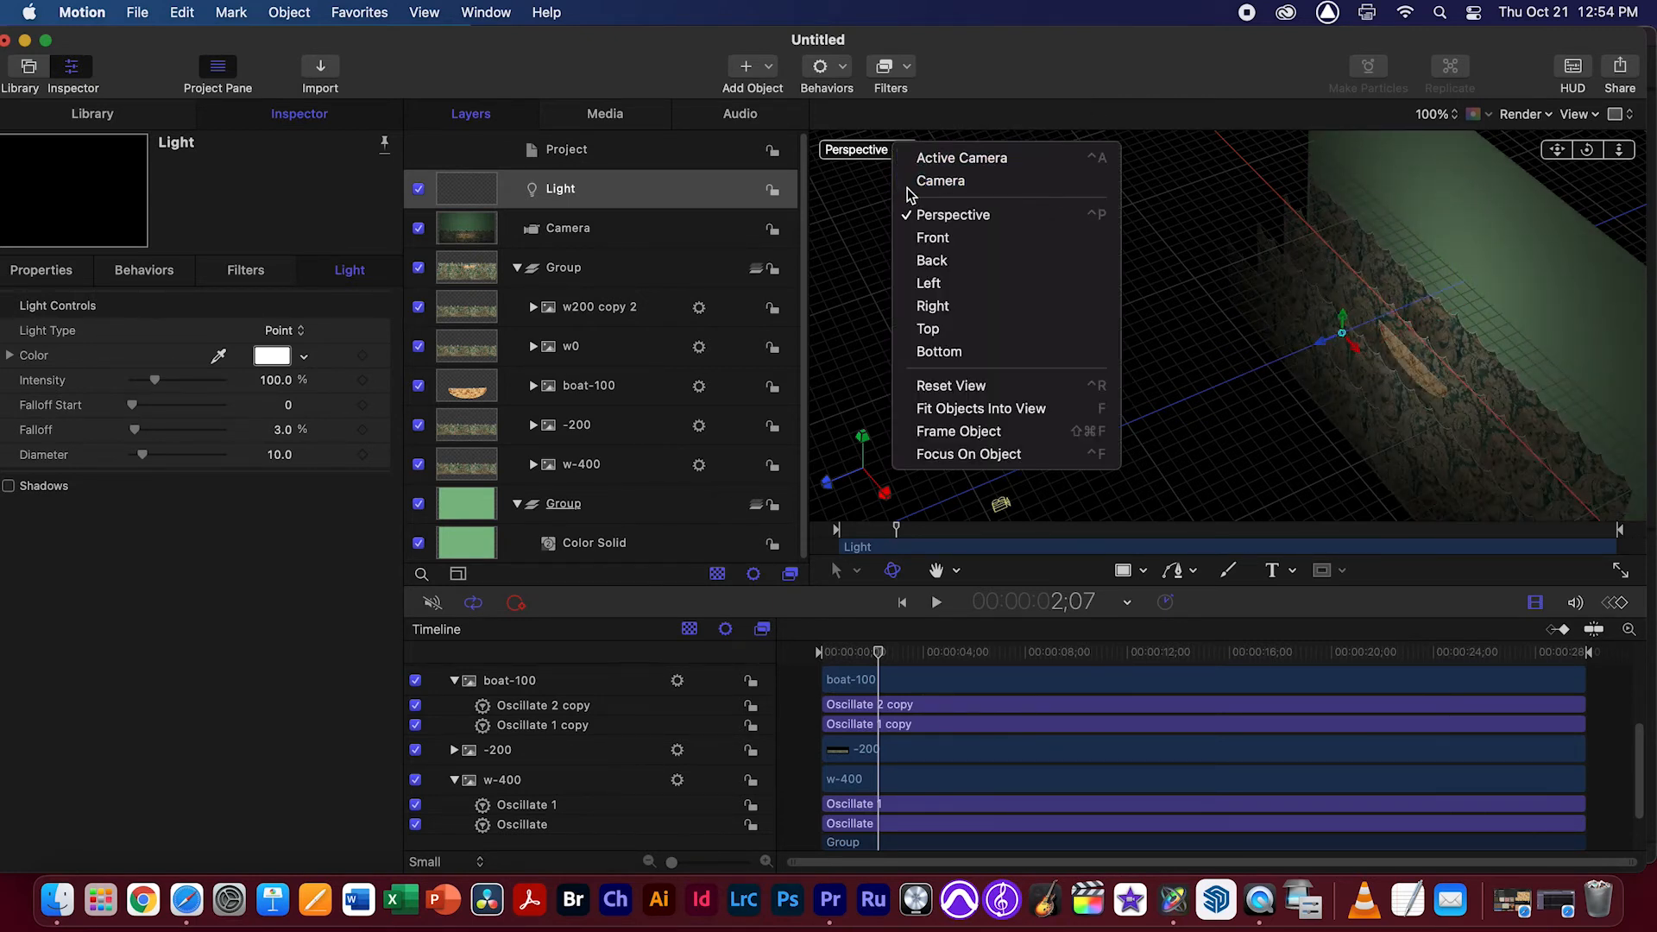
pyautogui.click(911, 181)
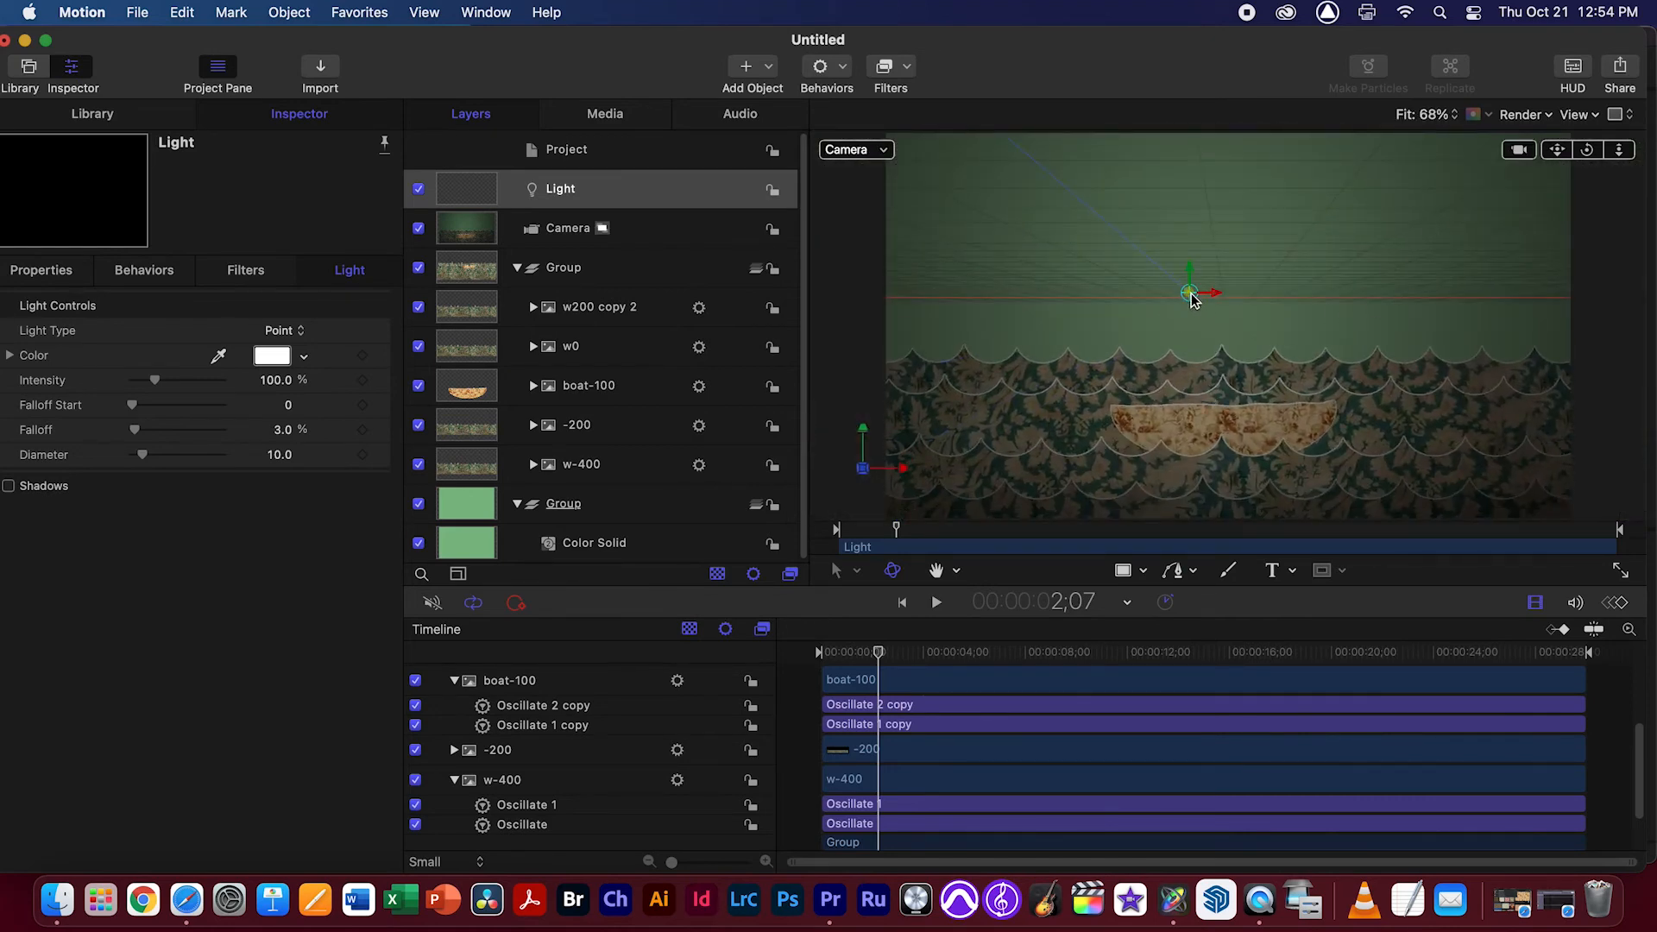
pyautogui.moveTo(1189, 298); pyautogui.dragTo(1227, 298)
pyautogui.click(42, 271)
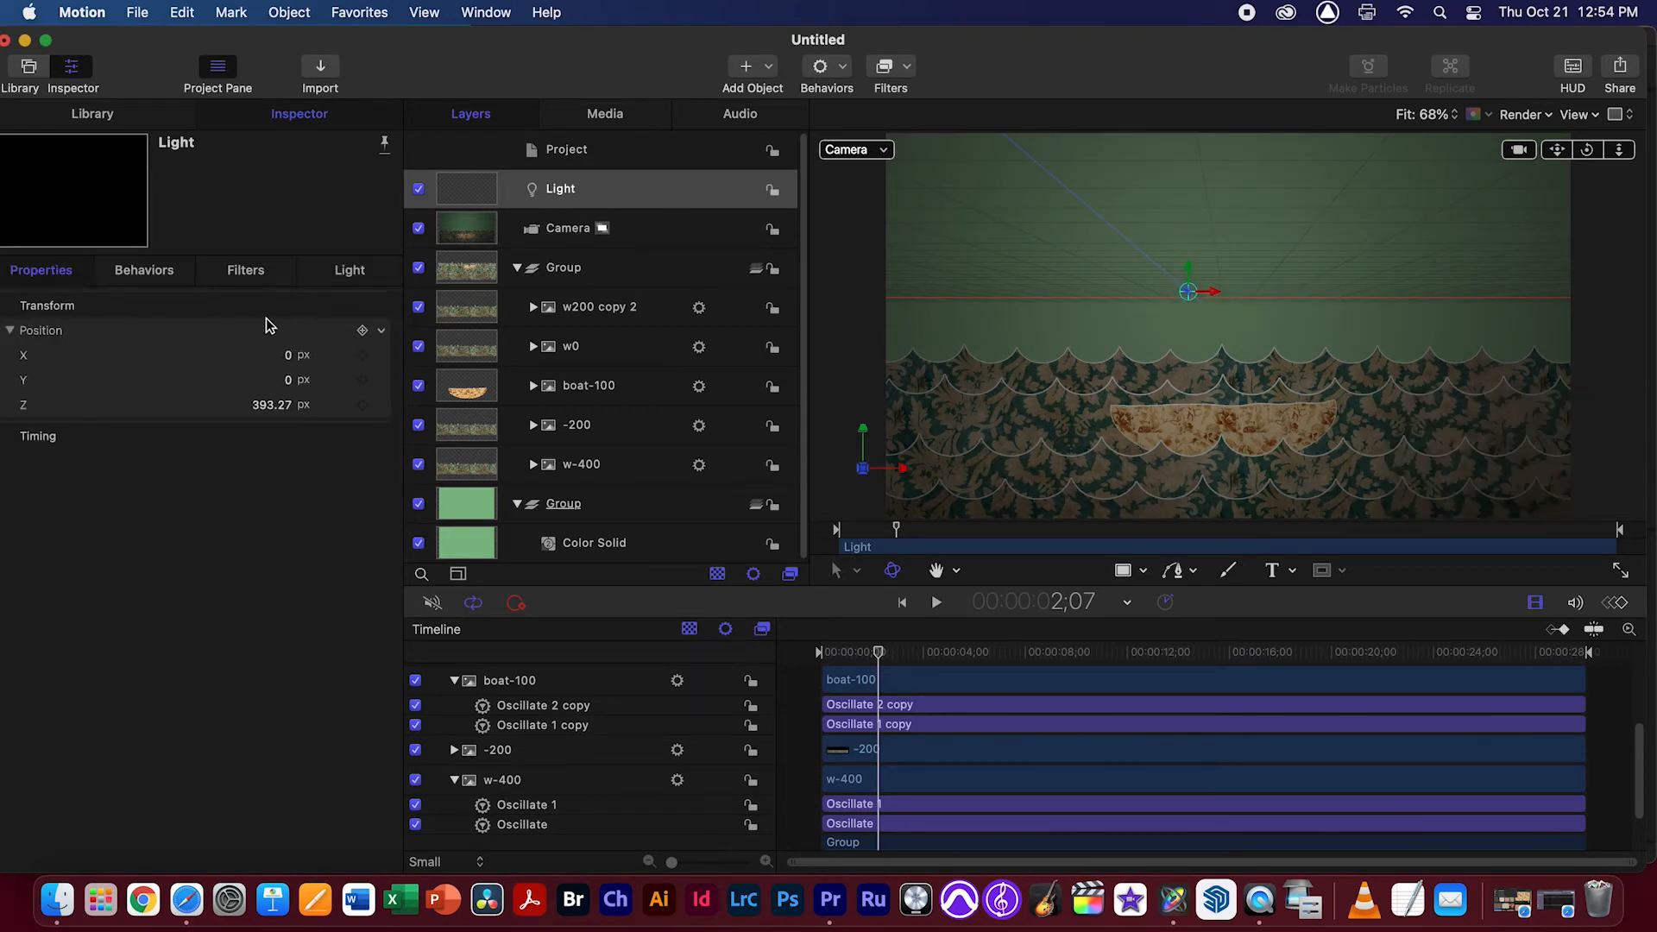
pyautogui.moveTo(1189, 291); pyautogui.dragTo(893, 307)
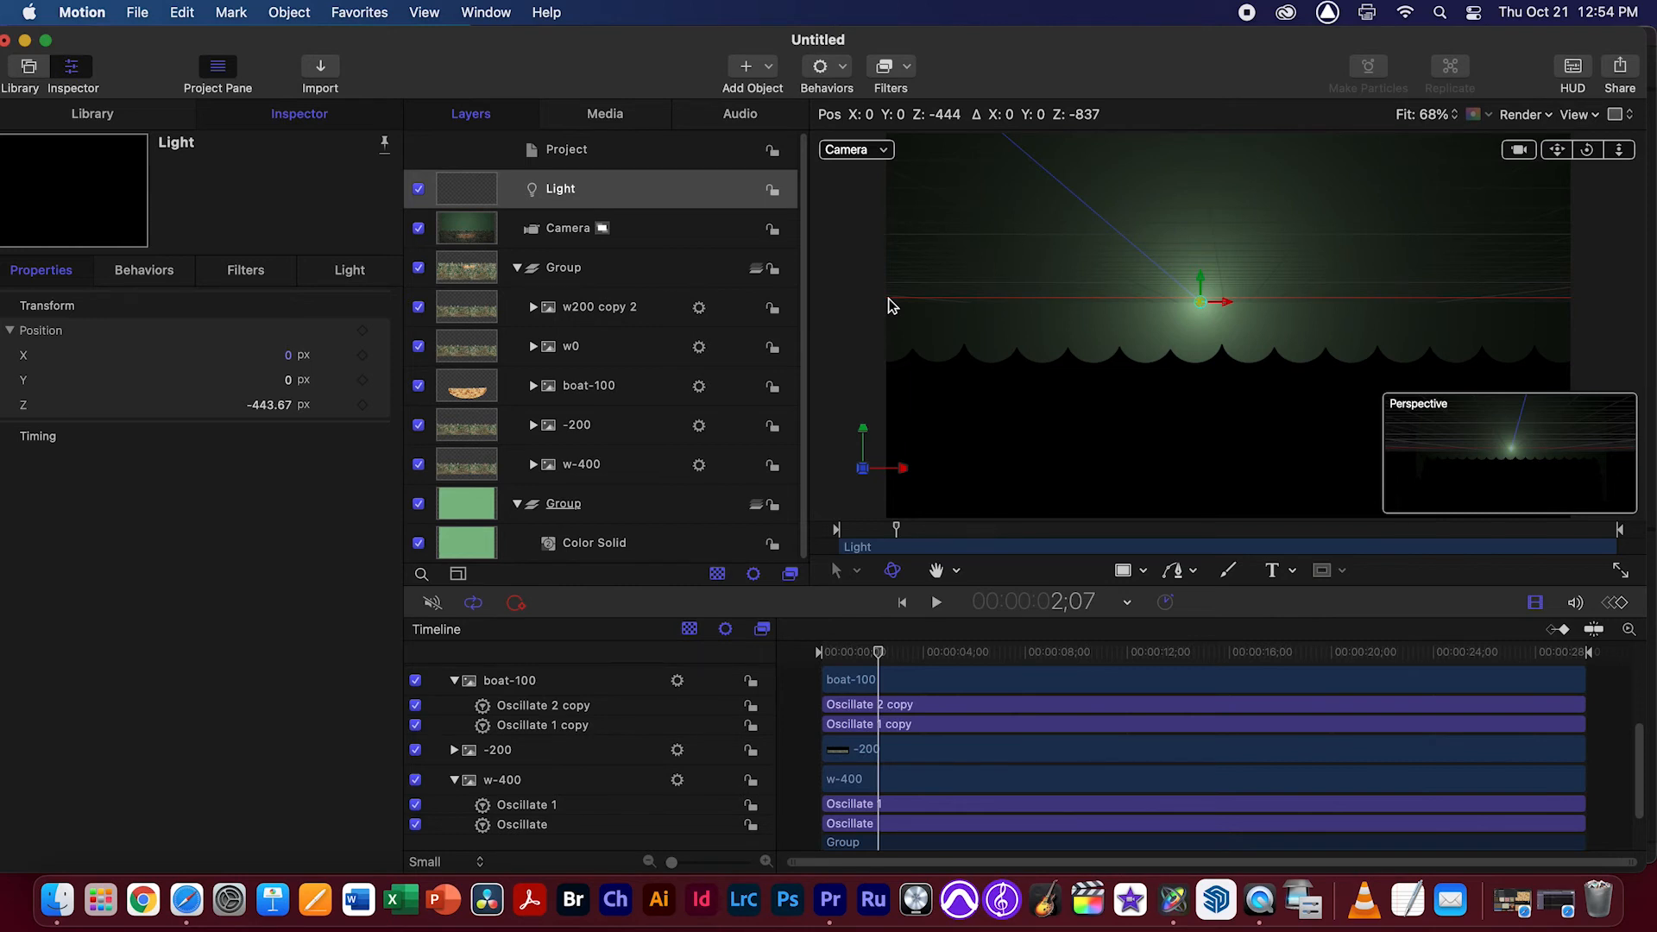
pyautogui.moveTo(893, 307); pyautogui.dragTo(1311, 208)
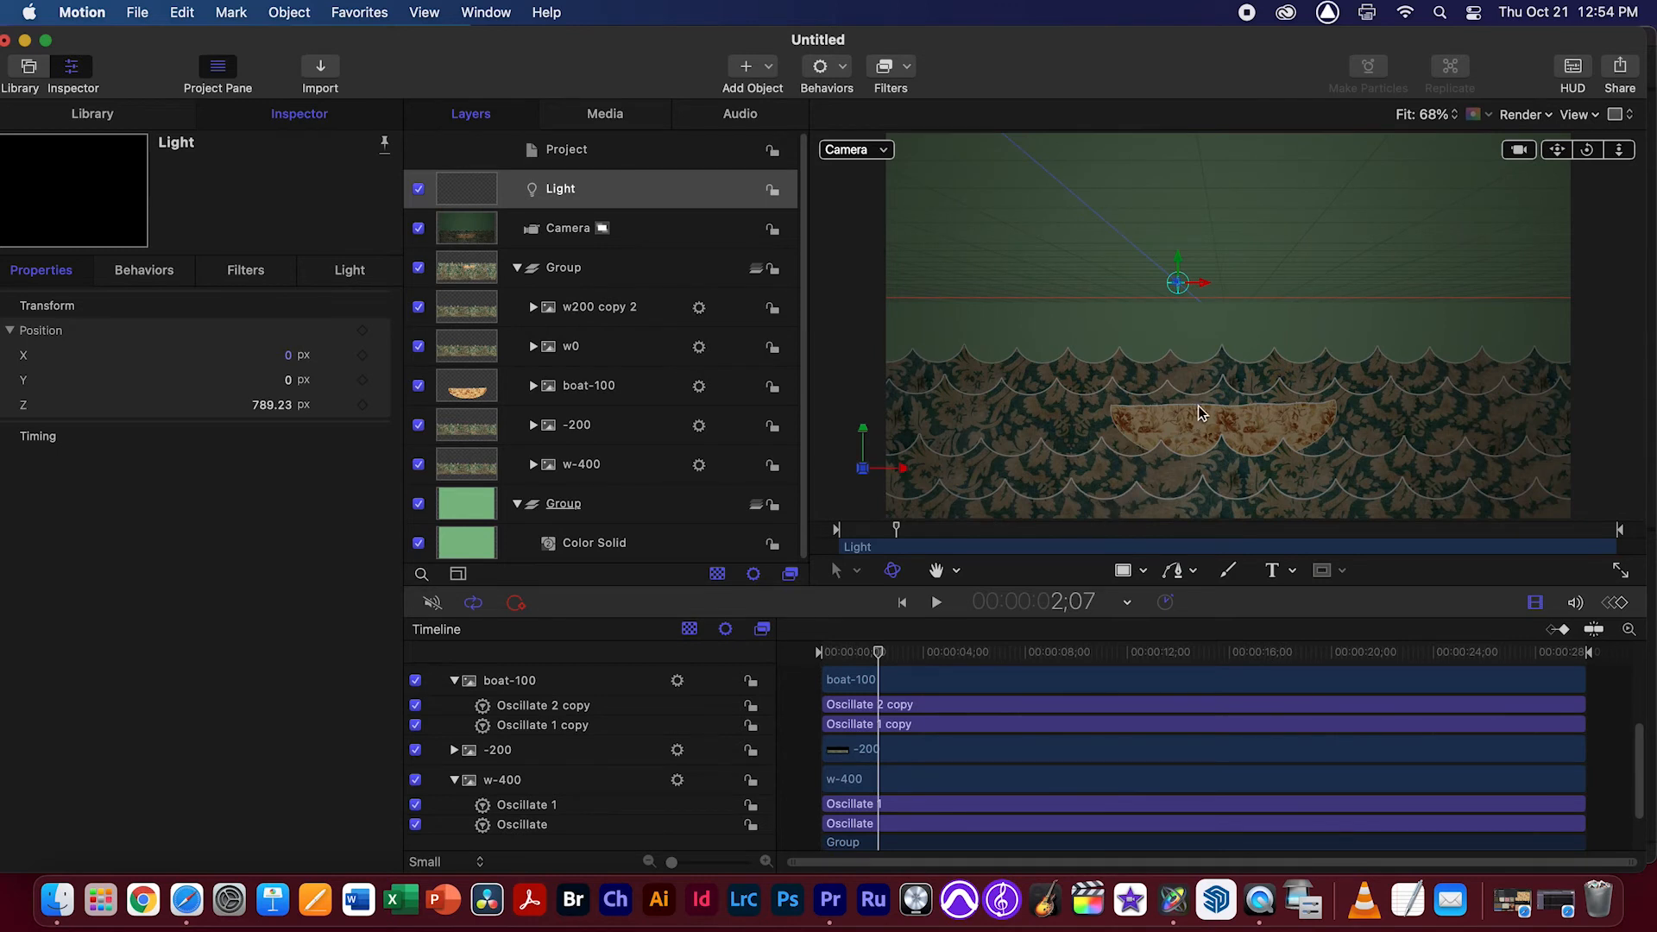
# Move the light to about Y -198 px and Z 452 px, and shift it sideways along X during playback
pyautogui.moveTo(1184, 269); pyautogui.dragTo(992, 491)
pyautogui.moveTo(1191, 425); pyautogui.dragTo(1189, 378)
pyautogui.press('space')
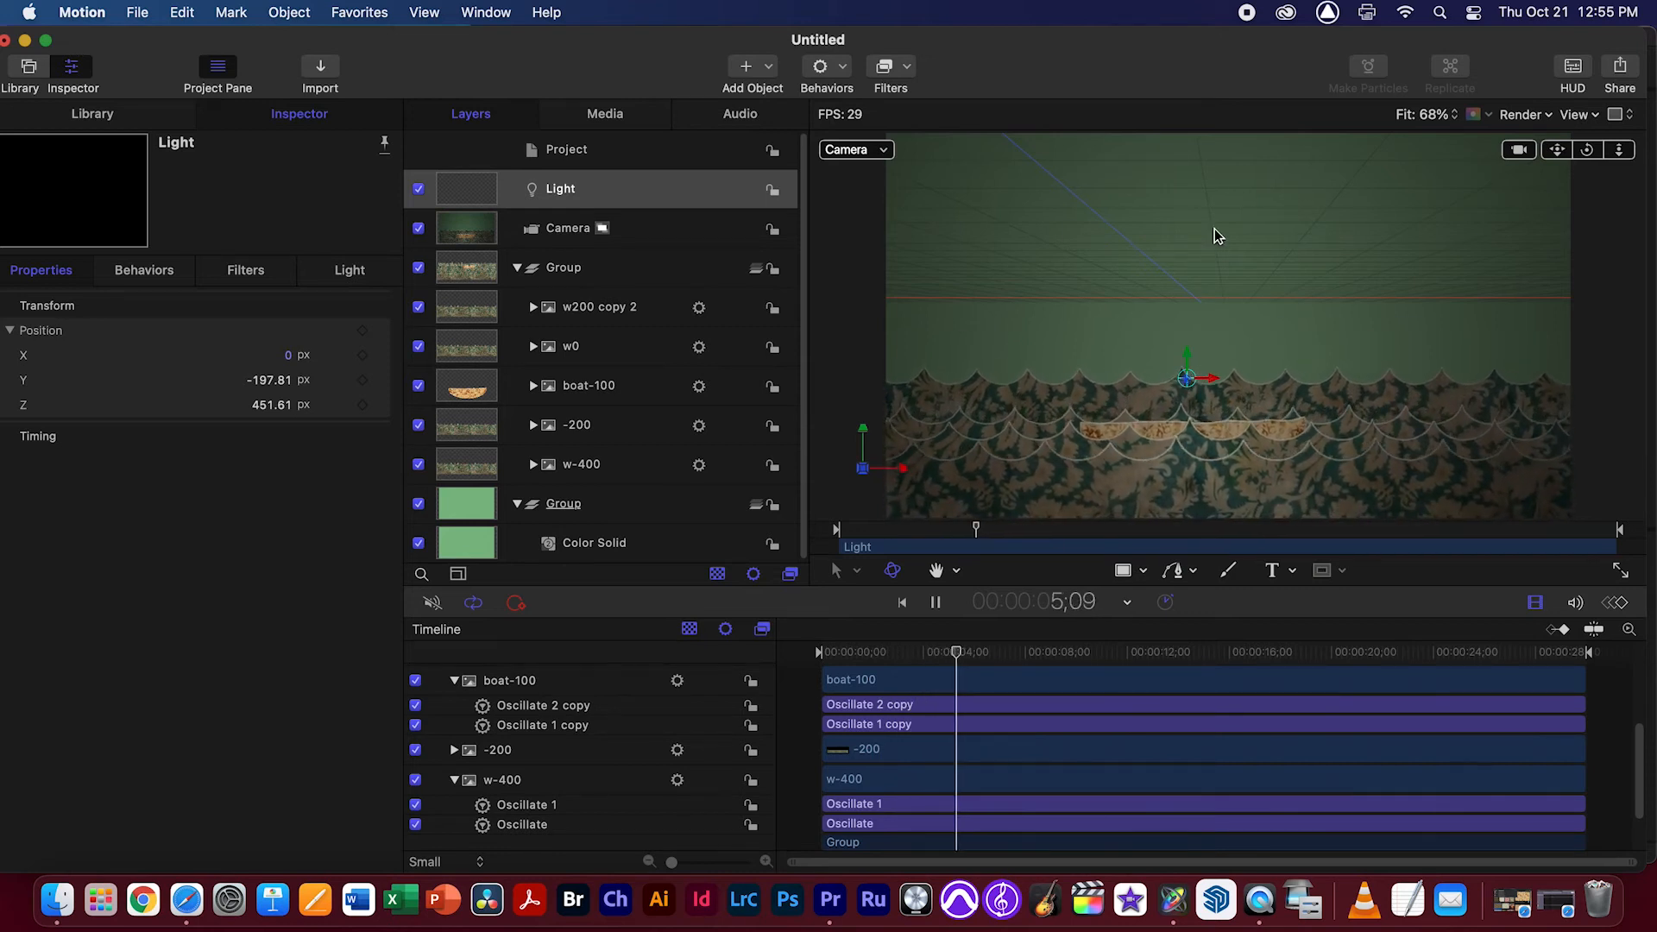
pyautogui.moveTo(1190, 355); pyautogui.dragTo(1296, 352)
# Set the light's Intensity to about 76%, Falloff Start to 268 and Falloff to about 12.8%
pyautogui.click(350, 270)
pyautogui.moveTo(160, 390); pyautogui.dragTo(155, 433)
pyautogui.moveTo(160, 434); pyautogui.dragTo(142, 432)
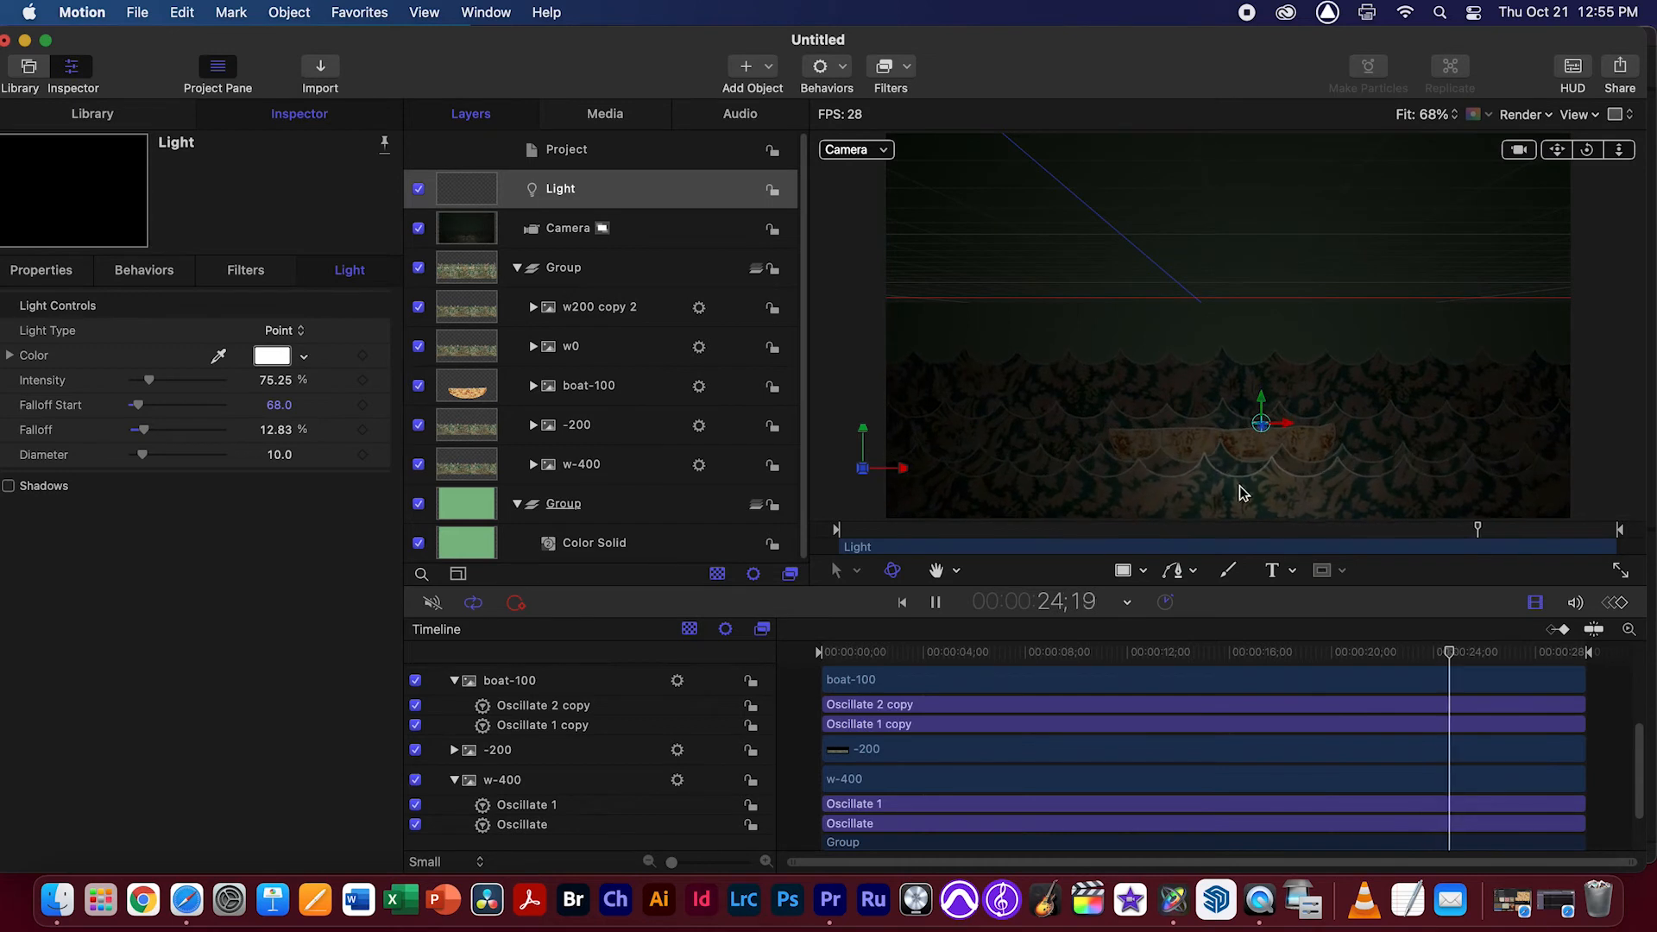
pyautogui.moveTo(148, 381)
pyautogui.mouseDown()
pyautogui.moveTo(208, 383)
pyautogui.moveTo(137, 410)
pyautogui.moveTo(215, 411)
pyautogui.moveTo(175, 415)
pyautogui.moveTo(185, 380)
pyautogui.moveTo(145, 381)
pyautogui.mouseUp()
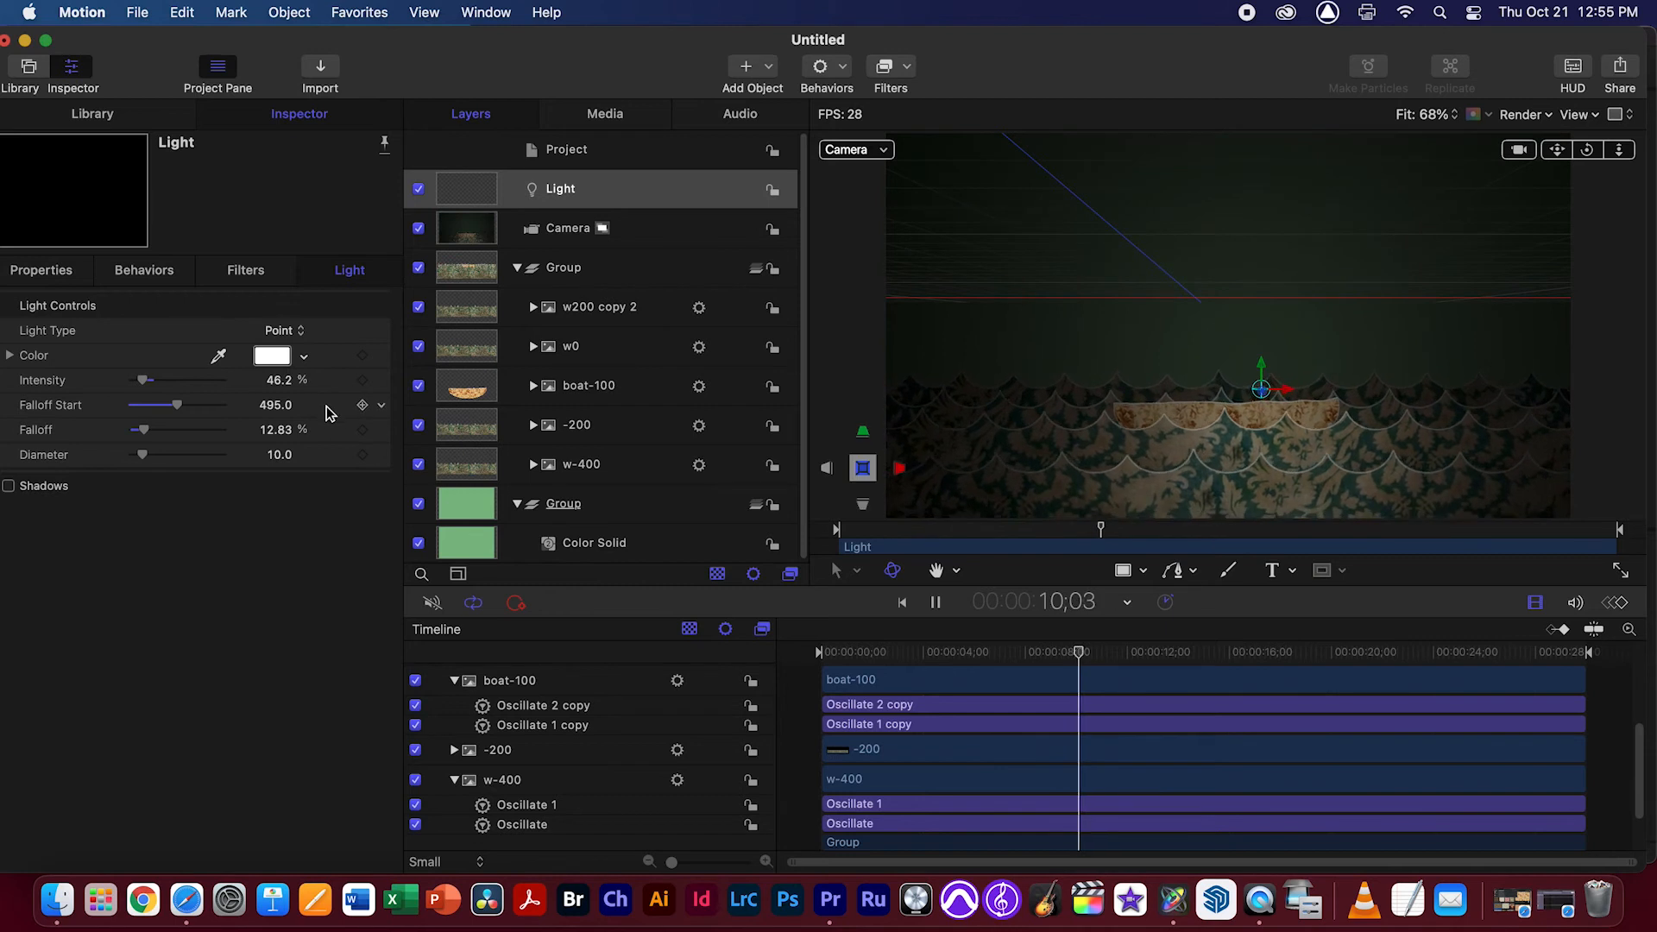
pyautogui.moveTo(177, 405)
pyautogui.mouseDown()
pyautogui.moveTo(151, 414)
pyautogui.moveTo(152, 384)
pyautogui.mouseUp()
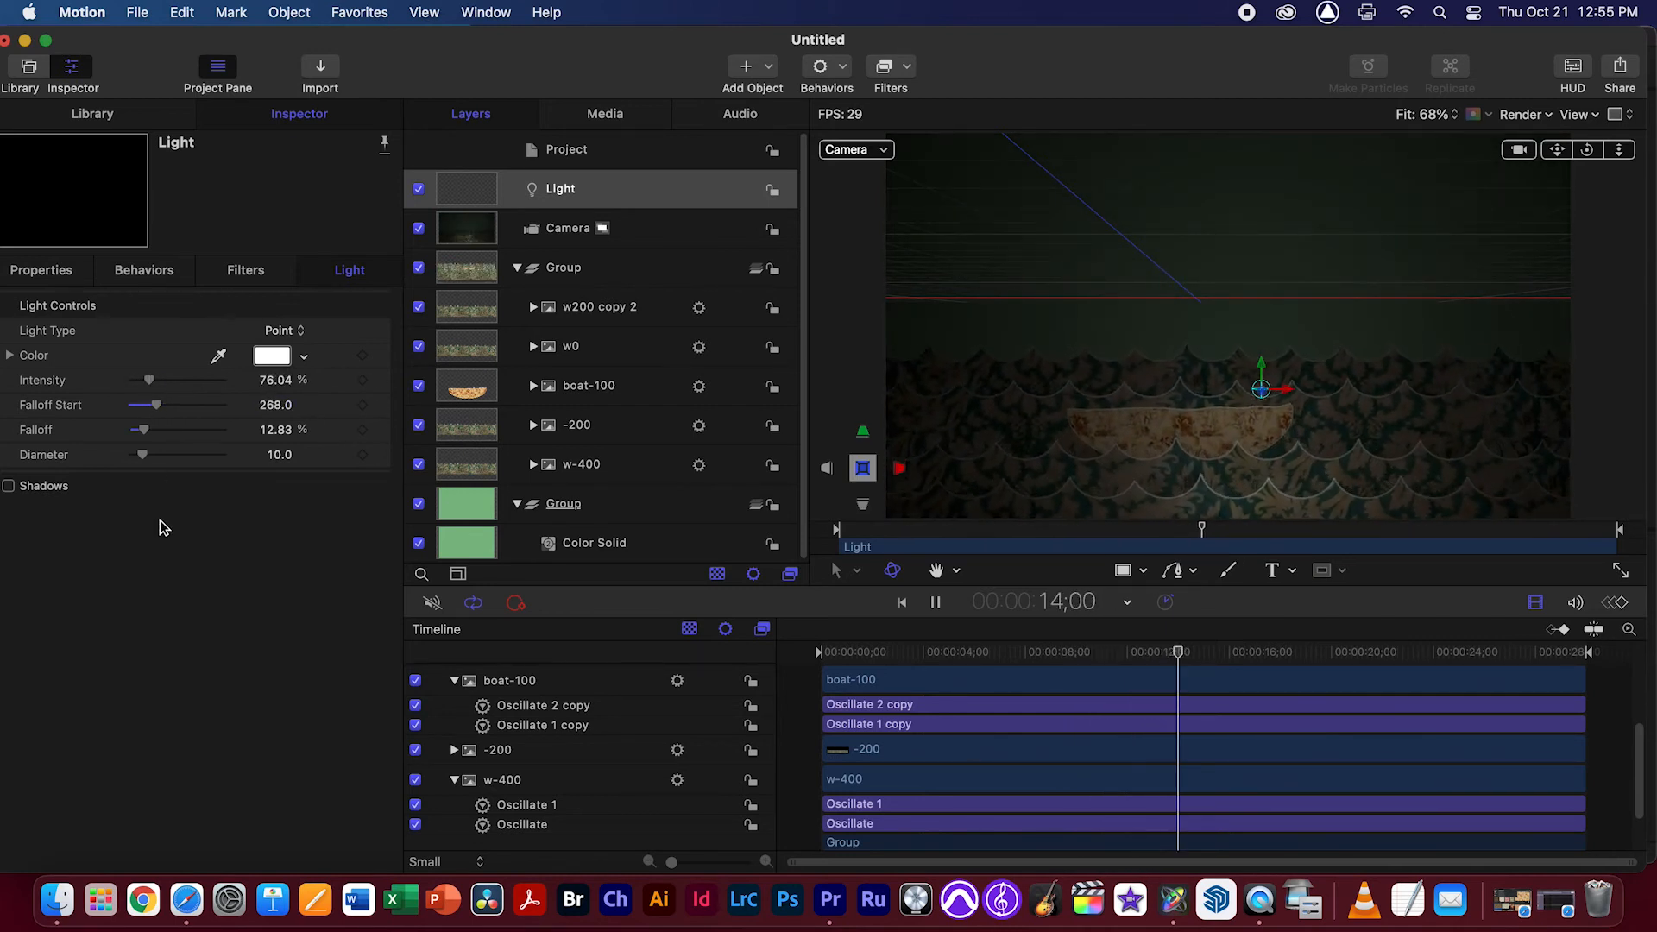
# Turn on the light's shadows with their settings expanded and raise its Intensity to 400%
pyautogui.click(9, 487)
pyautogui.click(355, 488)
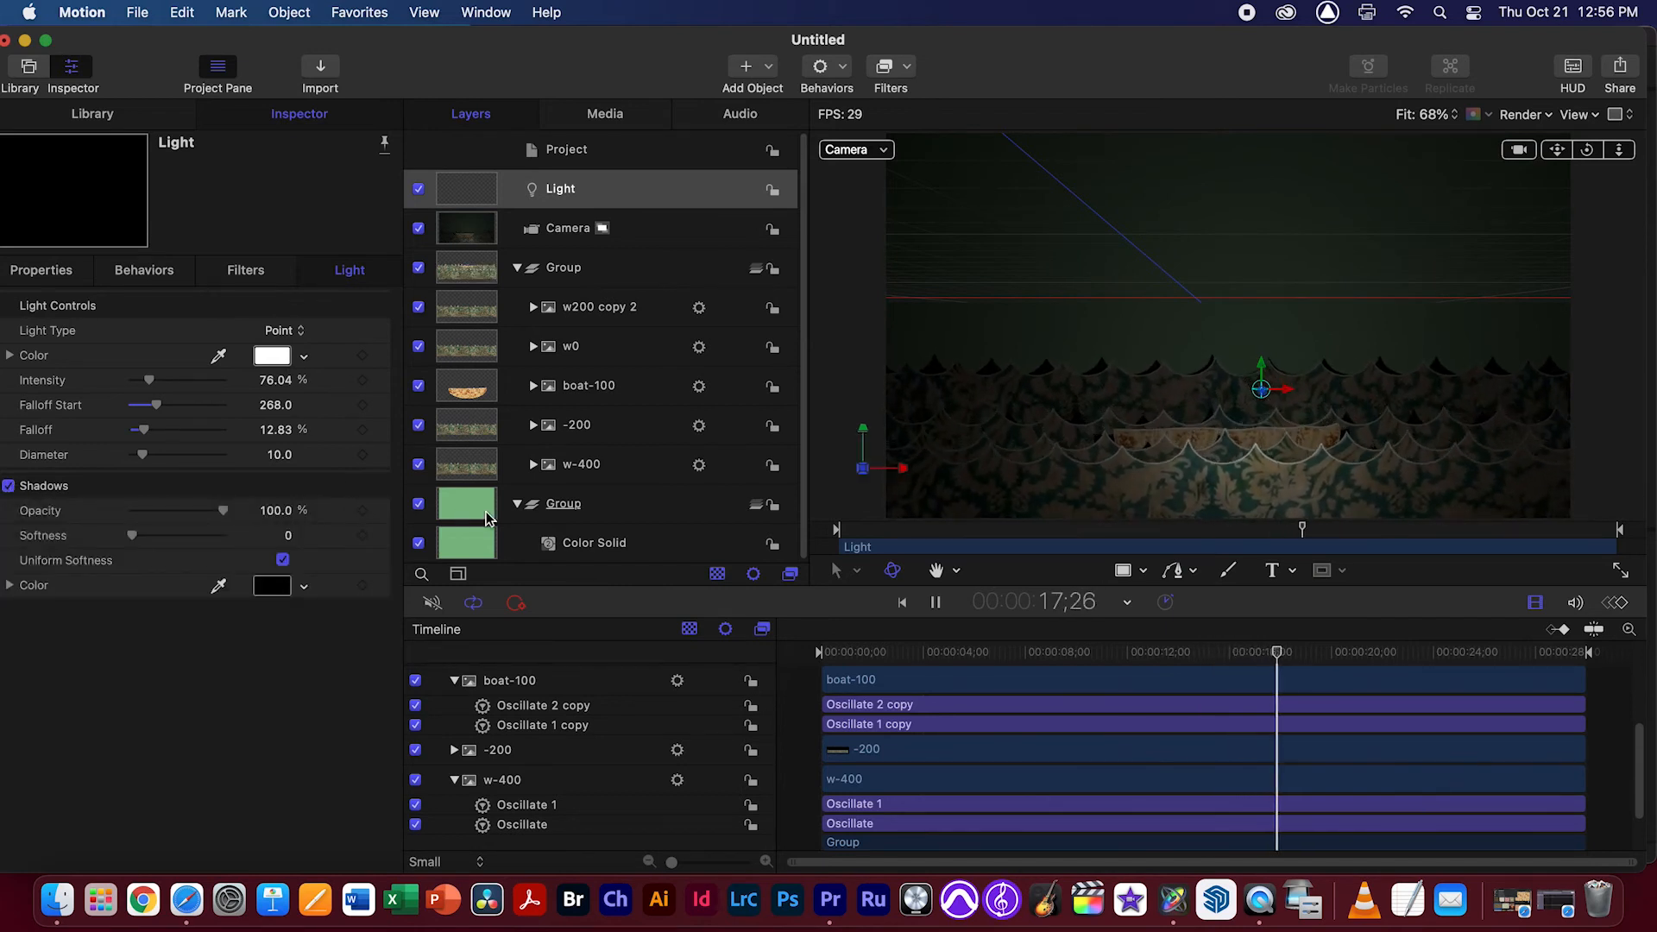
pyautogui.click(1267, 369)
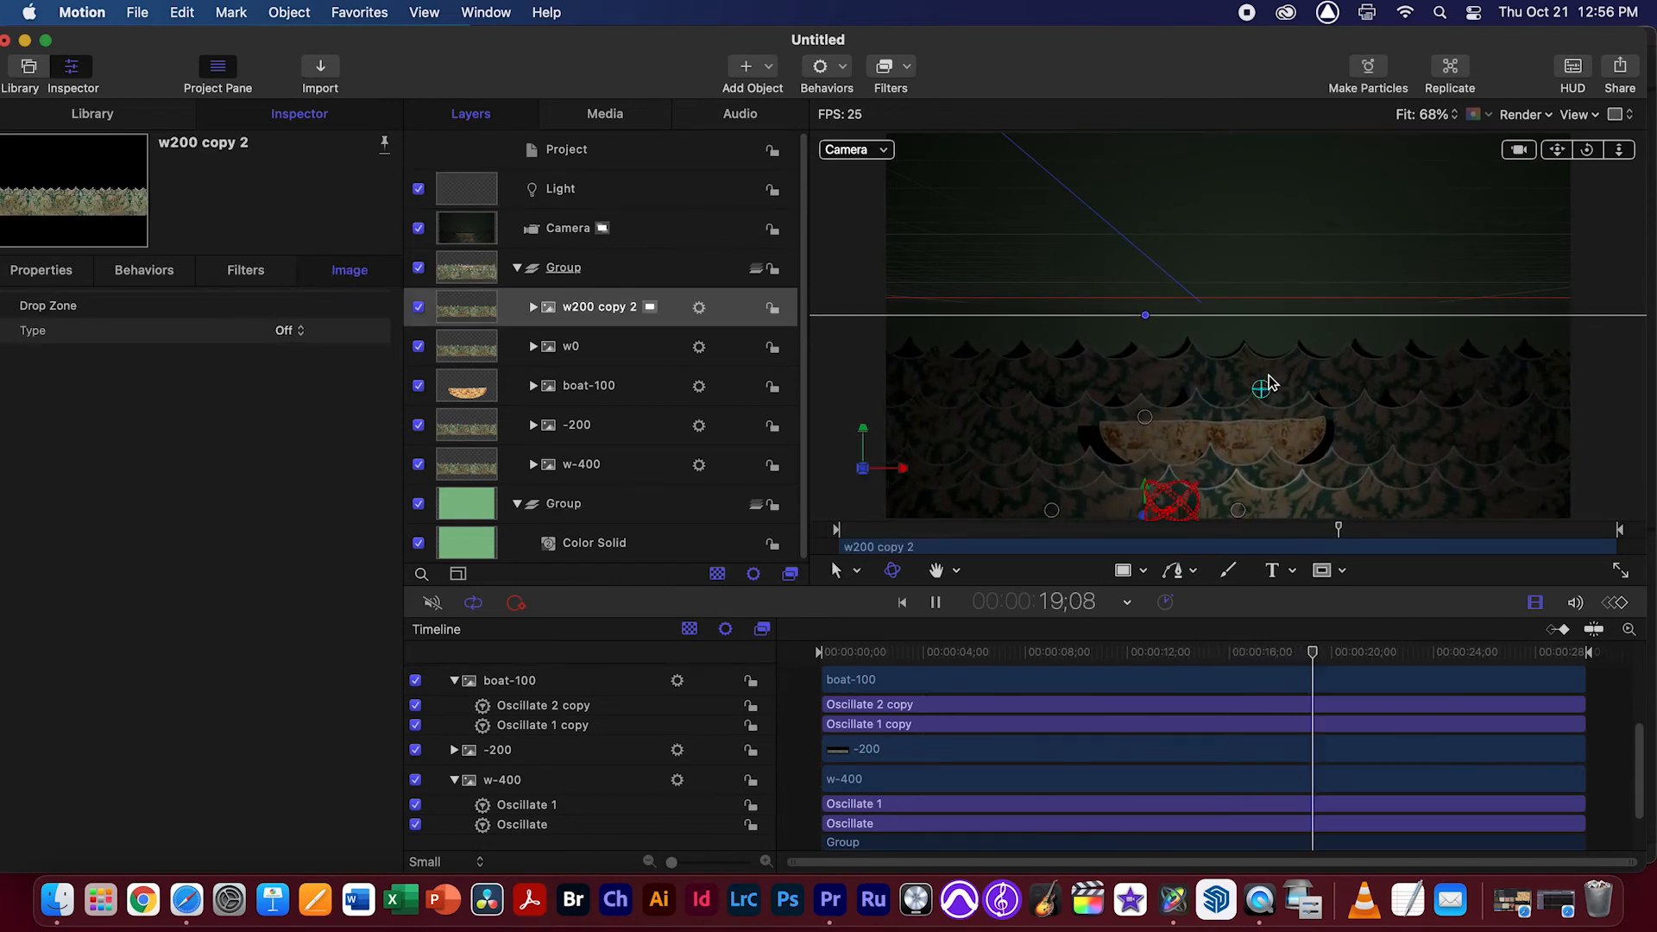
pyautogui.click(643, 201)
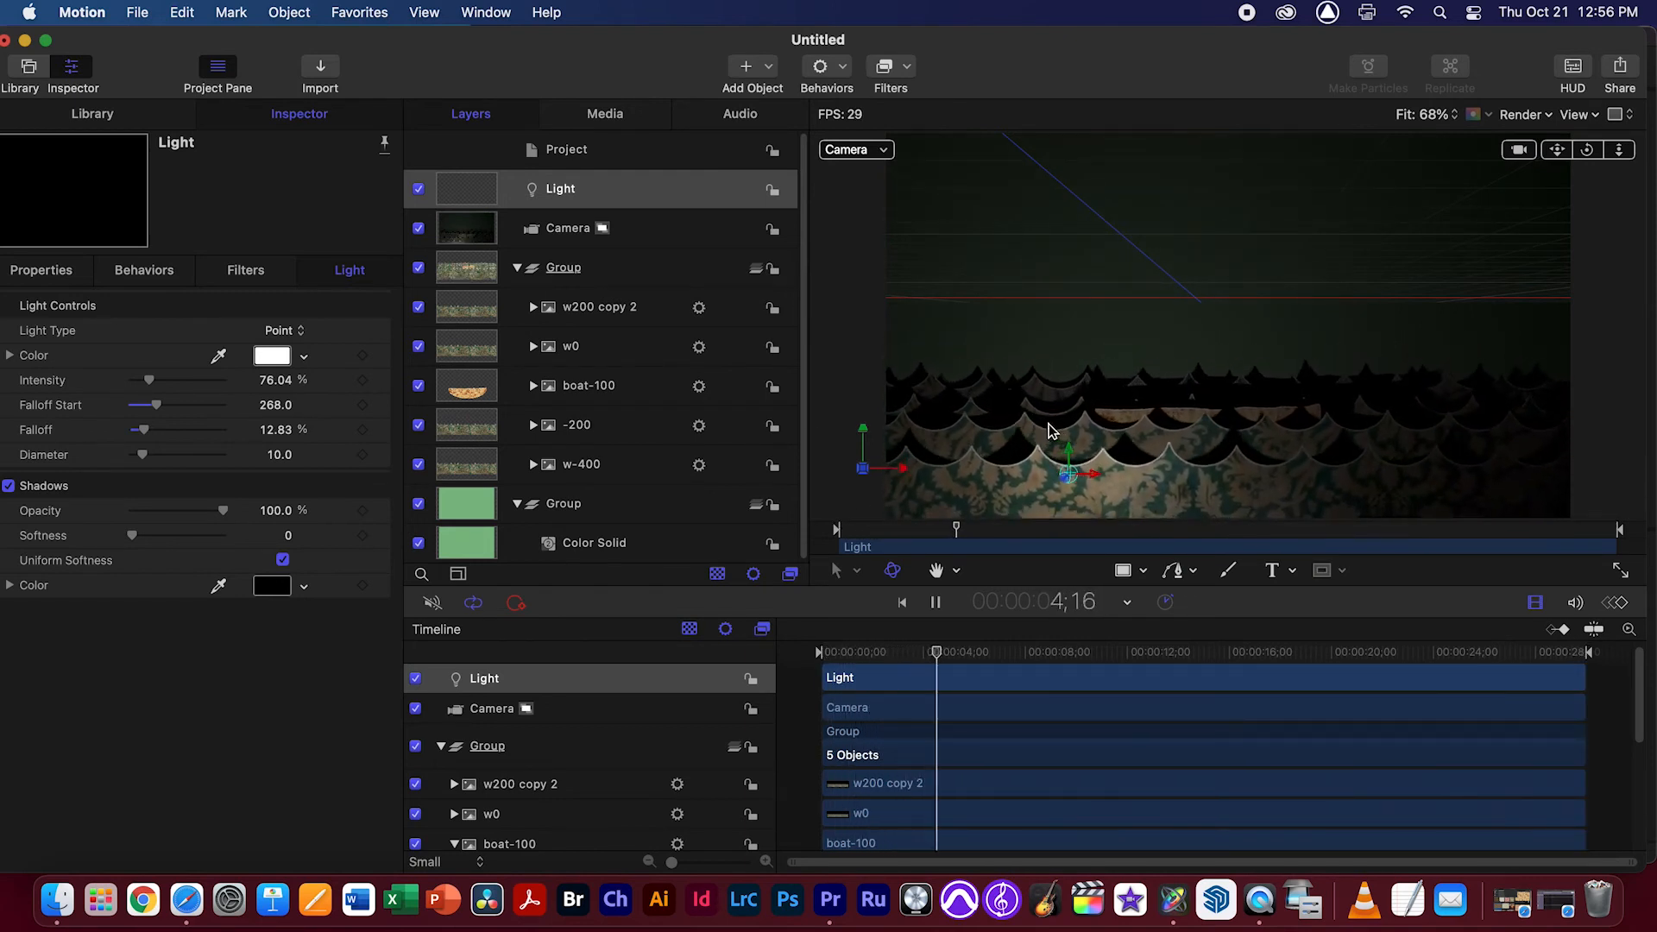
pyautogui.moveTo(149, 380); pyautogui.dragTo(242, 386)
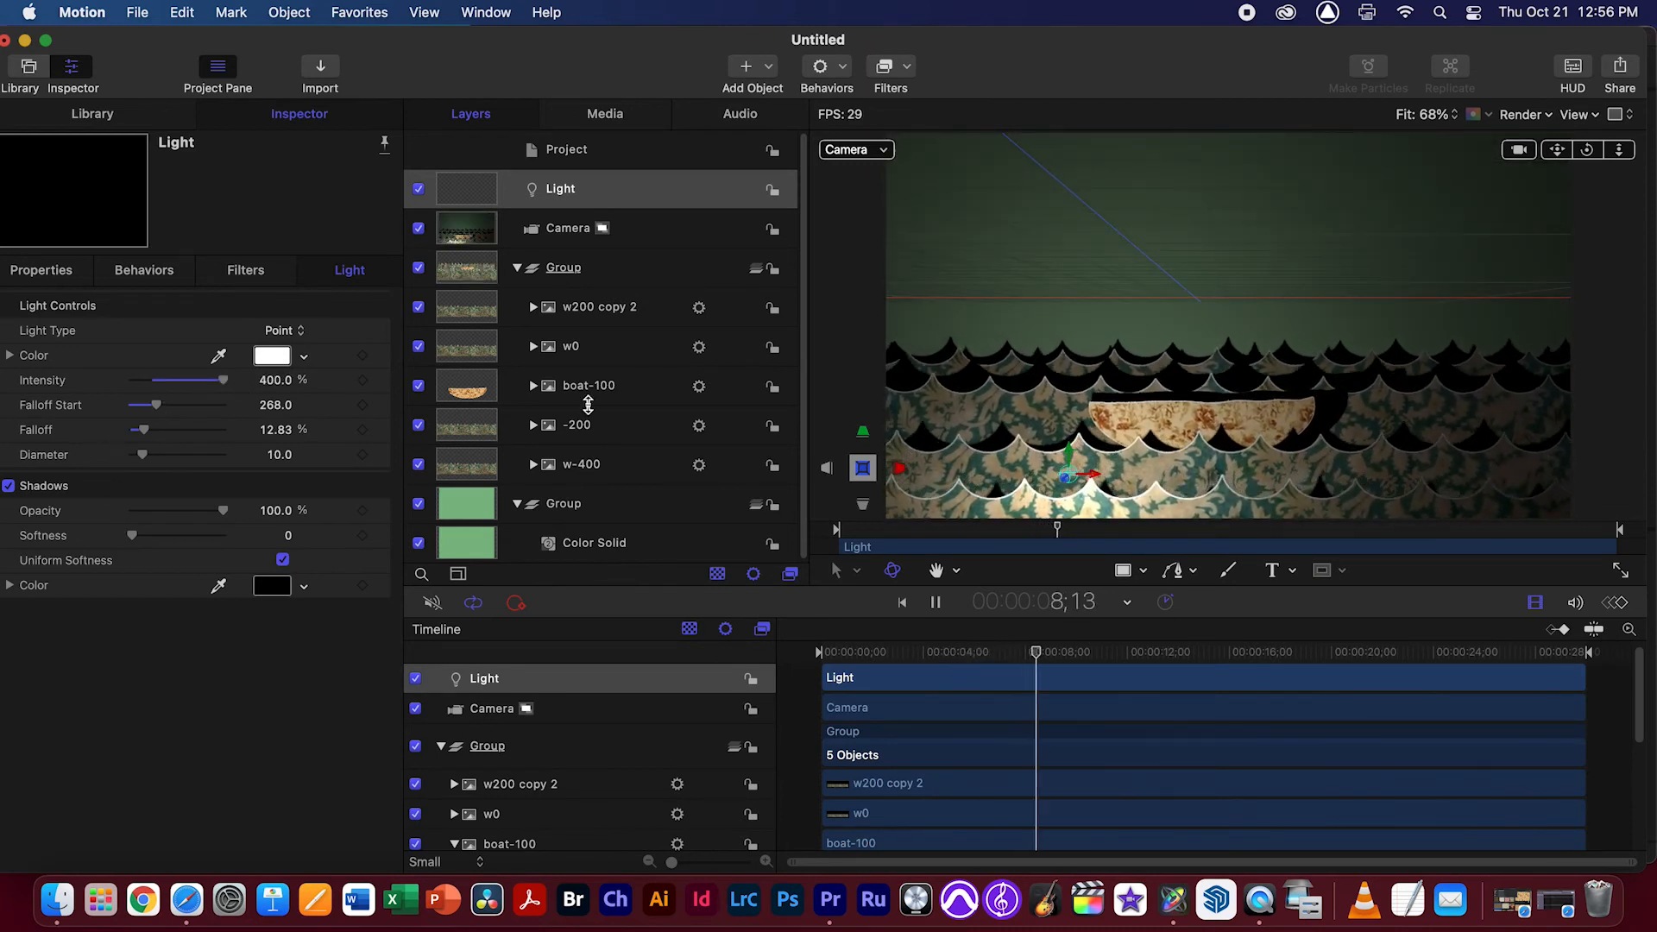
# Set the light's shadow Softness to about 57 and shadow Opacity to about 70%
pyautogui.moveTo(132, 535); pyautogui.dragTo(315, 546)
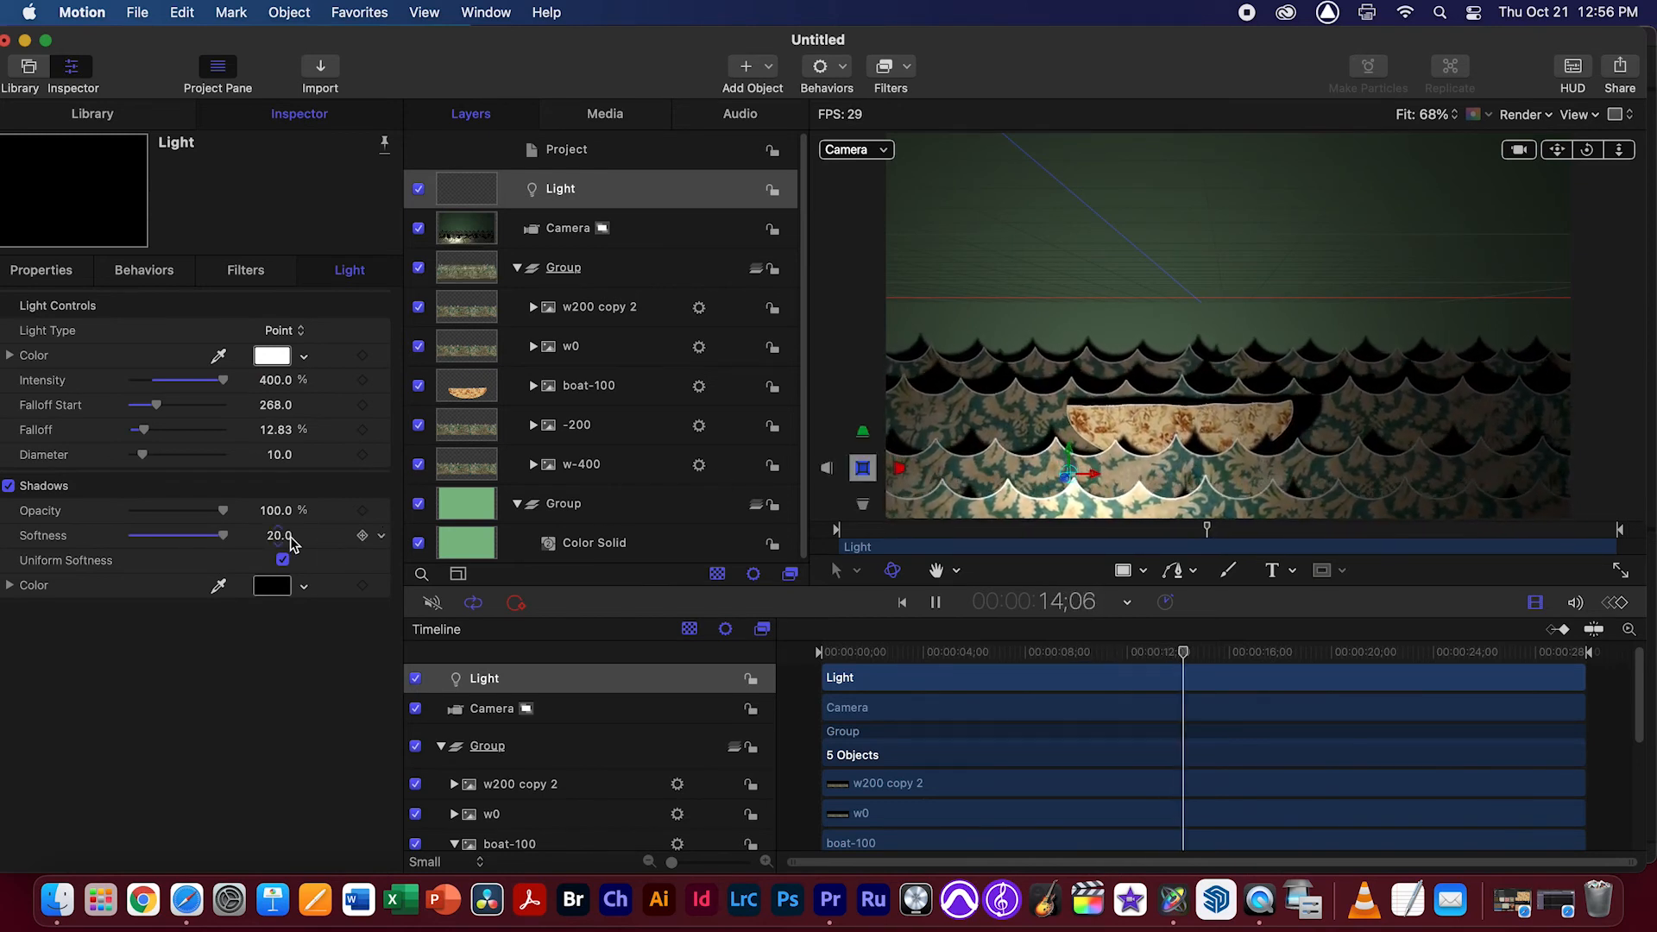
pyautogui.moveTo(219, 515); pyautogui.dragTo(179, 516)
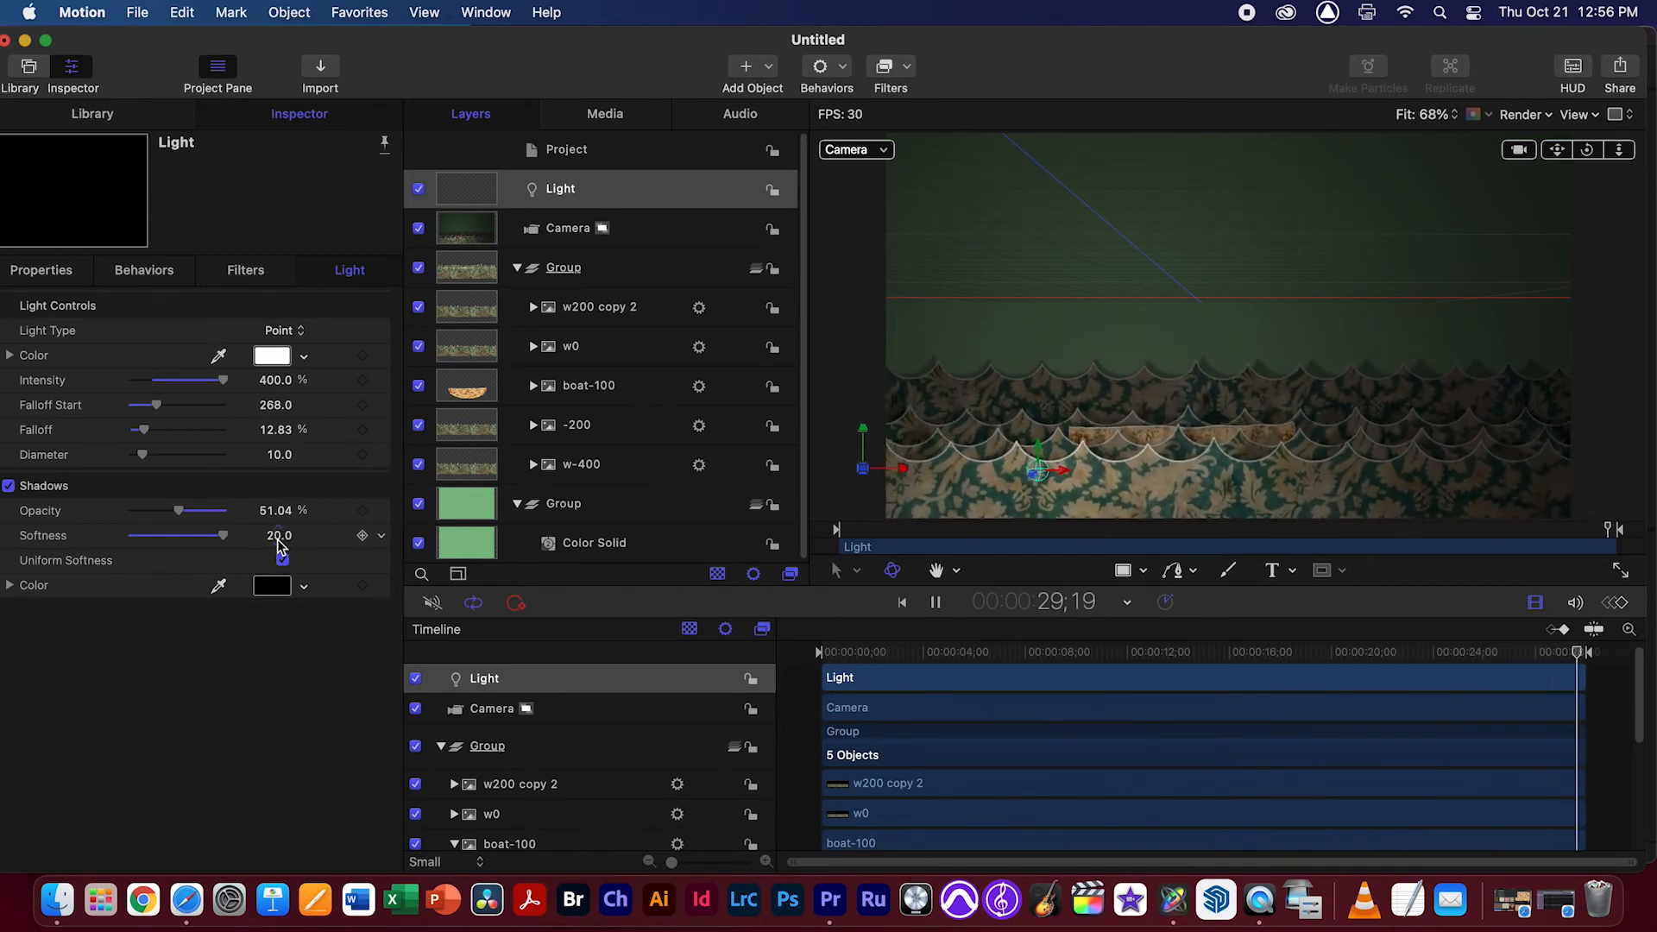
pyautogui.moveTo(278, 535); pyautogui.dragTo(290, 551)
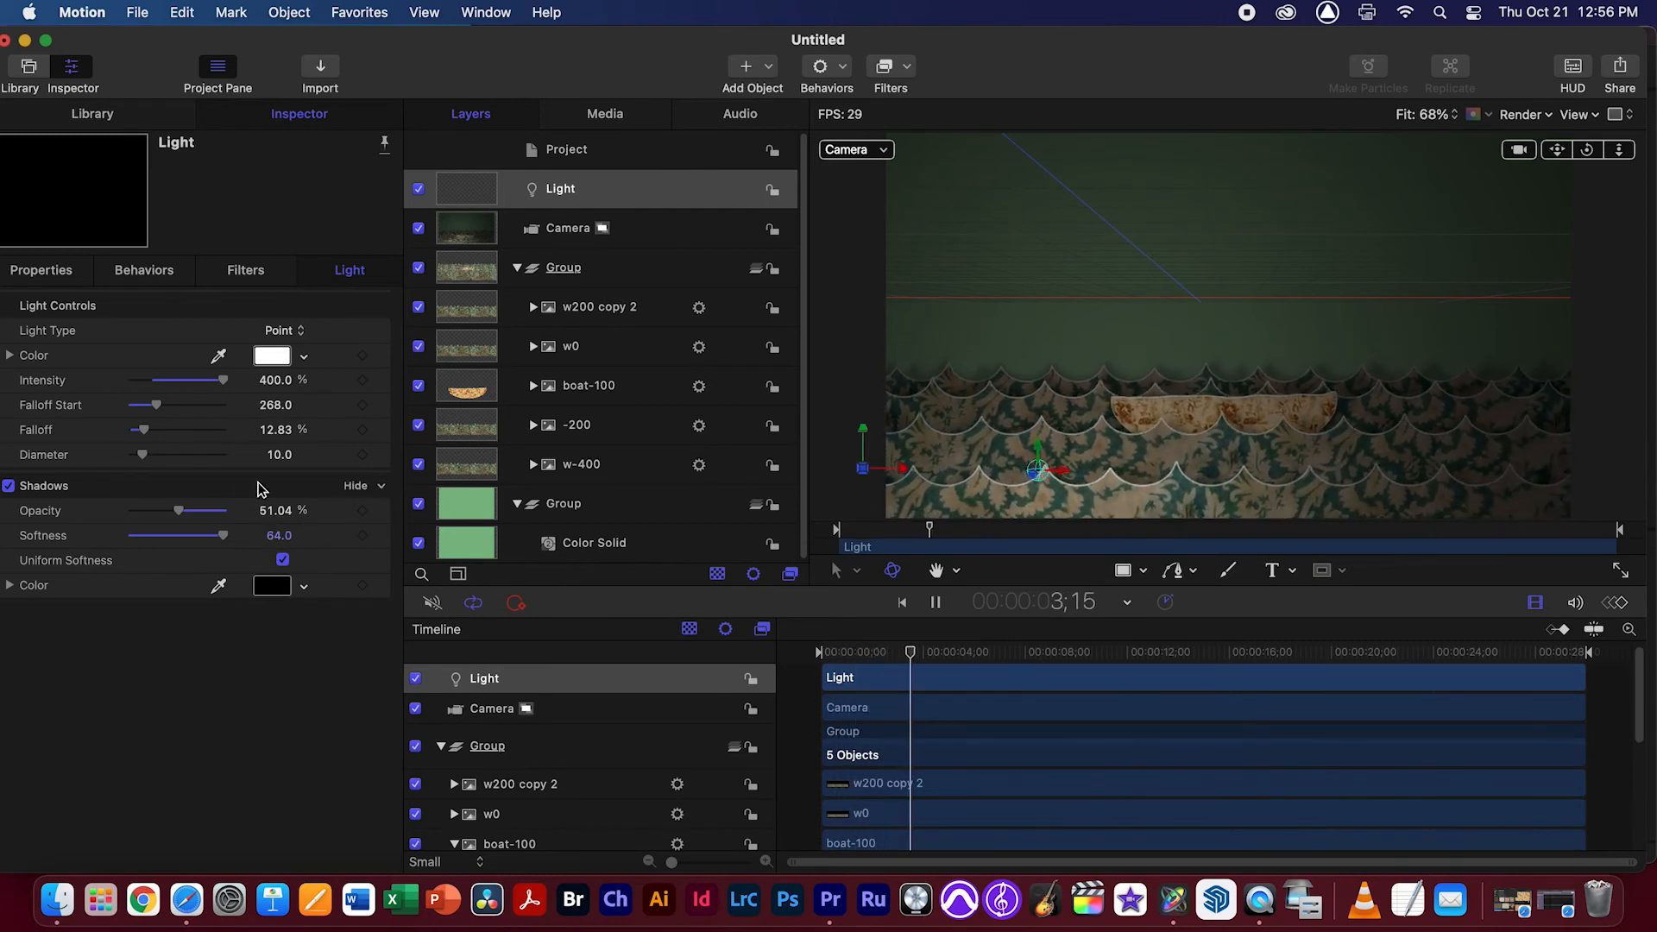
pyautogui.moveTo(279, 535); pyautogui.dragTo(284, 582)
pyautogui.moveTo(179, 511); pyautogui.dragTo(196, 512)
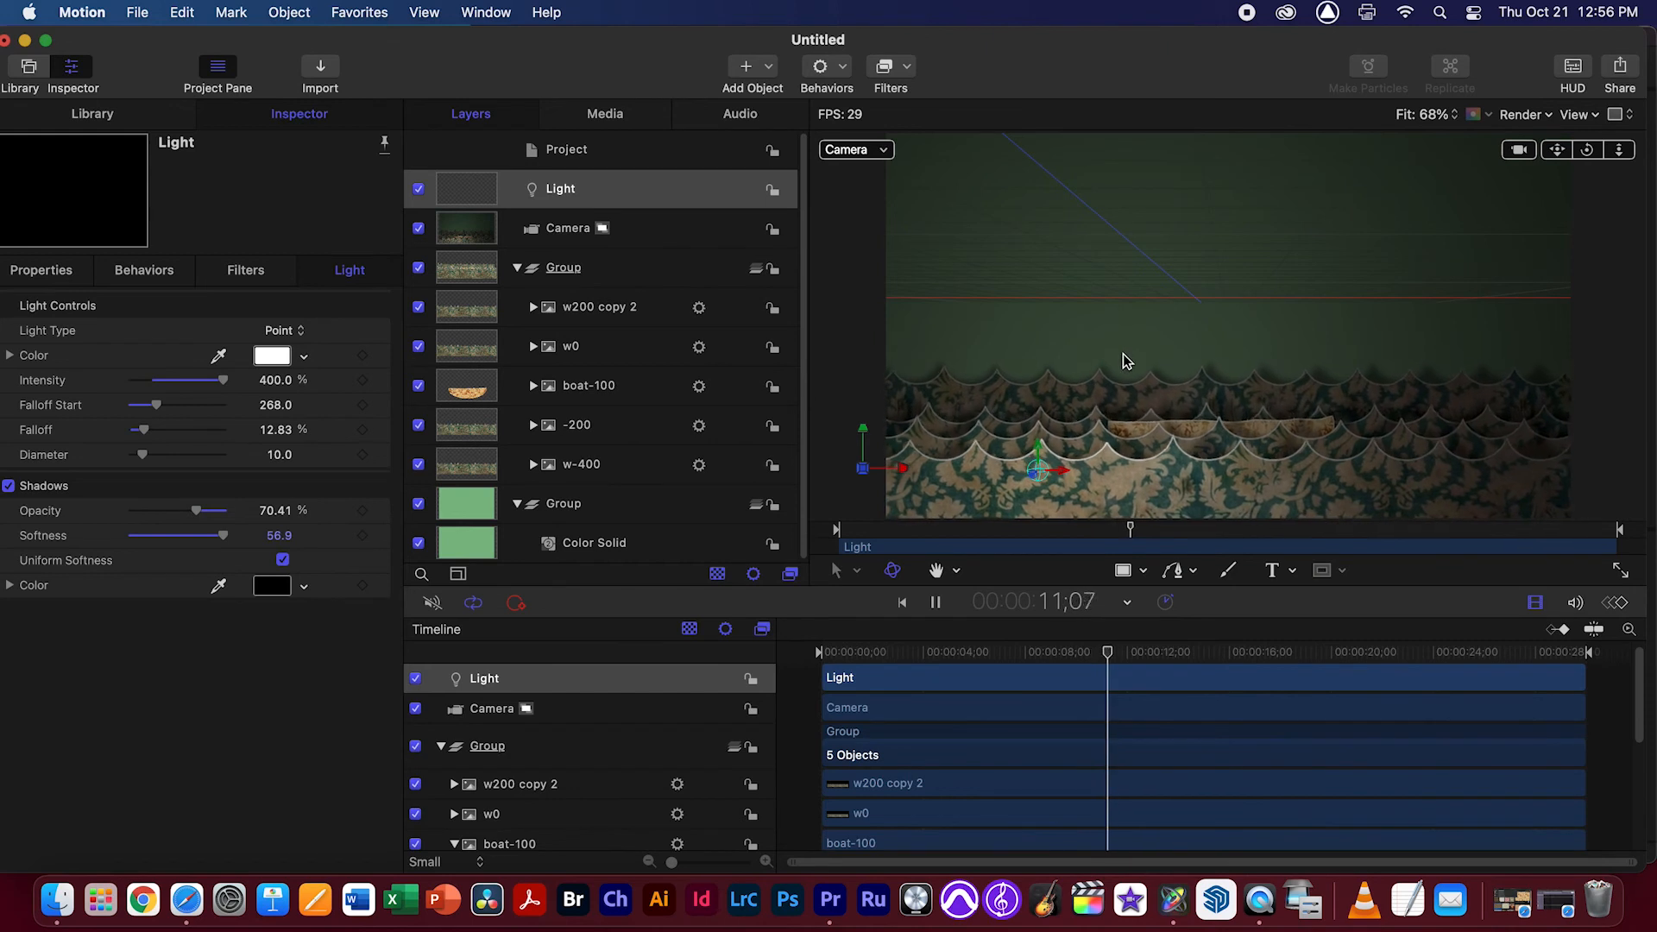
# Turn off both Receive Shadows and Cast Shadows for the Color Solid in the background group
pyautogui.click(618, 519)
pyautogui.click(659, 544)
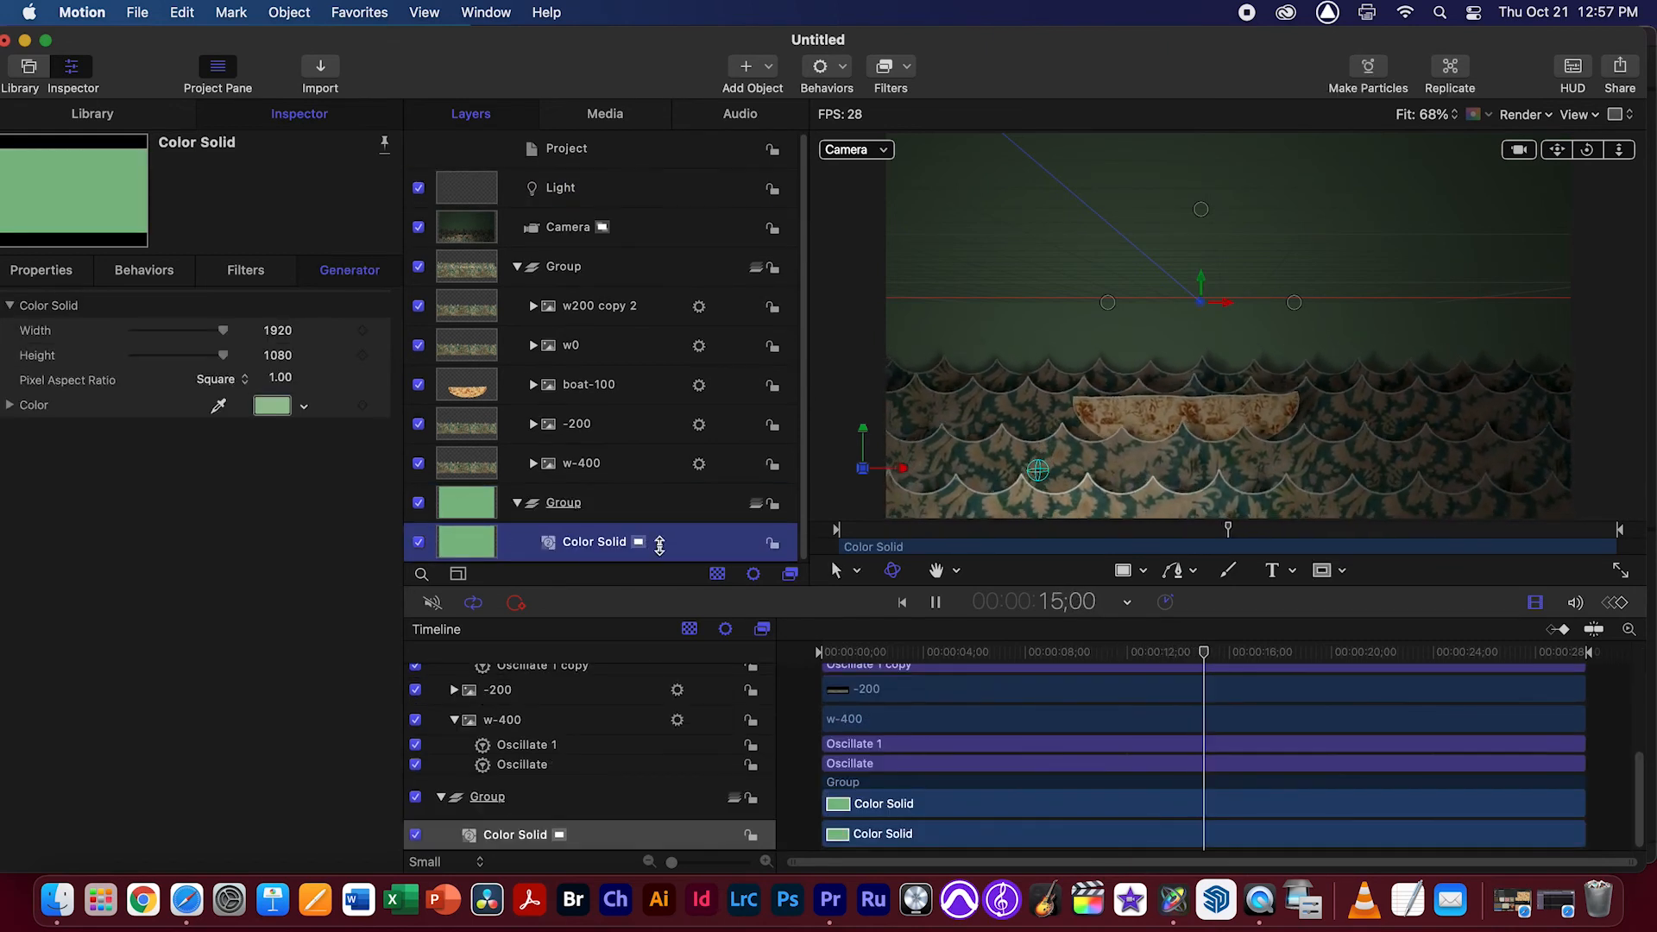
pyautogui.click(67, 284)
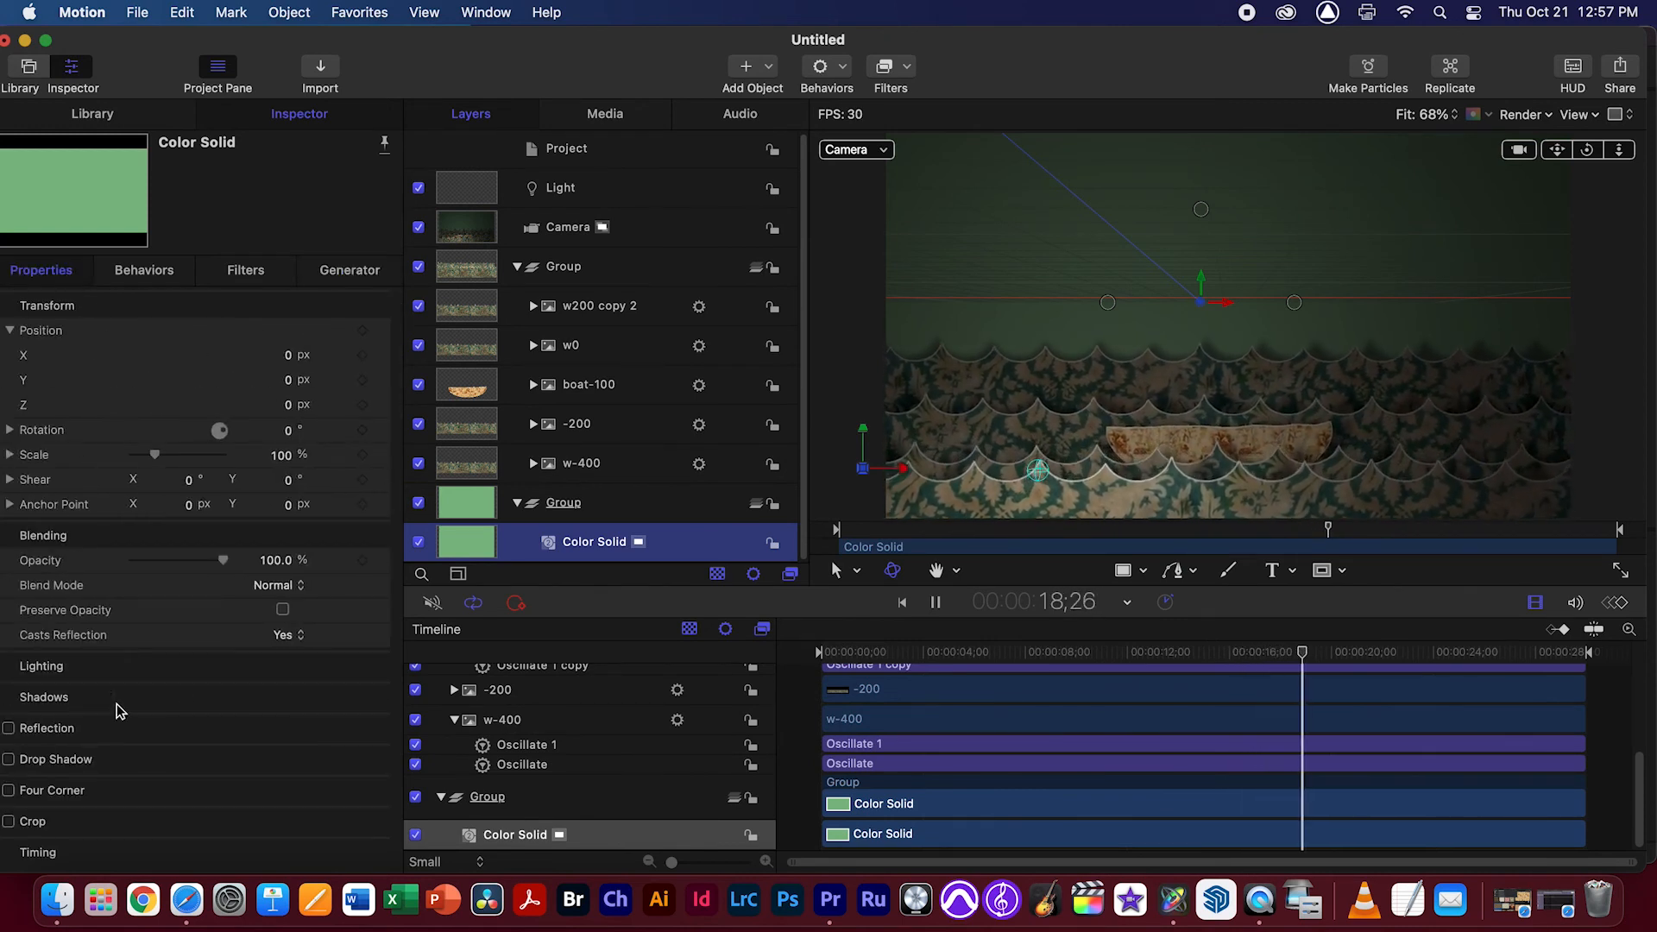
pyautogui.click(355, 697)
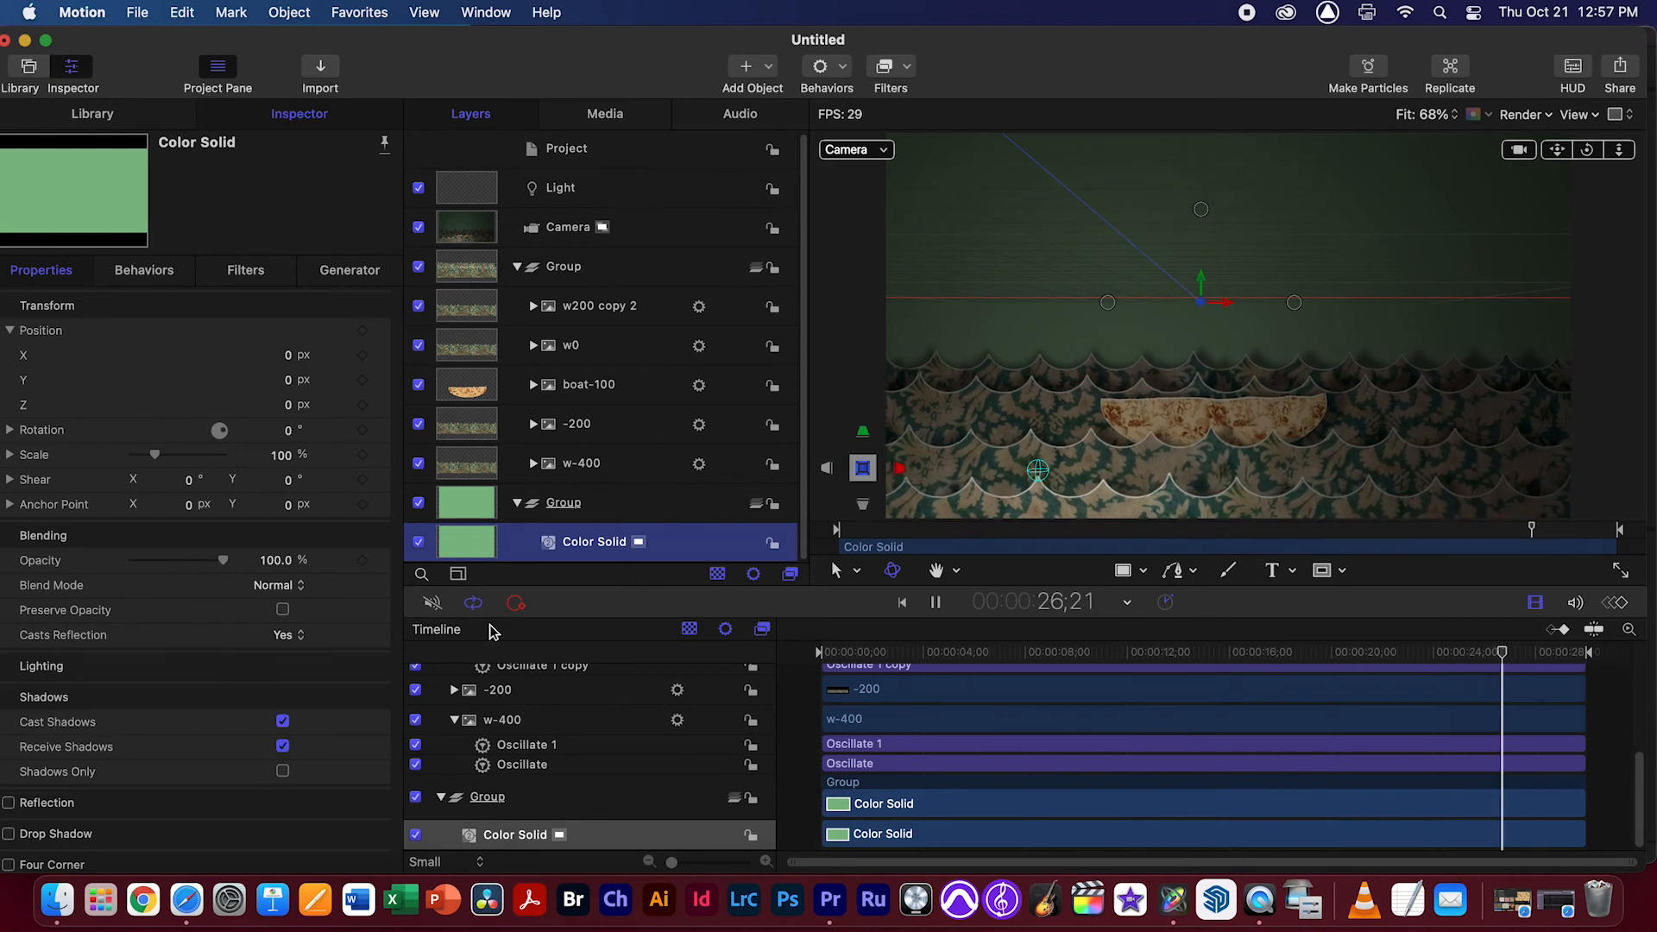
pyautogui.click(282, 747)
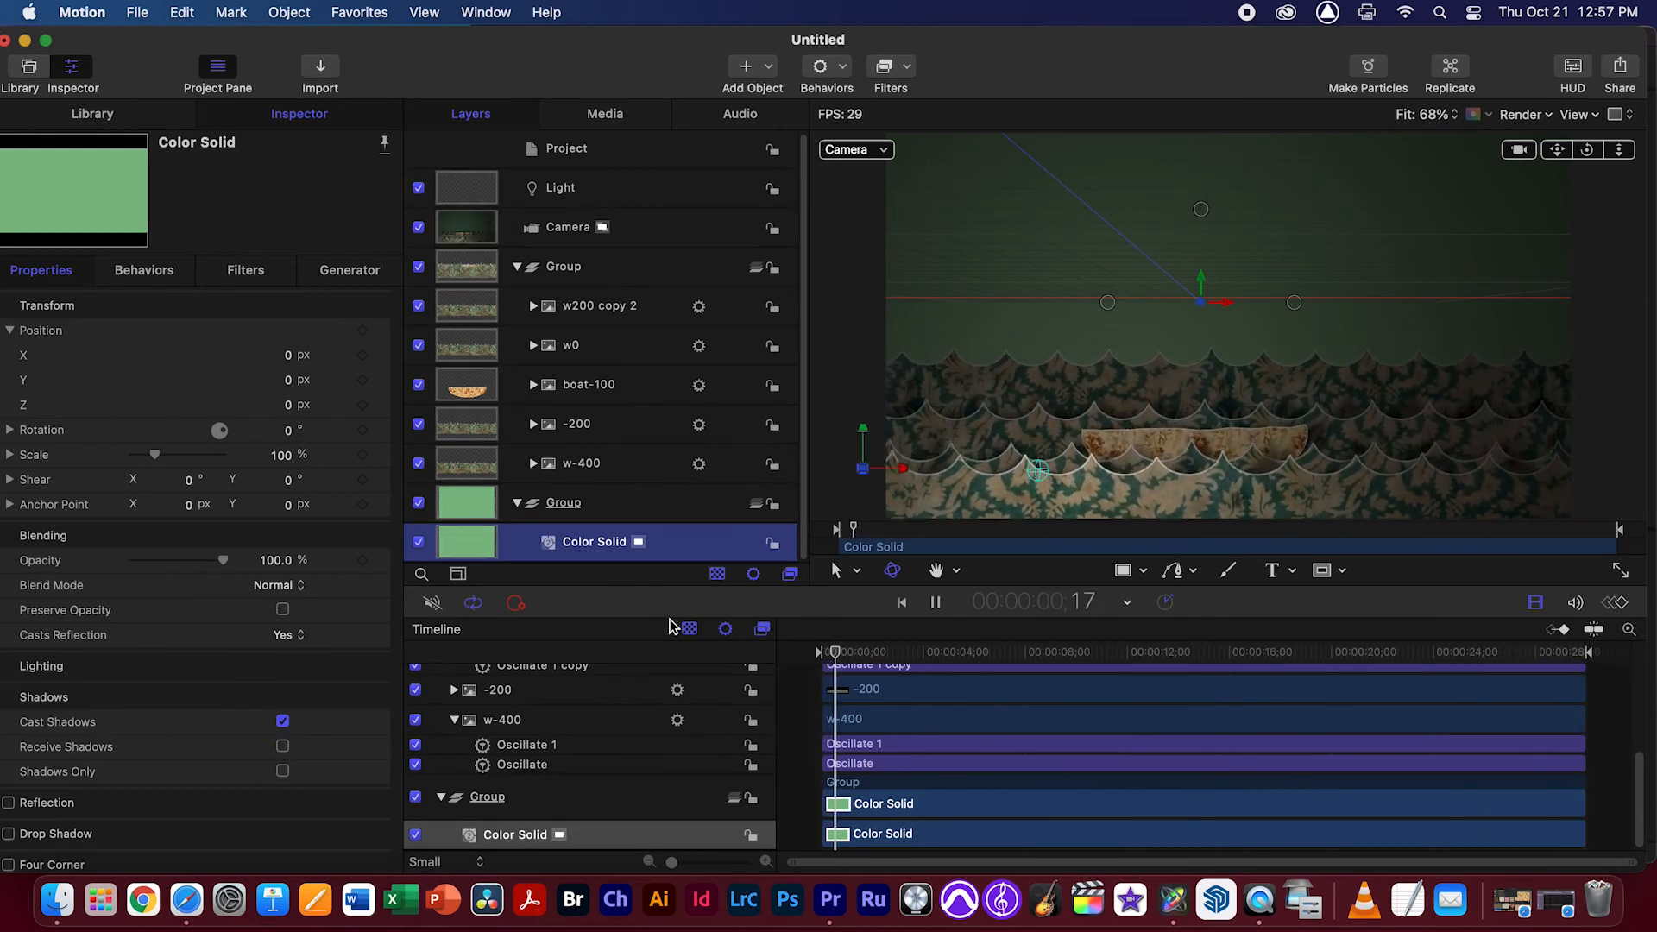
pyautogui.click(282, 724)
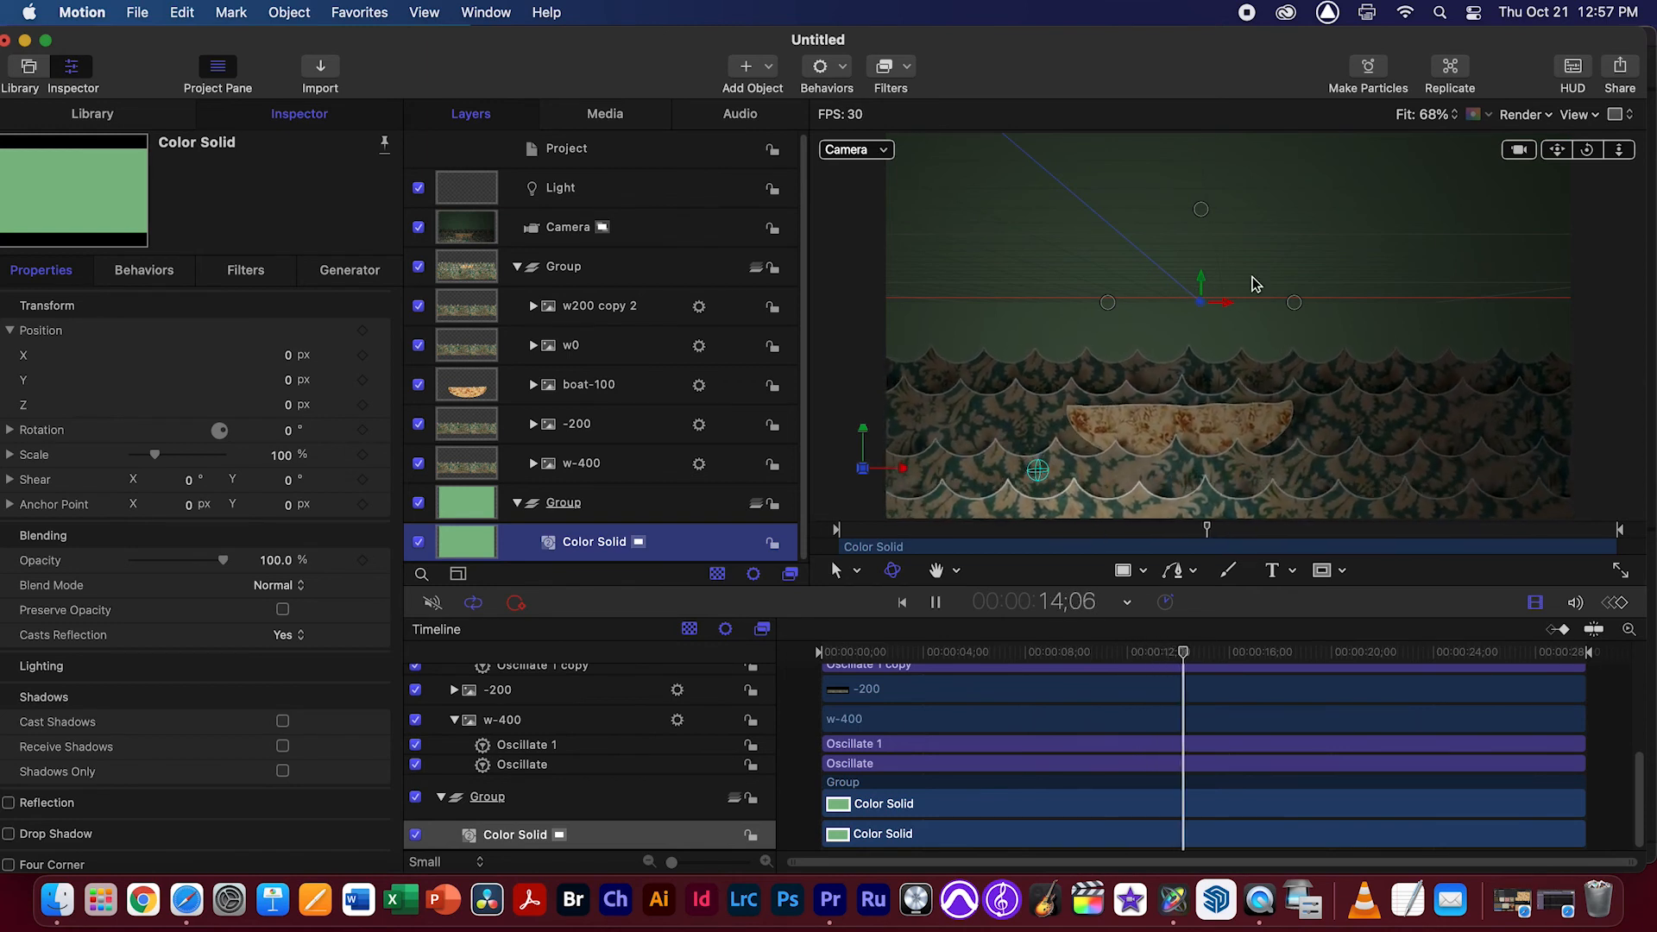
# Orbit the scene in Perspective view and lower the light to about Y -427 px
pyautogui.click(857, 149)
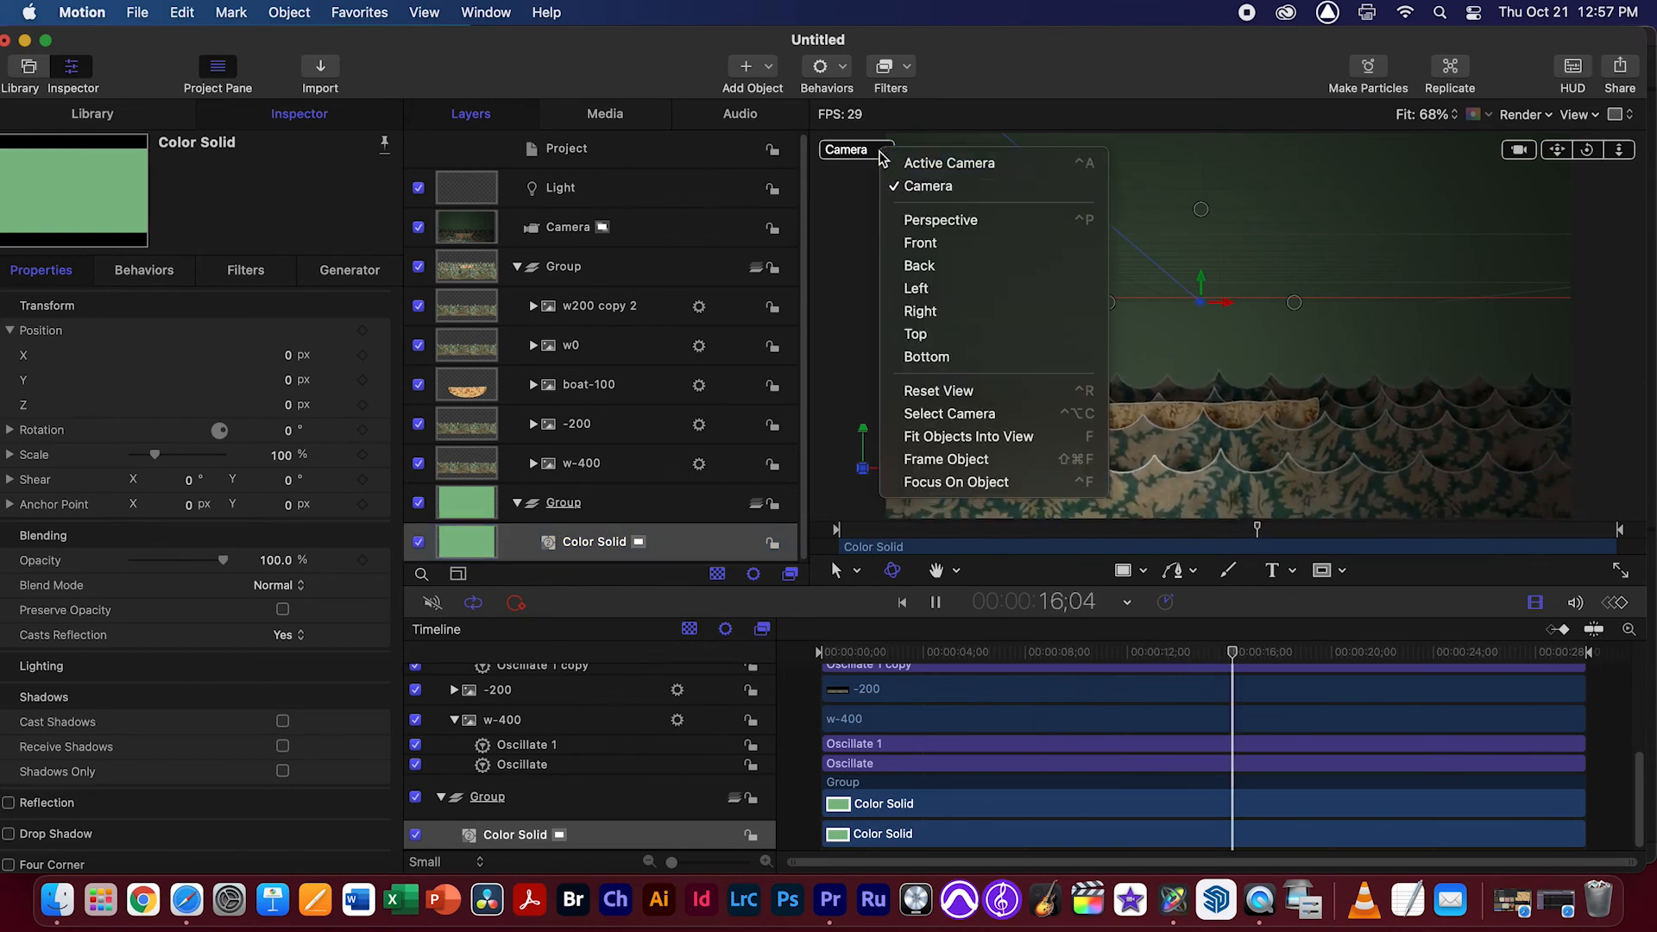
pyautogui.click(902, 215)
pyautogui.moveTo(1587, 152); pyautogui.dragTo(1575, 197)
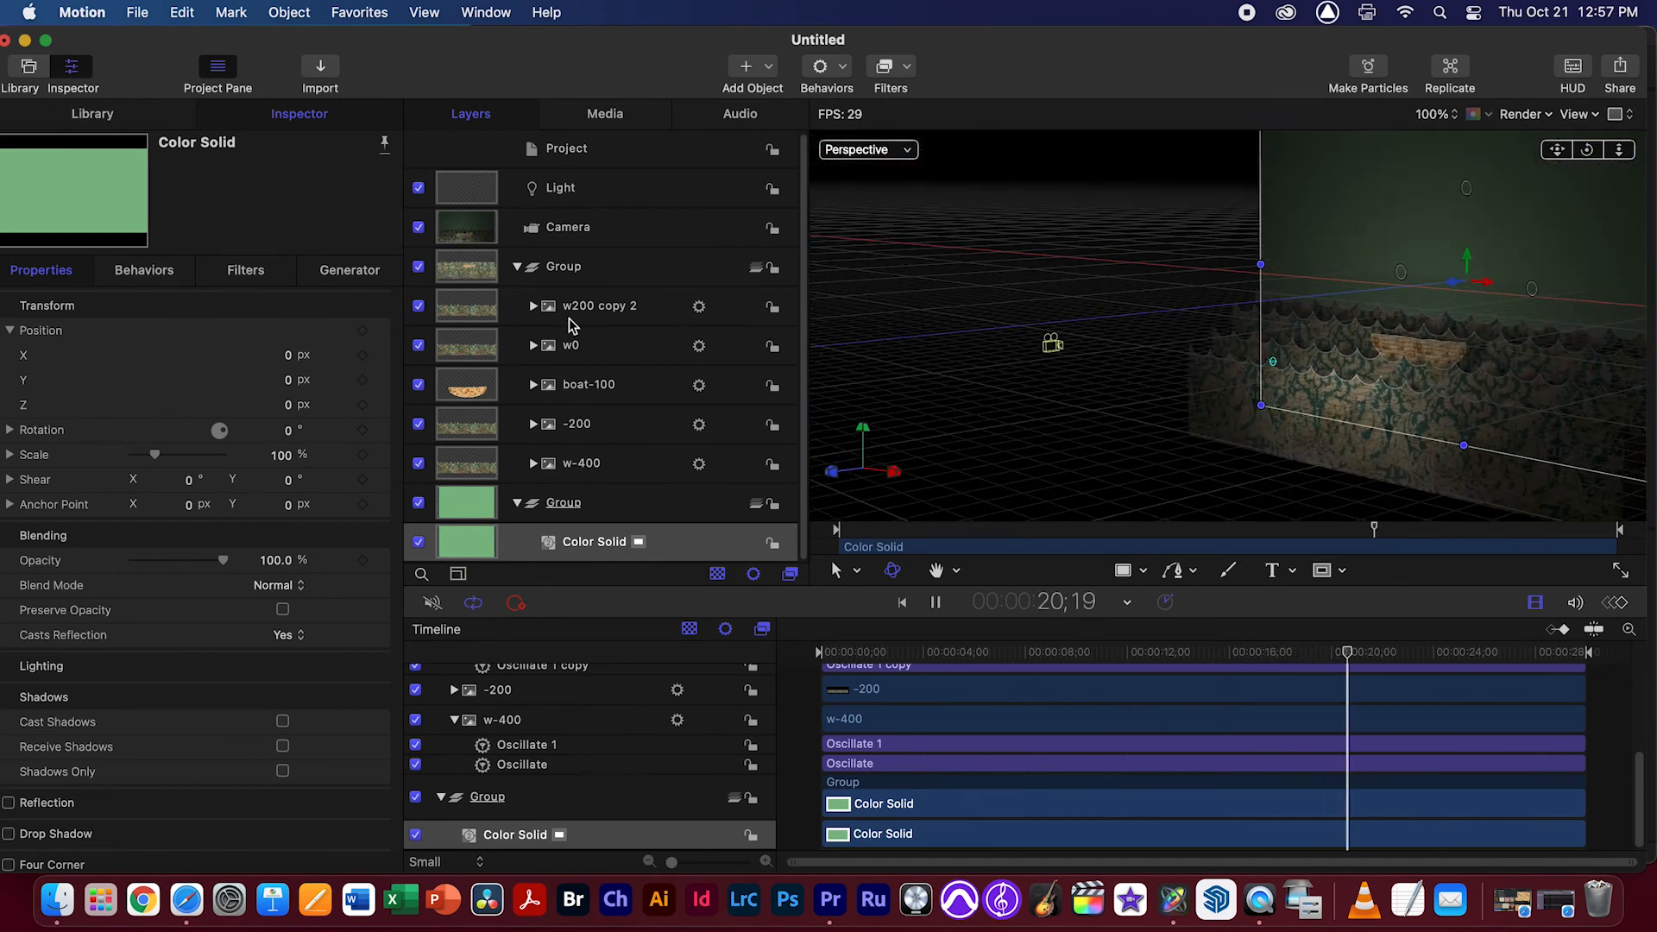
pyautogui.click(598, 195)
pyautogui.moveTo(1275, 345); pyautogui.dragTo(1273, 360)
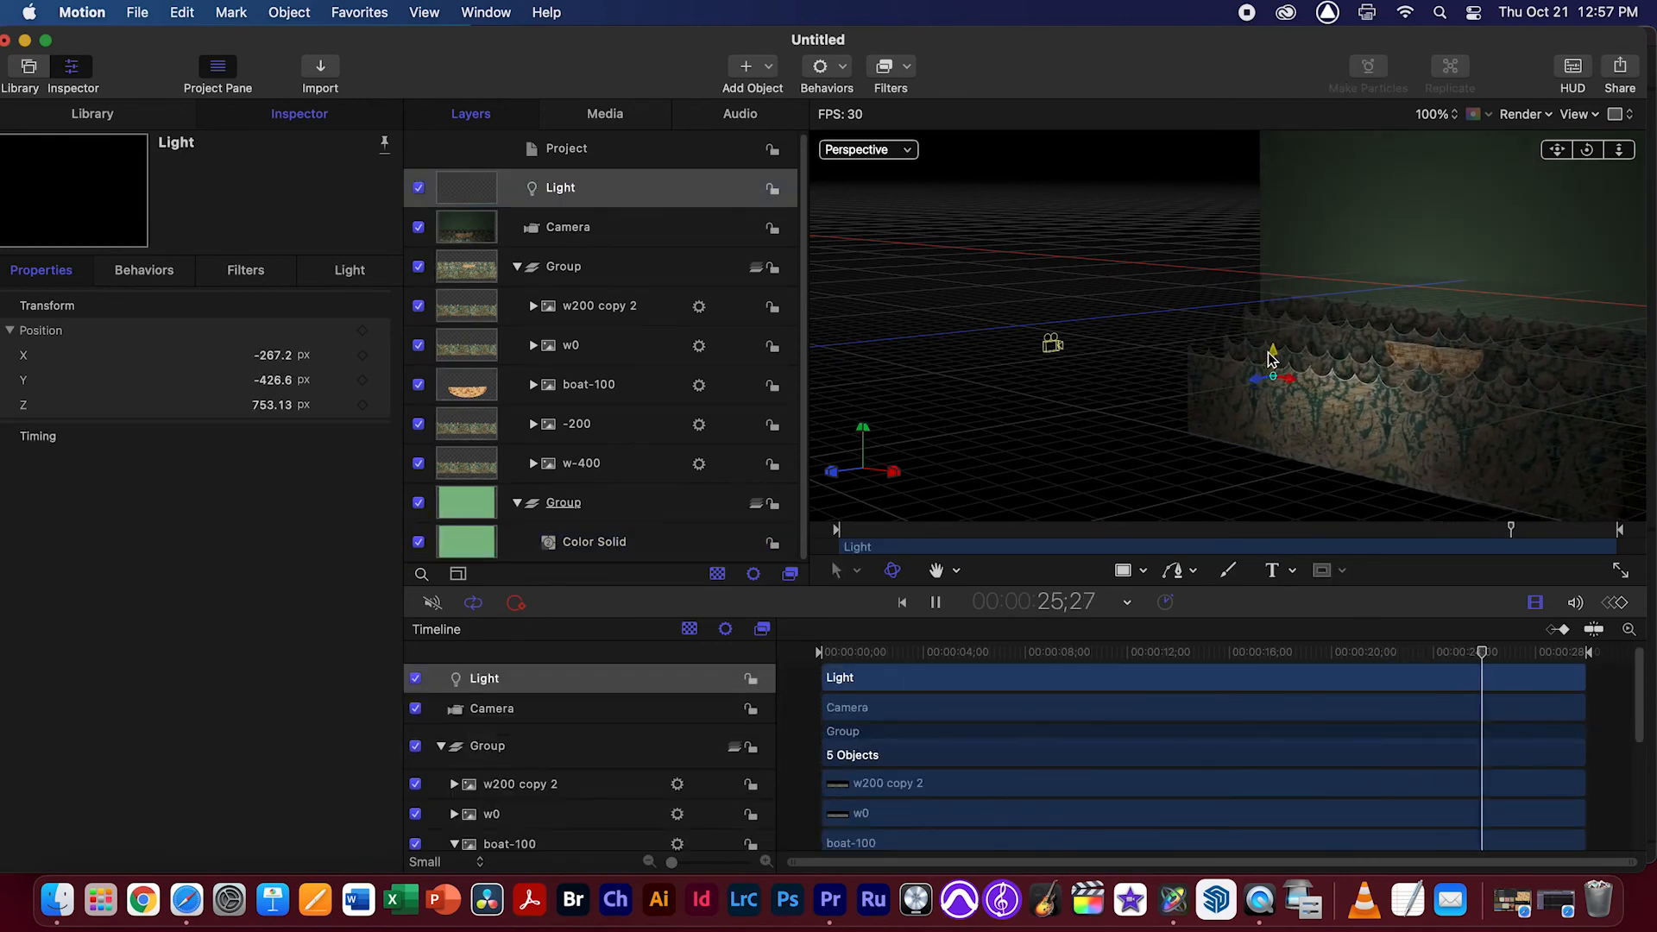
# Examine the wave, boat and background layers' placement and properties in Perspective, and return to the Camera view
pyautogui.click(592, 269)
pyautogui.click(609, 311)
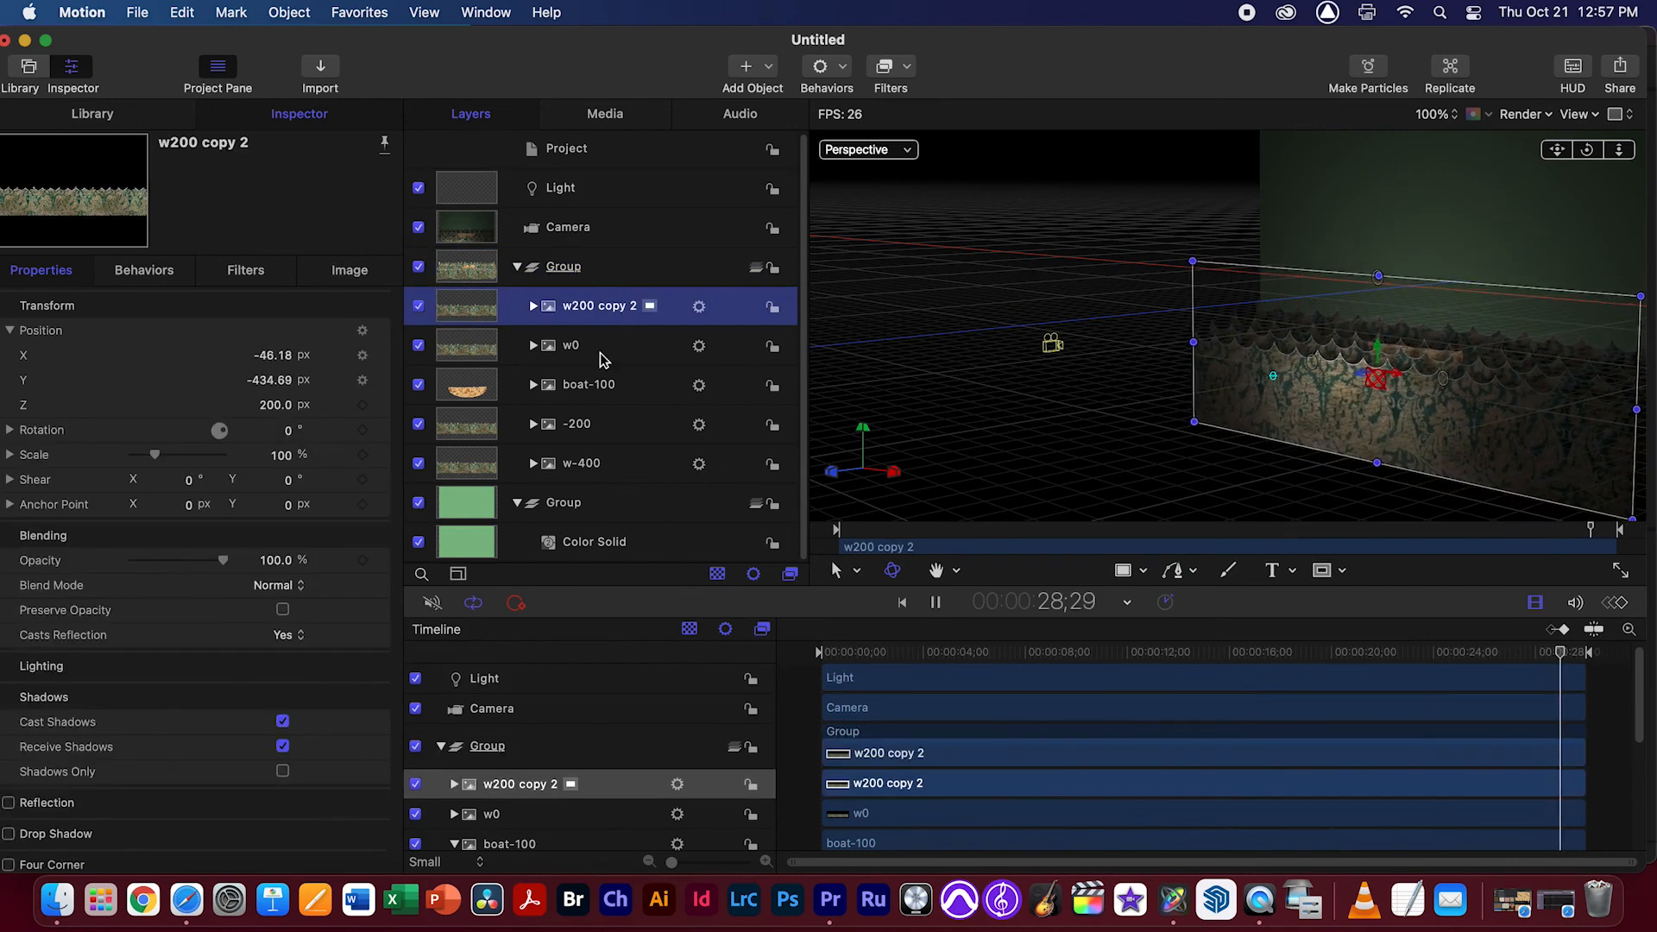
pyautogui.click(602, 349)
pyautogui.click(623, 391)
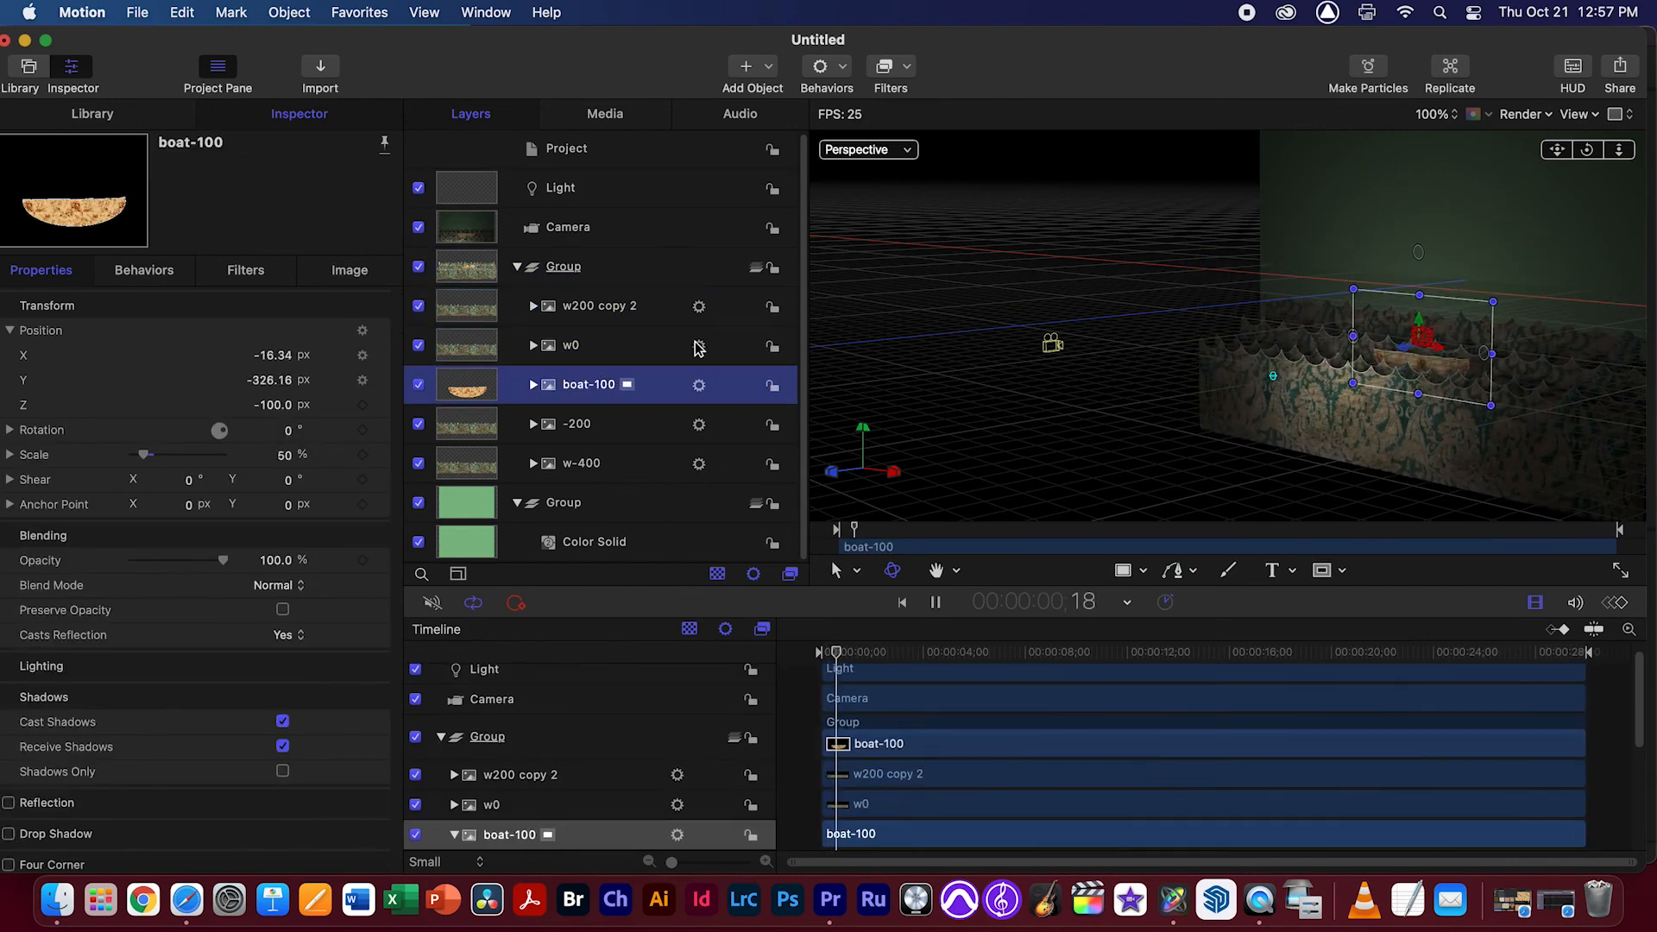
pyautogui.click(589, 509)
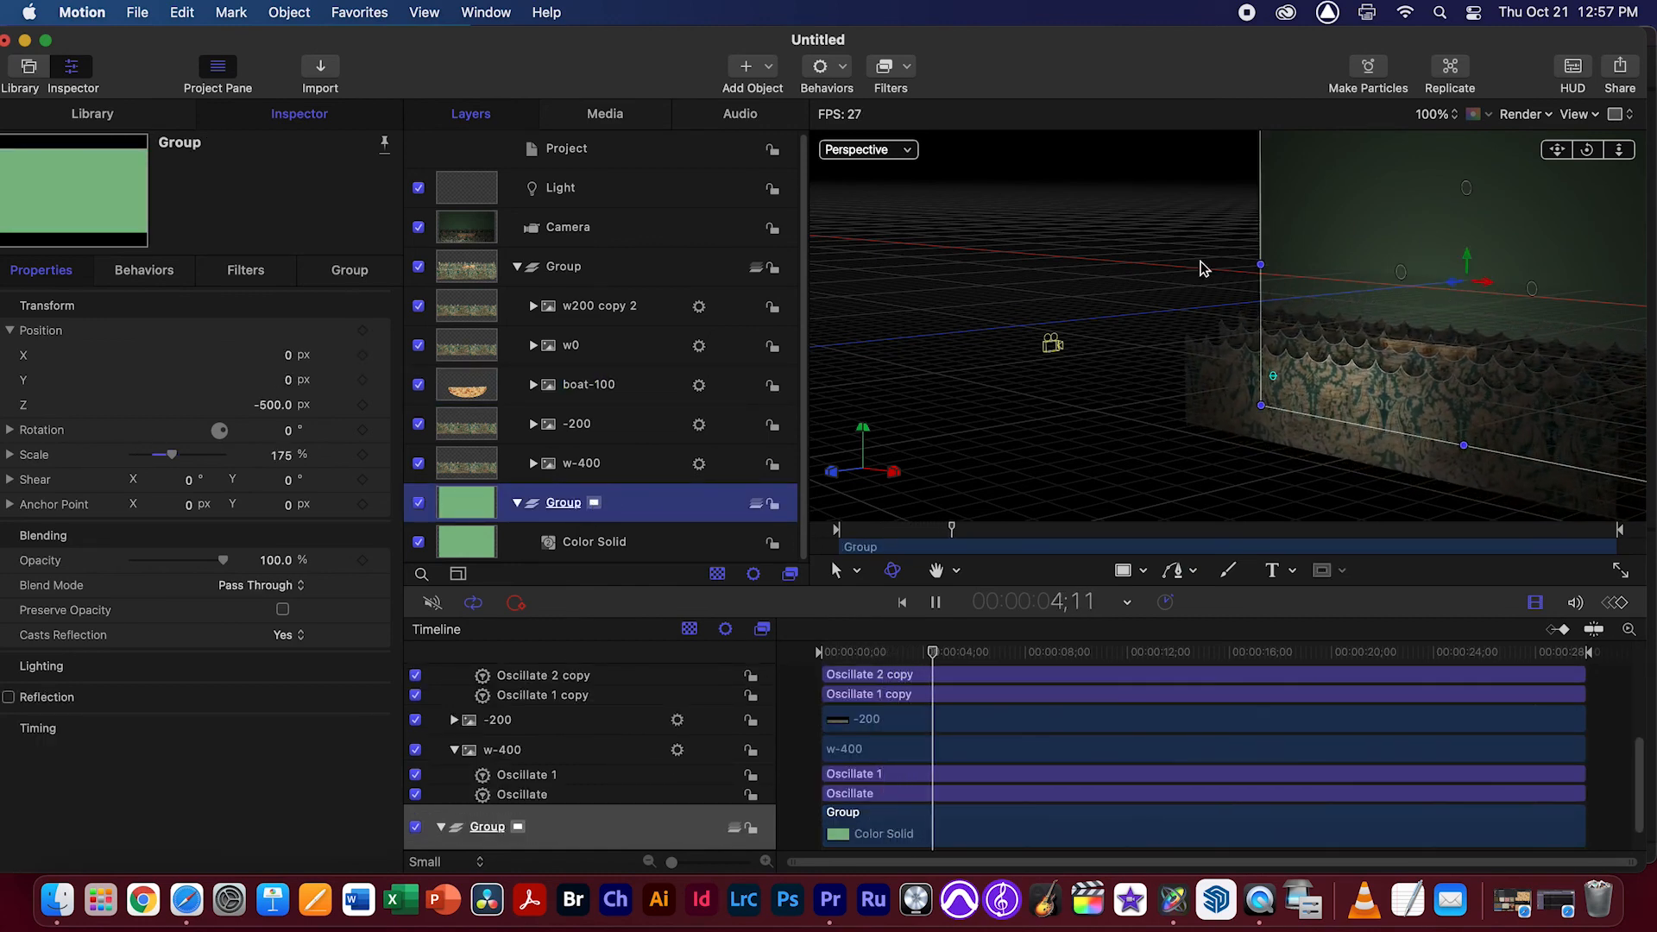
pyautogui.click(866, 150)
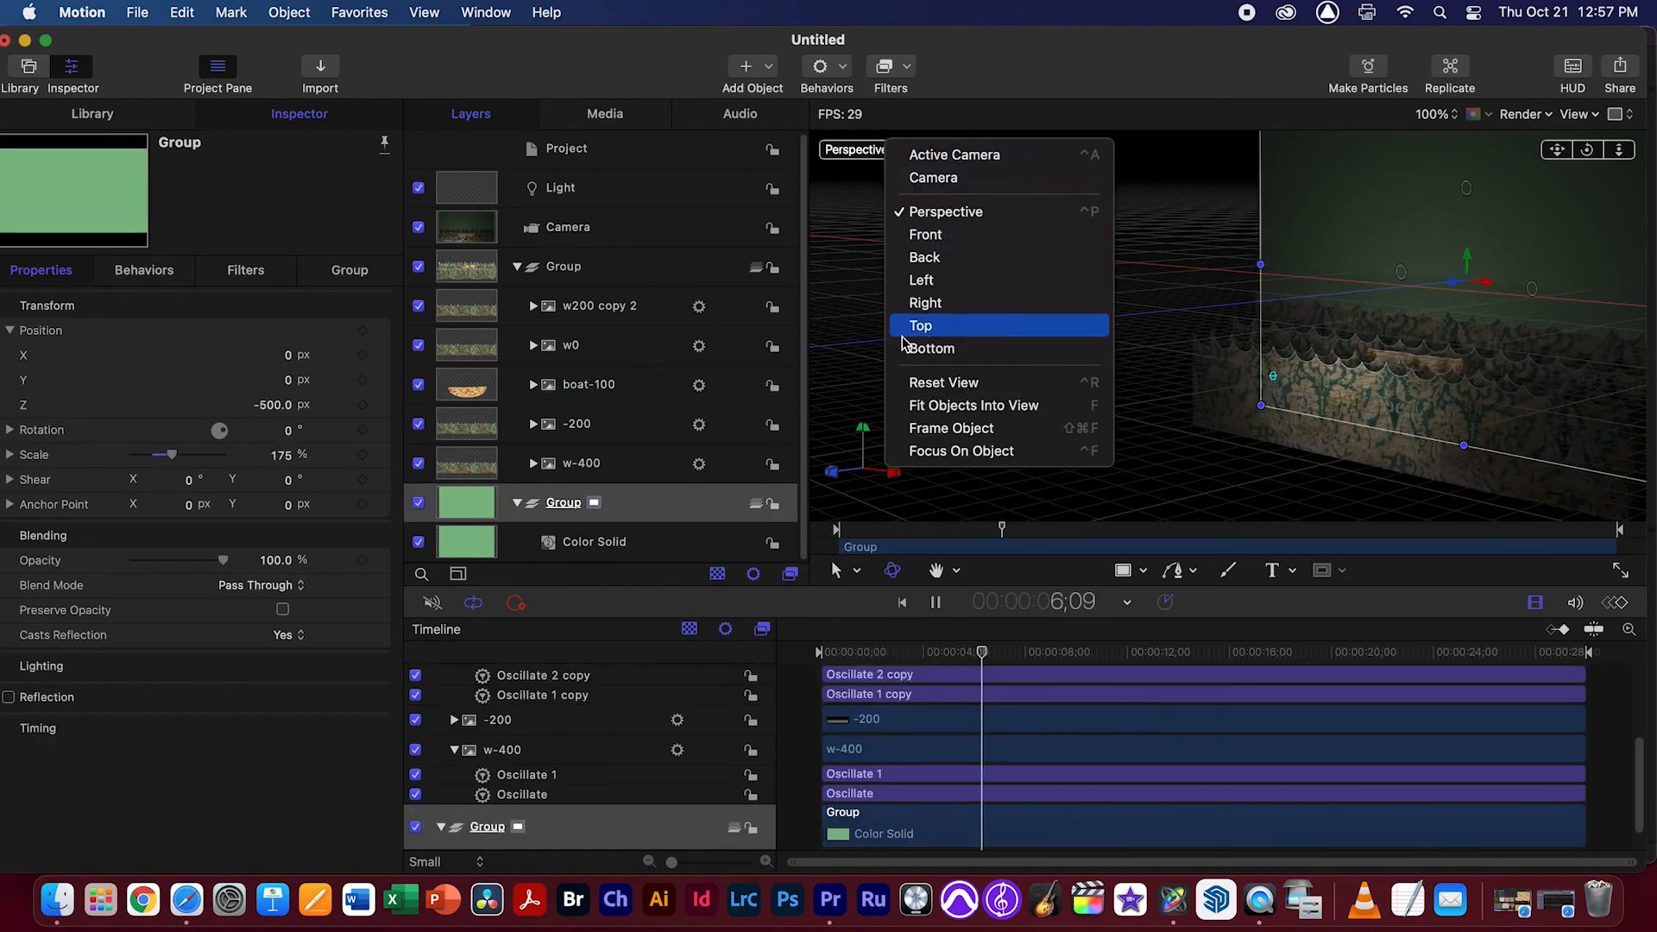
pyautogui.click(941, 177)
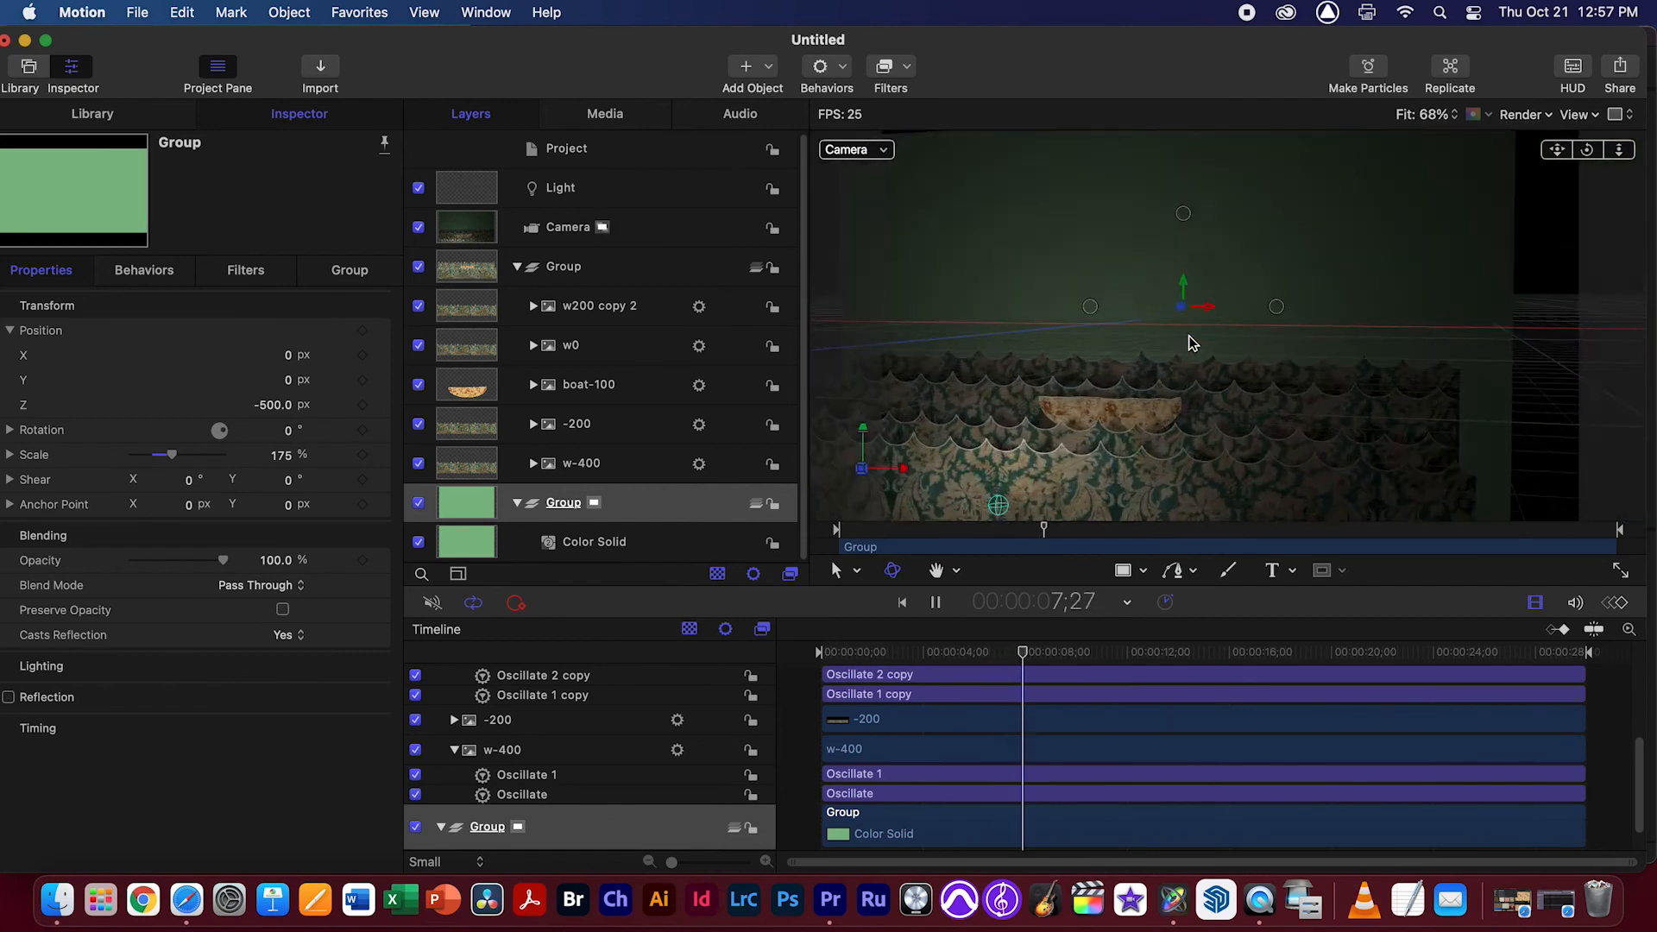
# Stop playback and keyframe the camera's X position at about -175.4 px on the first frame
pyautogui.press('space')
pyautogui.moveTo(1066, 653); pyautogui.dragTo(726, 623)
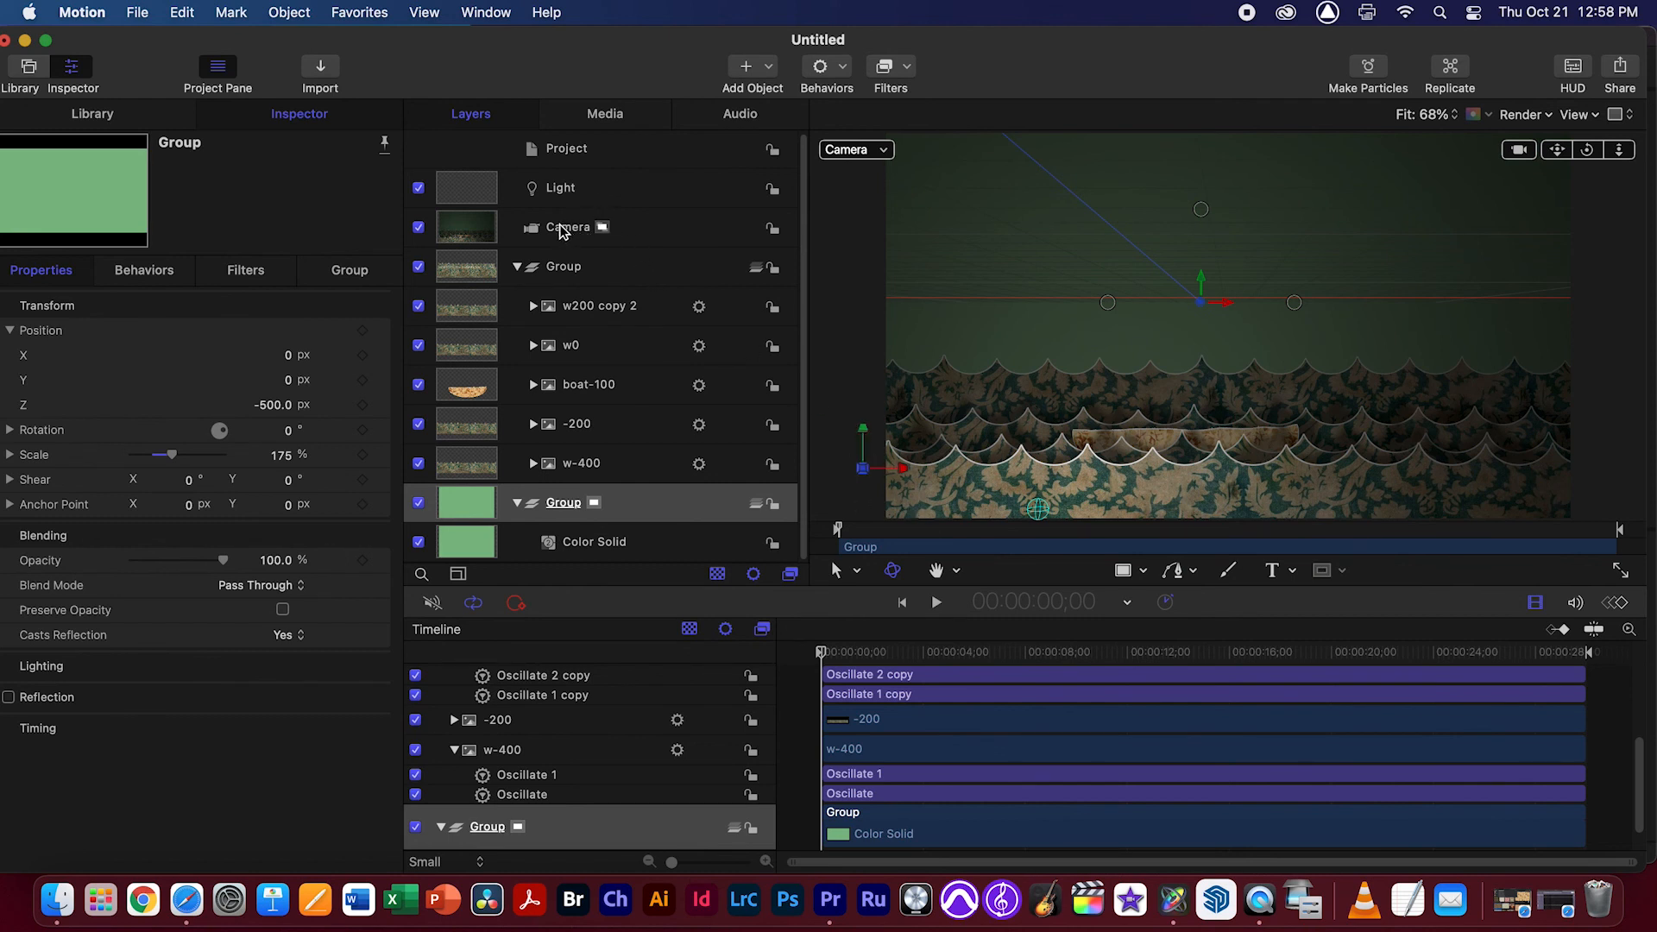
pyautogui.click(561, 231)
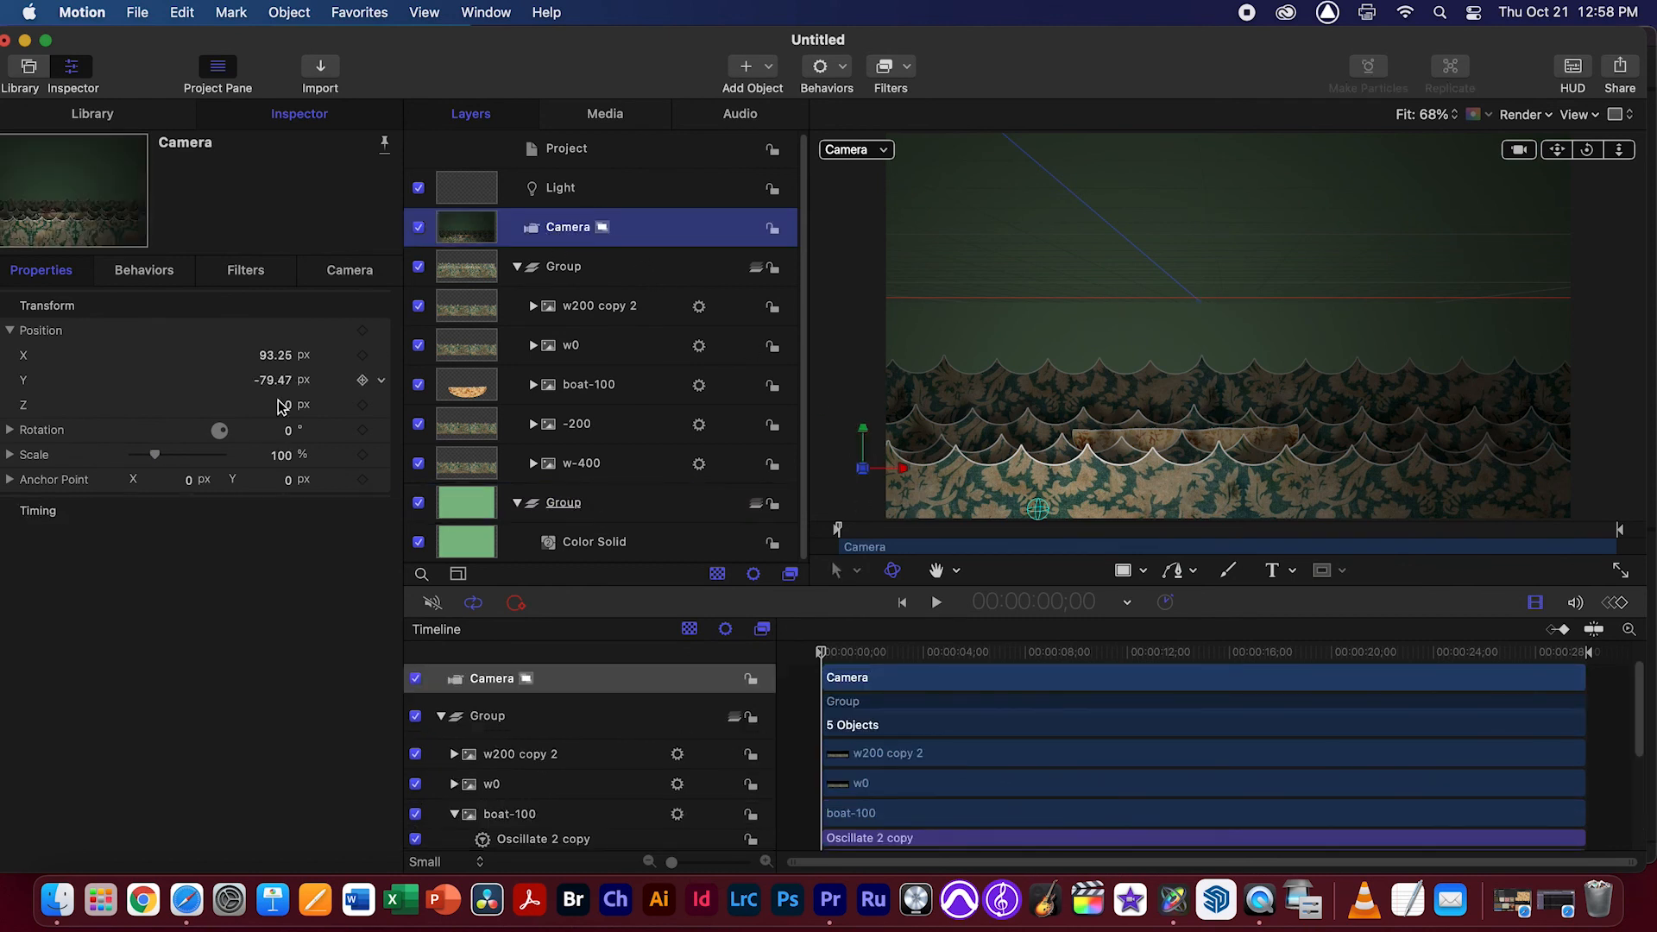
pyautogui.moveTo(285, 360); pyautogui.dragTo(168, 360)
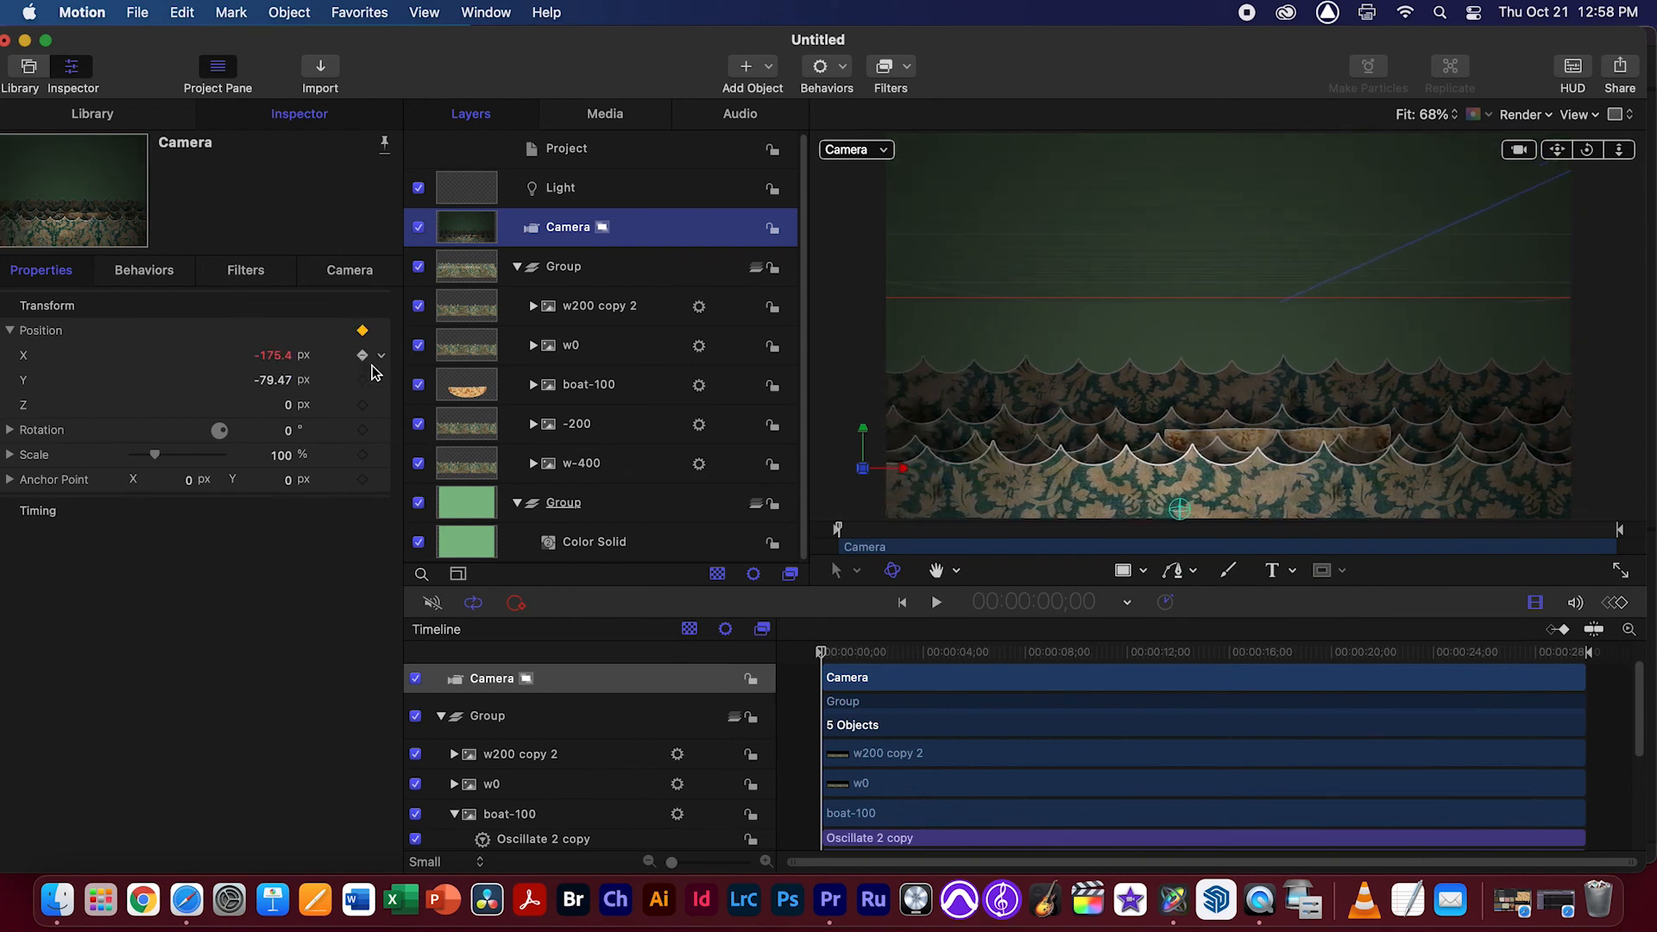
# Keyframe the camera's X position on the last frame, 29;29, shifted sideways to a positive X value
pyautogui.moveTo(833, 653); pyautogui.dragTo(1602, 666)
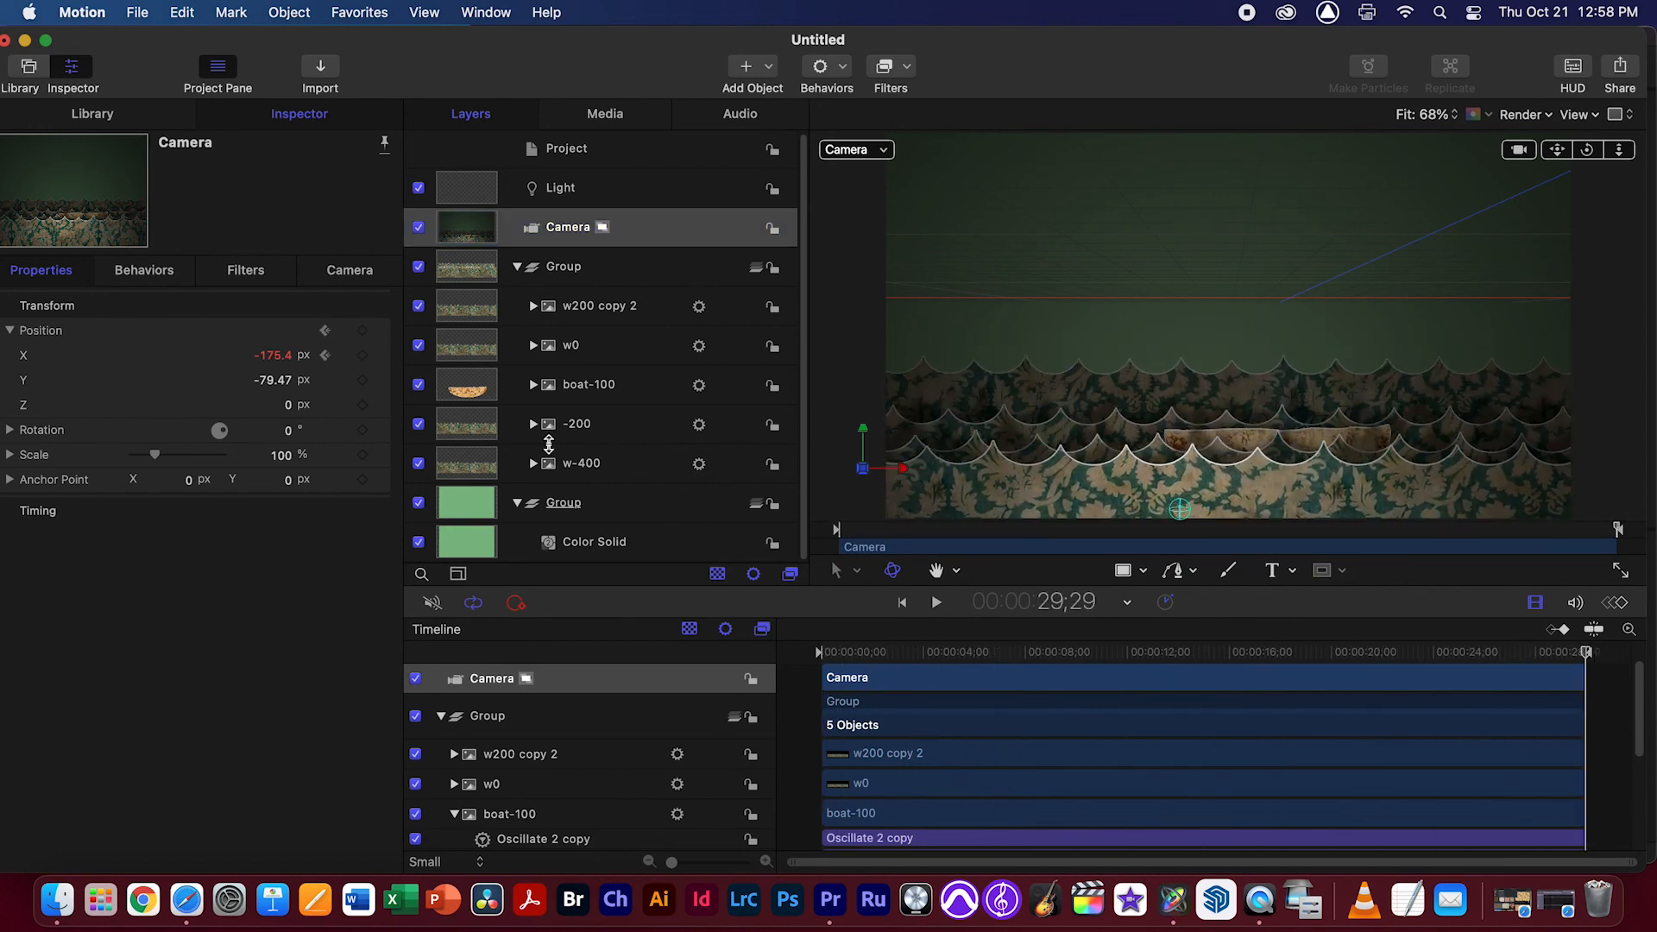
pyautogui.moveTo(287, 362); pyautogui.dragTo(444, 363)
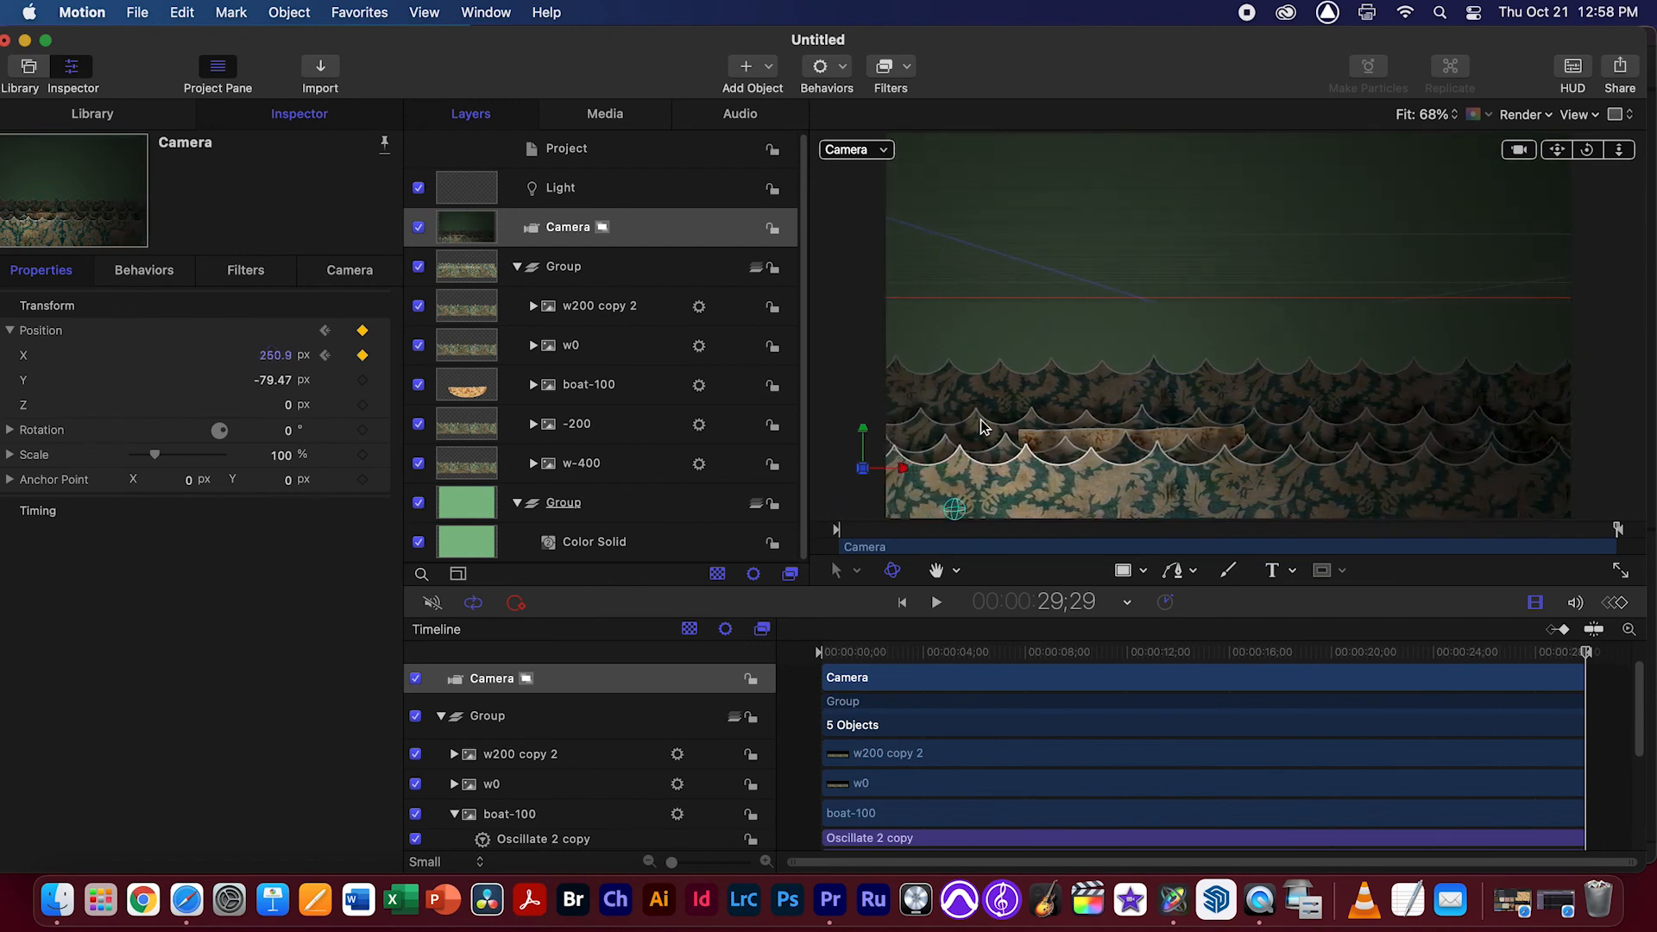
pyautogui.moveTo(270, 362); pyautogui.dragTo(220, 363)
# Set the camera's starting X keyframe to about -303.4 px and scrub through the beginning of the move
pyautogui.moveTo(1372, 651); pyautogui.dragTo(775, 619)
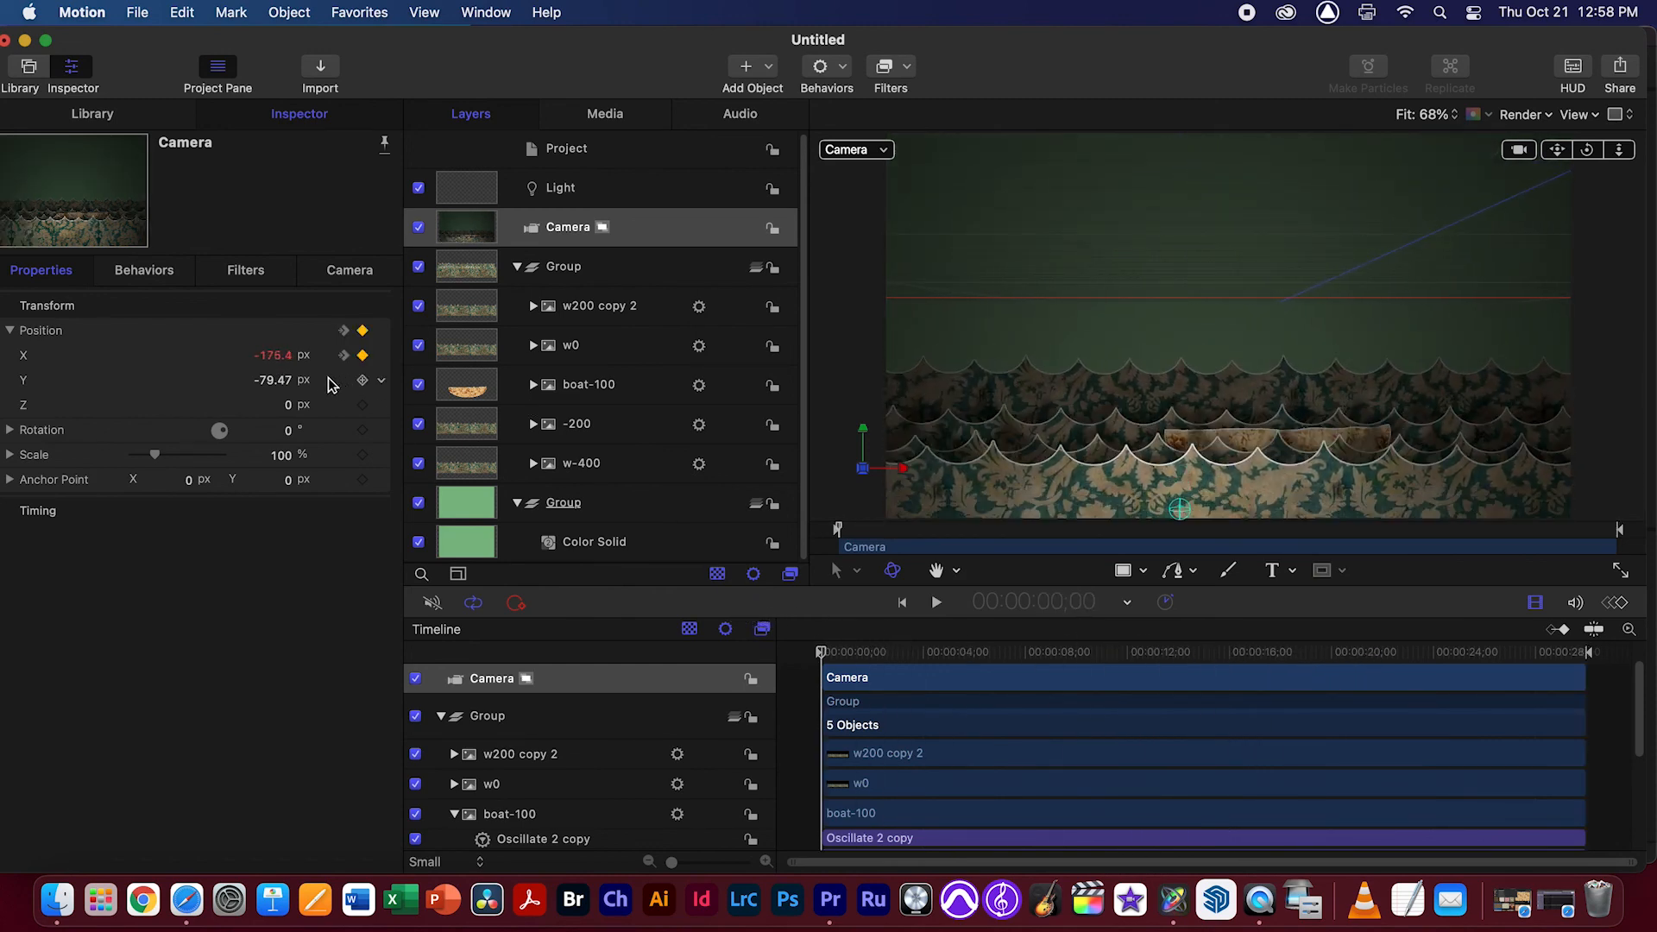
pyautogui.moveTo(270, 362); pyautogui.dragTo(304, 358)
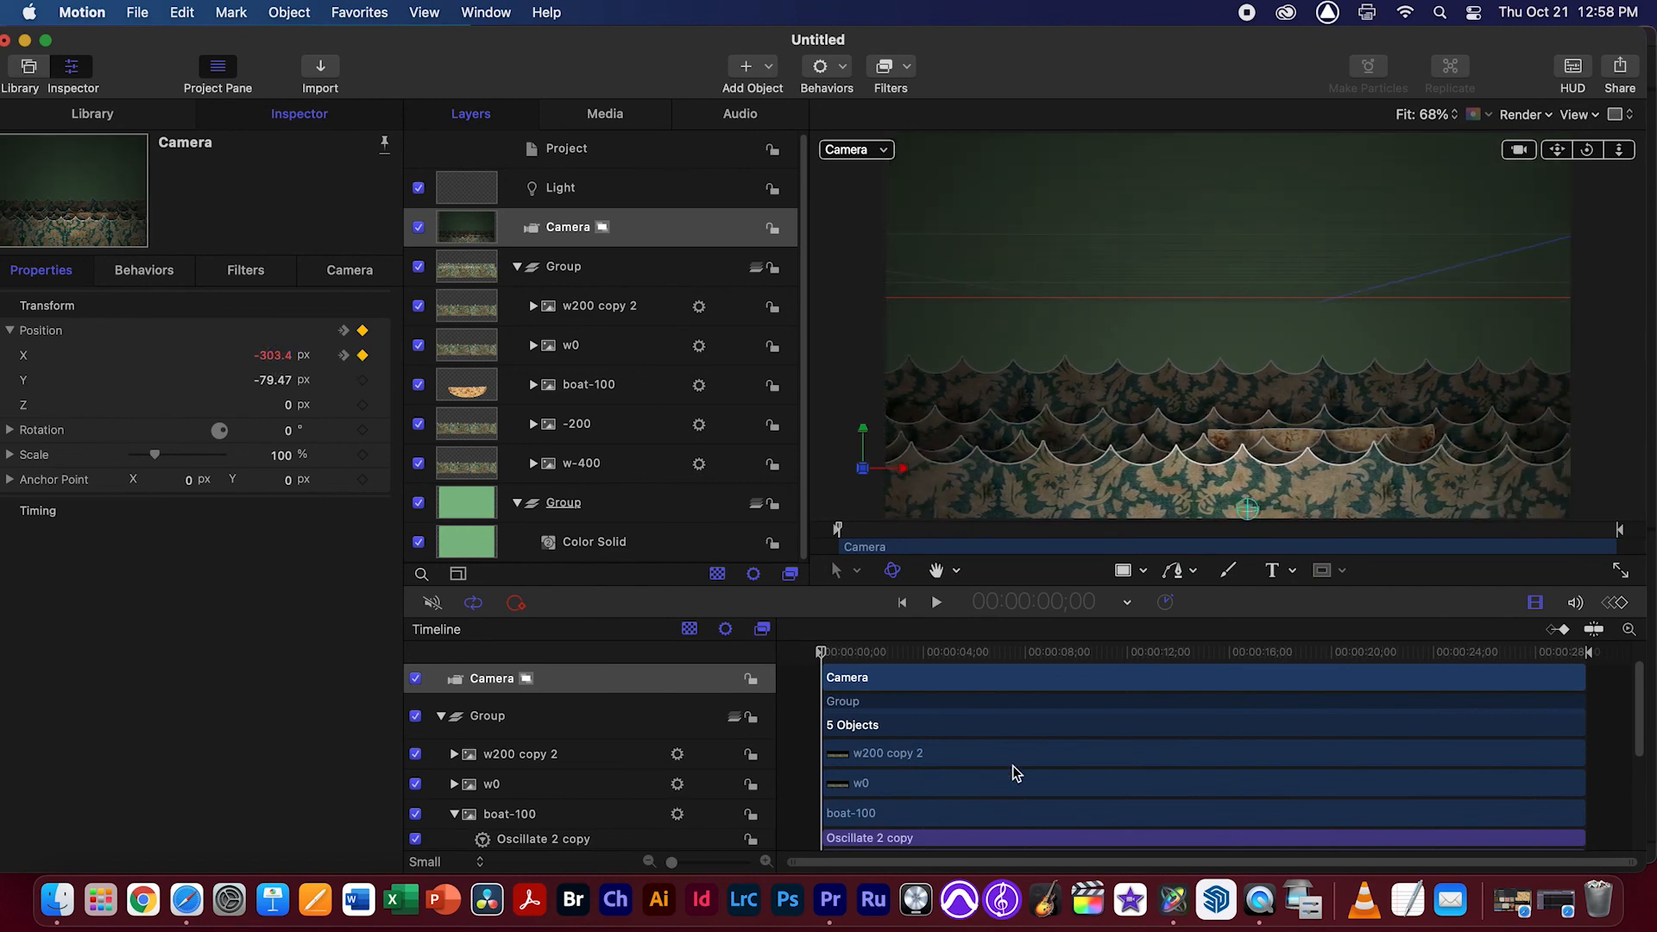
pyautogui.moveTo(882, 658); pyautogui.dragTo(877, 611)
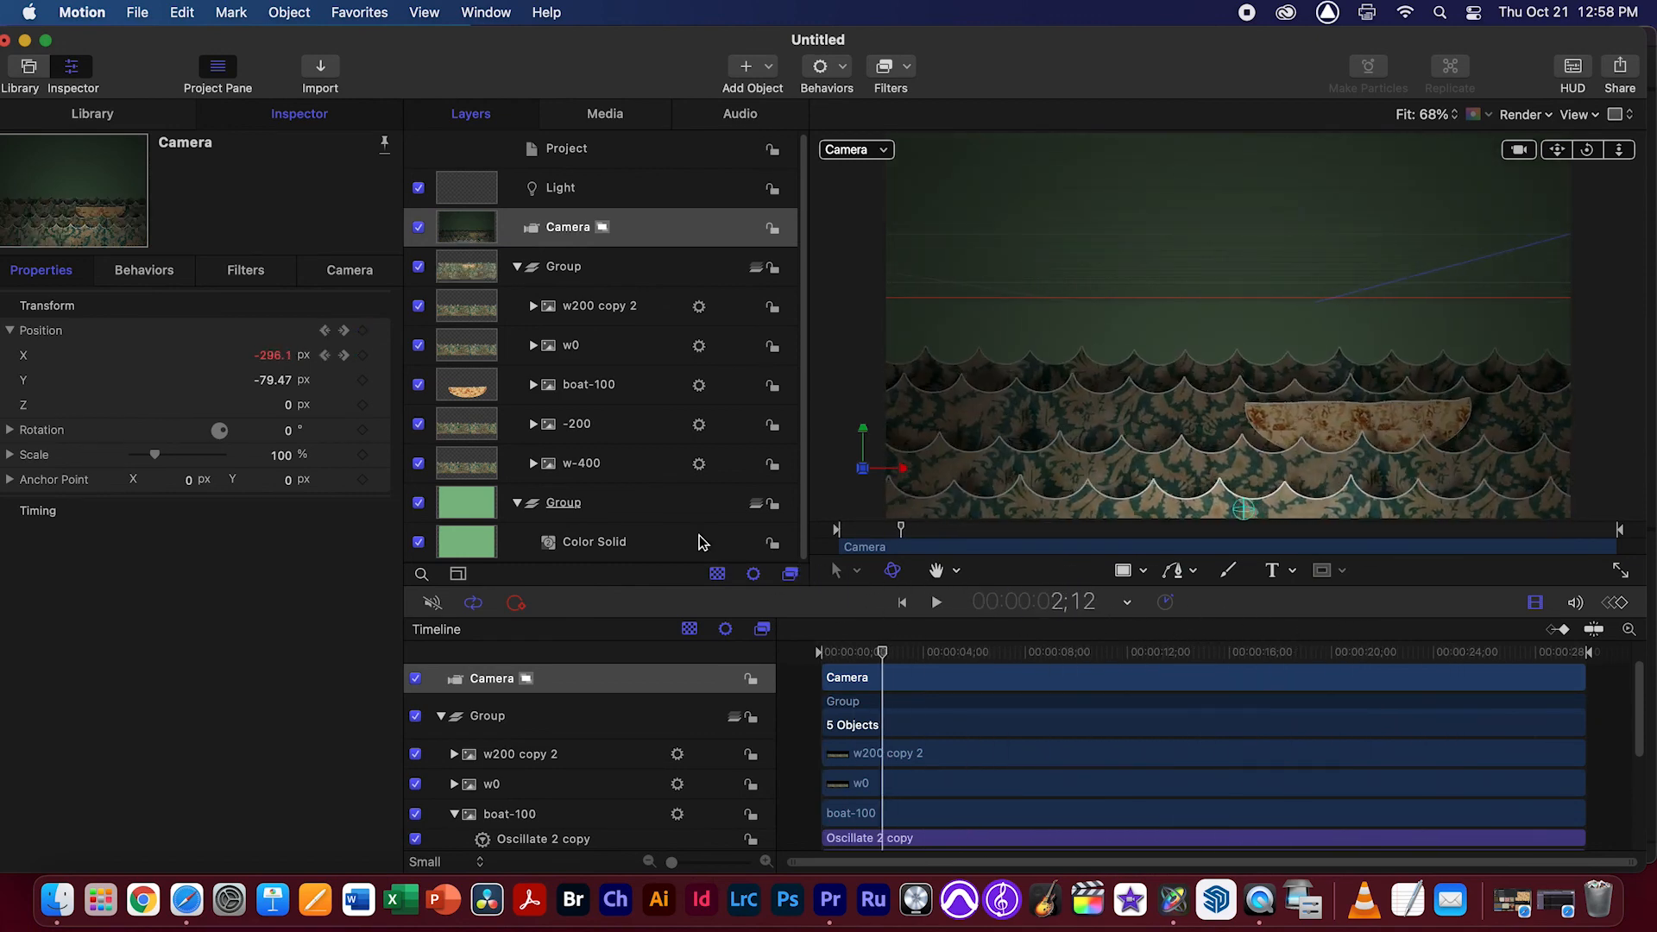
# Show the Keyframe Editor, make the camera's Transform.Position.X curve linear, and scrub the move back to the first frame
pyautogui.click(382, 357)
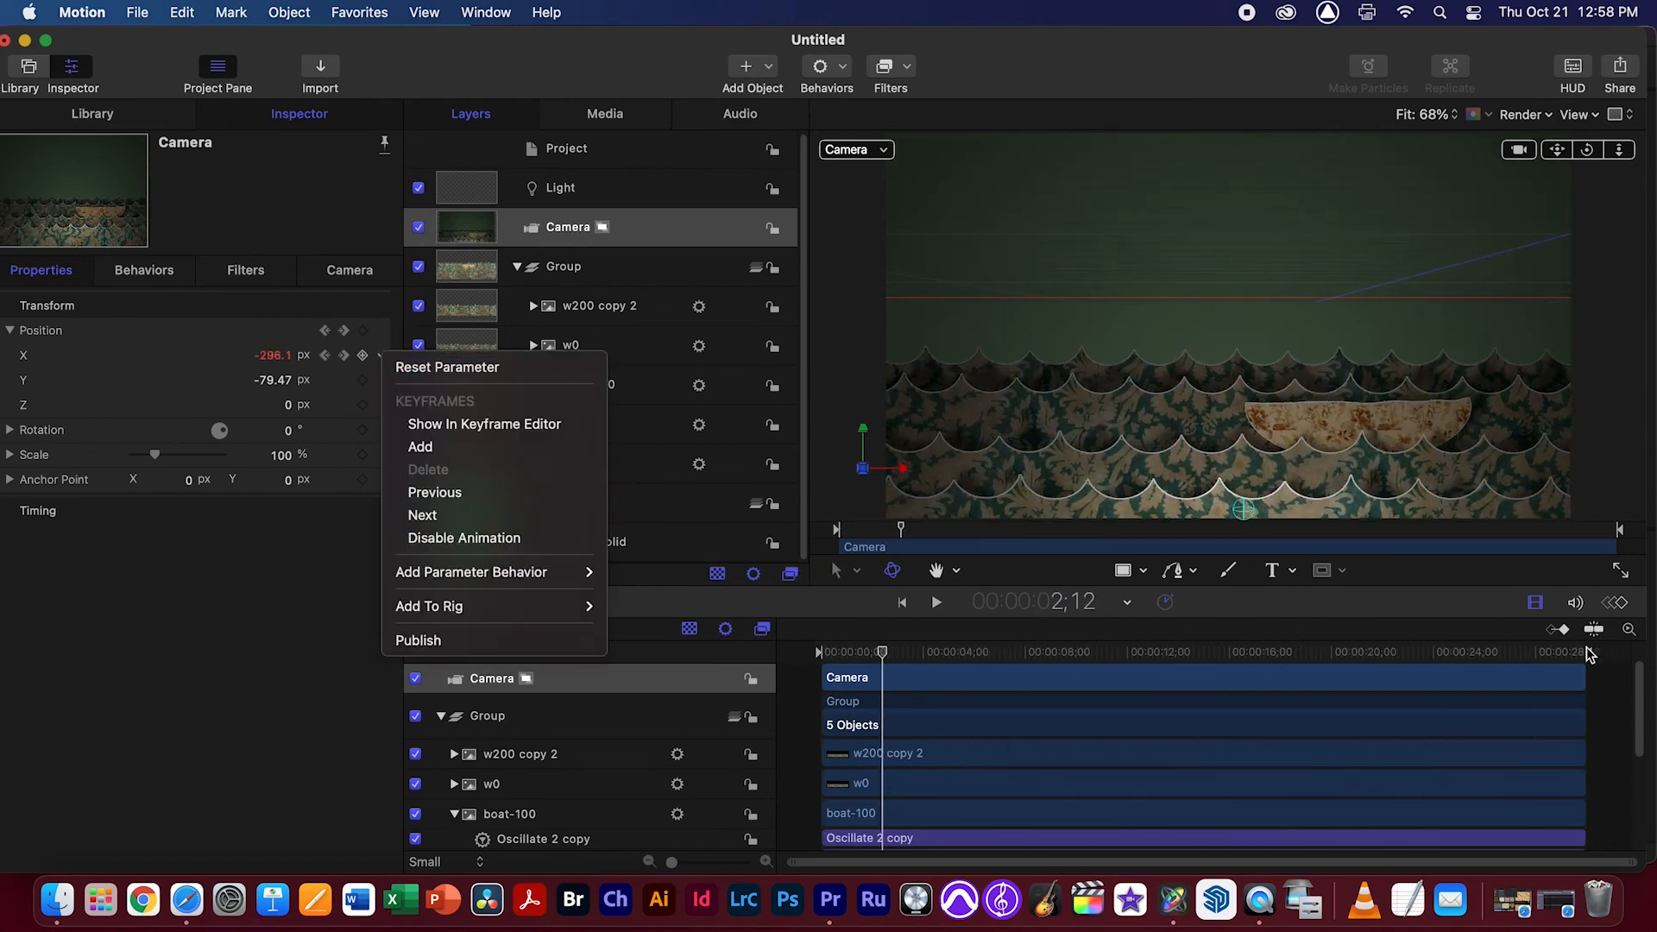
pyautogui.click(1623, 613)
pyautogui.click(1614, 604)
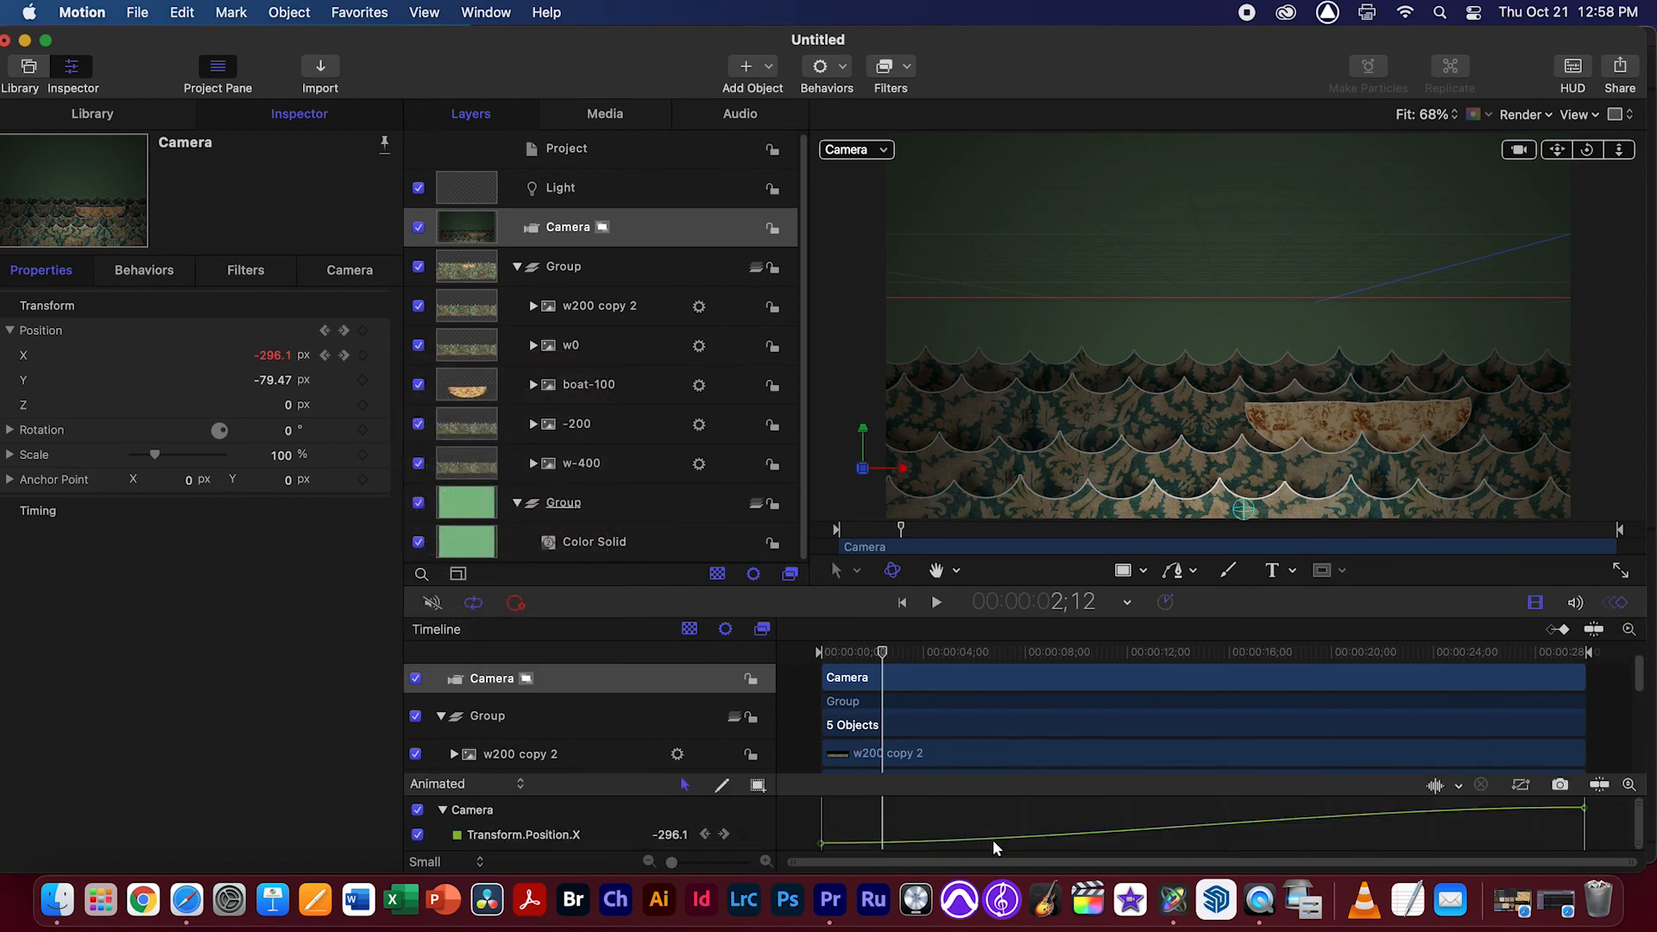
pyautogui.moveTo(886, 662); pyautogui.dragTo(1216, 662)
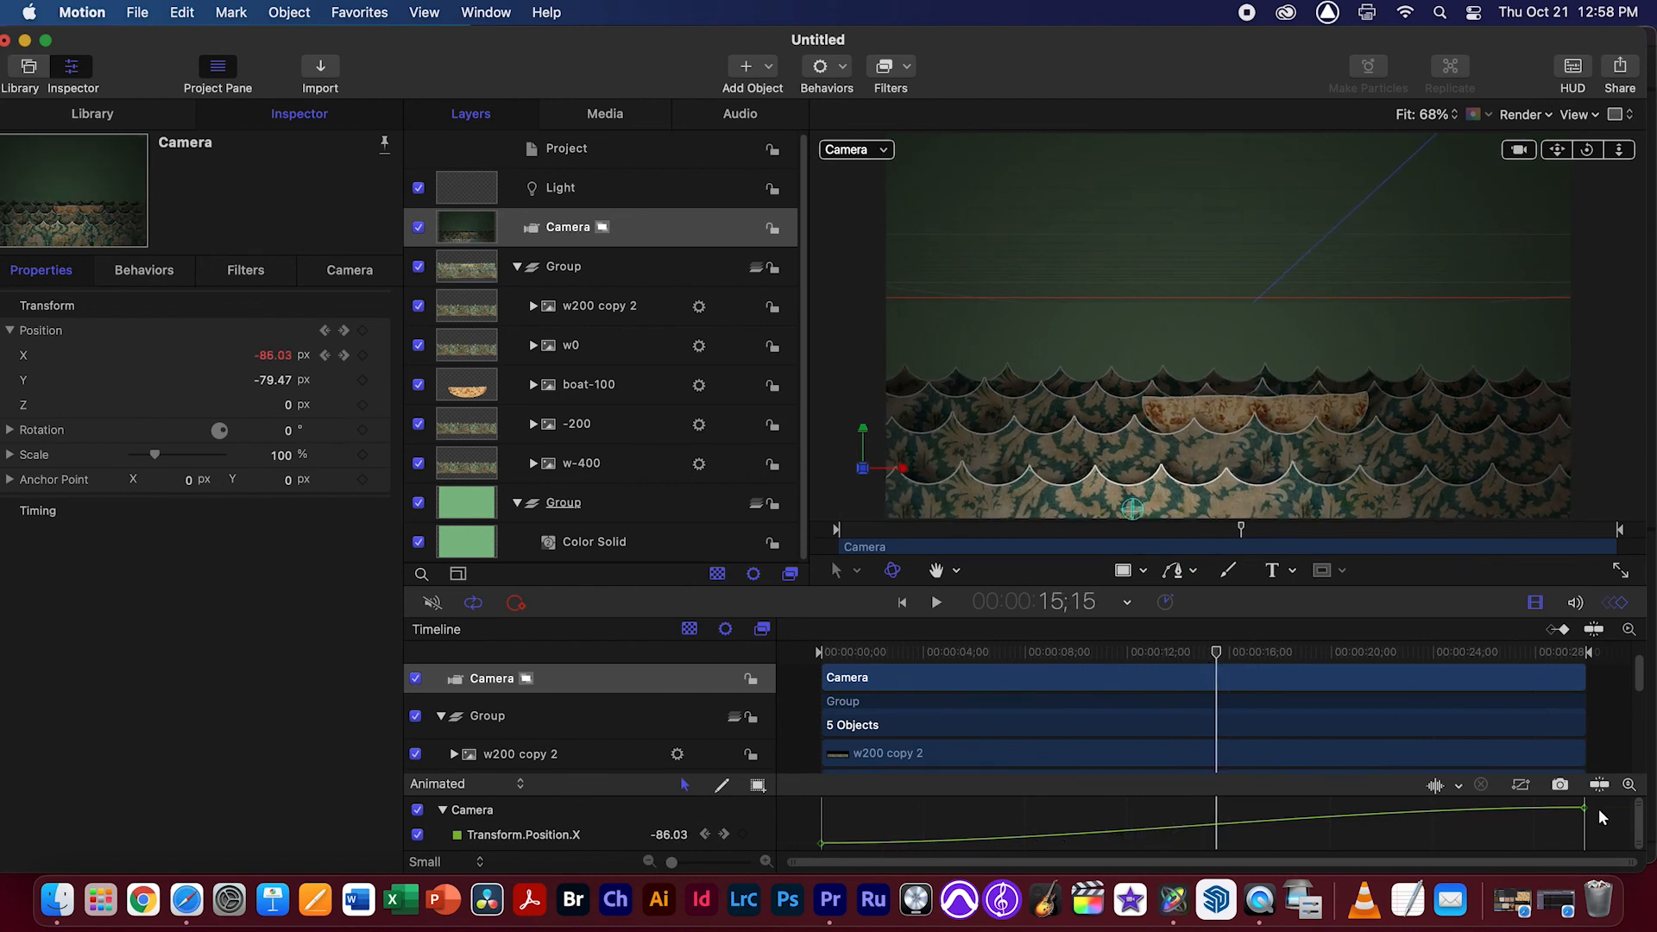
pyautogui.click(763, 835)
pyautogui.moveTo(829, 697)
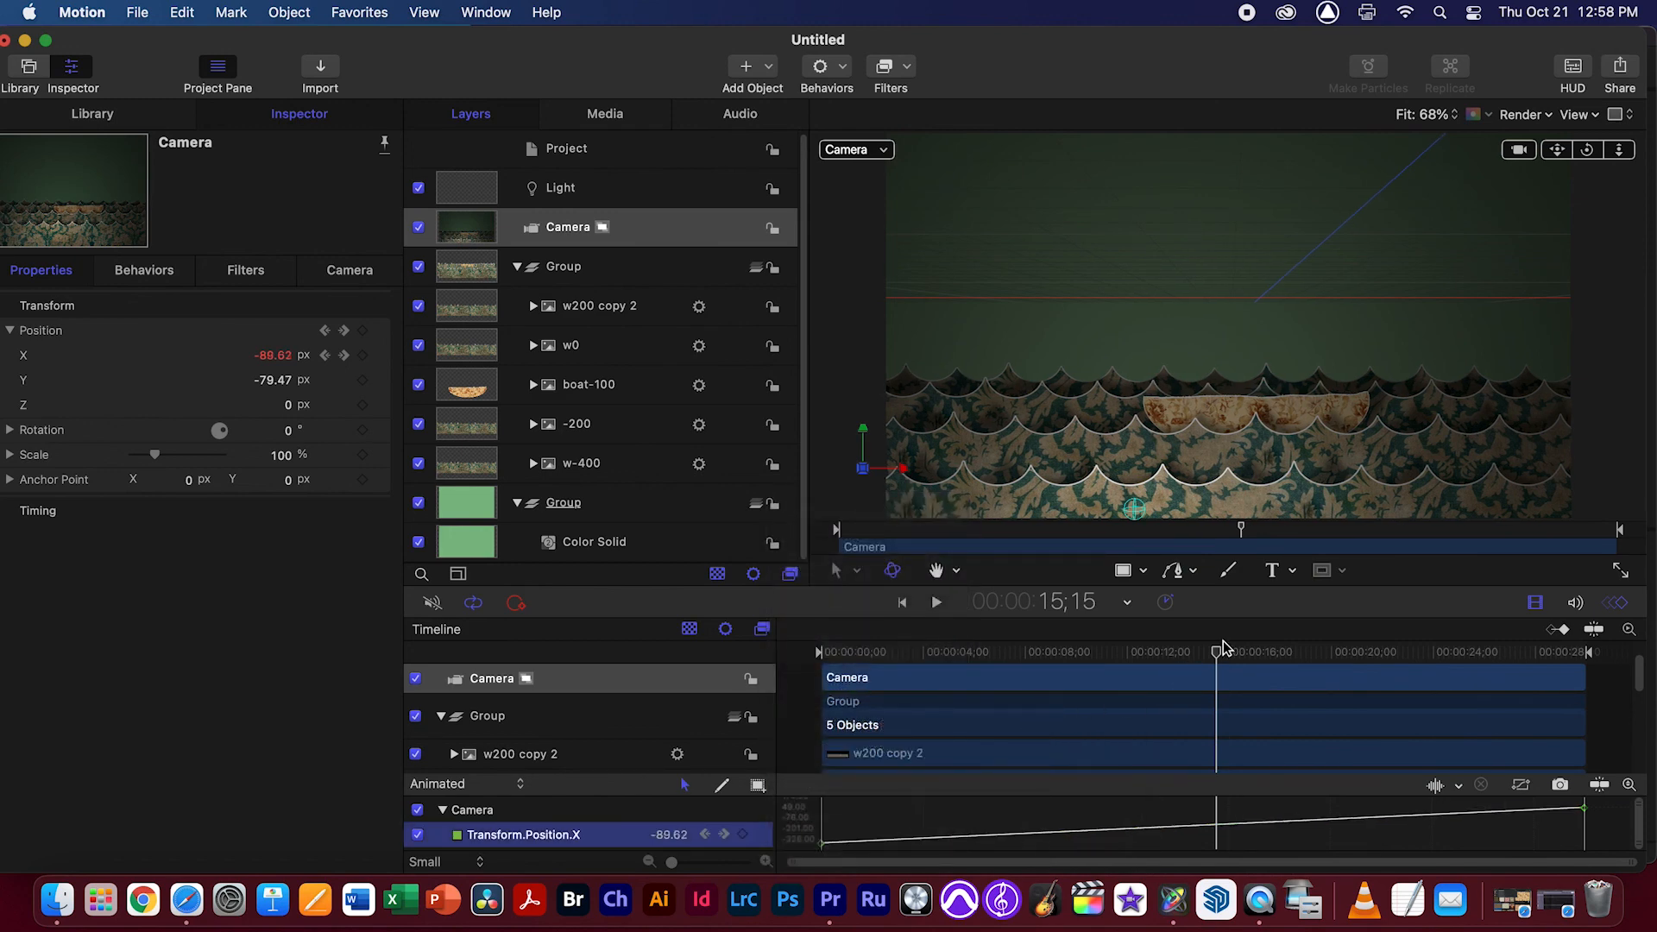
pyautogui.moveTo(1224, 649); pyautogui.dragTo(824, 652)
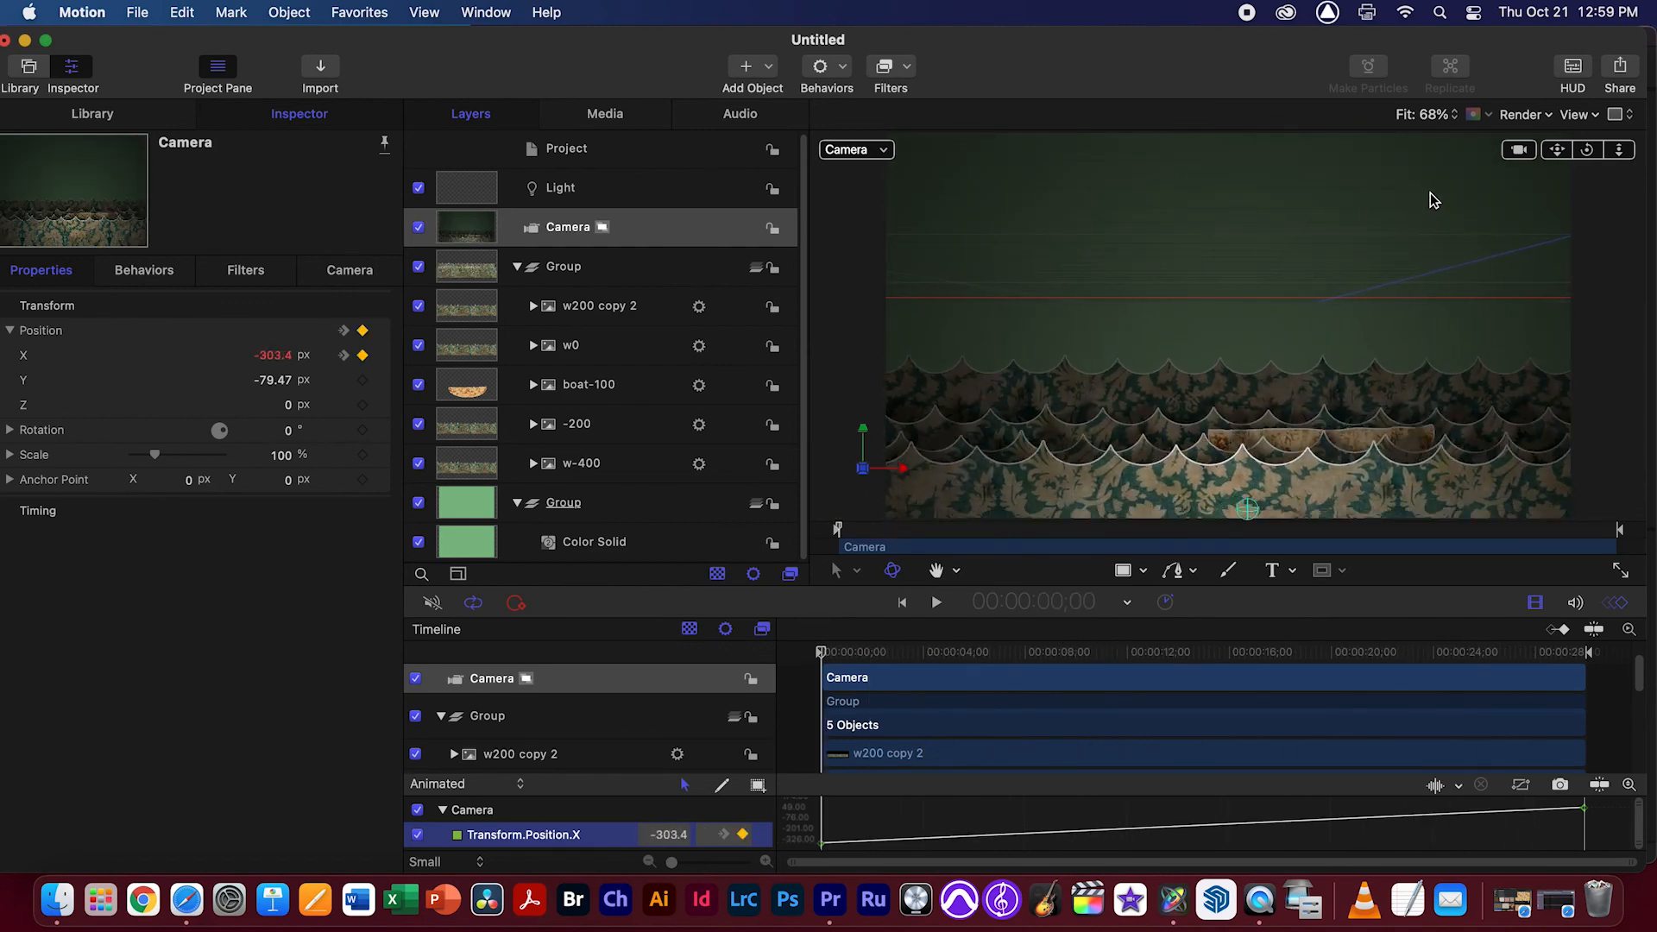